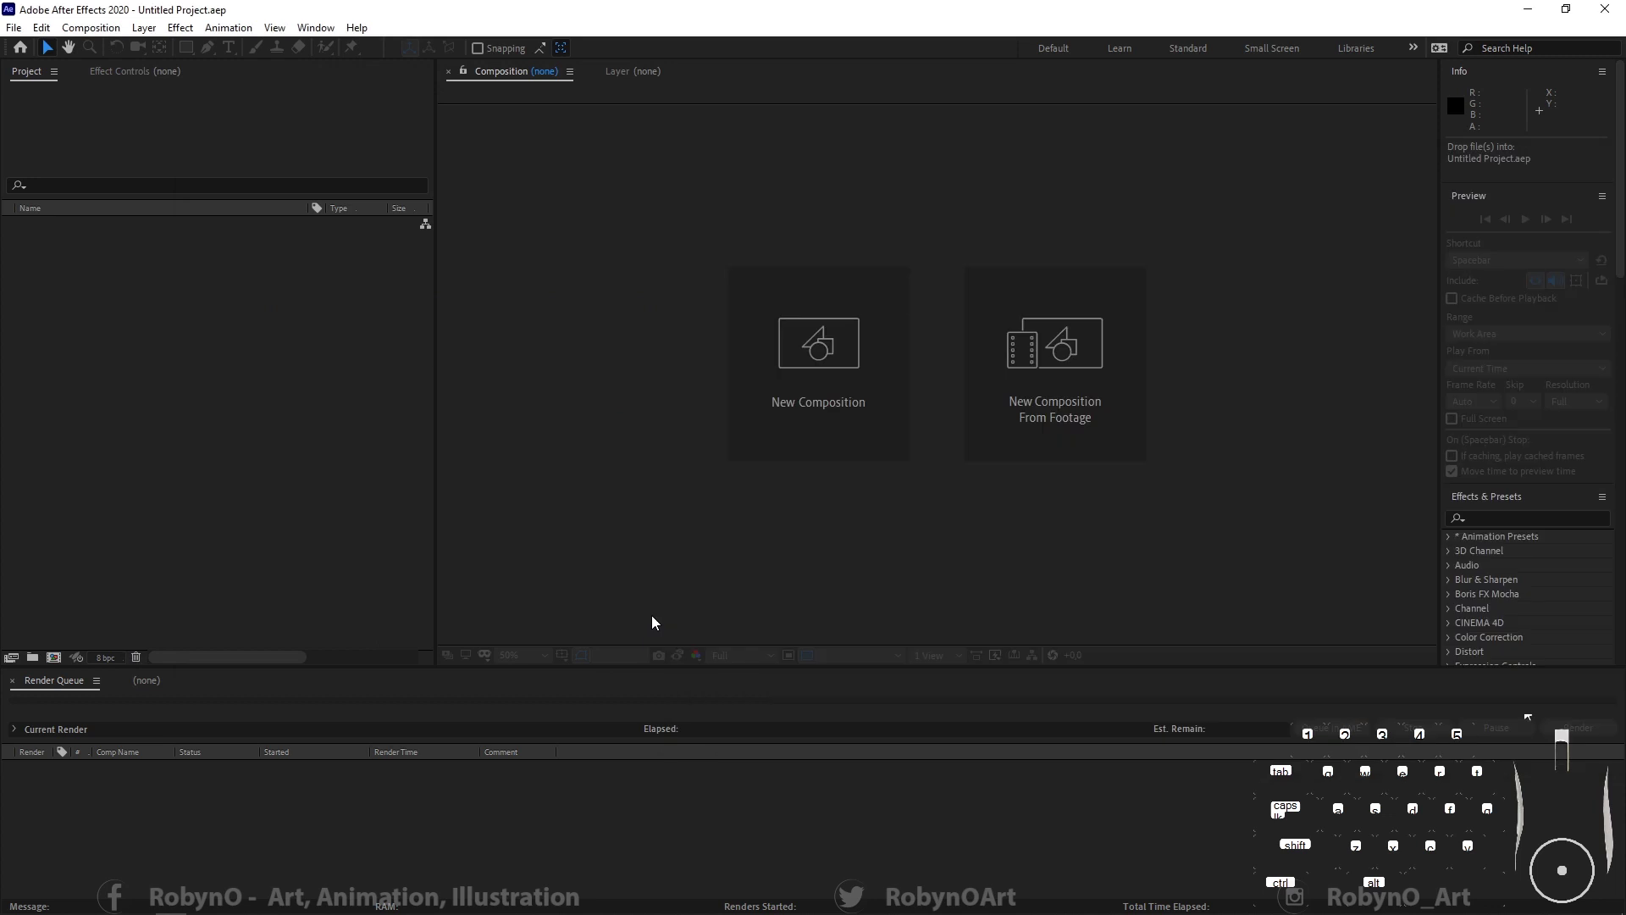
# Step: Import Lucy.psd as Composition - Retain Layer Sizes with editable layer styles
pyautogui.click(505, 290)
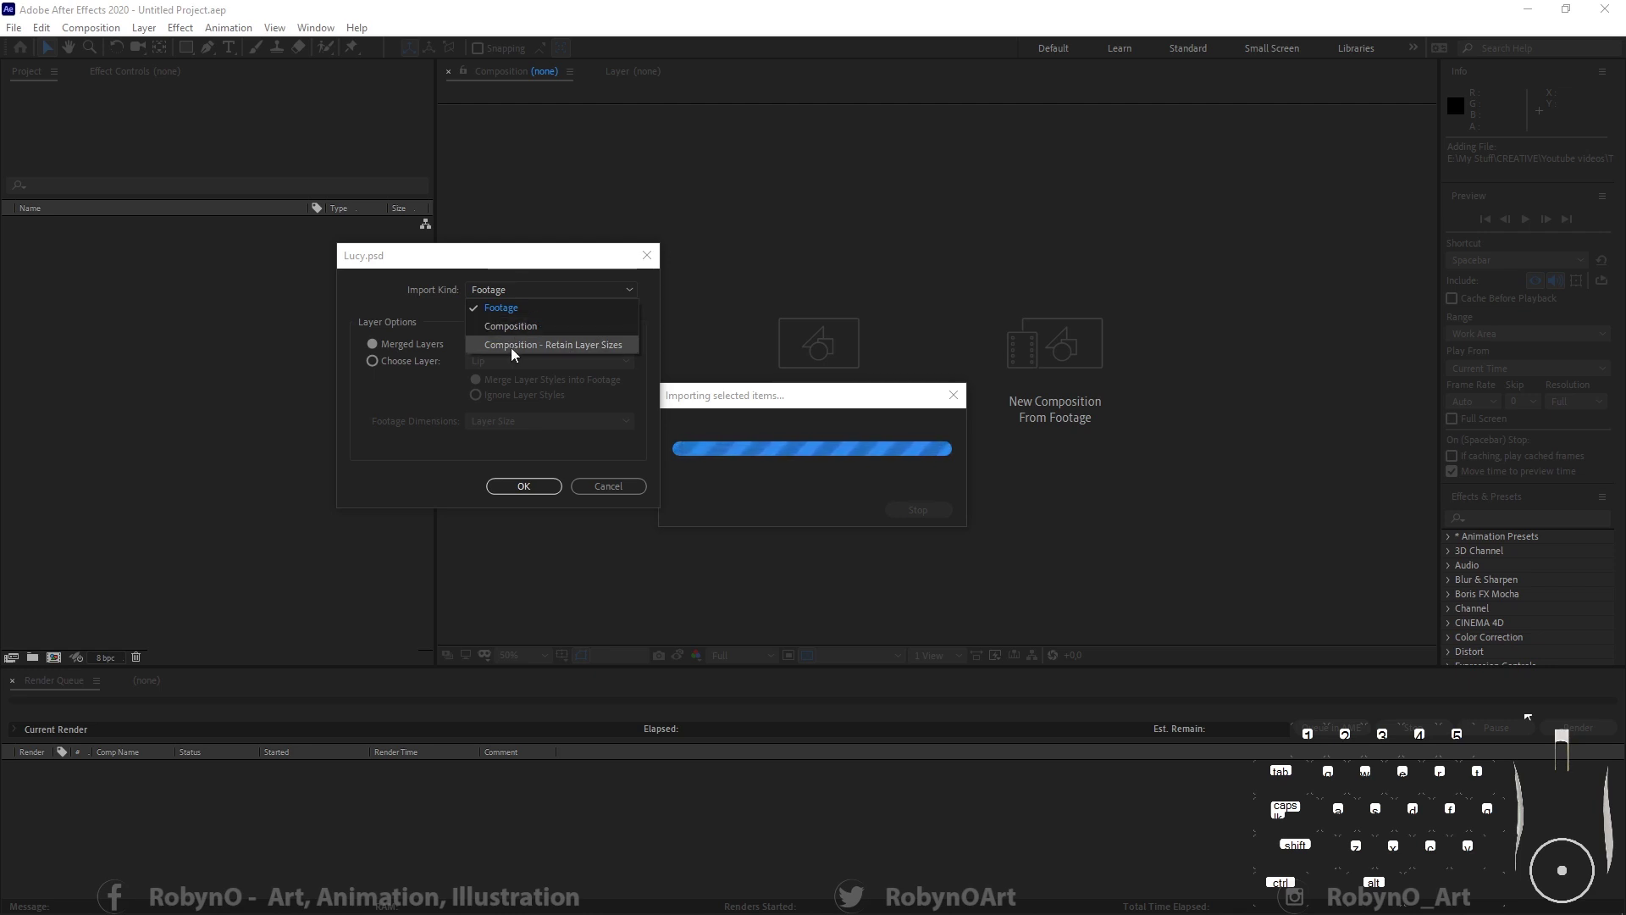
pyautogui.click(569, 346)
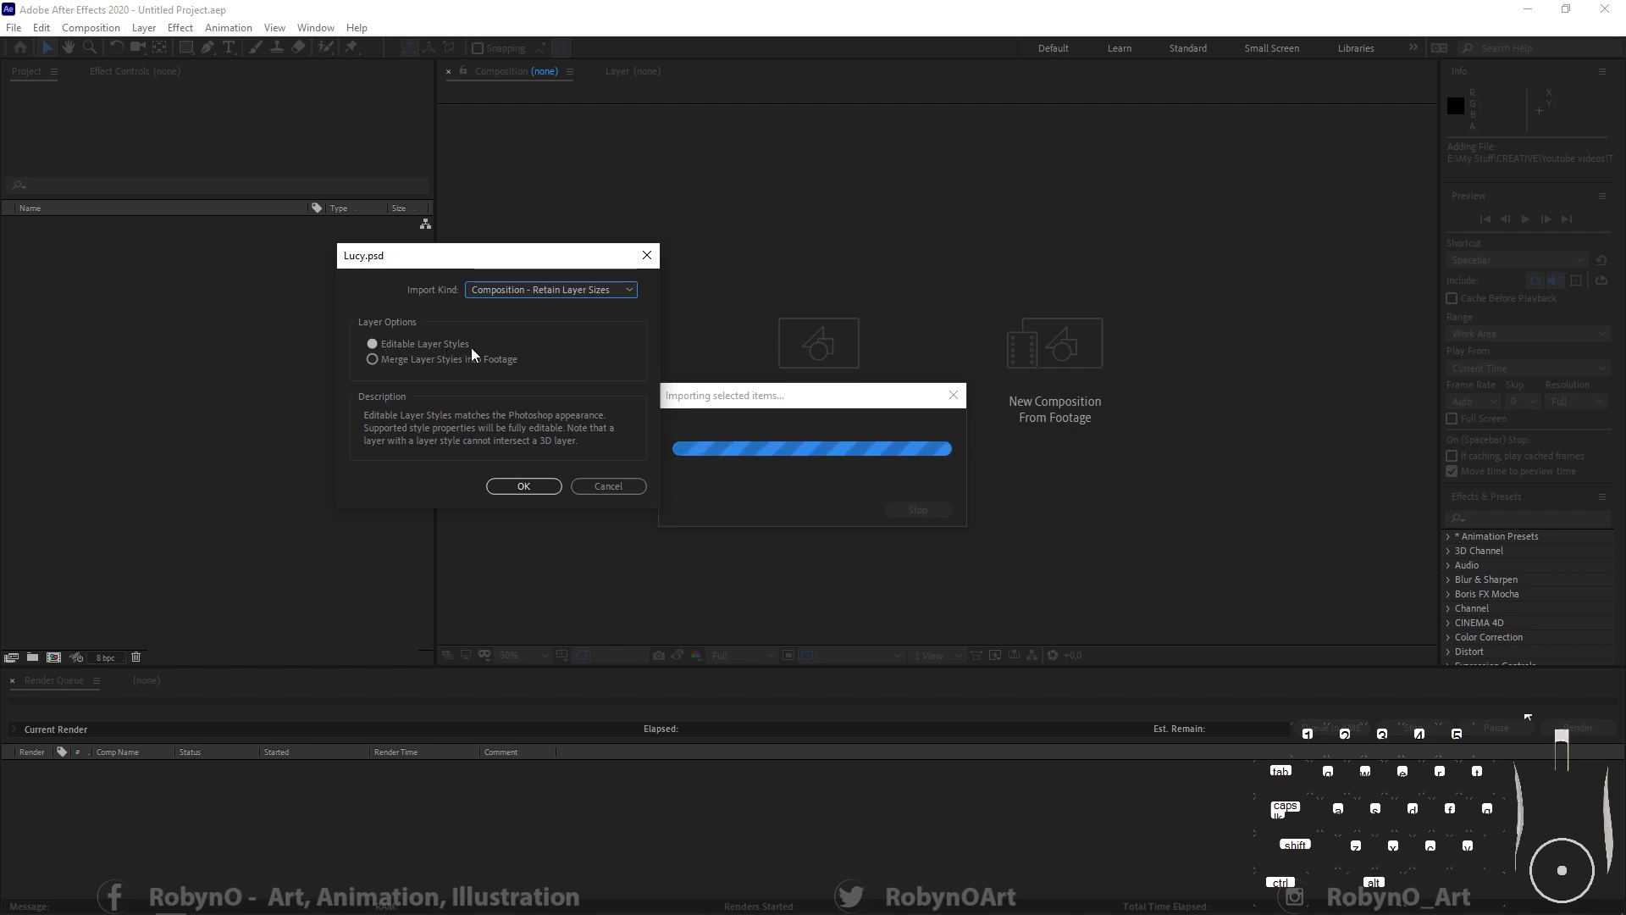
pyautogui.click(524, 485)
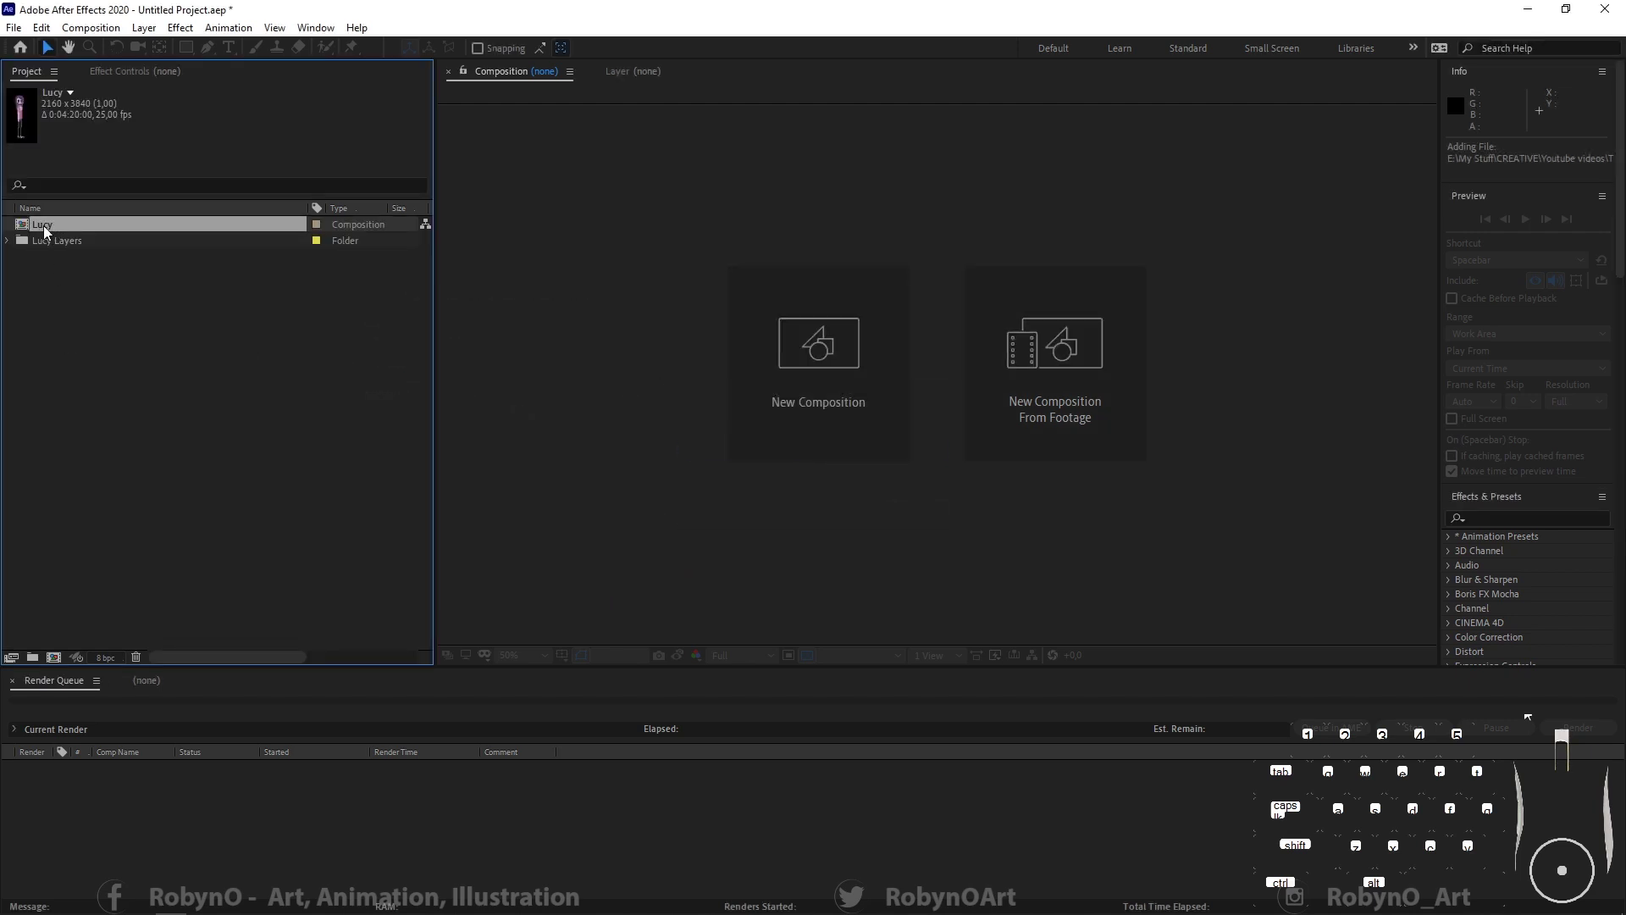
# Step: Review the imported files in the Lucy Layers folder, and open the Lucy composition with the character's upper body in view
pyautogui.click(8, 240)
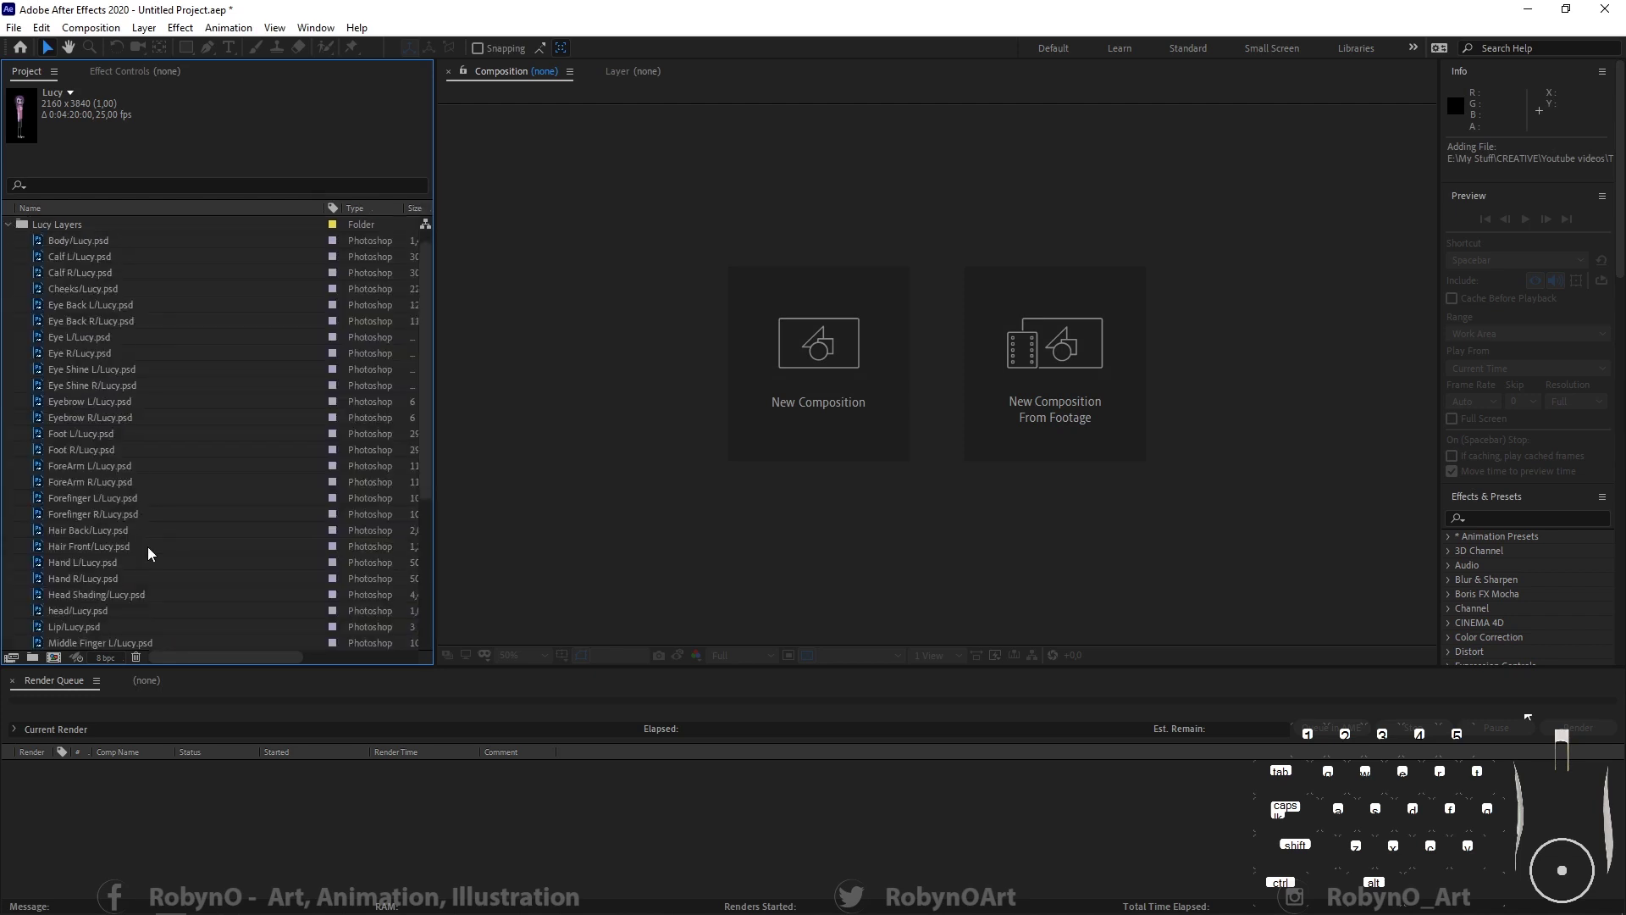
pyautogui.scroll(-5, 149, 546)
pyautogui.scroll(6, 149, 546)
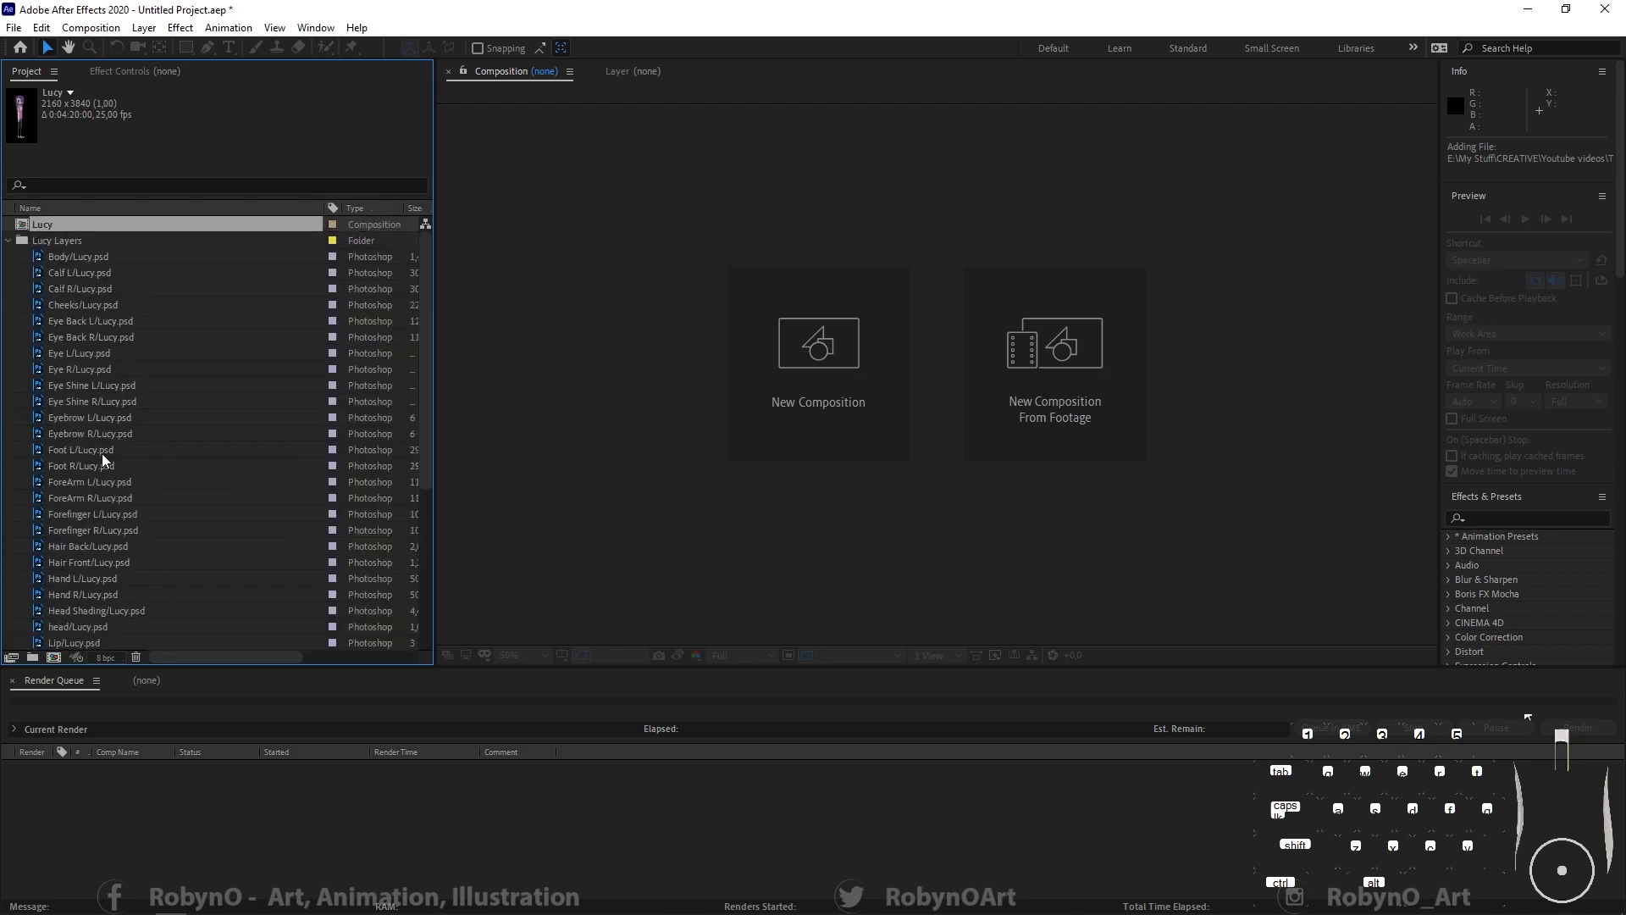
pyautogui.click(8, 241)
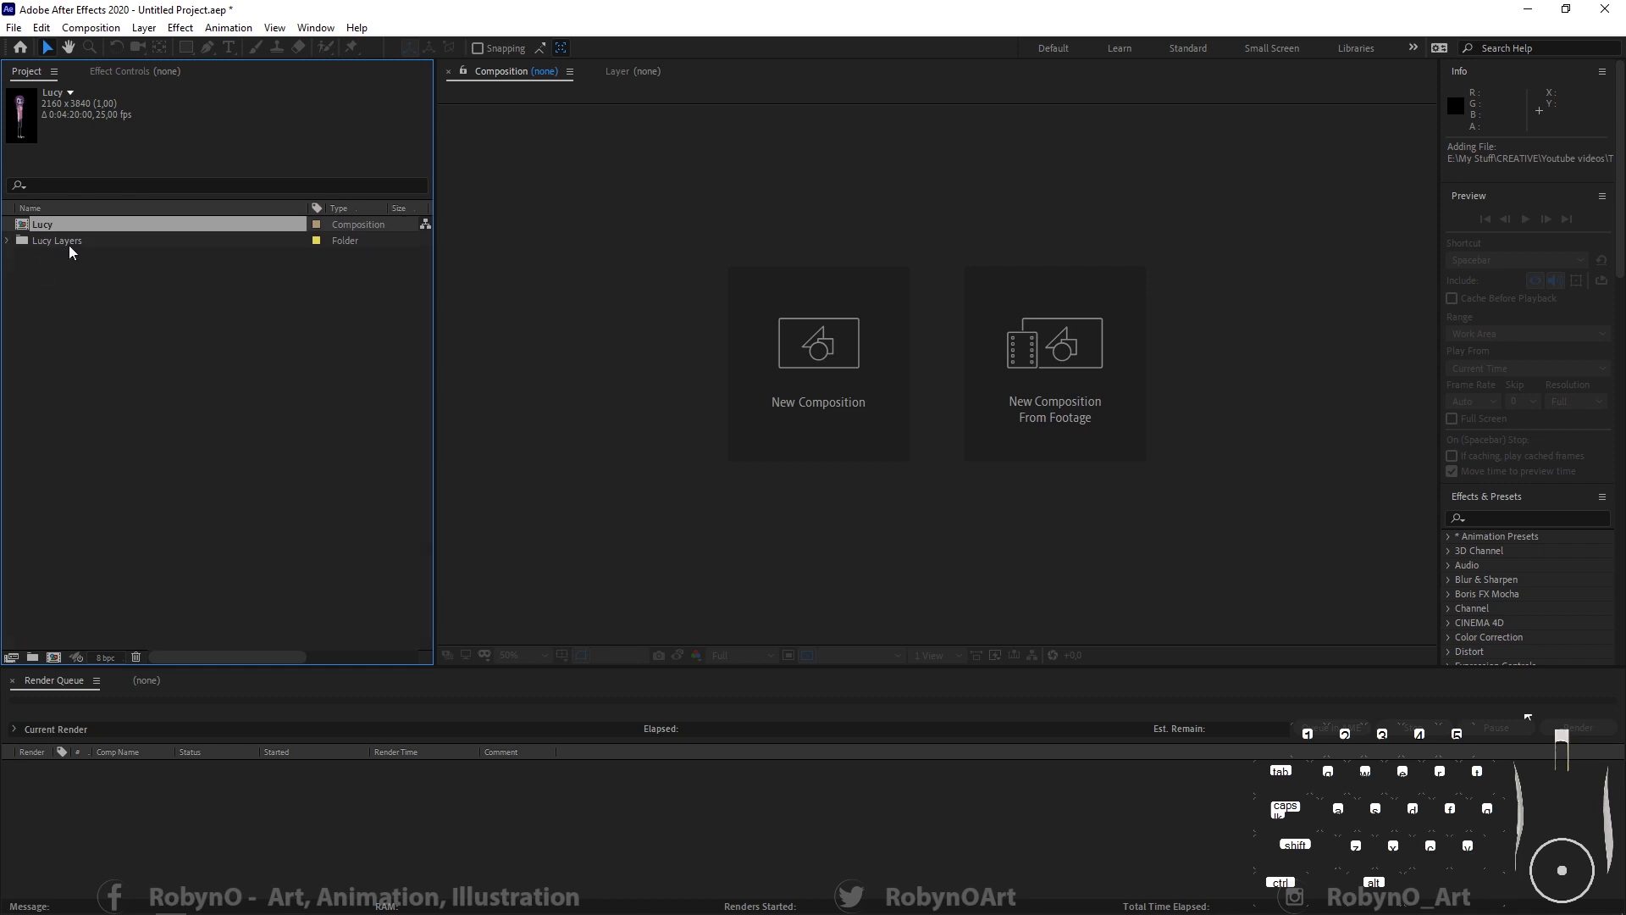
pyautogui.doubleClick(74, 224)
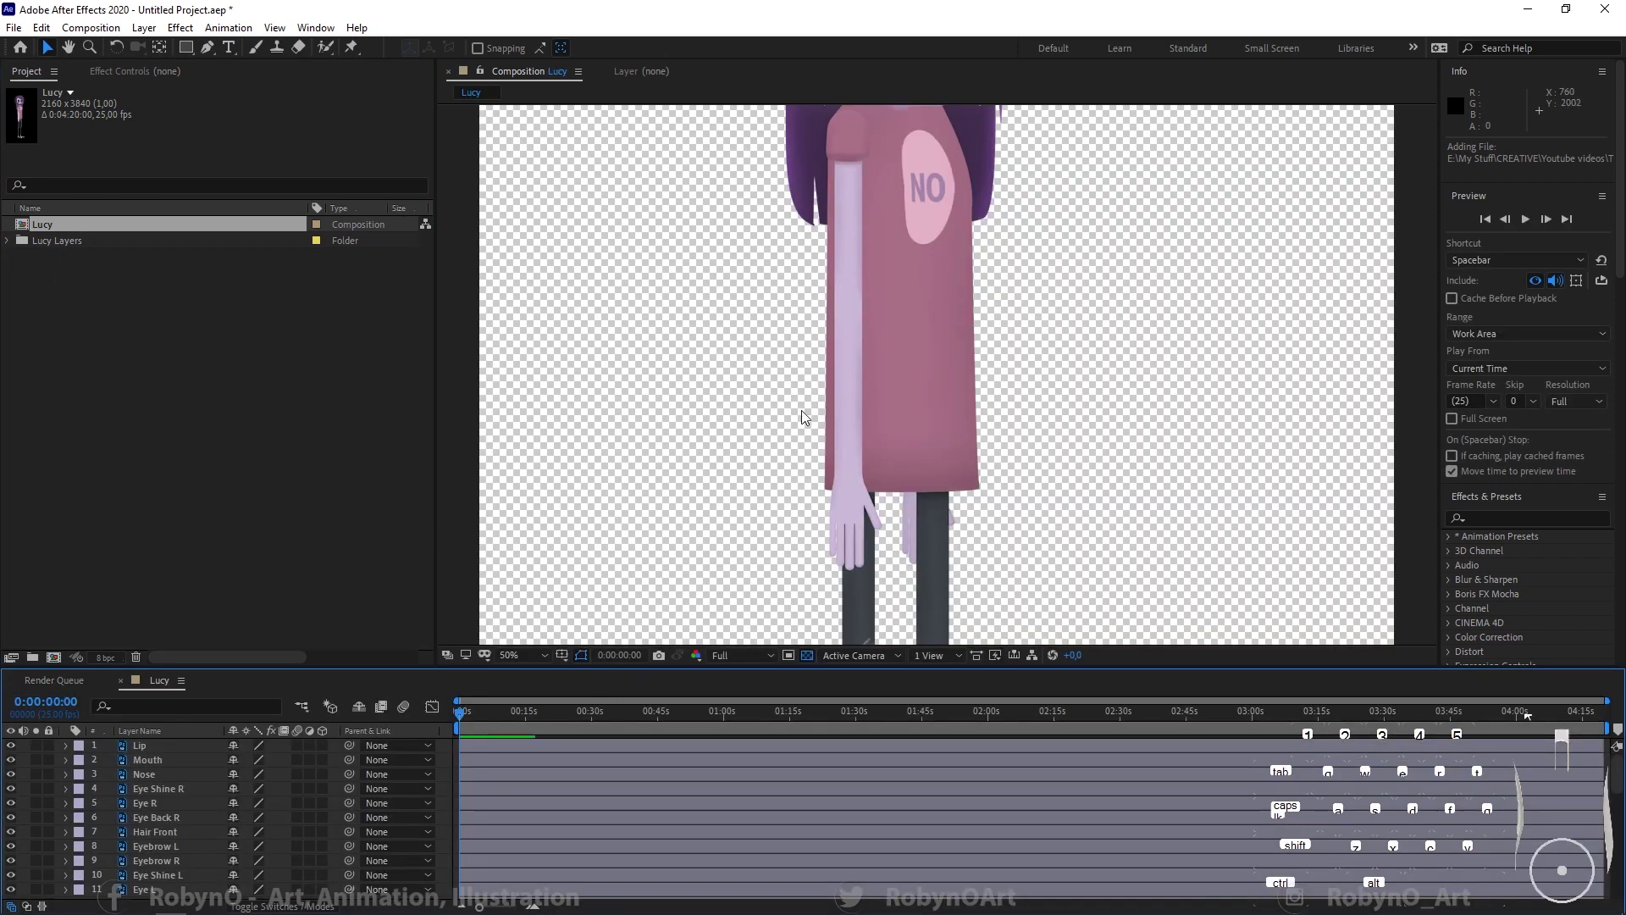
pyautogui.scroll(1, 874, 409)
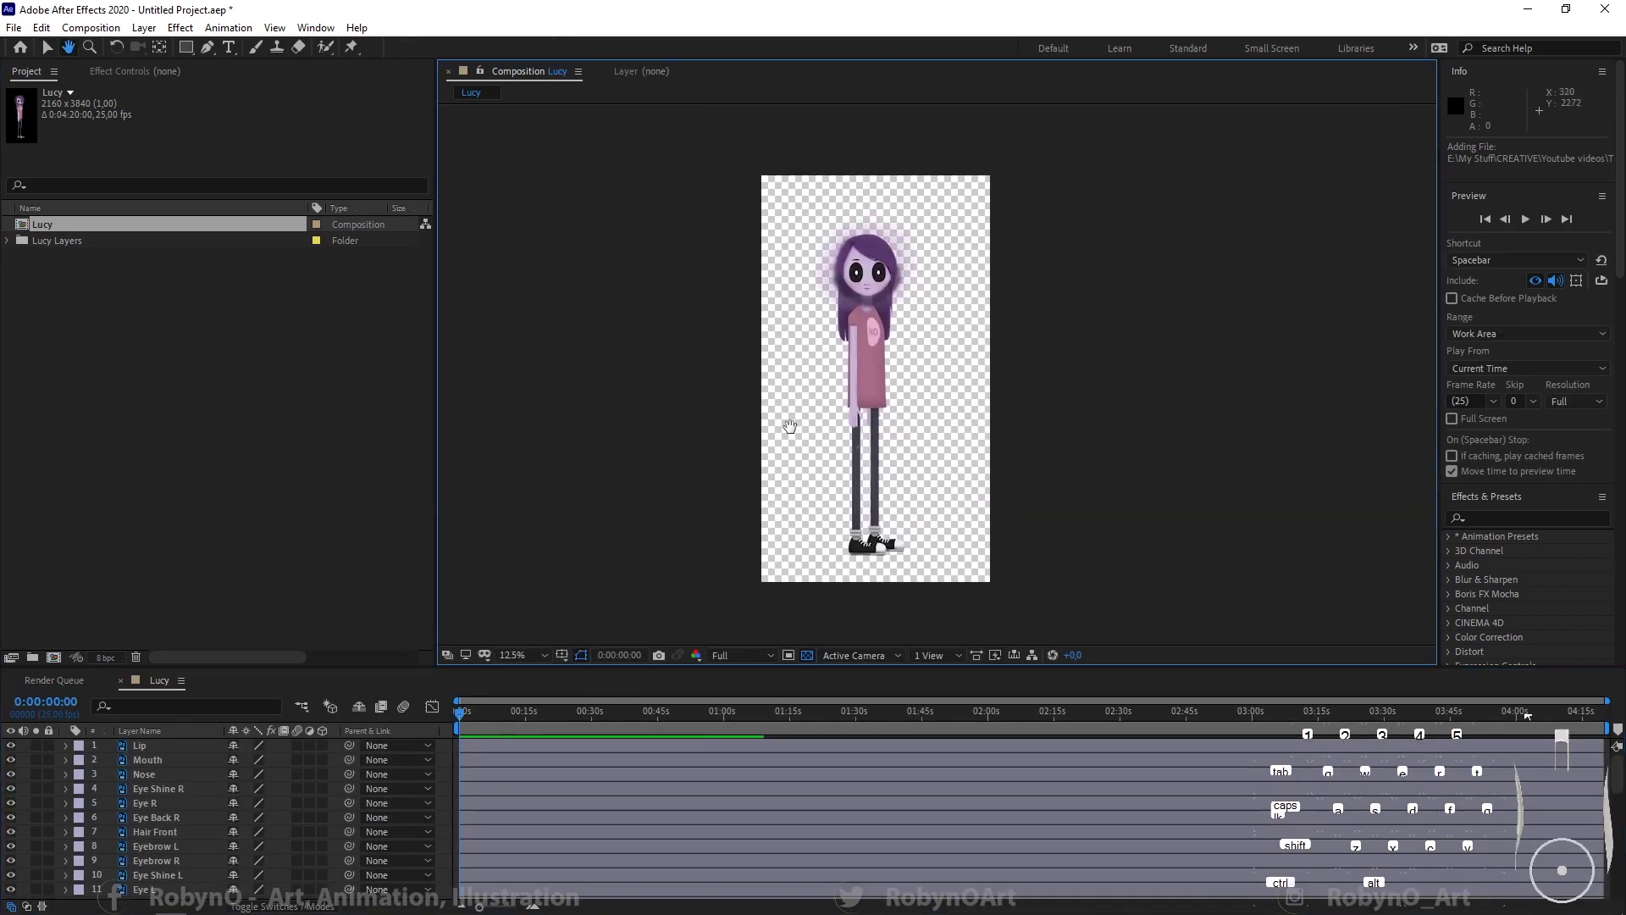
pyautogui.scroll(3, 841, 433)
pyautogui.scroll(-1, 842, 435)
pyautogui.scroll(-2, 841, 434)
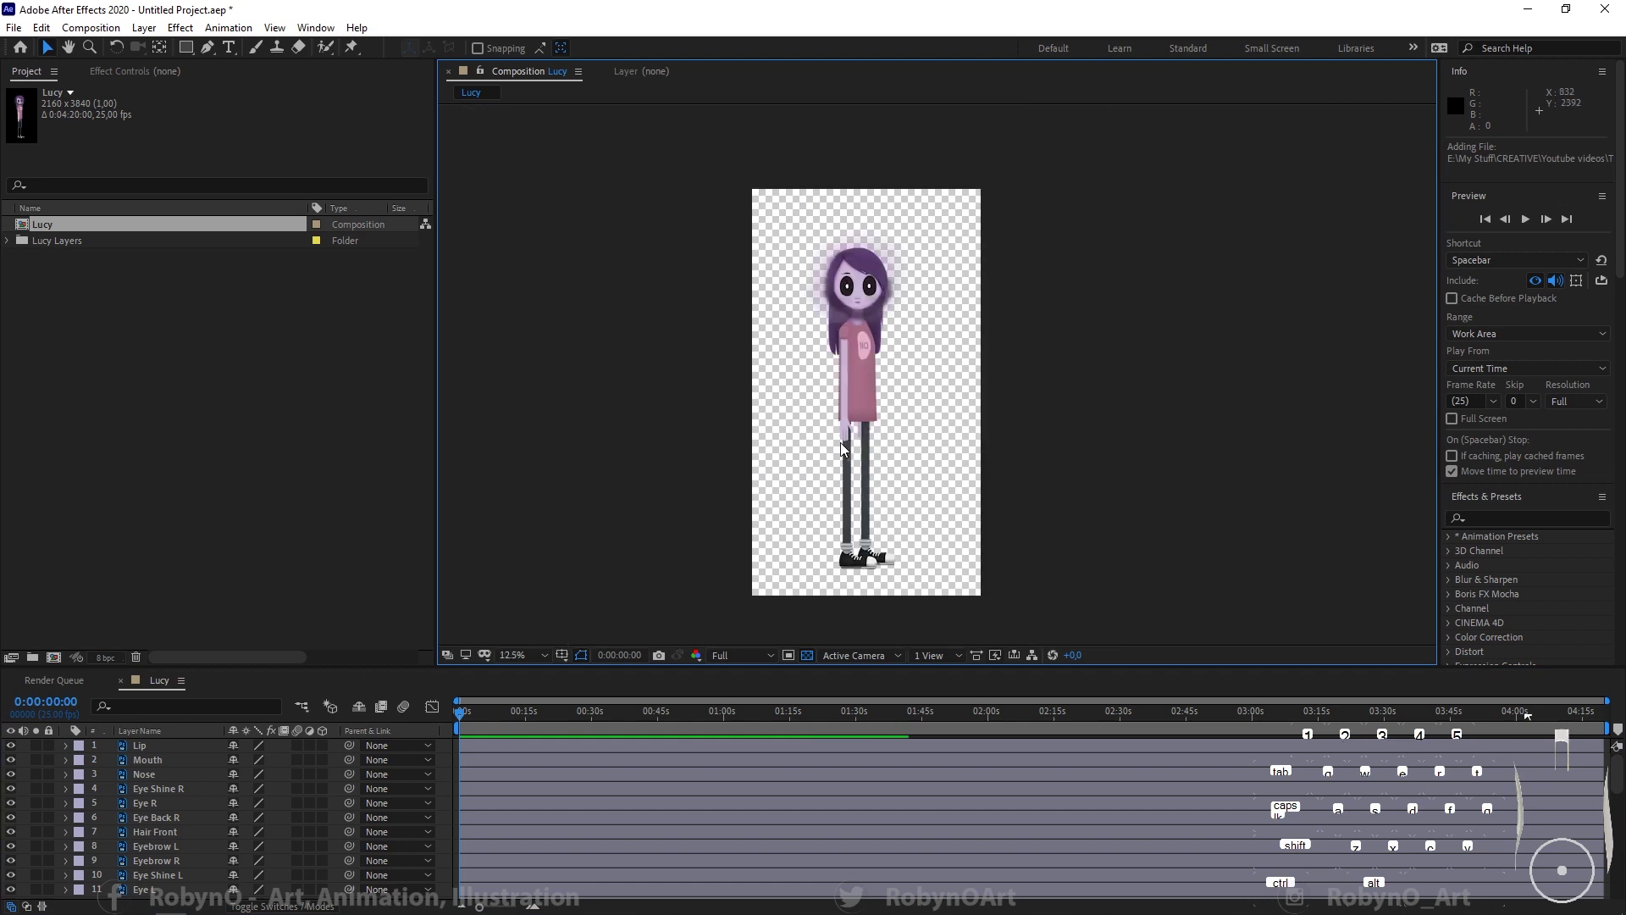
pyautogui.scroll(2, 840, 442)
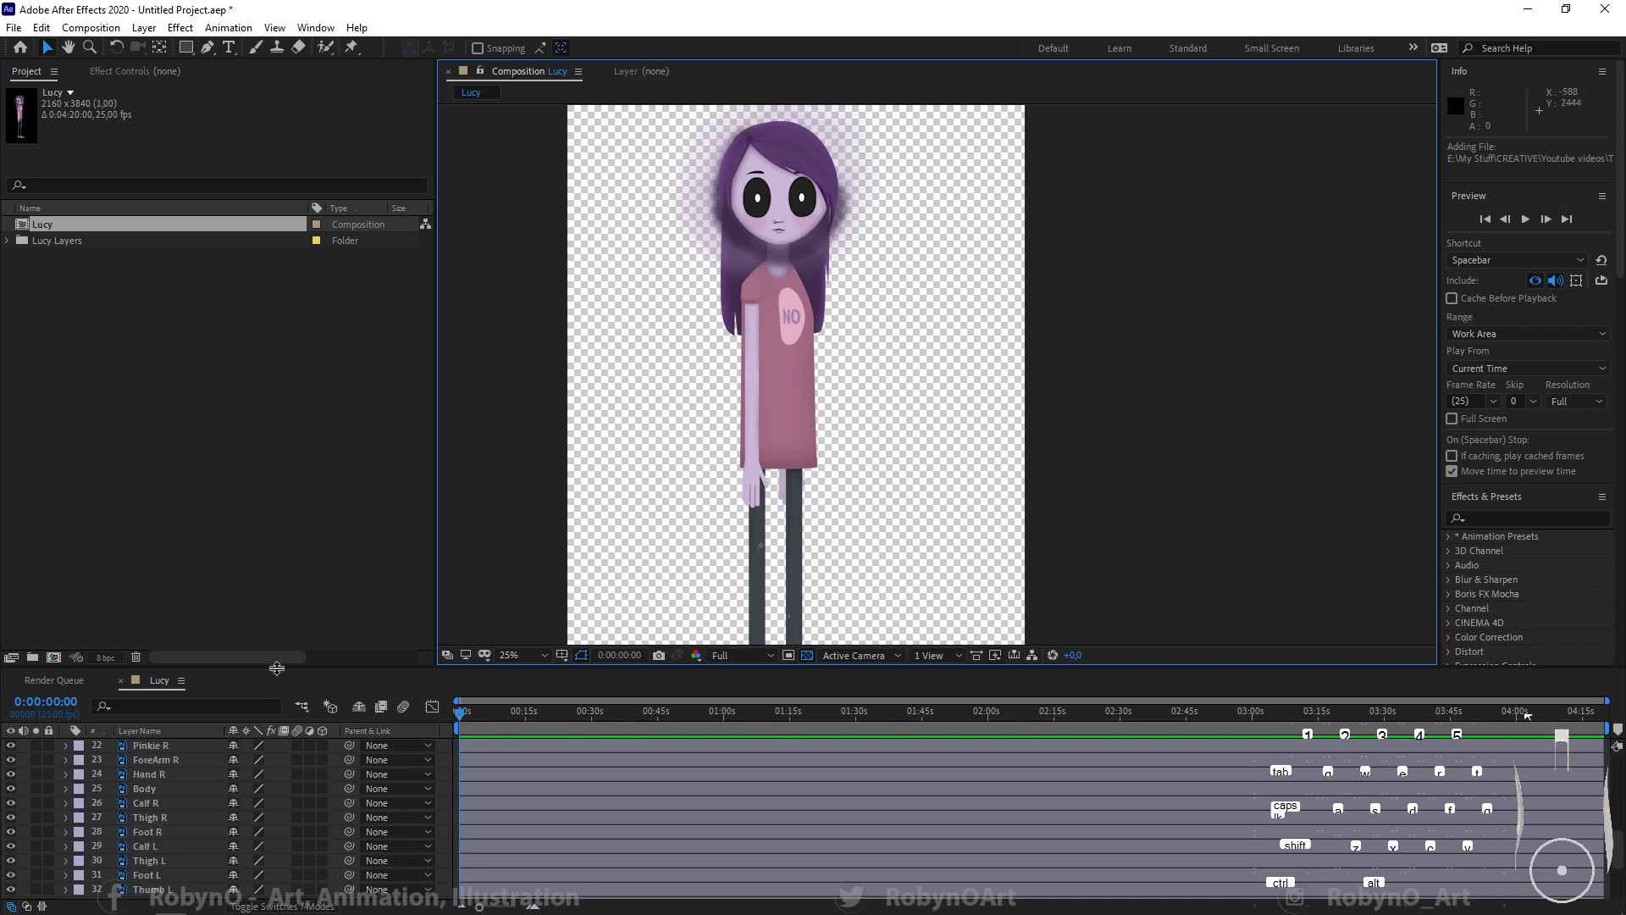
# Step: Enlarge the timeline area so more of the Lucy composition's layers fit while the character preview stays usable
pyautogui.moveTo(276, 669); pyautogui.dragTo(283, 383)
pyautogui.scroll(3, 159, 829)
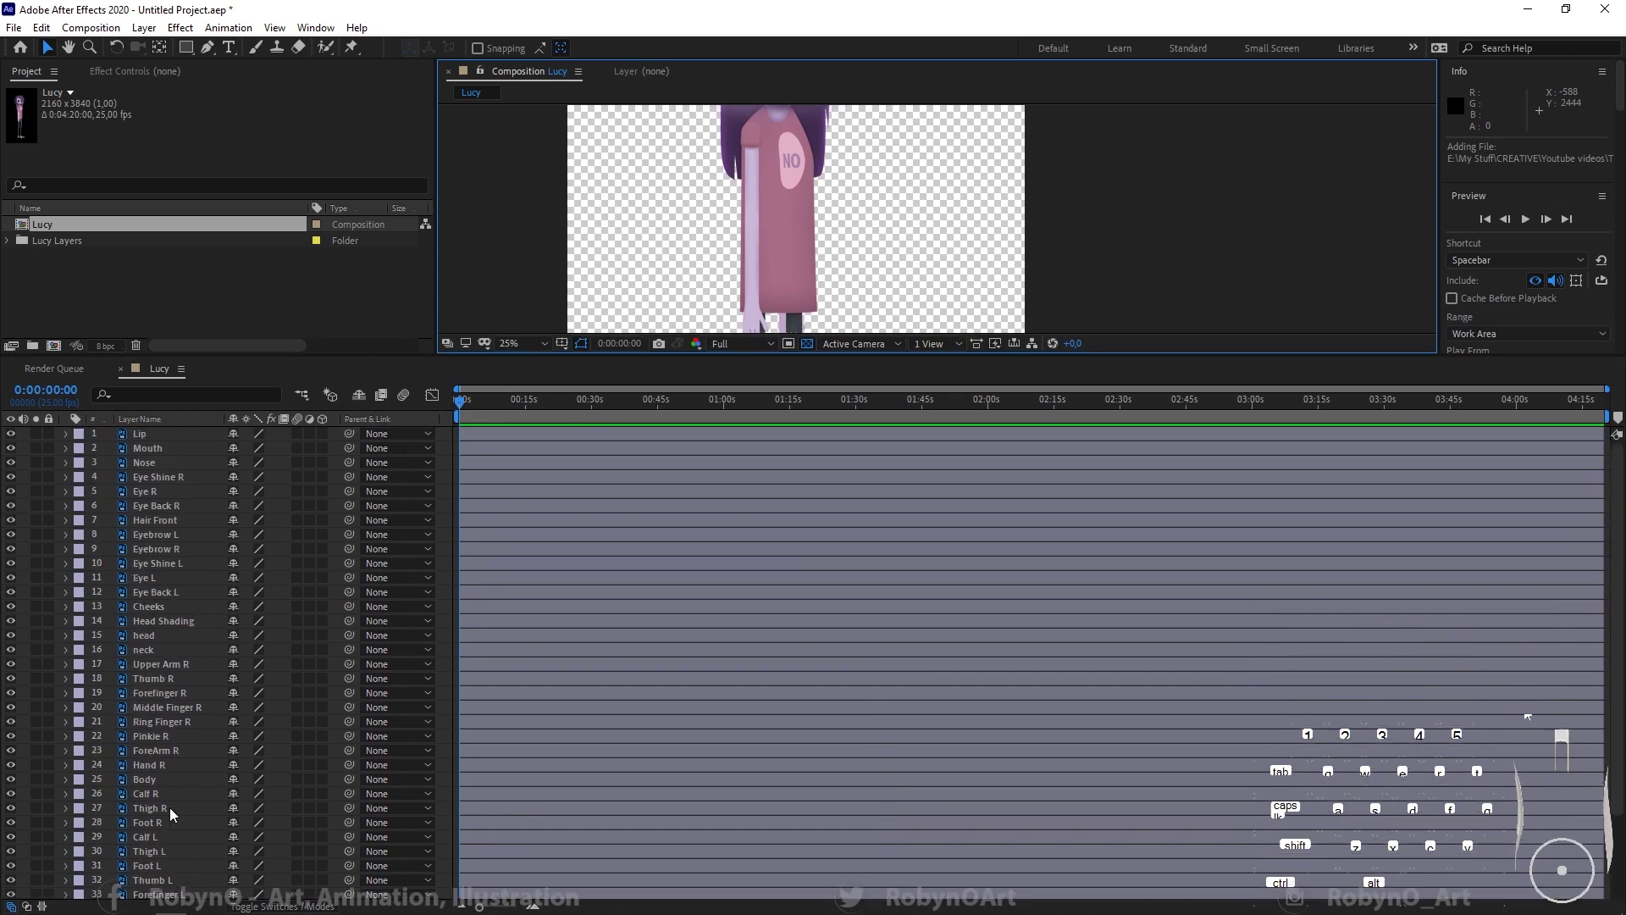
pyautogui.moveTo(527, 355); pyautogui.dragTo(526, 591)
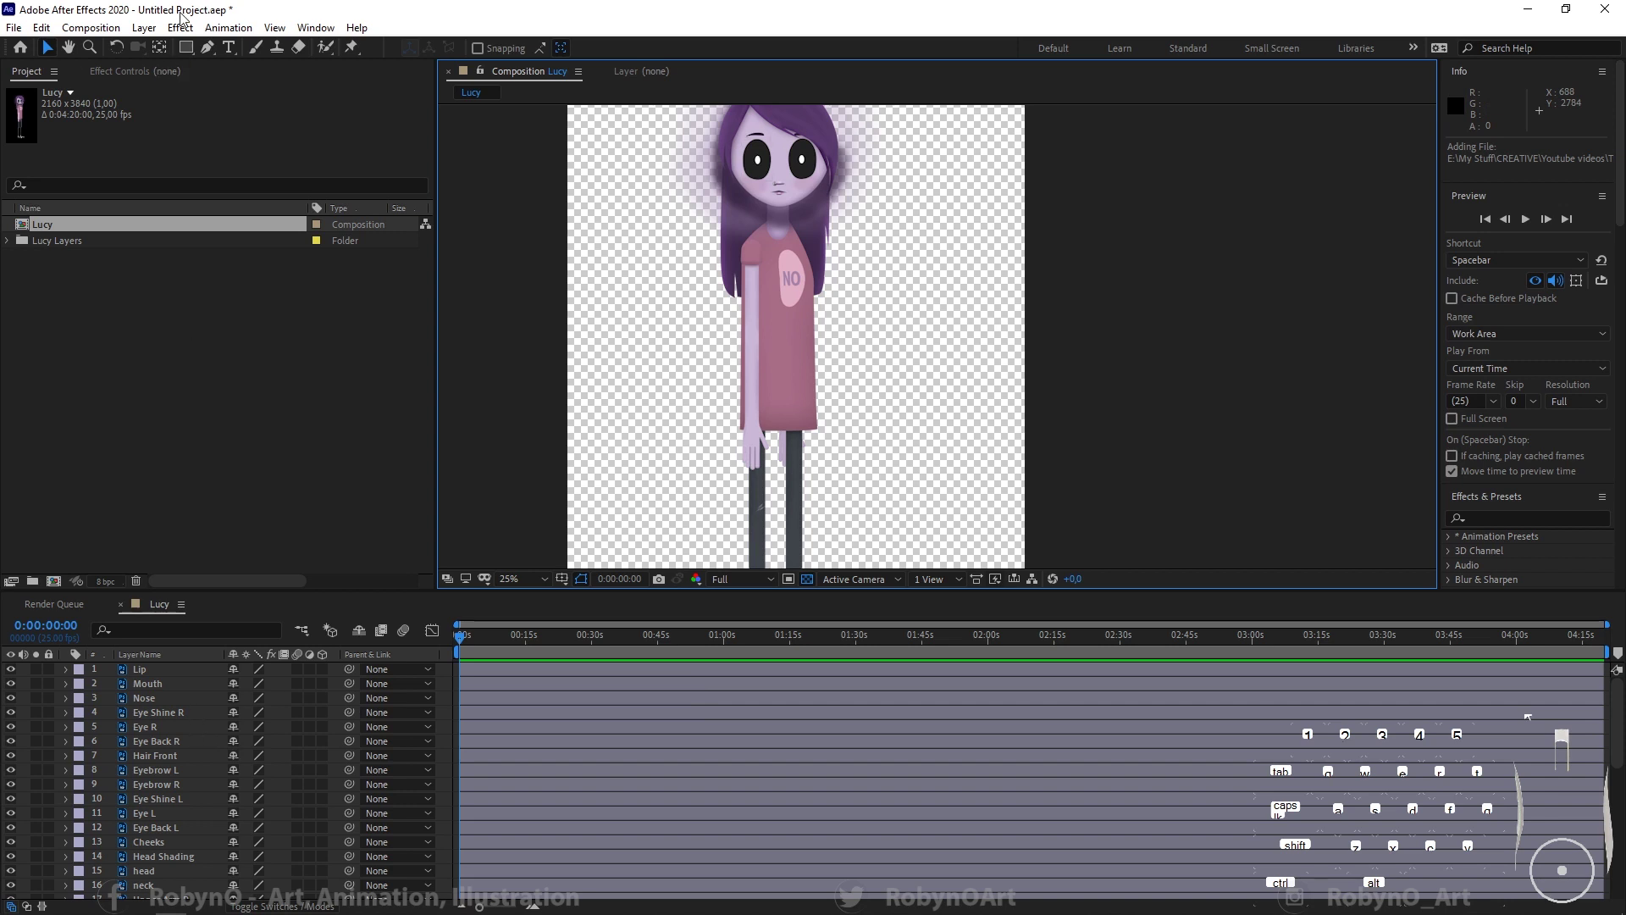
# Step: Save the project as "Rigging the Body" in the Rigging the Body folder
pyautogui.click(14, 27)
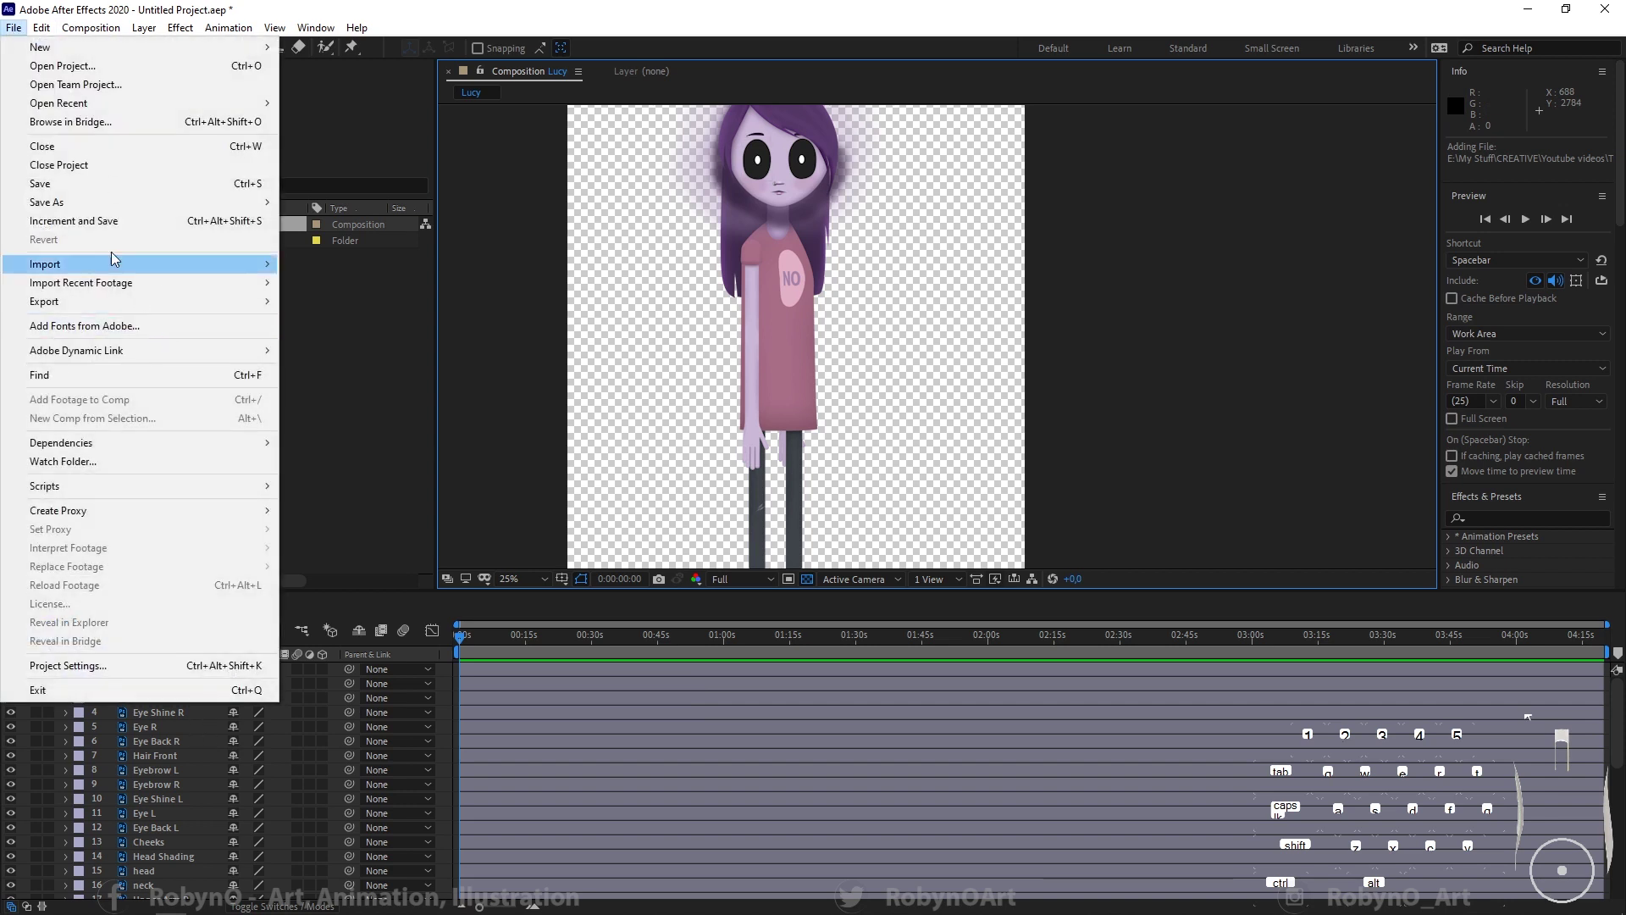
pyautogui.moveTo(98, 205)
pyautogui.click(317, 207)
pyautogui.write('R')
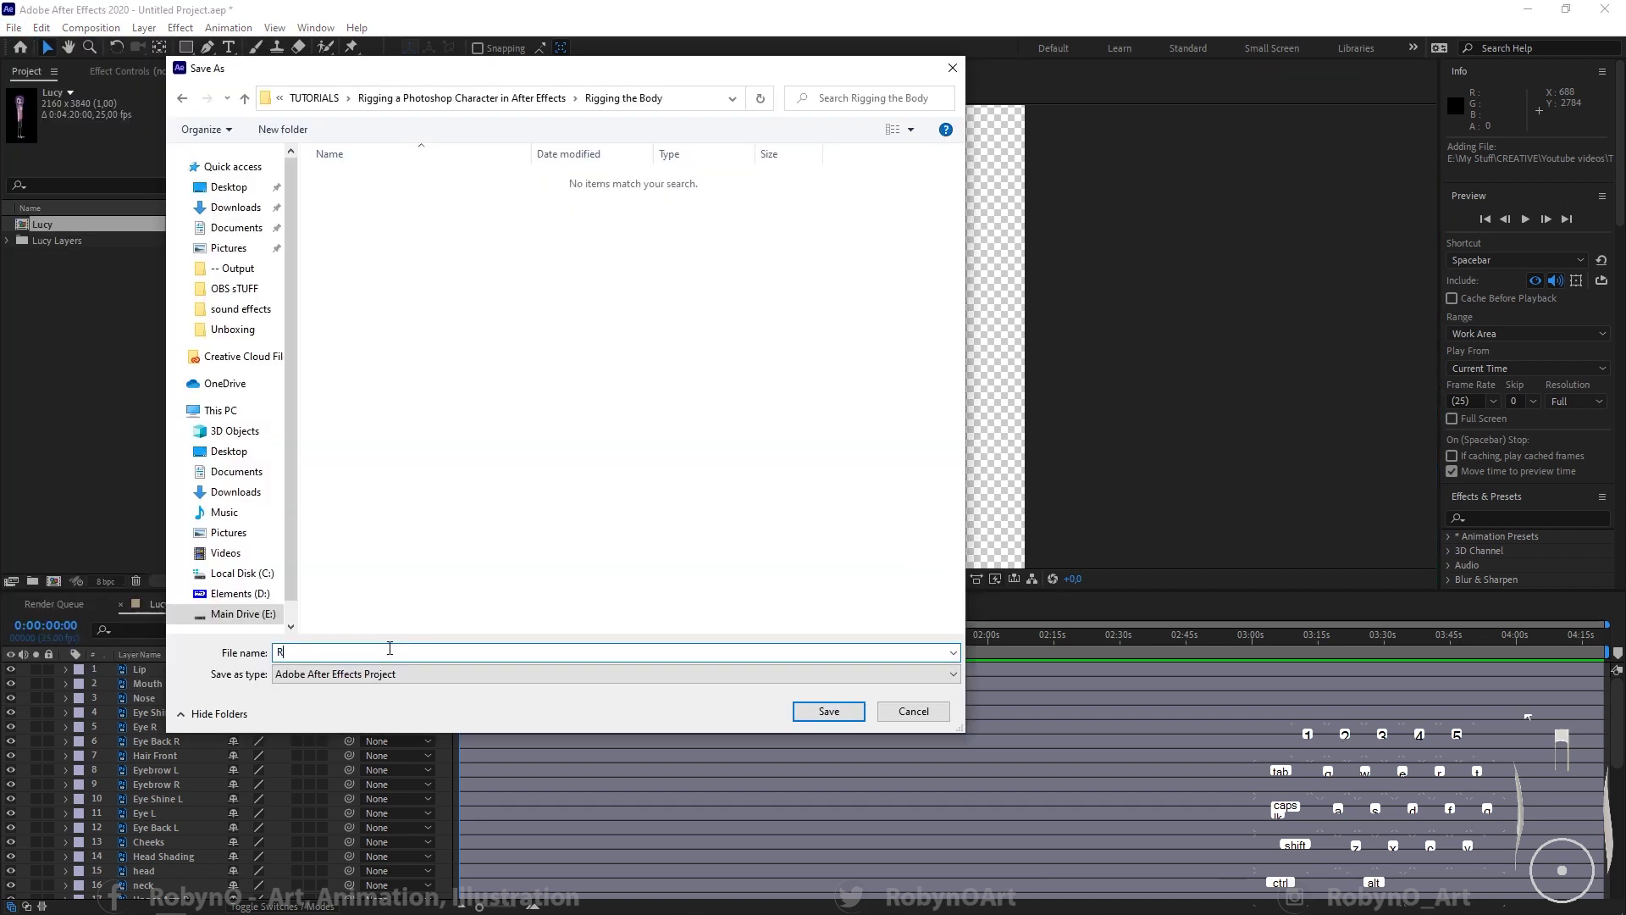
pyautogui.write('igging the Body')
pyautogui.click(829, 711)
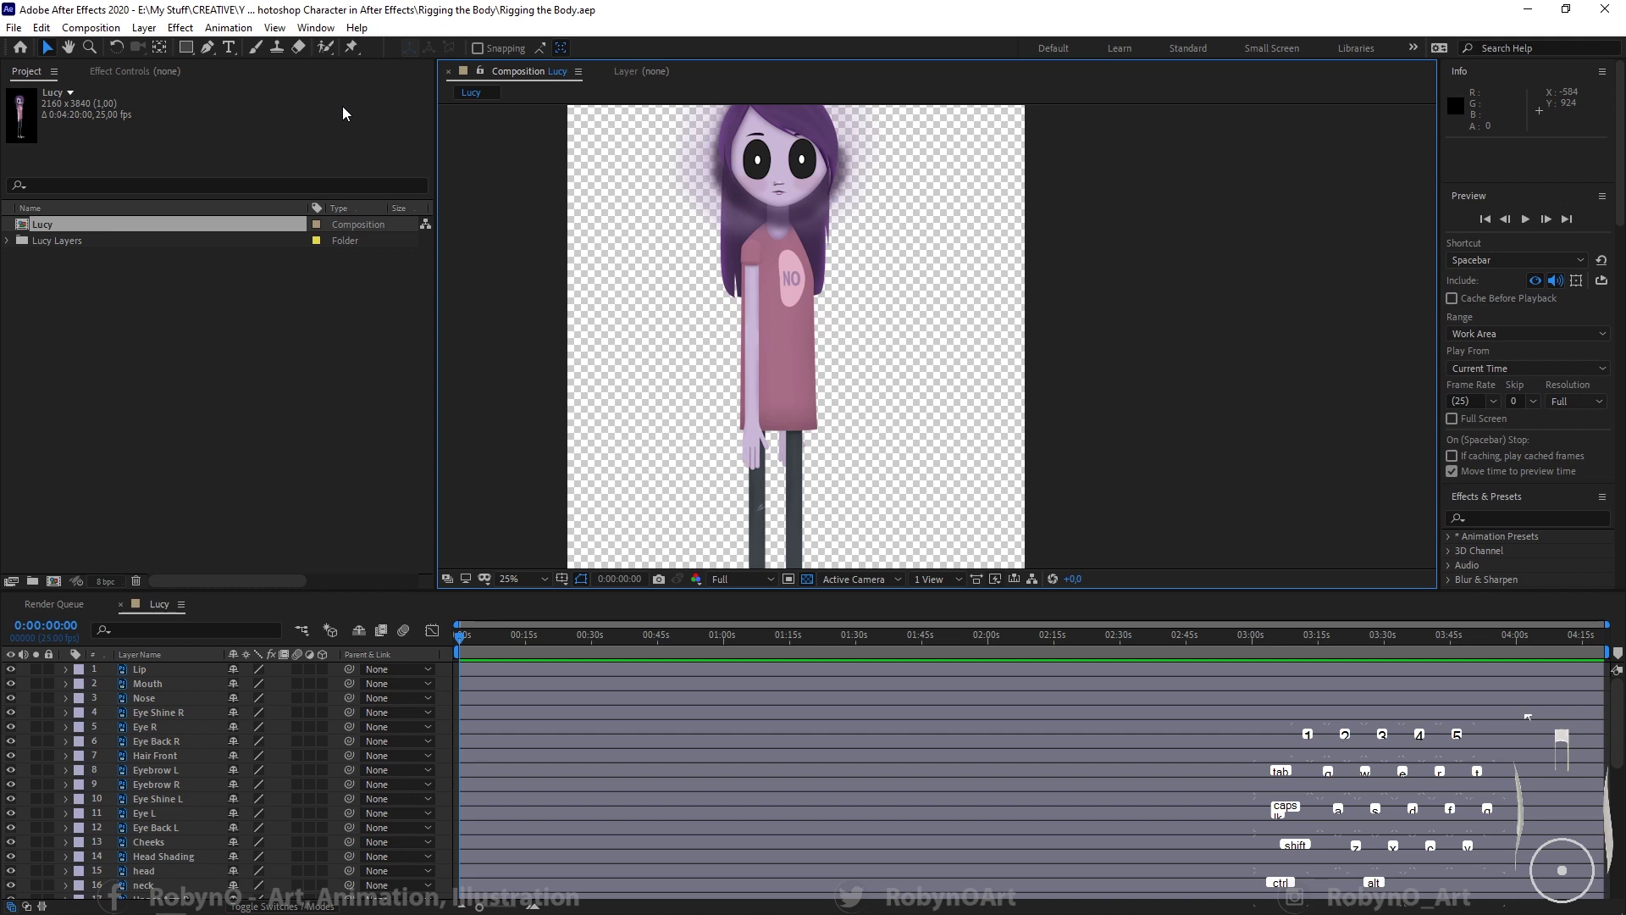
# Step: Switch to the browser and open the Duik Bassel download page from the Rainbox Laboratory search result
pyautogui.moveTo(2, 237); pyautogui.dragTo(453, 64)
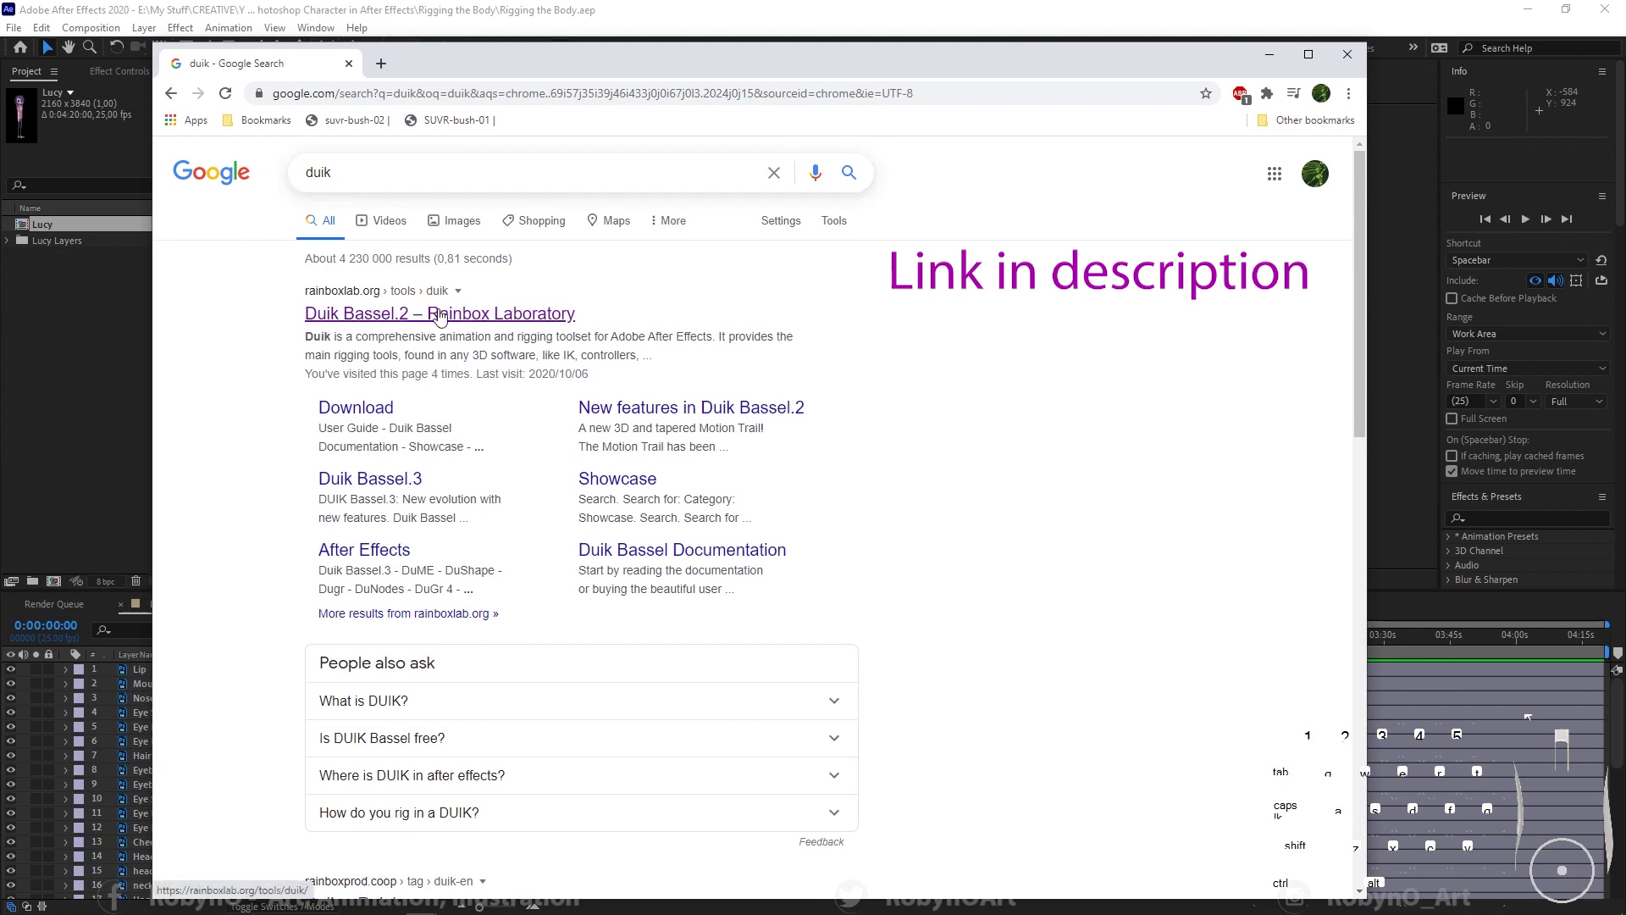
pyautogui.click(476, 318)
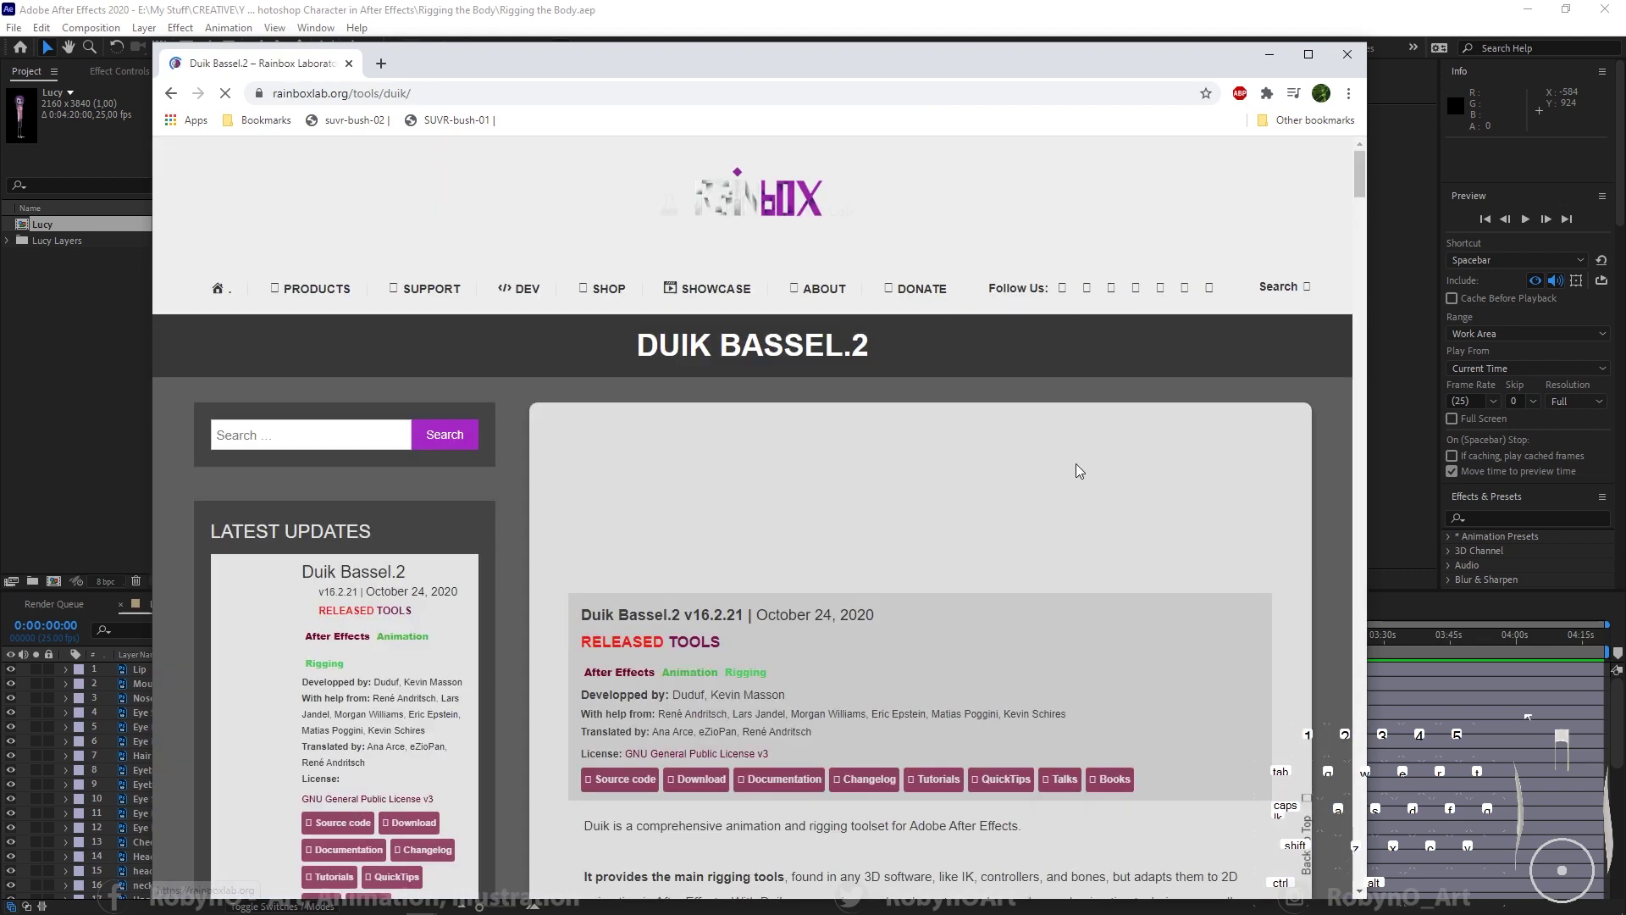
pyautogui.scroll(-2, 1076, 464)
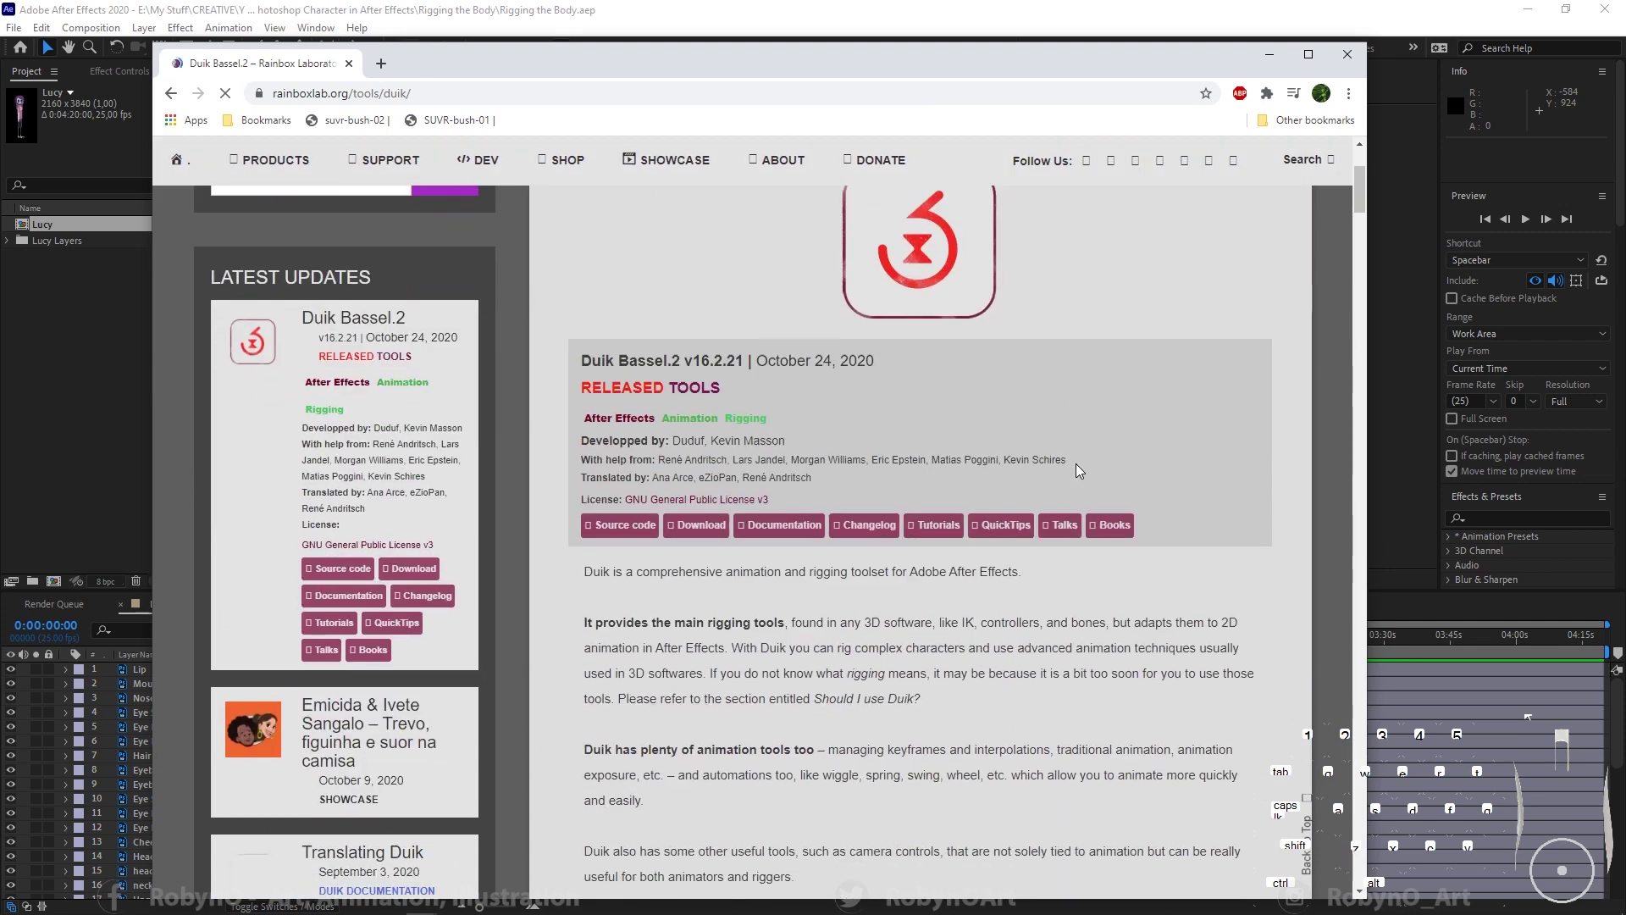
pyautogui.scroll(-2, 677, 562)
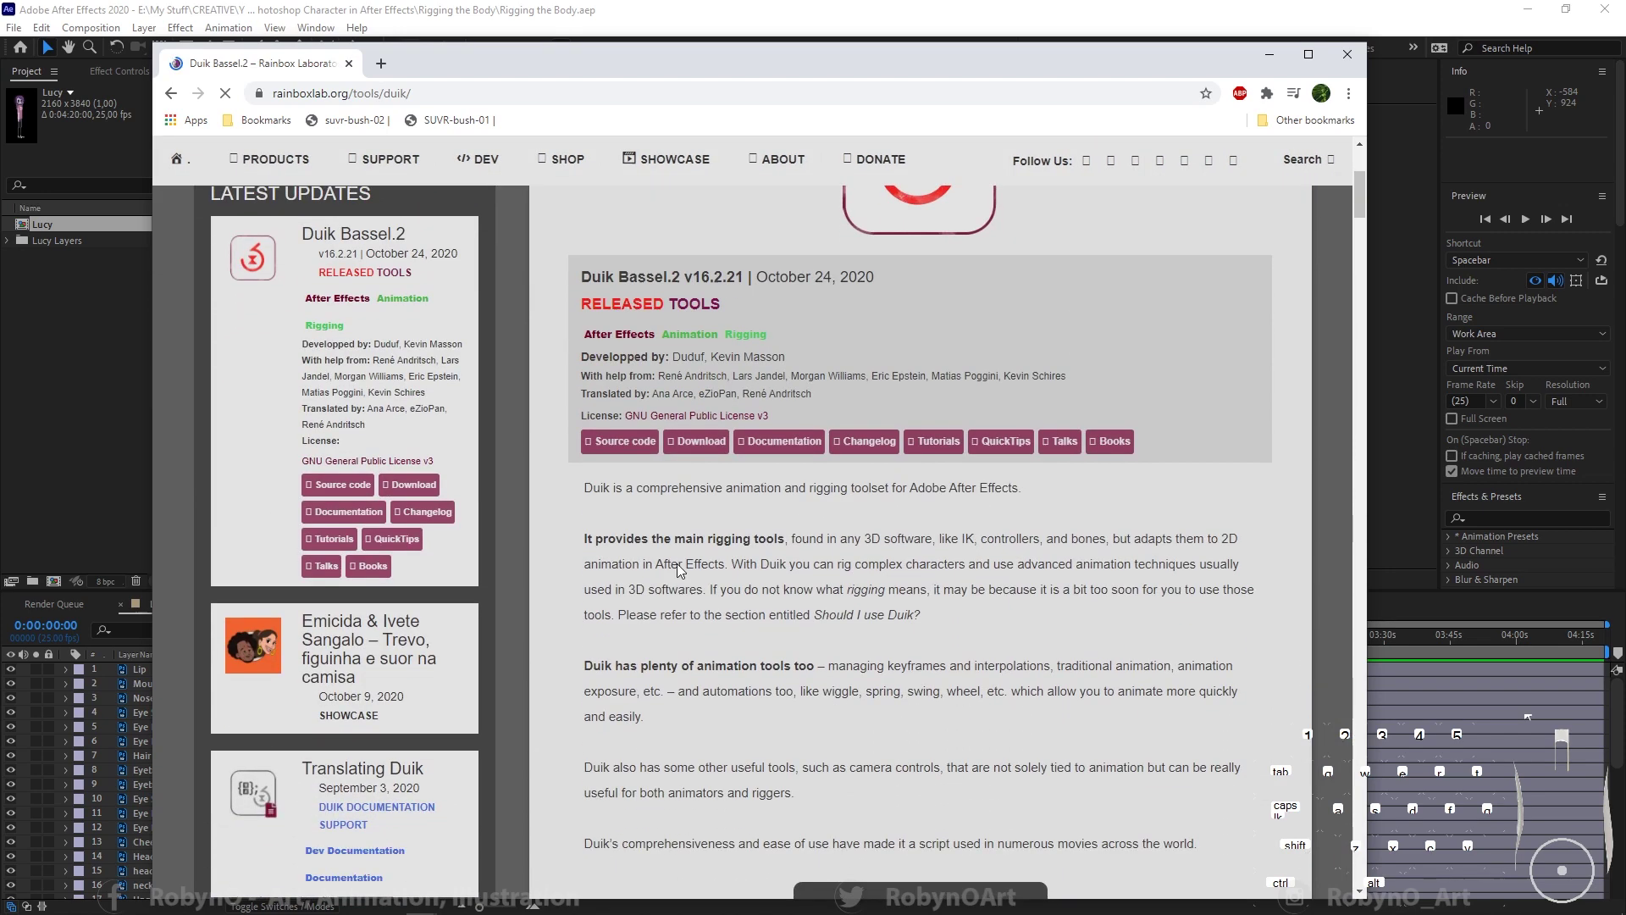
pyautogui.click(702, 442)
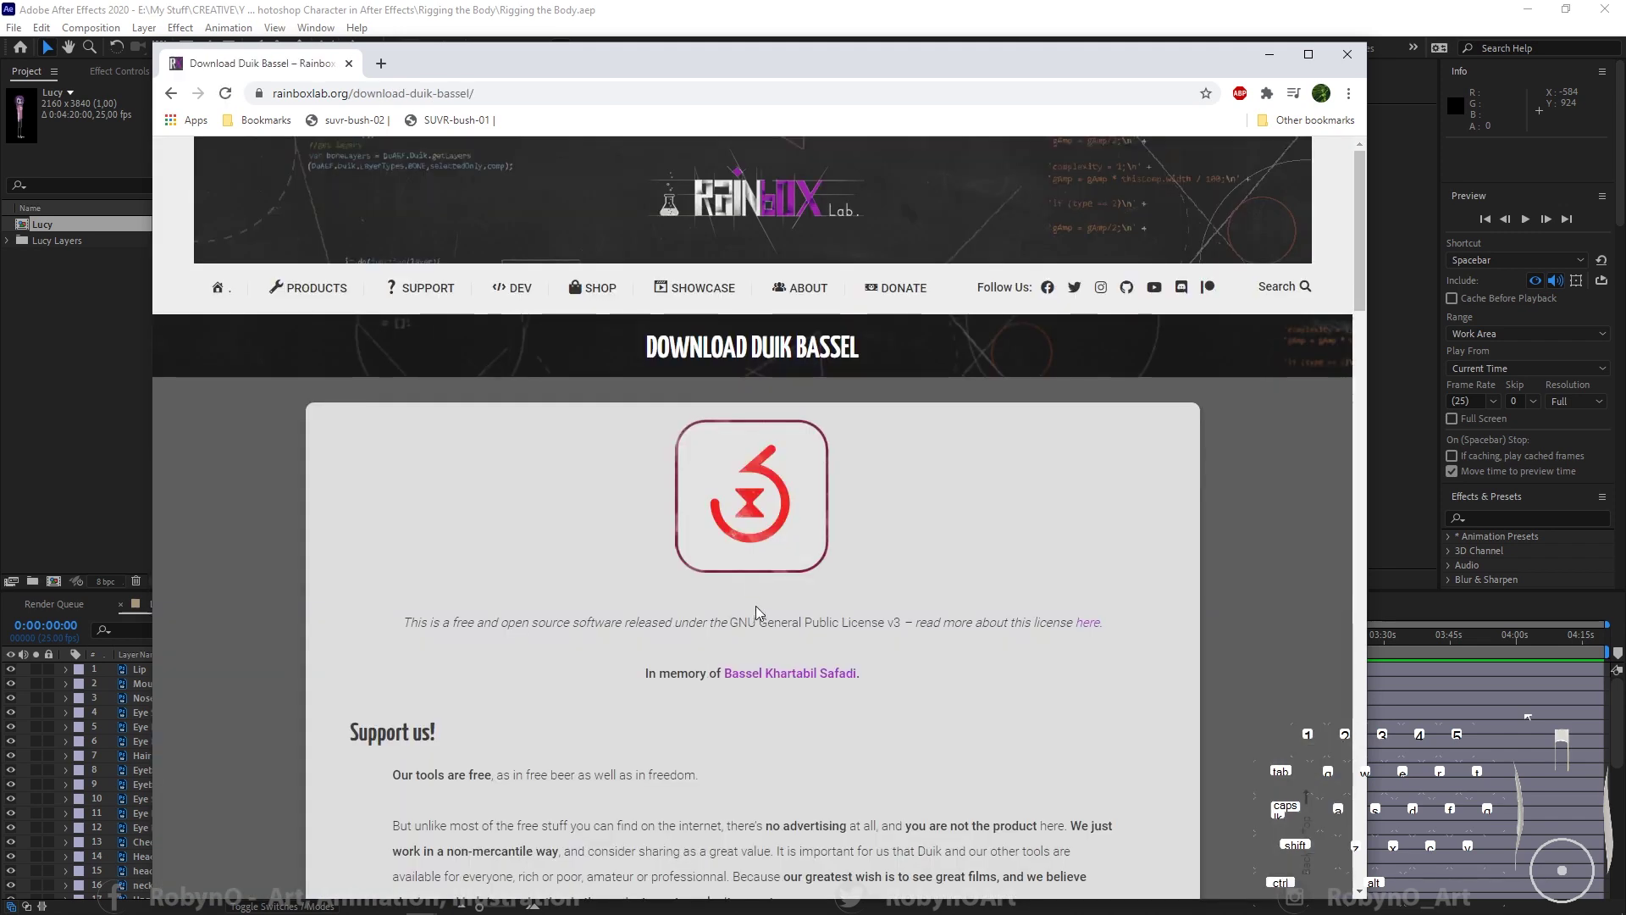
# Step: Read through the Duik Bassel download page, including its note on free tools, and download the Duik_Bassel.2 zip file
pyautogui.scroll(-5, 755, 607)
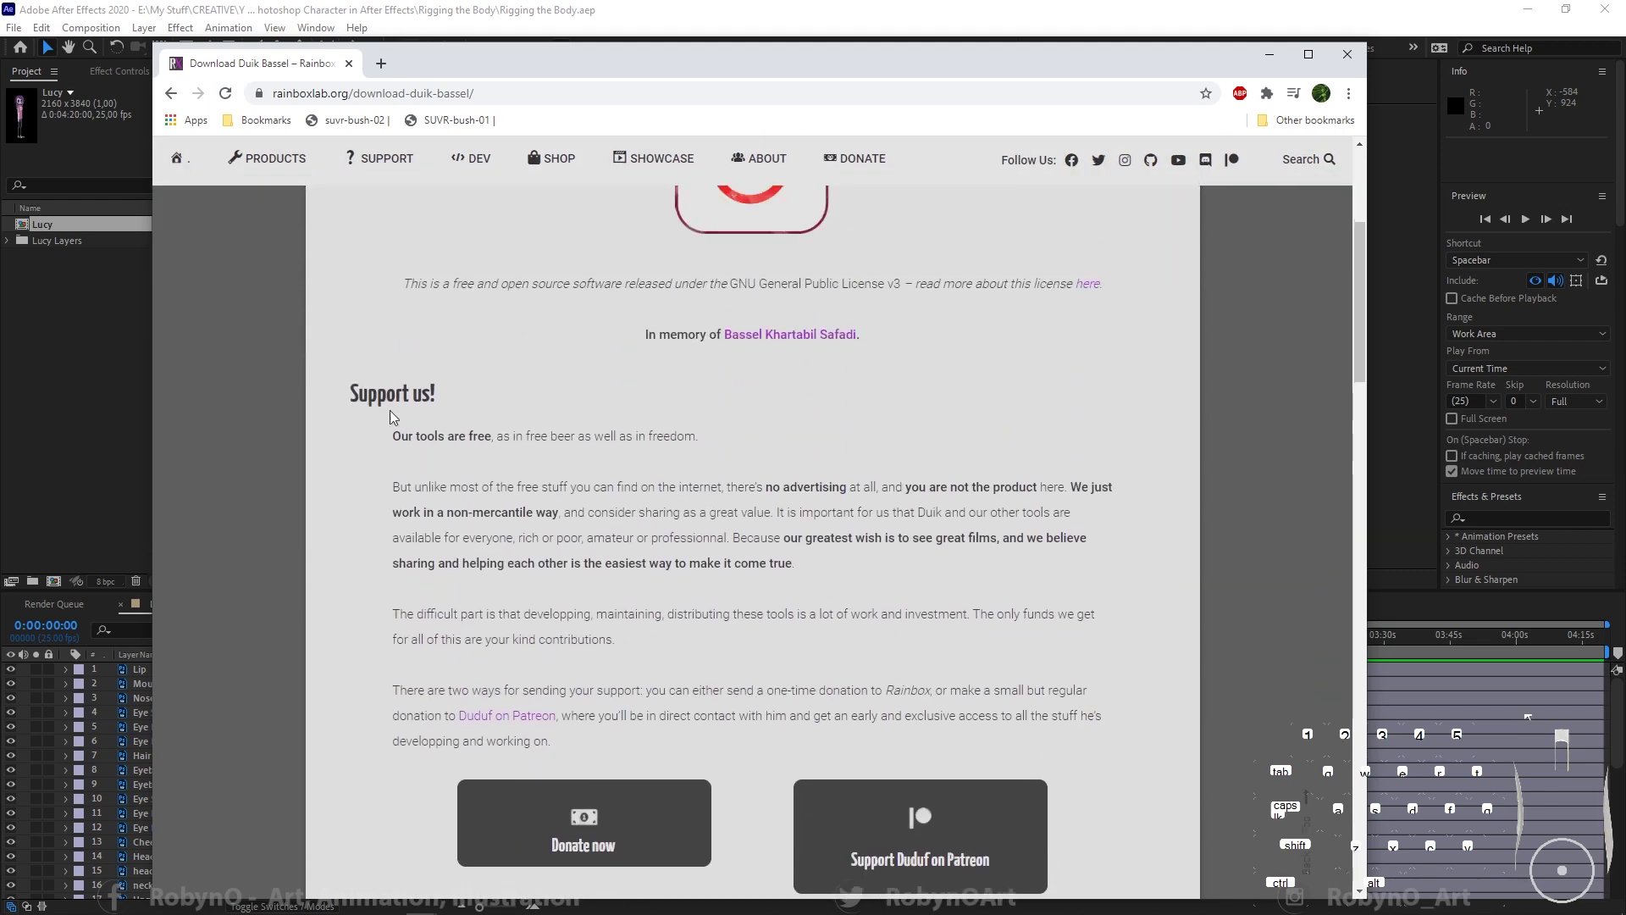
pyautogui.moveTo(395, 435); pyautogui.dragTo(705, 440)
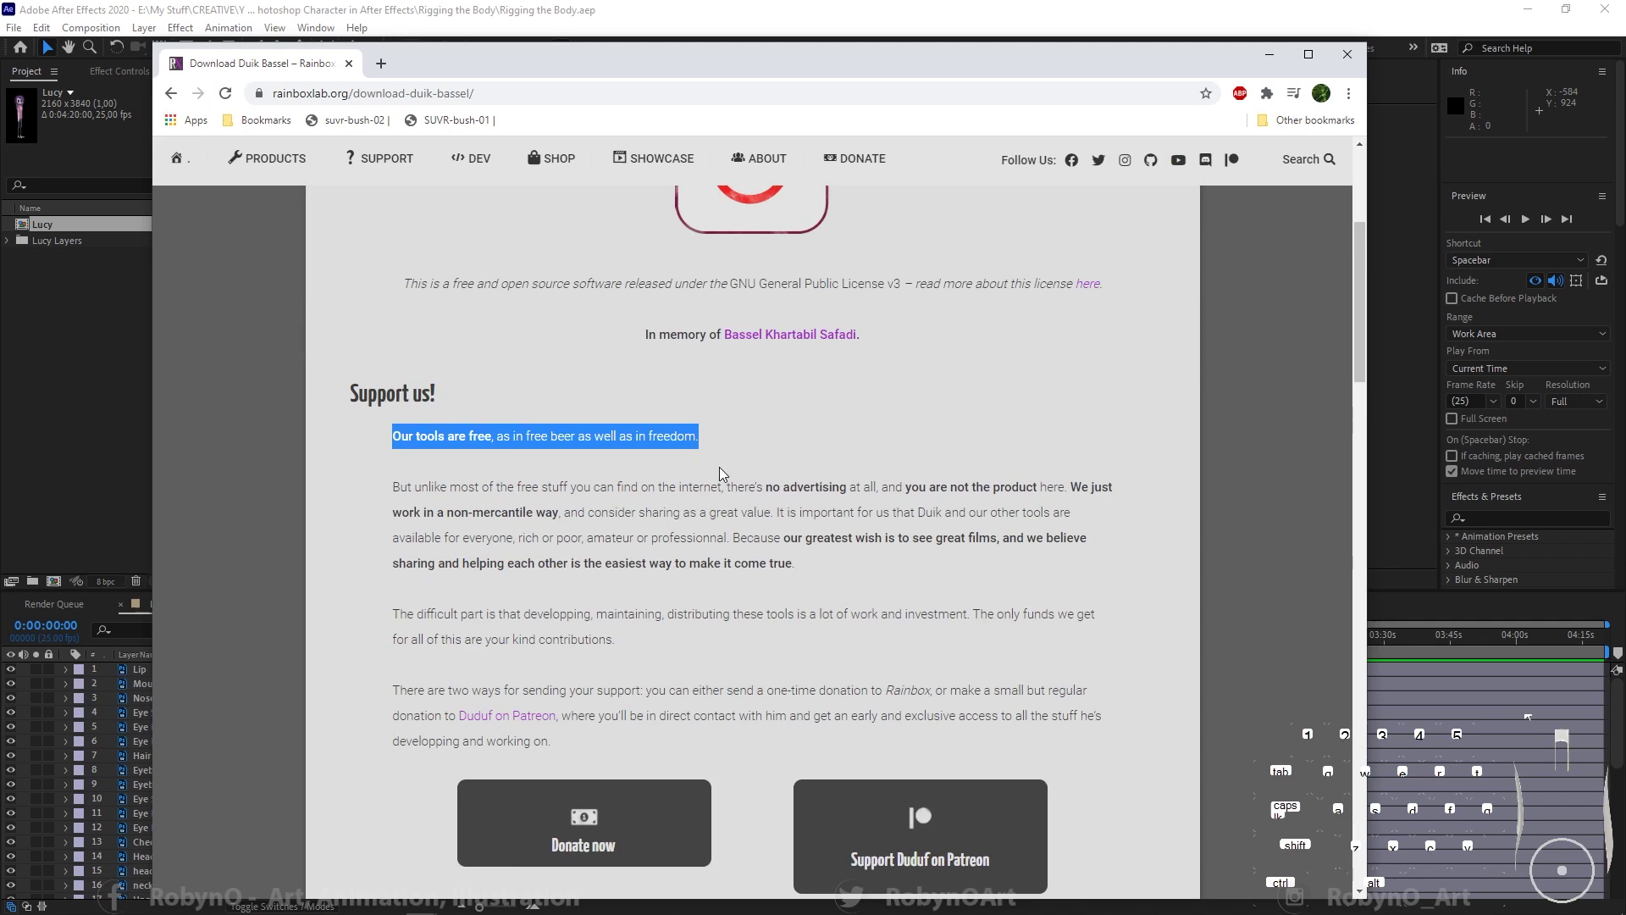
pyautogui.scroll(-3, 722, 590)
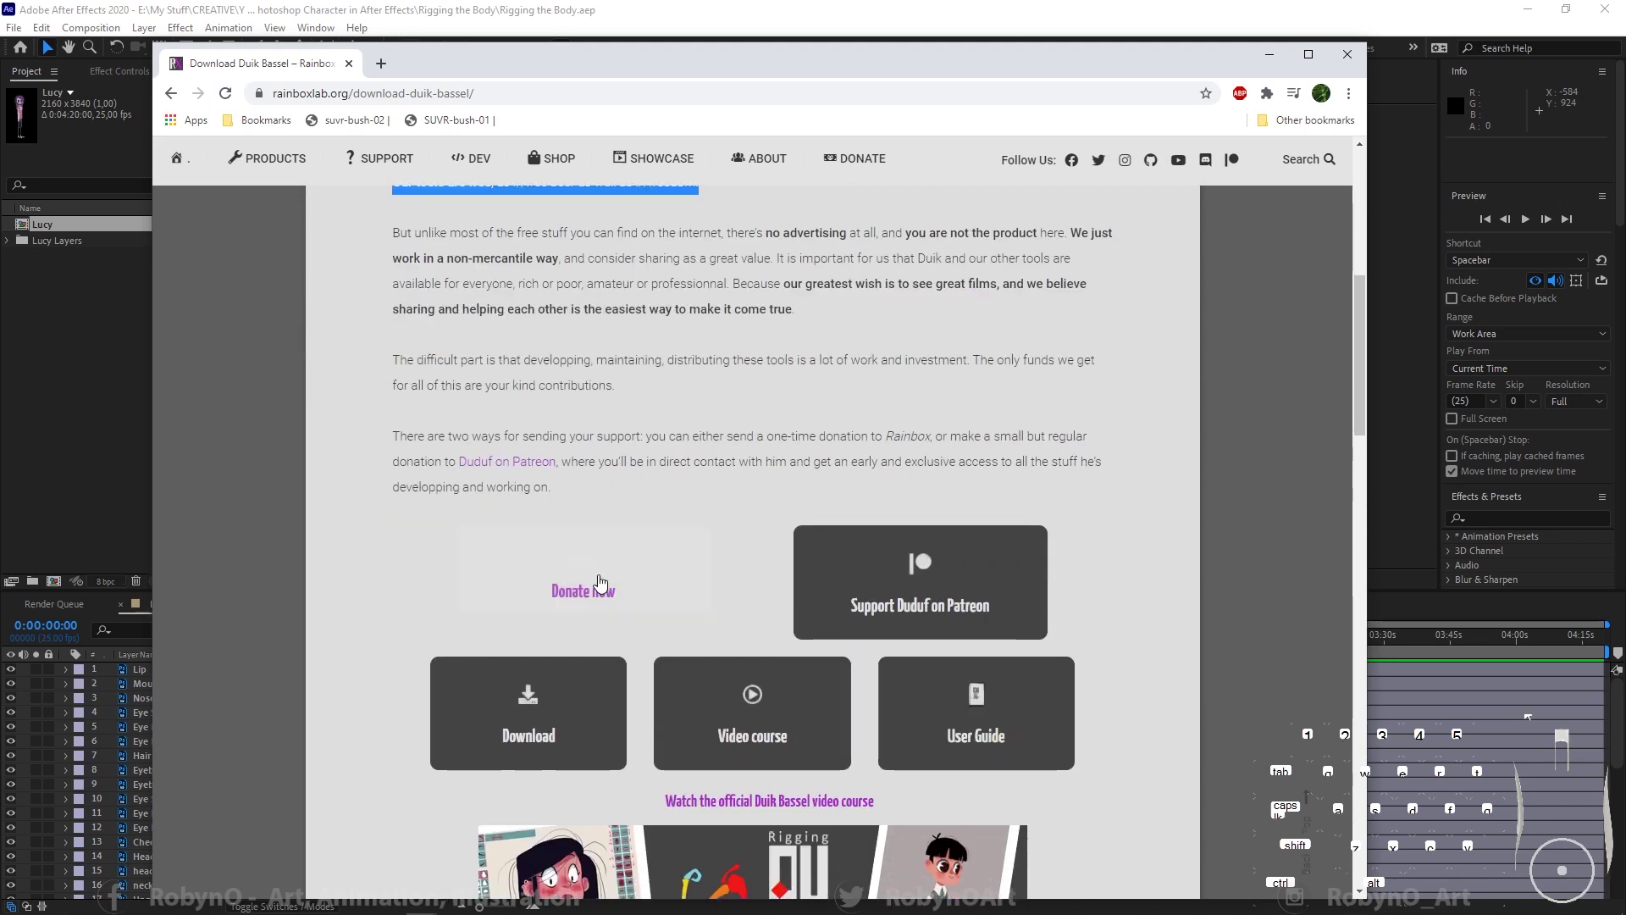
pyautogui.scroll(-2, 1177, 501)
pyautogui.scroll(-6, 1177, 500)
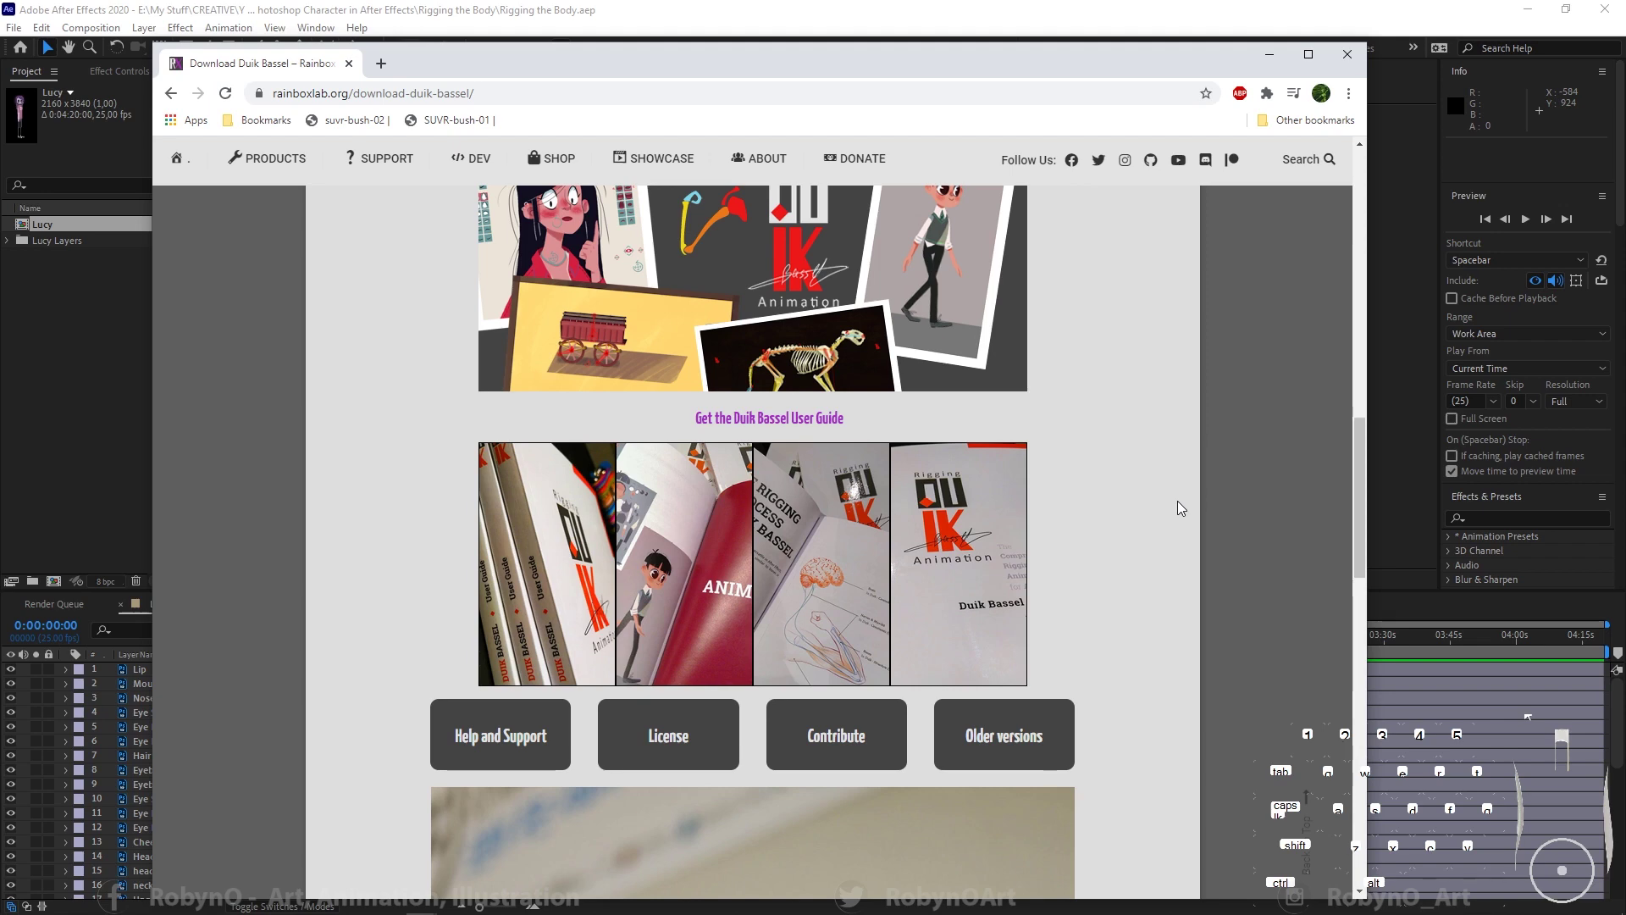
pyautogui.scroll(-4, 1177, 502)
pyautogui.scroll(-3, 1177, 500)
pyautogui.scroll(-10, 1109, 508)
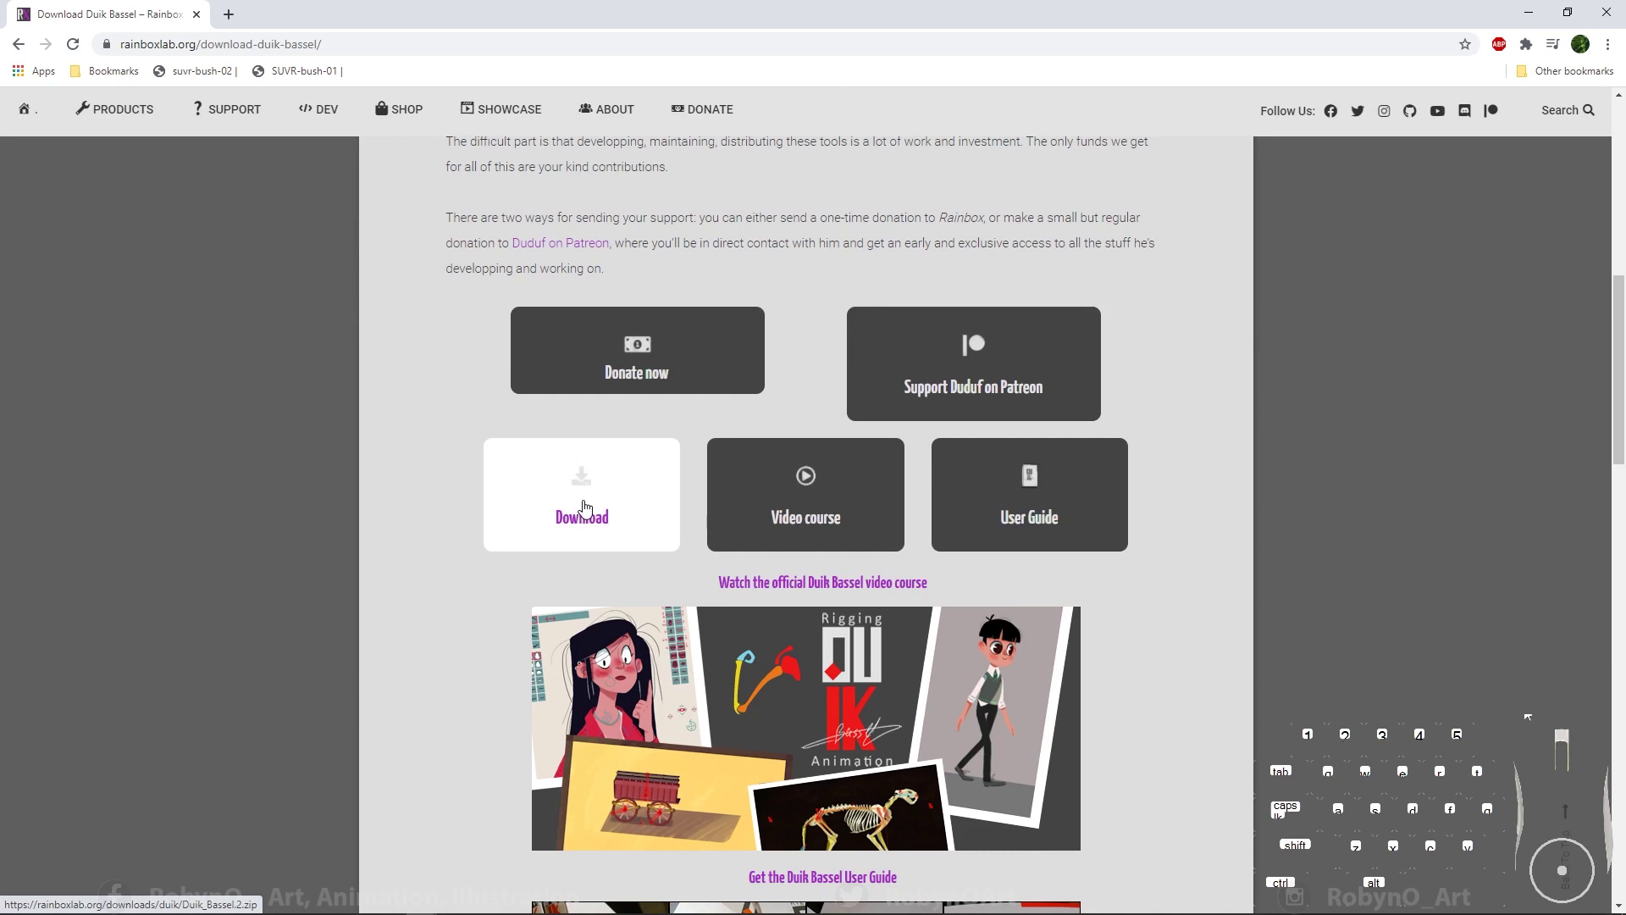
pyautogui.click(583, 507)
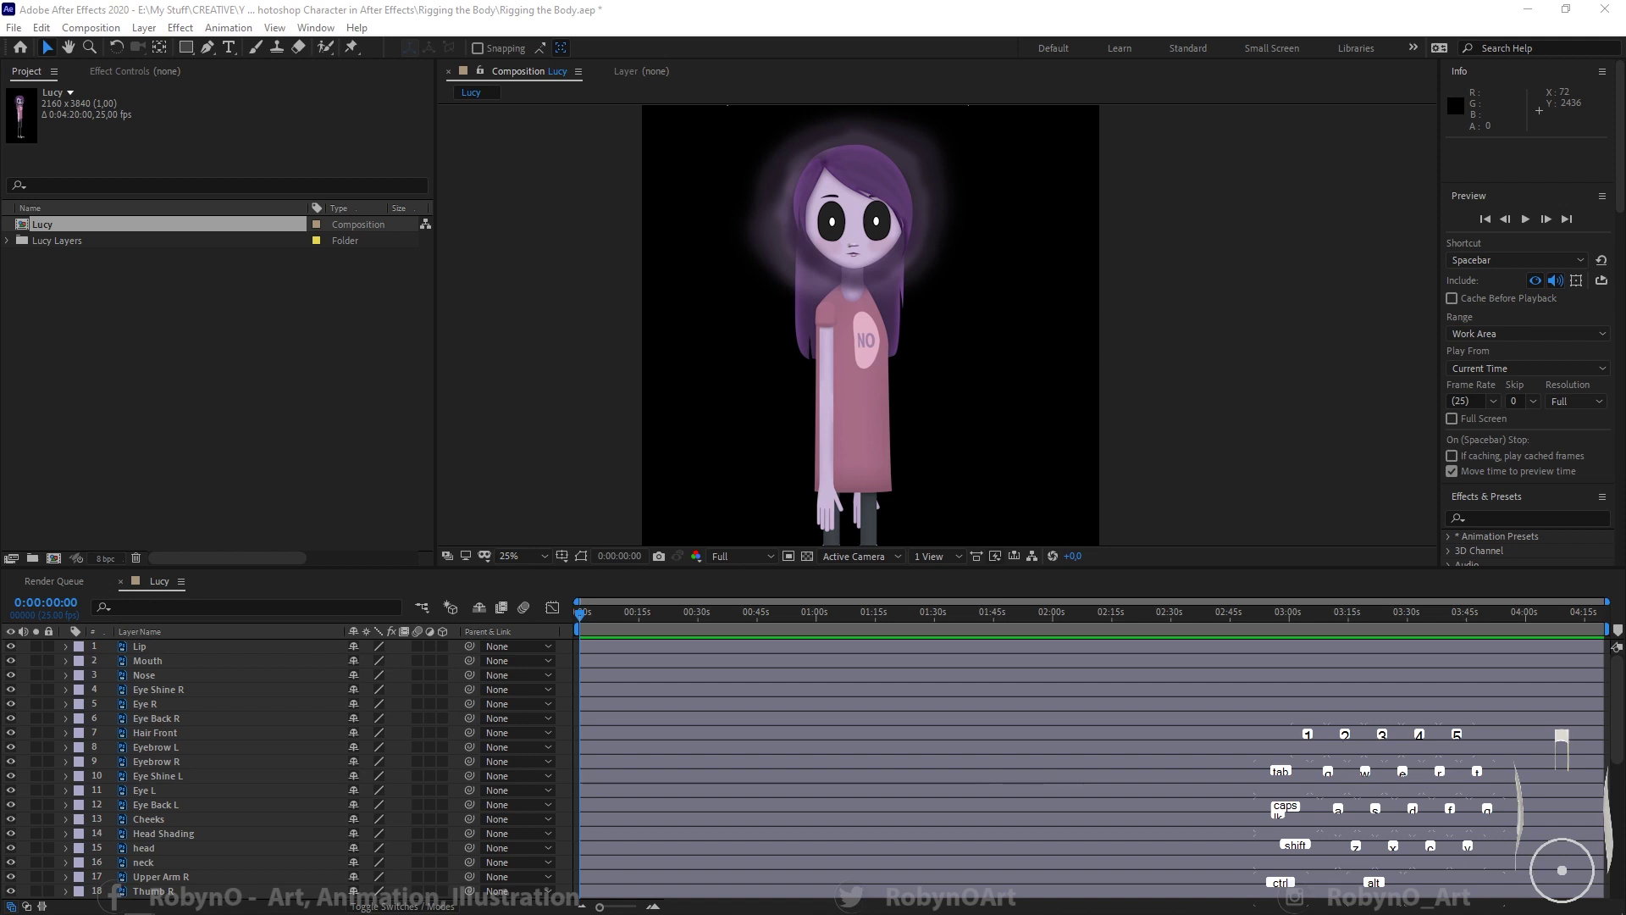
# Step: In File Explorer, extract the Duik_Bassel.2 archive into the duik folder and open the extracted ScriptUI Panels folder
pyautogui.moveTo(0, 262); pyautogui.dragTo(638, 142)
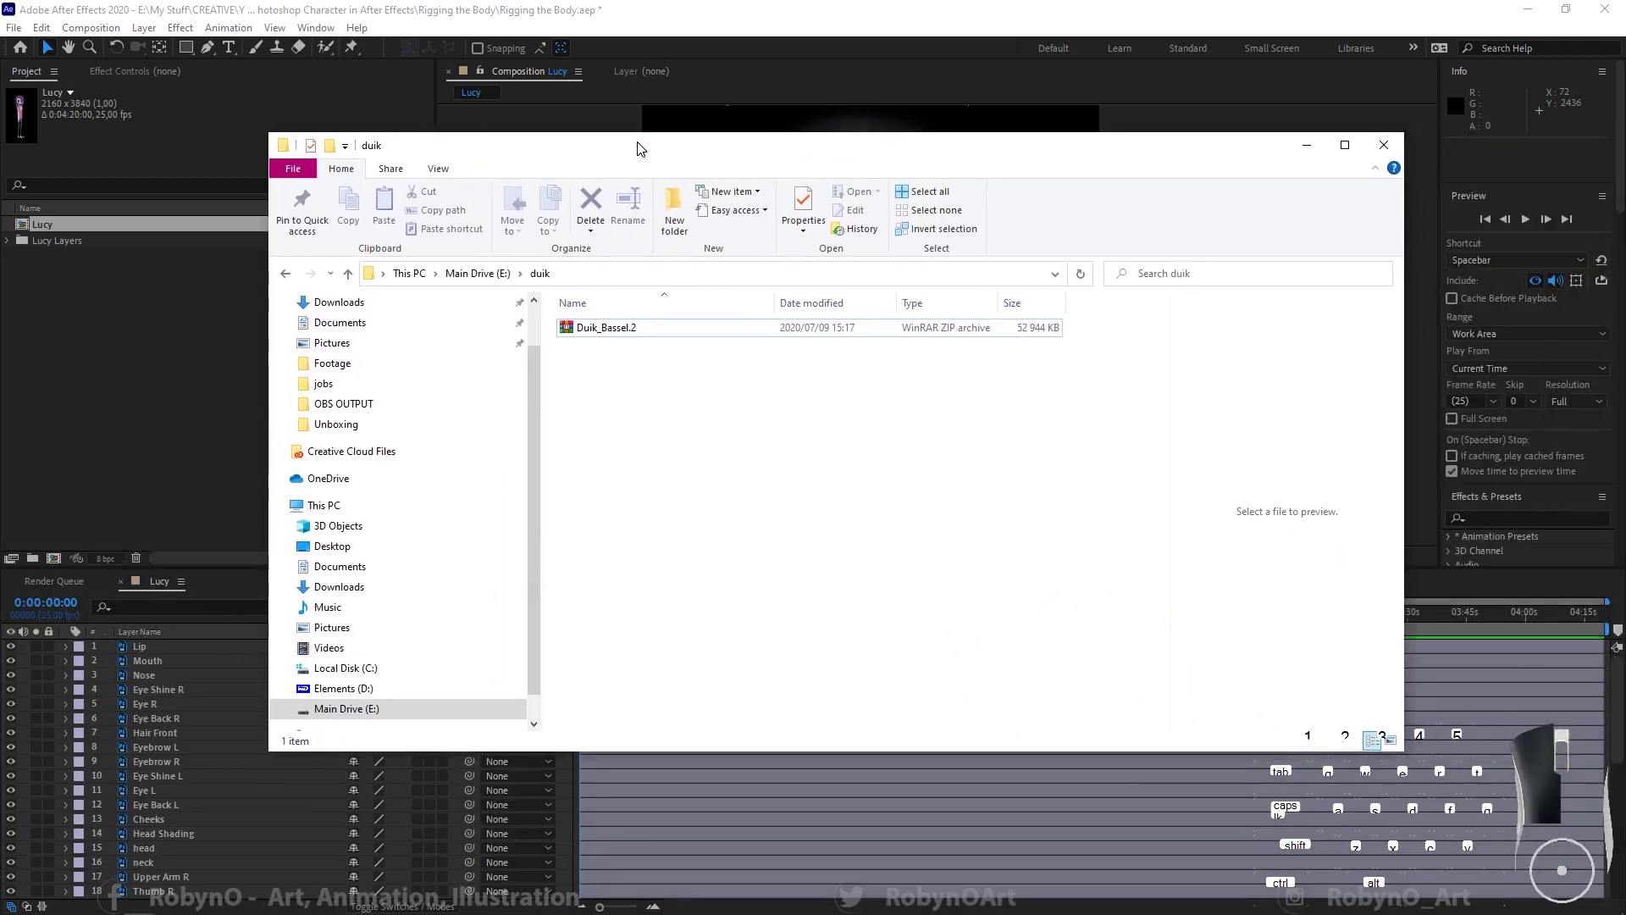
pyautogui.rightClick(653, 328)
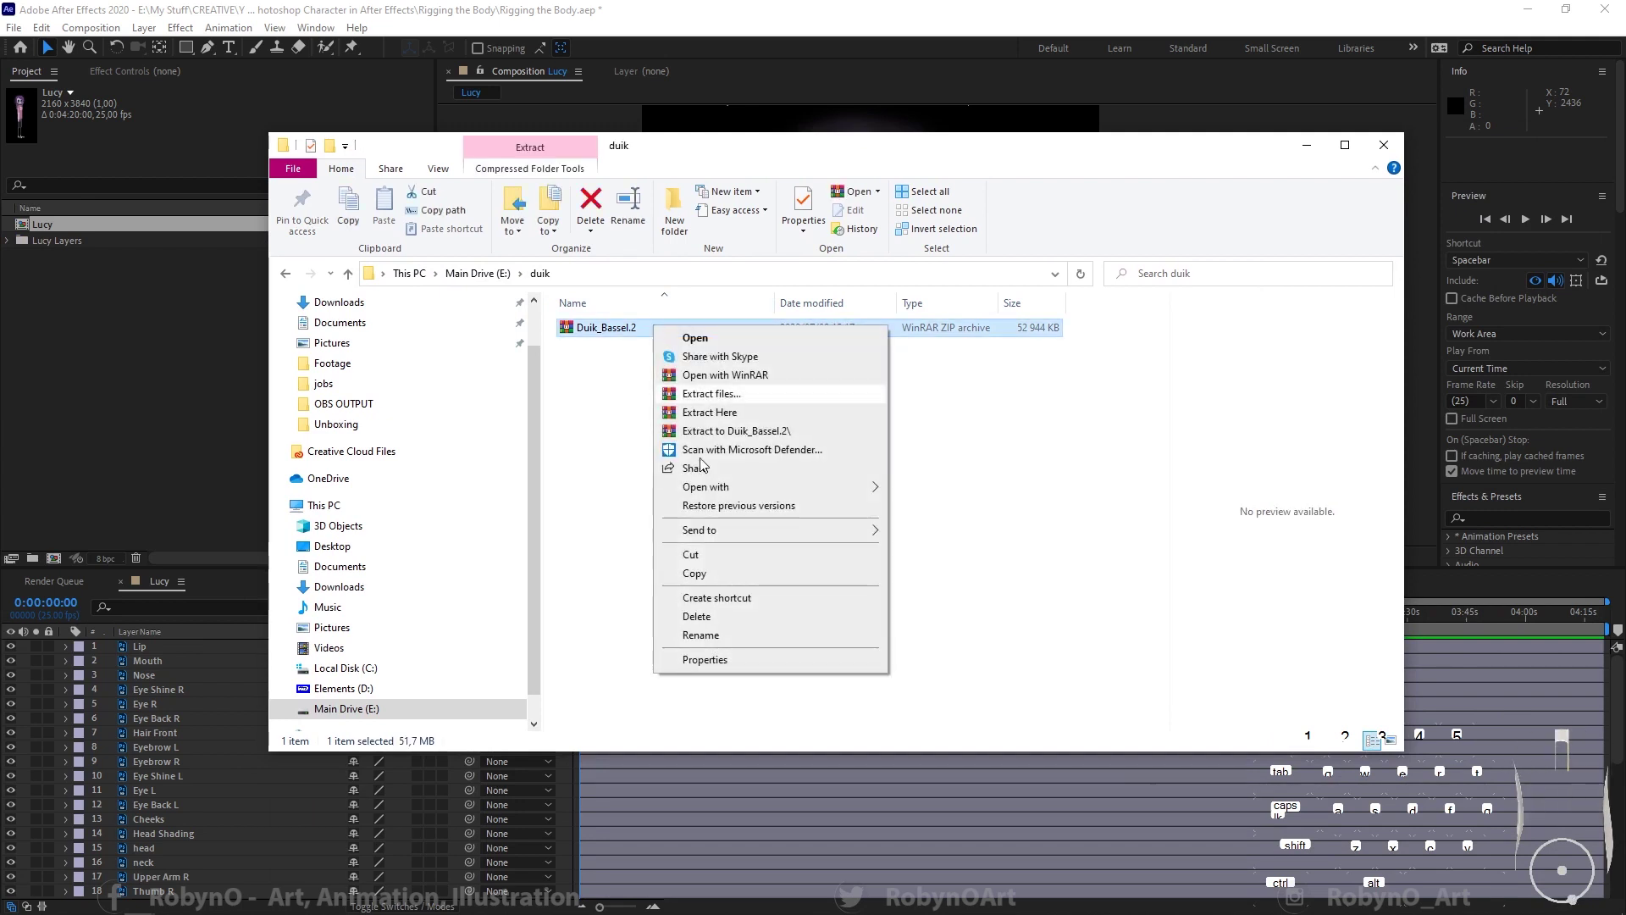
pyautogui.click(730, 412)
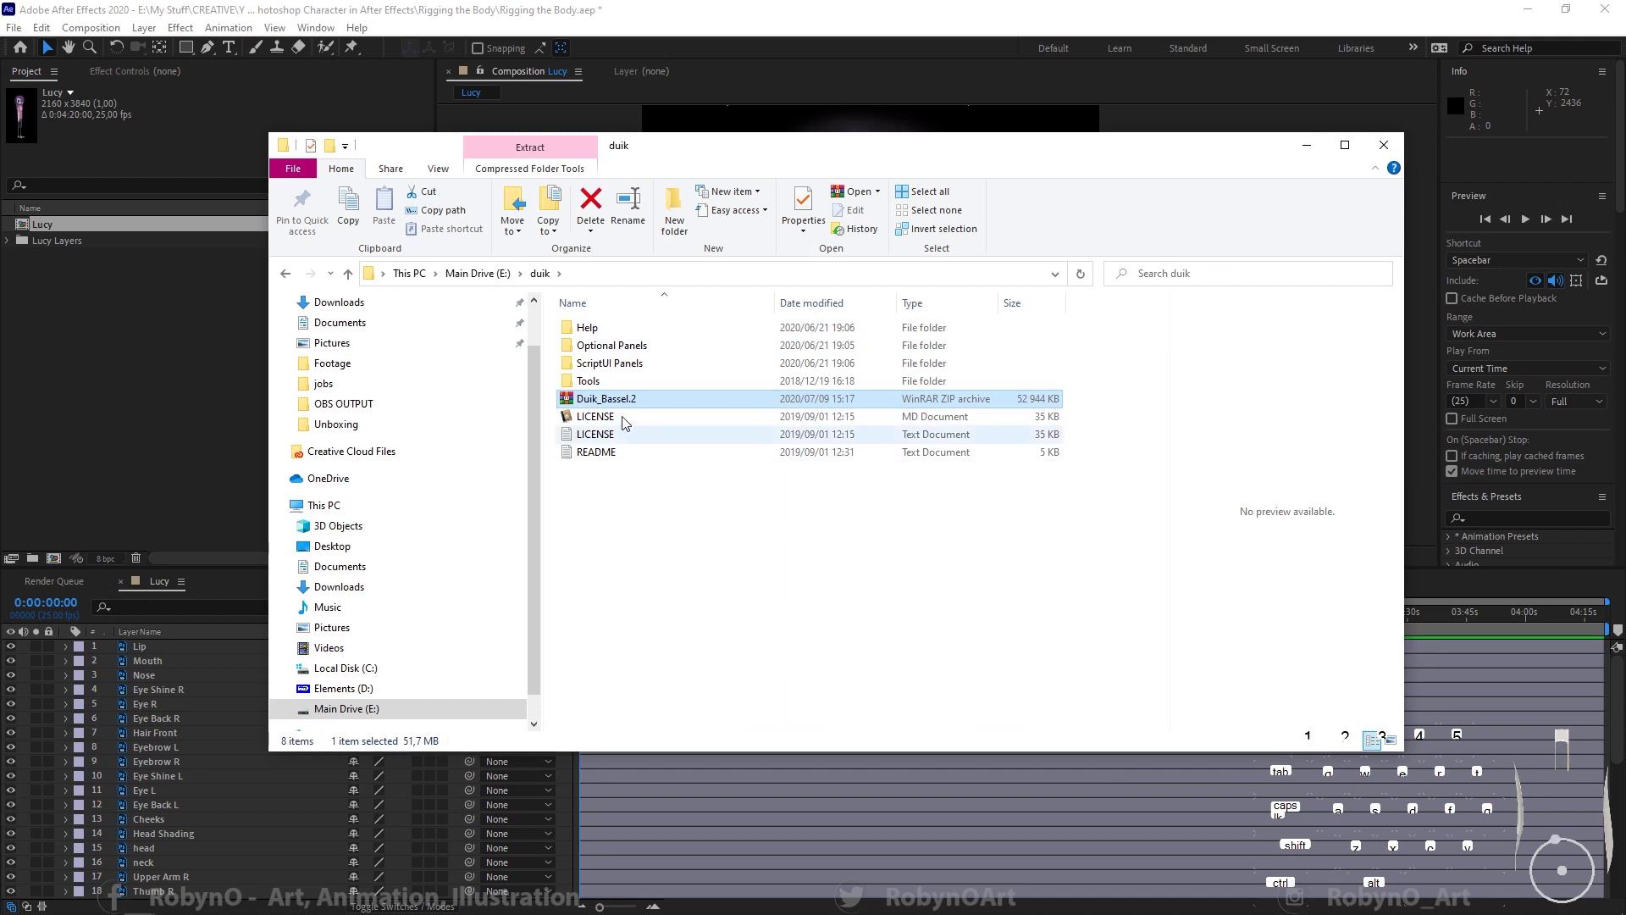
pyautogui.doubleClick(627, 365)
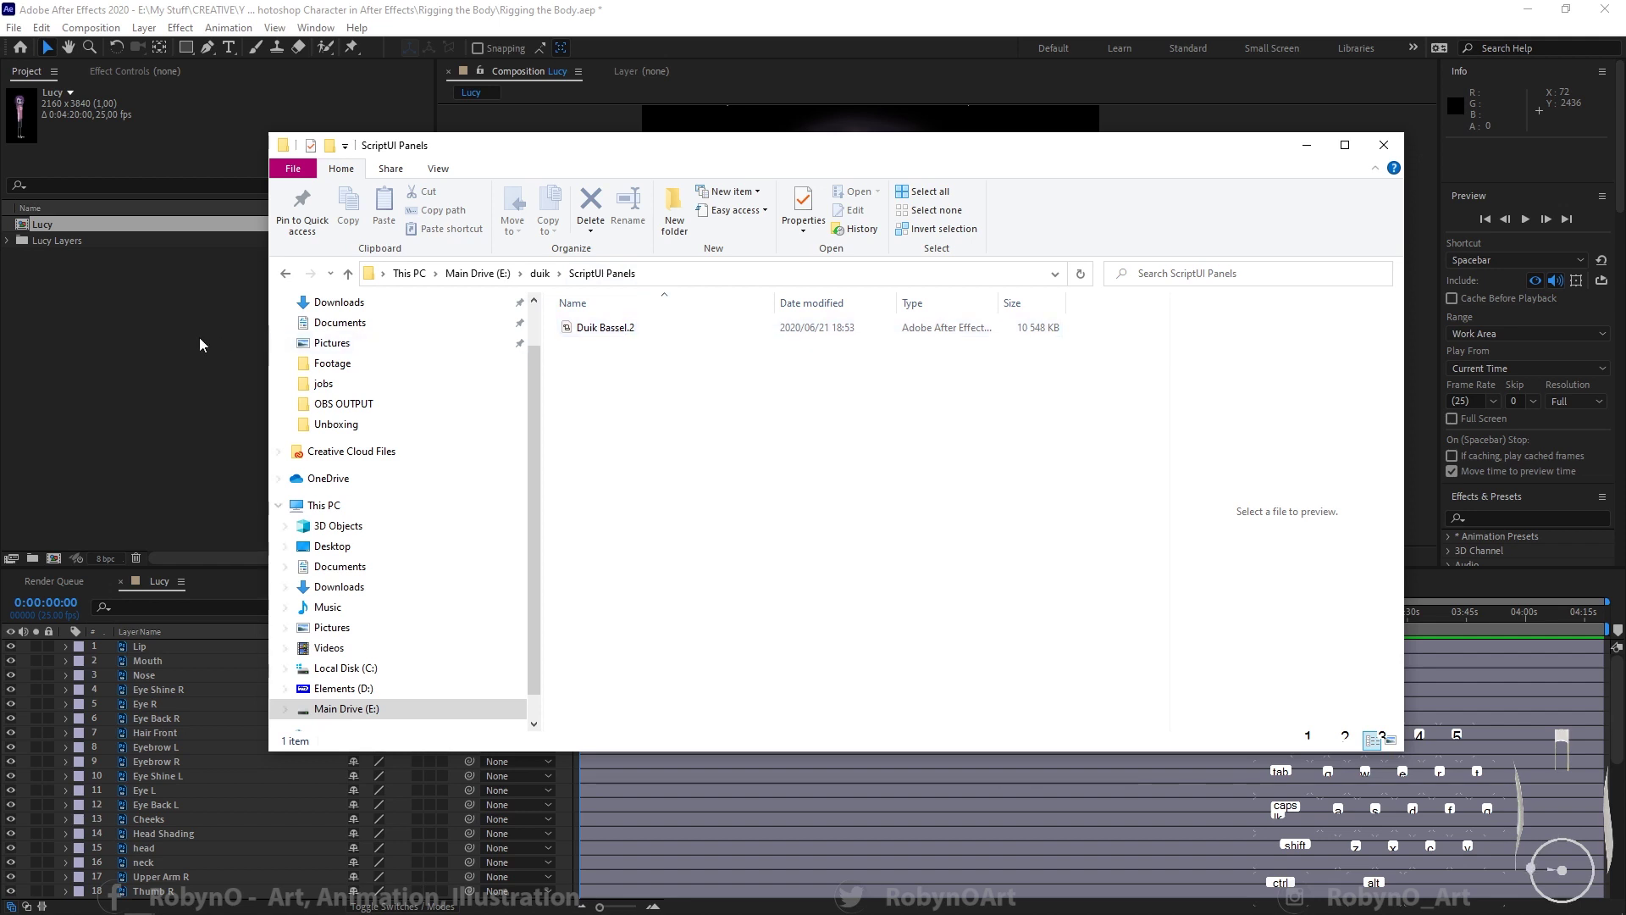
# Step: Switch to After Effects and install the Duik Bassel.2 script file from duik's ScriptUI Panels folder, skipping the overwrite of the existing copy
pyautogui.click(158, 333)
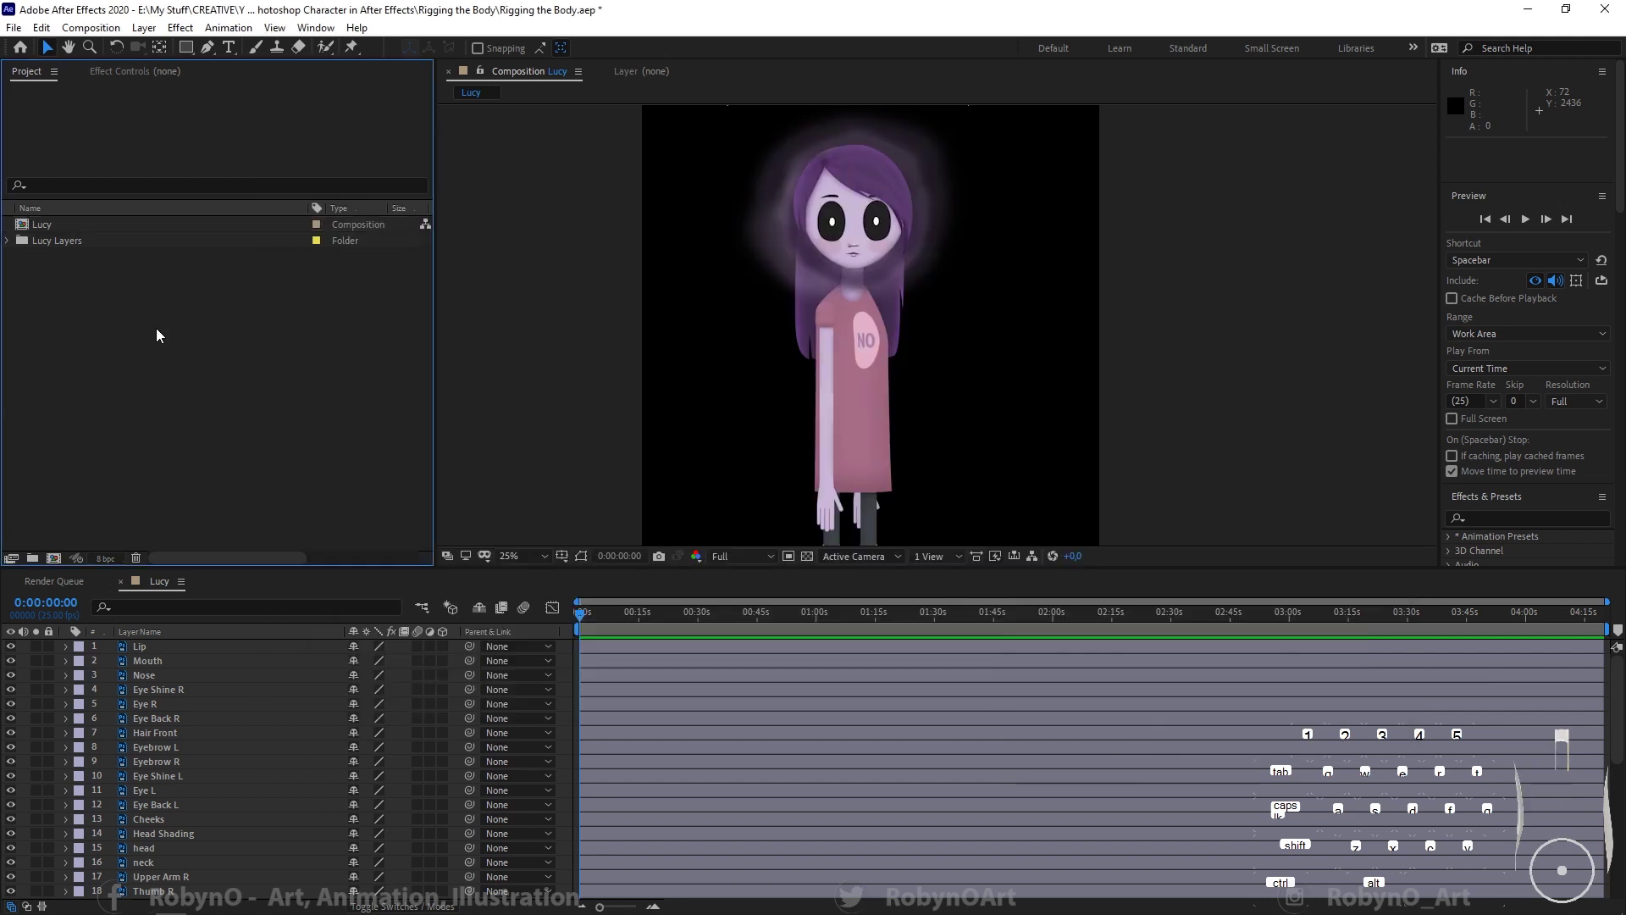
pyautogui.click(14, 28)
pyautogui.moveTo(110, 488)
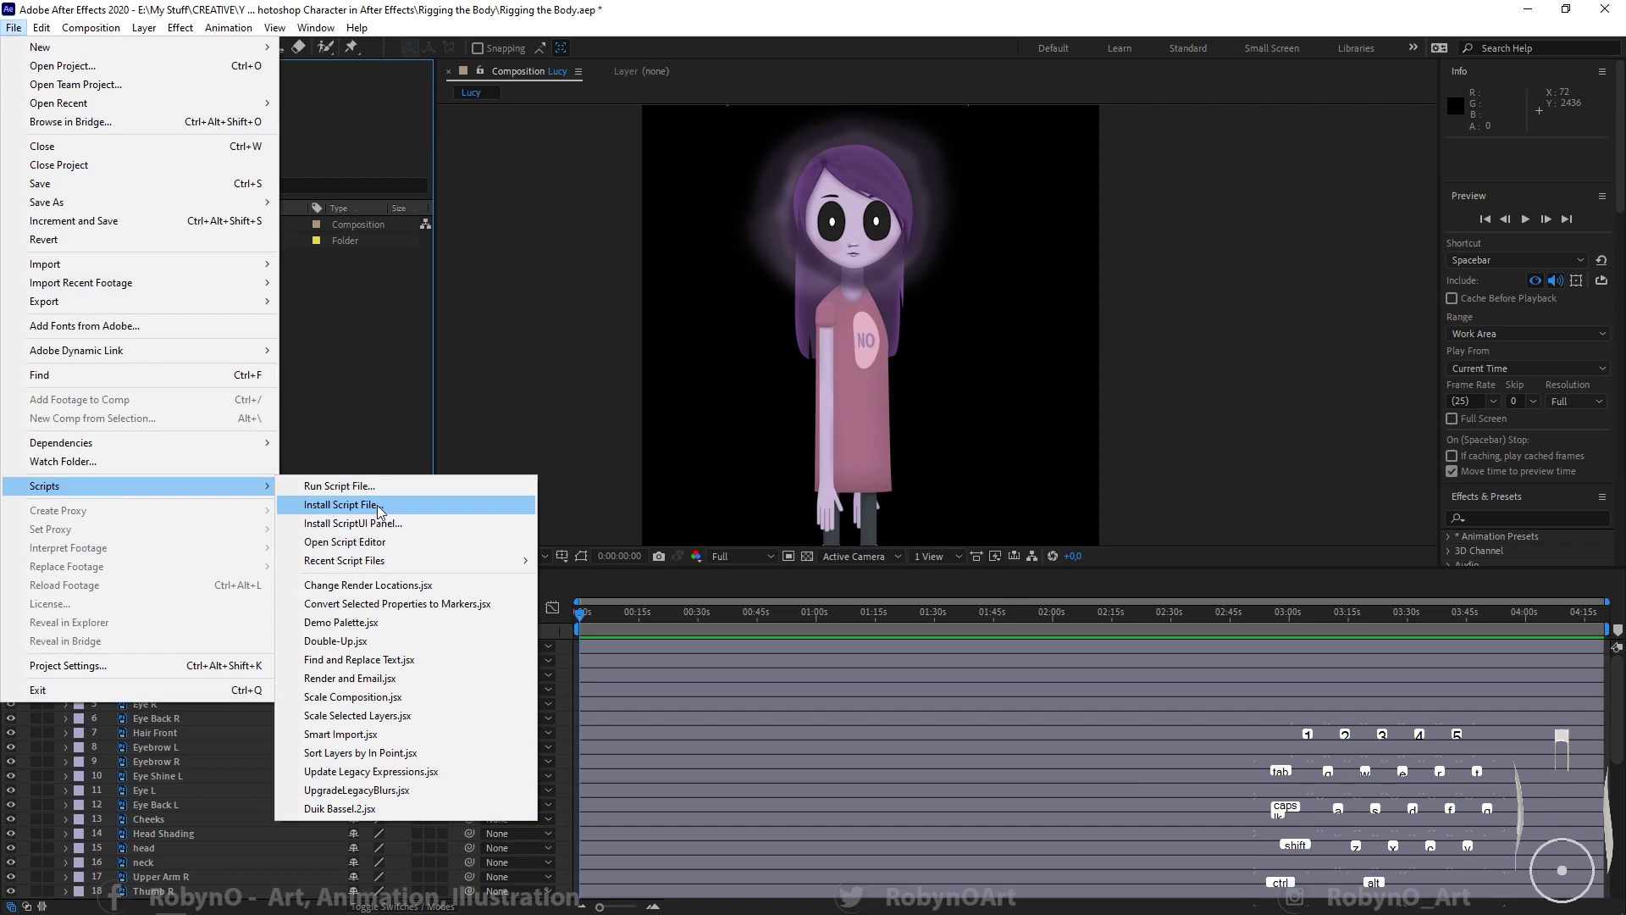
pyautogui.click(341, 504)
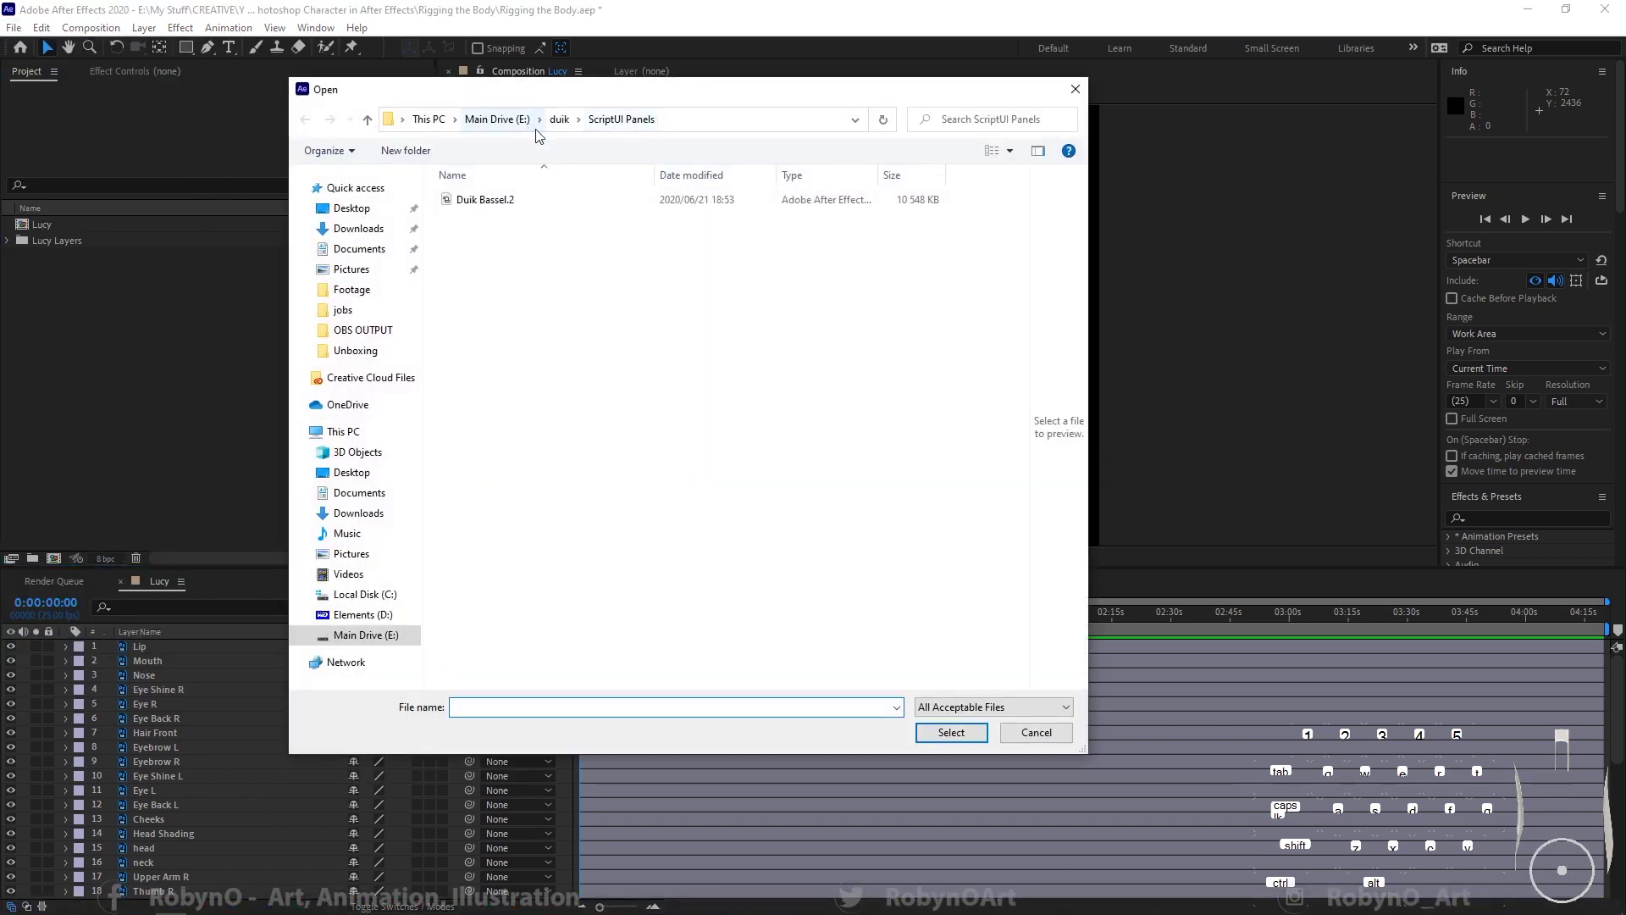
pyautogui.click(559, 119)
pyautogui.click(520, 237)
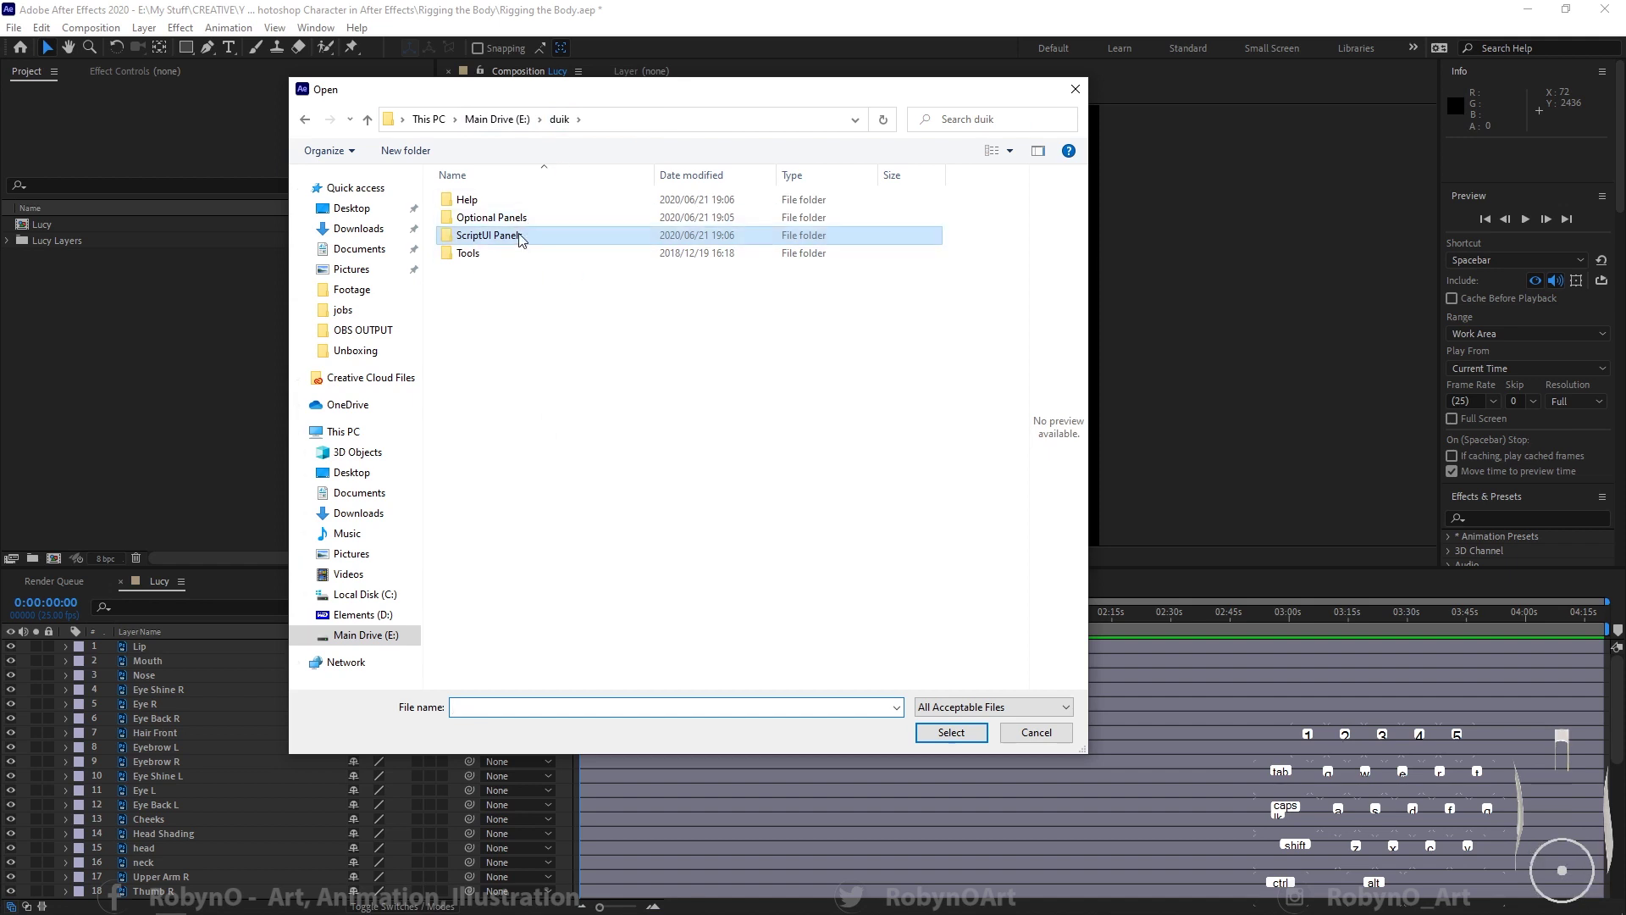
pyautogui.doubleClick(520, 237)
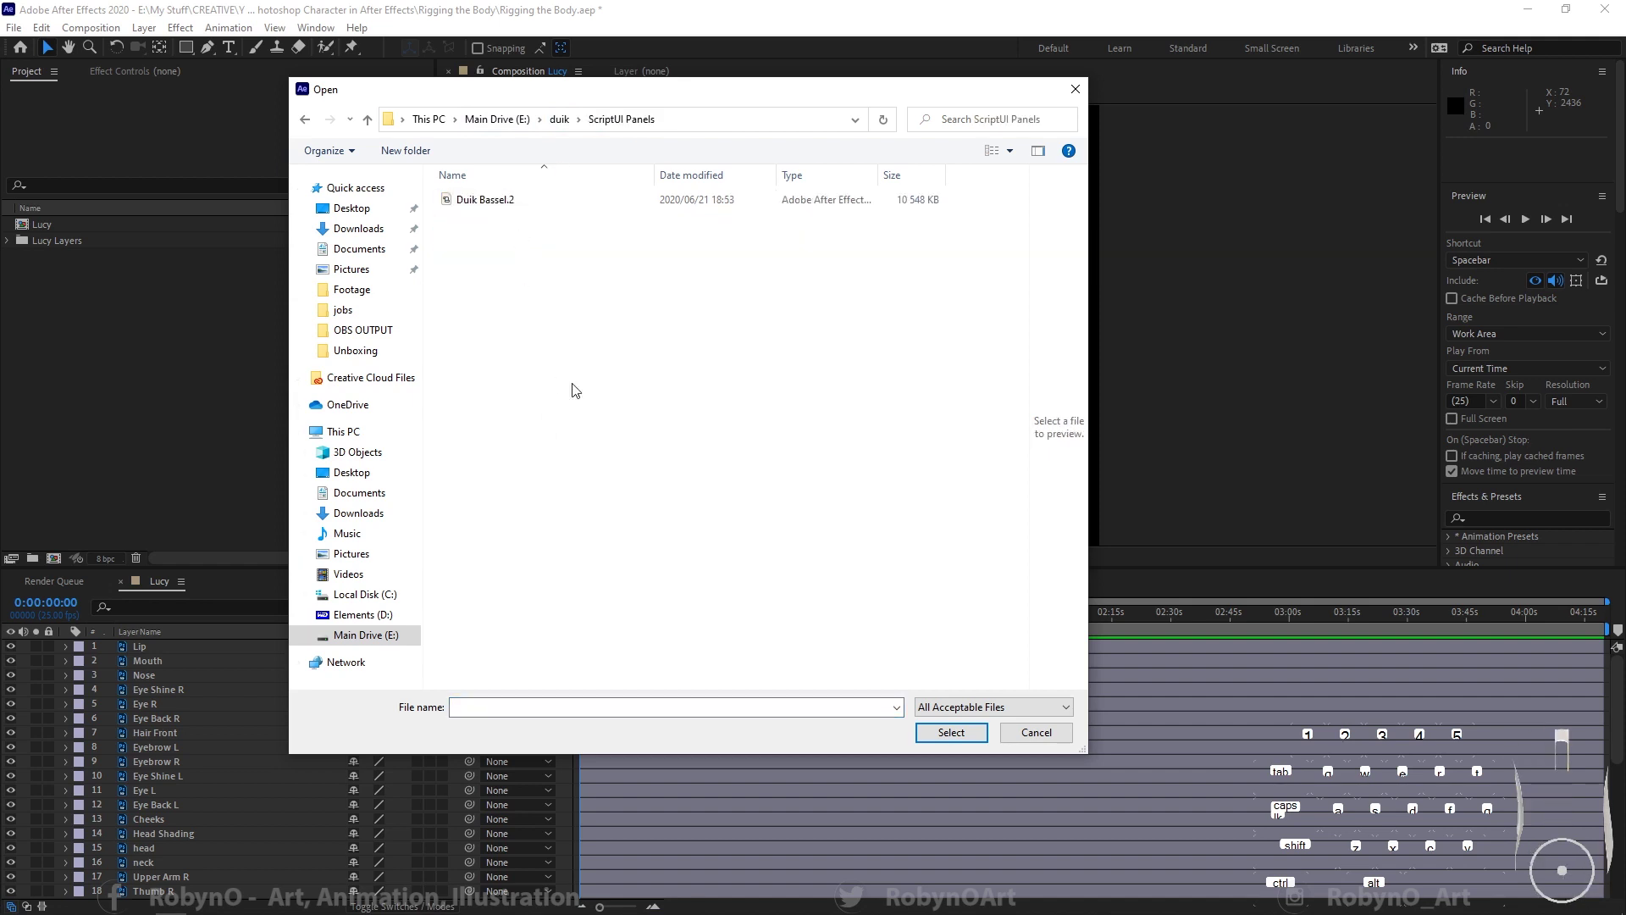
pyautogui.click(503, 205)
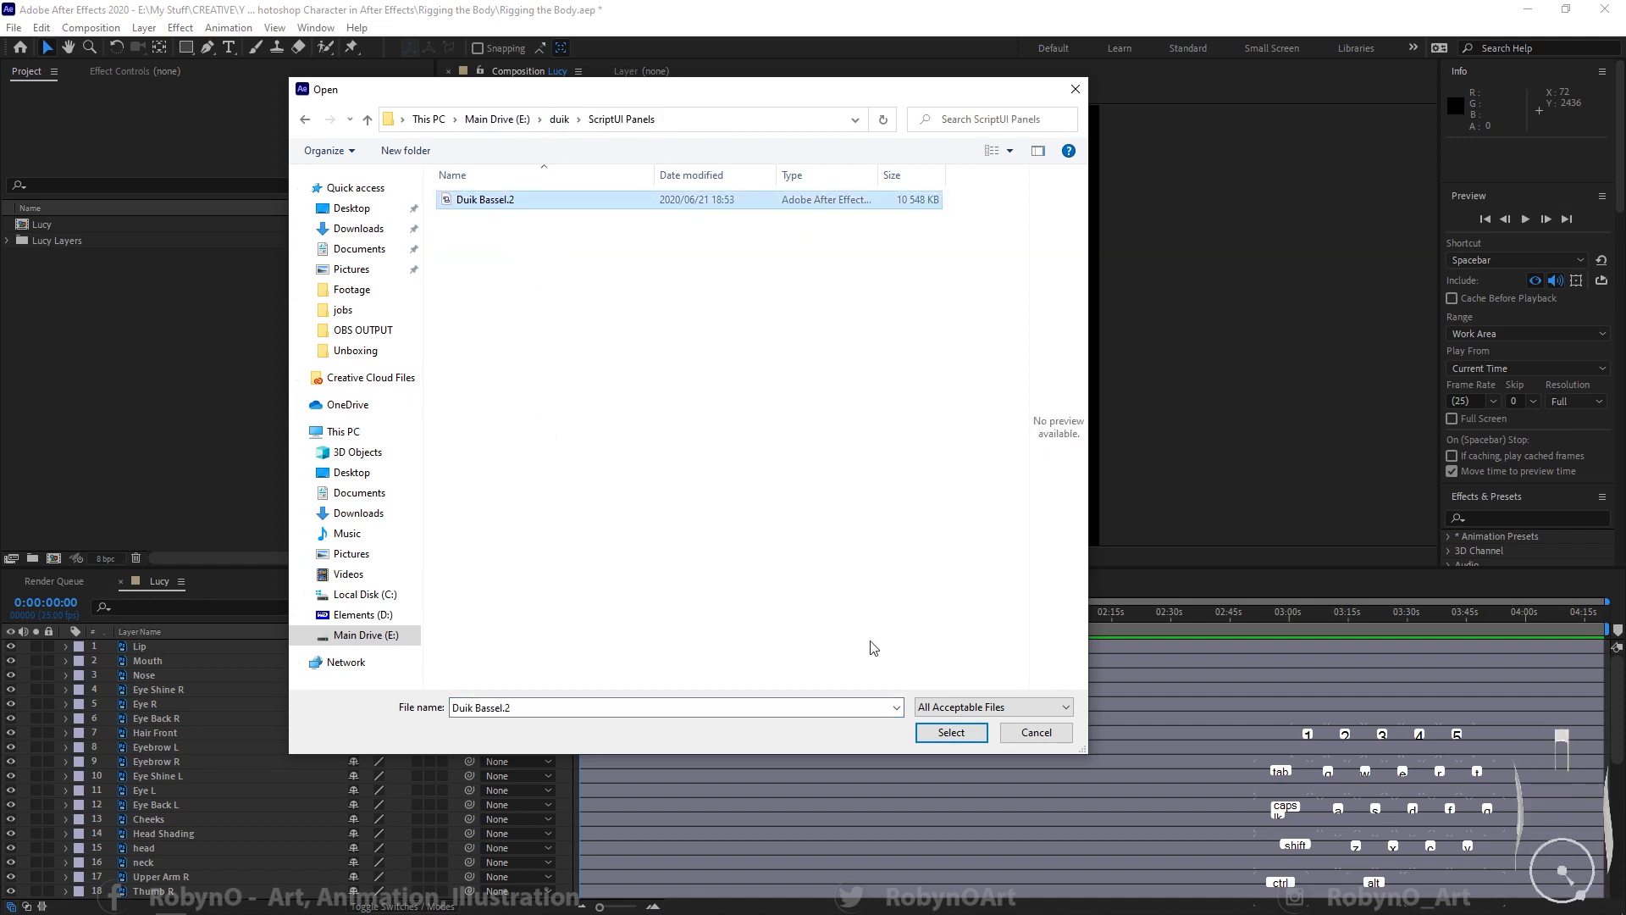
pyautogui.click(950, 733)
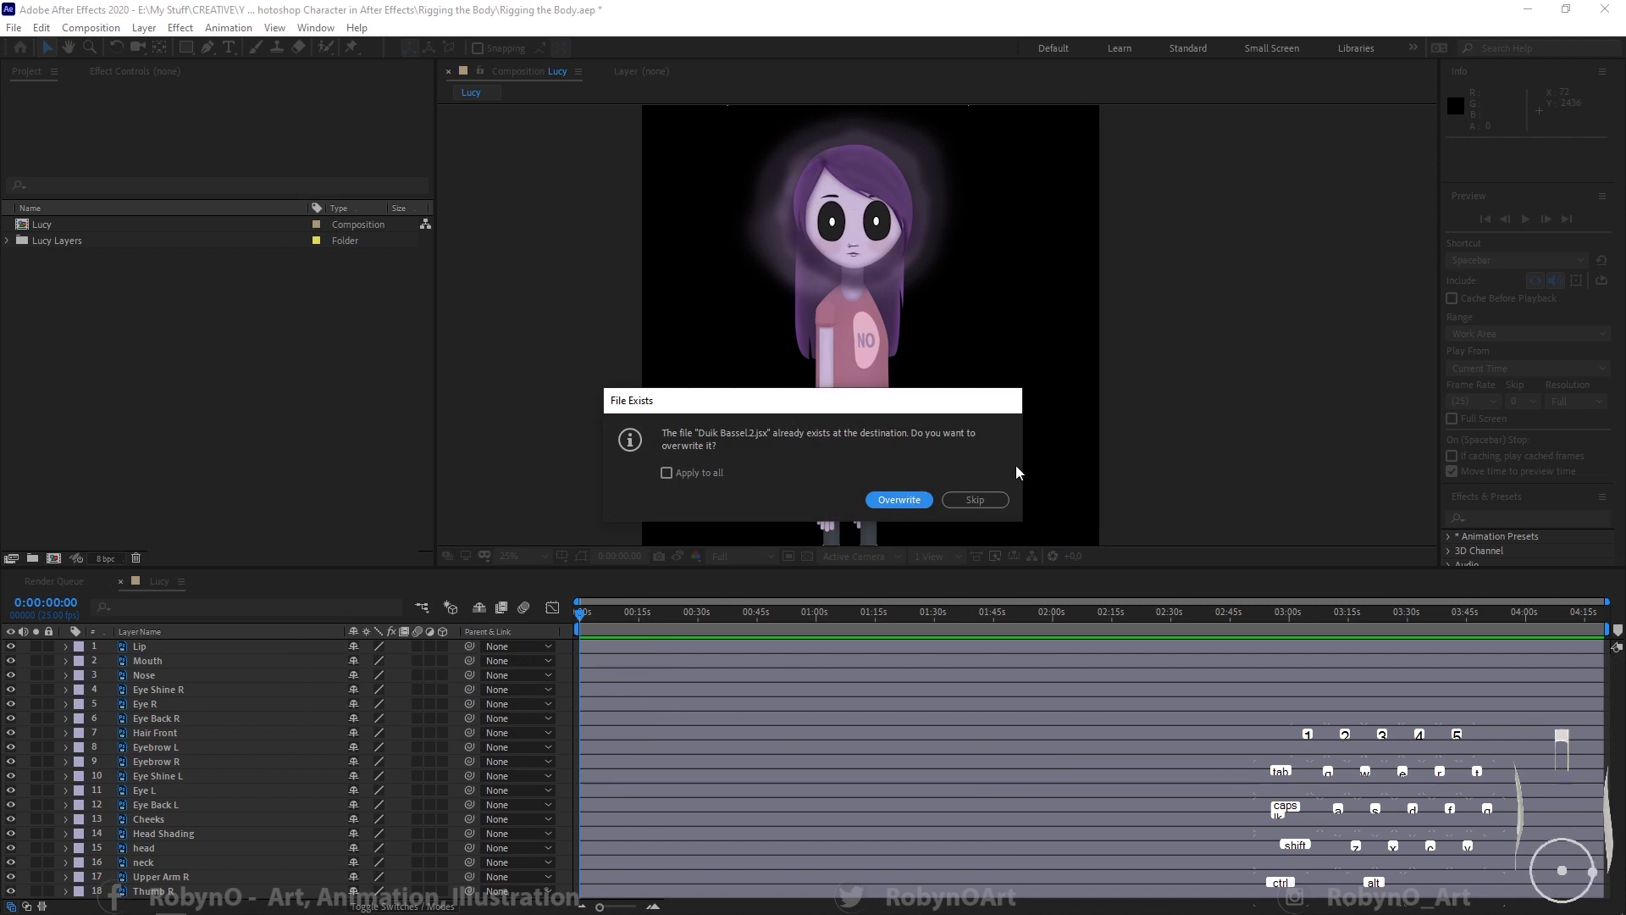
pyautogui.click(975, 499)
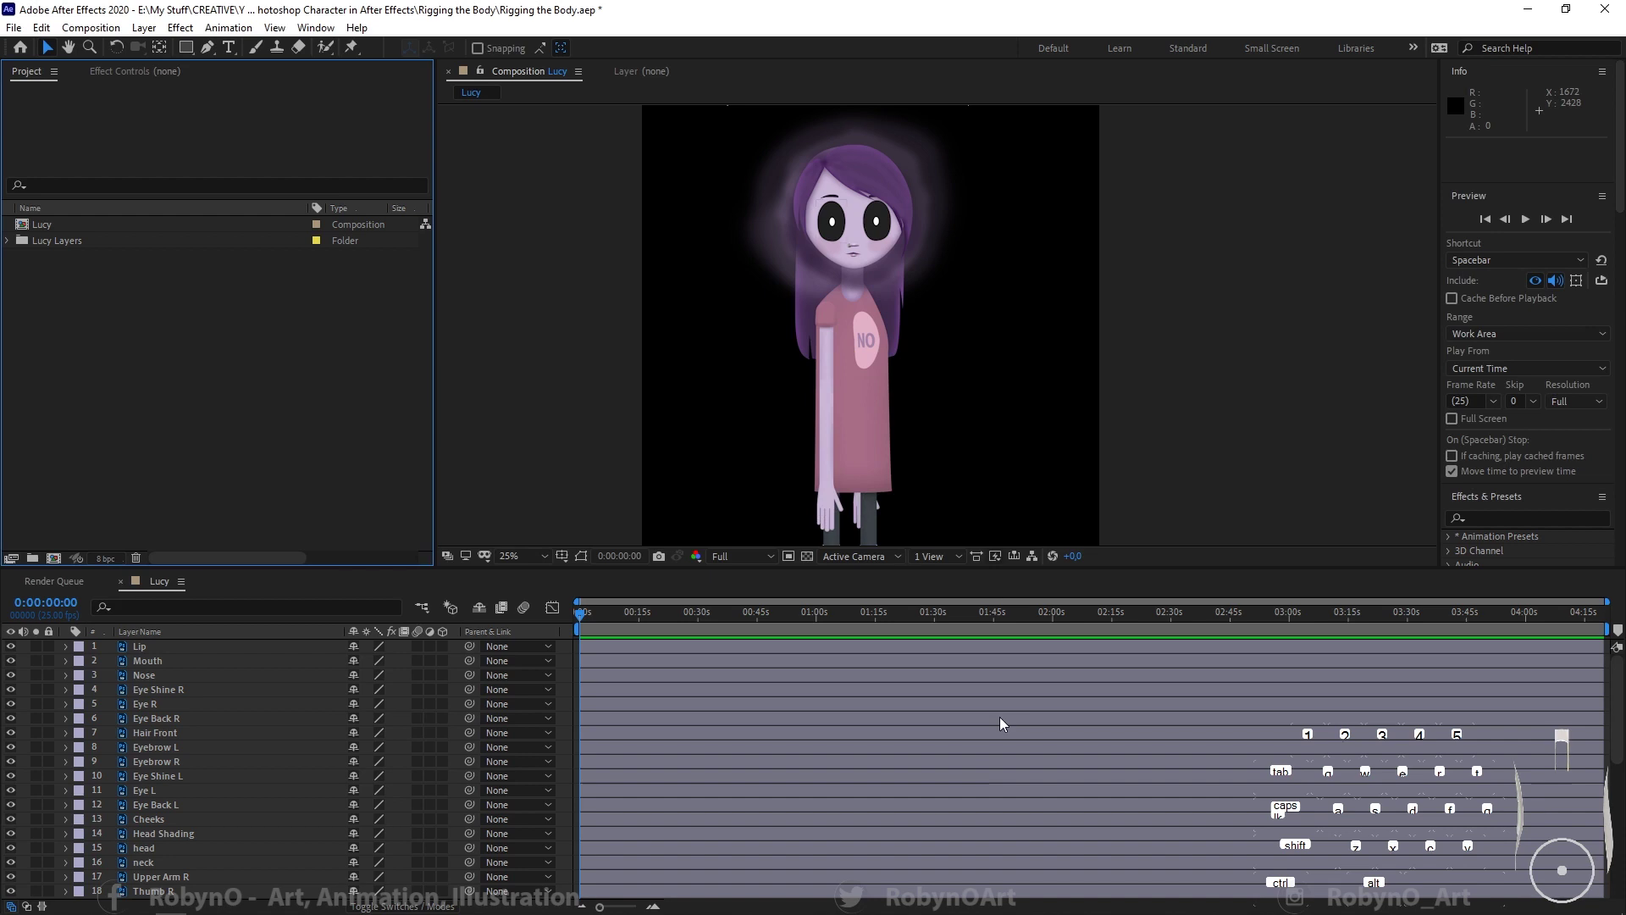
# Step: Run the Duik Bassel.2.jsx script and place its floating window in the empty area beside the character
pyautogui.click(14, 27)
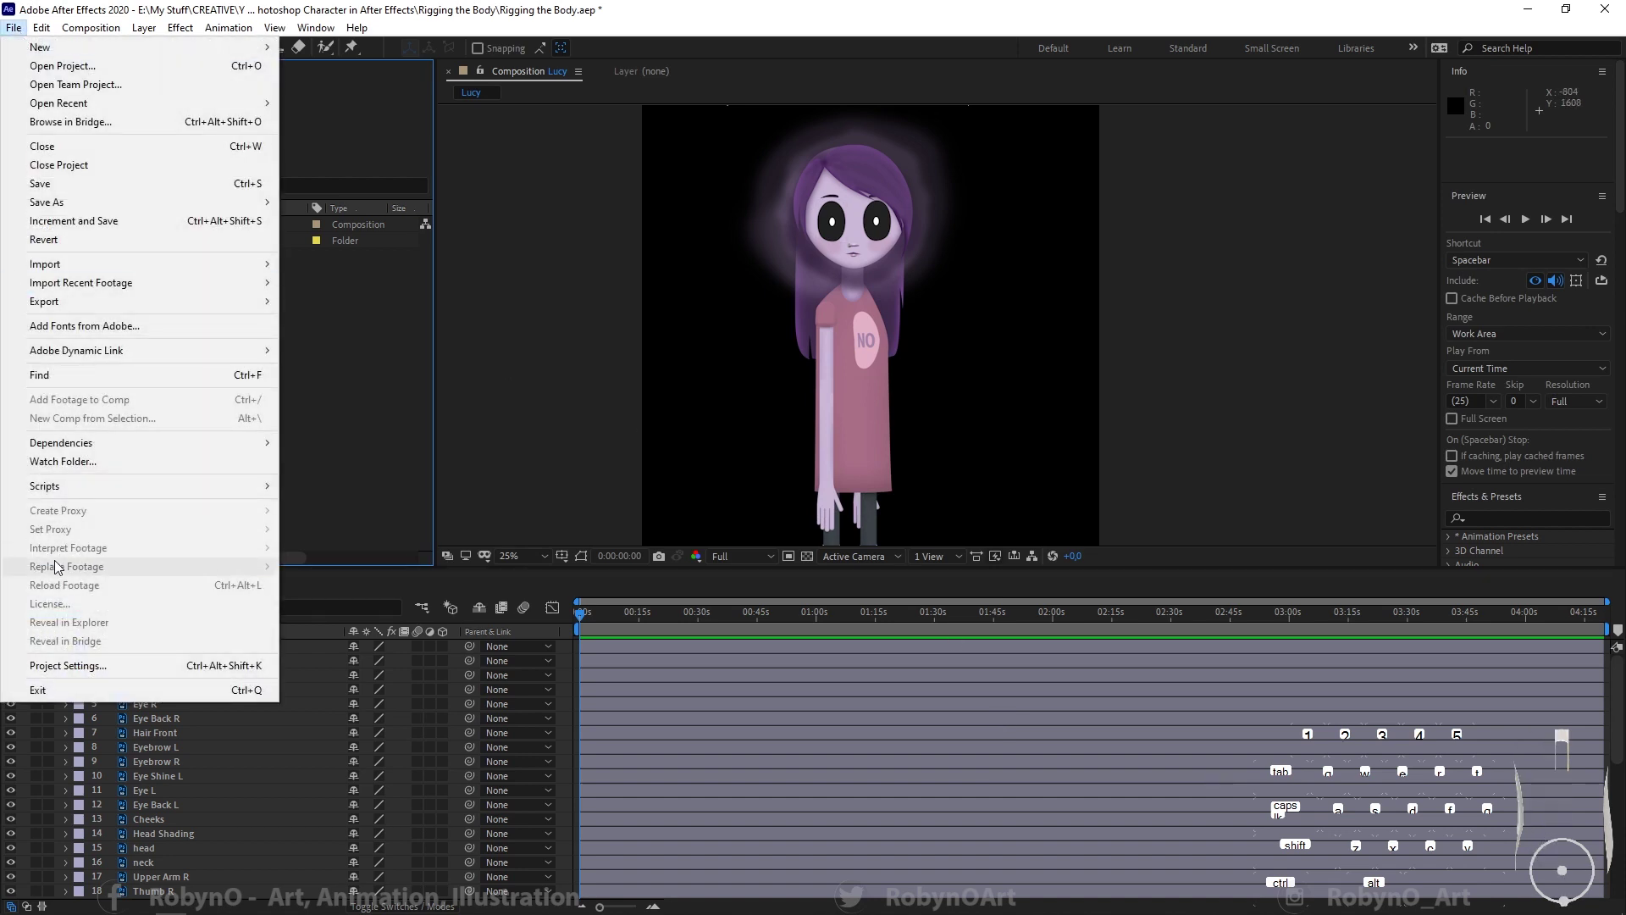
pyautogui.moveTo(66, 494)
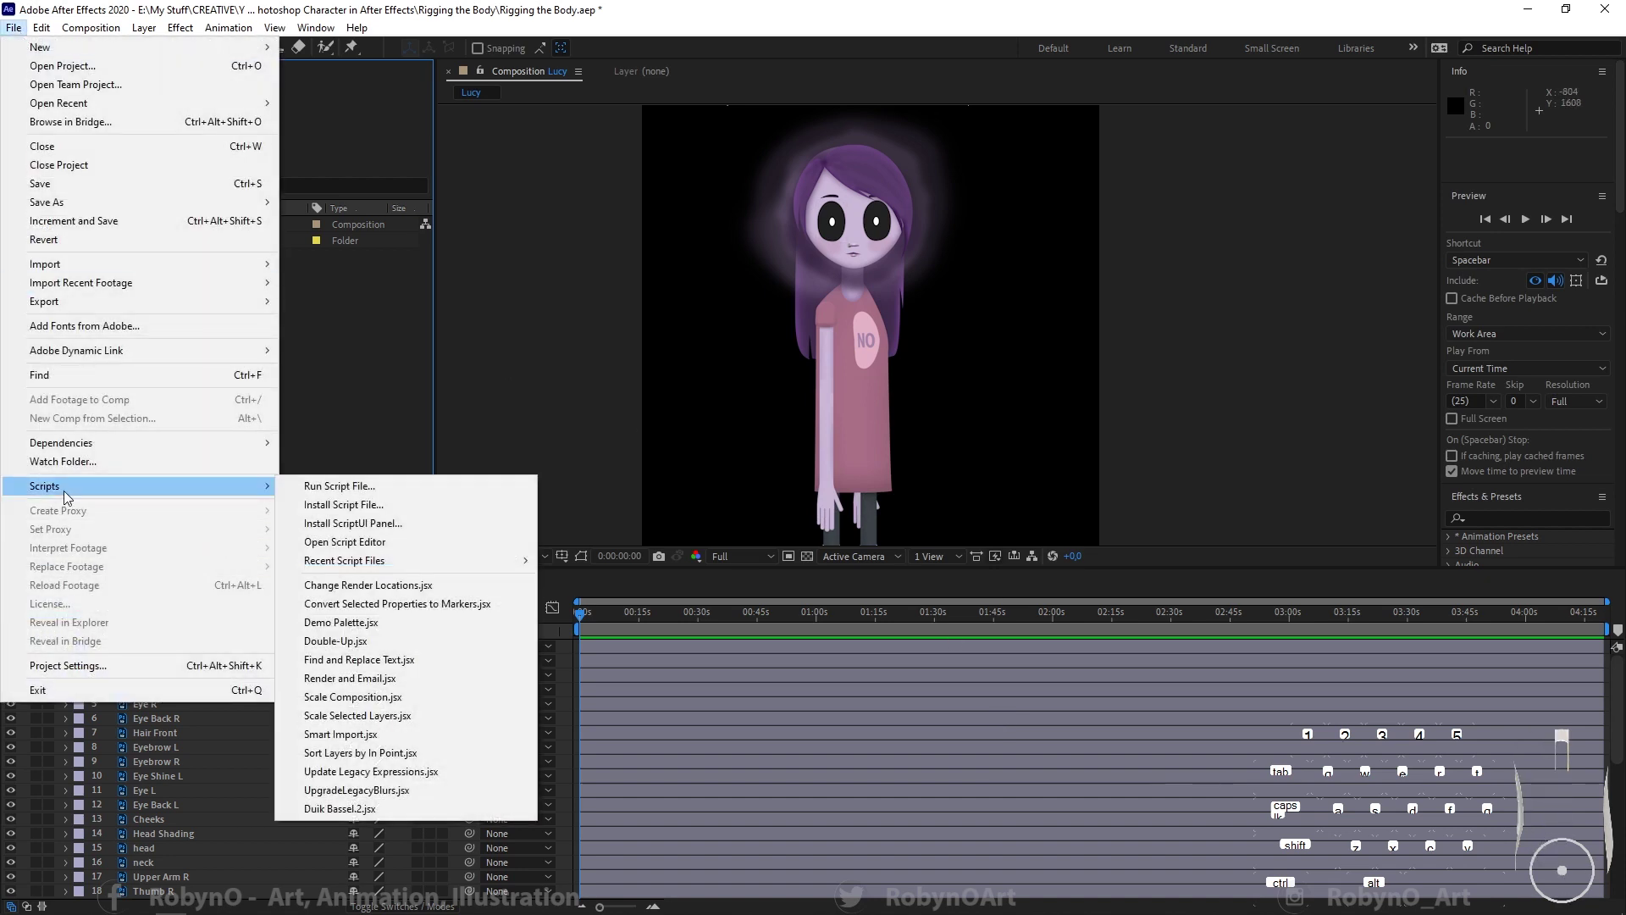
pyautogui.click(351, 810)
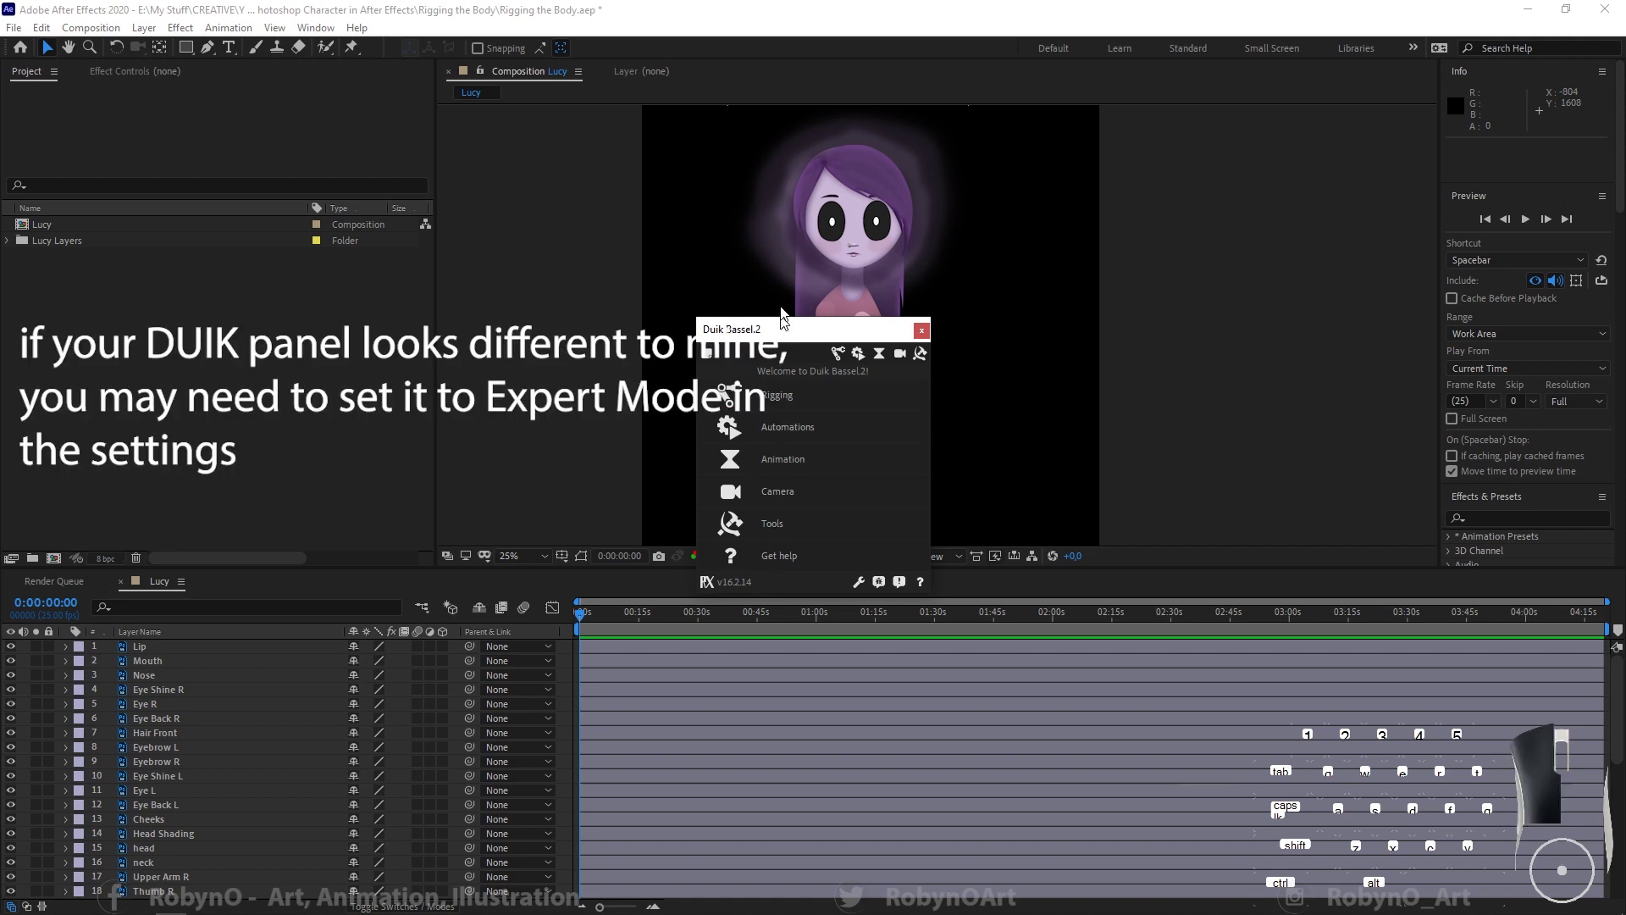
pyautogui.moveTo(780, 322); pyautogui.dragTo(1236, 91)
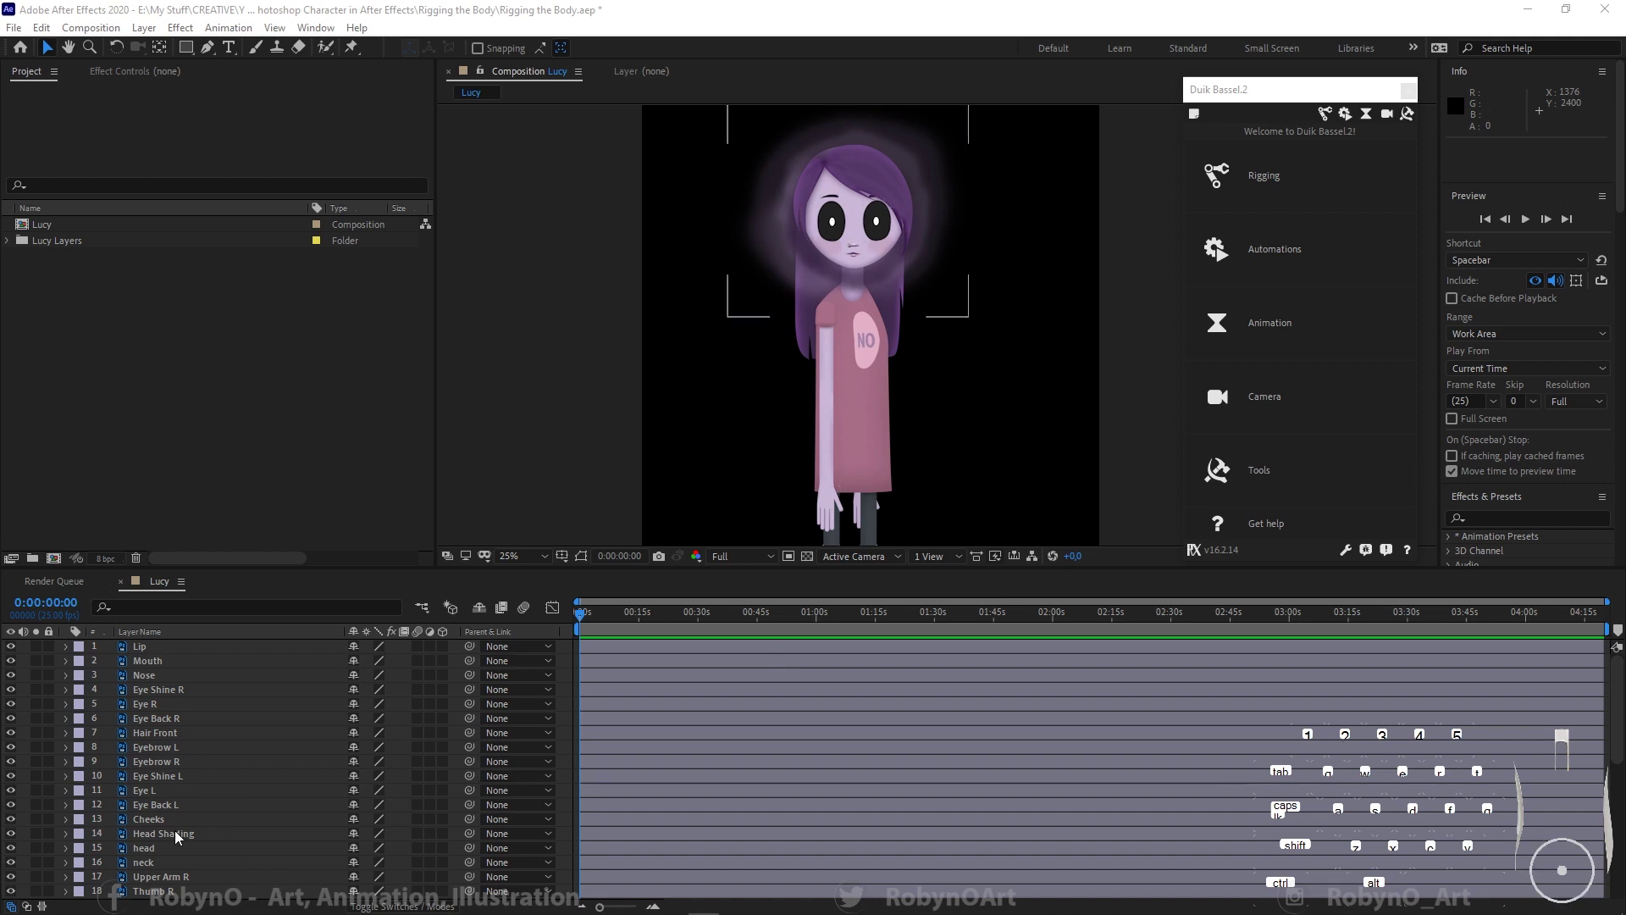
# Step: Duplicate the head layer and move the copy directly above the Head Shading layer
pyautogui.scroll(-2, 174, 830)
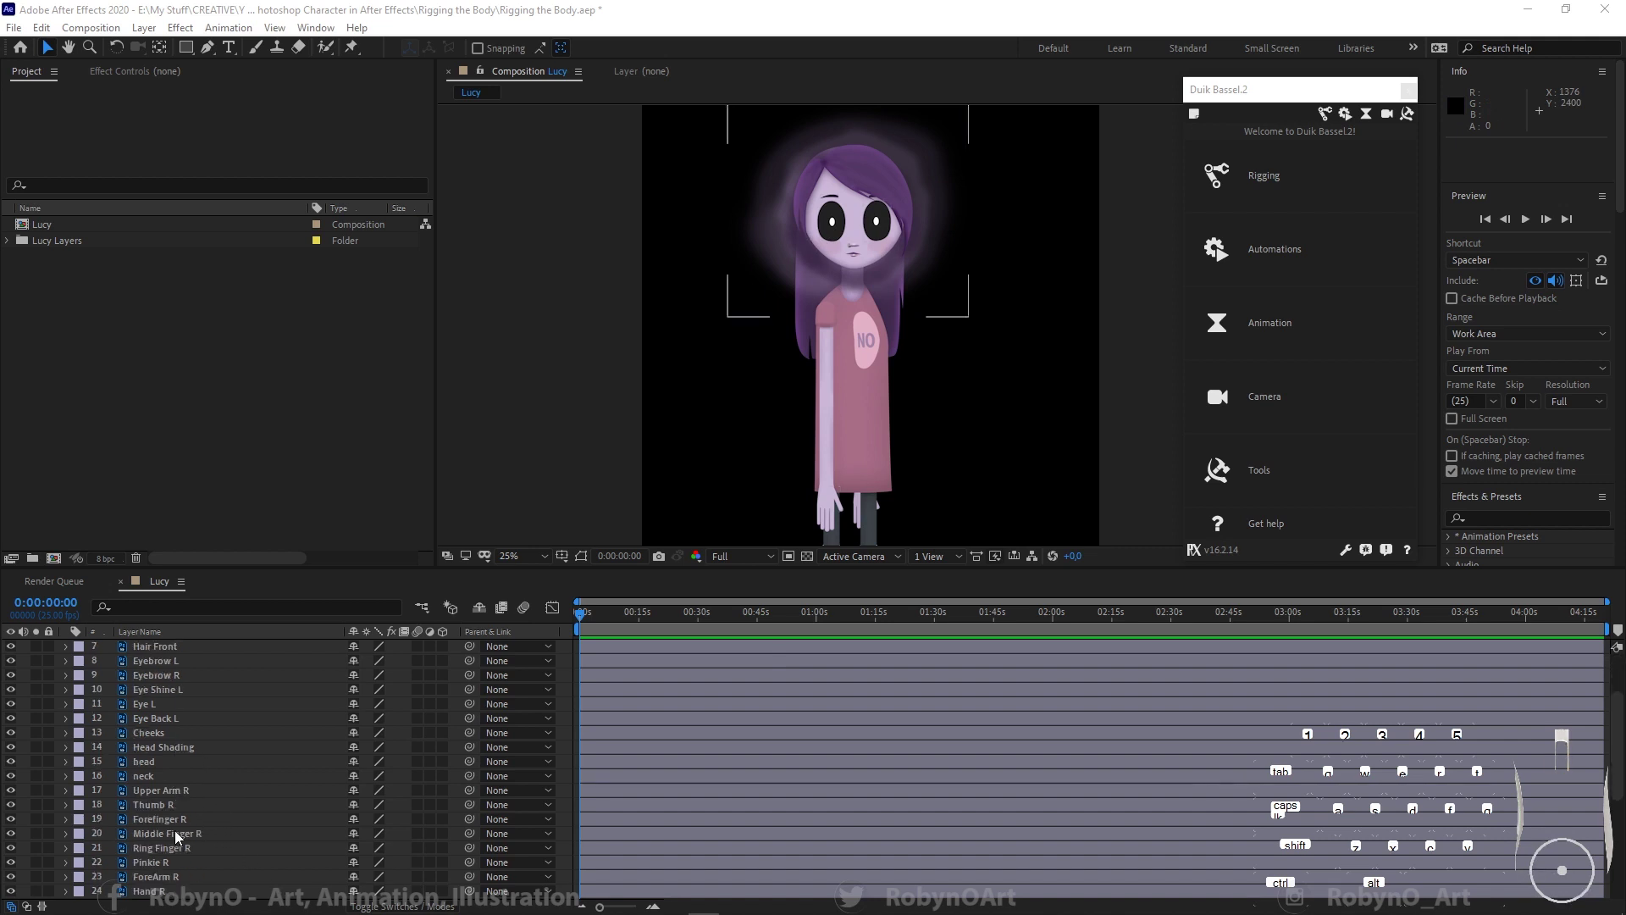
pyautogui.click(166, 760)
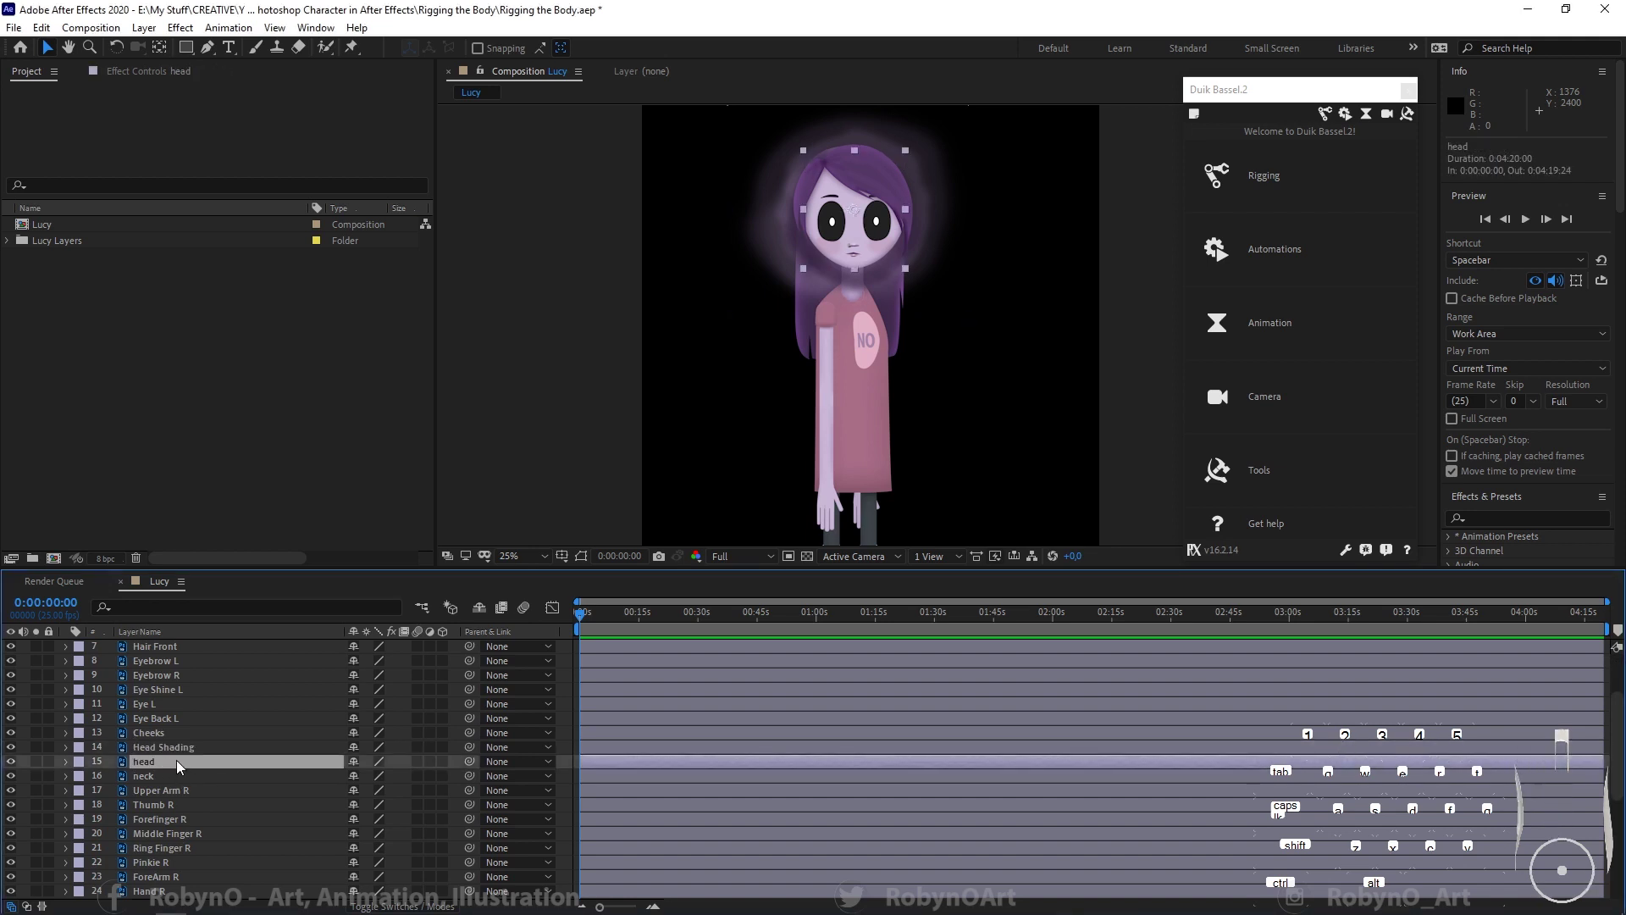
pyautogui.hotkey('ctrl', 'd')
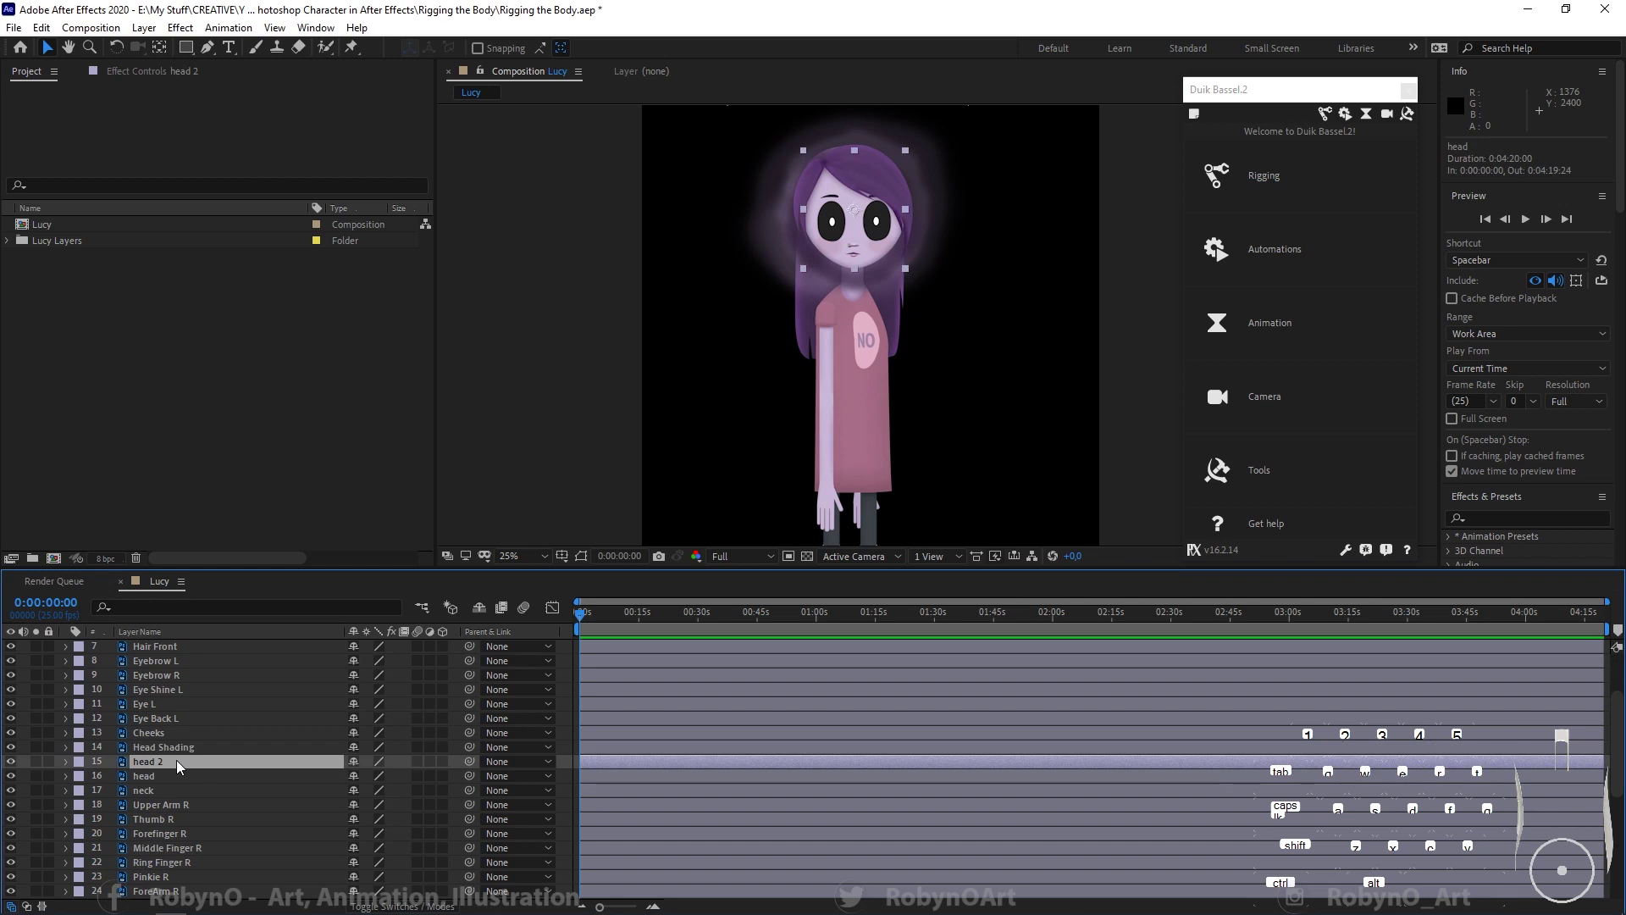
pyautogui.moveTo(176, 760); pyautogui.dragTo(178, 745)
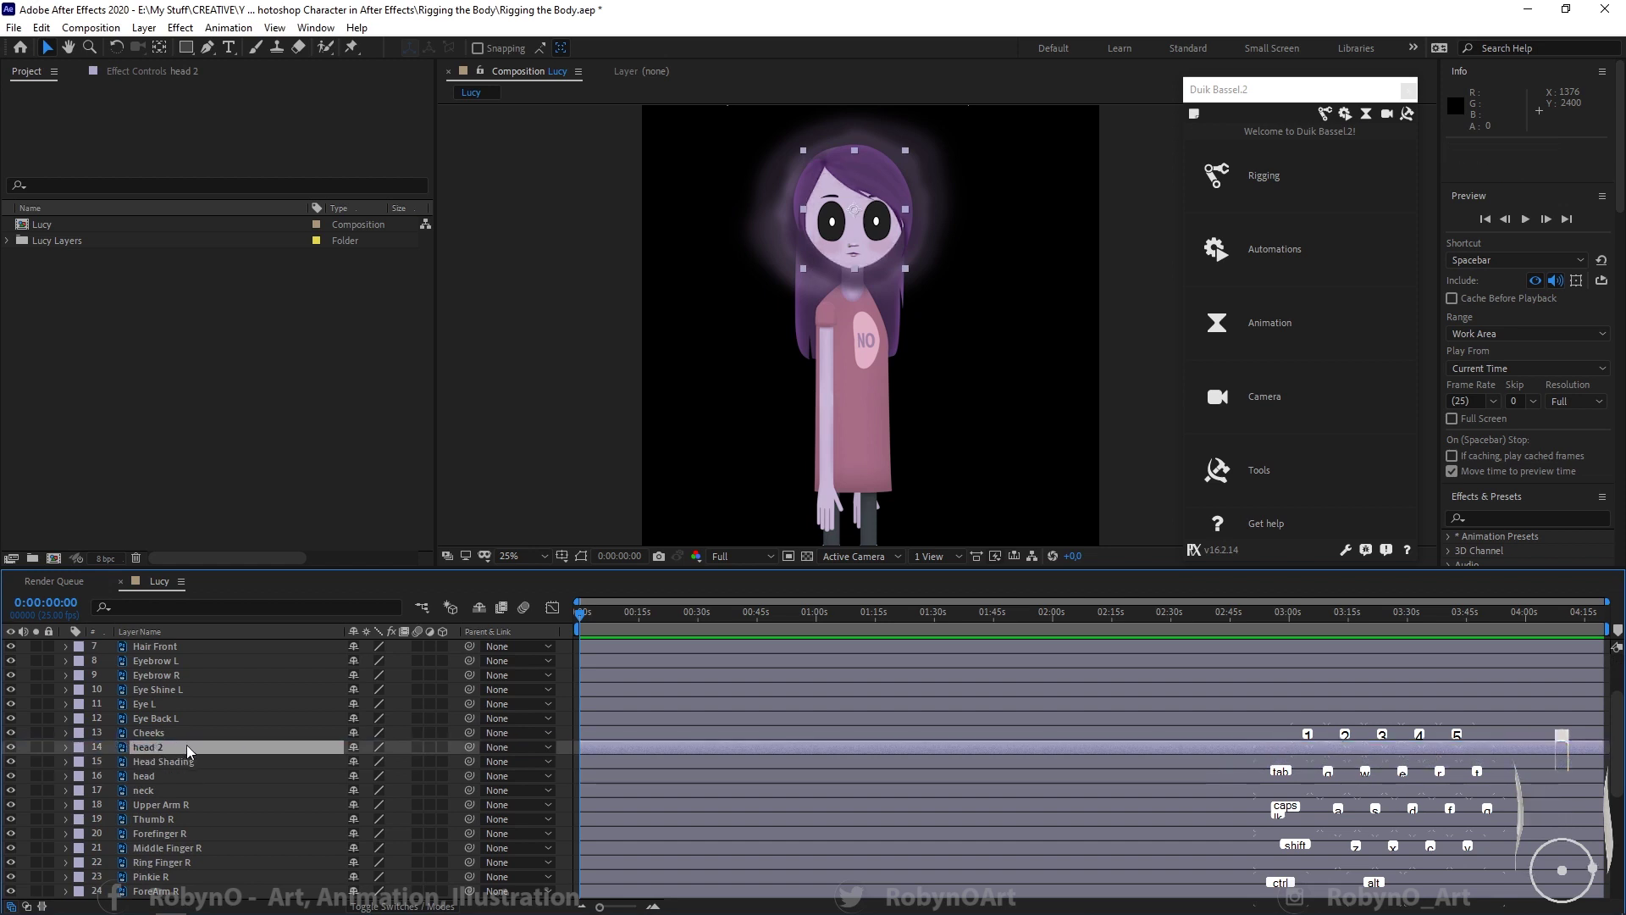
# Step: Rename the duplicated head layer as "Head Shading Matte"
pyautogui.rightClick(164, 749)
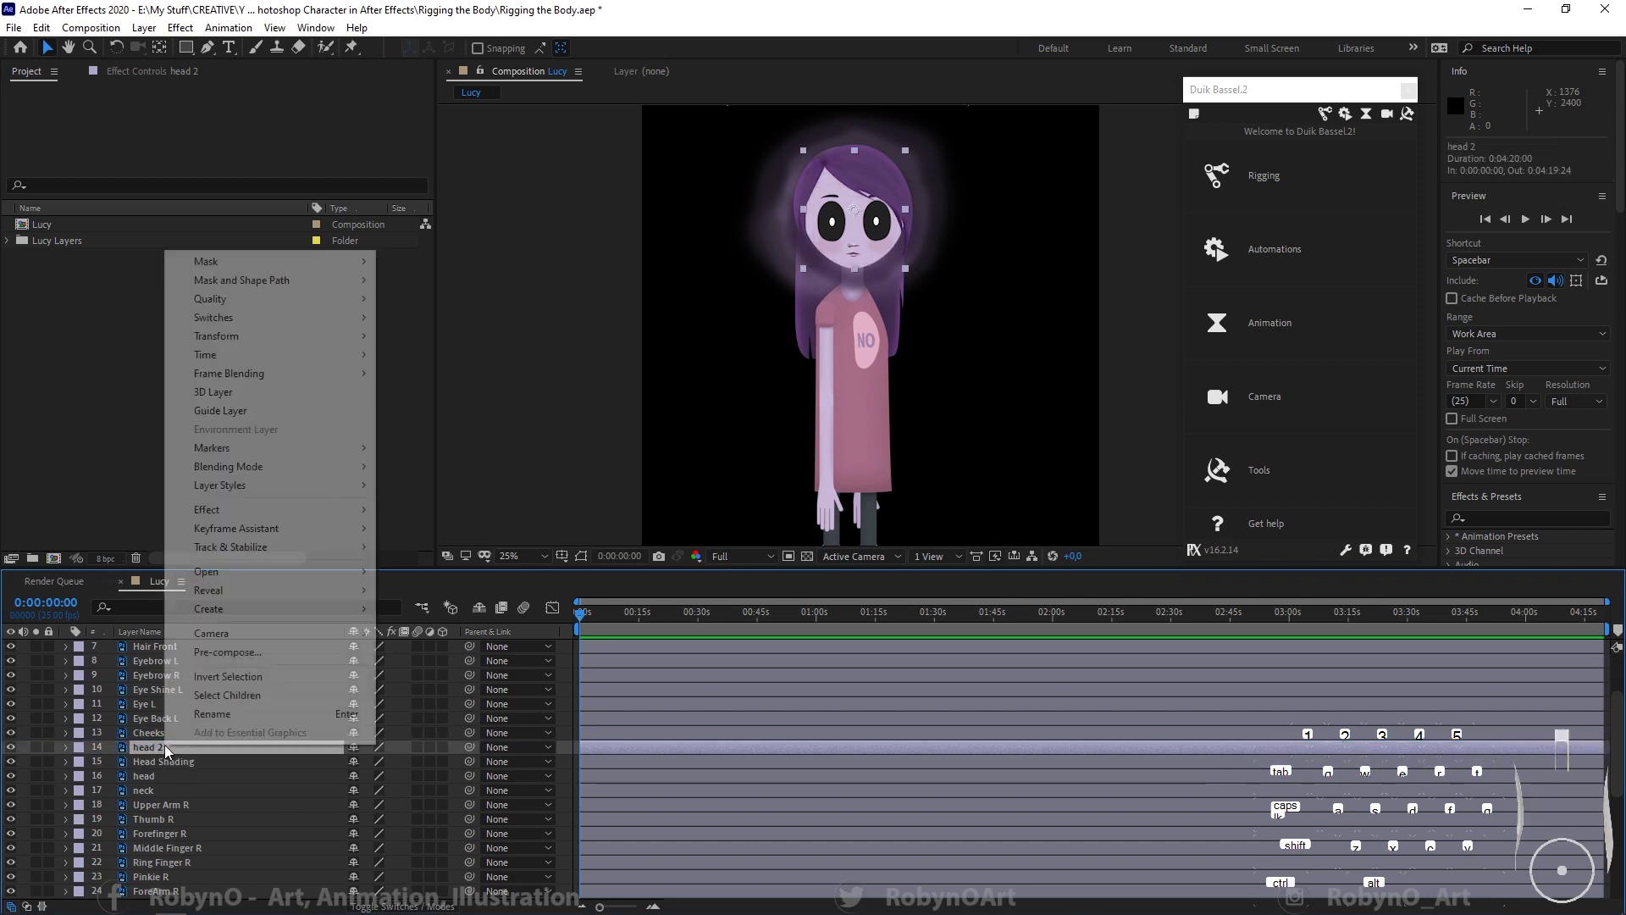
pyautogui.click(212, 714)
pyautogui.write('H')
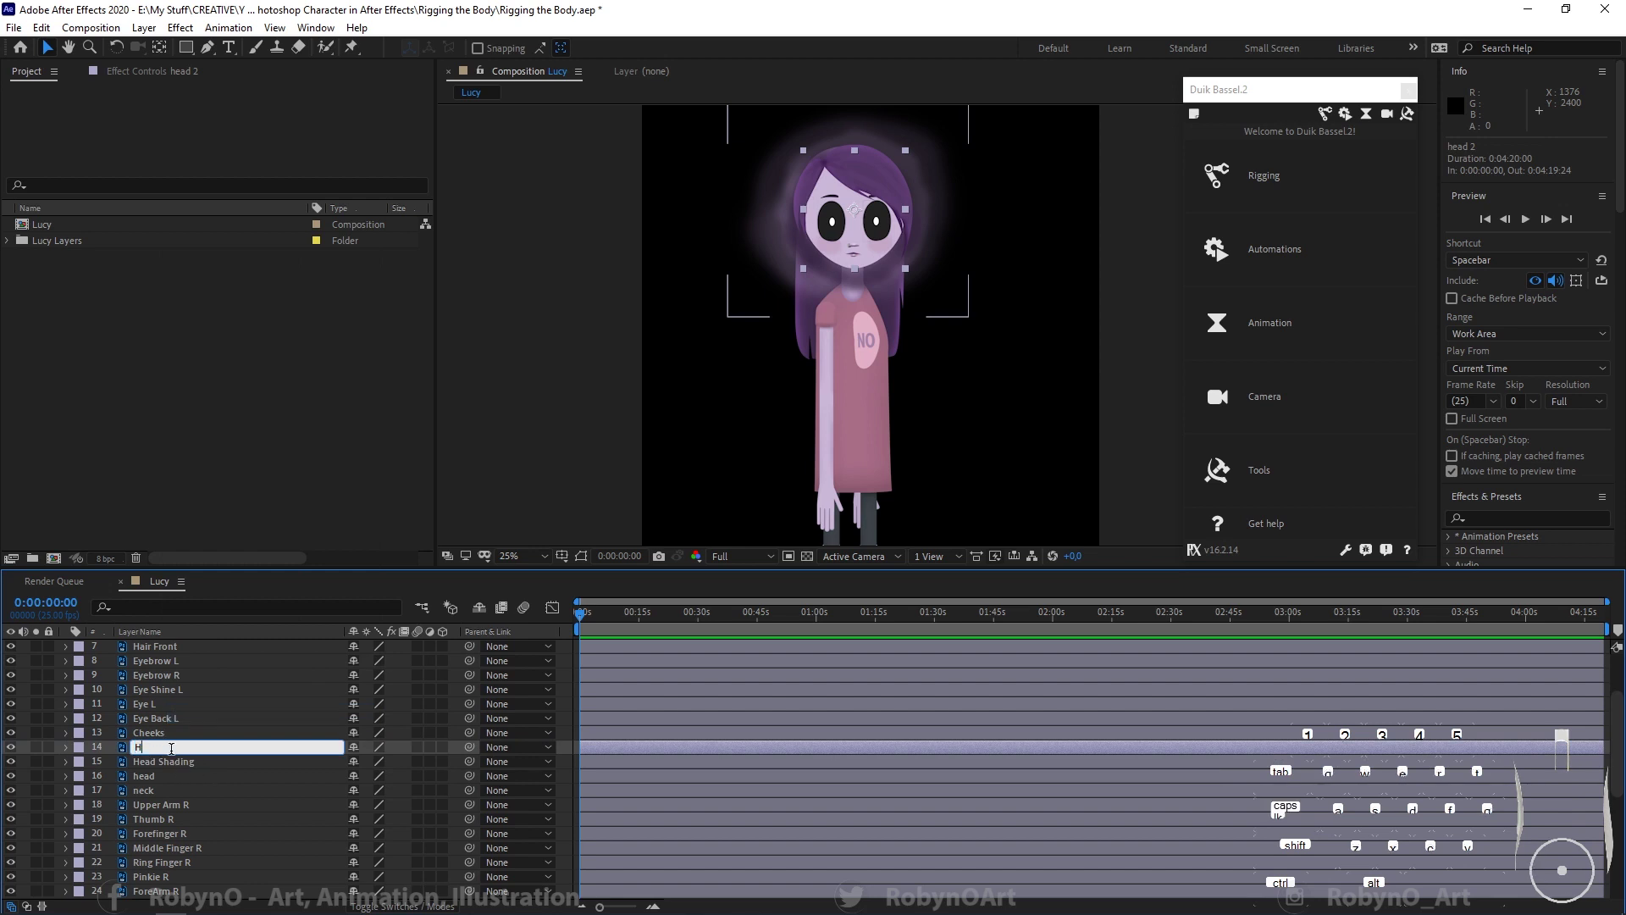
pyautogui.write('ead Shading Matte')
pyautogui.press('Return')
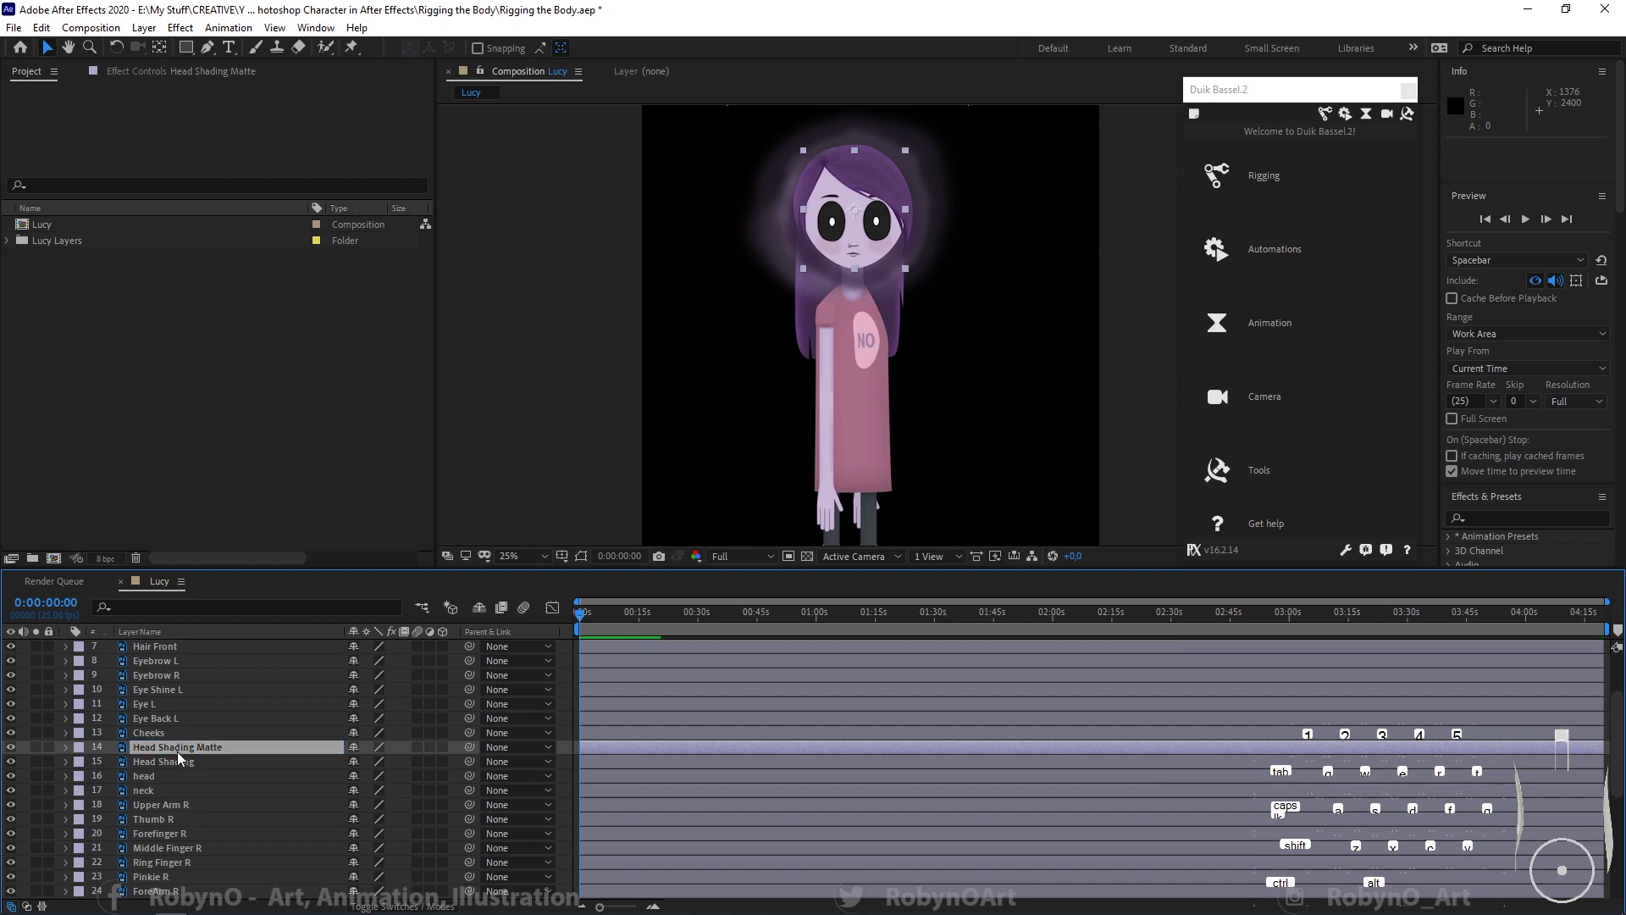
# Step: Set the Head Shading layer's track matte to Alpha Matte "Head Shading Matte"
pyautogui.click(177, 761)
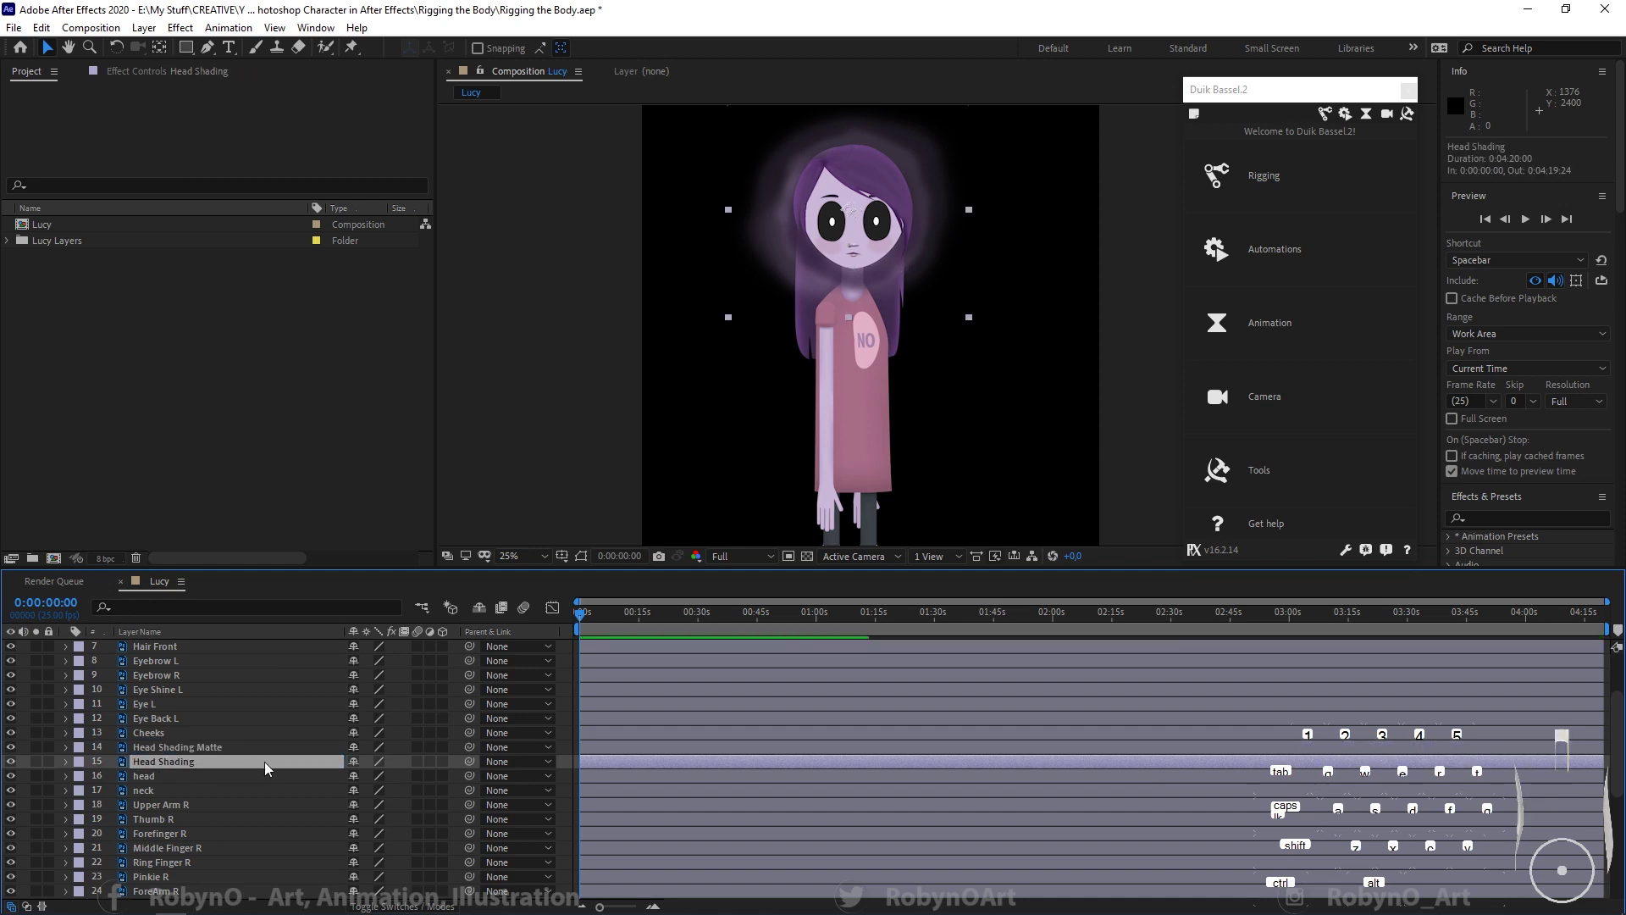
pyautogui.click(418, 905)
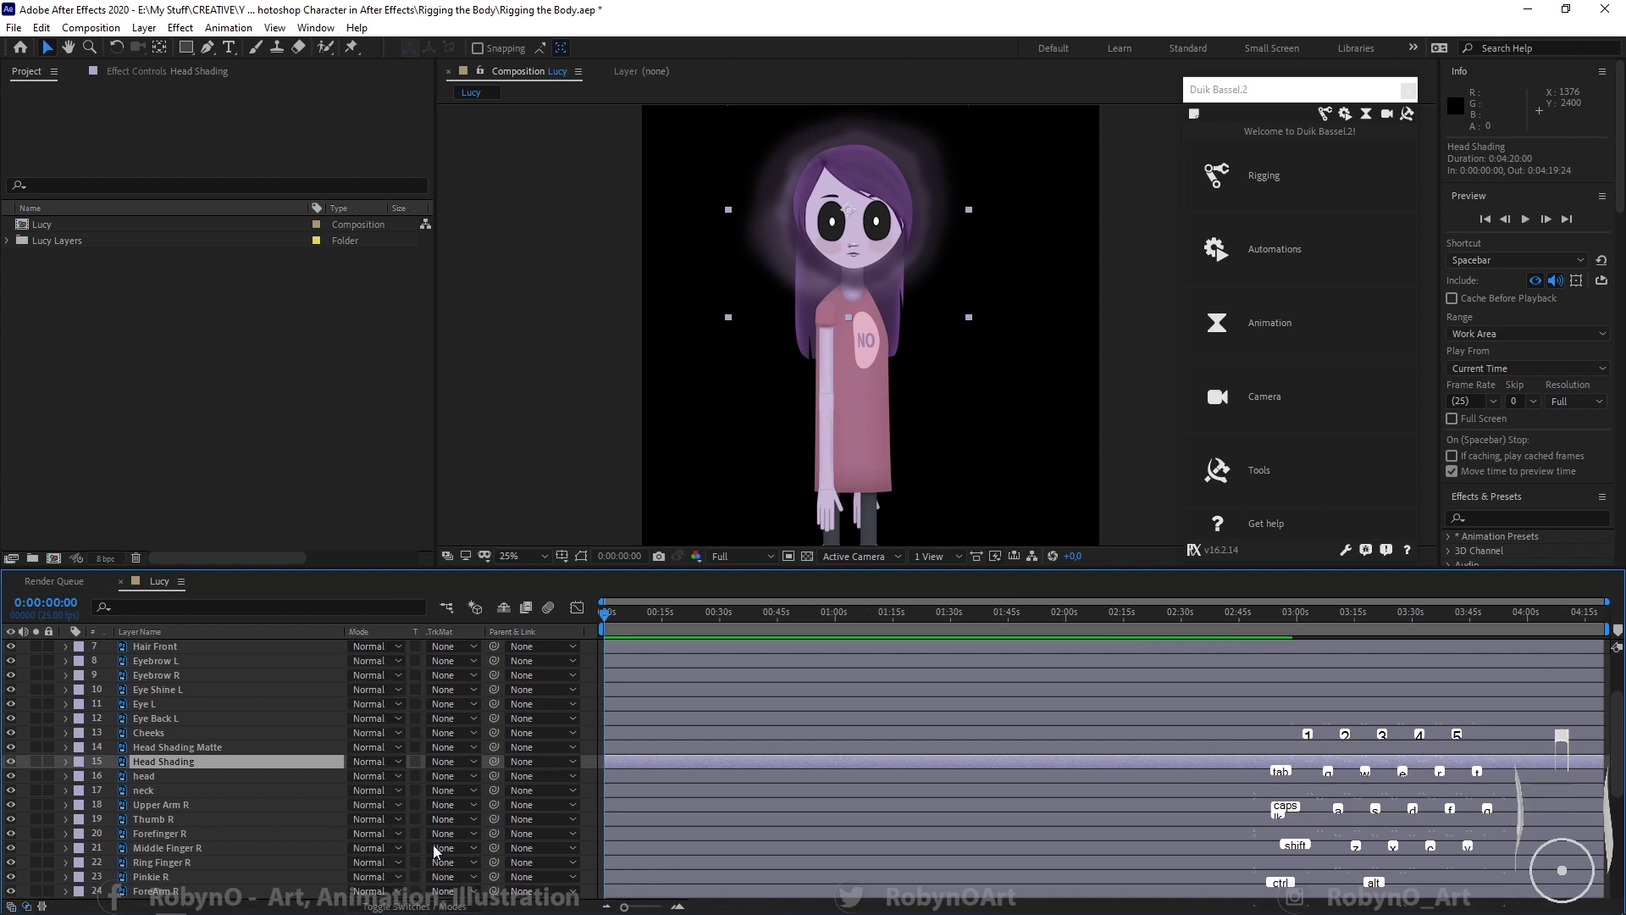
pyautogui.click(443, 763)
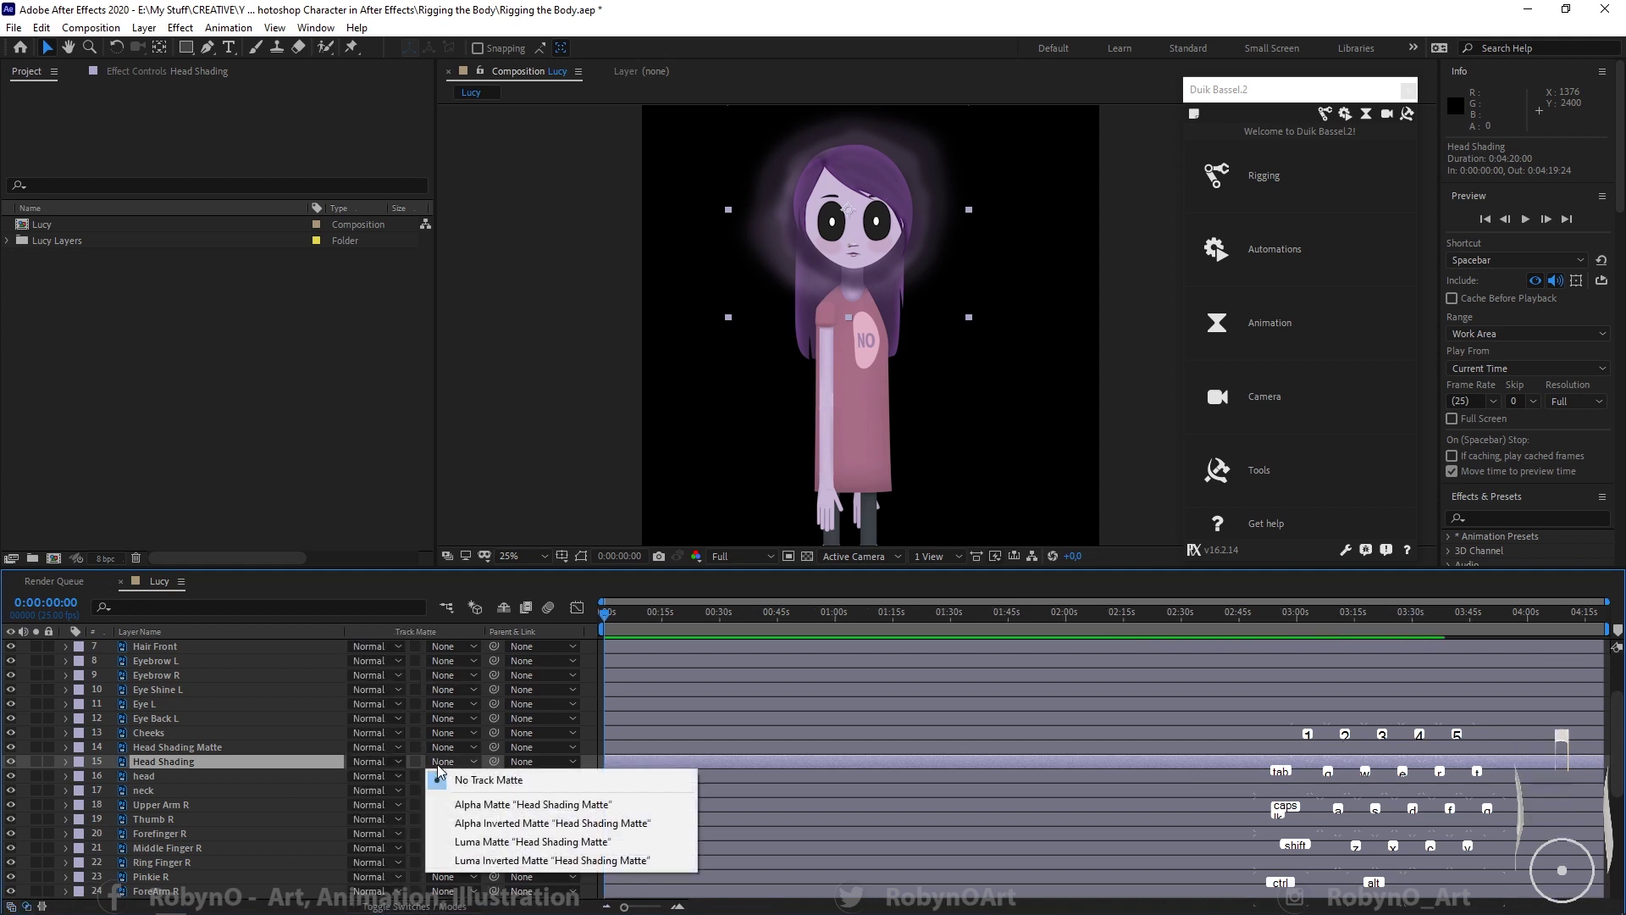
pyautogui.click(483, 805)
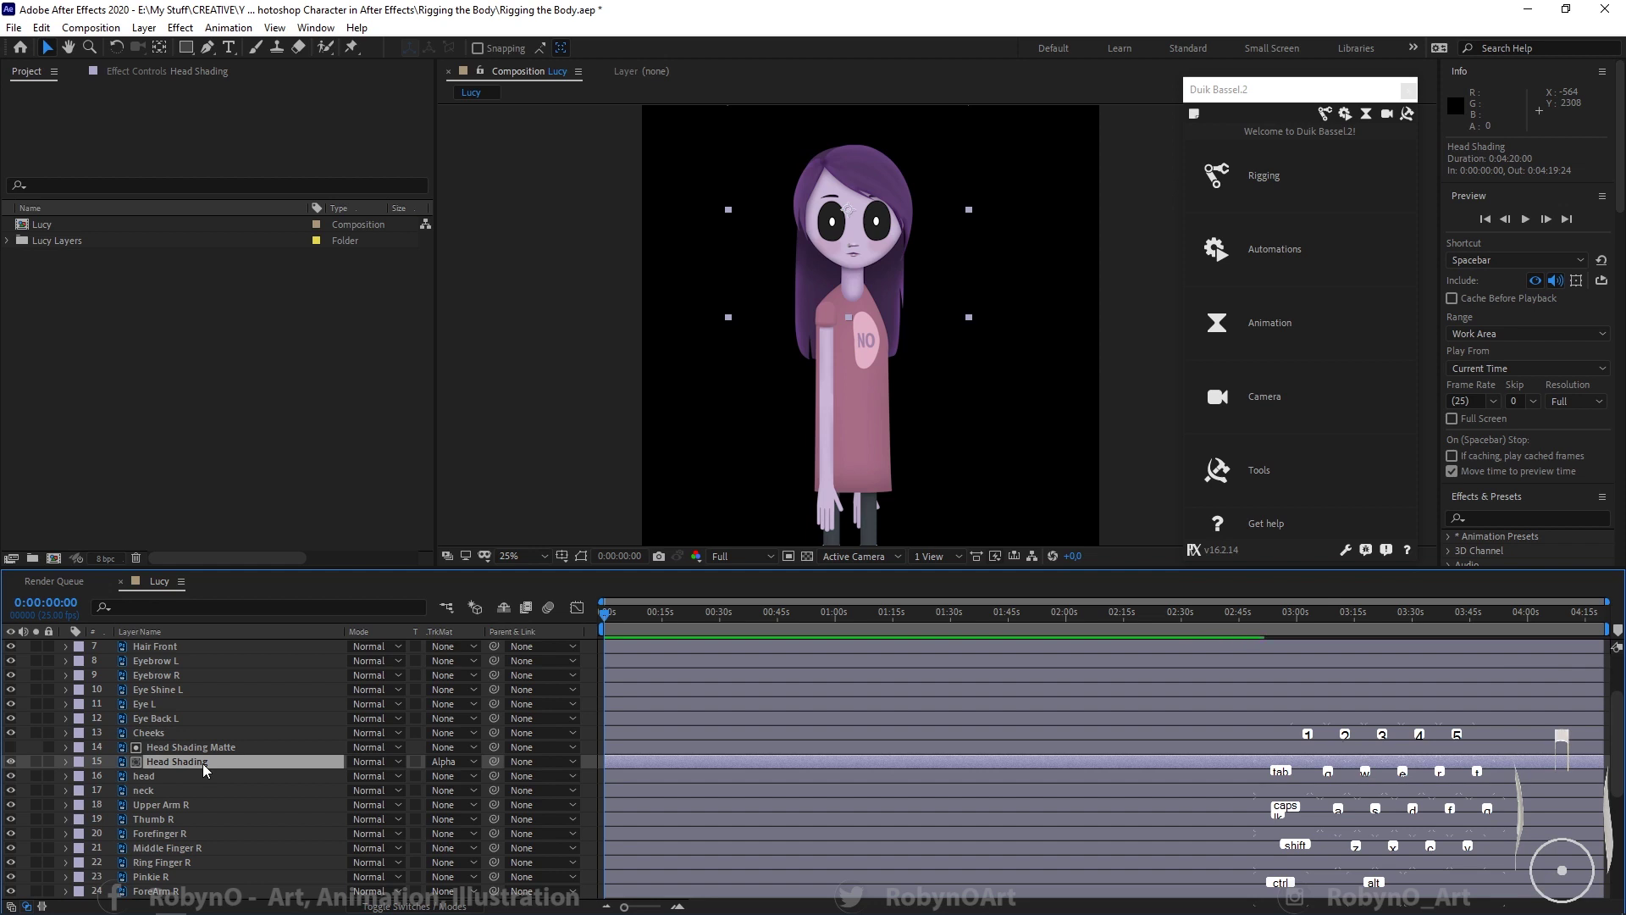
# Step: Test the matte by shifting the Head Shading layer's horizontal position, undo the shift, and collapse the layer's properties
pyautogui.press('p')
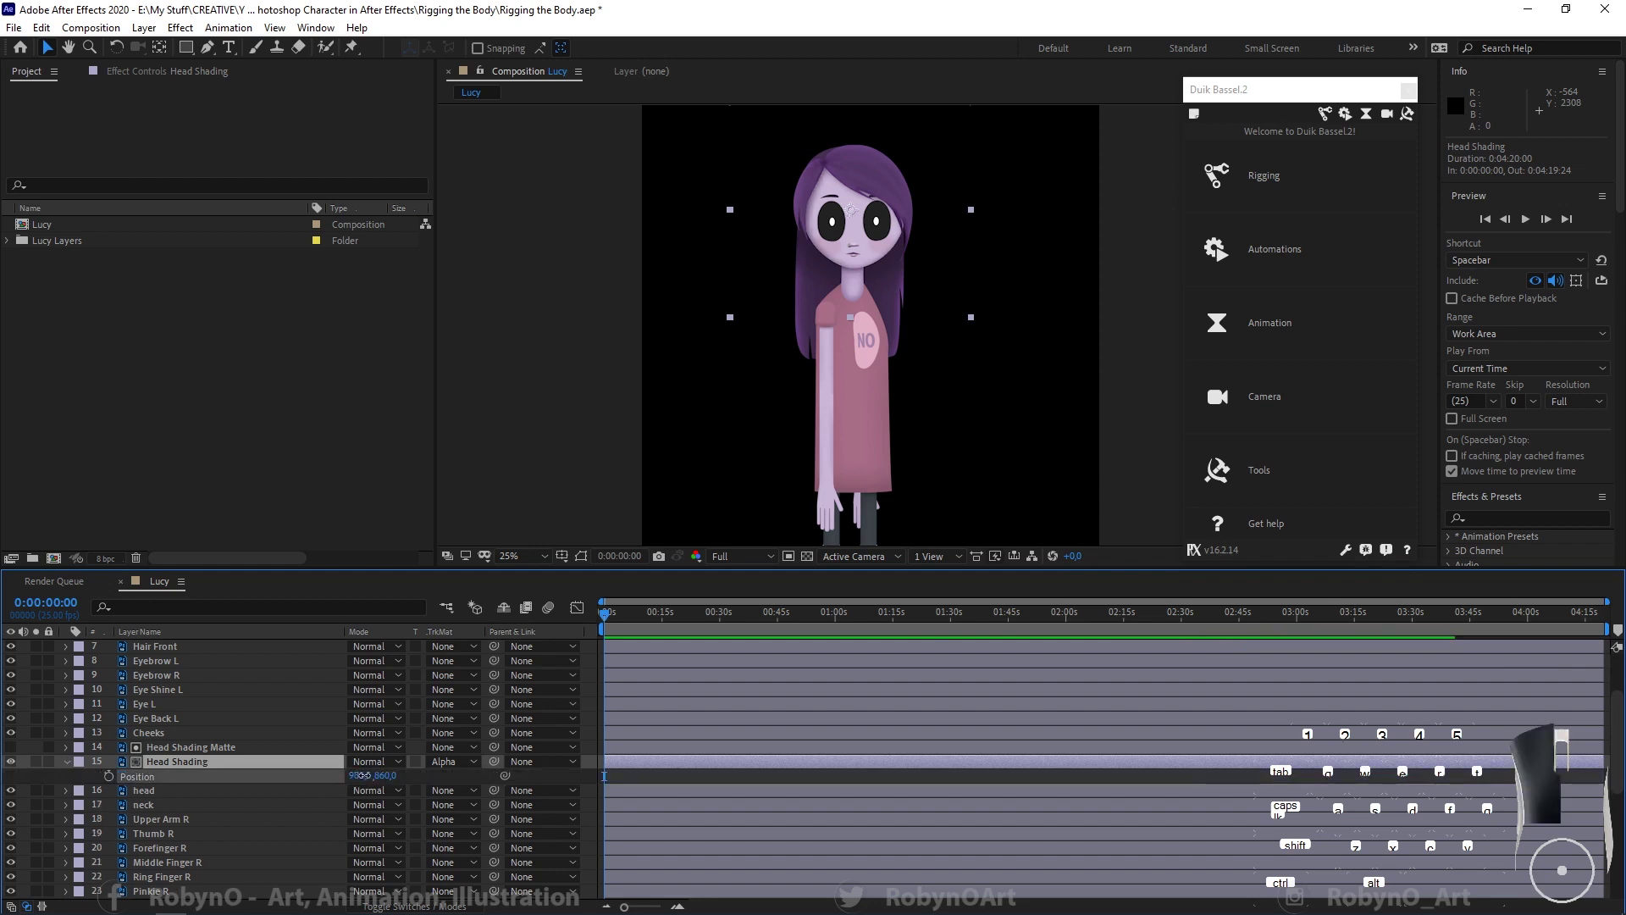
pyautogui.moveTo(362, 774)
pyautogui.mouseDown()
pyautogui.moveTo(335, 774)
pyautogui.moveTo(369, 764)
pyautogui.moveTo(343, 764)
pyautogui.mouseUp()
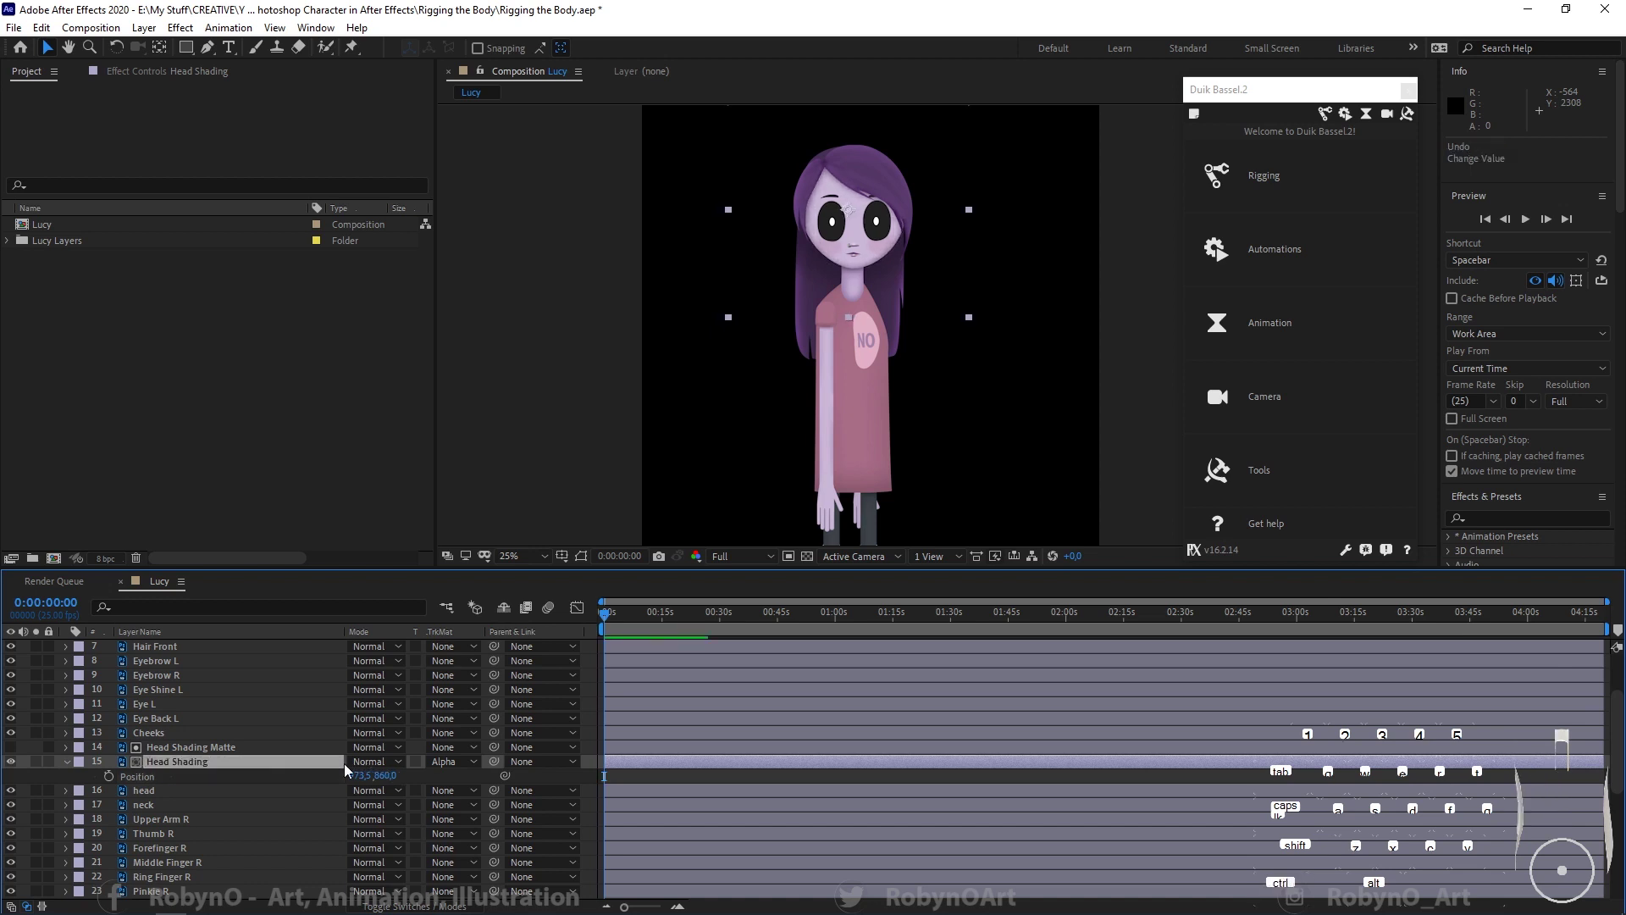
pyautogui.click(68, 761)
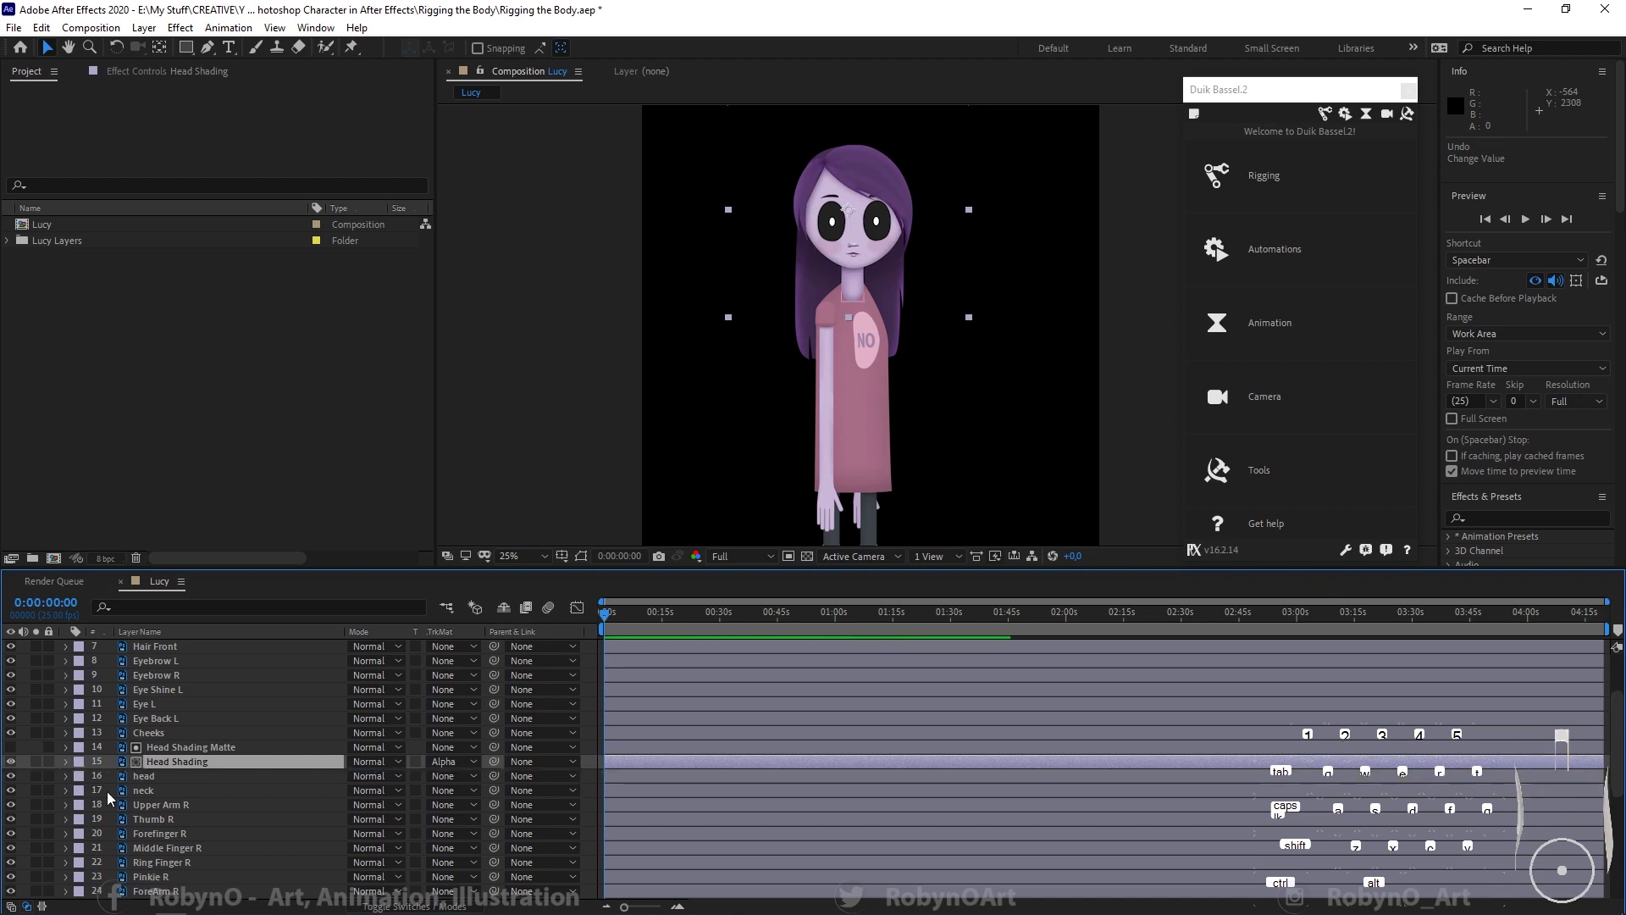
# Step: Parent all layers from Lip down through Head Shading to the head layer
pyautogui.scroll(3, 181, 772)
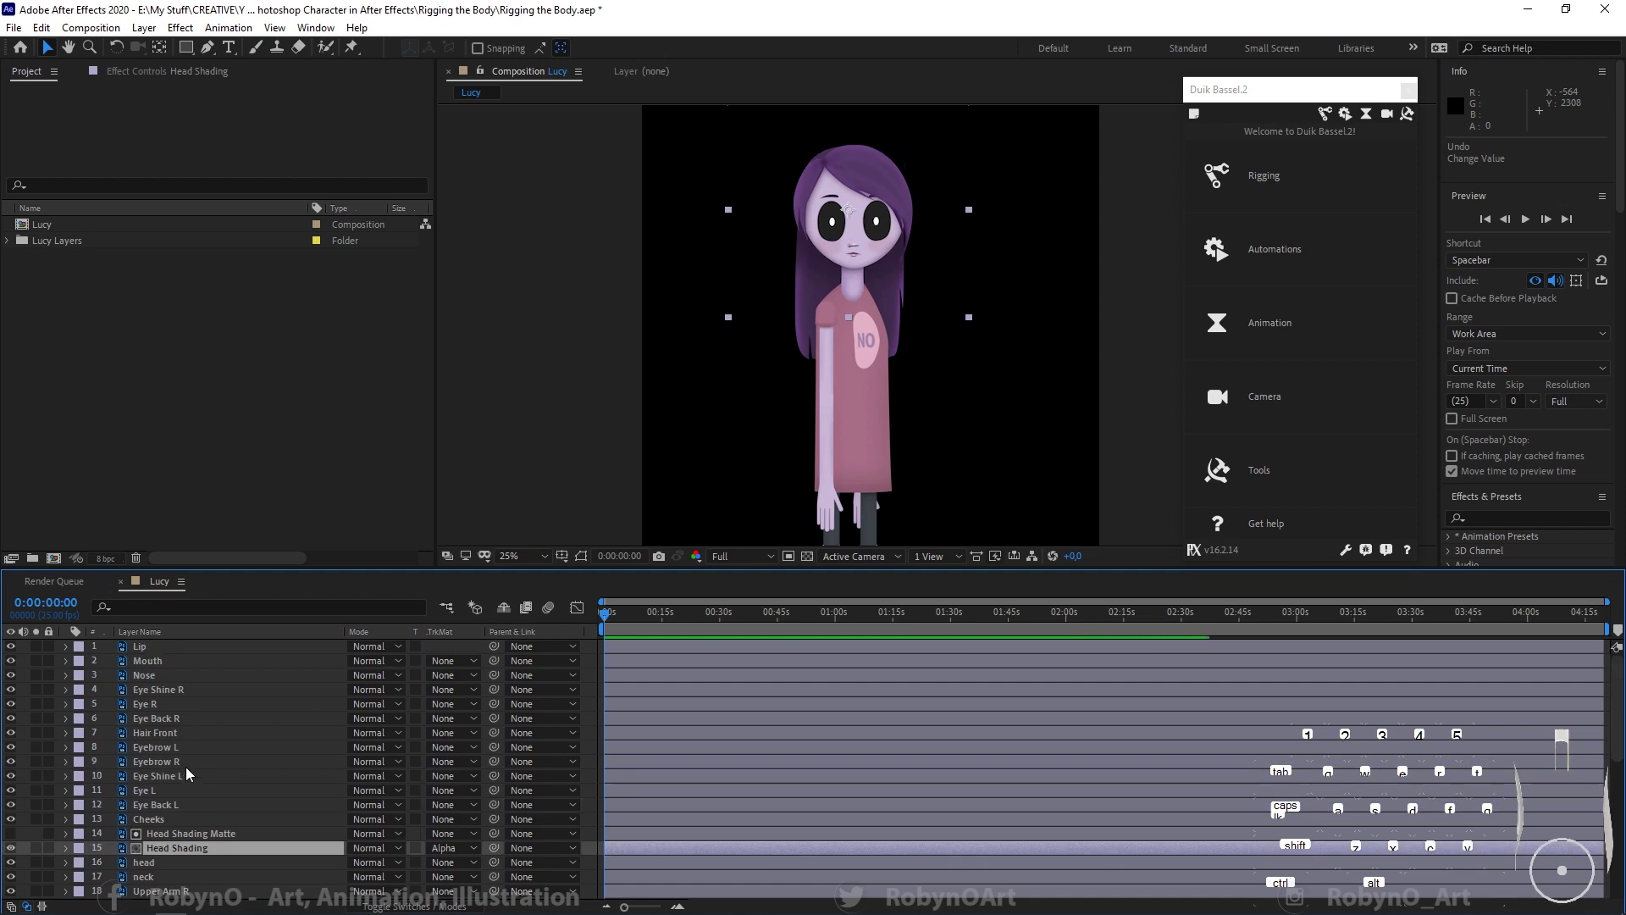
pyautogui.click(175, 643)
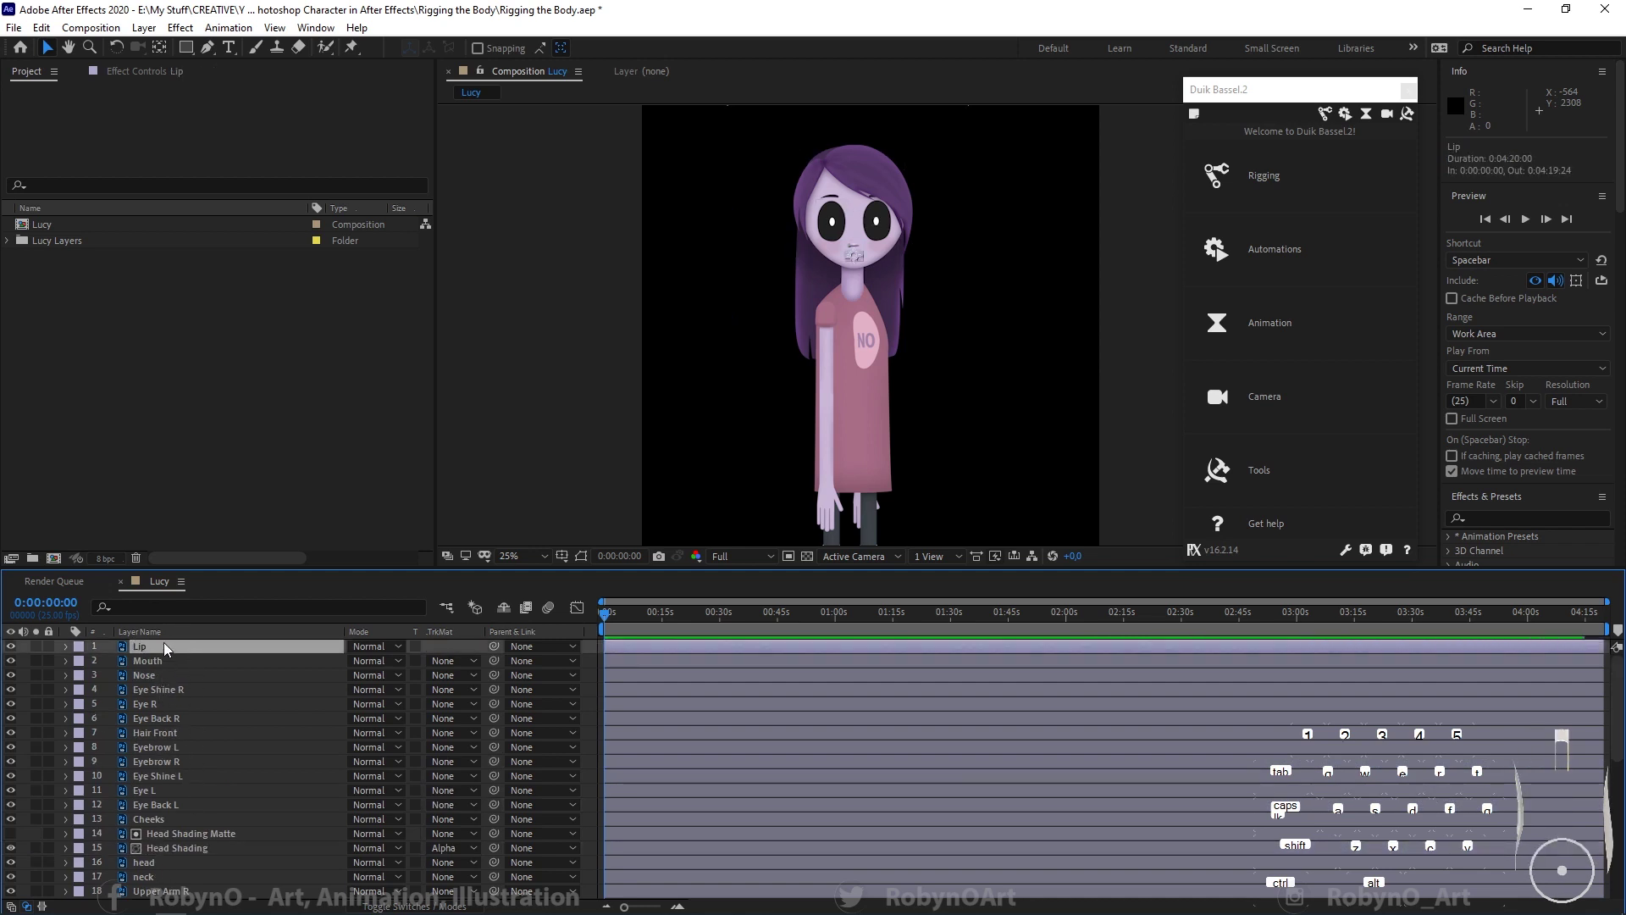
pyautogui.keyDown('shift'); pyautogui.click(203, 846); pyautogui.keyUp('shift')
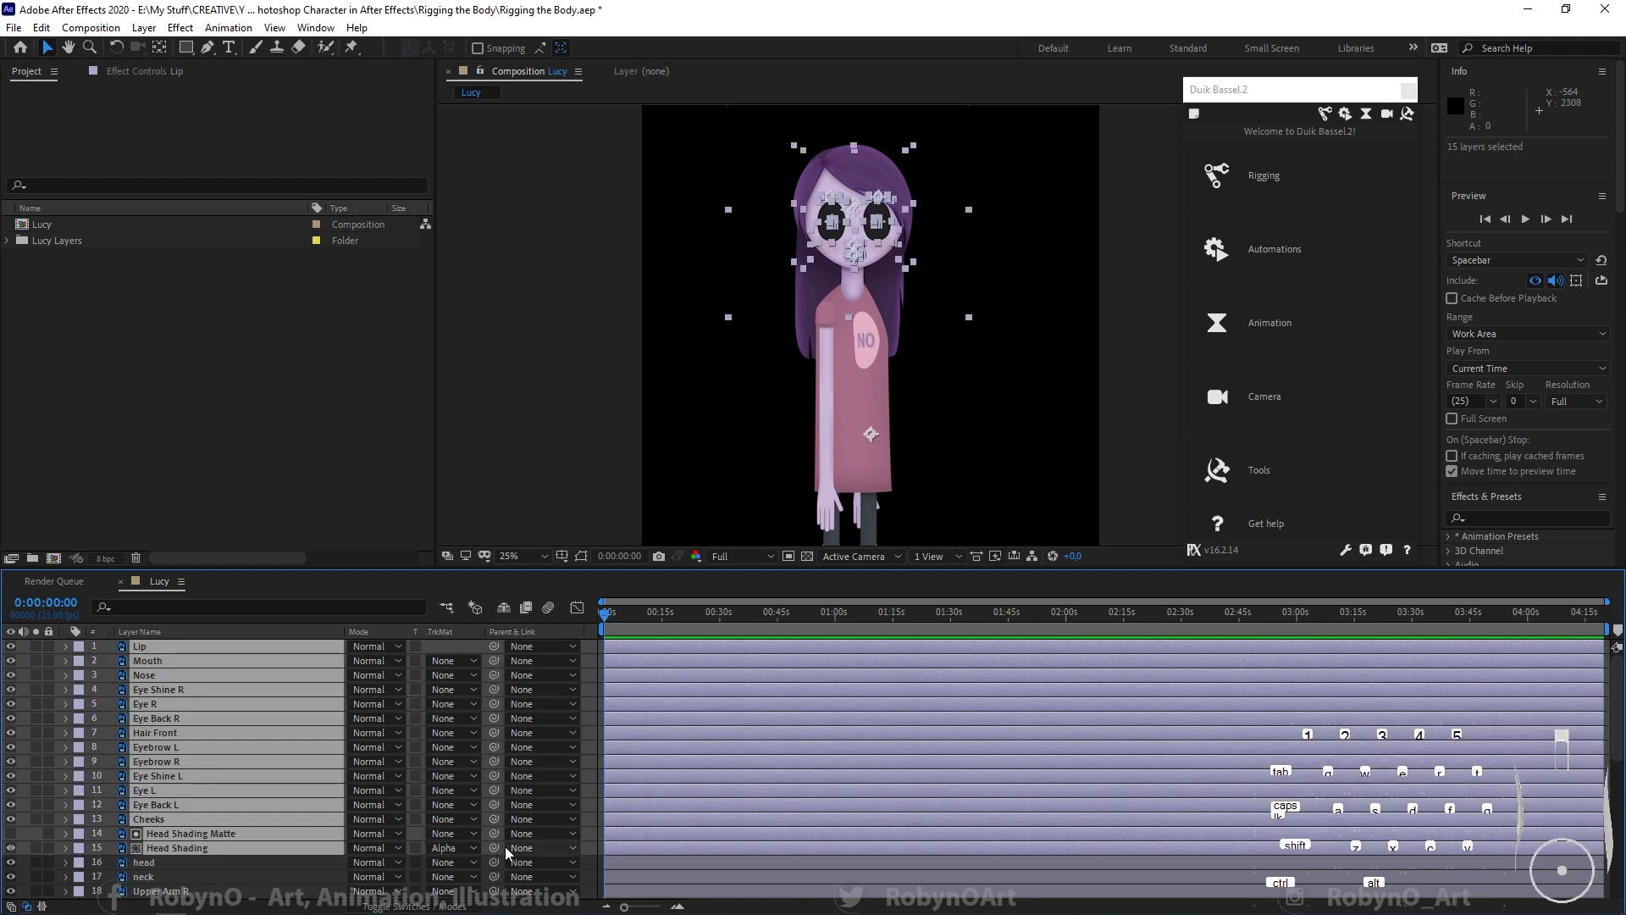
pyautogui.moveTo(495, 846); pyautogui.dragTo(234, 863)
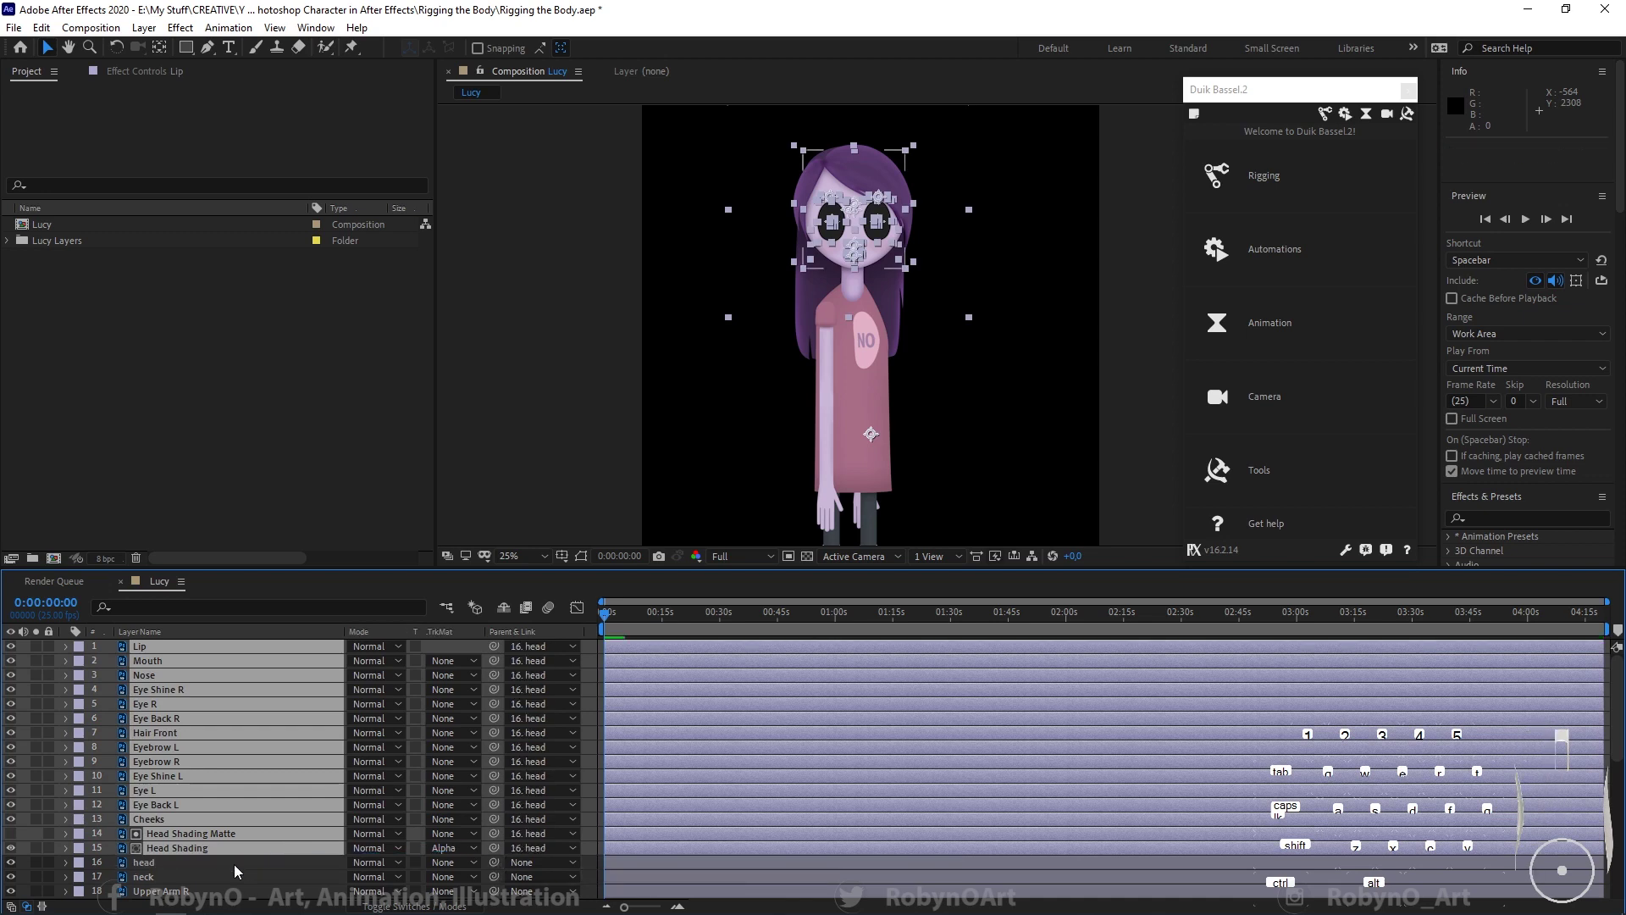
# Step: Test the parenting by rotating and moving the head layer, undoing each change
pyautogui.click(234, 864)
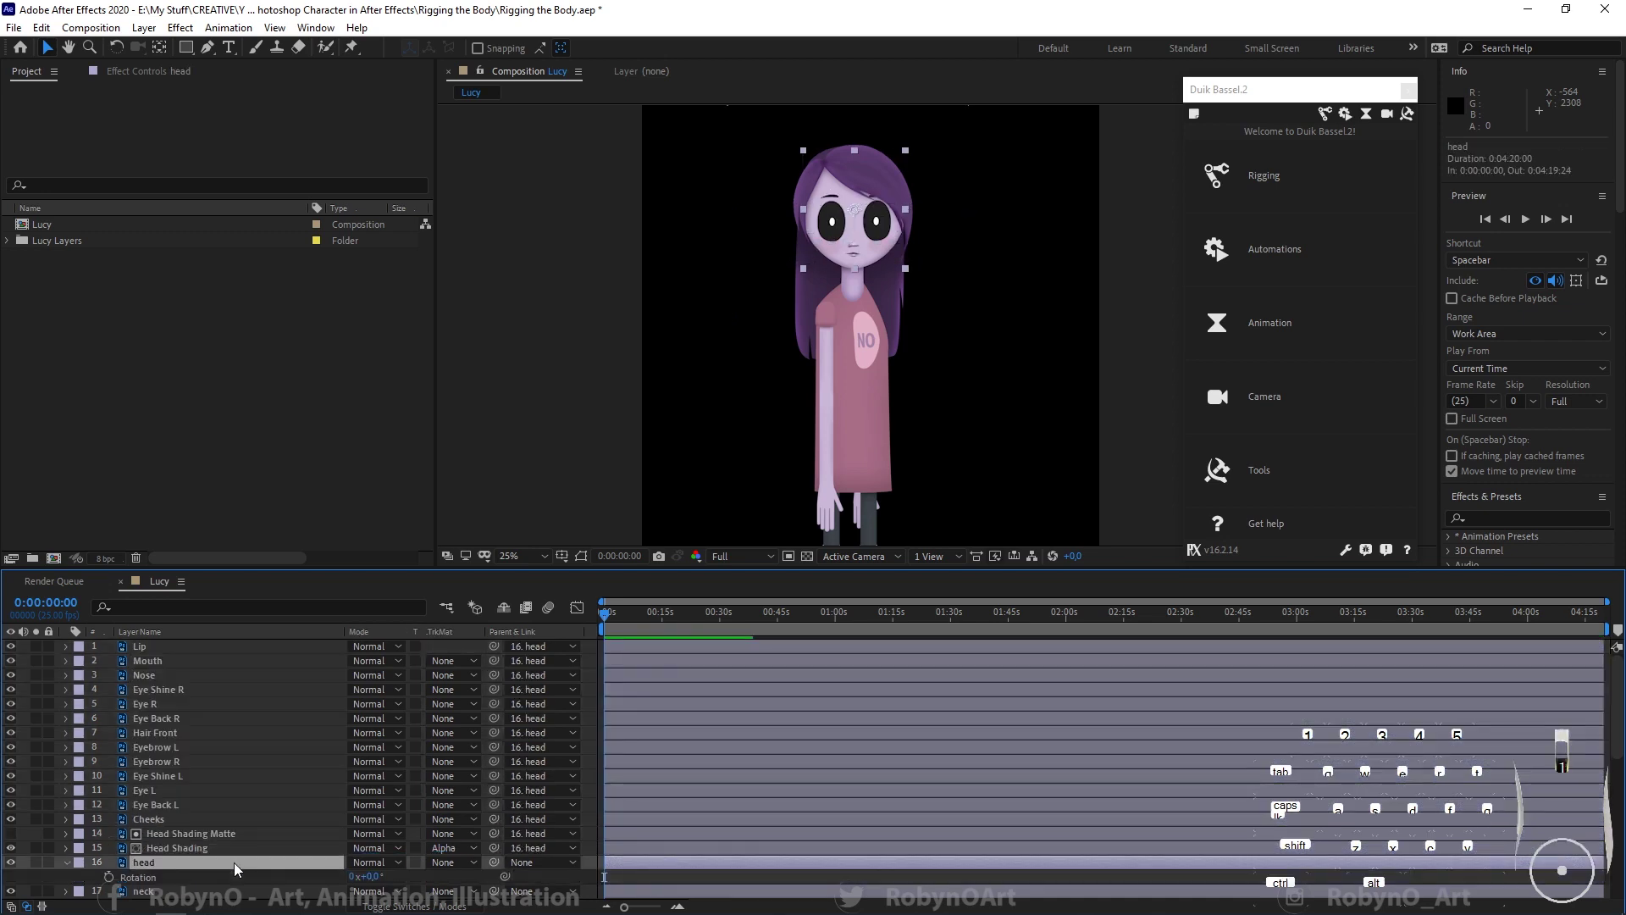
pyautogui.press('r')
pyautogui.moveTo(379, 747); pyautogui.dragTo(286, 765)
pyautogui.hotkey('ctrl', 'z')
pyautogui.press('p')
pyautogui.hotkey('ctrl', 'z')
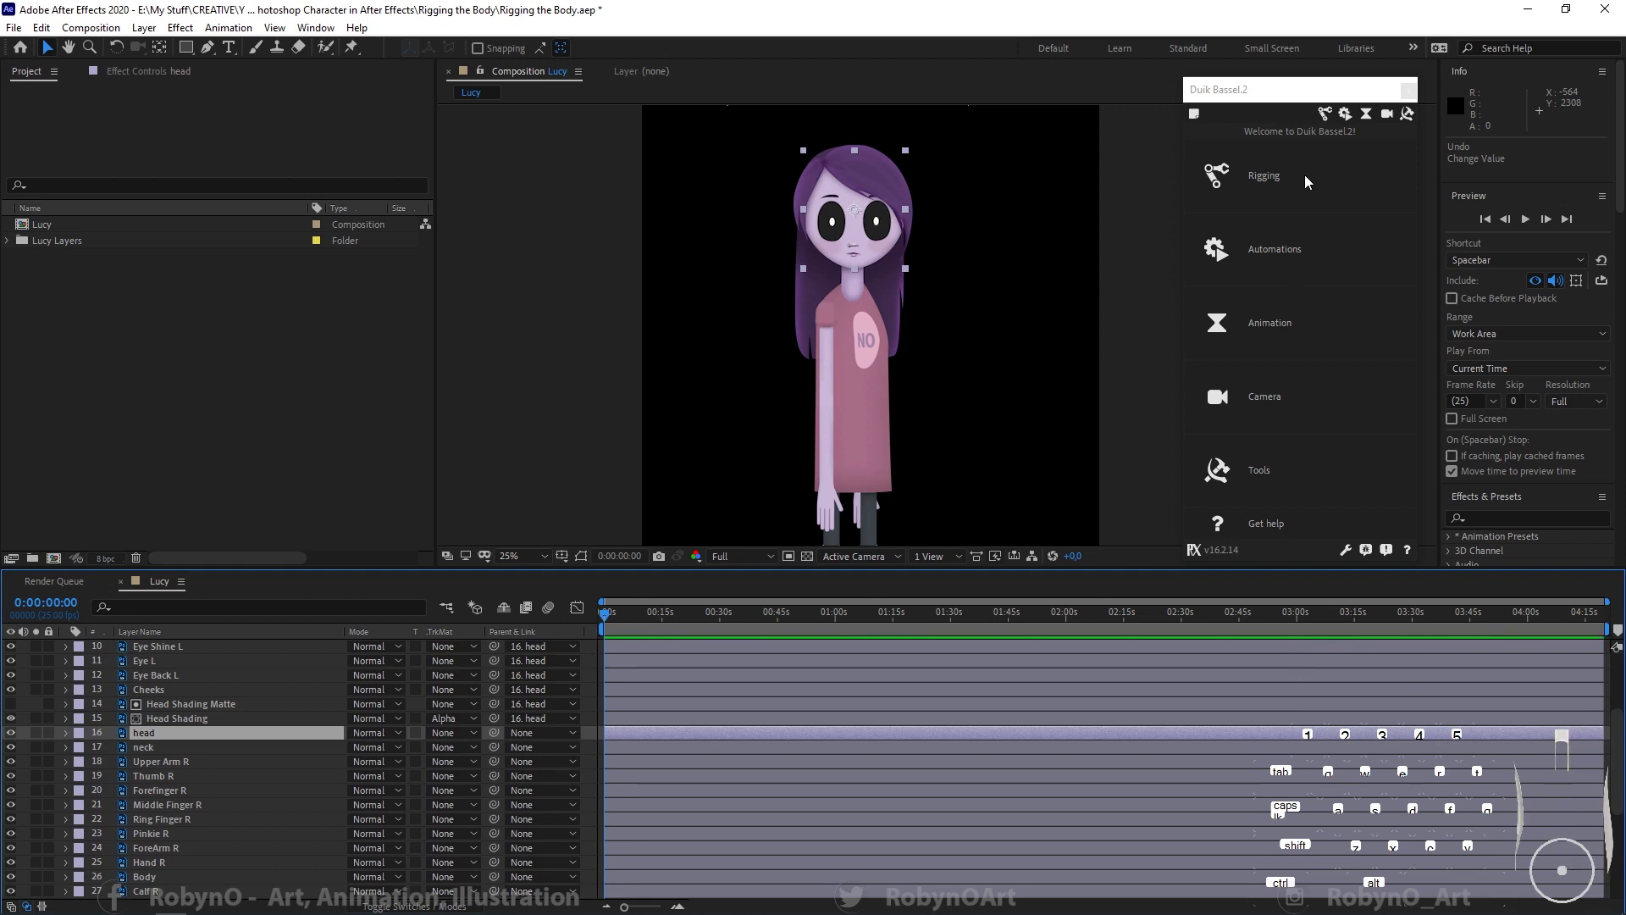
# Step: Open the Create structures tools in Duik's Rigging section
pyautogui.click(1265, 176)
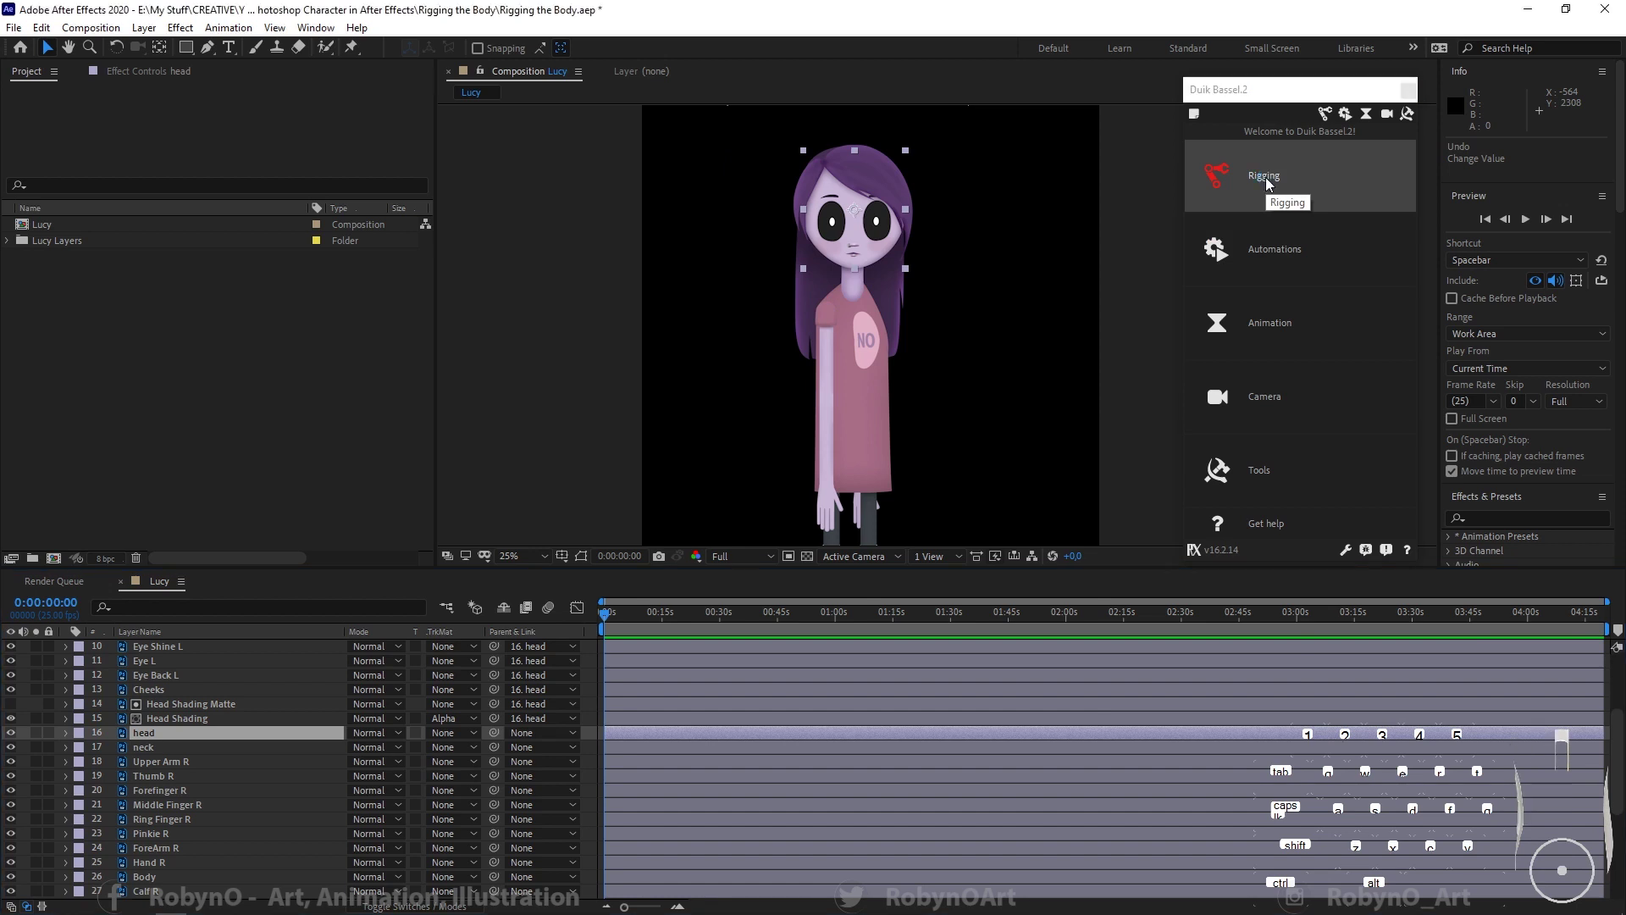
pyautogui.click(1265, 176)
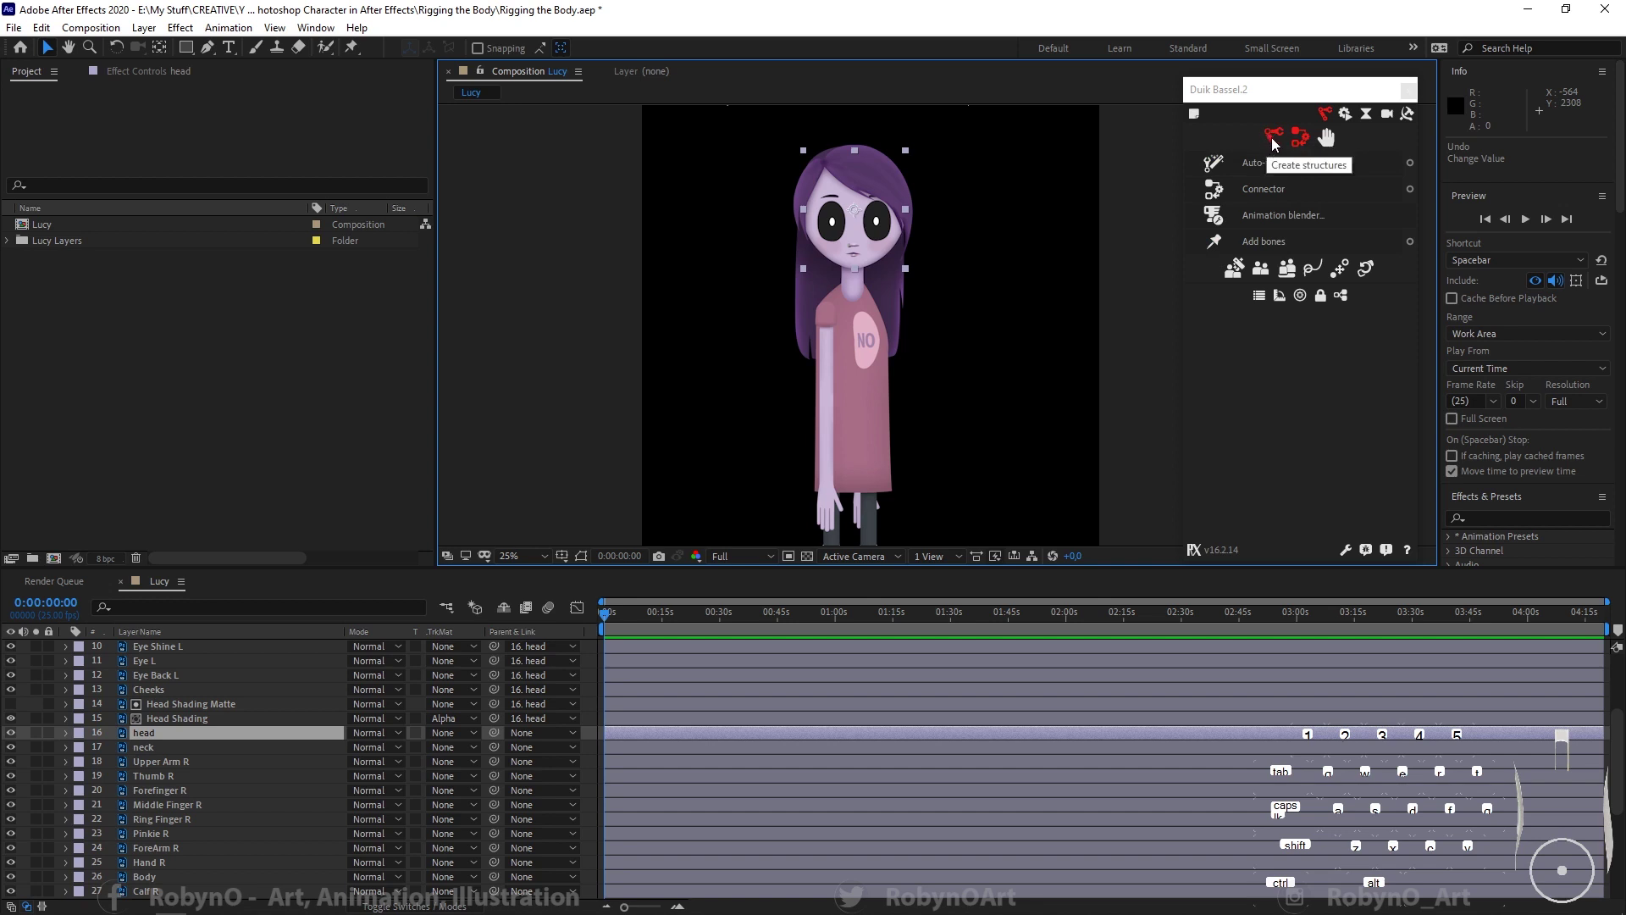
pyautogui.click(1273, 140)
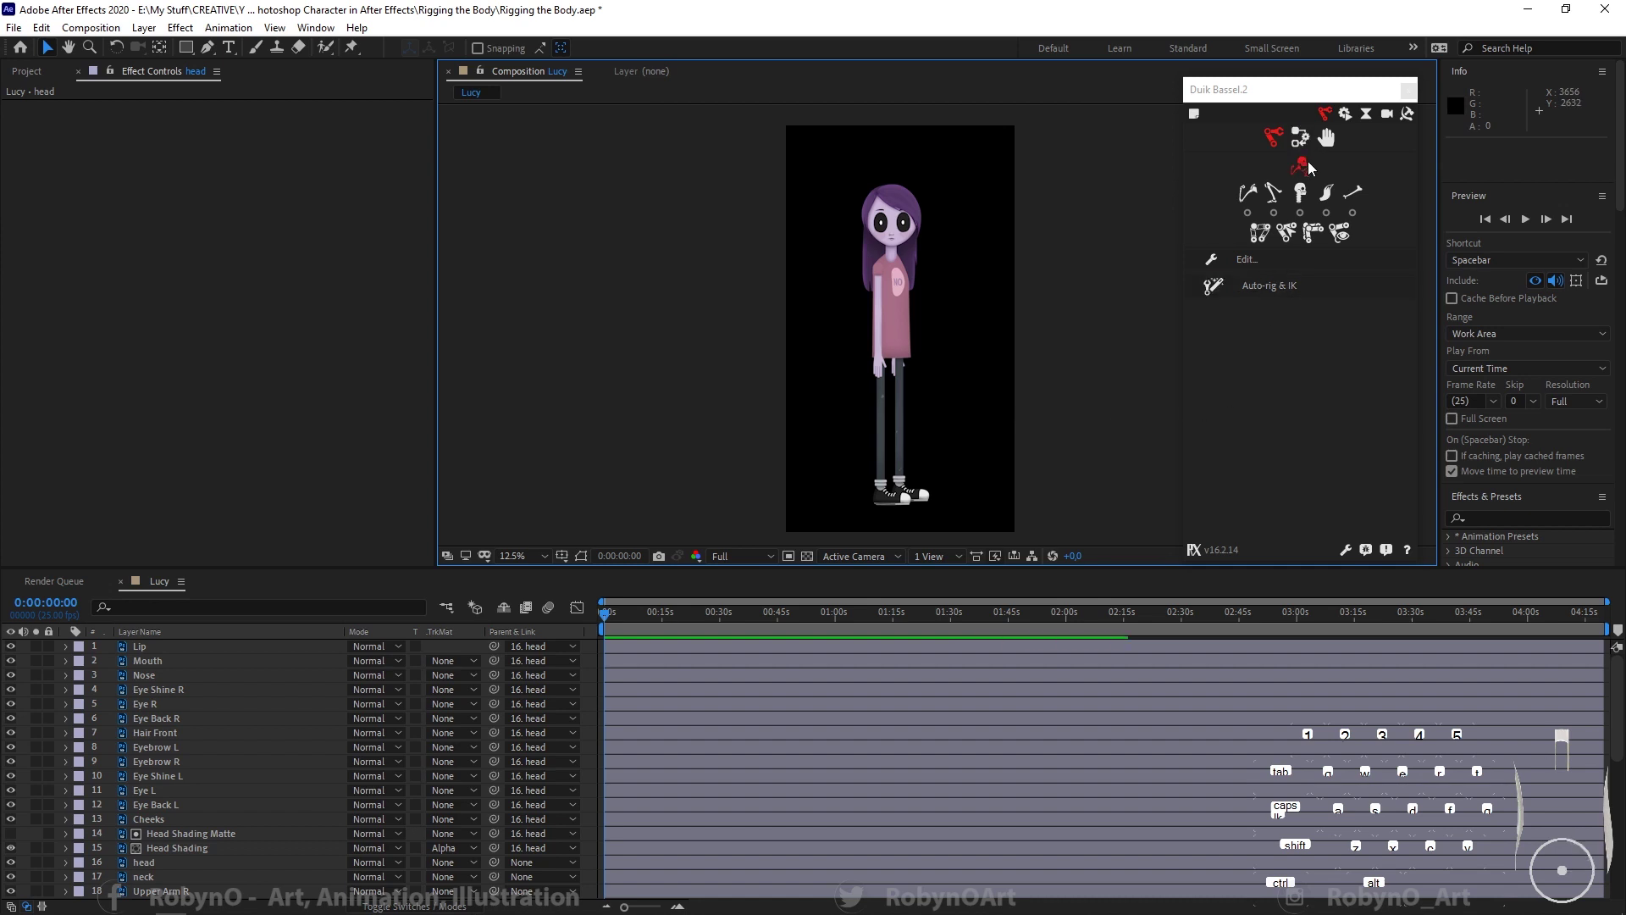
# Step: Create the complete set of humanoid Duik structures for Lucy's spine, head, arms and legs
pyautogui.click(1305, 164)
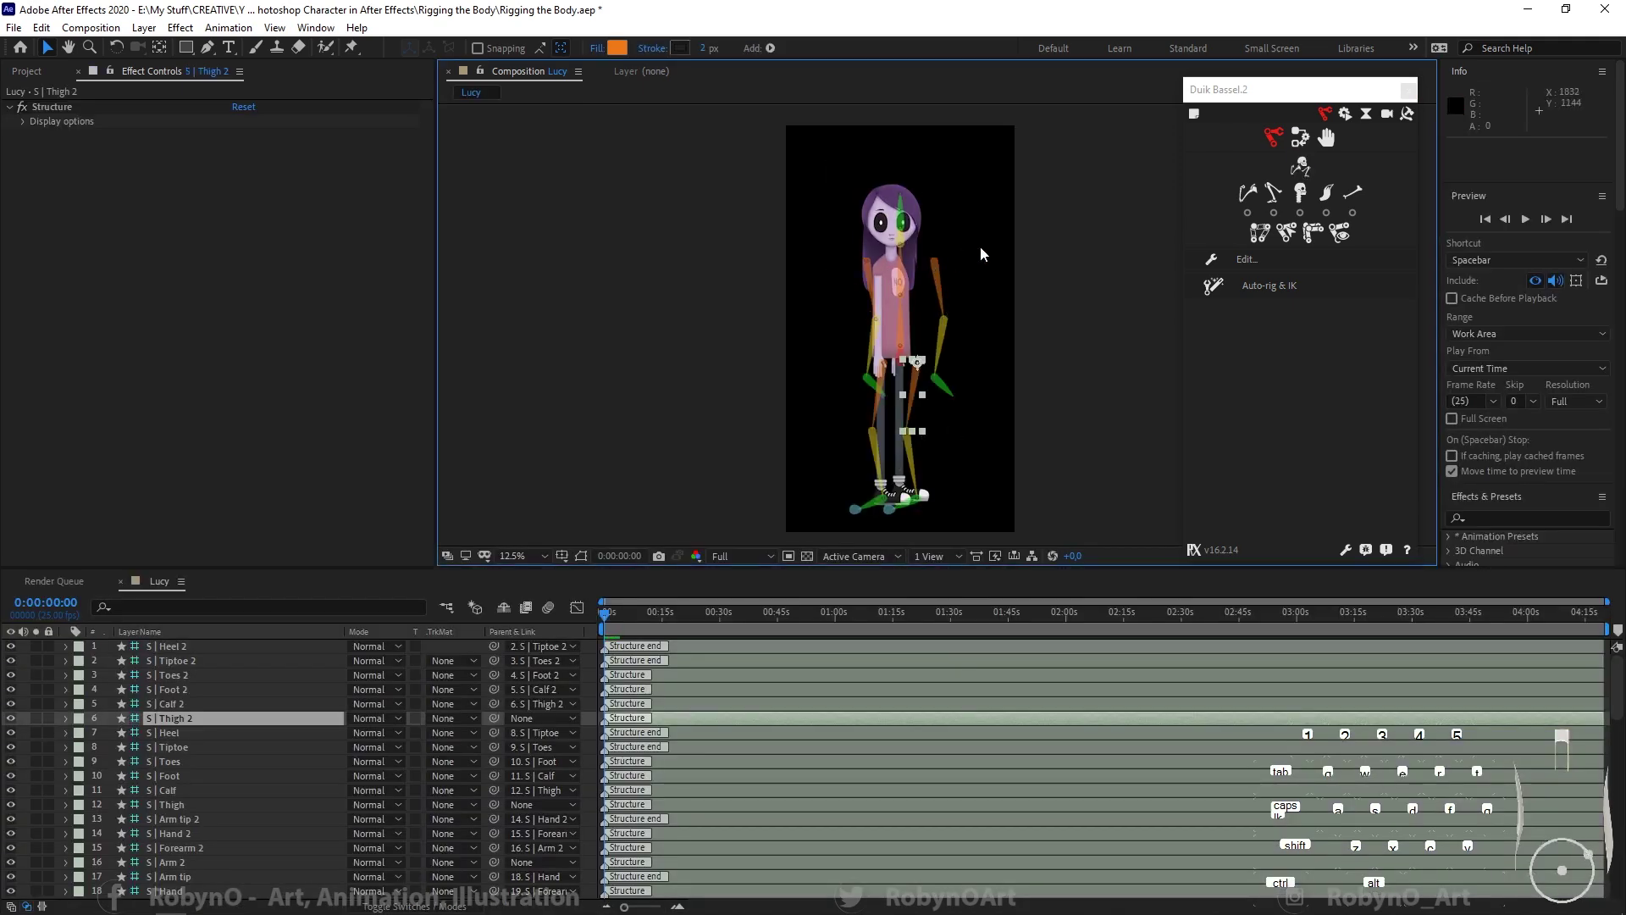
# Step: Move the Hips structure to the lower middle of Lucy's shirt, at about 996, 2092
pyautogui.moveTo(943, 348); pyautogui.dragTo(931, 292)
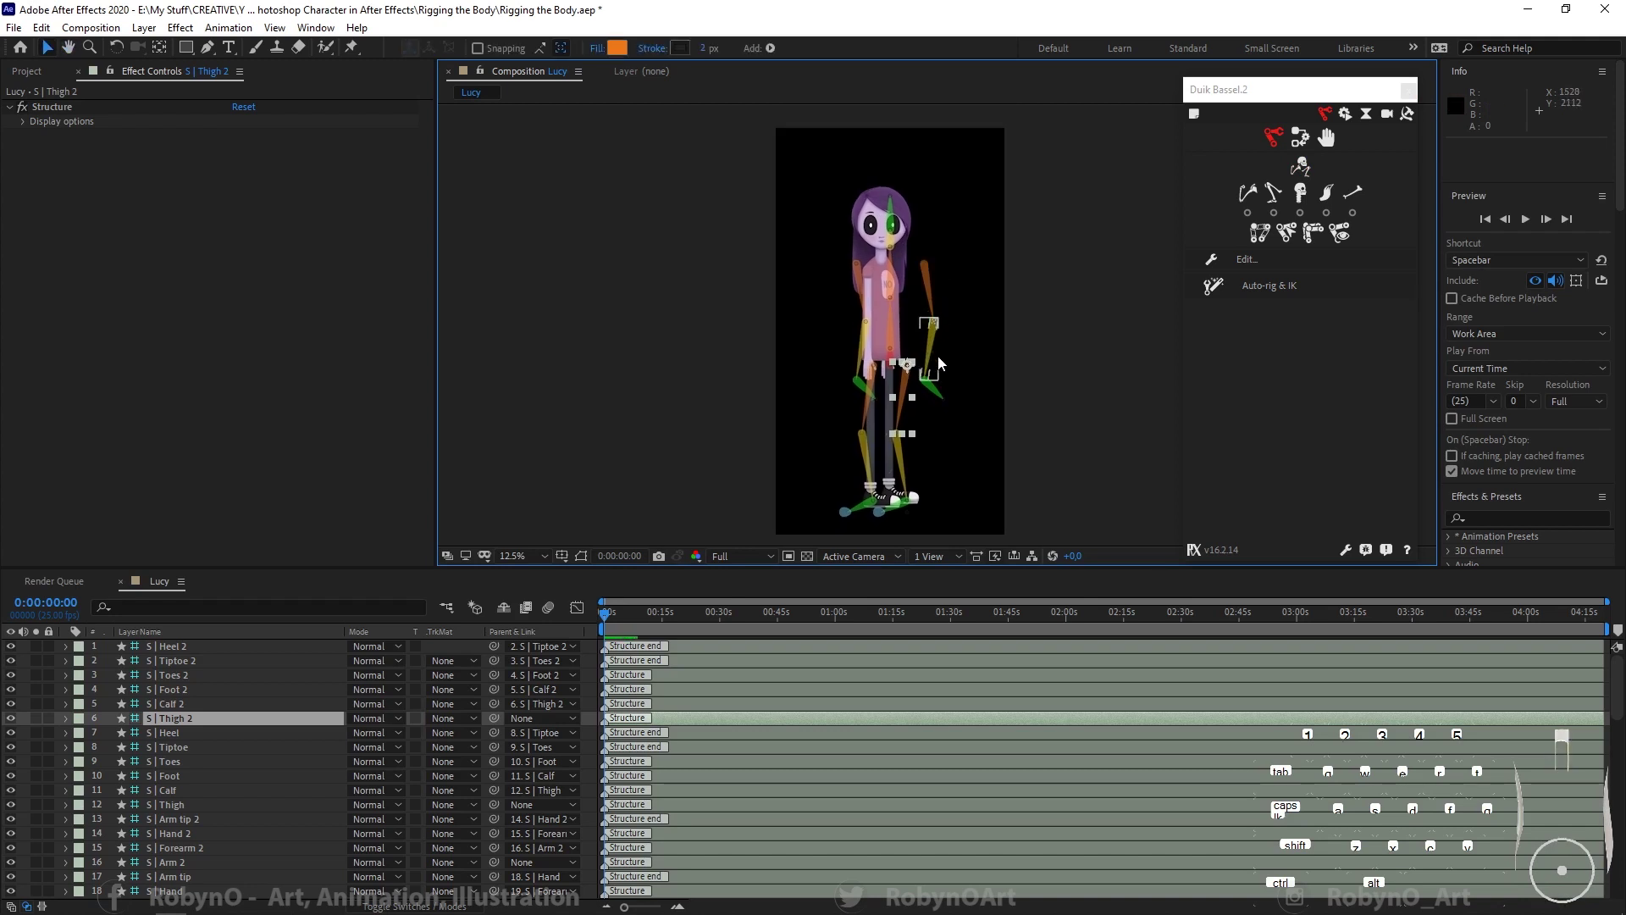
pyautogui.scroll(6, 932, 286)
pyautogui.moveTo(939, 287); pyautogui.dragTo(1069, 223)
pyautogui.scroll(-1, 962, 308)
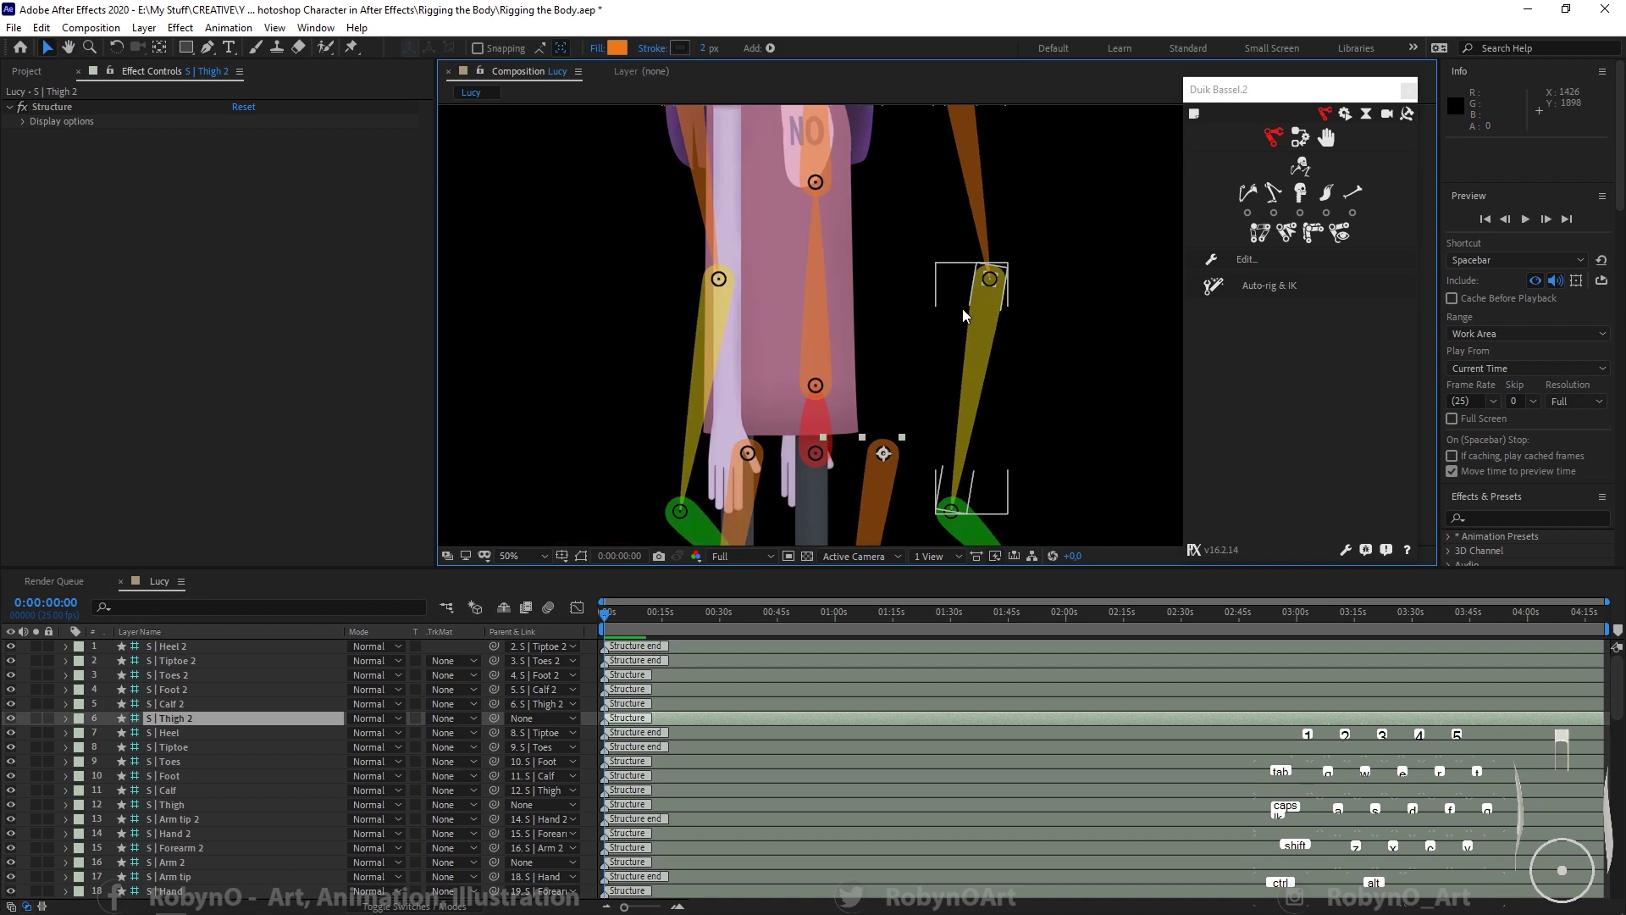
pyautogui.scroll(1, 962, 308)
pyautogui.moveTo(437, 317); pyautogui.dragTo(222, 317)
pyautogui.scroll(-2, 513, 342)
pyautogui.moveTo(704, 308)
pyautogui.mouseDown()
pyautogui.moveTo(725, 273)
pyautogui.moveTo(727, 330)
pyautogui.mouseUp()
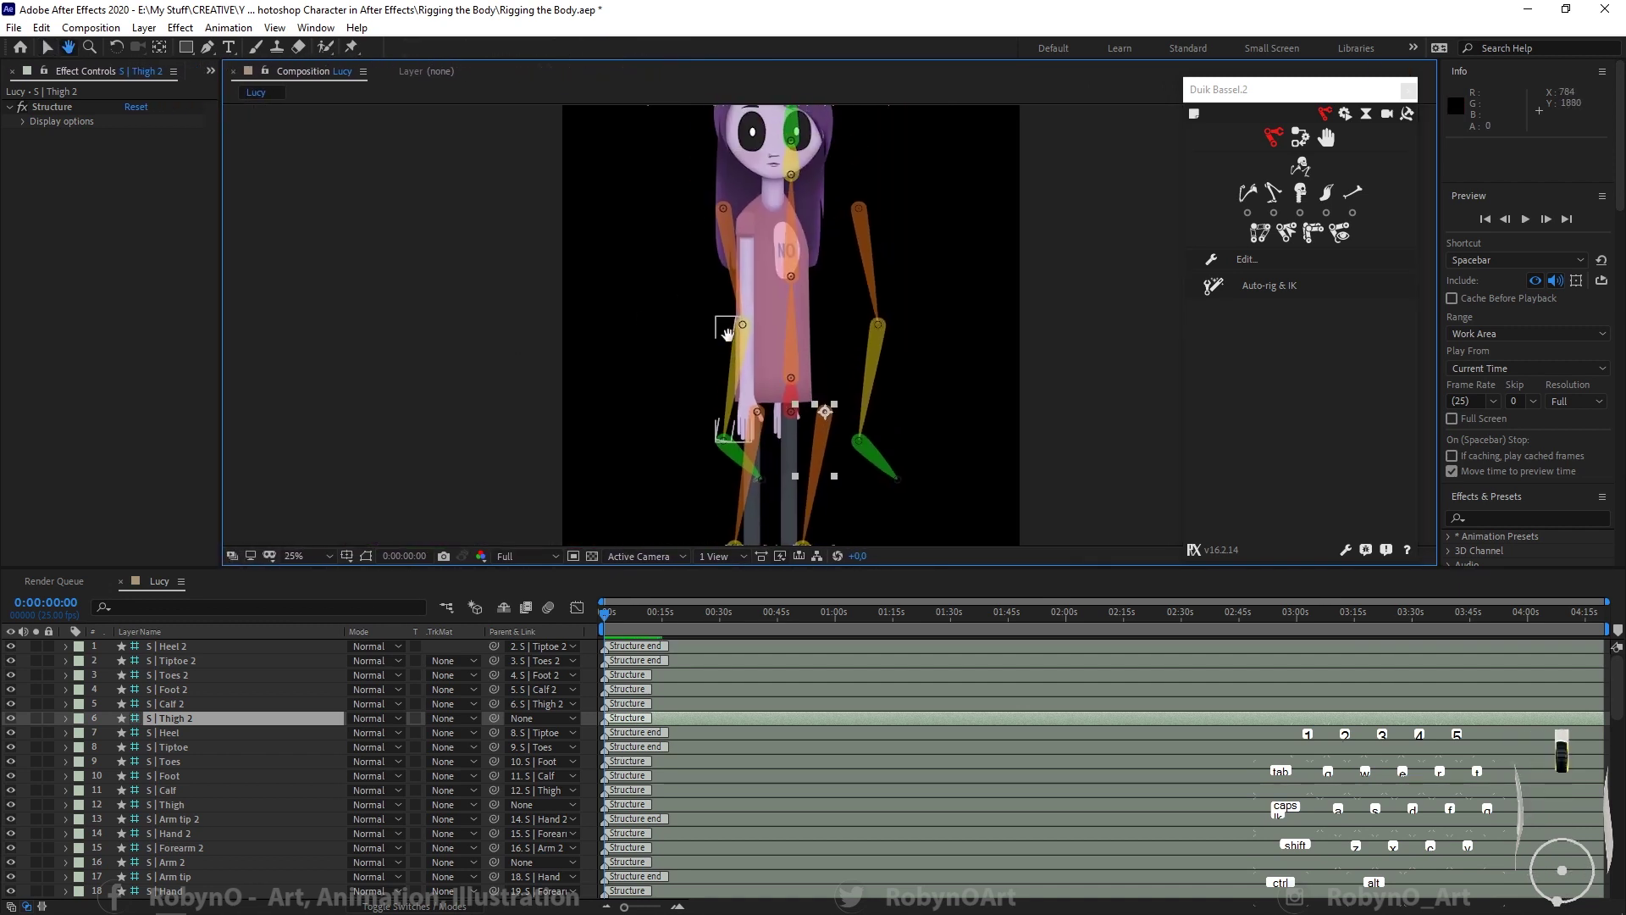
pyautogui.click(790, 401)
pyautogui.moveTo(789, 399)
pyautogui.mouseDown()
pyautogui.moveTo(771, 348)
pyautogui.moveTo(770, 384)
pyautogui.mouseUp()
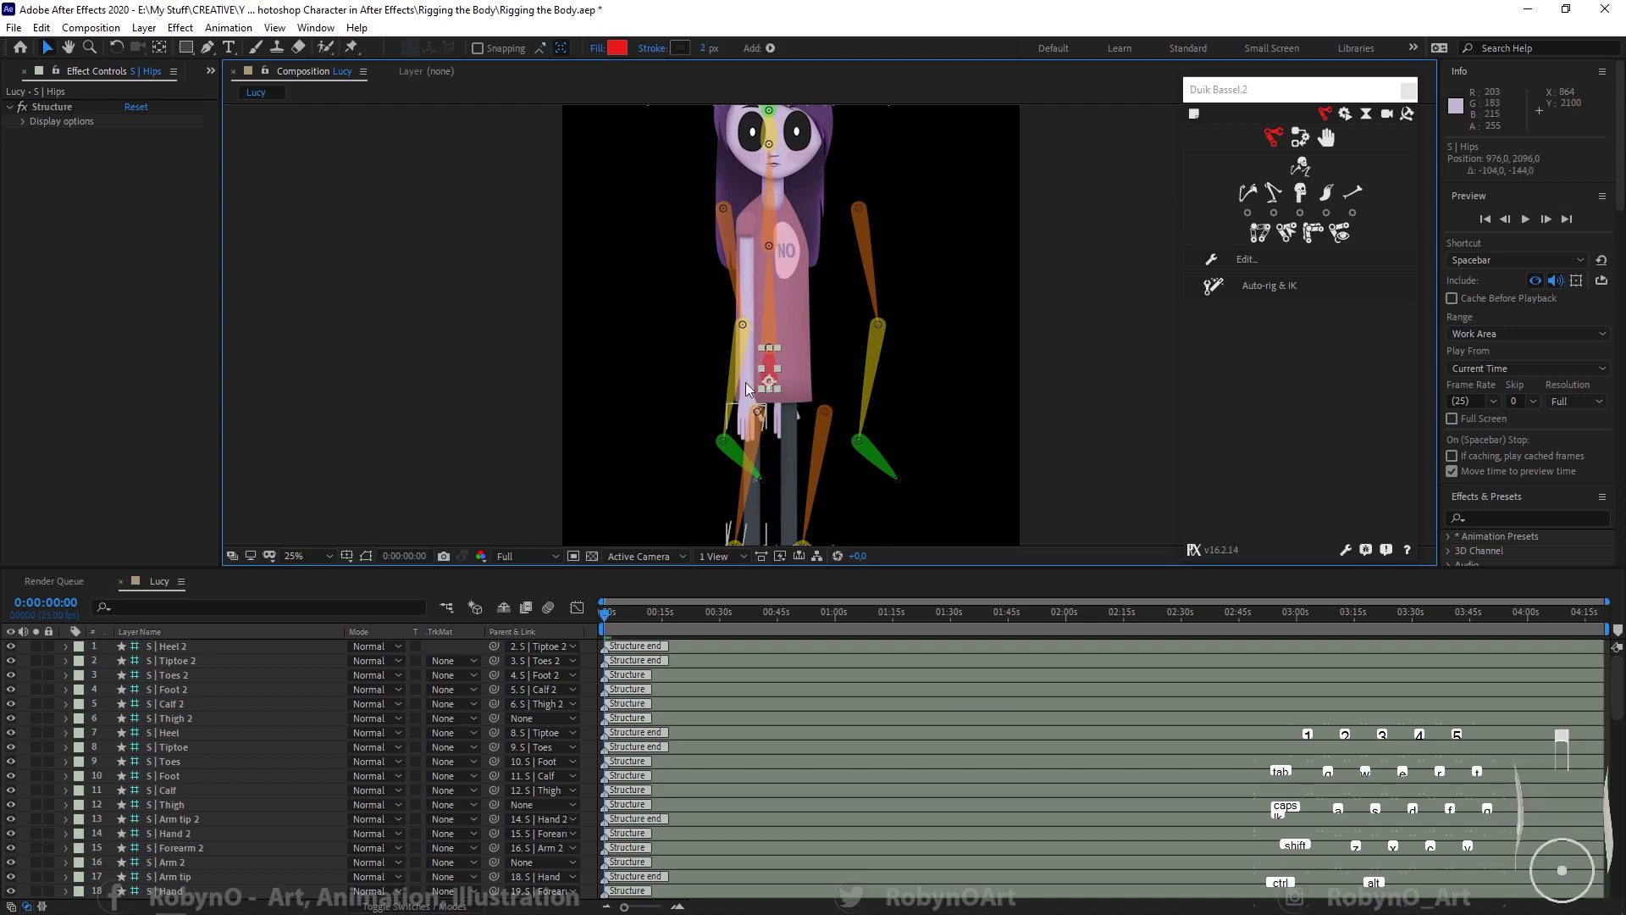
pyautogui.press('h')
pyautogui.moveTo(818, 320); pyautogui.dragTo(854, 394)
pyautogui.moveTo(829, 406); pyautogui.dragTo(778, 435)
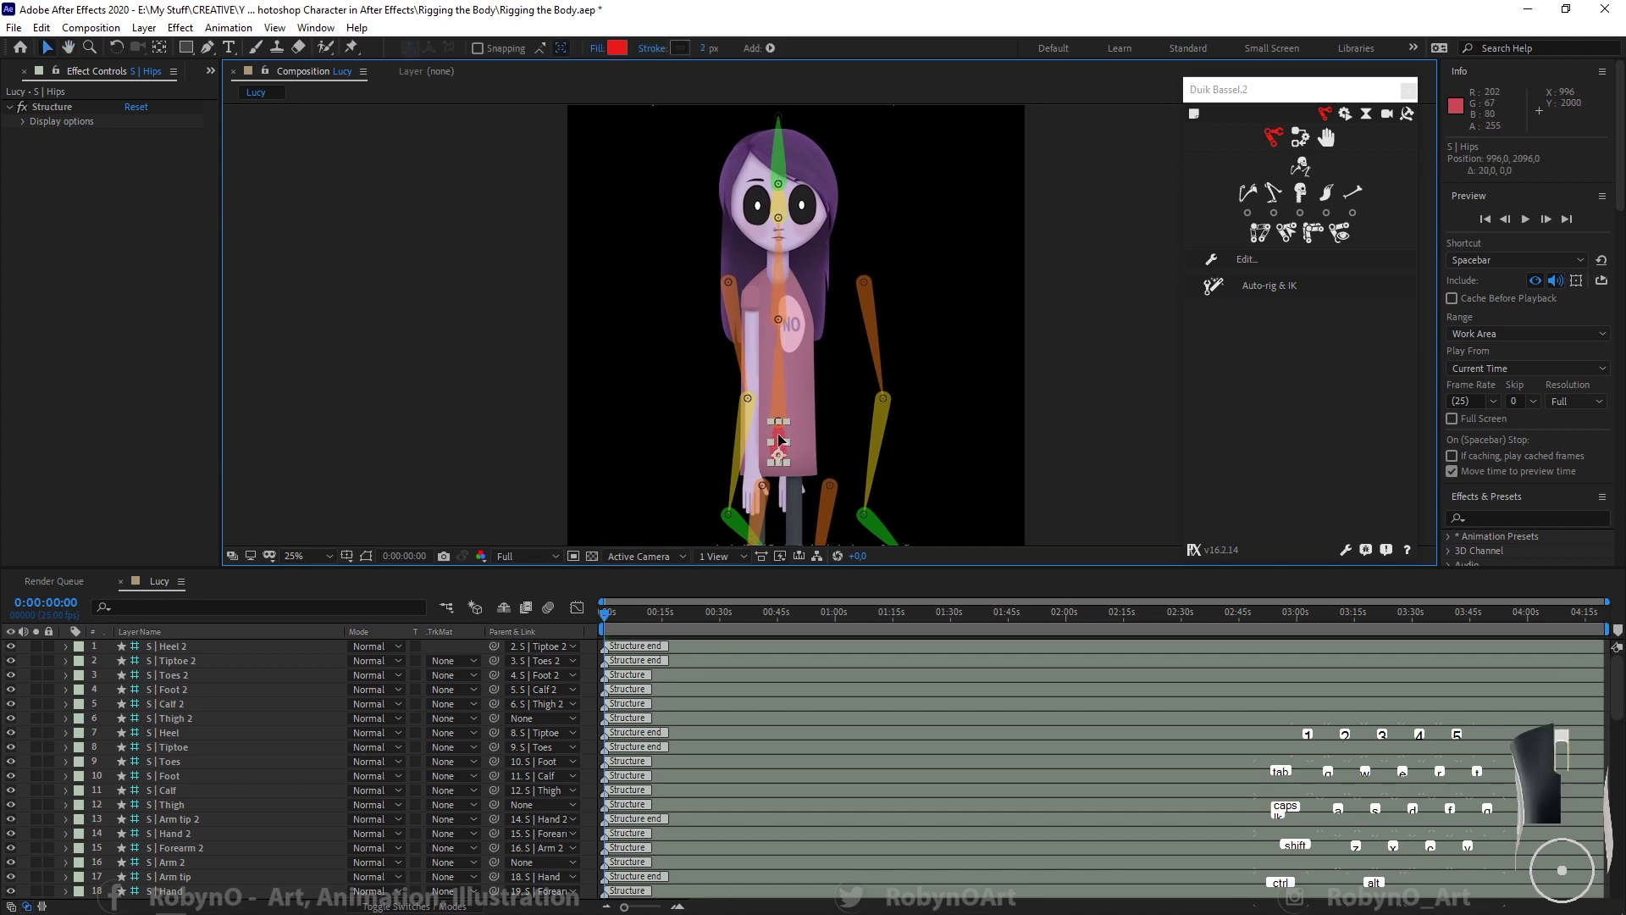
pyautogui.moveTo(778, 438); pyautogui.dragTo(779, 435)
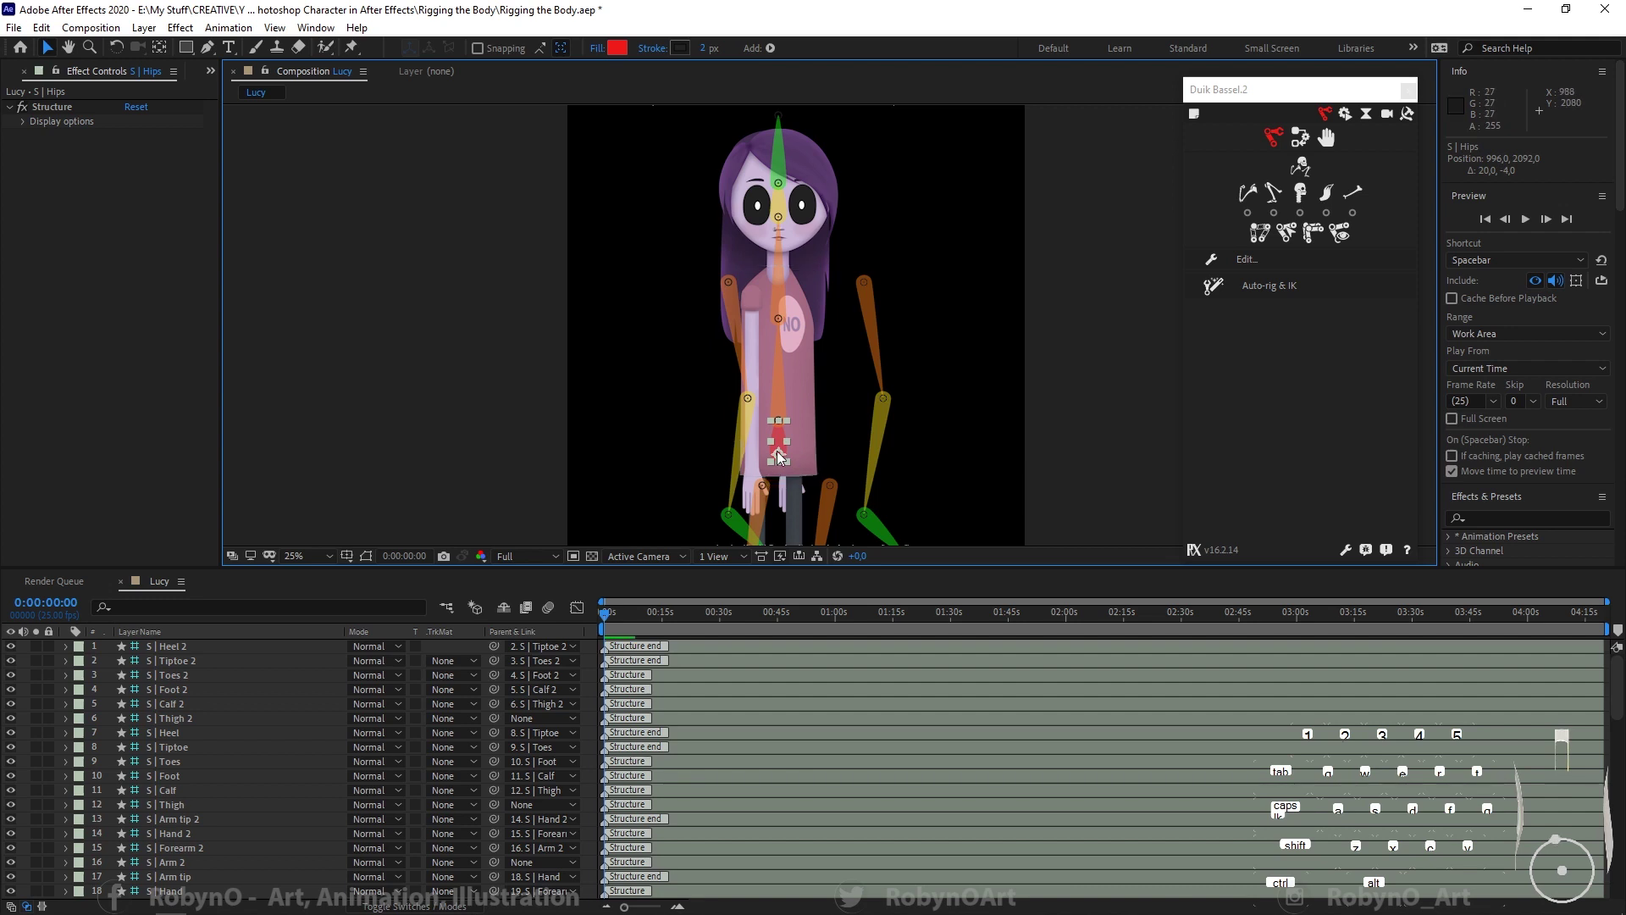
pyautogui.moveTo(779, 453); pyautogui.dragTo(779, 442)
# Step: Raise the Spine structure to Lucy's waist and lower the Spine 2 structure to her chest
pyautogui.click(779, 407)
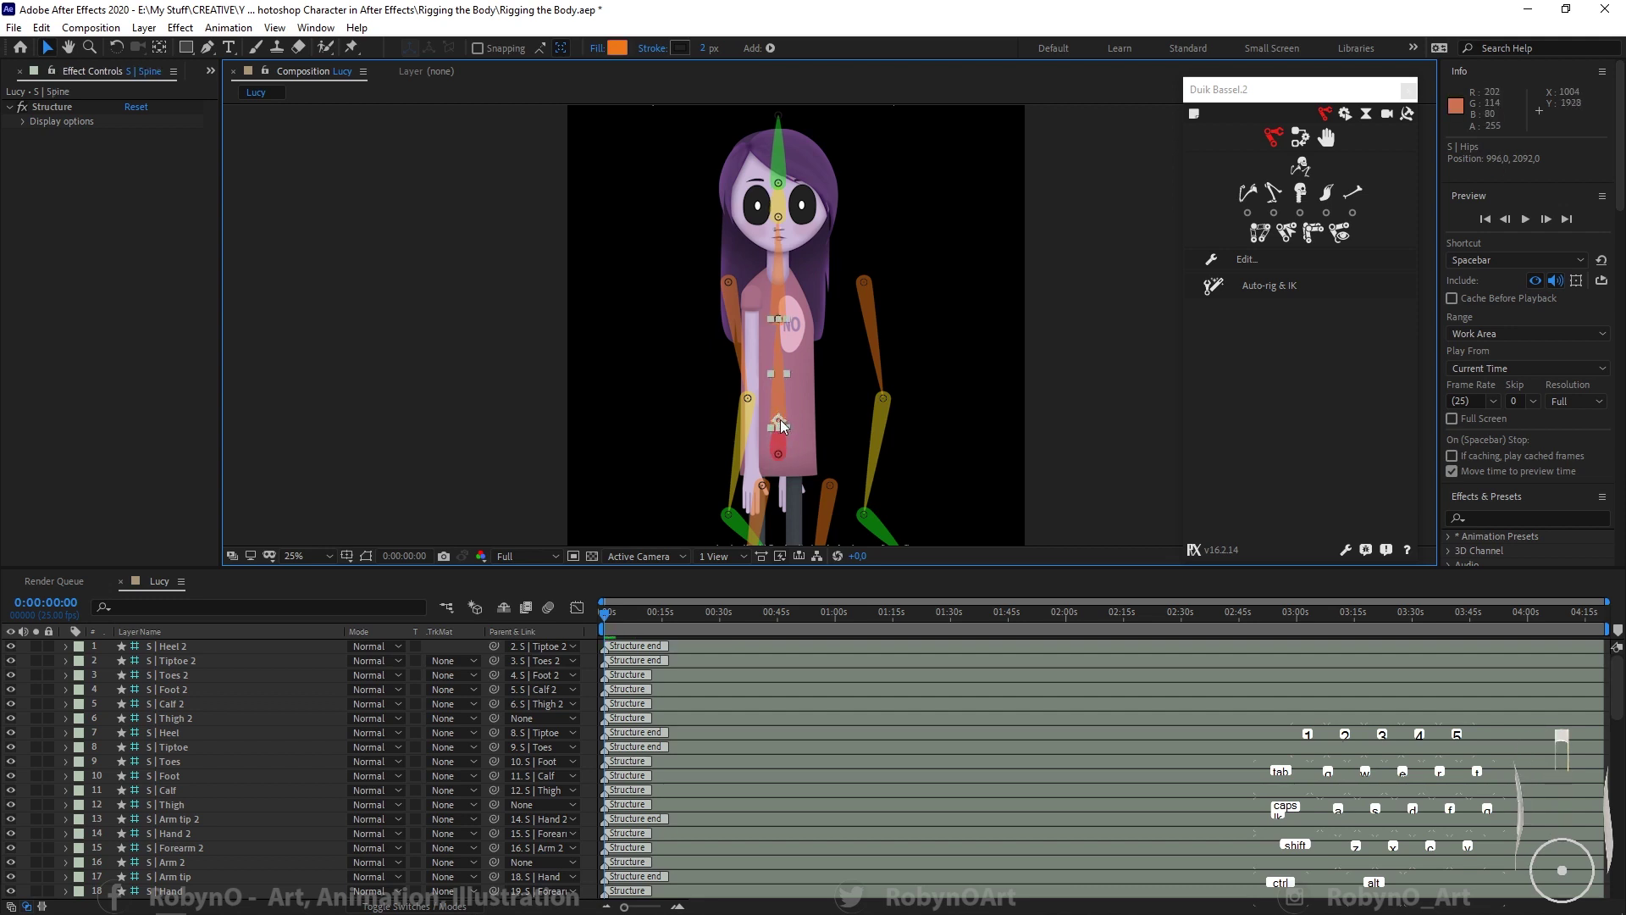
pyautogui.moveTo(780, 419); pyautogui.dragTo(781, 401)
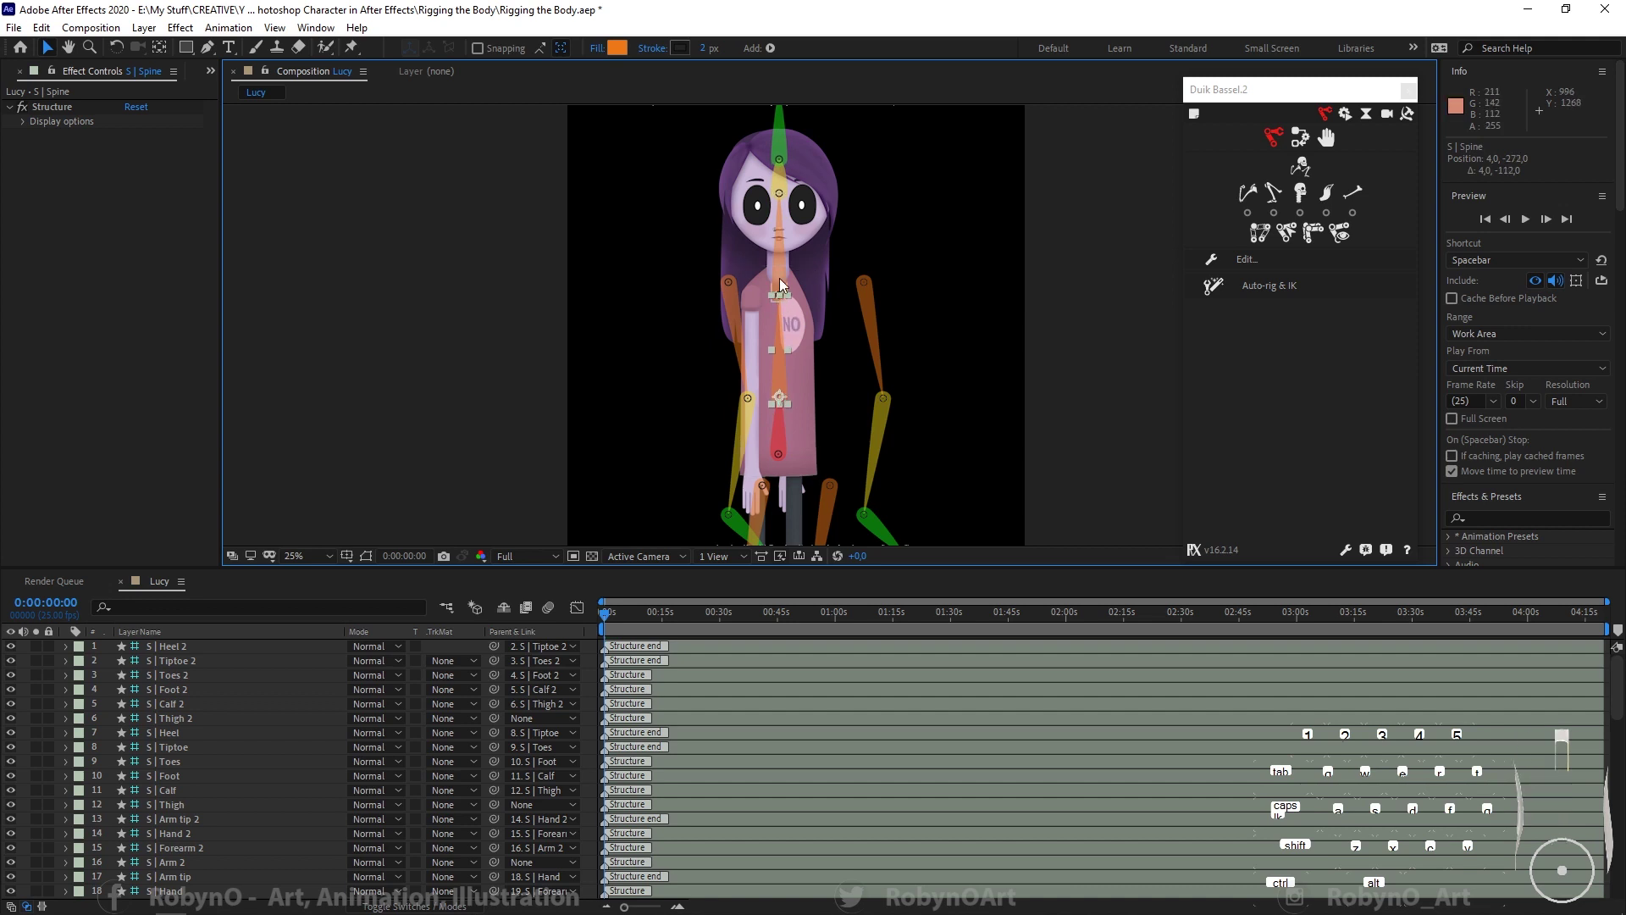
pyautogui.click(781, 299)
pyautogui.moveTo(783, 305); pyautogui.dragTo(777, 339)
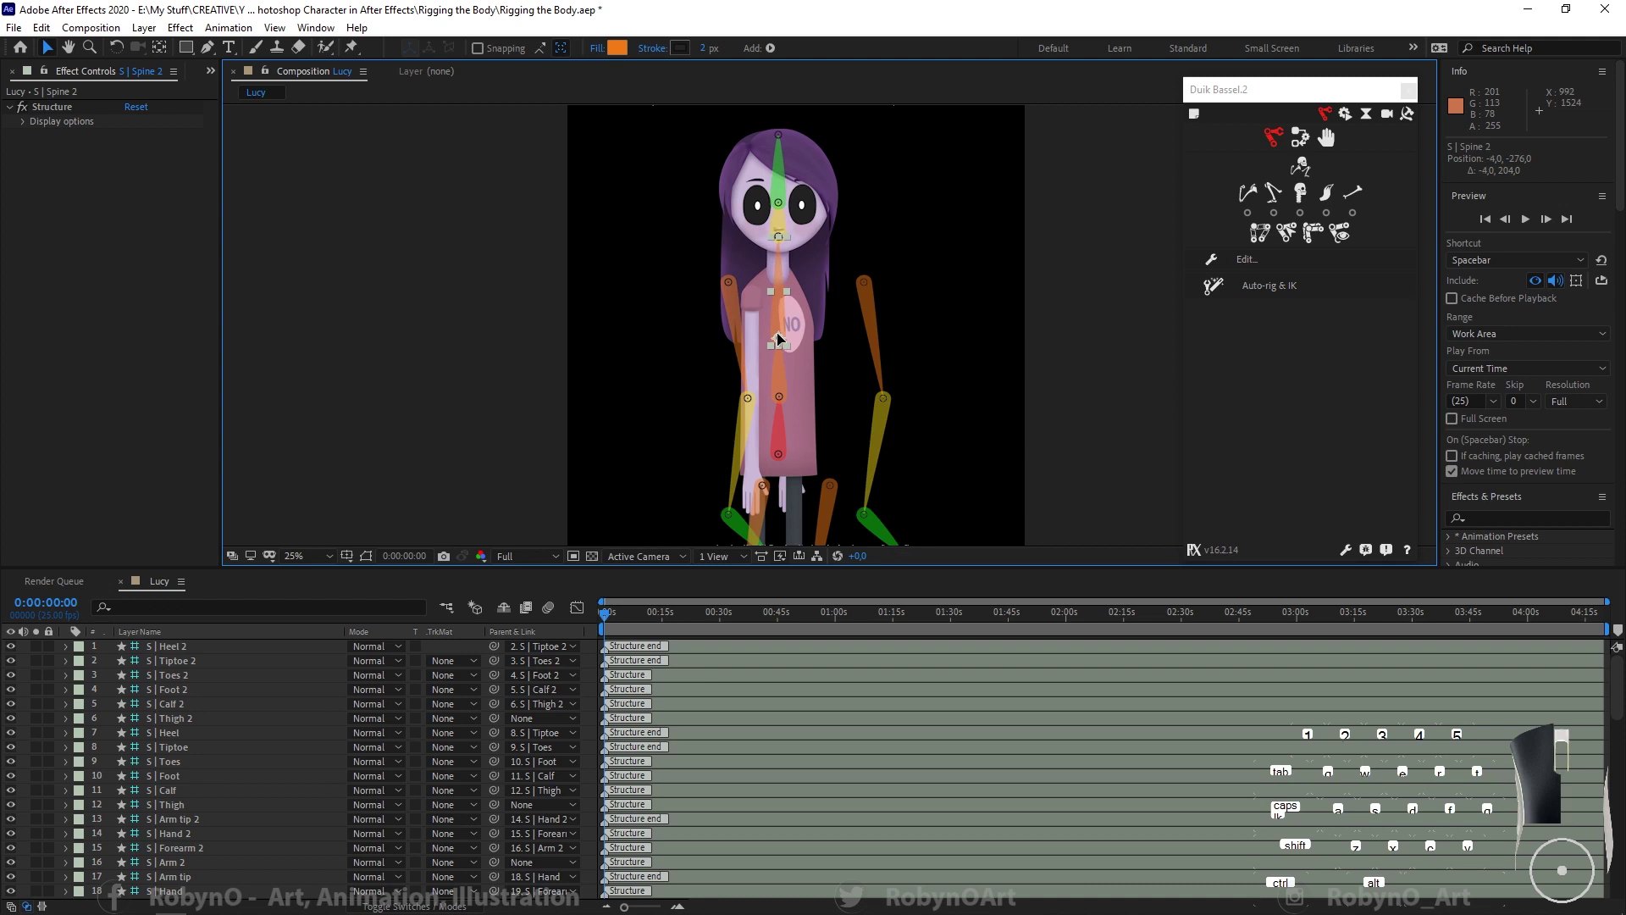
pyautogui.moveTo(780, 338); pyautogui.dragTo(779, 334)
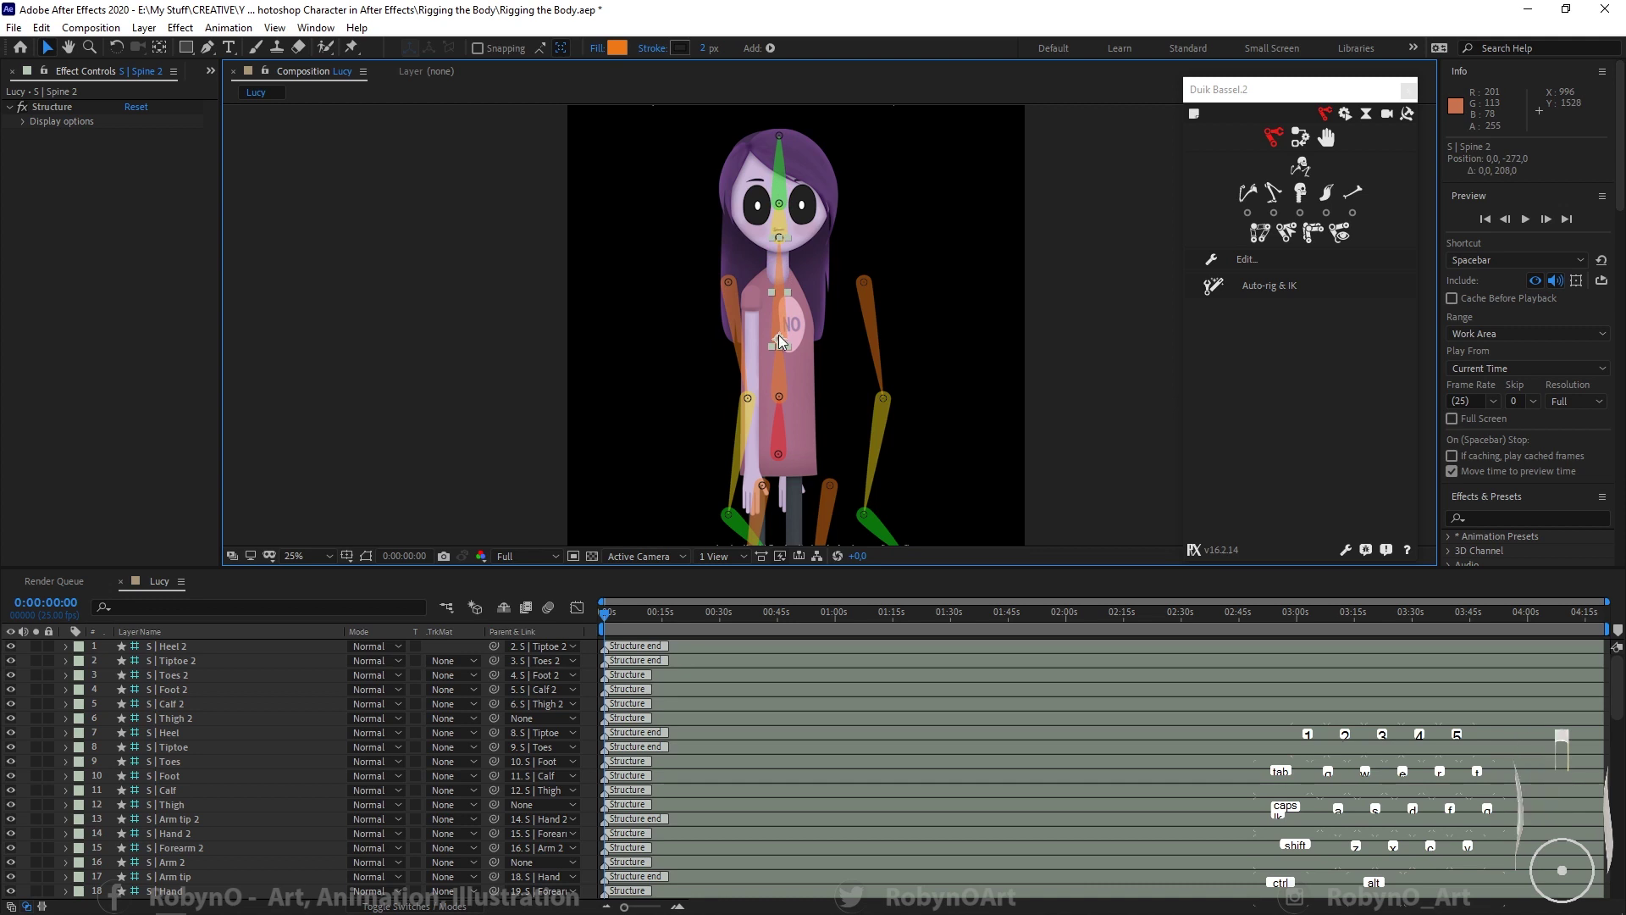
# Step: Lower the Neck structure to the base of Lucy's neck and select the Head structure
pyautogui.click(779, 220)
pyautogui.moveTo(783, 241); pyautogui.dragTo(780, 273)
pyautogui.click(780, 240)
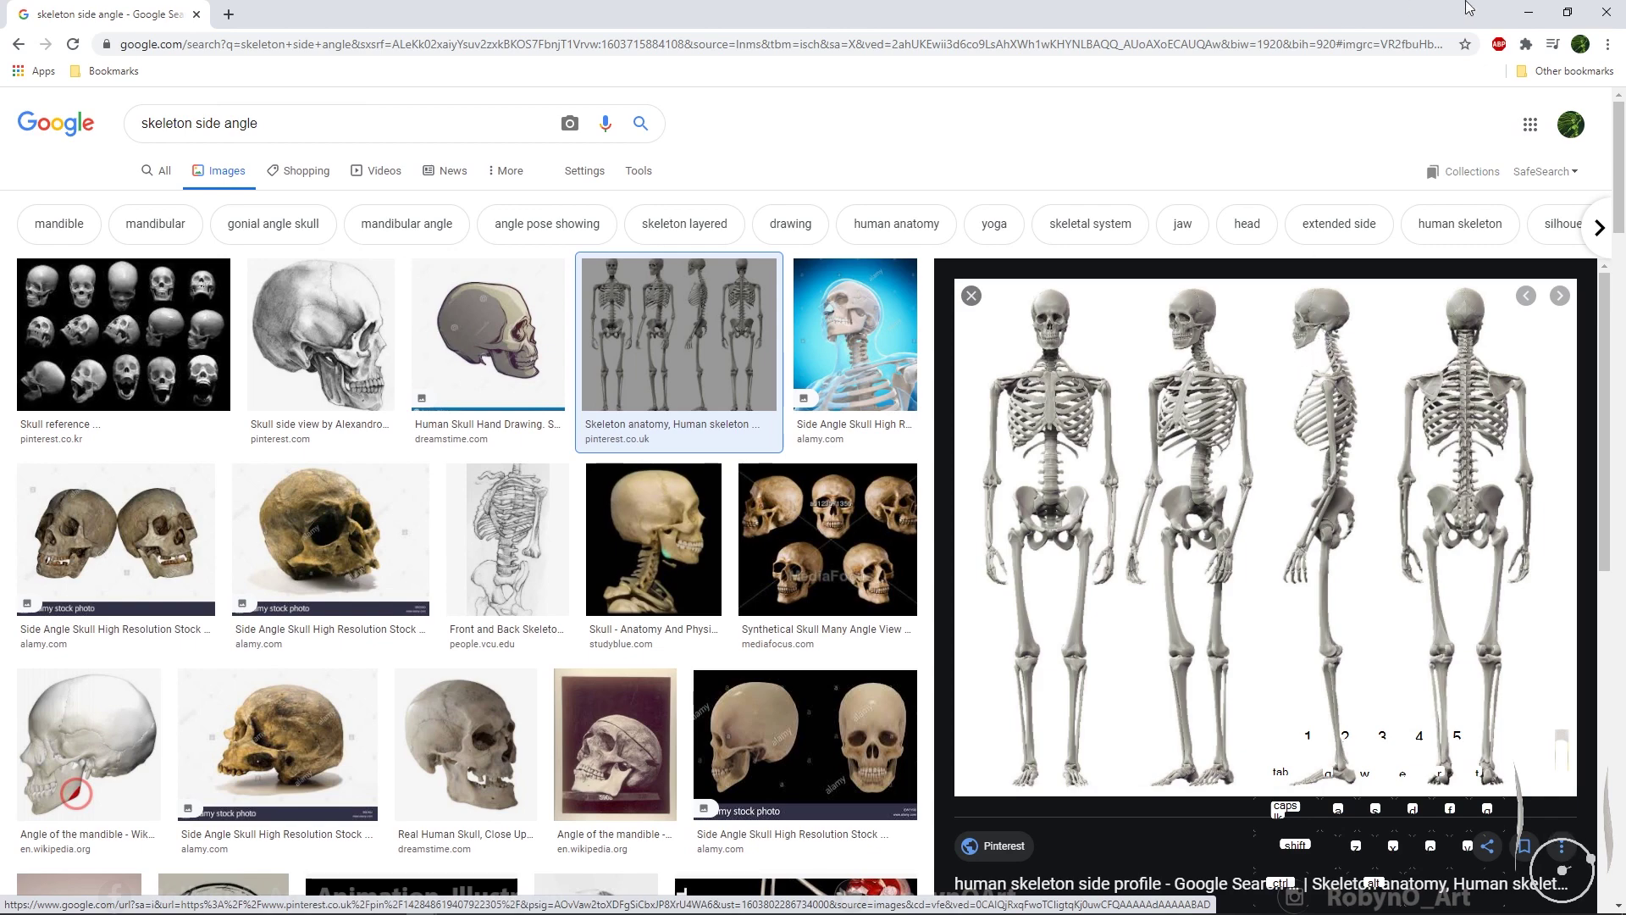
# Step: Examine the side-profile human skeleton reference image in Chrome to judge where the neck meets the skull, and return to After Effects
pyautogui.click(1566, 12)
pyautogui.moveTo(1104, 74); pyautogui.dragTo(944, 48)
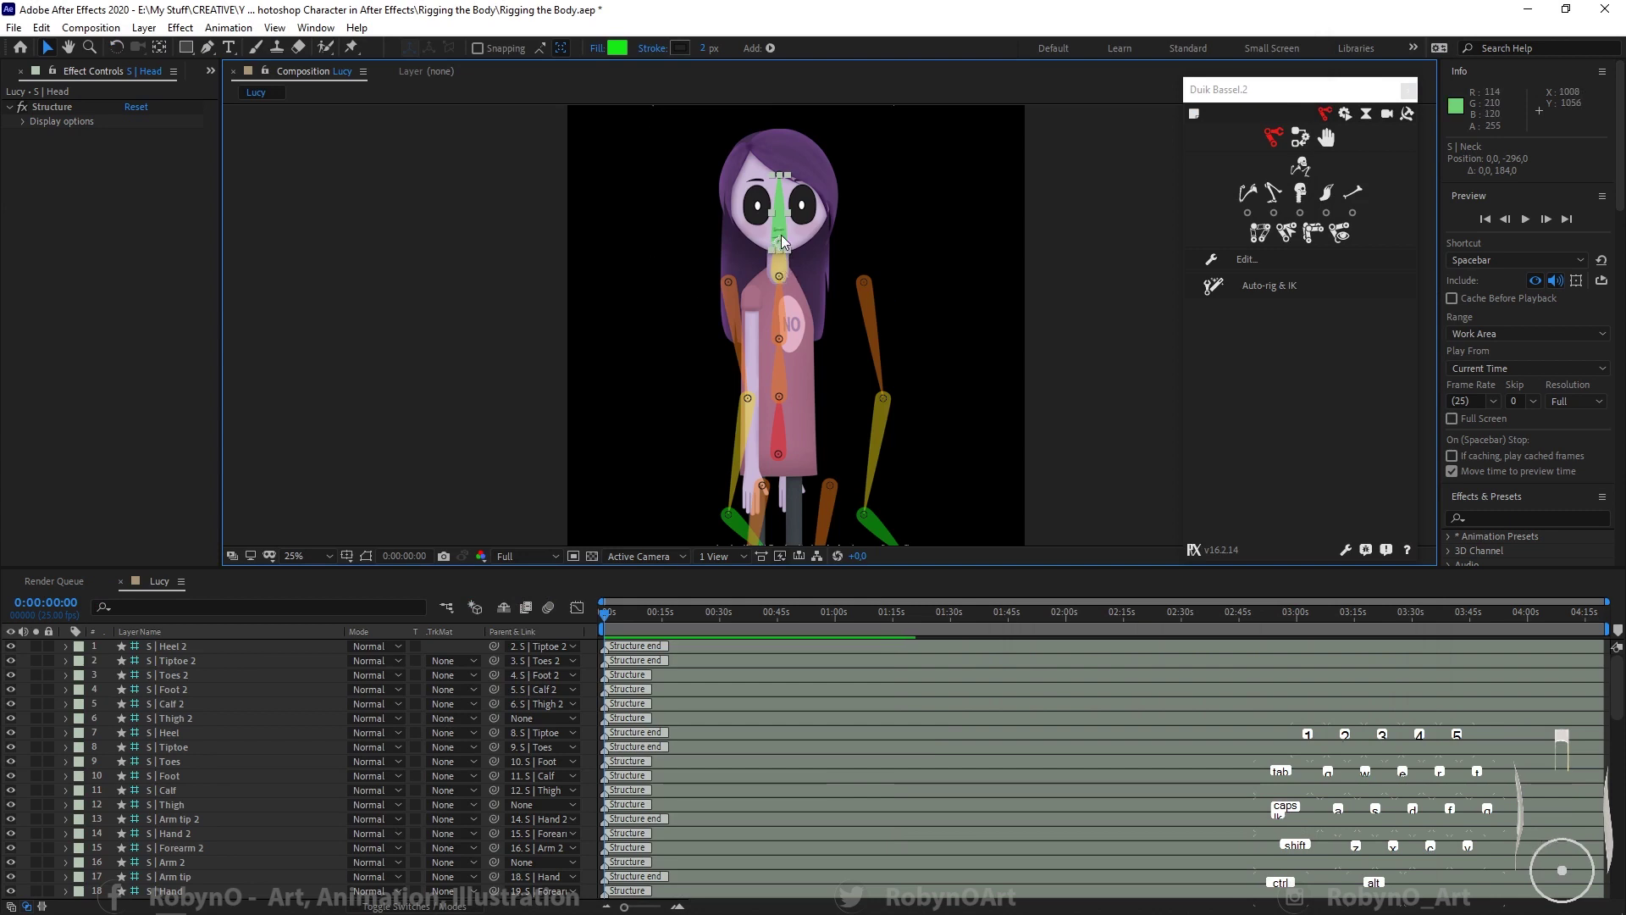
pyautogui.moveTo(413, 892)
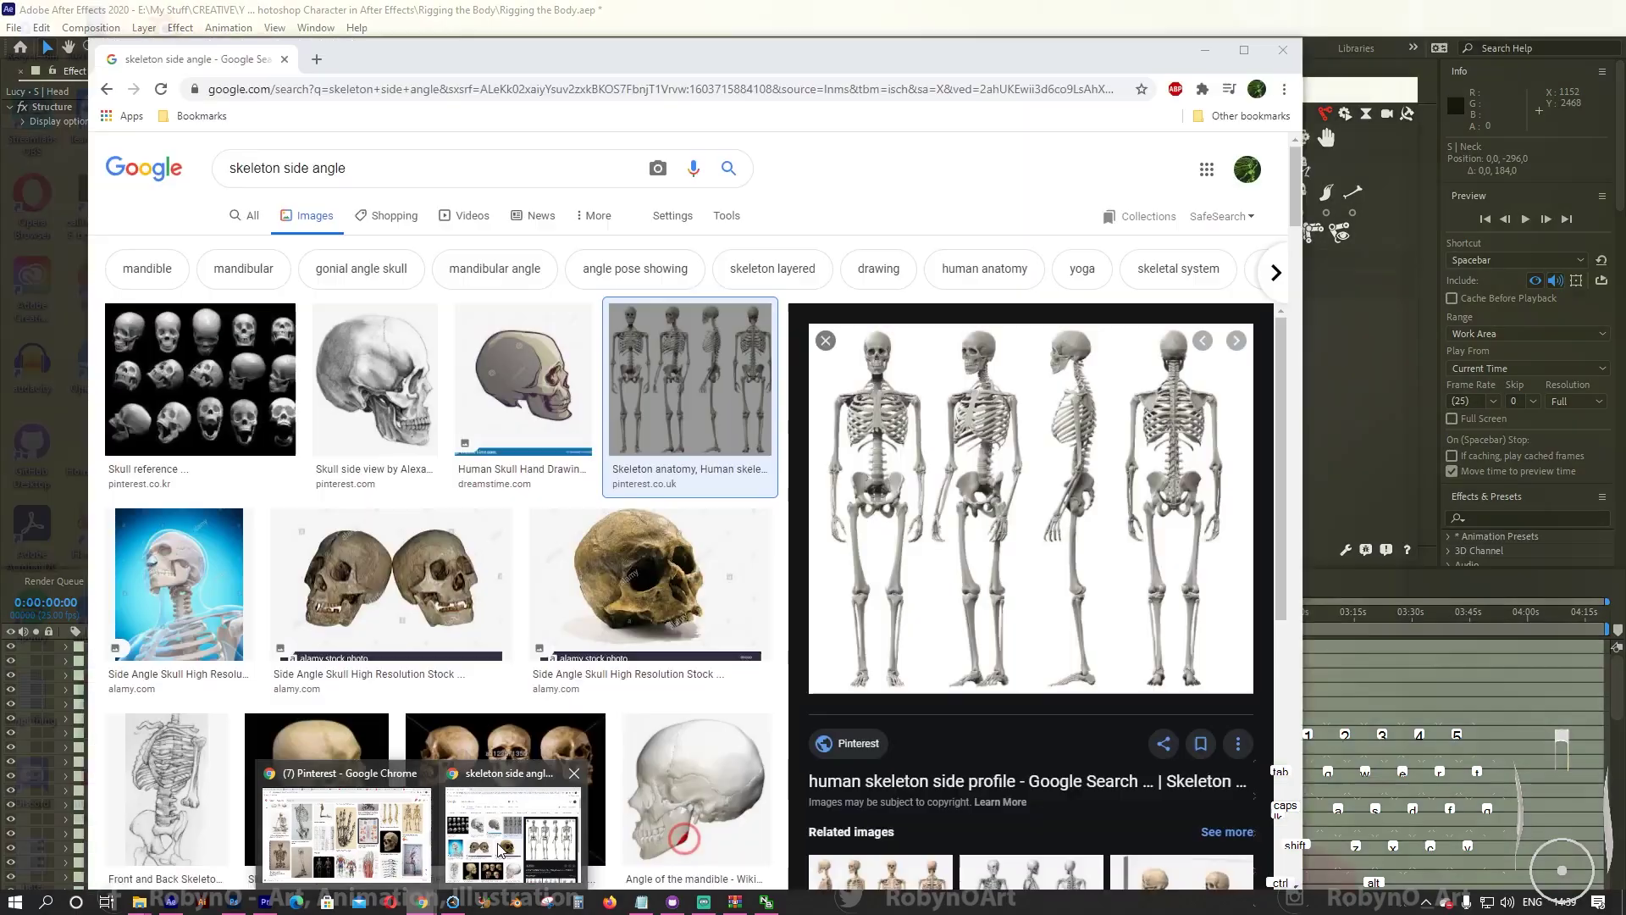
pyautogui.click(500, 846)
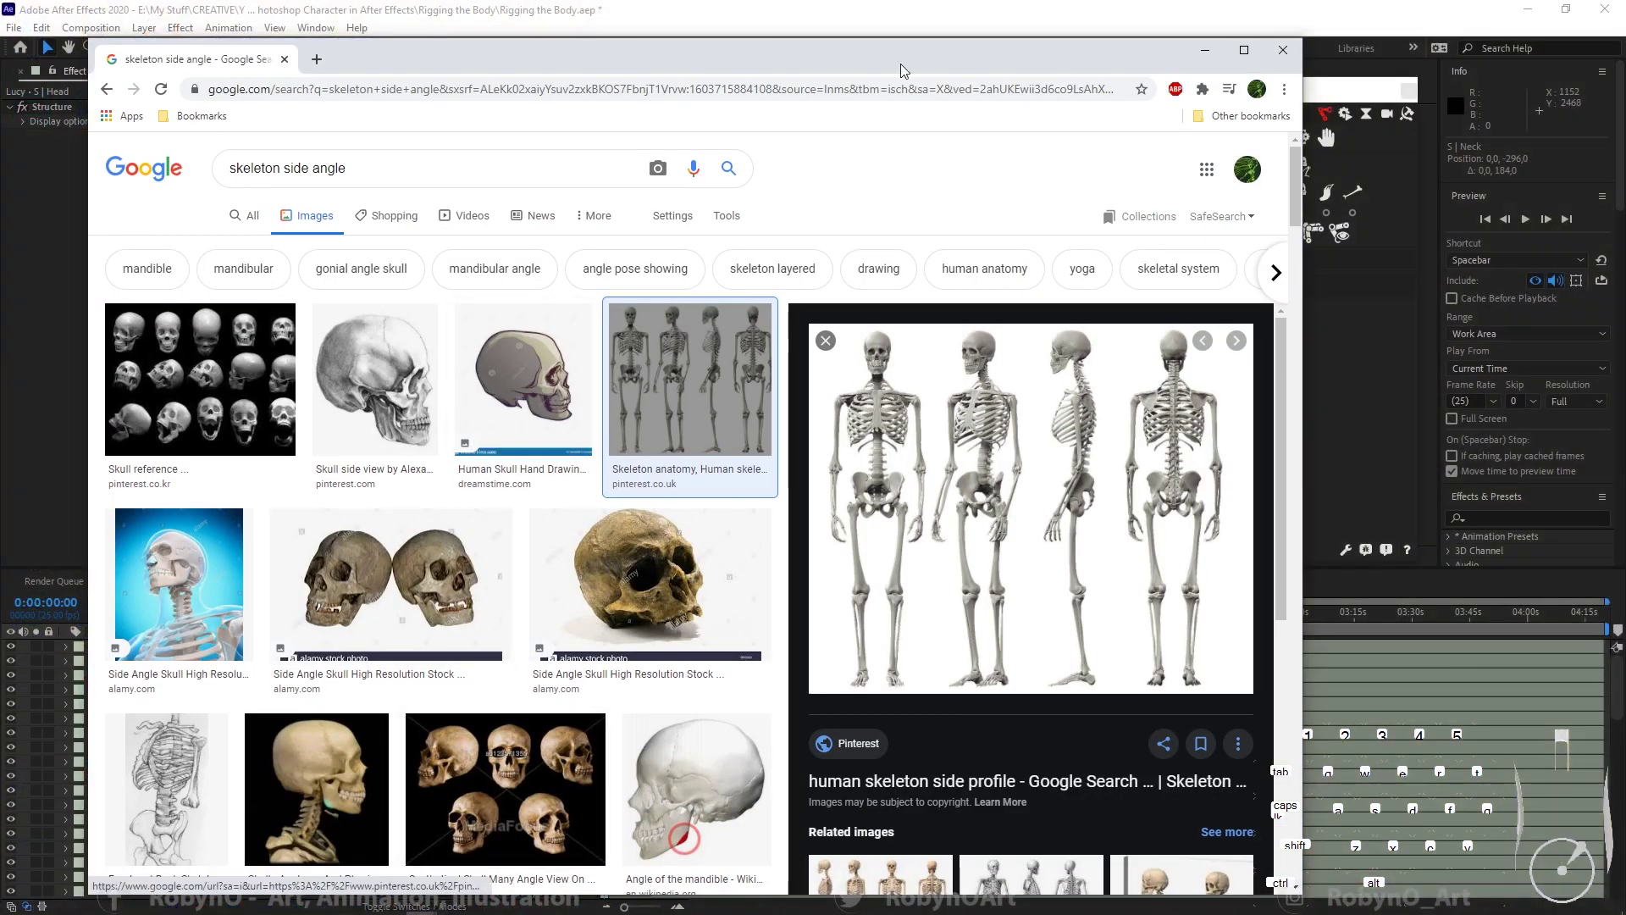
pyautogui.moveTo(880, 64); pyautogui.dragTo(887, 40)
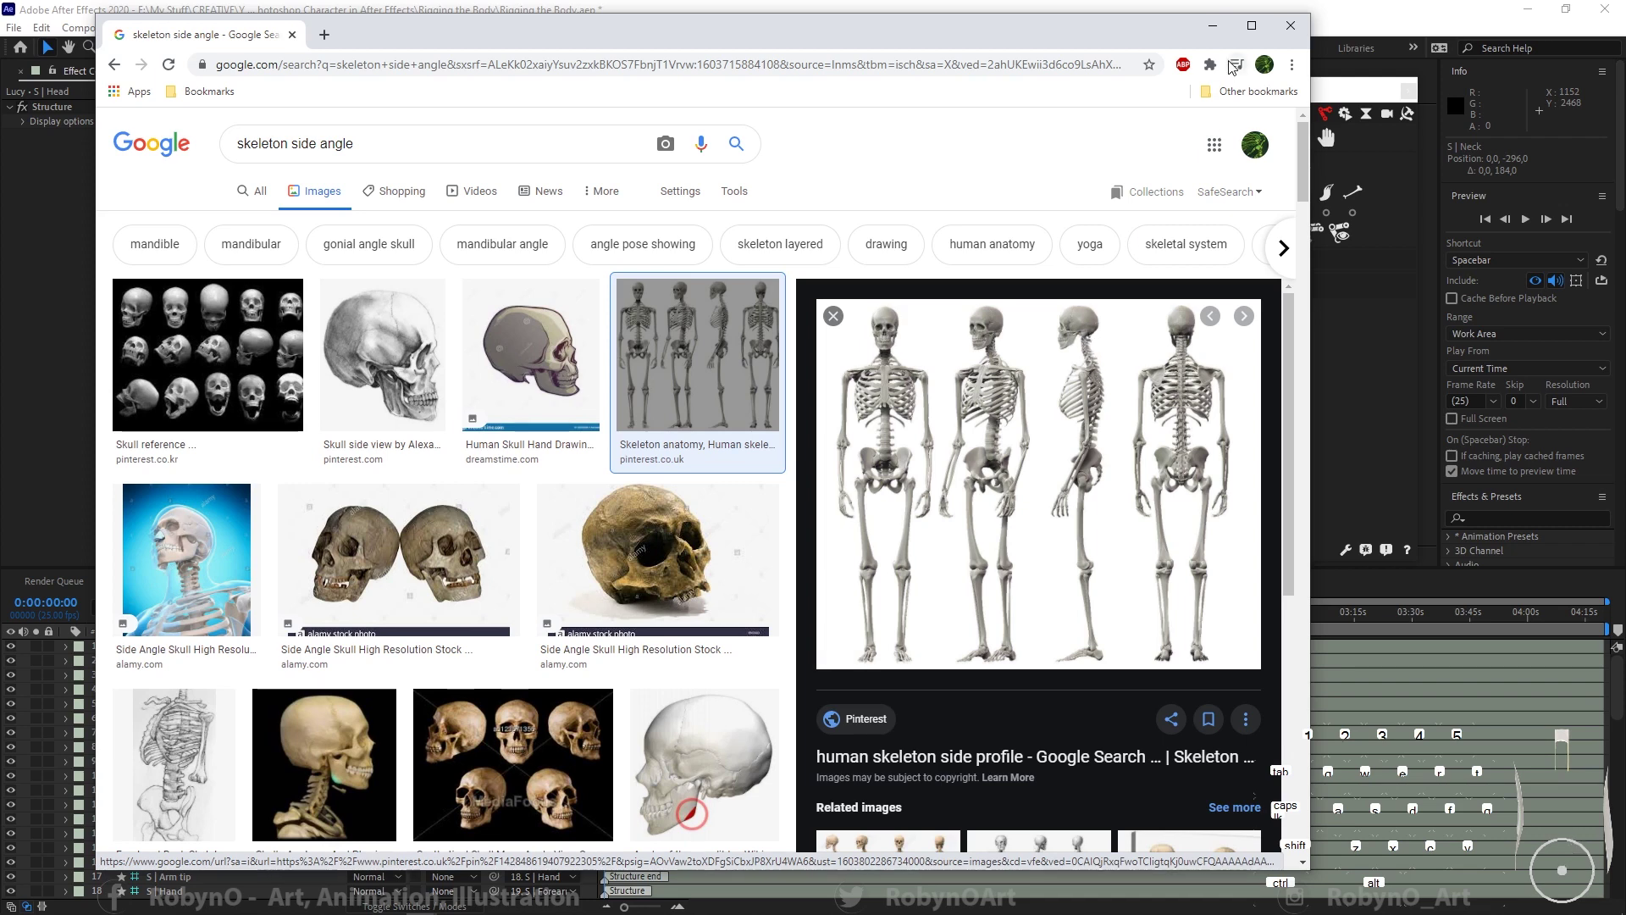
pyautogui.click(1213, 25)
# Step: Raise the Head structure to the level of Lucy's nose and the Spine tip to the top of her head
pyautogui.moveTo(792, 269); pyautogui.dragTo(825, 400)
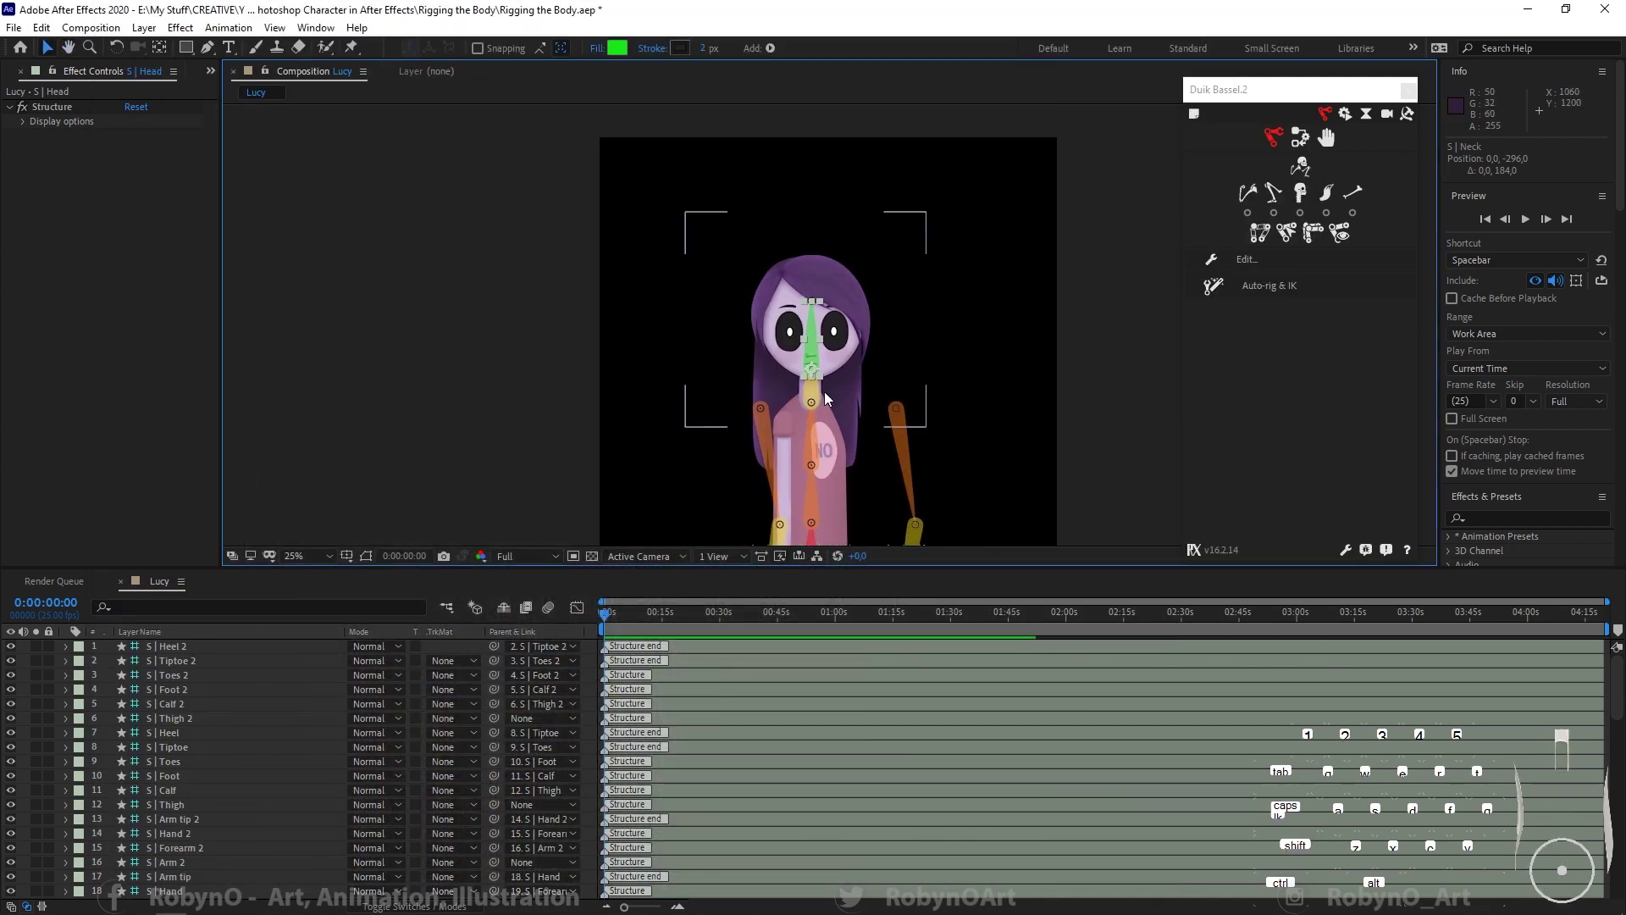
pyautogui.scroll(4, 836, 393)
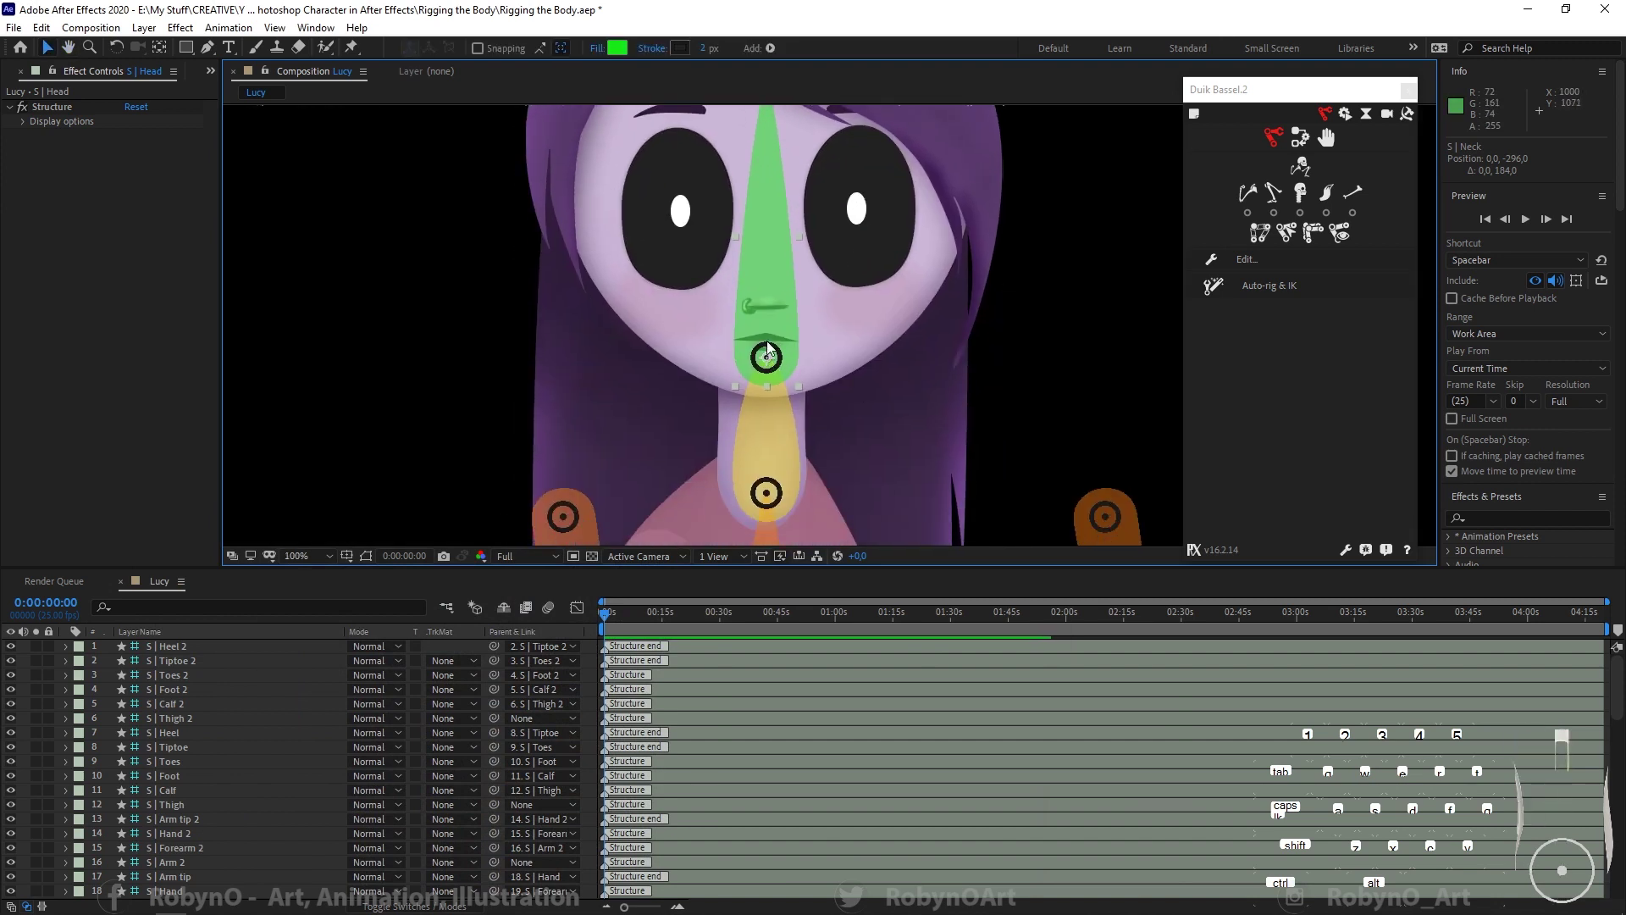
pyautogui.moveTo(764, 357); pyautogui.dragTo(766, 305)
pyautogui.scroll(-2, 871, 396)
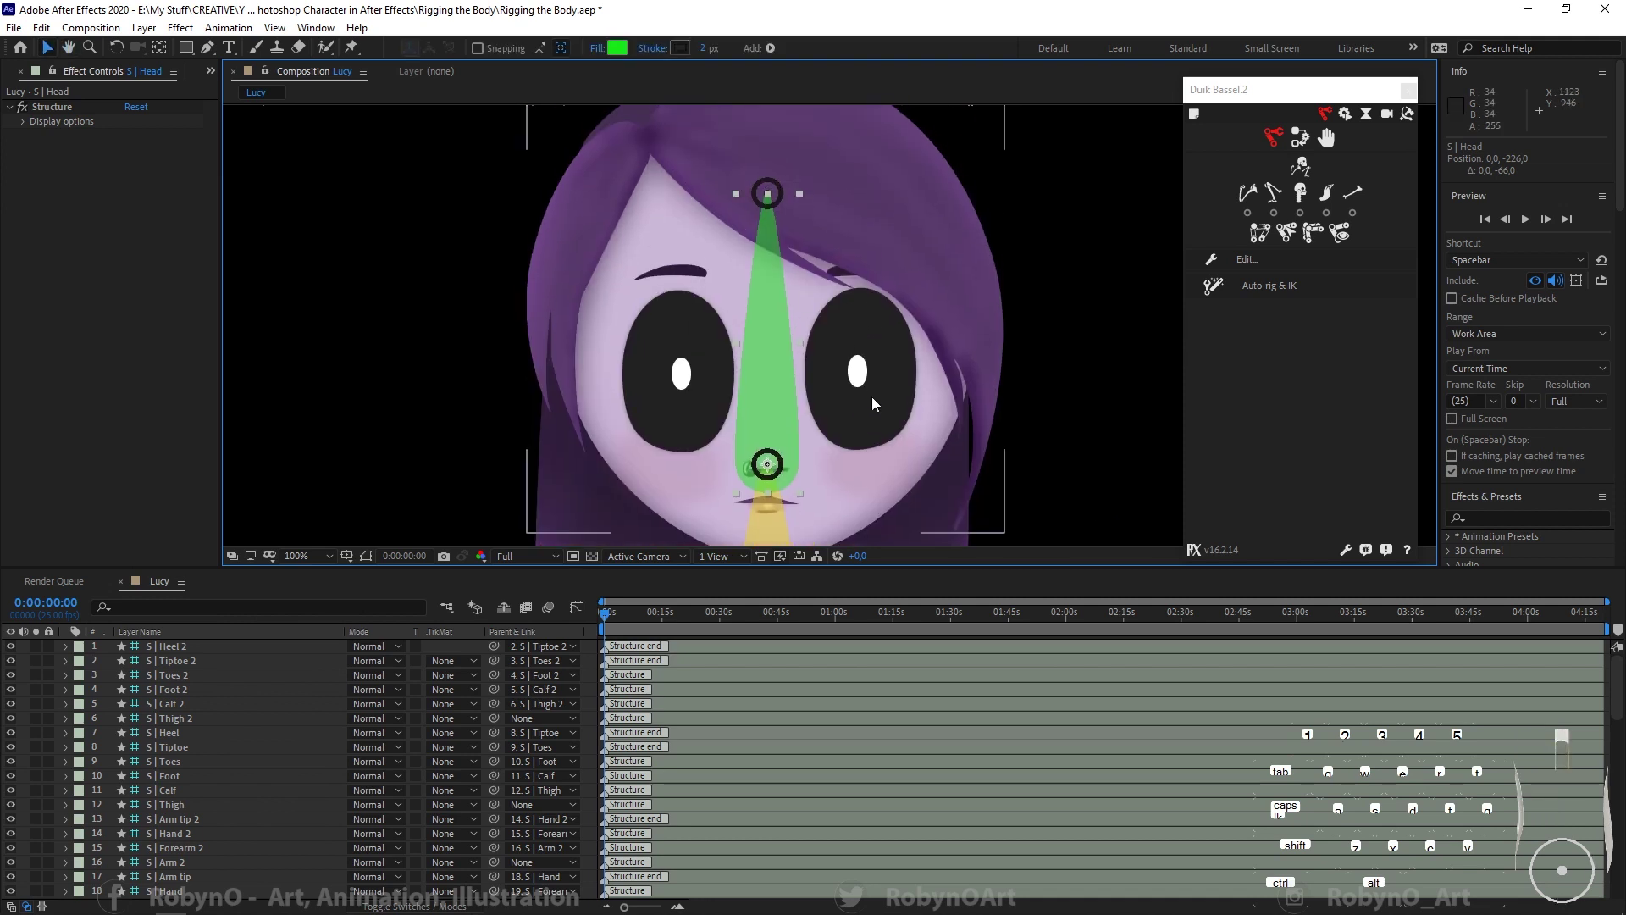
pyautogui.click(796, 252)
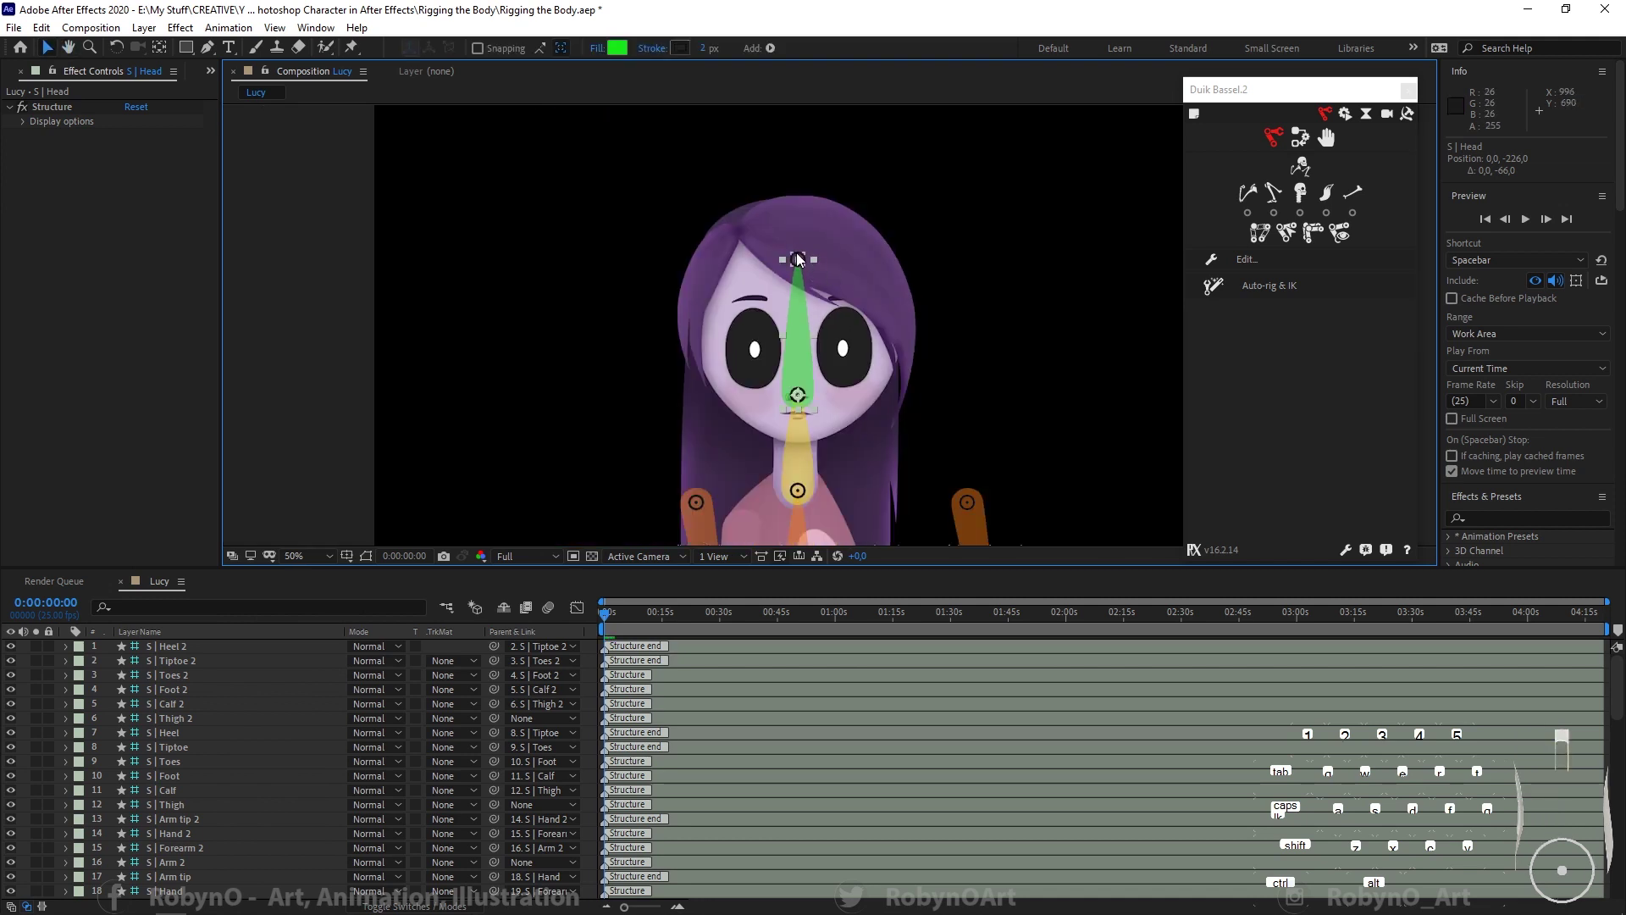
pyautogui.moveTo(798, 254); pyautogui.dragTo(799, 202)
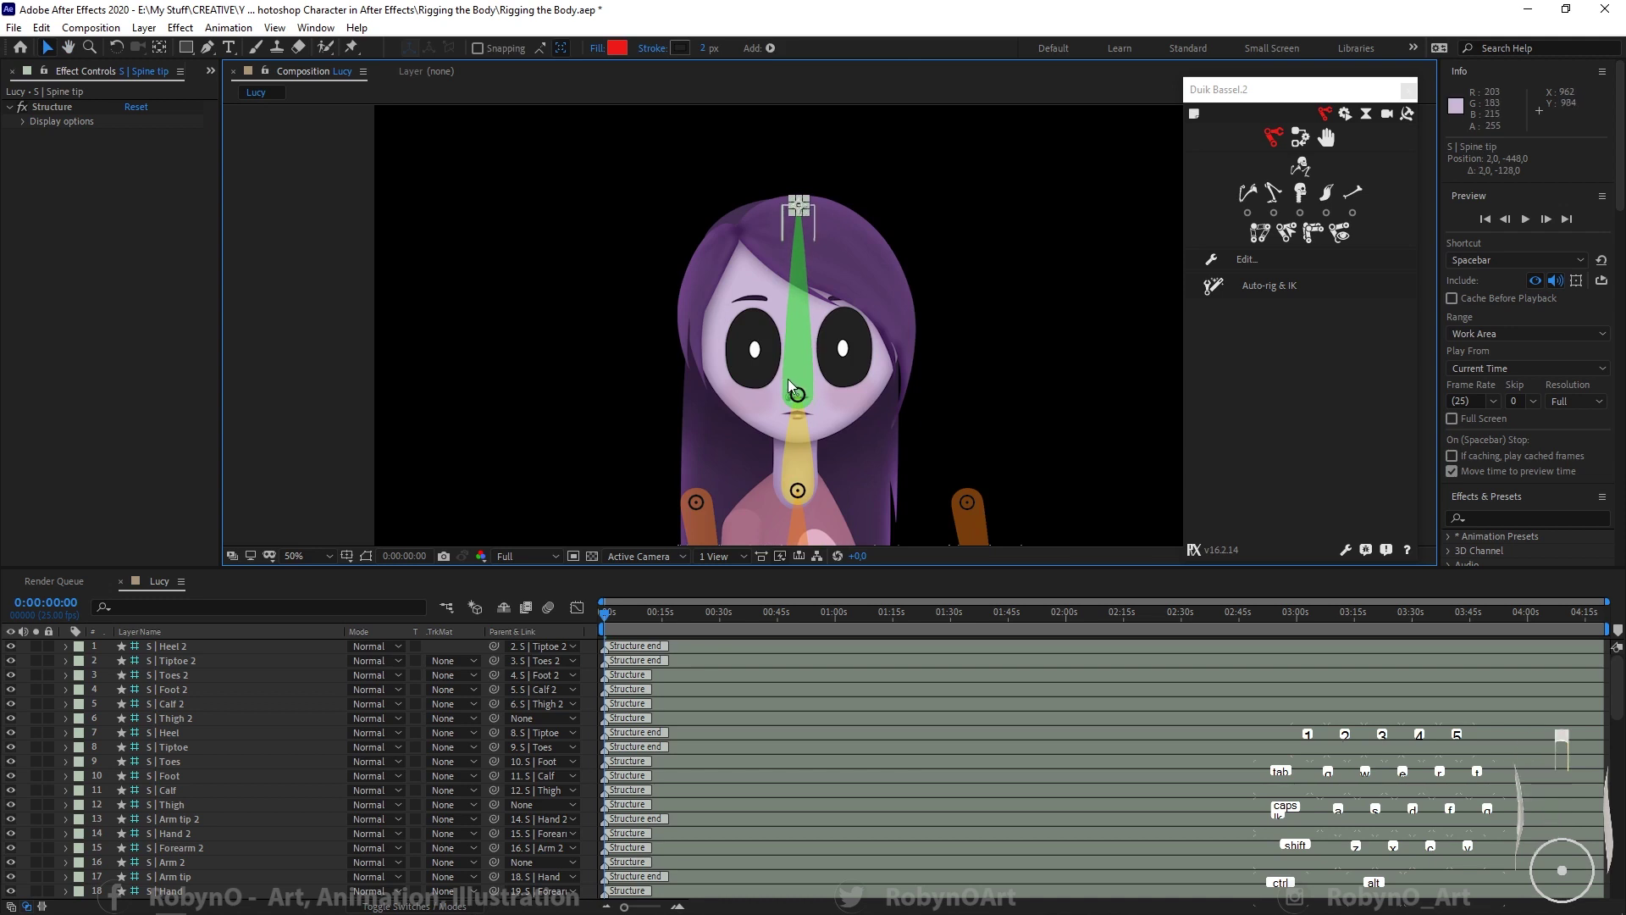
pyautogui.scroll(-6, 788, 379)
pyautogui.scroll(4, 798, 408)
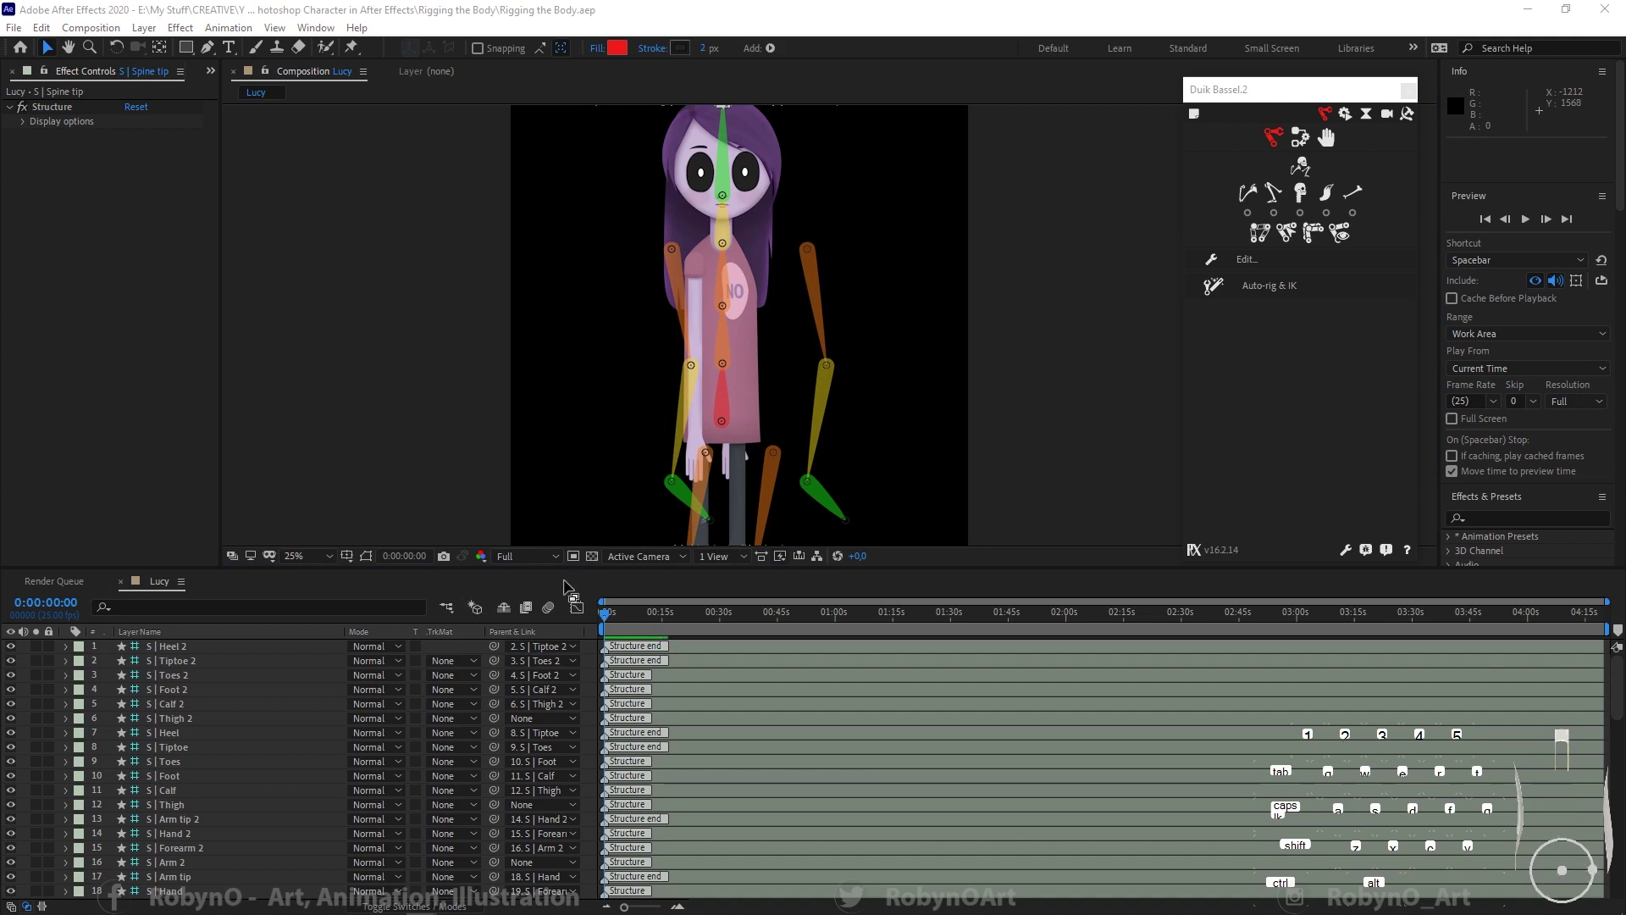
pyautogui.press('h')
pyautogui.moveTo(844, 303); pyautogui.dragTo(854, 371)
pyautogui.press('v')
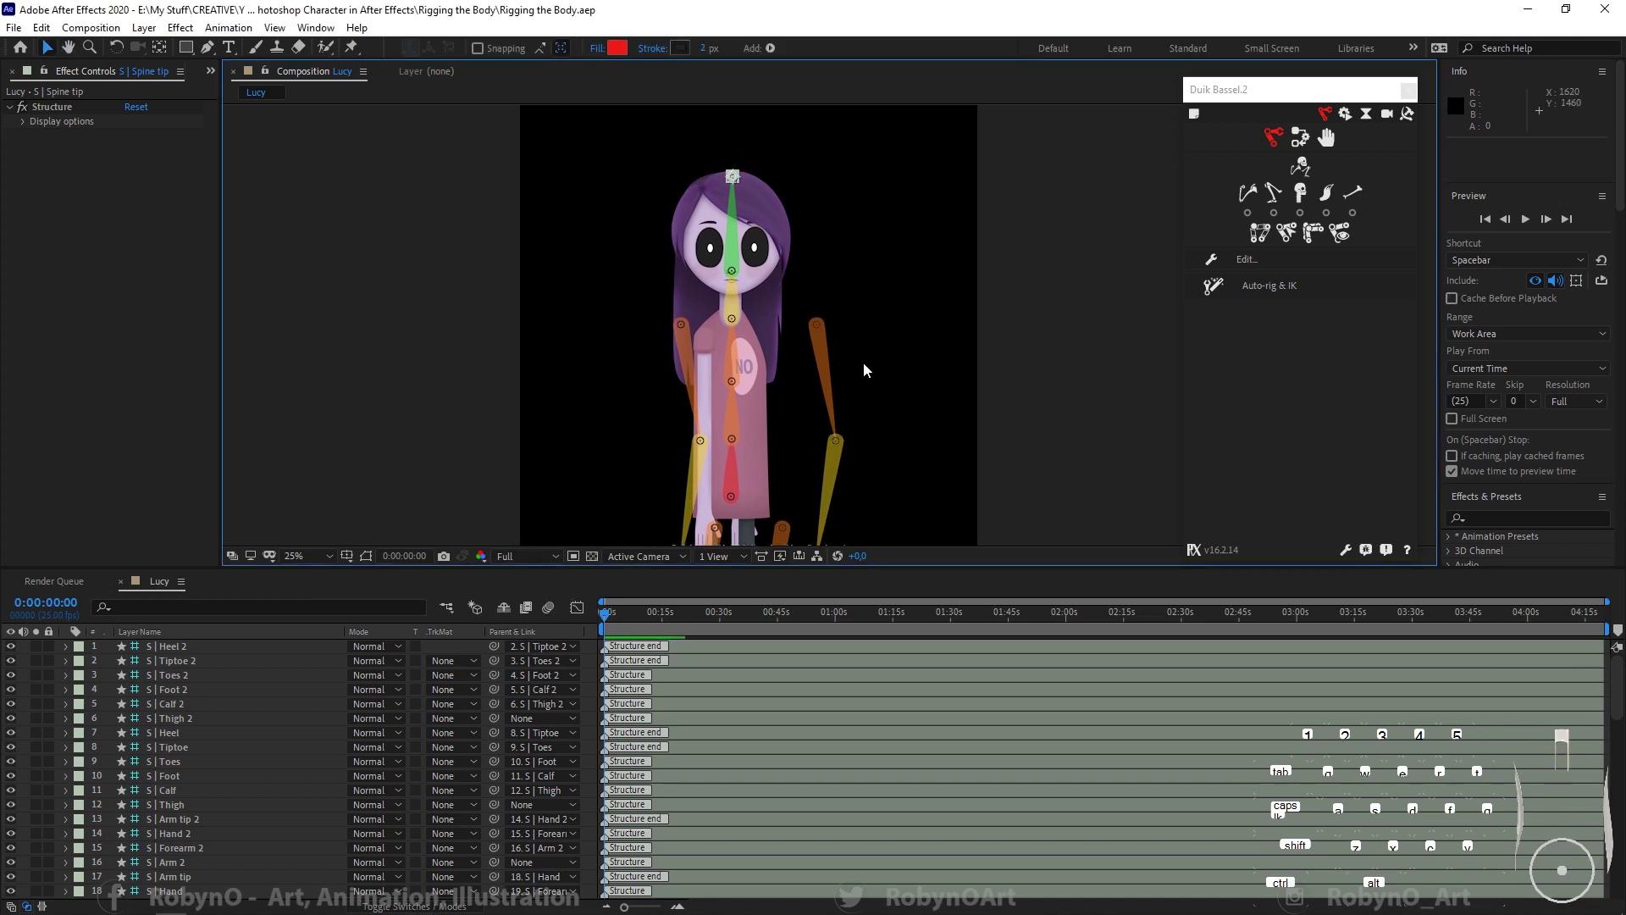
pyautogui.click(827, 389)
pyautogui.scroll(-1, 811, 364)
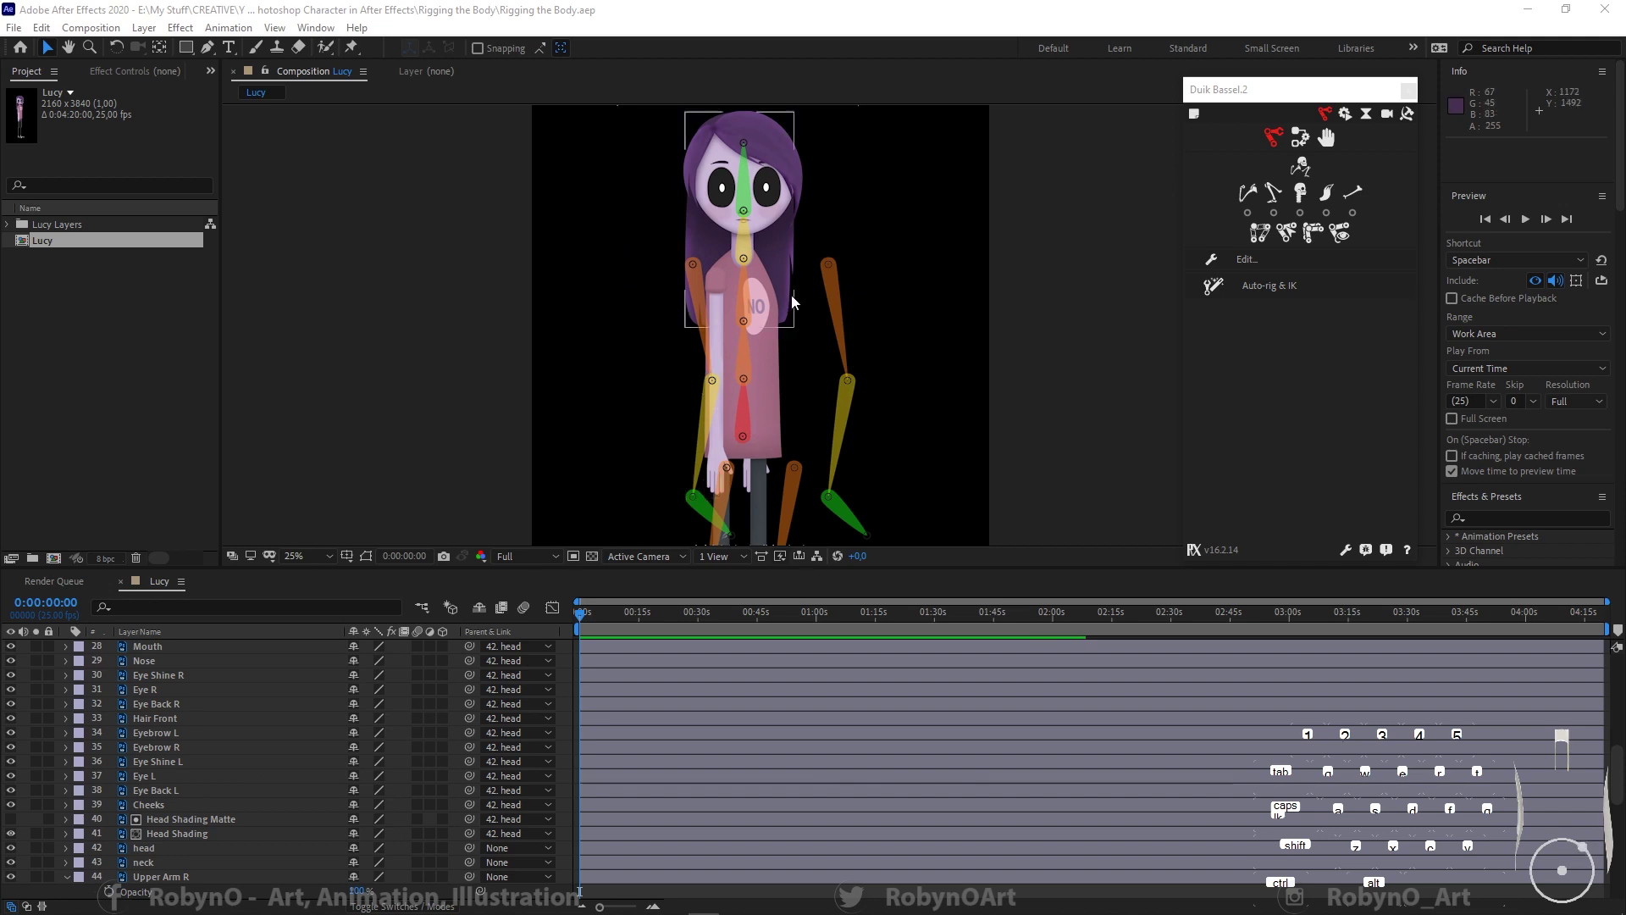
# Step: Collapse the Upper Arm R layer's properties and move the ForeArm R layer directly beneath Upper Arm R
pyautogui.scroll(-2, 157, 825)
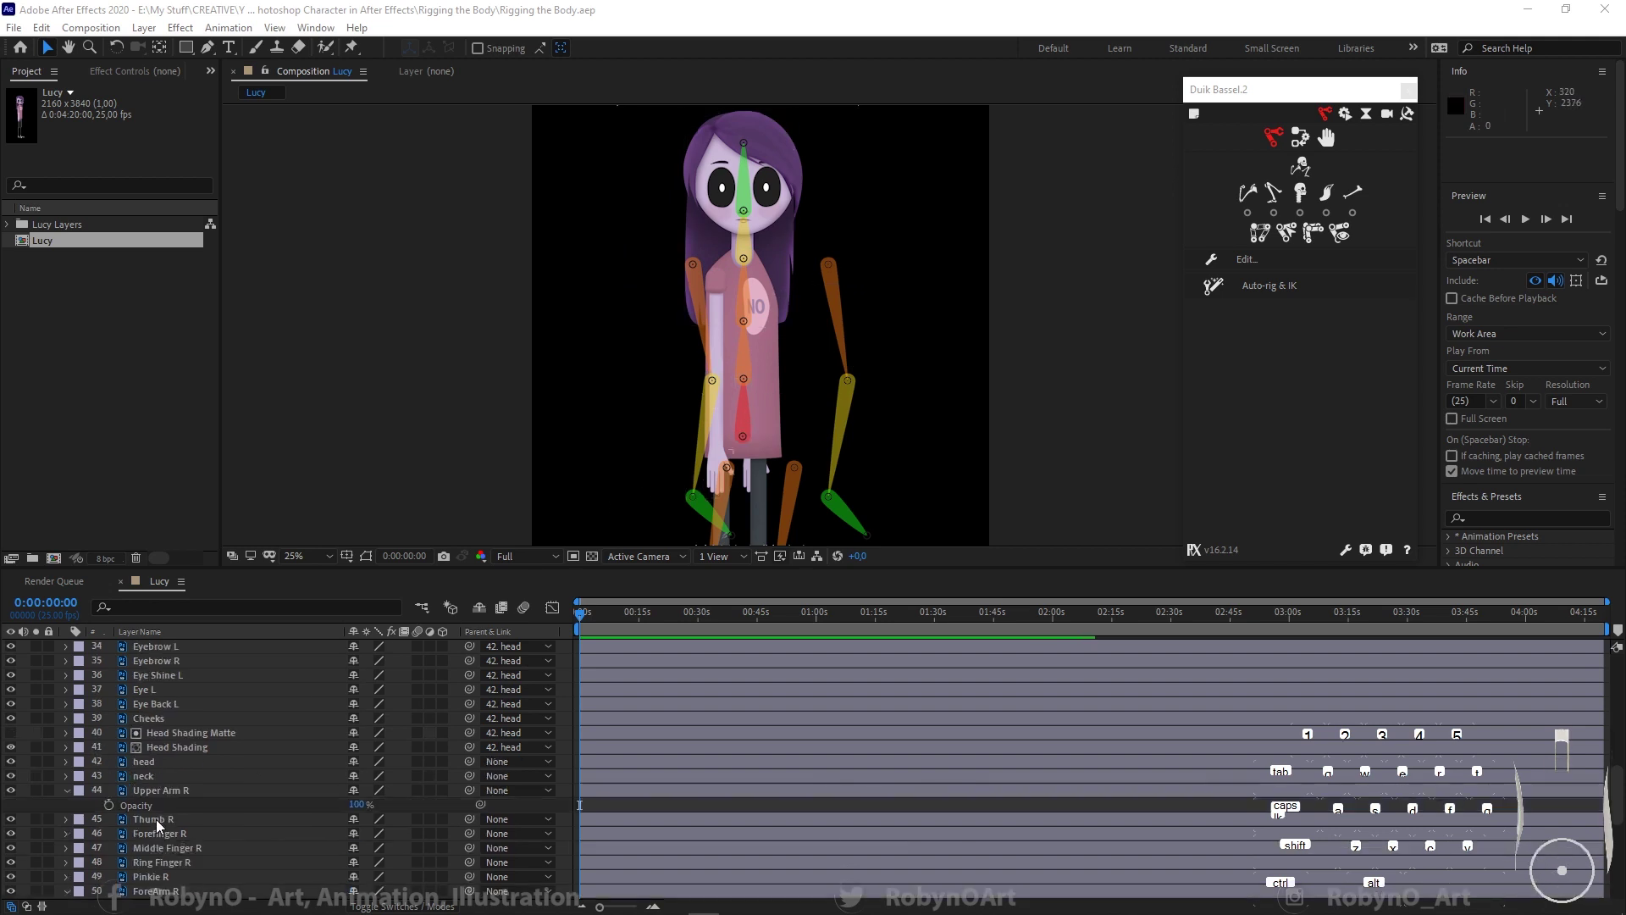
pyautogui.click(66, 791)
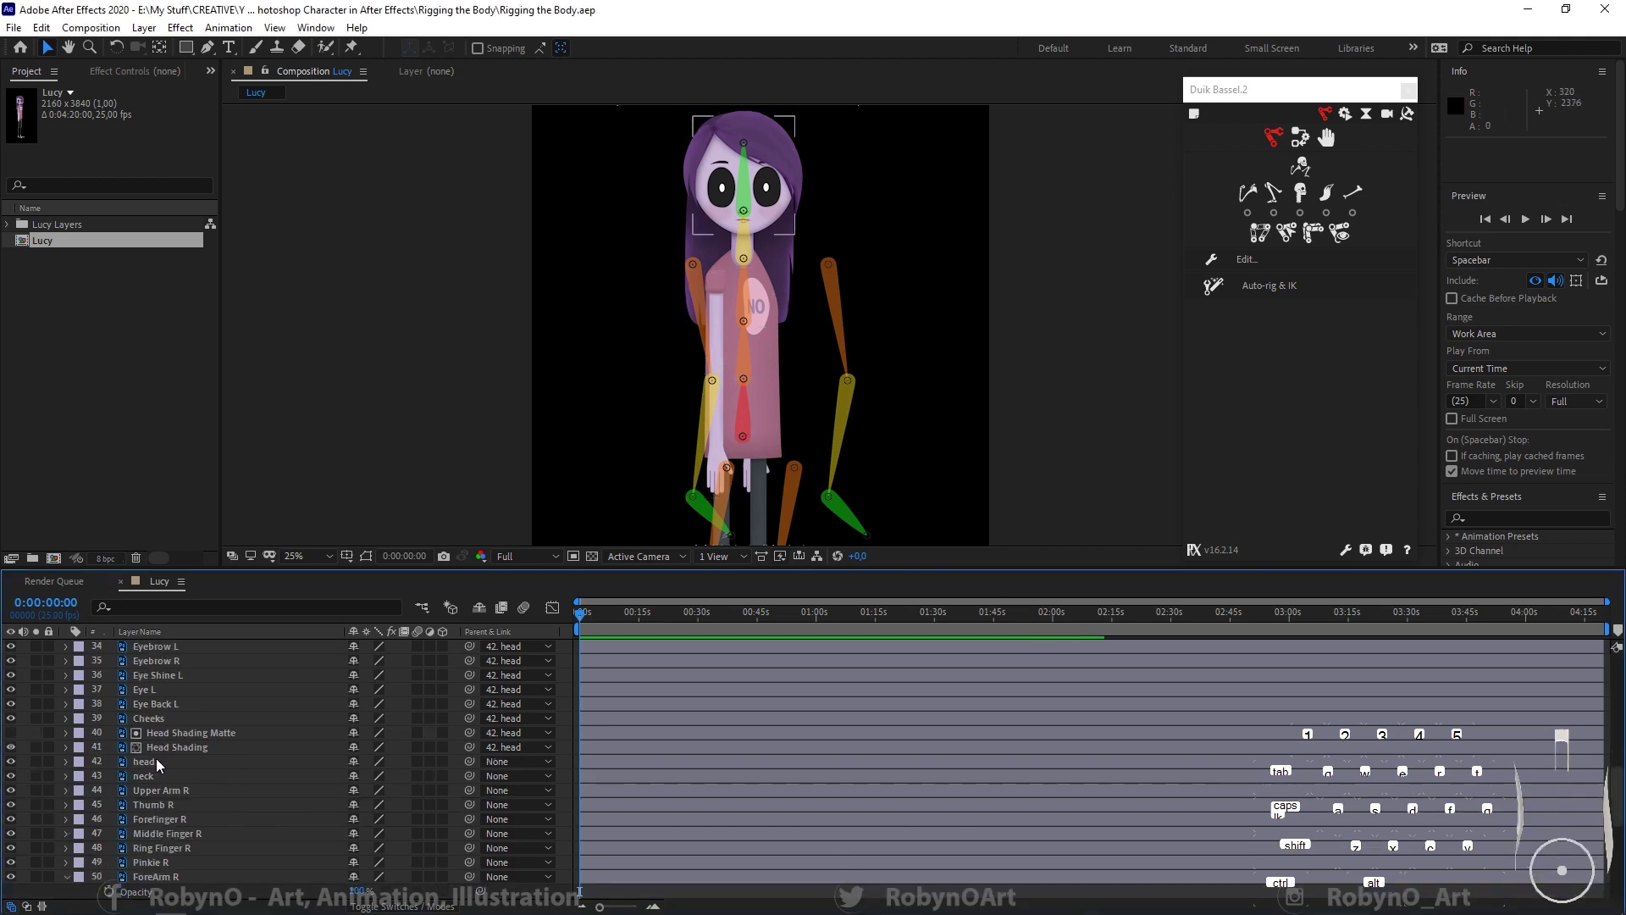
pyautogui.scroll(-2, 237, 724)
pyautogui.click(169, 704)
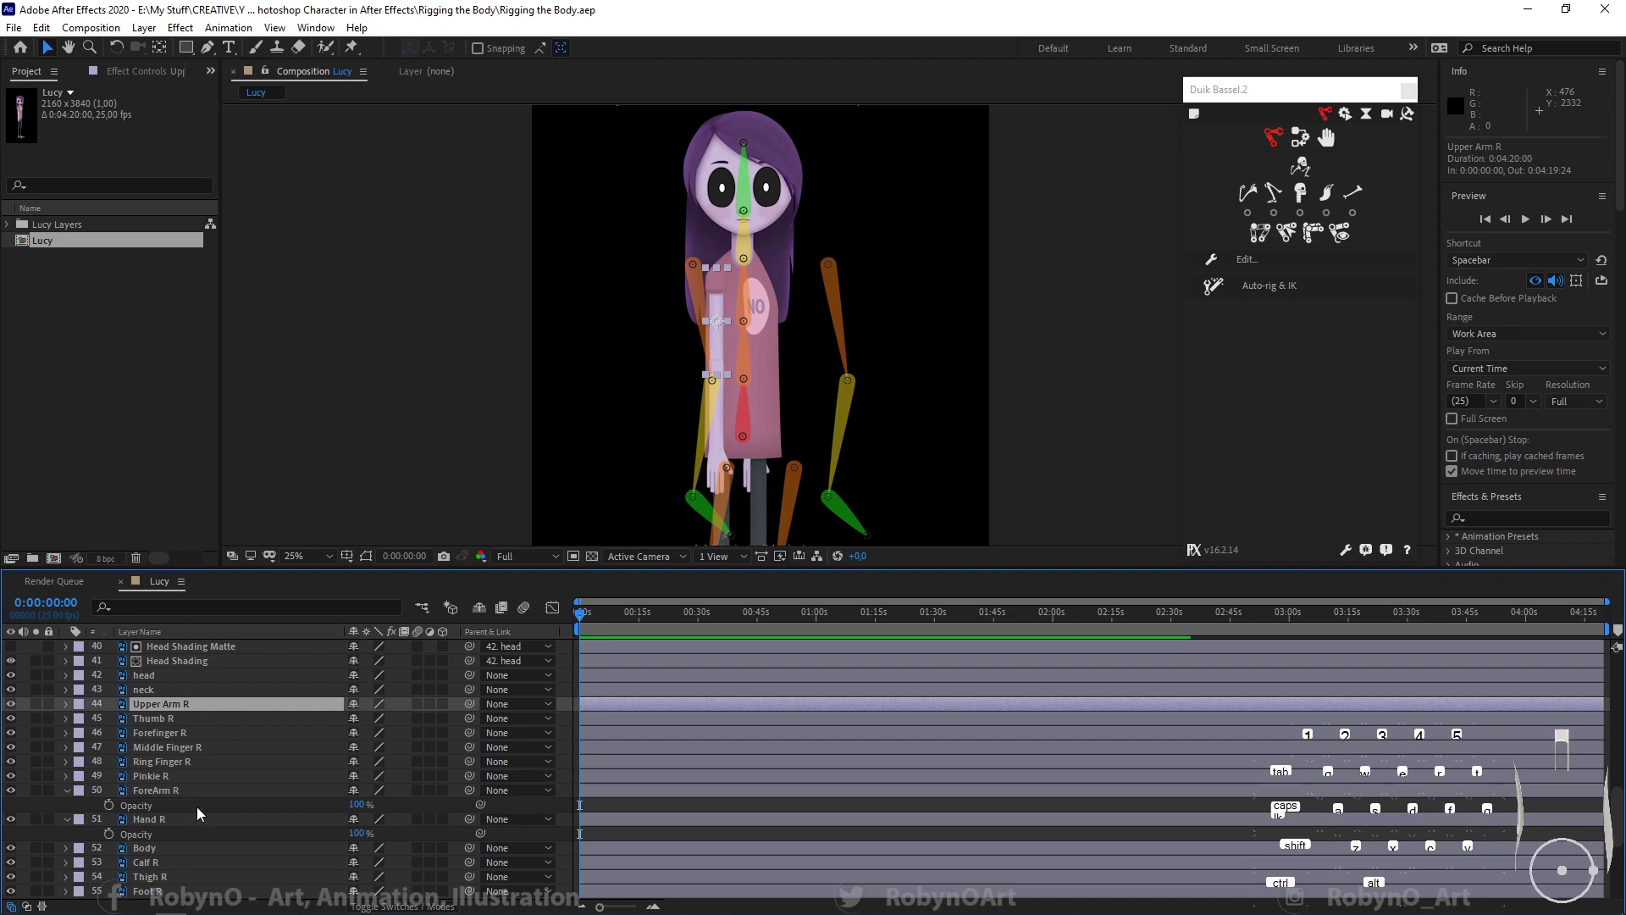
pyautogui.scroll(1, 191, 825)
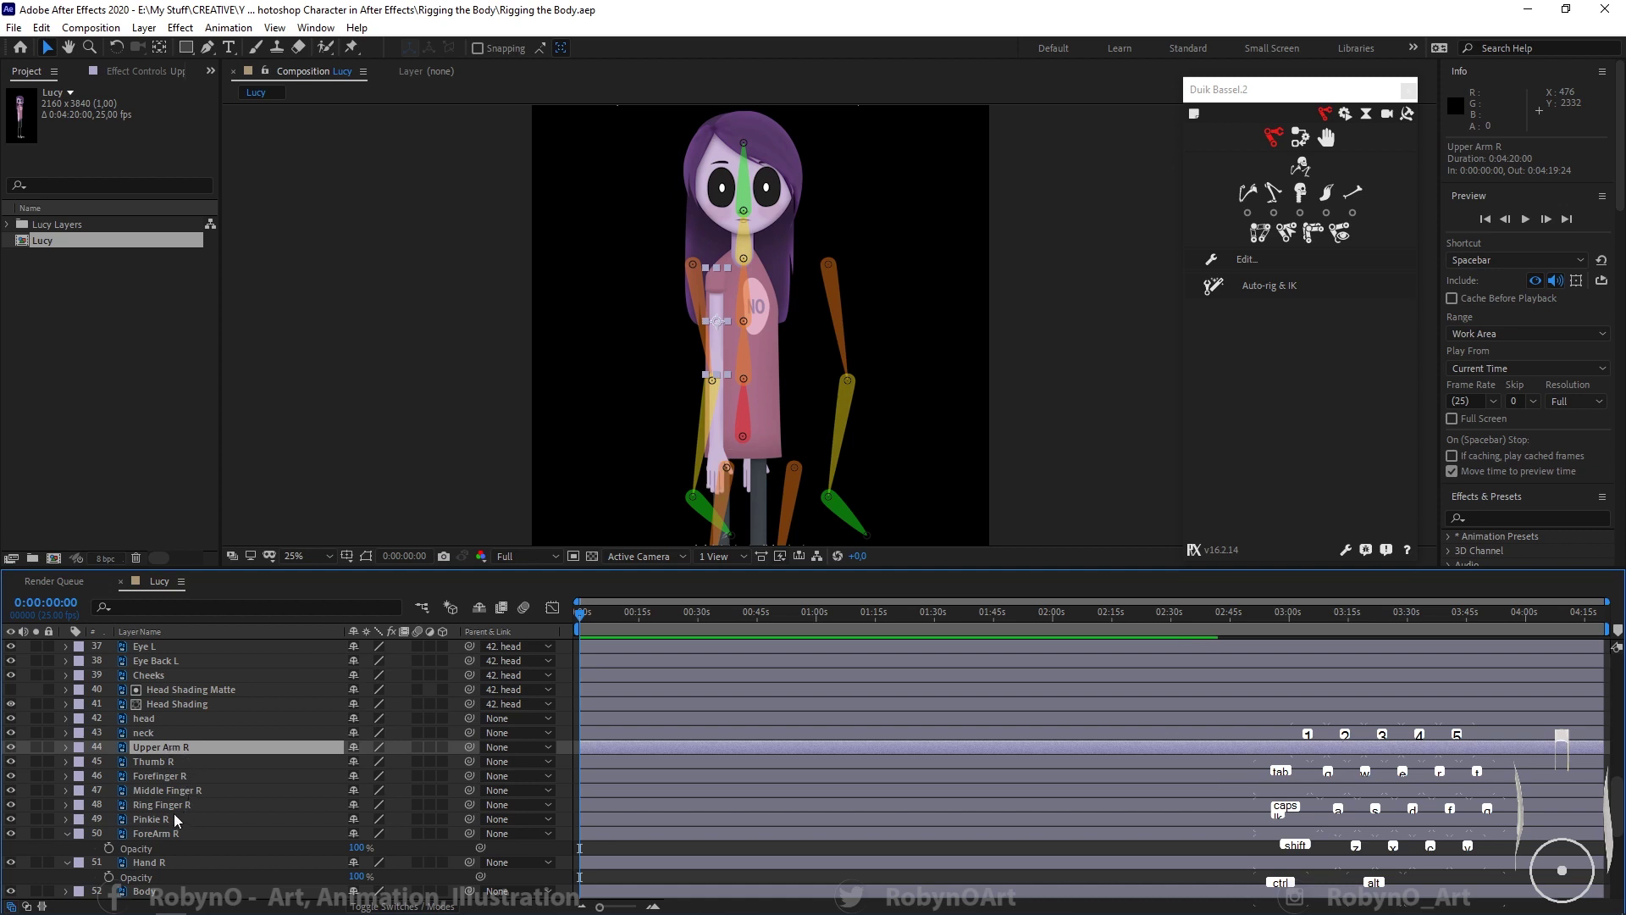
pyautogui.moveTo(170, 833); pyautogui.dragTo(208, 757)
# Step: Set the opacity to 50% for the layers from Upper Arm R through Hand R plus Hand L, Upper Arm L and ForeArm L
pyautogui.click(193, 747)
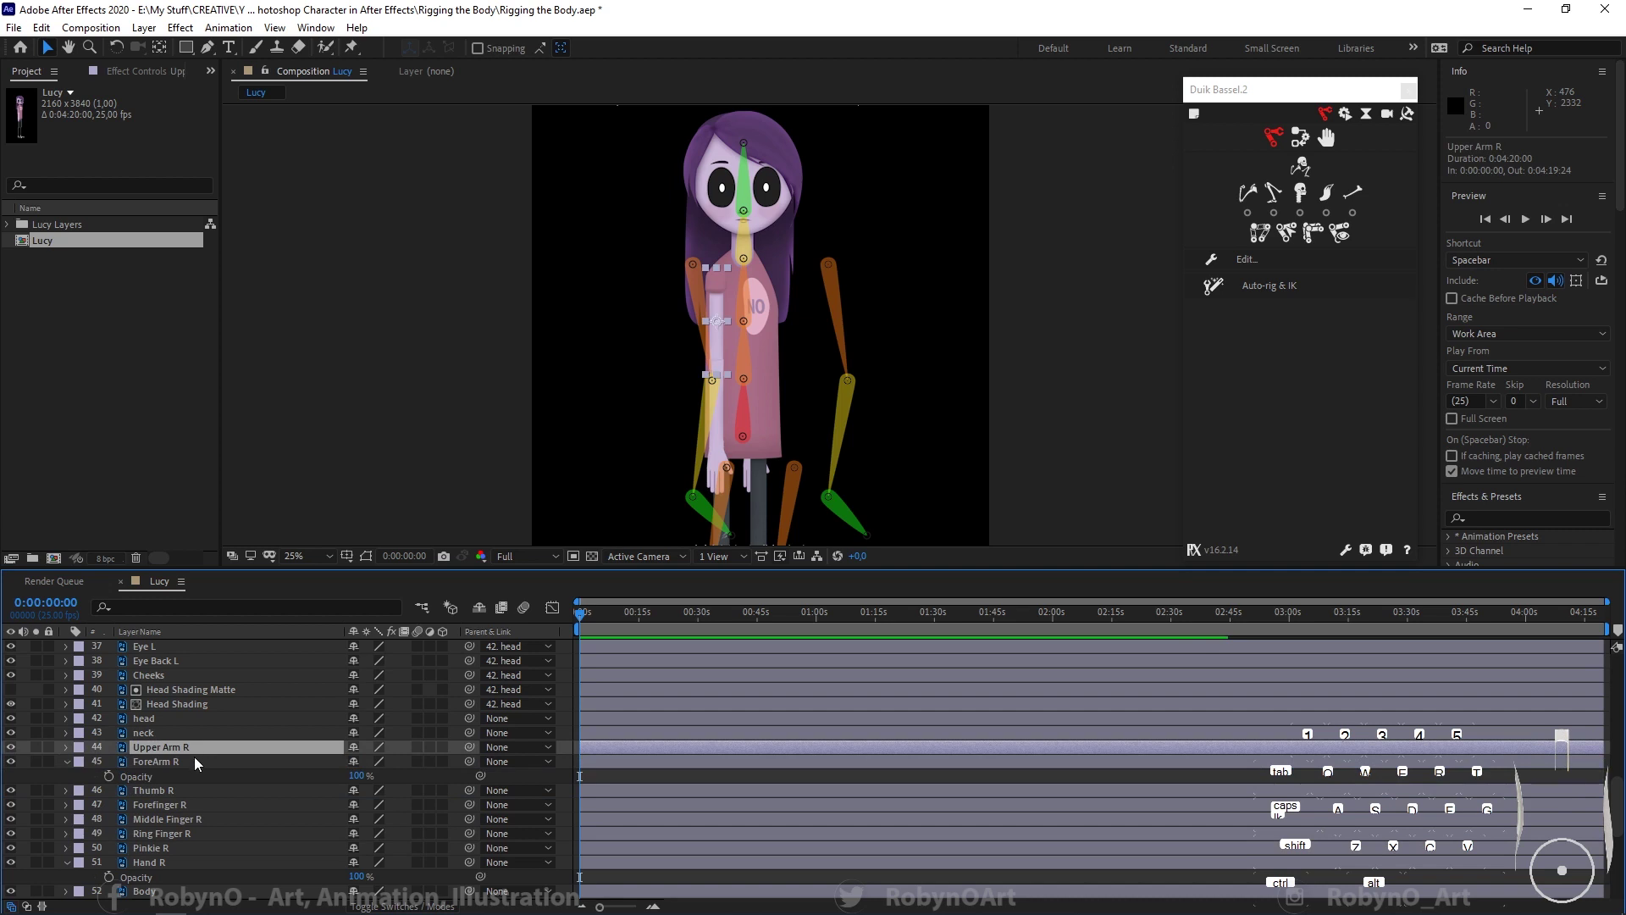
pyautogui.keyDown('shift'); pyautogui.click(195, 756); pyautogui.keyUp('shift')
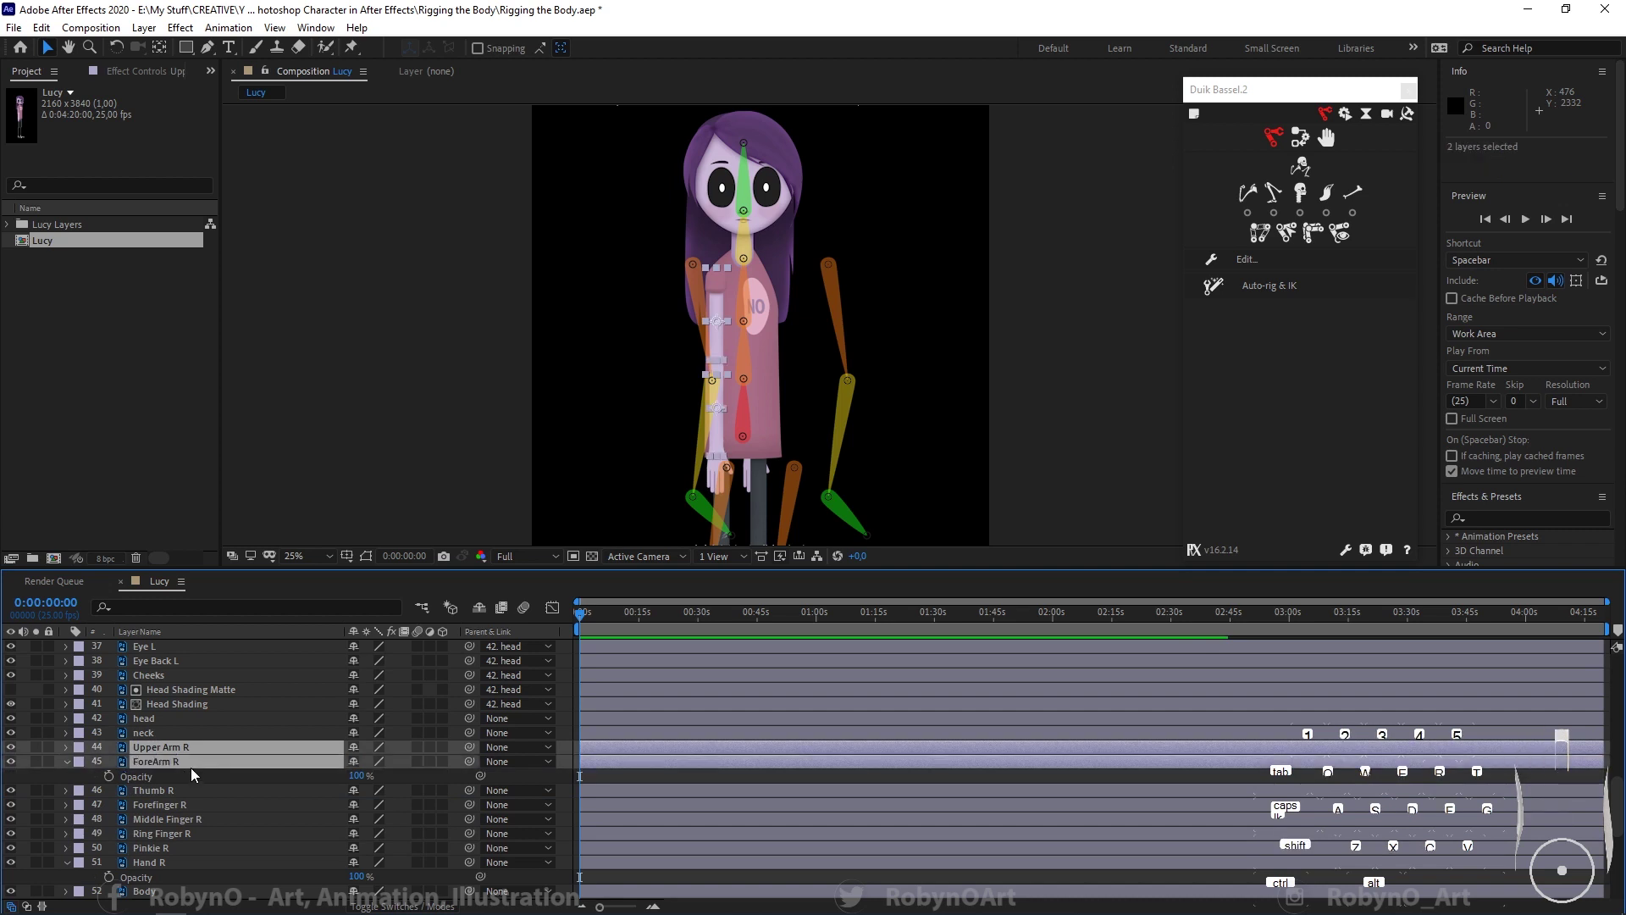
pyautogui.keyDown('shift'); pyautogui.click(171, 862); pyautogui.keyUp('shift')
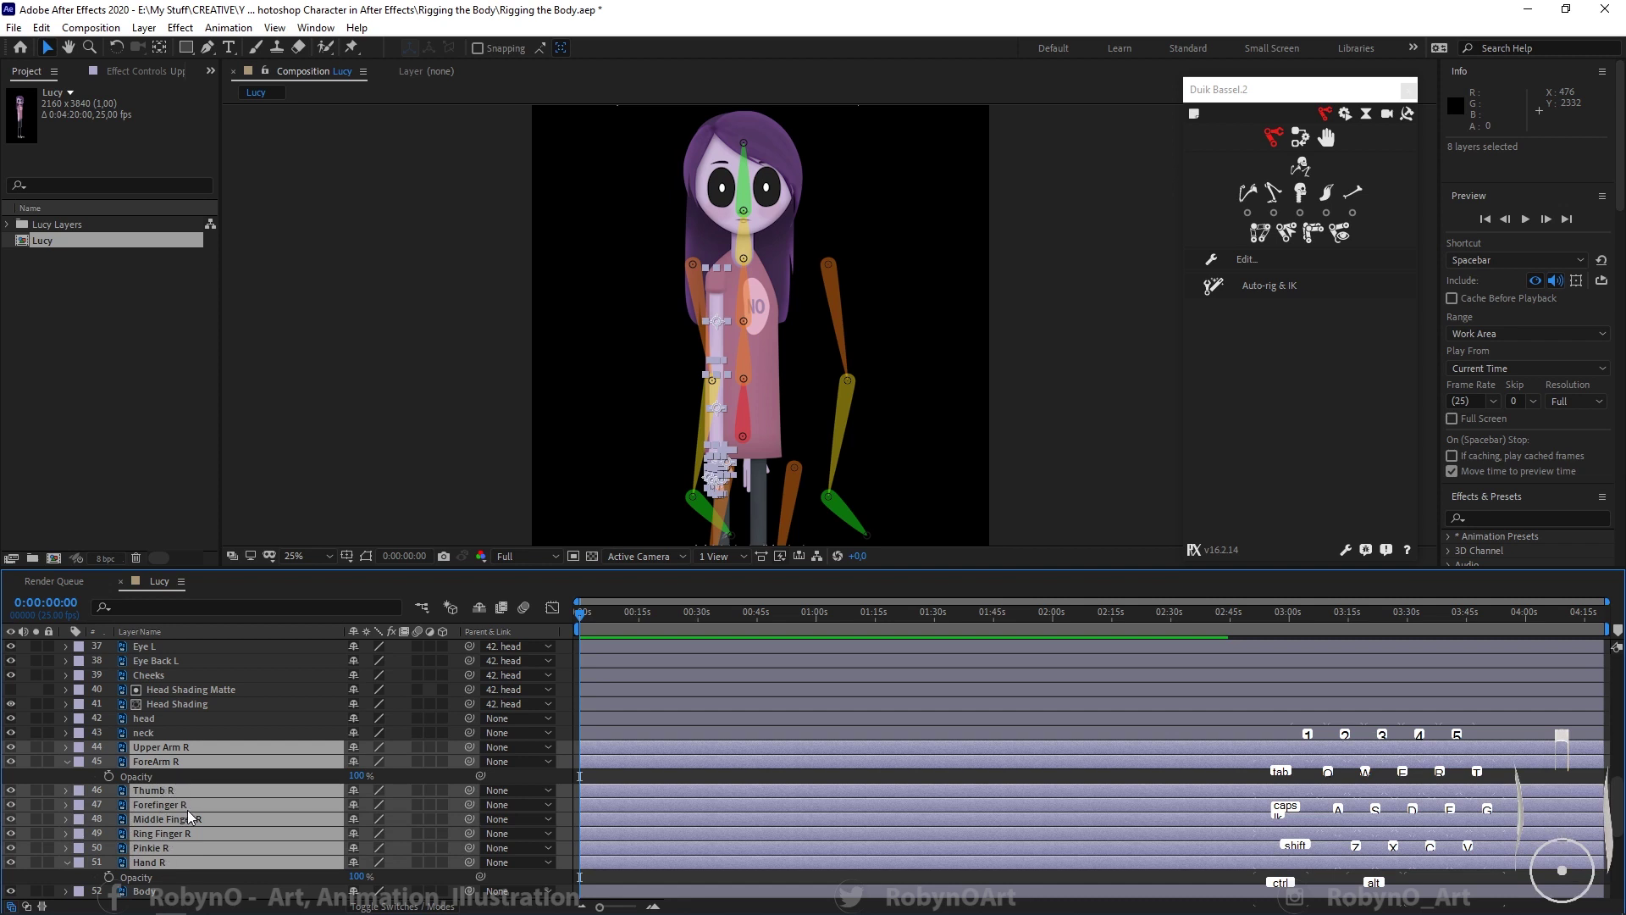
pyautogui.scroll(-1, 221, 745)
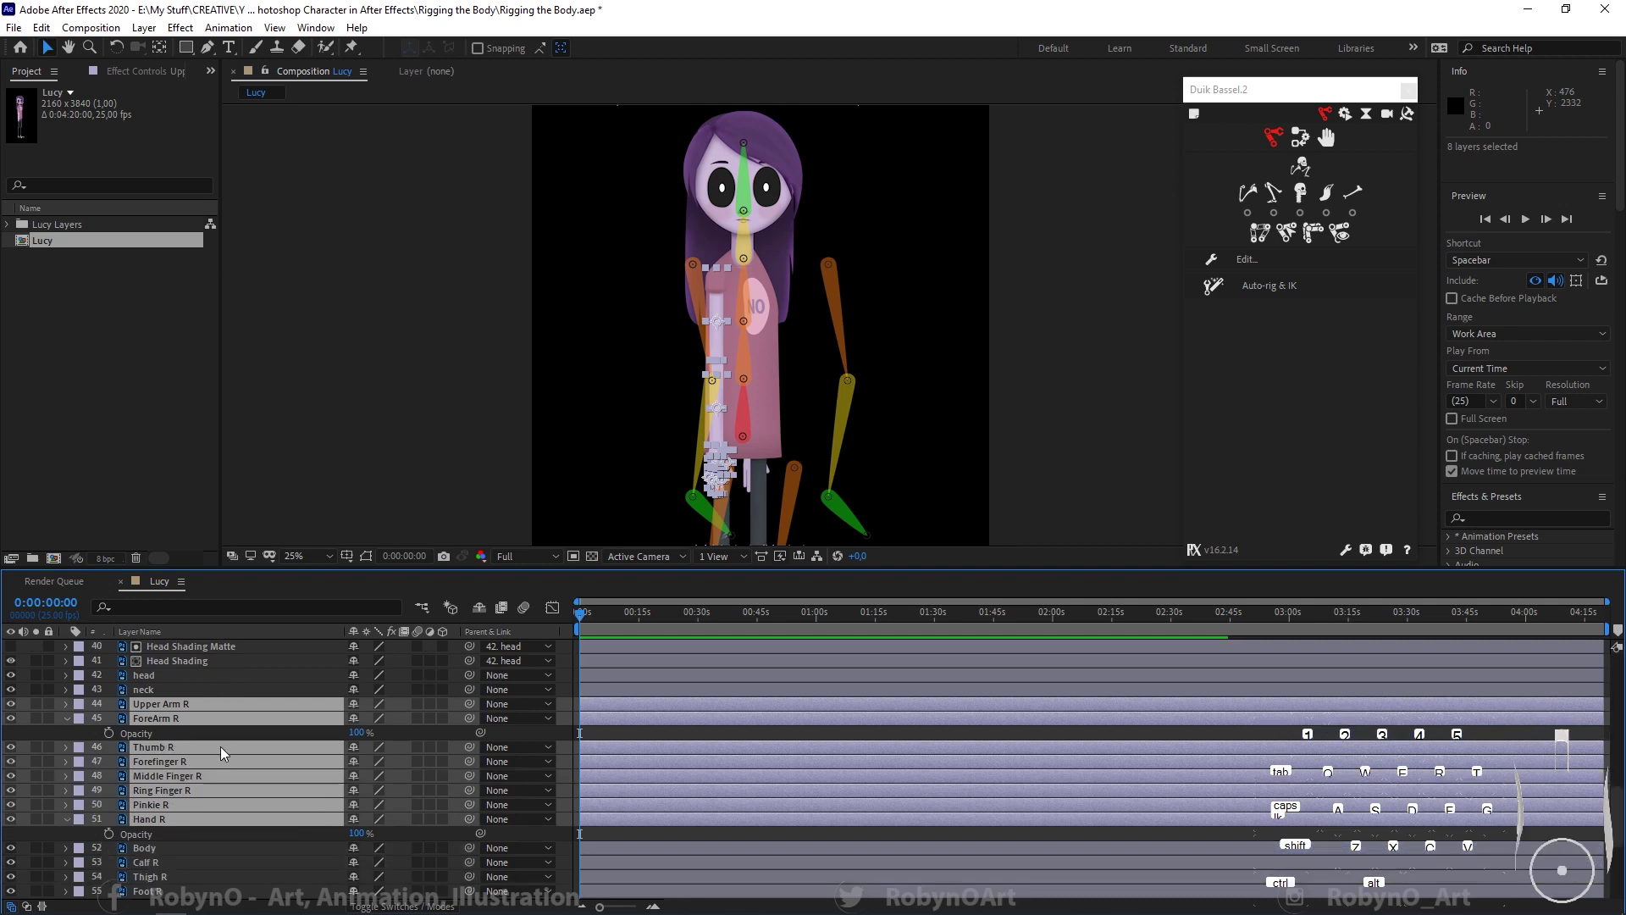
pyautogui.scroll(-3, 220, 745)
pyautogui.scroll(-3, 220, 745)
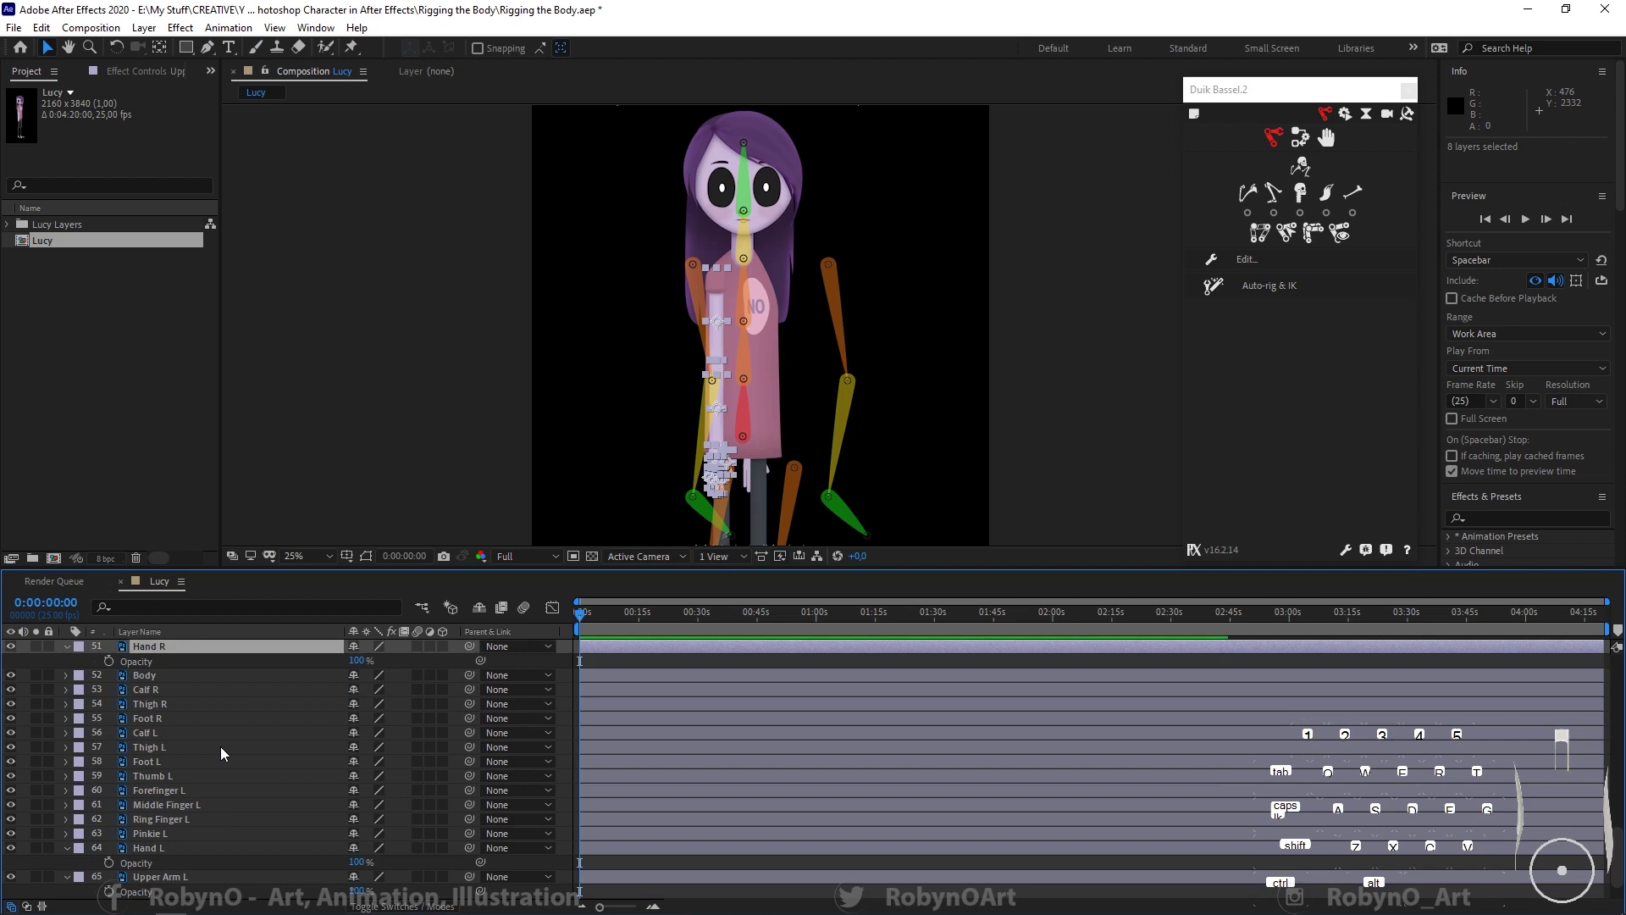
pyautogui.scroll(-2, 225, 771)
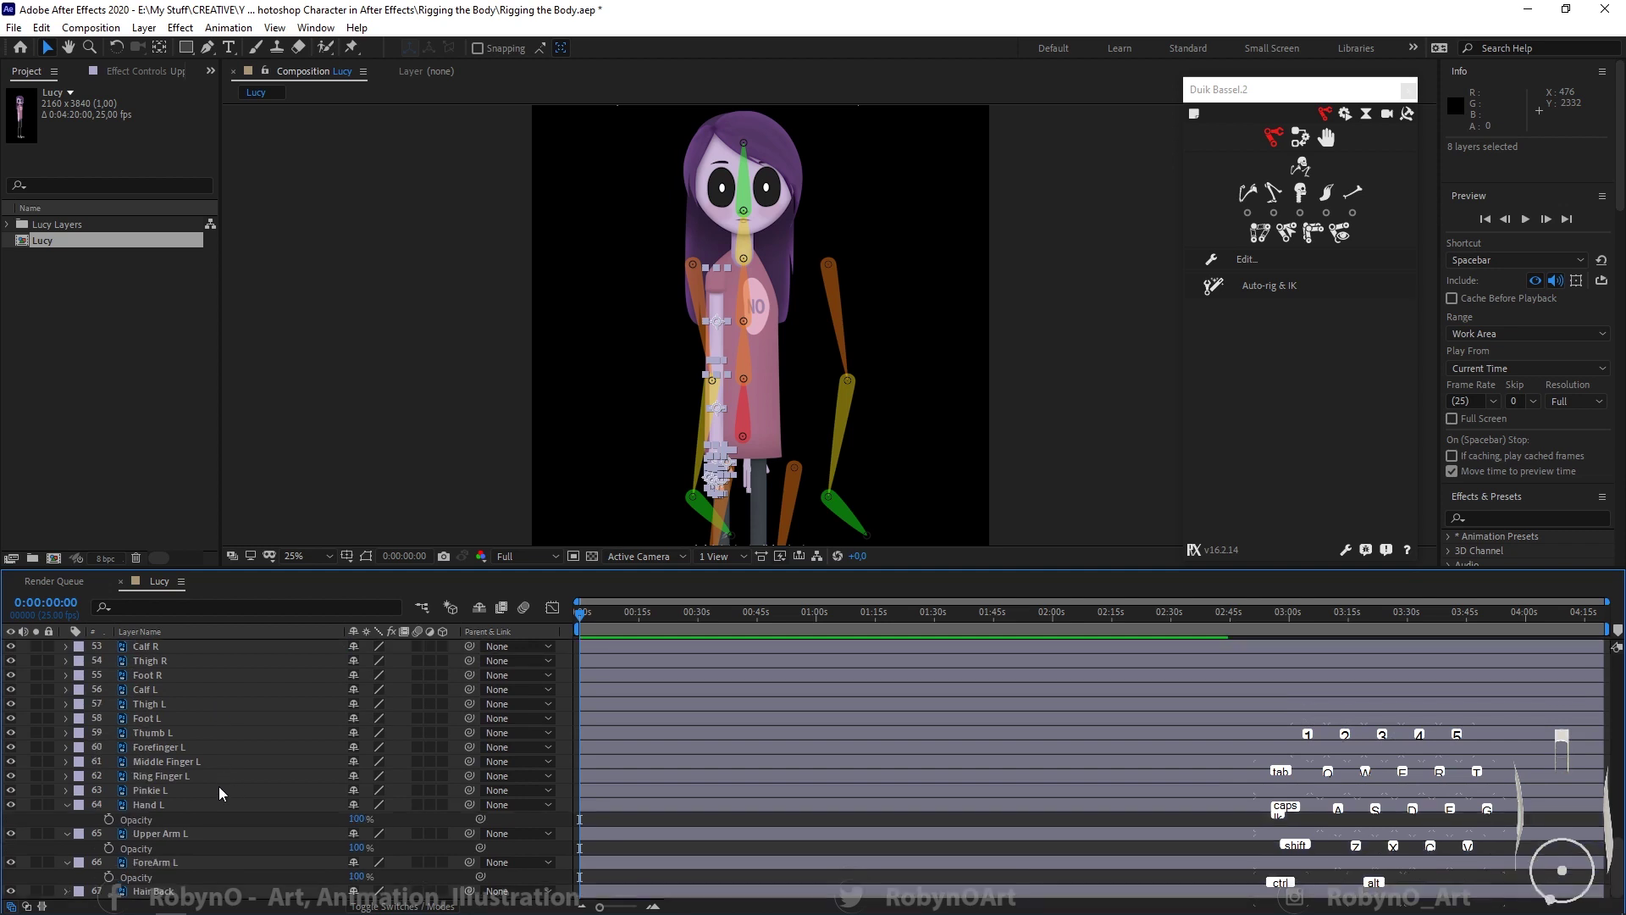
pyautogui.keyDown('ctrl'); pyautogui.click(187, 803); pyautogui.keyUp('ctrl')
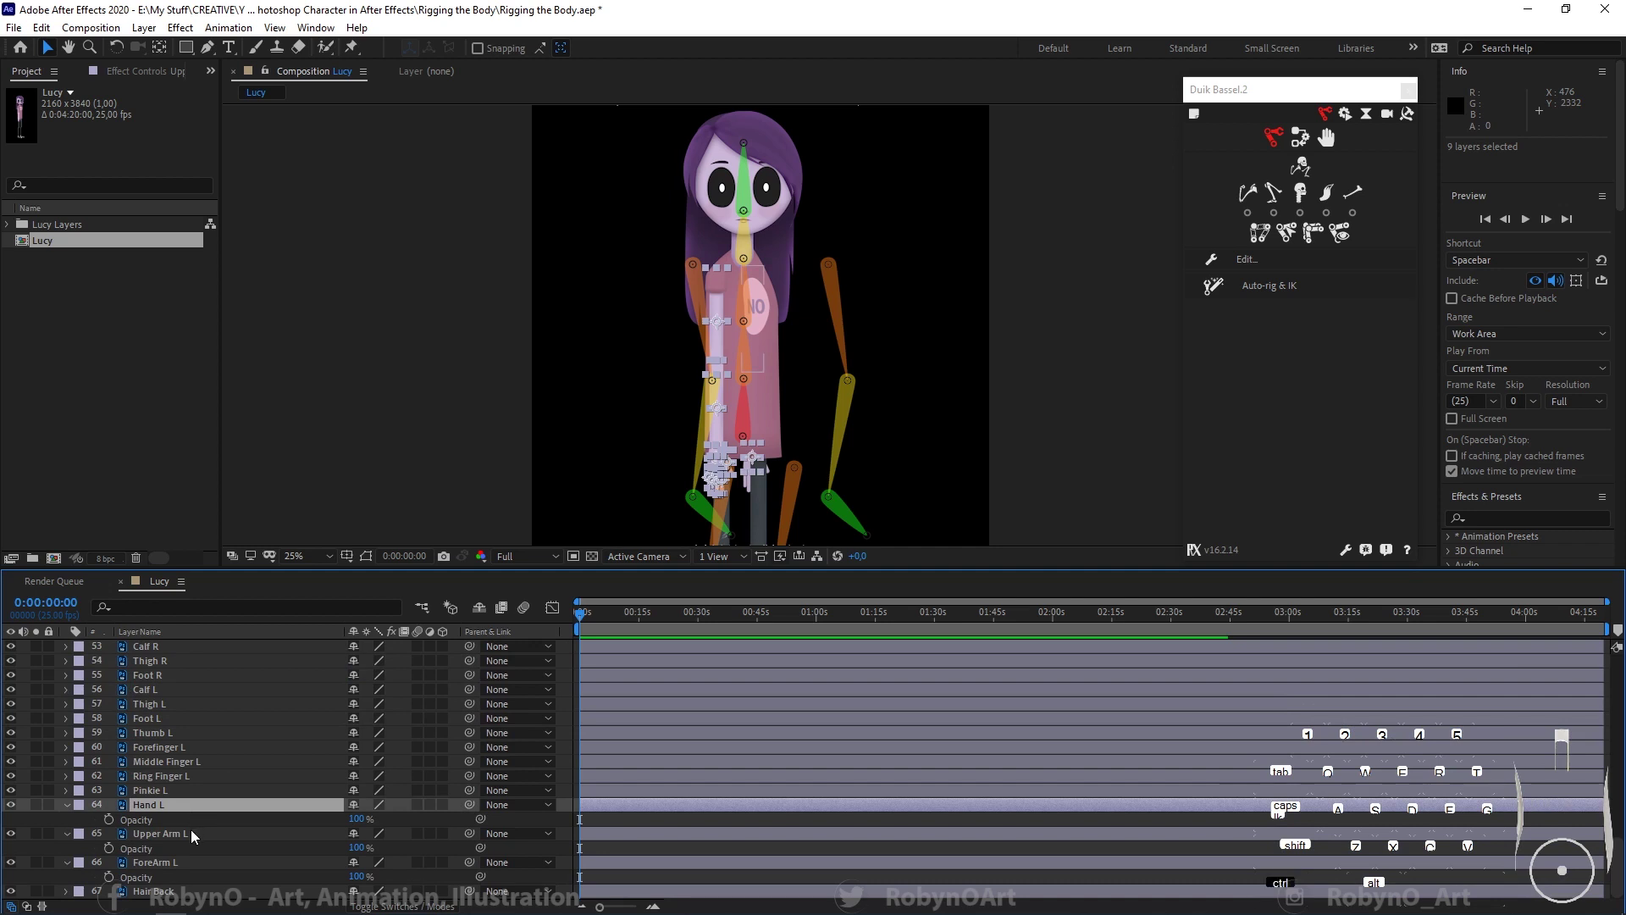
pyautogui.keyDown('ctrl'); pyautogui.click(191, 832); pyautogui.keyUp('ctrl')
pyautogui.keyDown('ctrl'); pyautogui.click(184, 862); pyautogui.keyUp('ctrl')
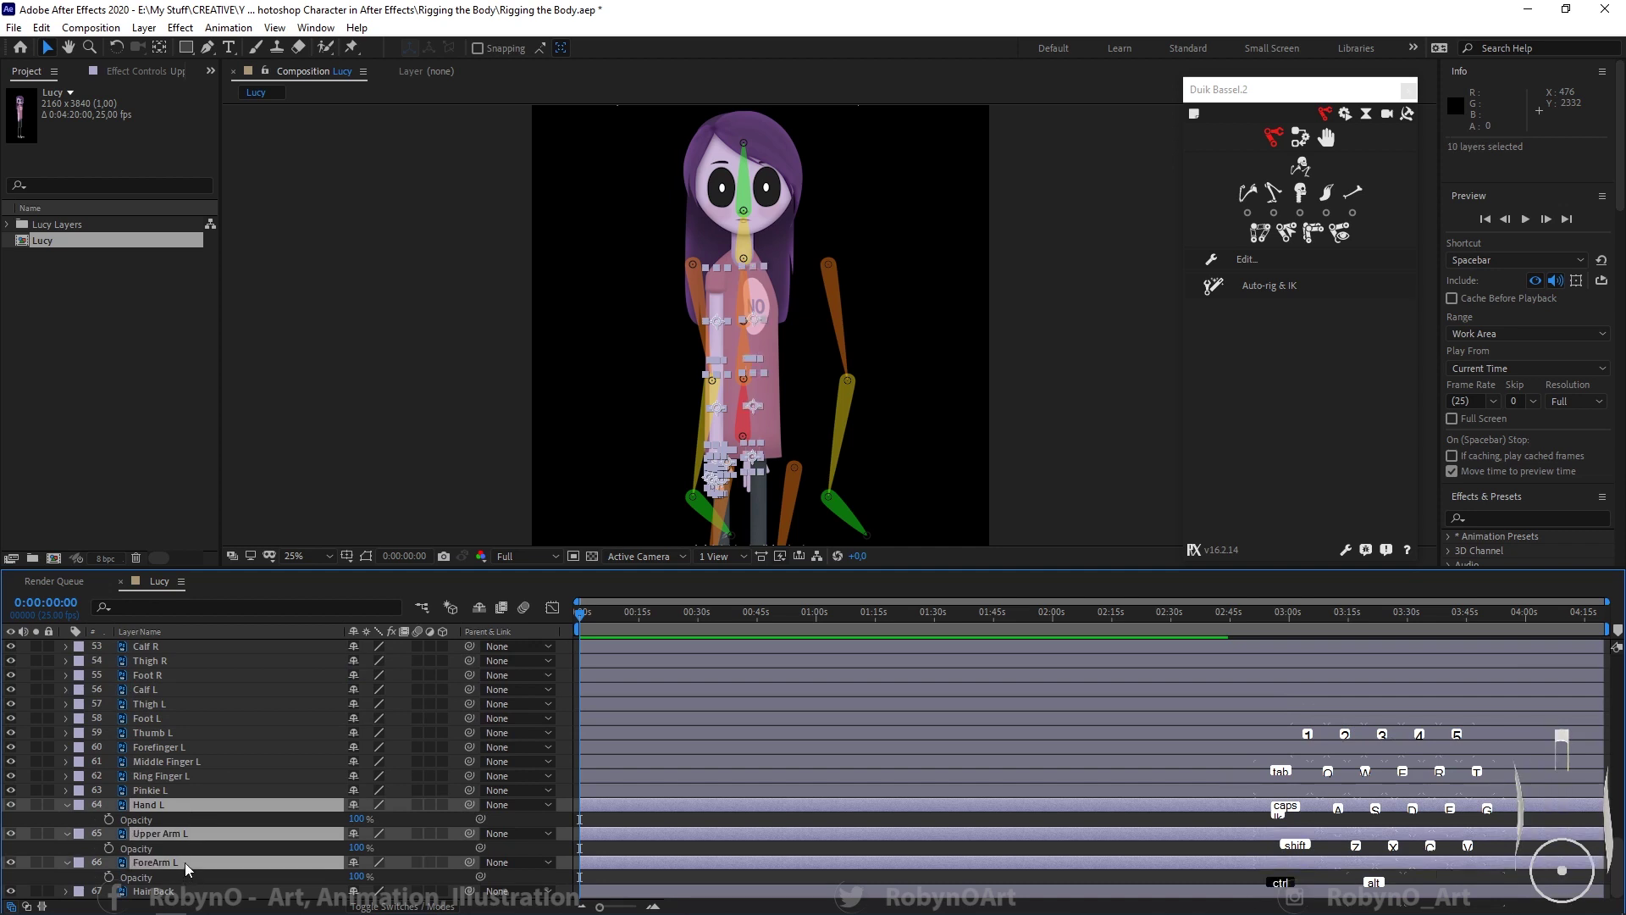
pyautogui.click(357, 818)
pyautogui.write('50')
pyautogui.press('Return')
pyautogui.press('capslock')
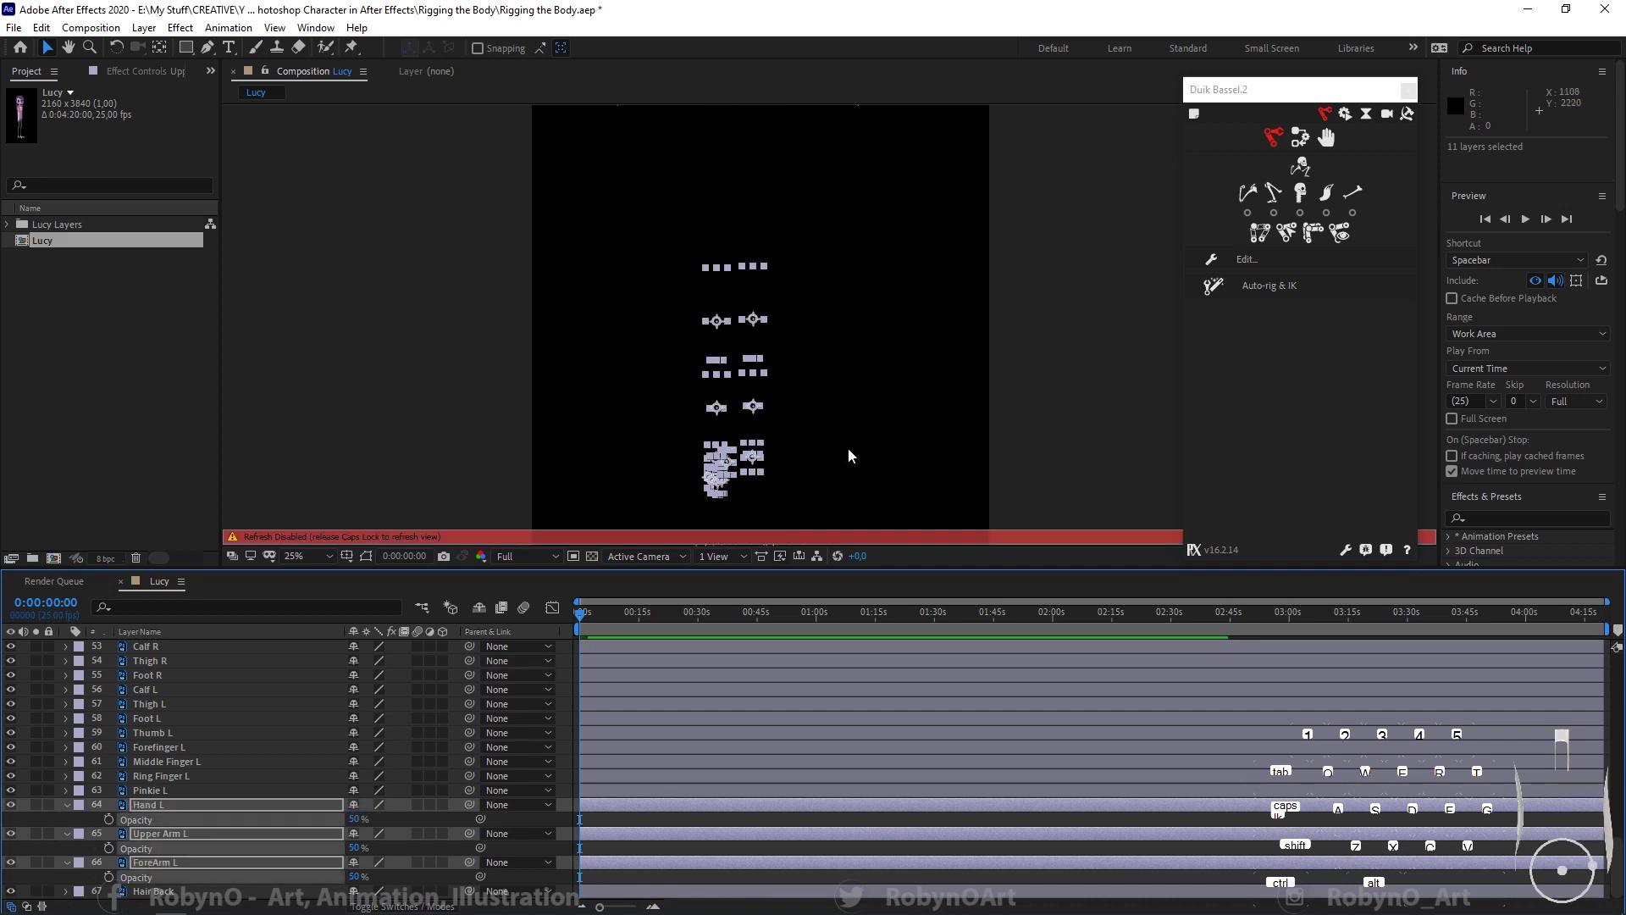
pyautogui.press('capslock')
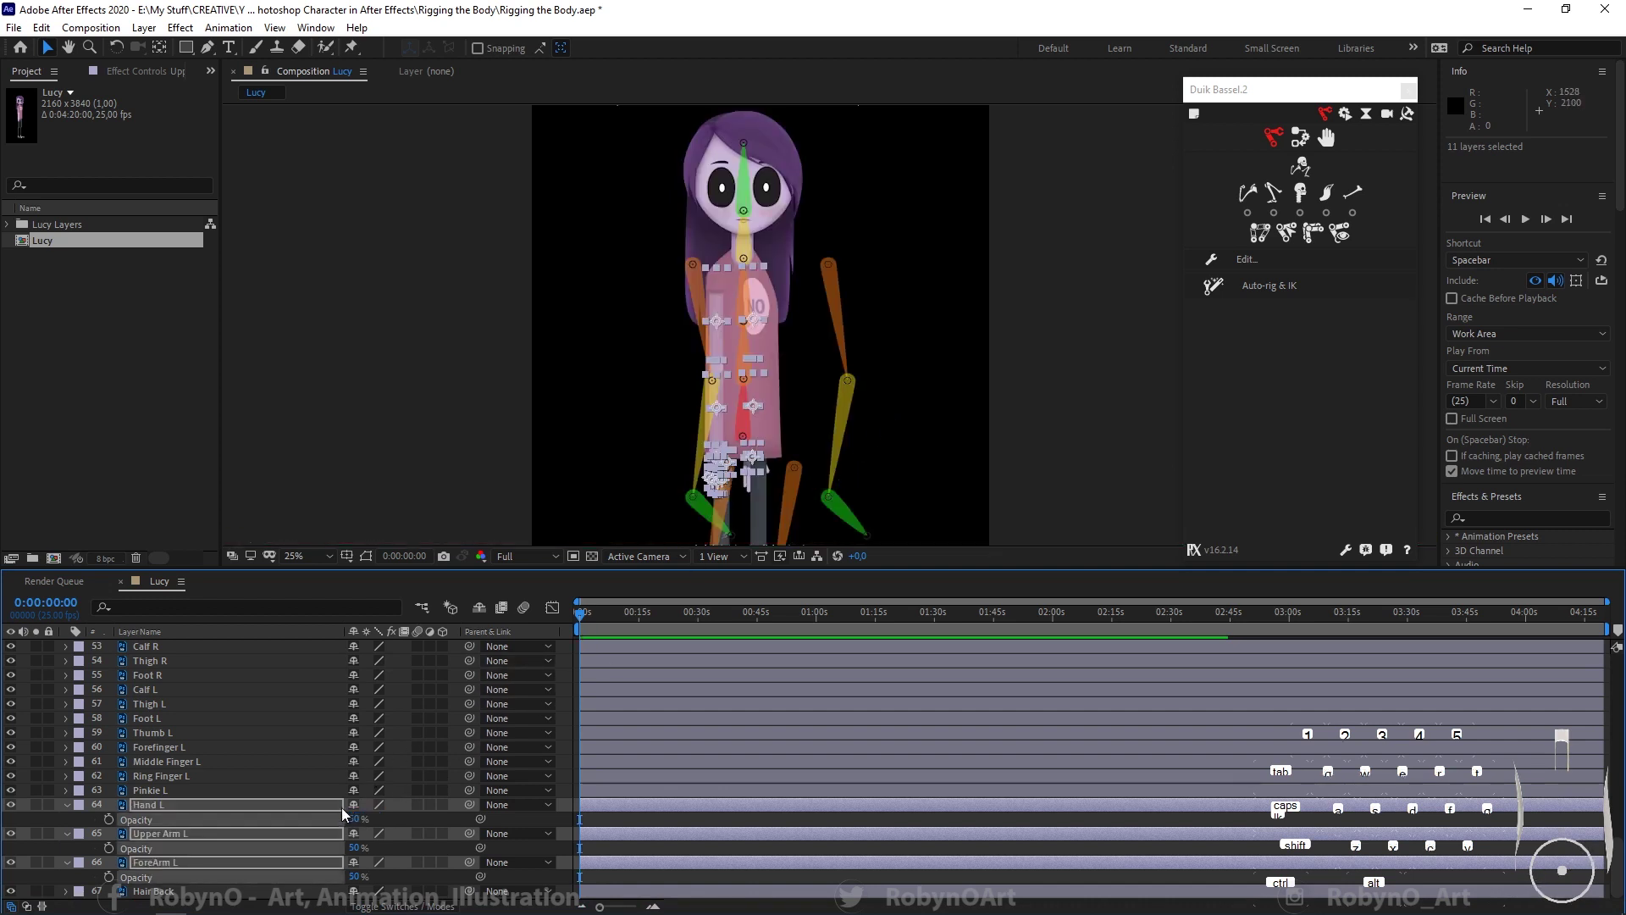
# Step: Hide the Body, Thigh R and Thigh L layers so both arms can be seen clearly
pyautogui.scroll(2, 755, 381)
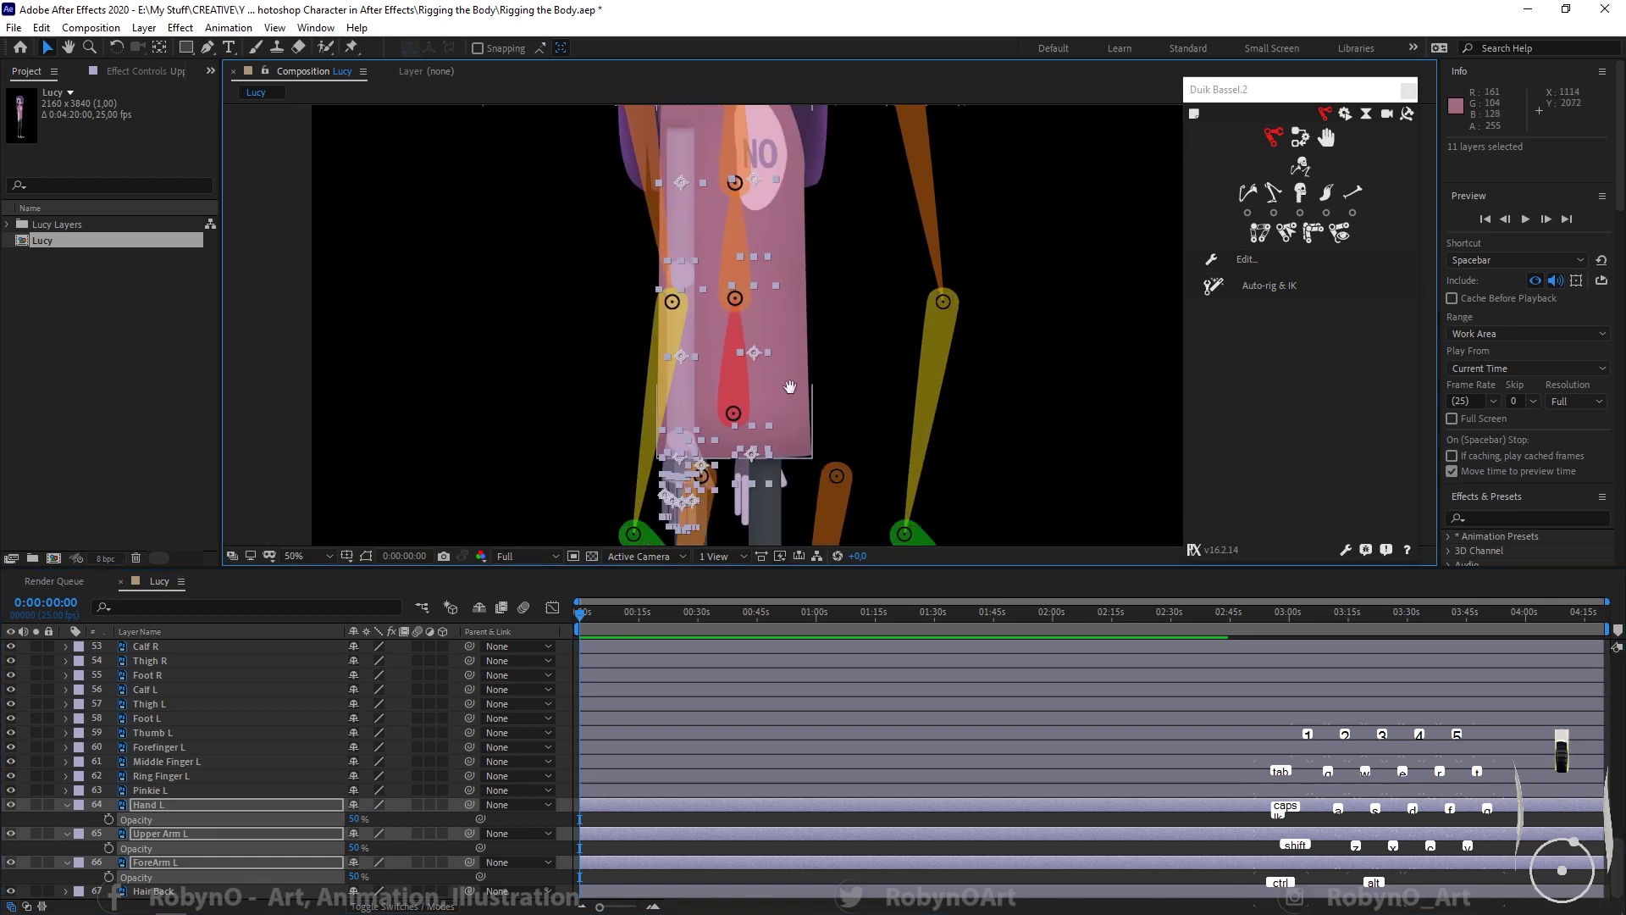
pyautogui.moveTo(790, 387); pyautogui.dragTo(784, 390)
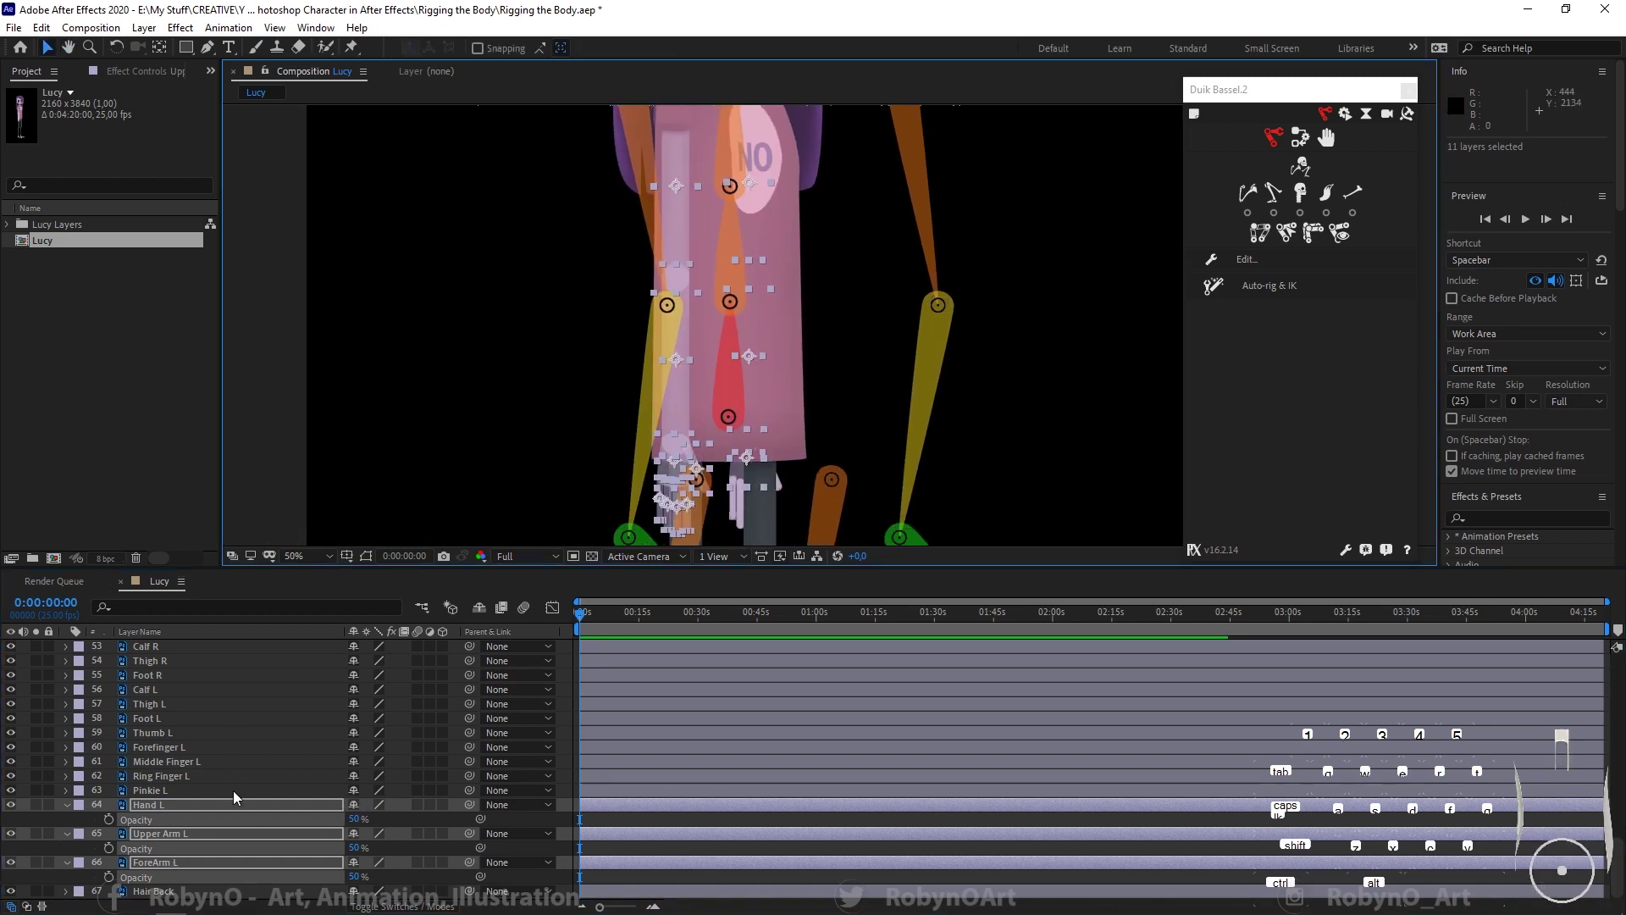
pyautogui.scroll(3, 234, 796)
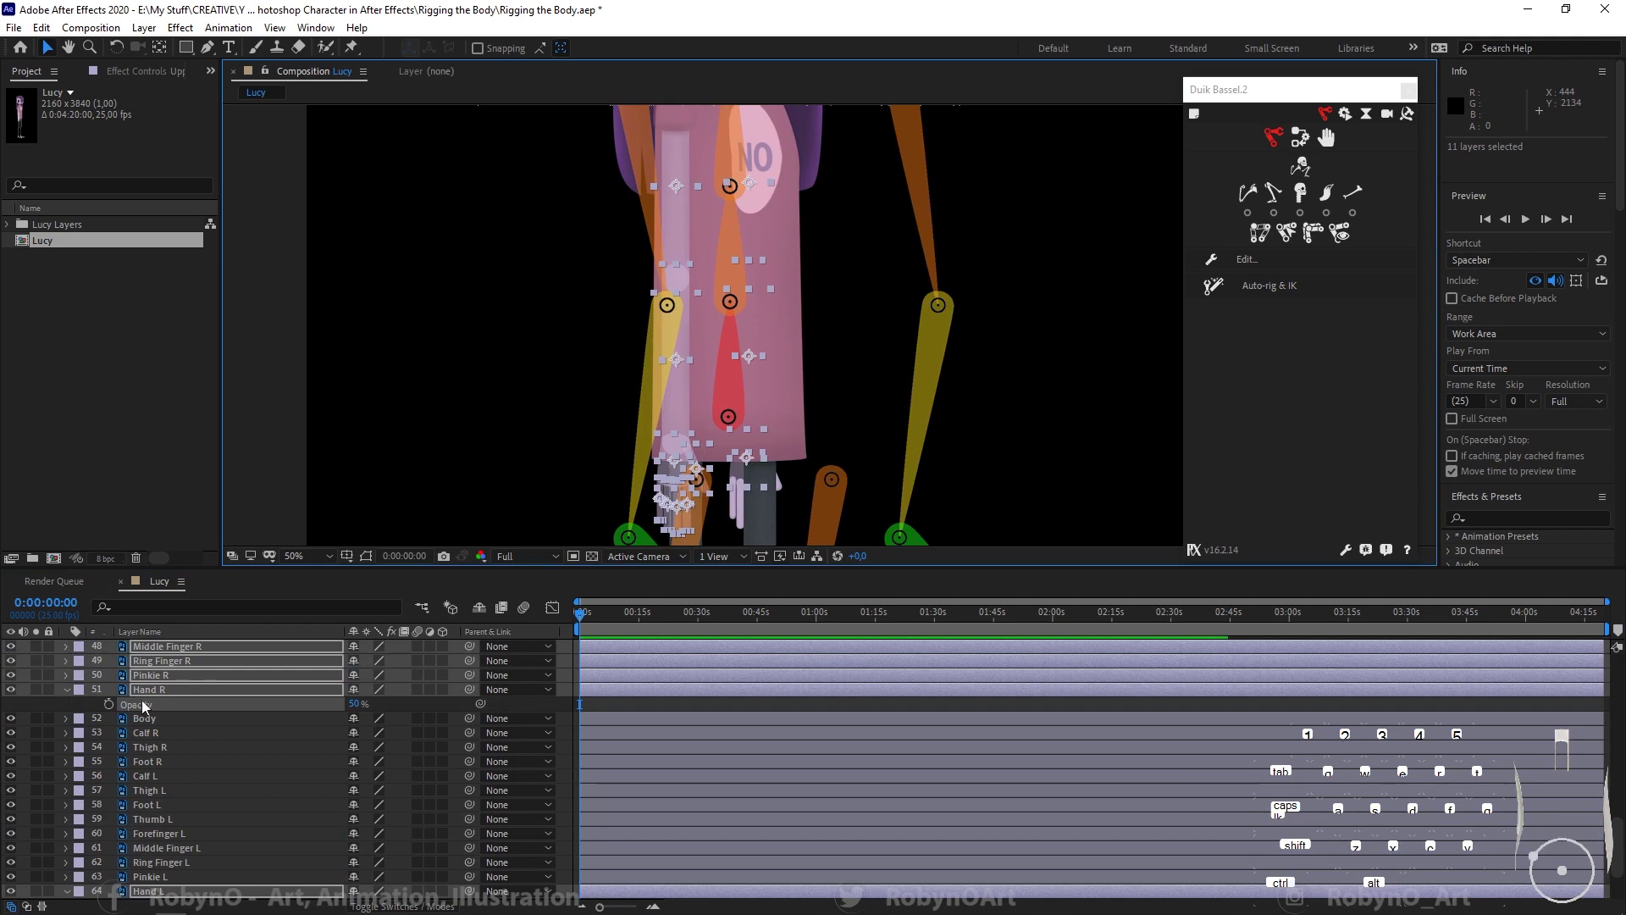
pyautogui.click(127, 719)
pyautogui.click(11, 718)
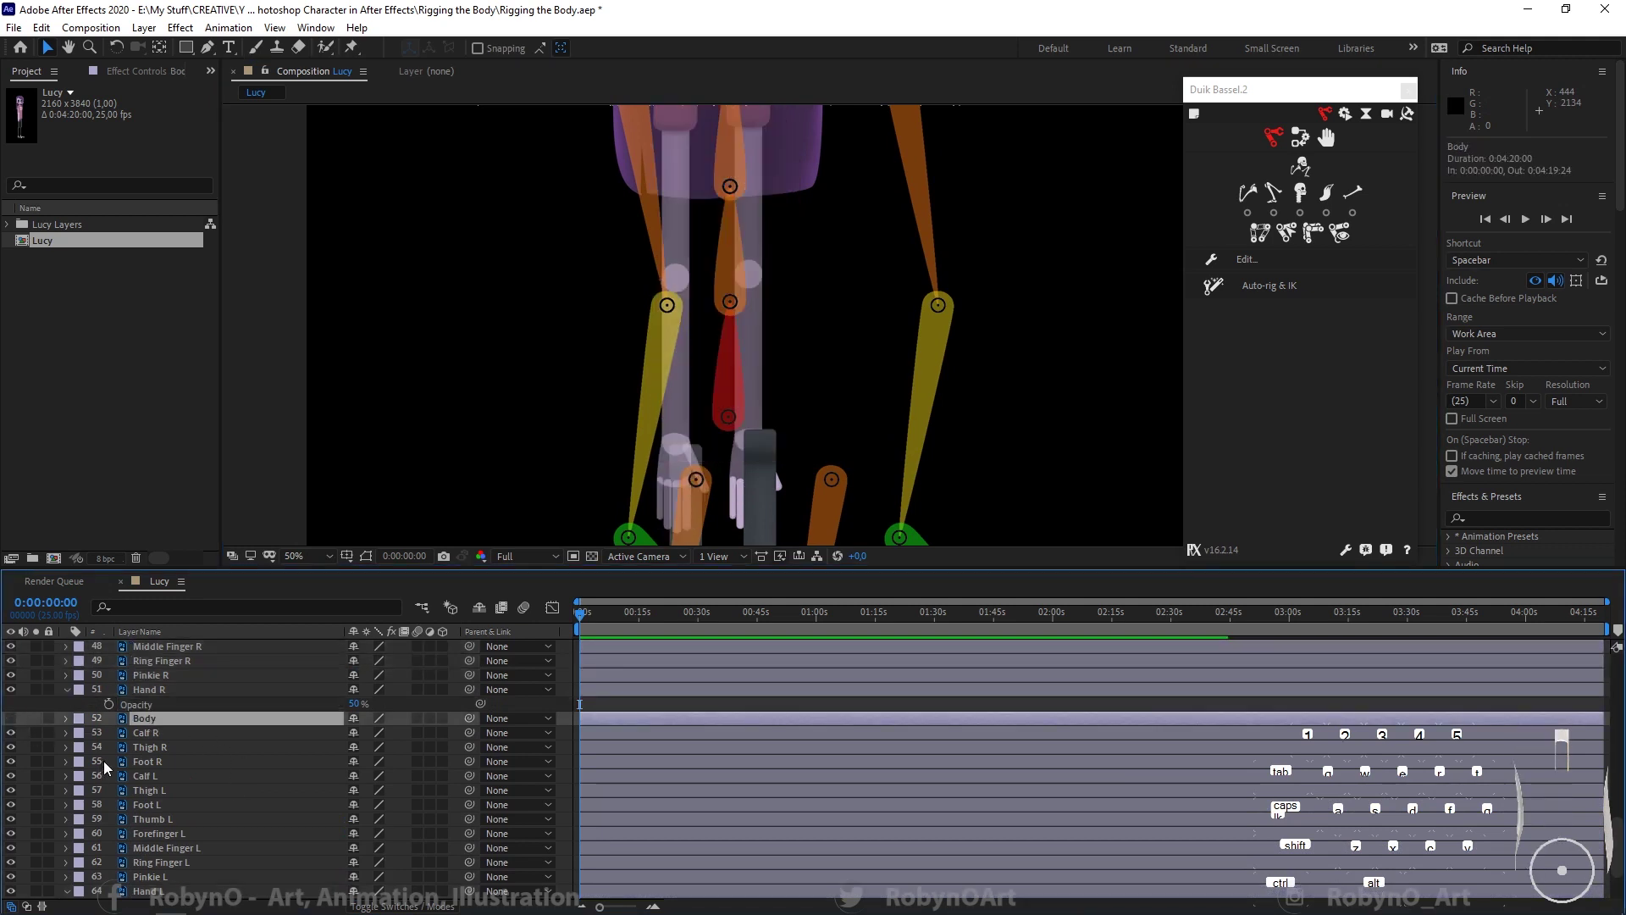
pyautogui.click(181, 747)
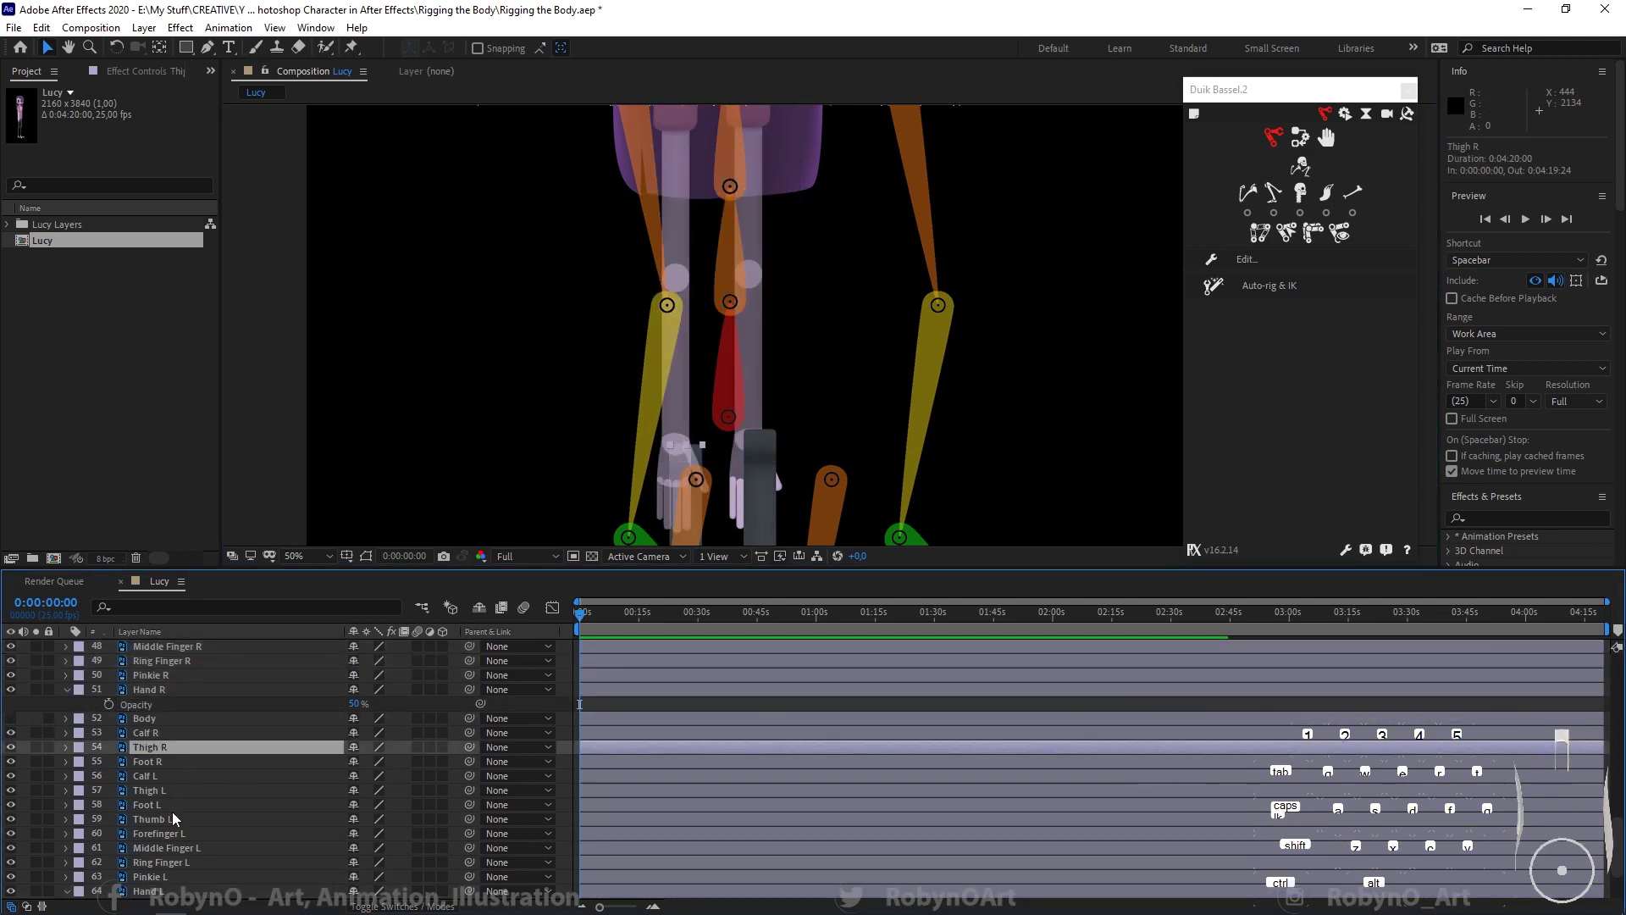
pyautogui.keyDown('ctrl'); pyautogui.click(155, 793); pyautogui.keyUp('ctrl')
pyautogui.click(12, 789)
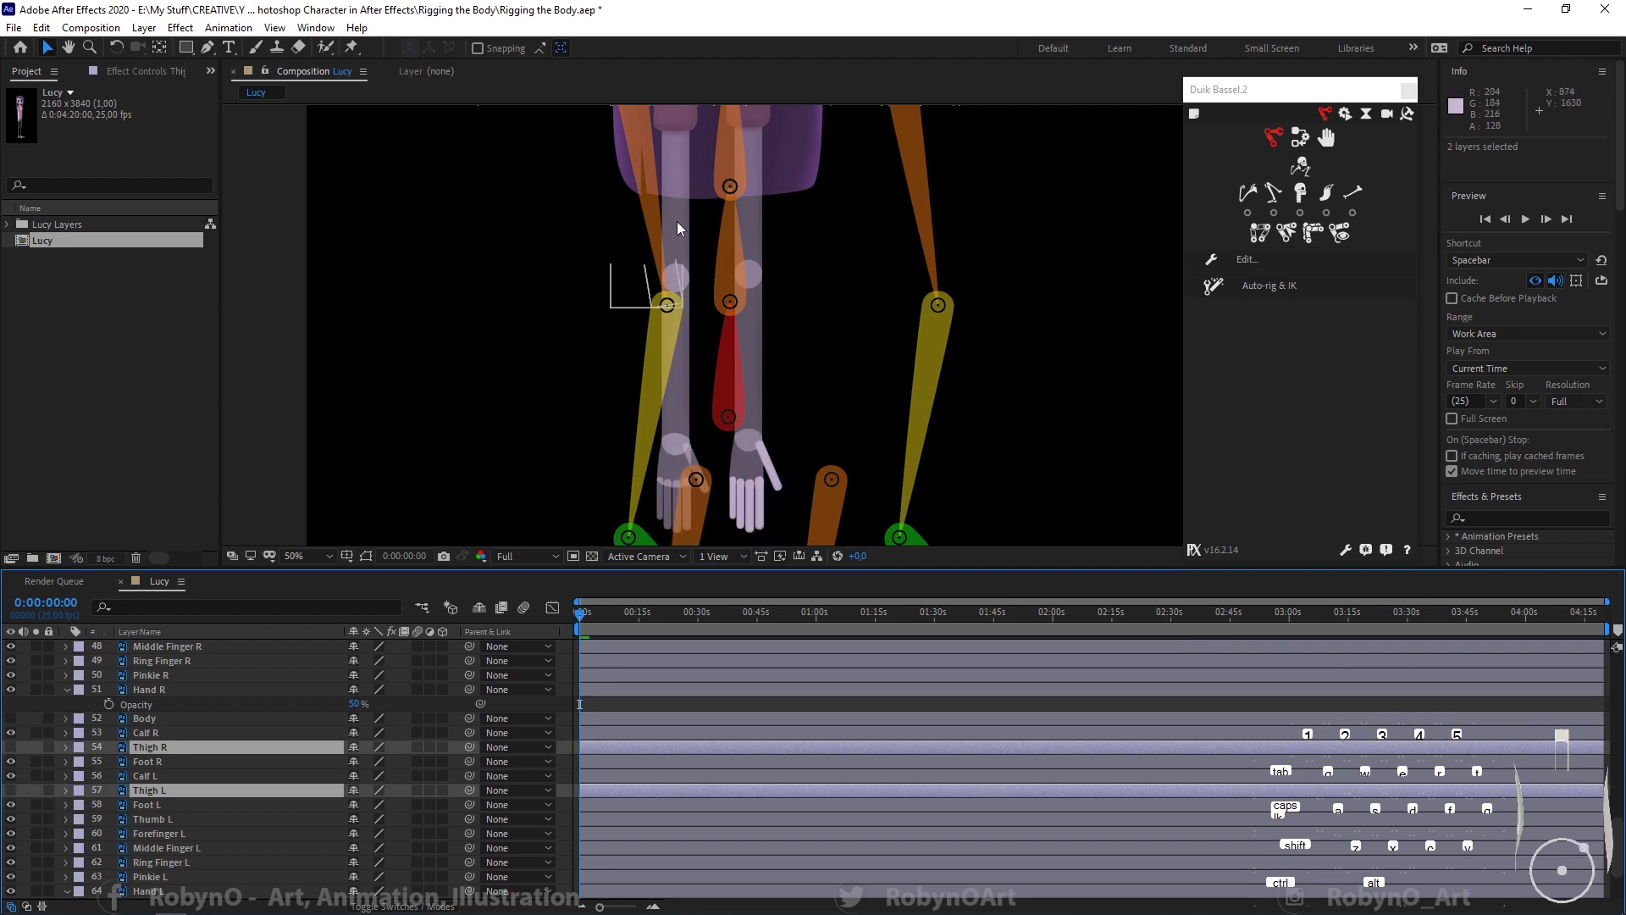
# Step: Move the S | Arm structure onto the shoulder of Upper Arm R, at about 870, 1344
pyautogui.moveTo(678, 221); pyautogui.dragTo(631, 359)
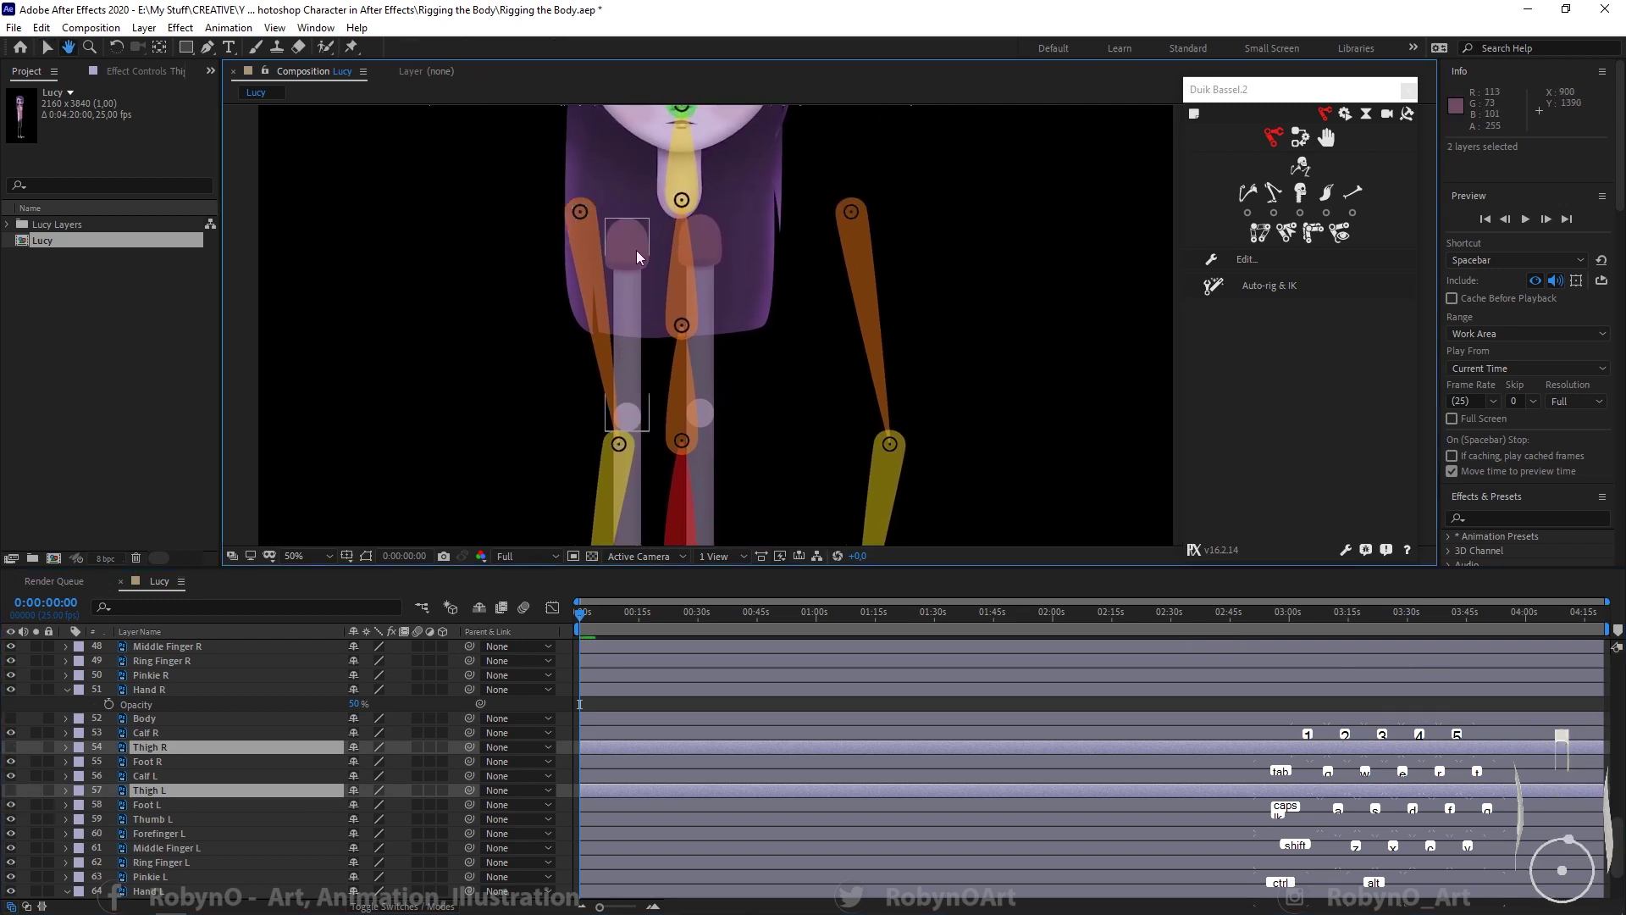
pyautogui.click(582, 209)
pyautogui.moveTo(582, 212); pyautogui.dragTo(626, 241)
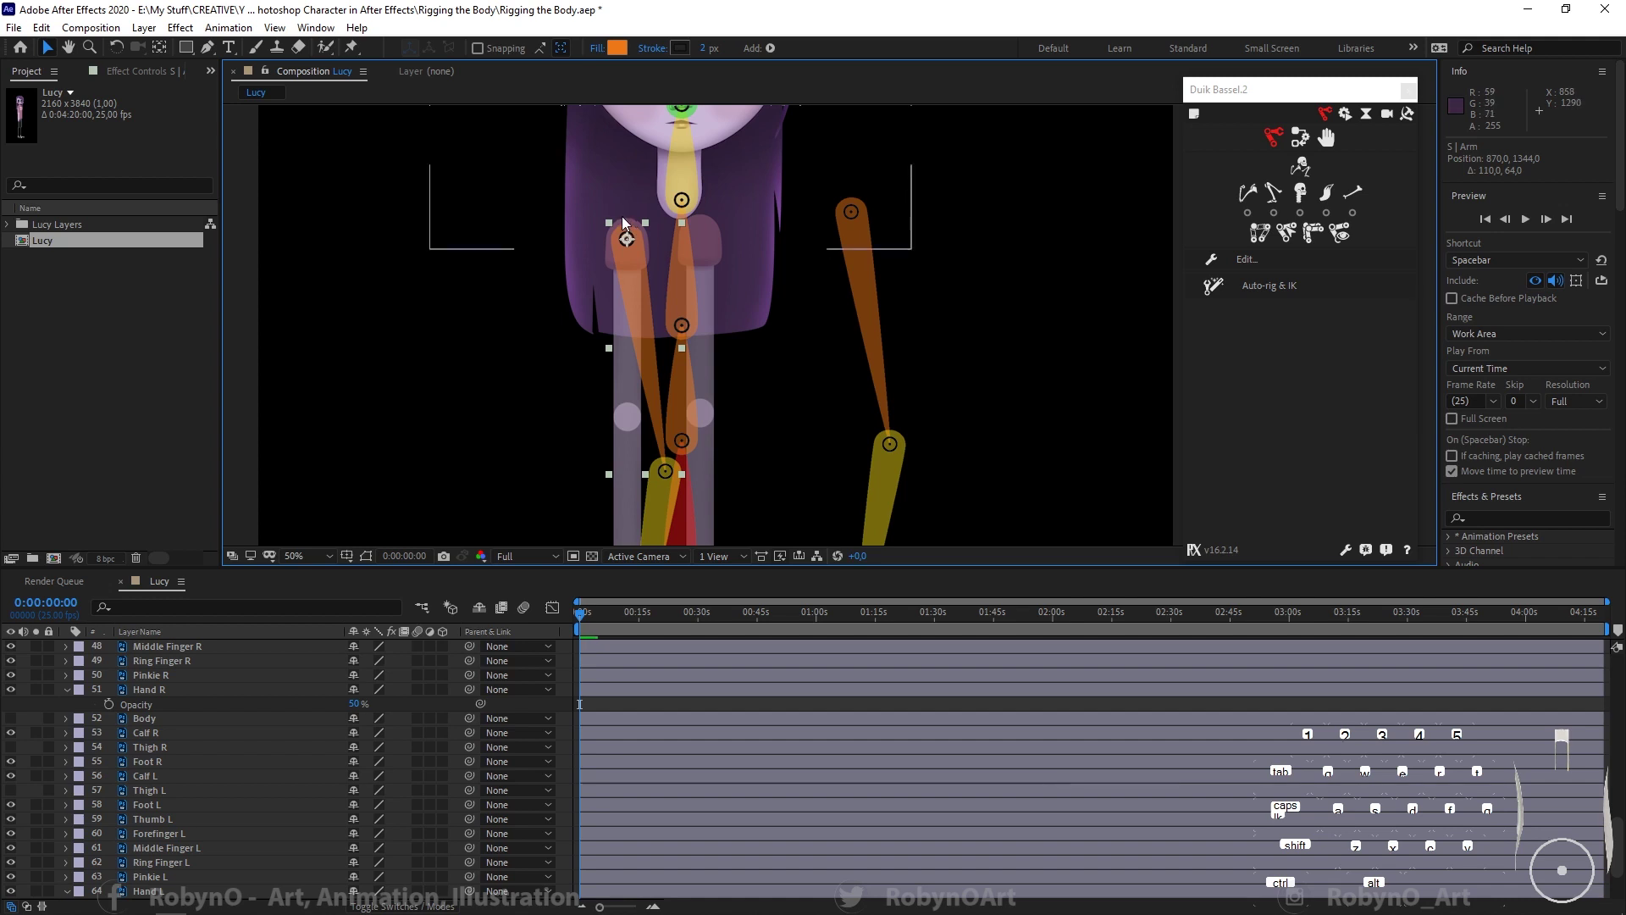
# Step: Move the S | Forearm structure onto the elbow joint of Lucy's R arm and fine-tune its centring
pyautogui.scroll(-3, 631, 322)
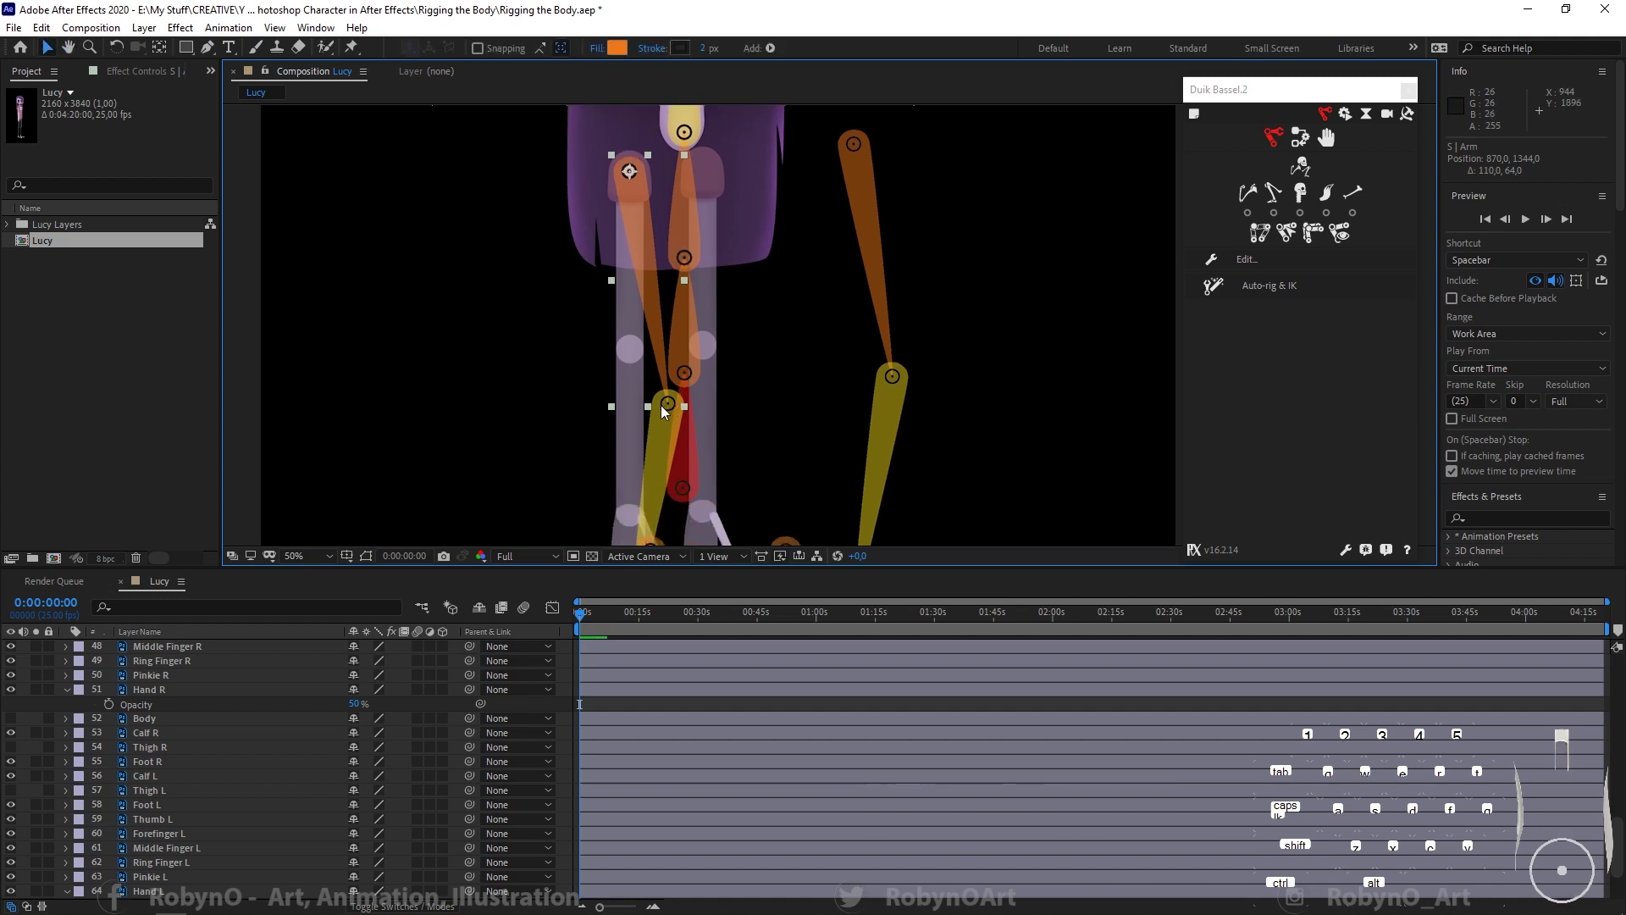
pyautogui.click(663, 449)
pyautogui.moveTo(675, 413); pyautogui.dragTo(629, 348)
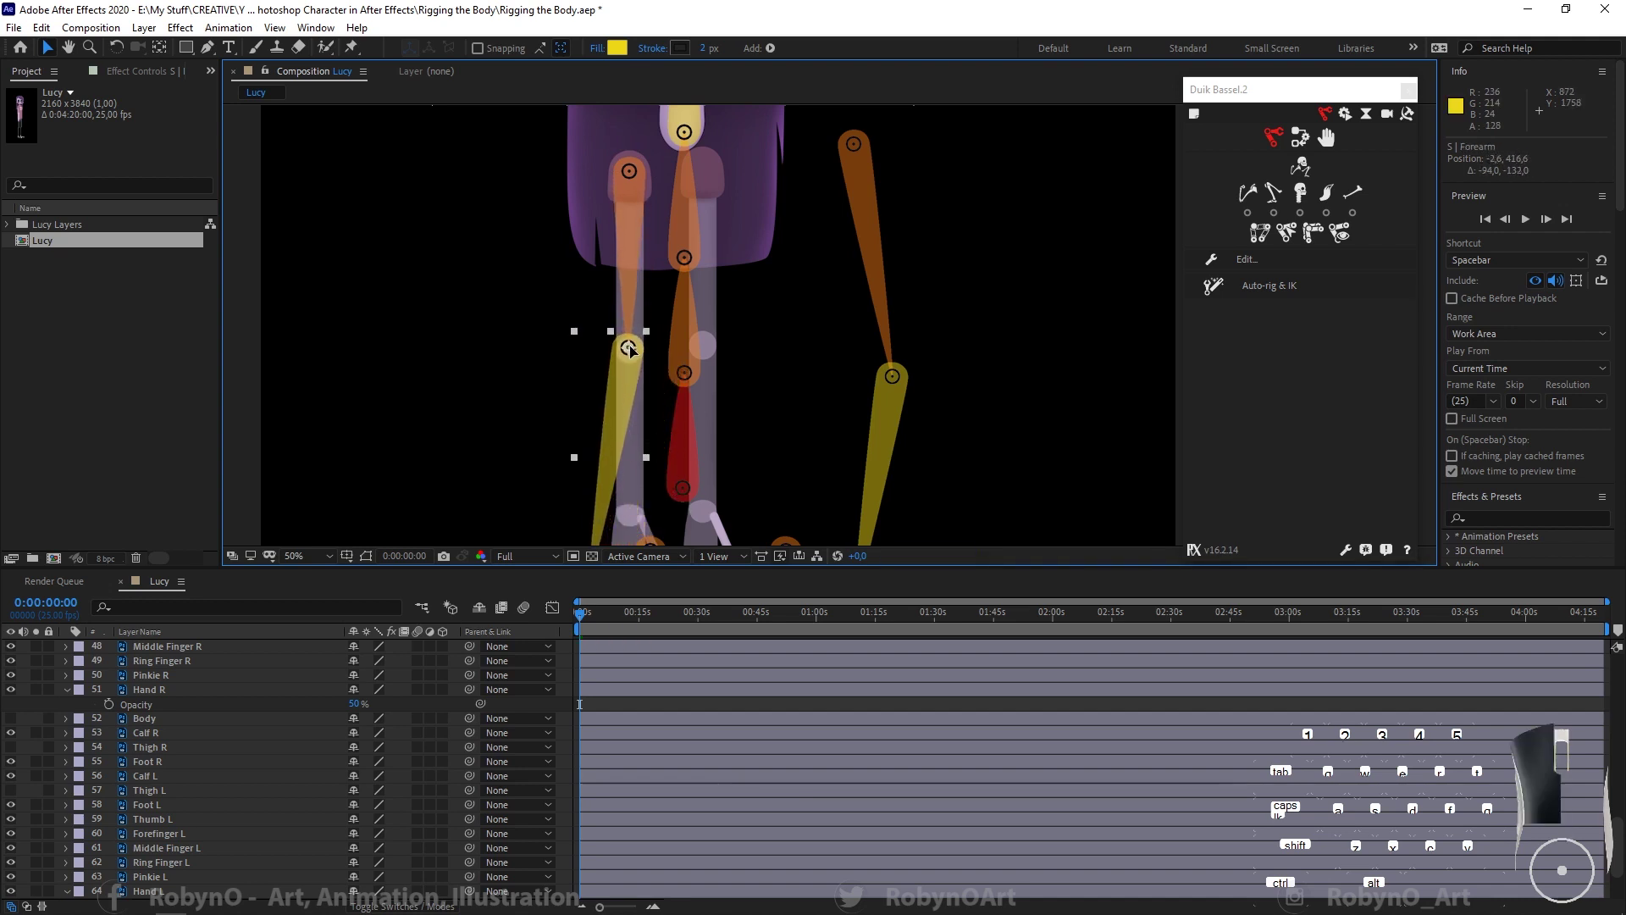
pyautogui.scroll(4, 629, 350)
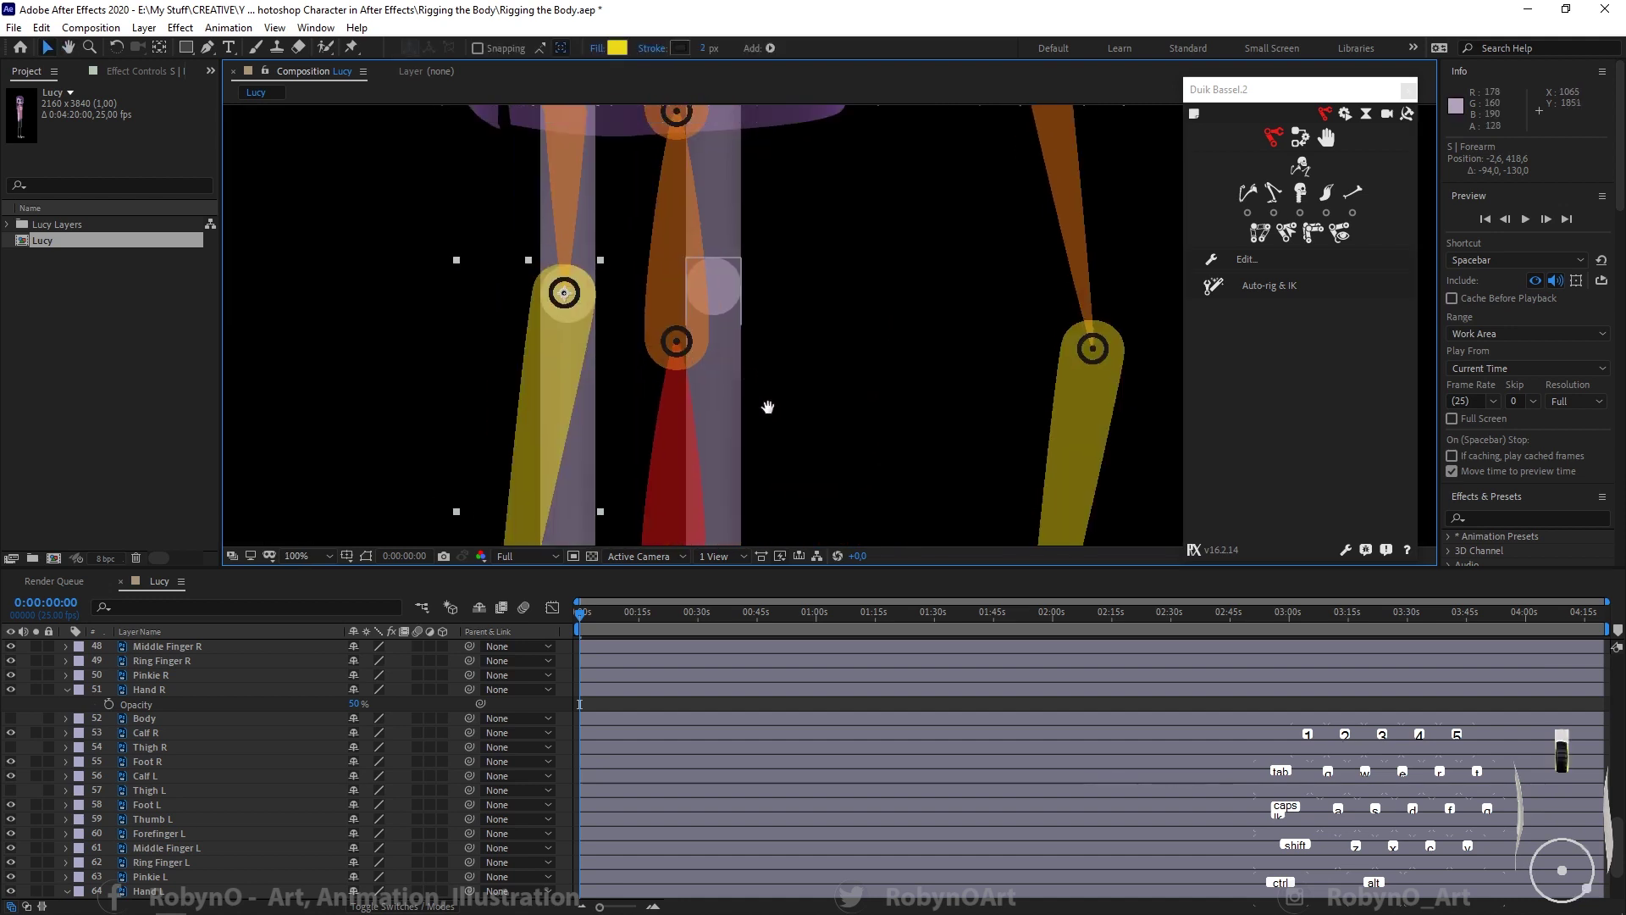
pyautogui.moveTo(605, 350); pyautogui.dragTo(607, 345)
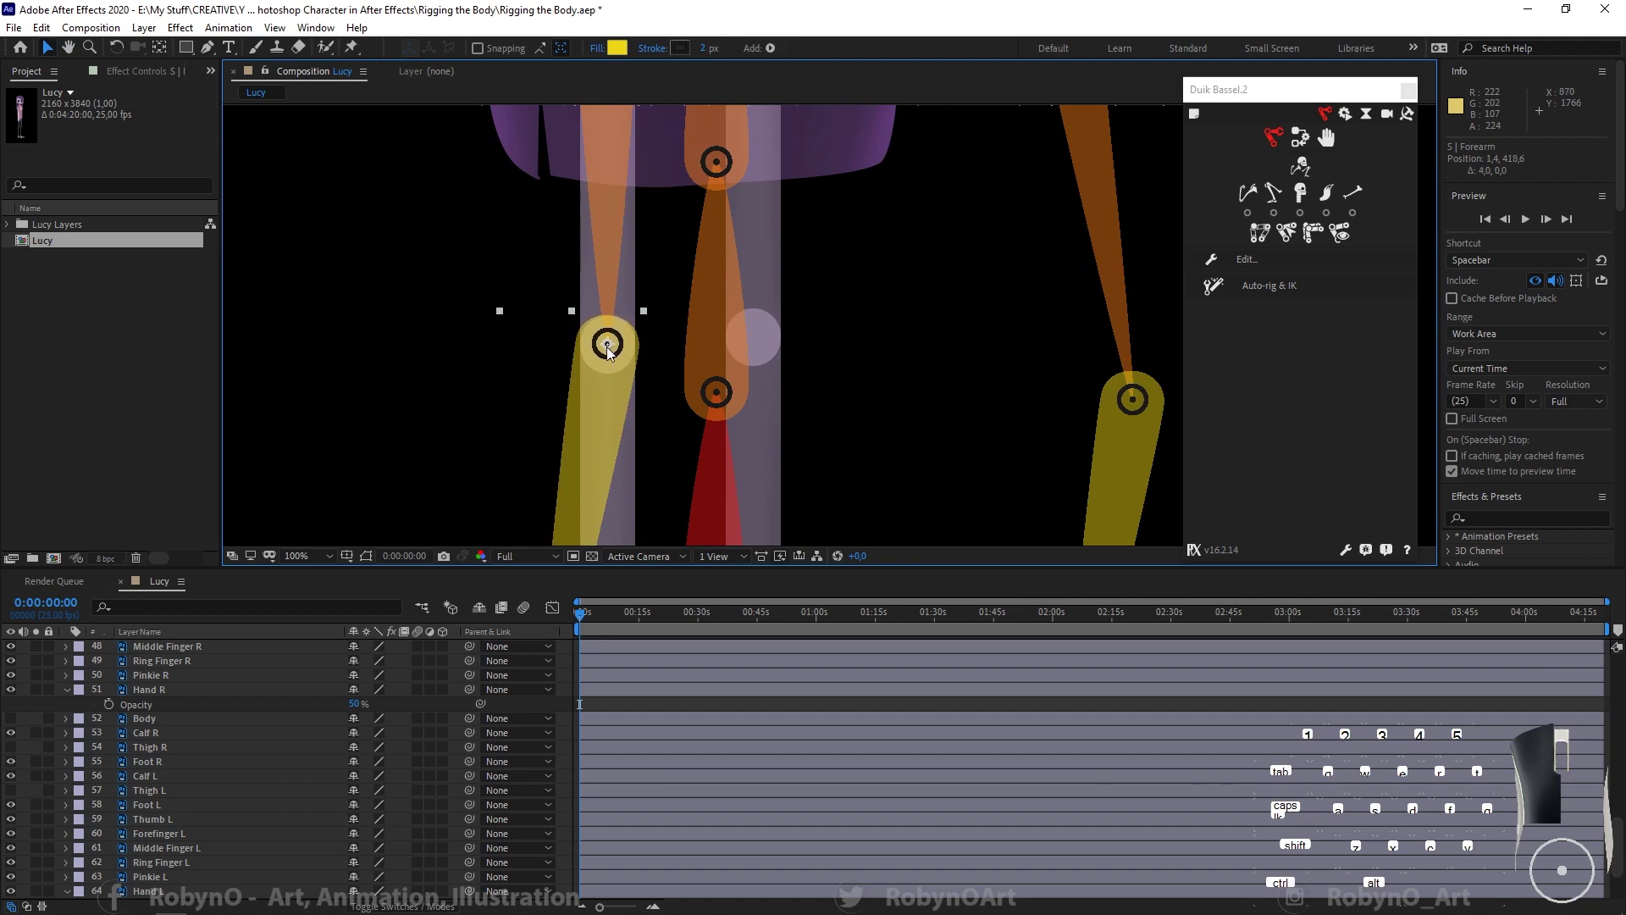
# Step: Move the S | Hand structure onto the wrist joint of Hand R
pyautogui.moveTo(689, 474)
pyautogui.mouseDown()
pyautogui.moveTo(686, 258)
pyautogui.moveTo(653, 313)
pyautogui.moveTo(653, 283)
pyautogui.mouseUp()
pyautogui.moveTo(585, 426)
pyautogui.mouseDown()
pyautogui.moveTo(599, 352)
pyautogui.moveTo(584, 308)
pyautogui.mouseUp()
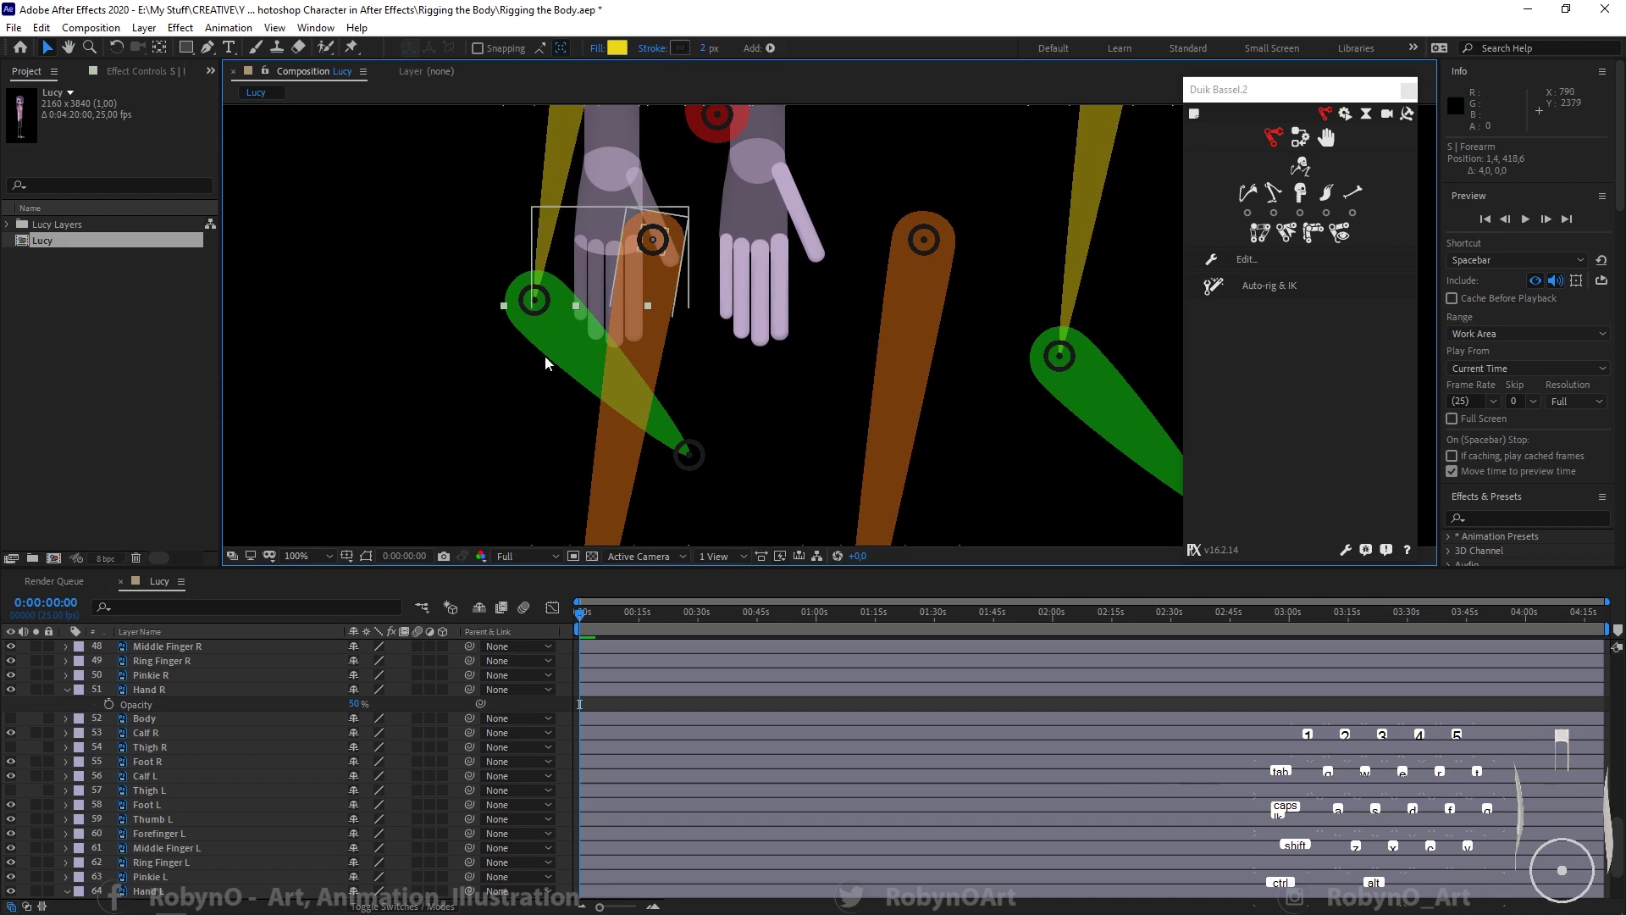
pyautogui.click(538, 313)
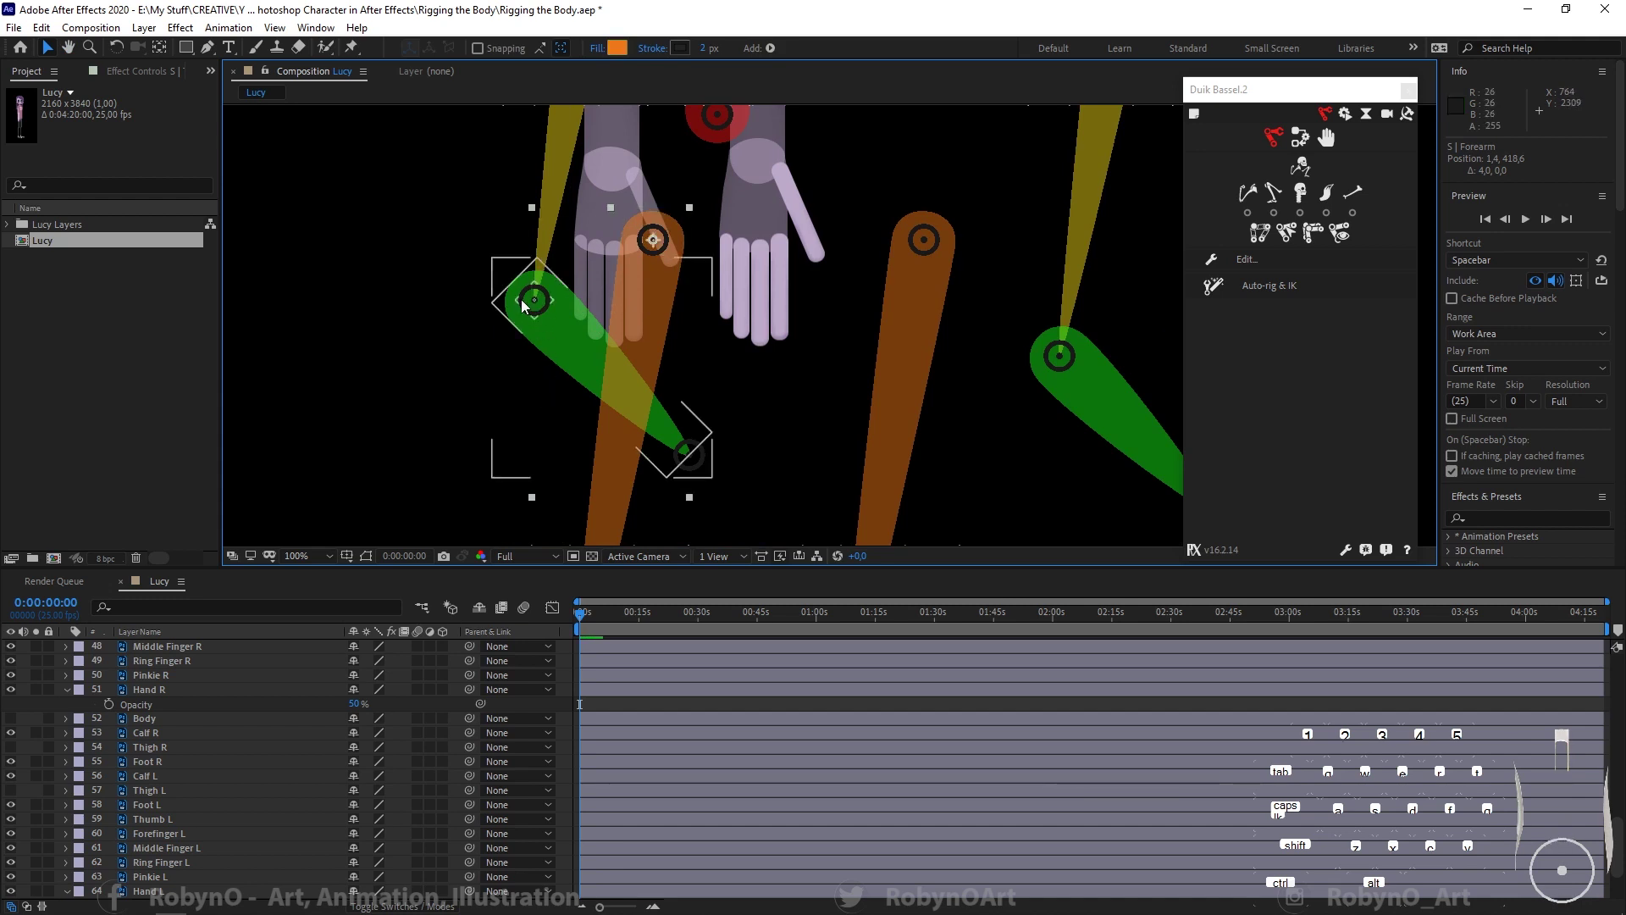
pyautogui.moveTo(533, 300); pyautogui.dragTo(612, 169)
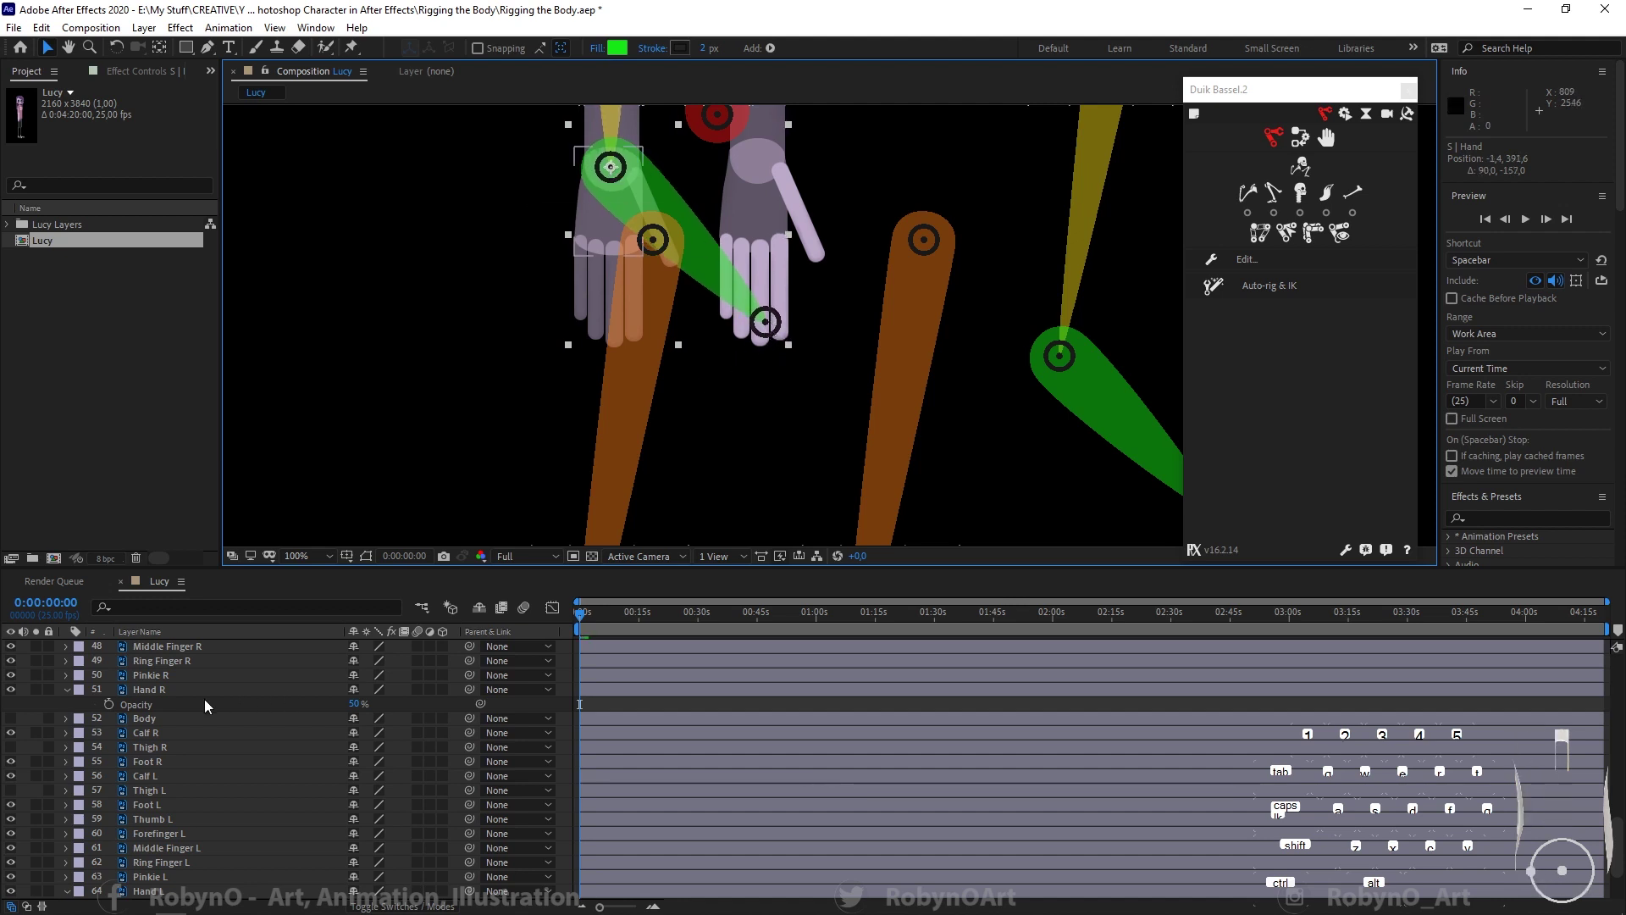
# Step: Select the S | Arm tip layer and move it to the base of Hand R's fingers
pyautogui.scroll(15, 178, 750)
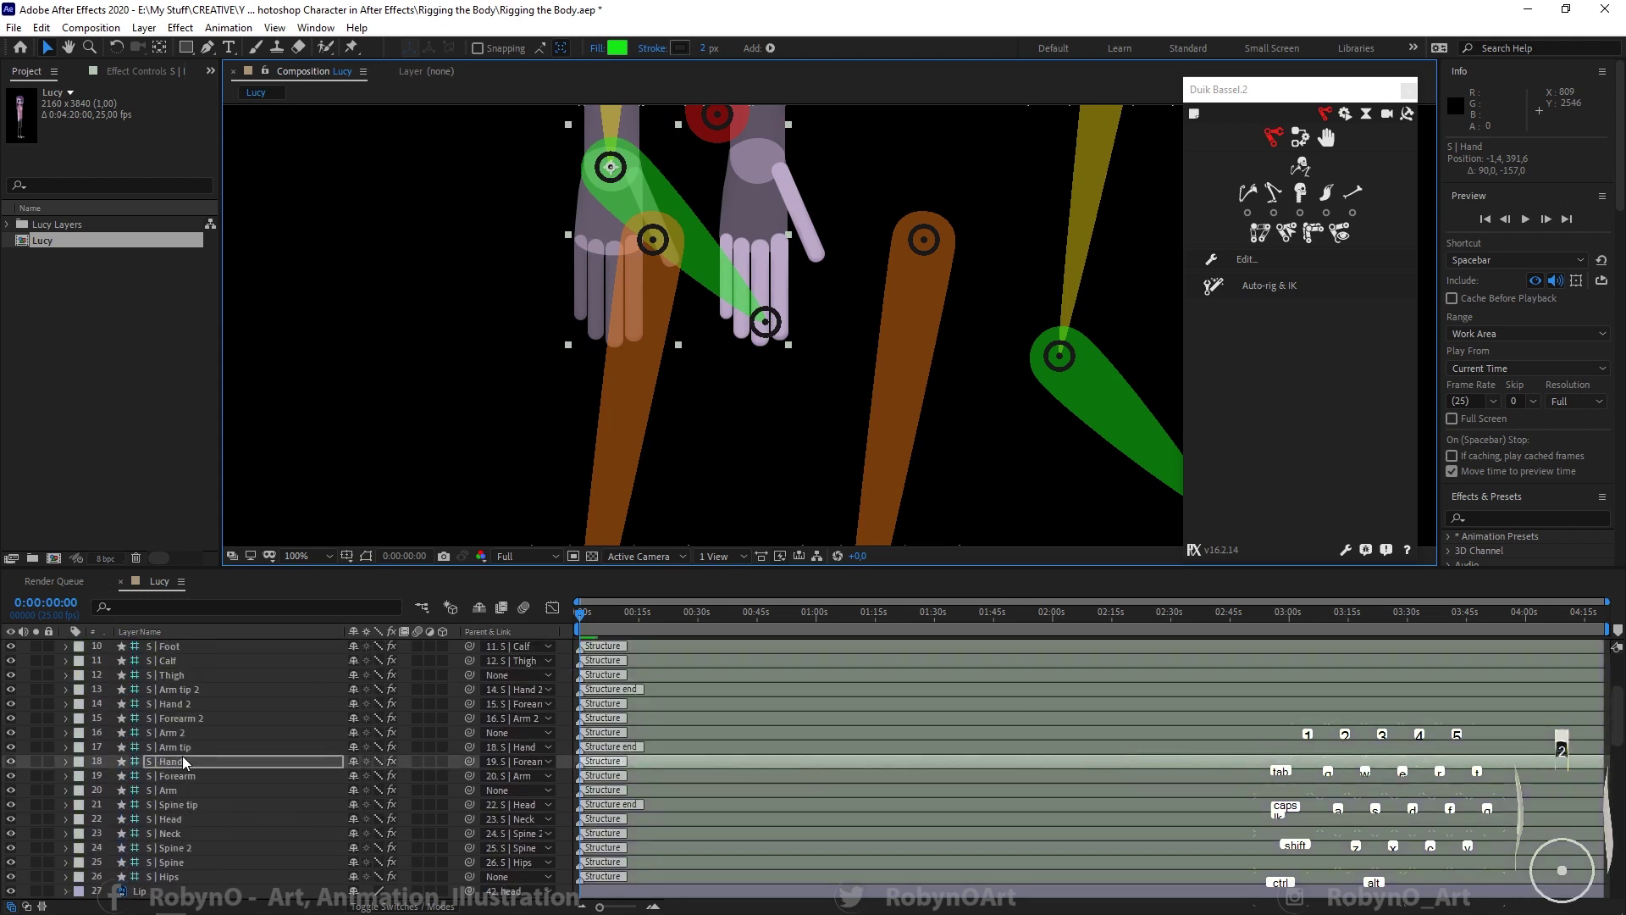
pyautogui.click(173, 876)
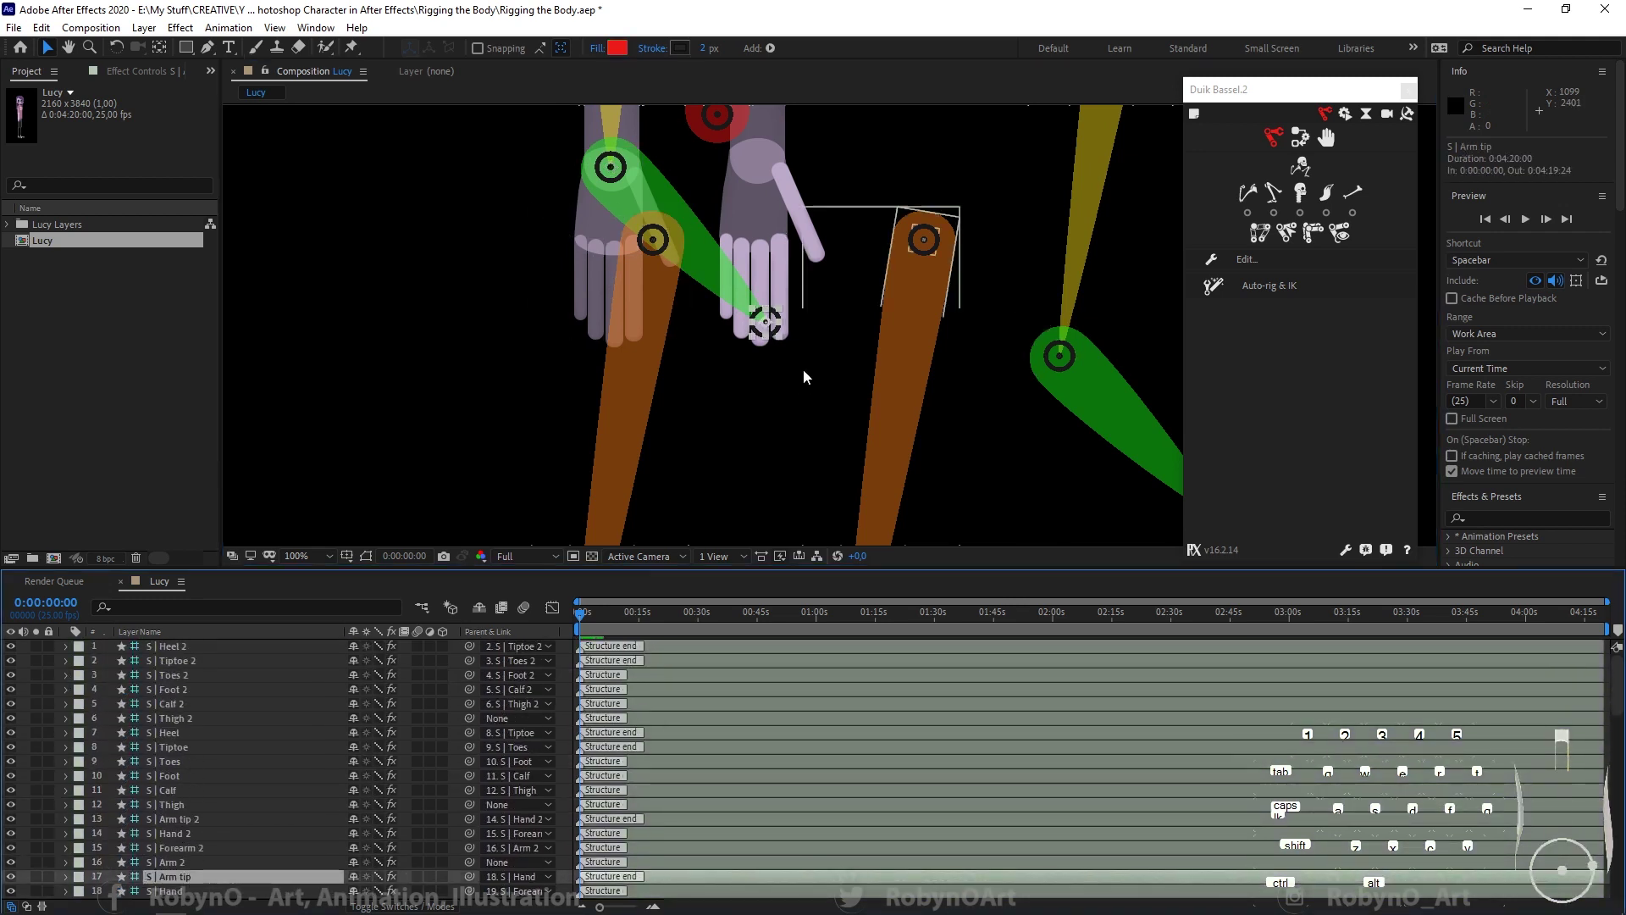
pyautogui.click(760, 321)
pyautogui.moveTo(758, 320); pyautogui.dragTo(607, 263)
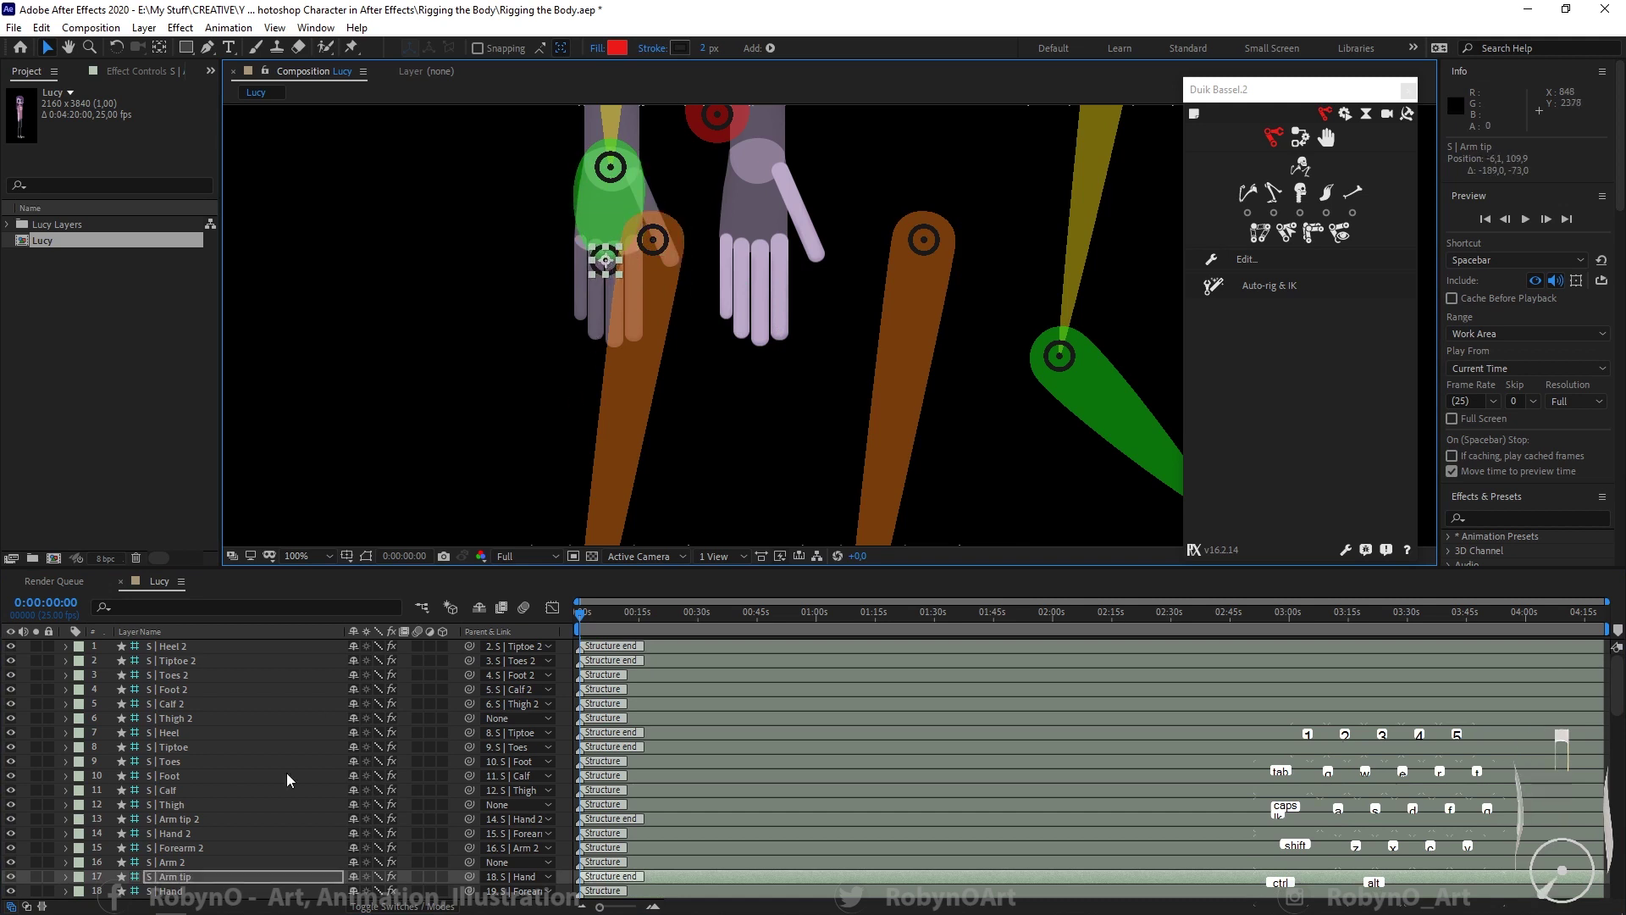
# Step: Move the S | Arm 2 structure onto the shoulder of Upper Arm L, at about 1040, 1336
pyautogui.moveTo(729, 203); pyautogui.dragTo(708, 422)
pyautogui.scroll(-1, 728, 381)
pyautogui.moveTo(865, 161); pyautogui.dragTo(843, 522)
pyautogui.moveTo(830, 437); pyautogui.dragTo(803, 327)
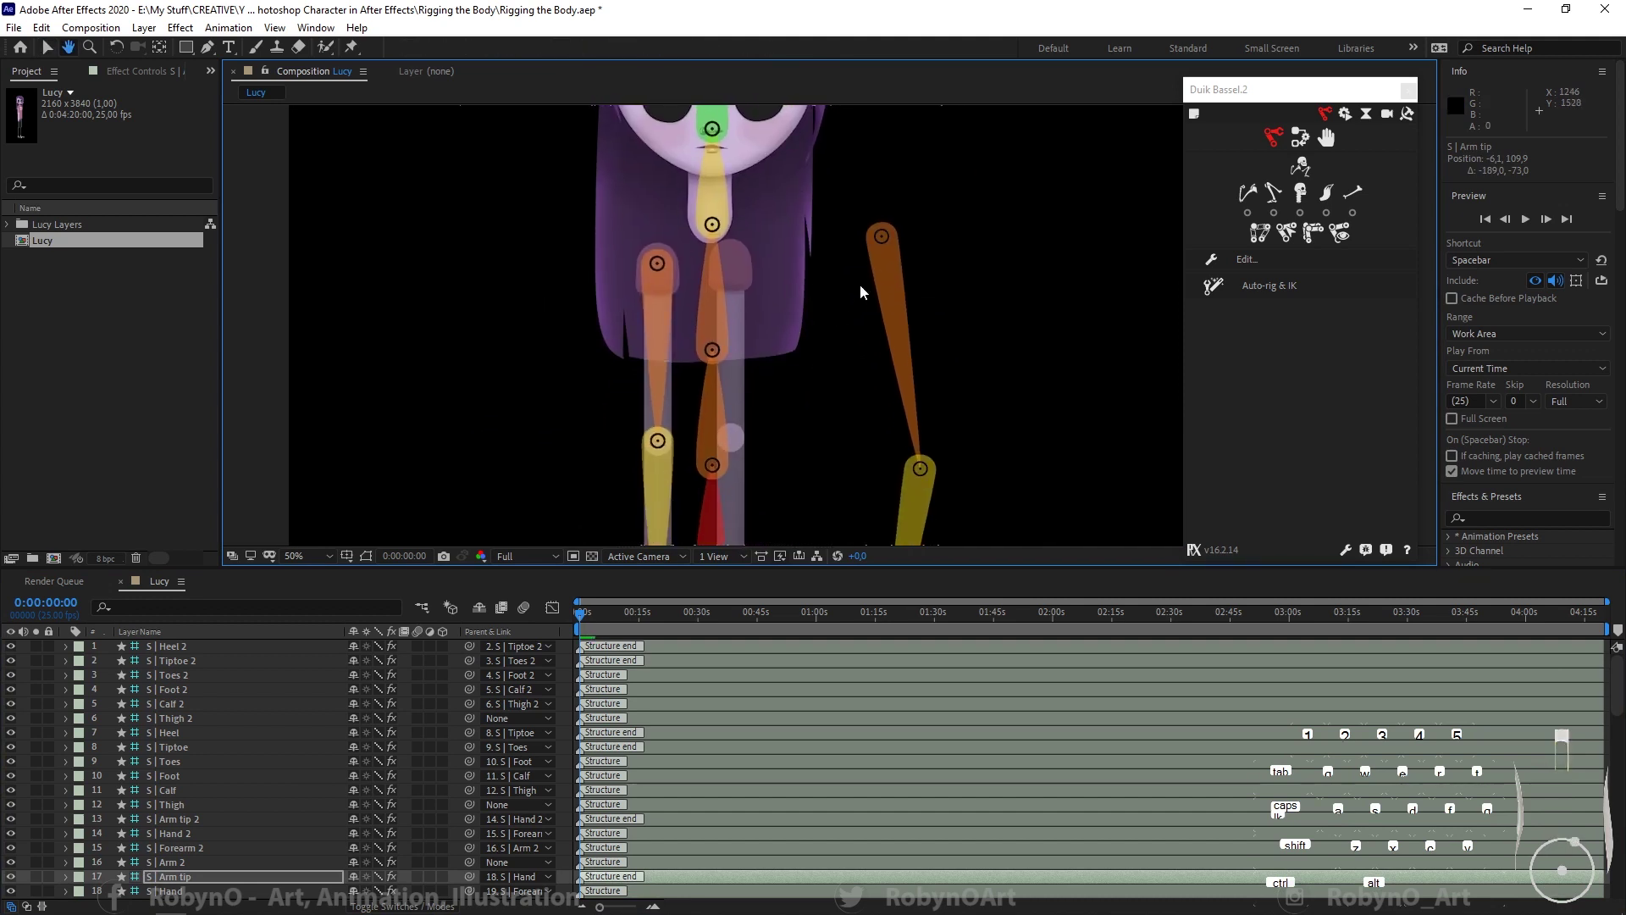
pyautogui.click(885, 241)
pyautogui.moveTo(885, 240); pyautogui.dragTo(731, 260)
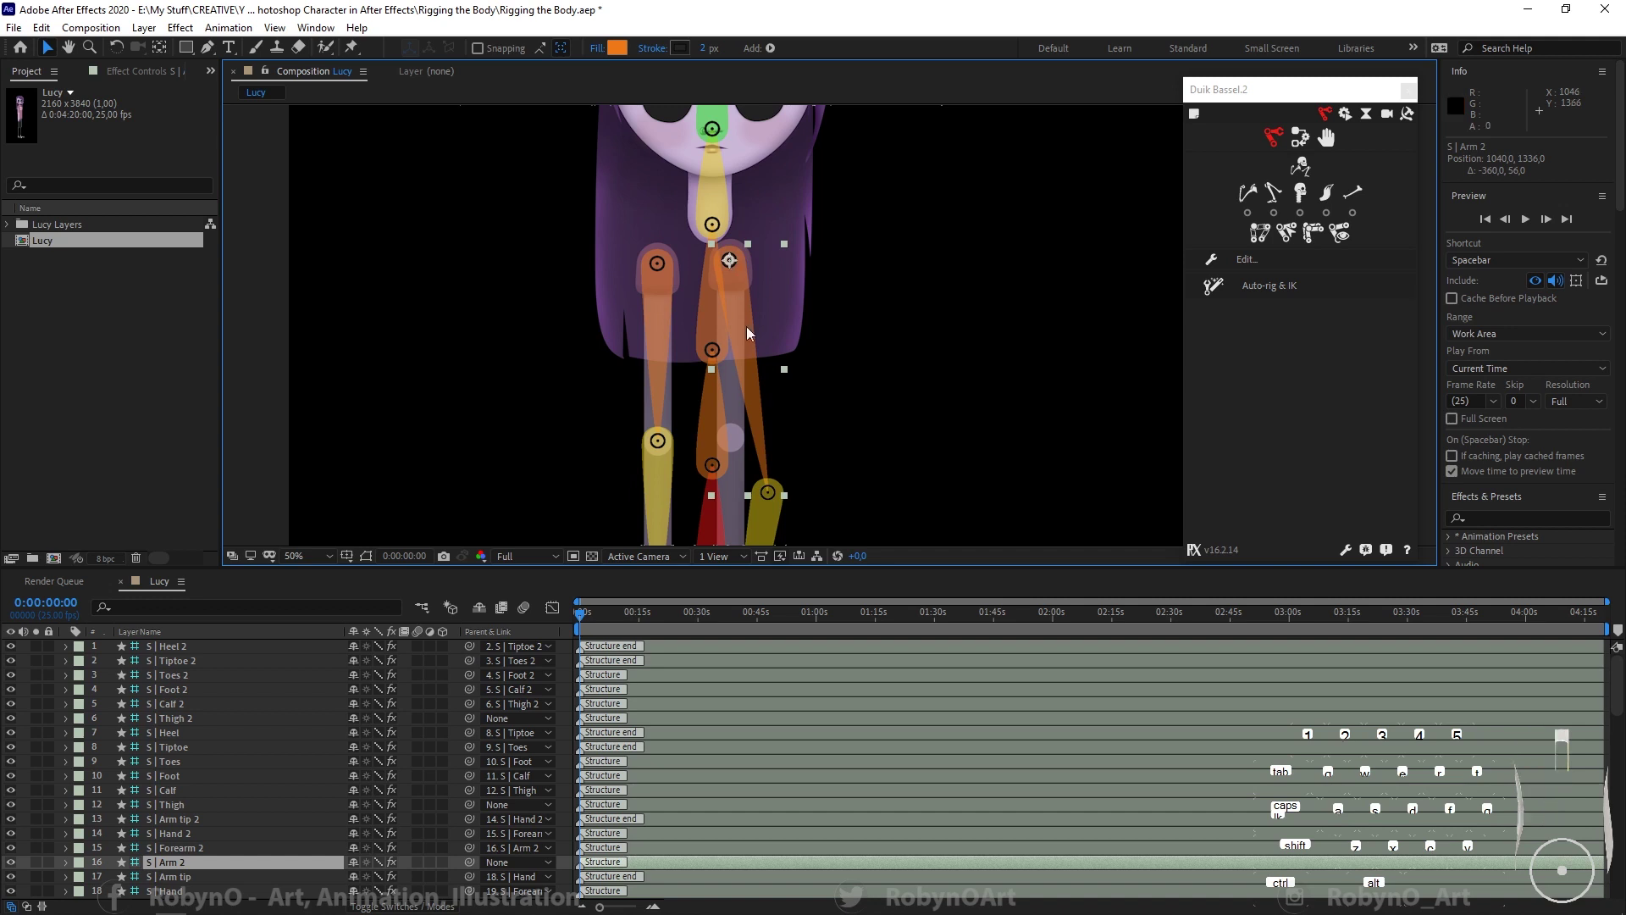
# Step: Move the S | Forearm 2 structure onto the elbow joint of Lucy's L arm and fine-tune its centring
pyautogui.moveTo(762, 375); pyautogui.dragTo(771, 225)
pyautogui.moveTo(775, 358); pyautogui.dragTo(834, 389)
pyautogui.scroll(2, 765, 329)
pyautogui.click(714, 313)
pyautogui.moveTo(714, 313); pyautogui.dragTo(716, 313)
# Step: Move the S | Hand 2 structure onto Hand L's wrist and S | Arm tip 2 to the base of its fingers
pyautogui.scroll(-8, 717, 313)
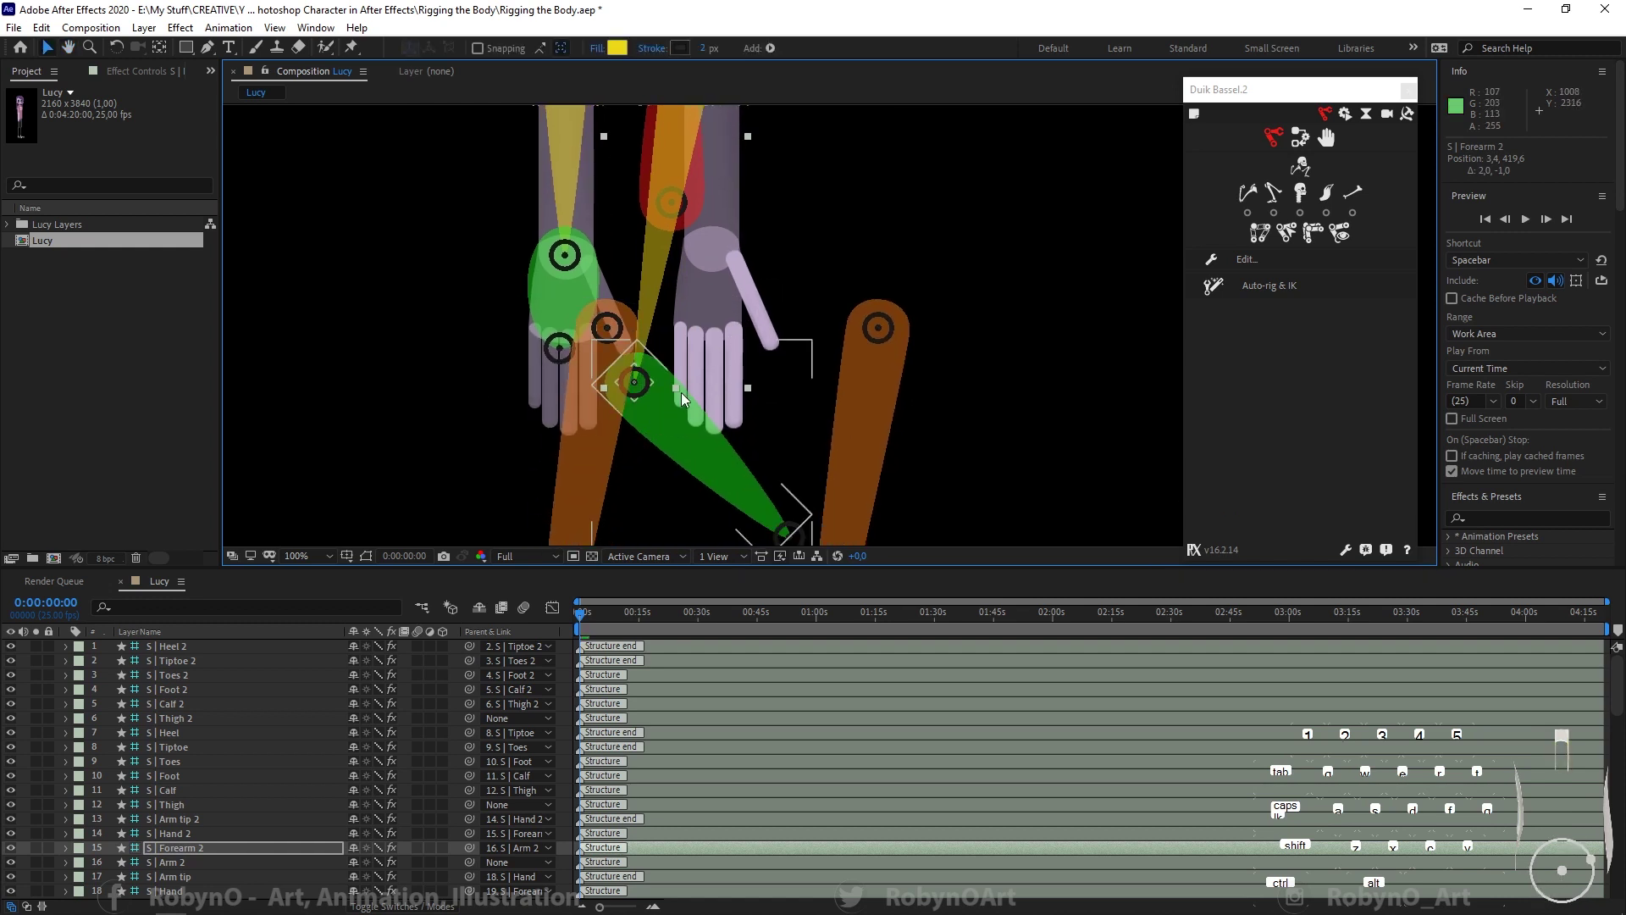
pyautogui.click(634, 386)
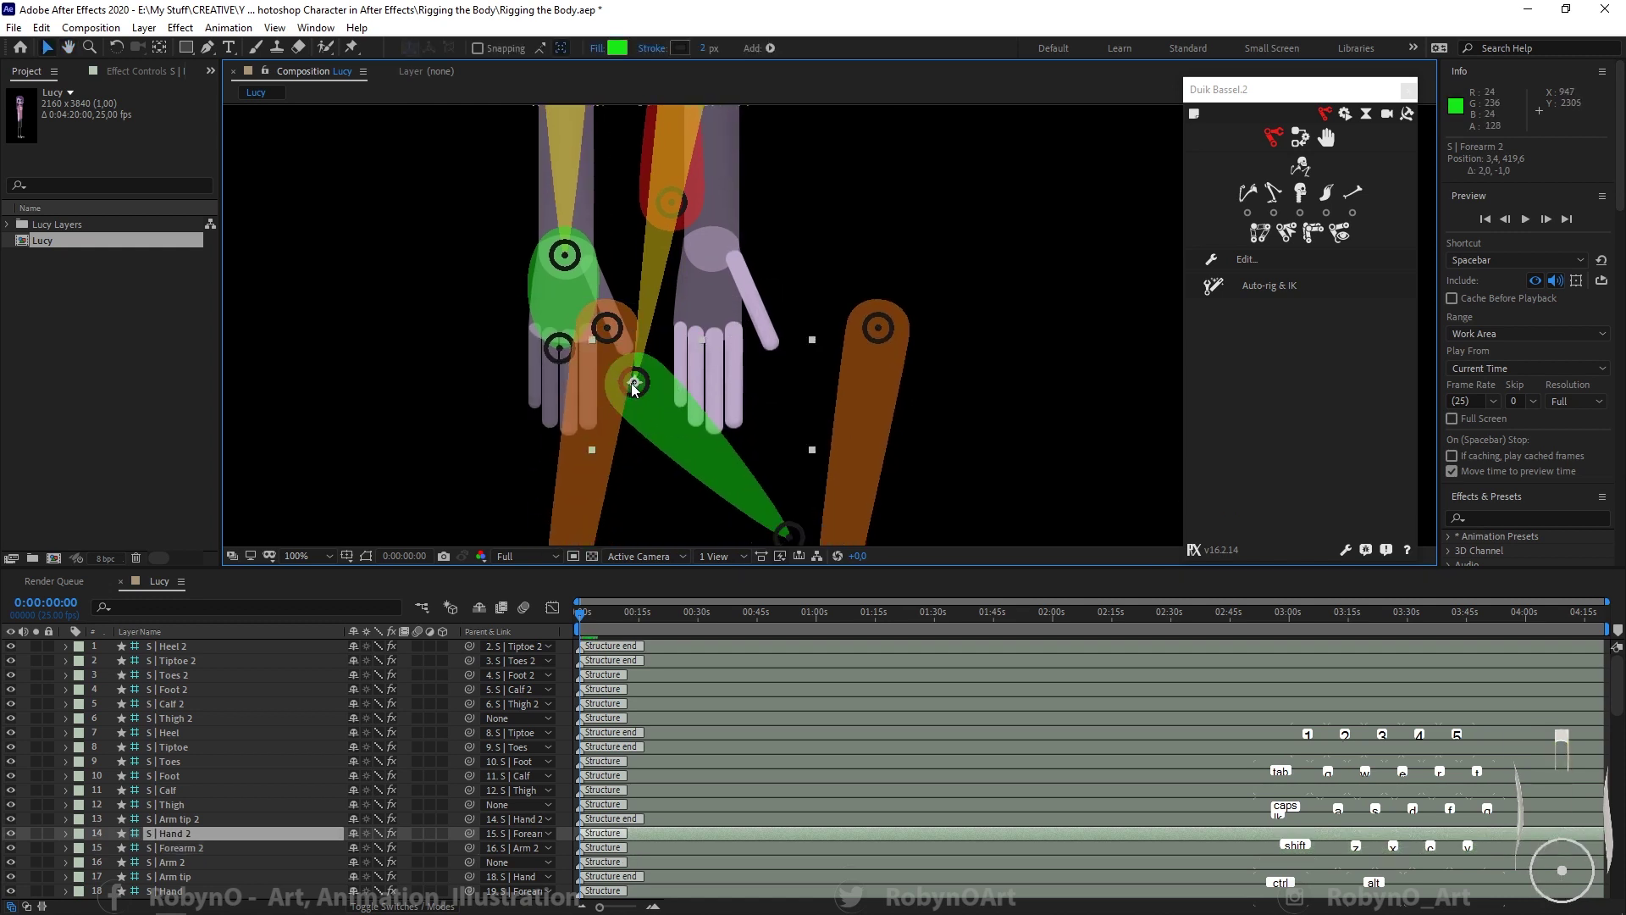
pyautogui.moveTo(632, 383); pyautogui.dragTo(710, 248)
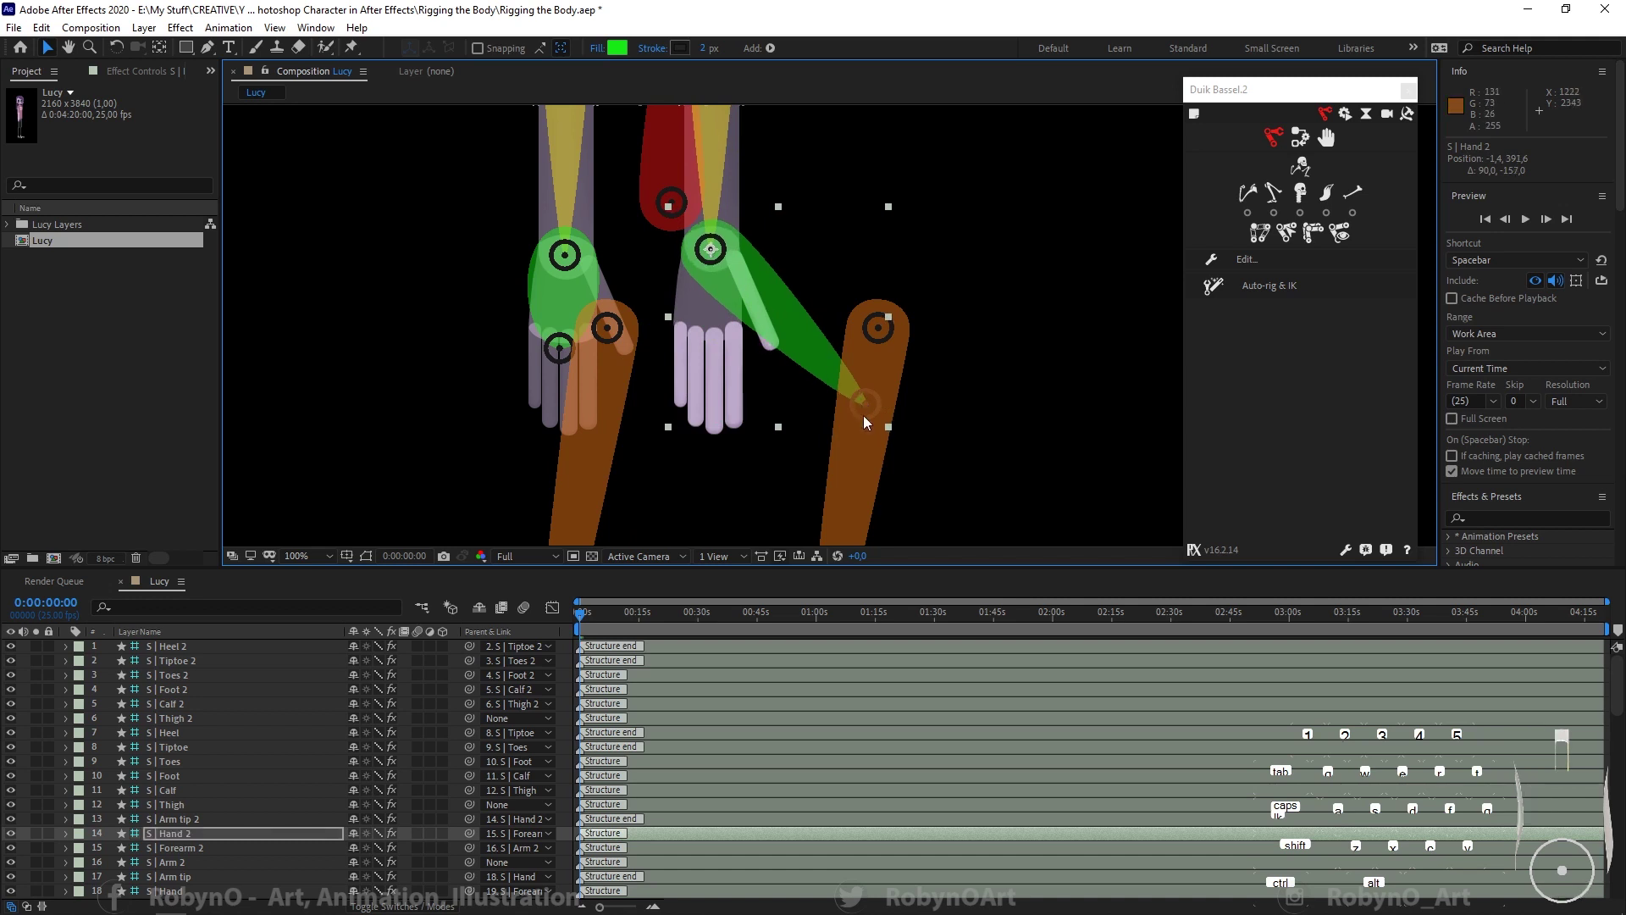
pyautogui.click(181, 819)
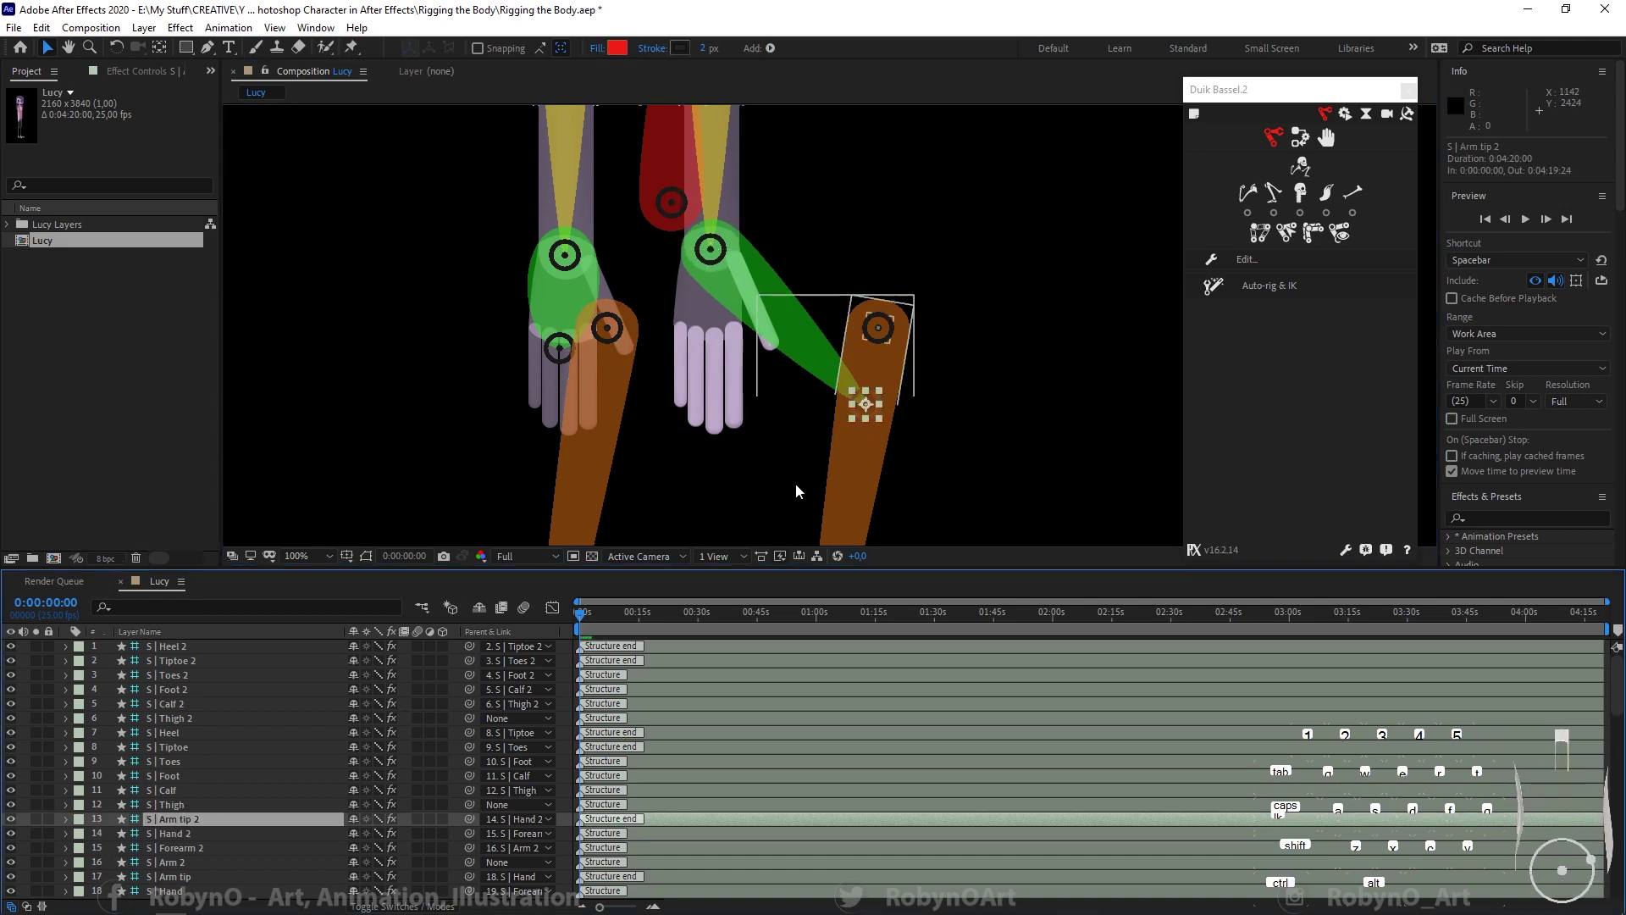
pyautogui.moveTo(875, 404); pyautogui.dragTo(704, 349)
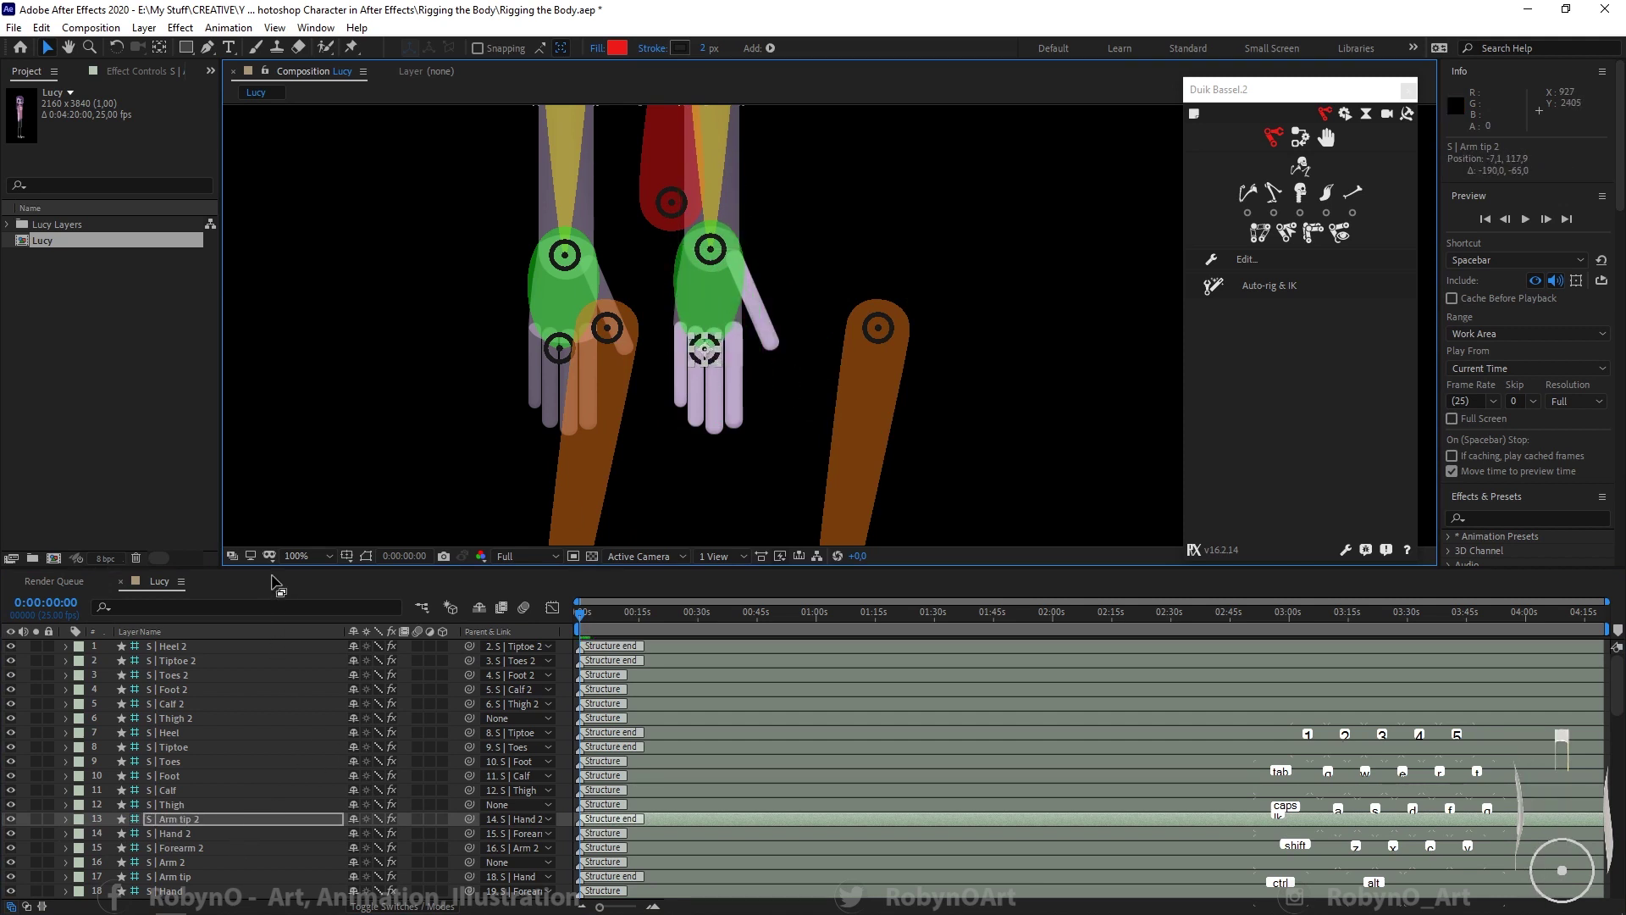
# Step: Enlarge the timeline area to show all structure layers and rename S | Heel 2 as S | Heel L
pyautogui.moveTo(278, 585); pyautogui.dragTo(281, 354)
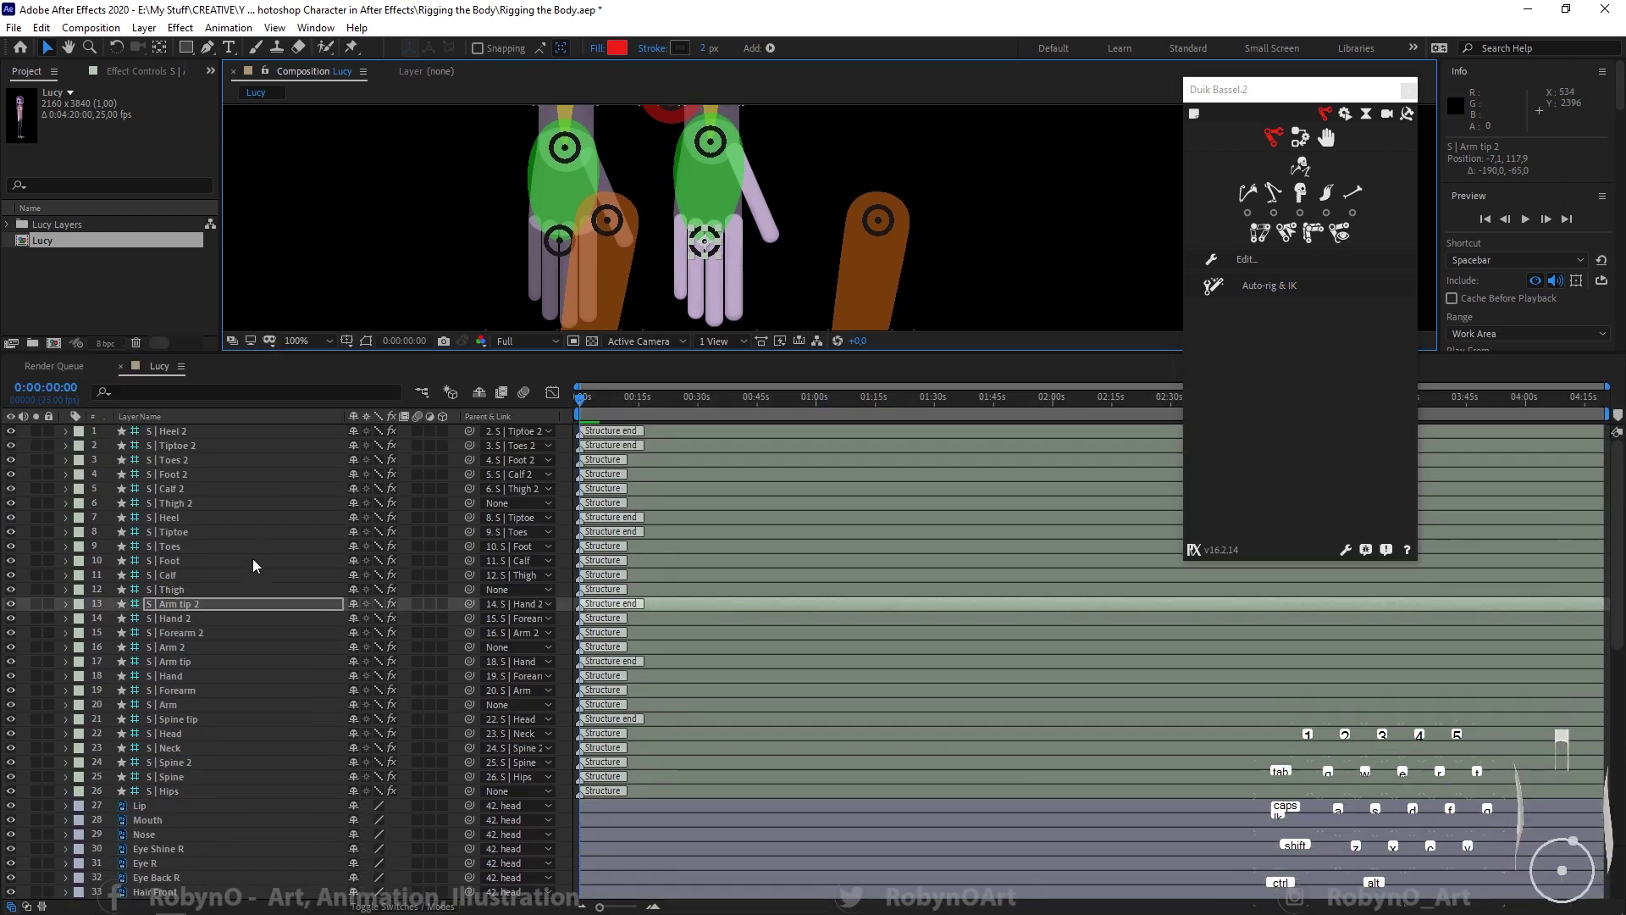
pyautogui.click(196, 434)
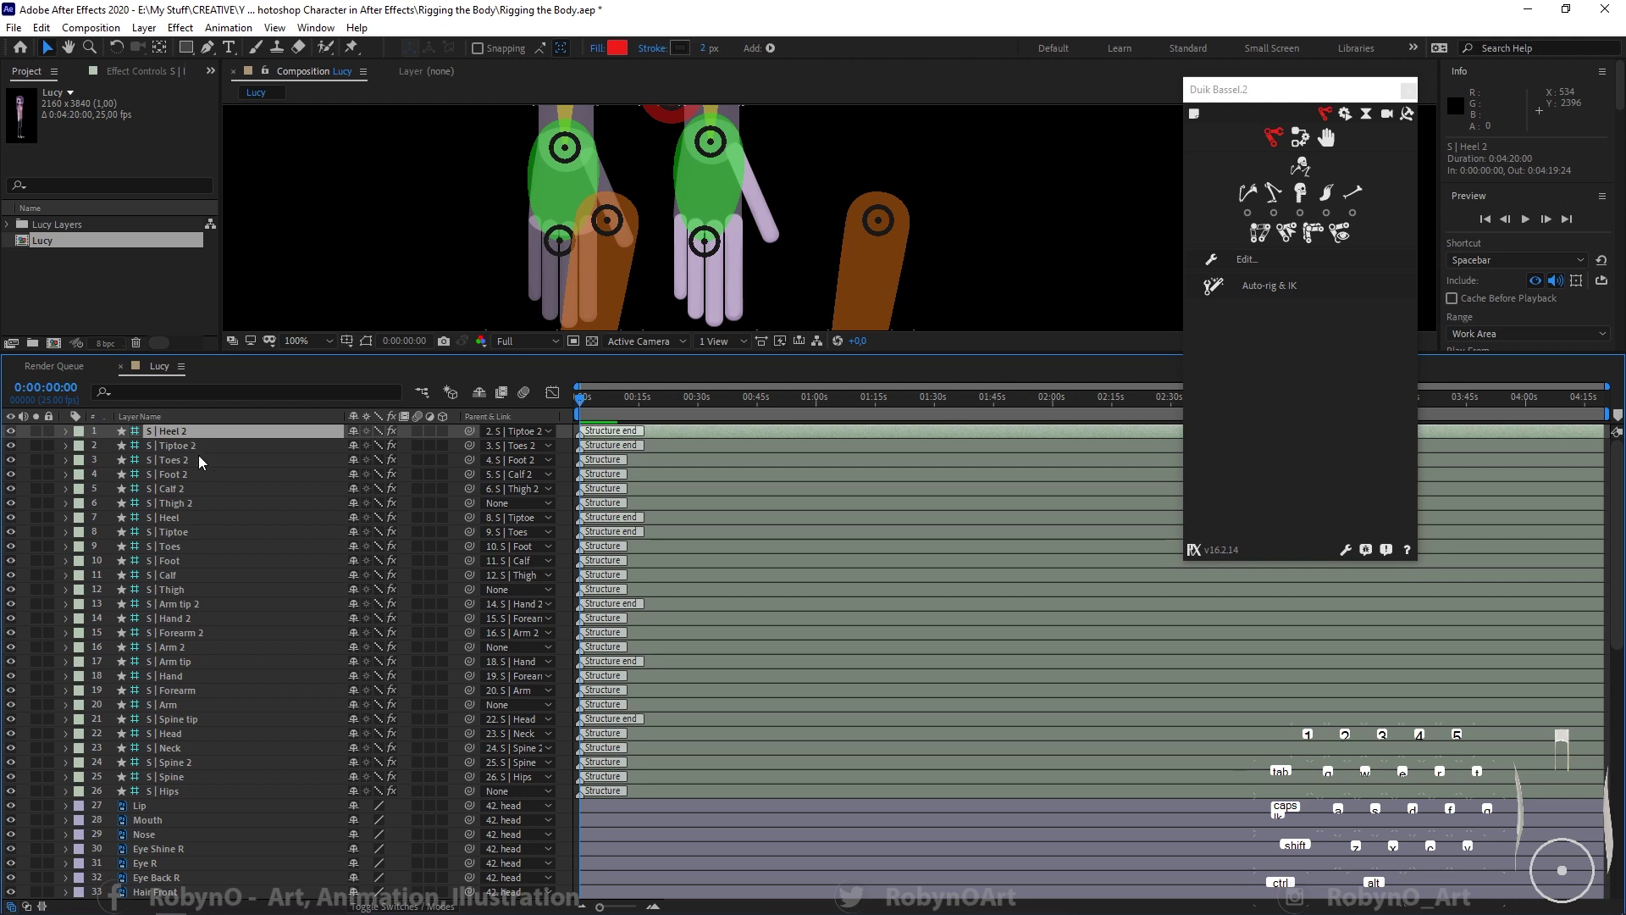
pyautogui.click(175, 561)
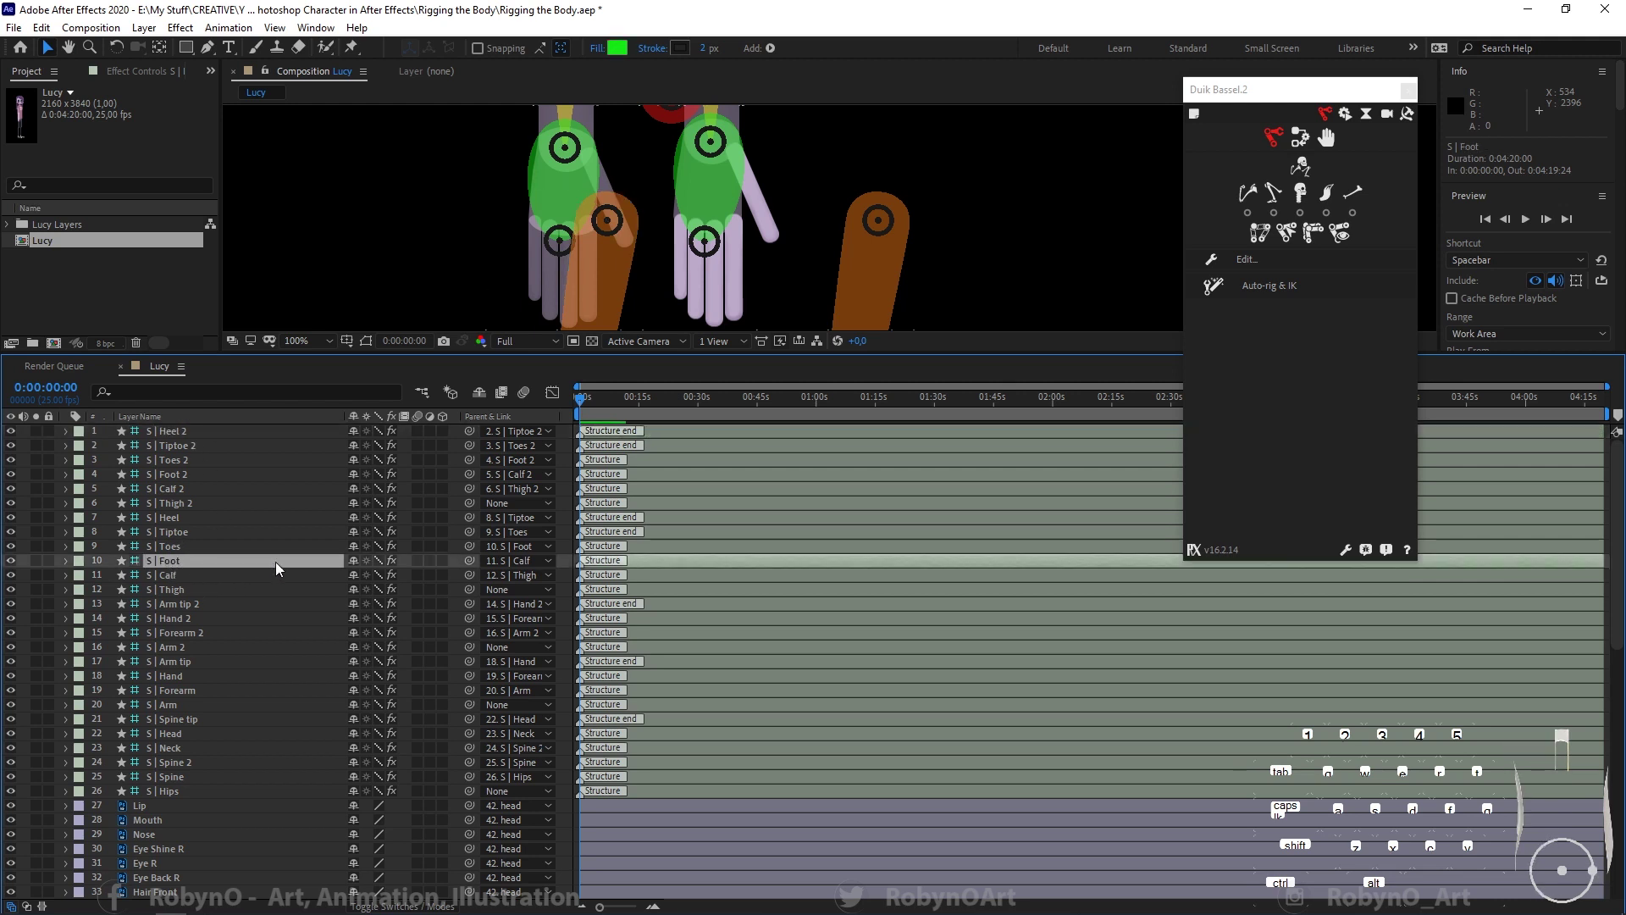
pyautogui.click(178, 433)
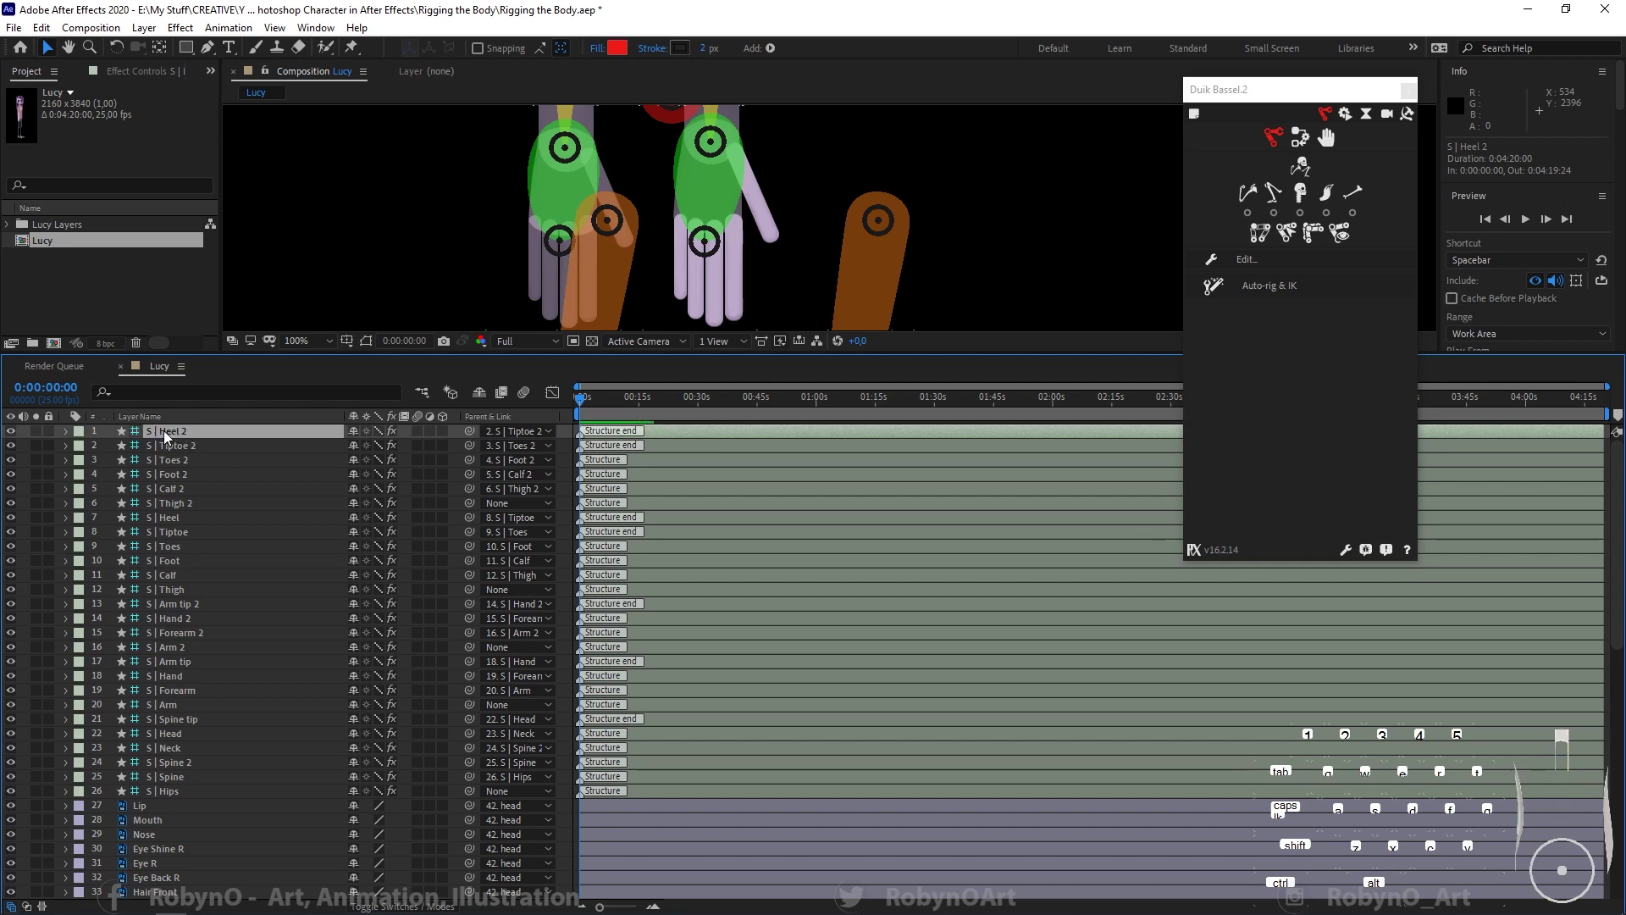
pyautogui.rightClick(196, 434)
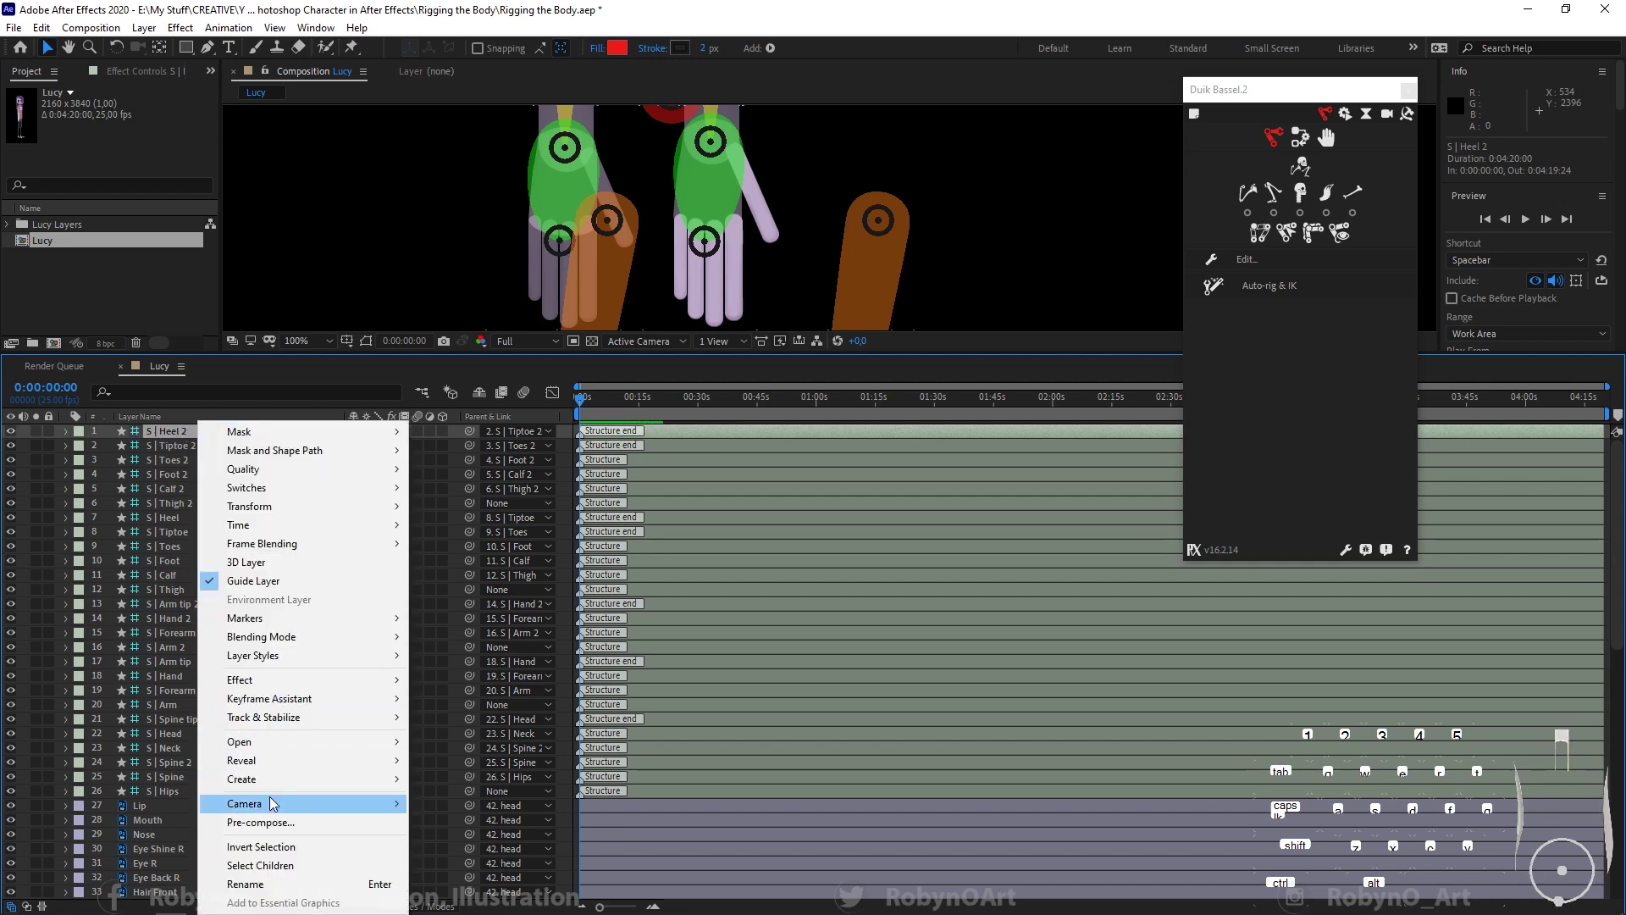
pyautogui.moveTo(264, 779)
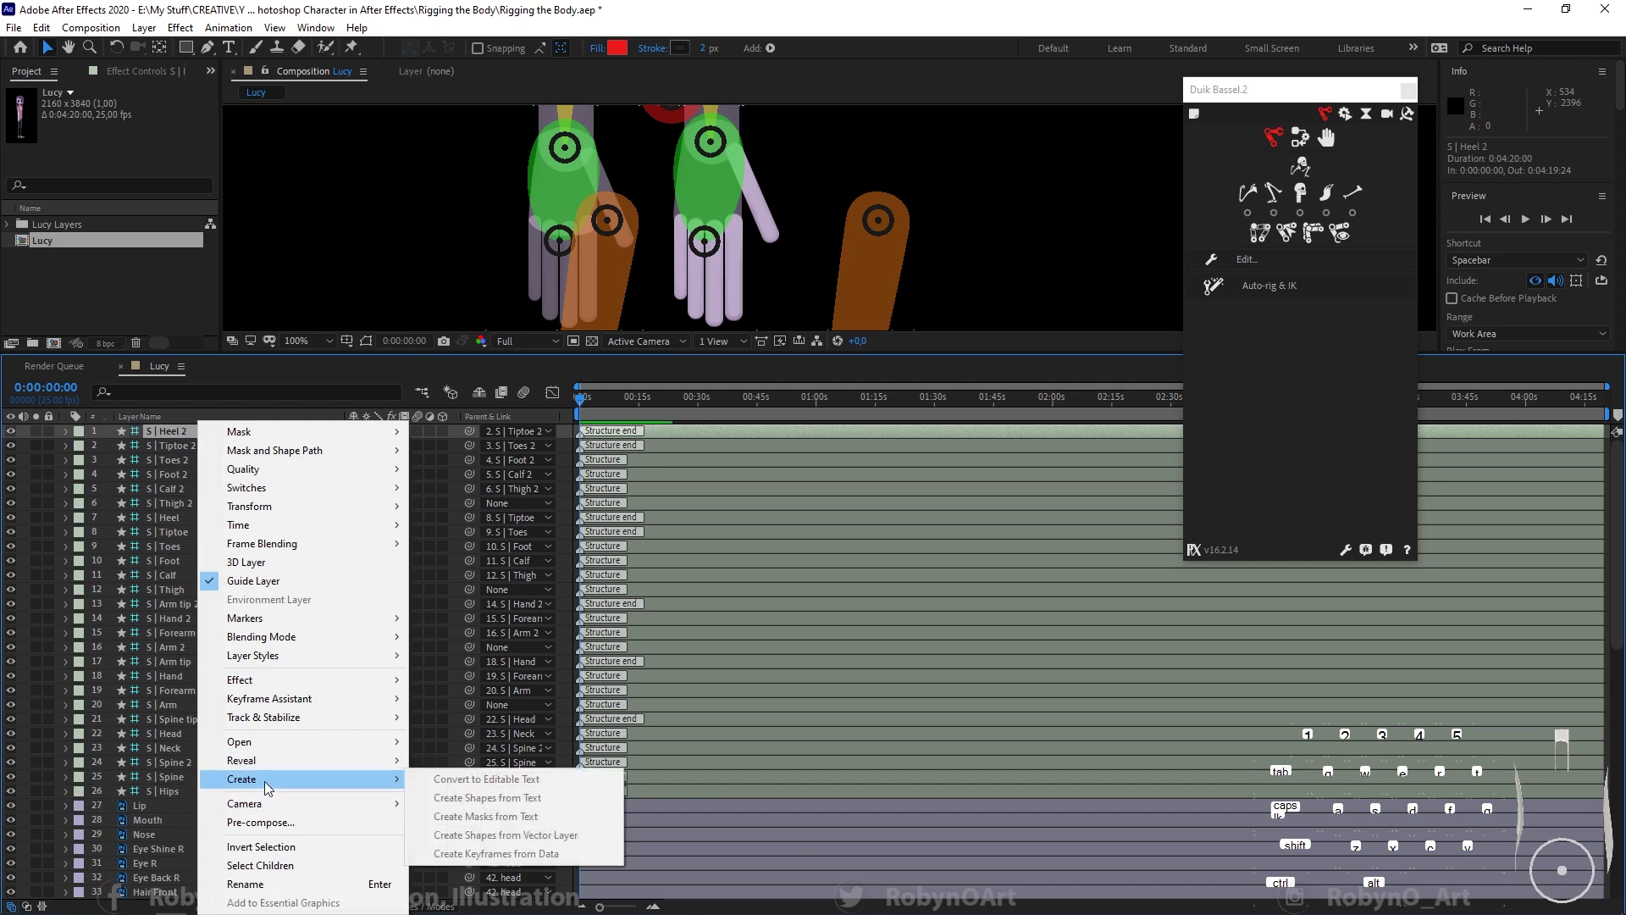
pyautogui.click(254, 881)
pyautogui.click(190, 433)
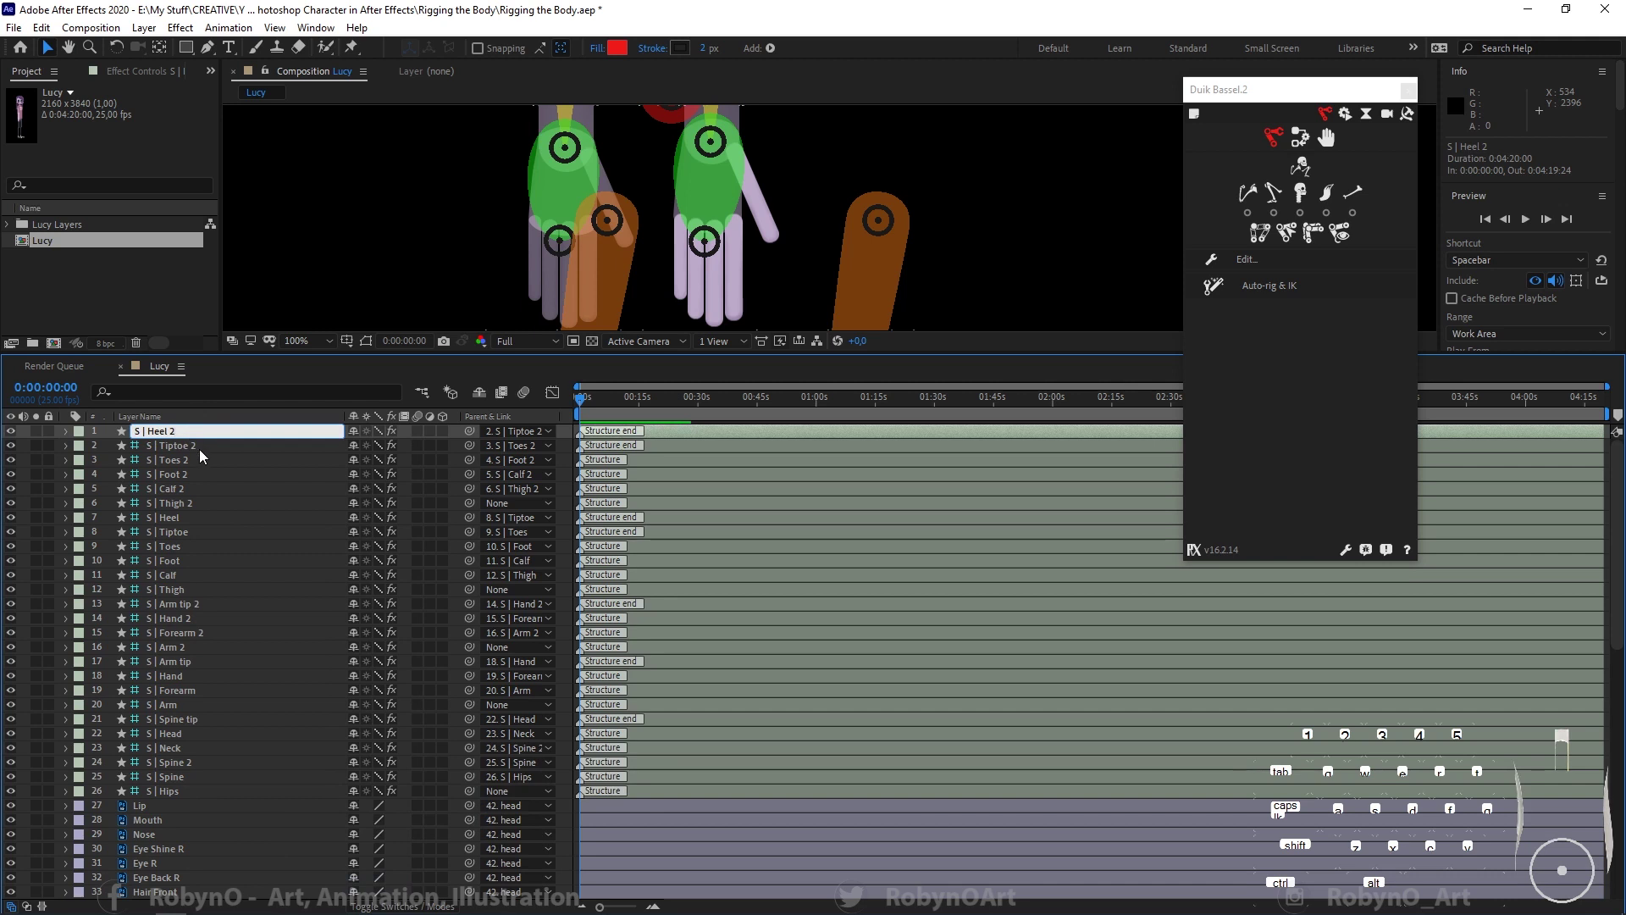
pyautogui.press('capslock')
pyautogui.moveTo(178, 433); pyautogui.dragTo(166, 432)
# Step: Rename the S | Tiptoe 2 and S | Toes 2 layers as S | Tiptoe L and S | Toes L
pyautogui.click(185, 445)
pyautogui.press('Return')
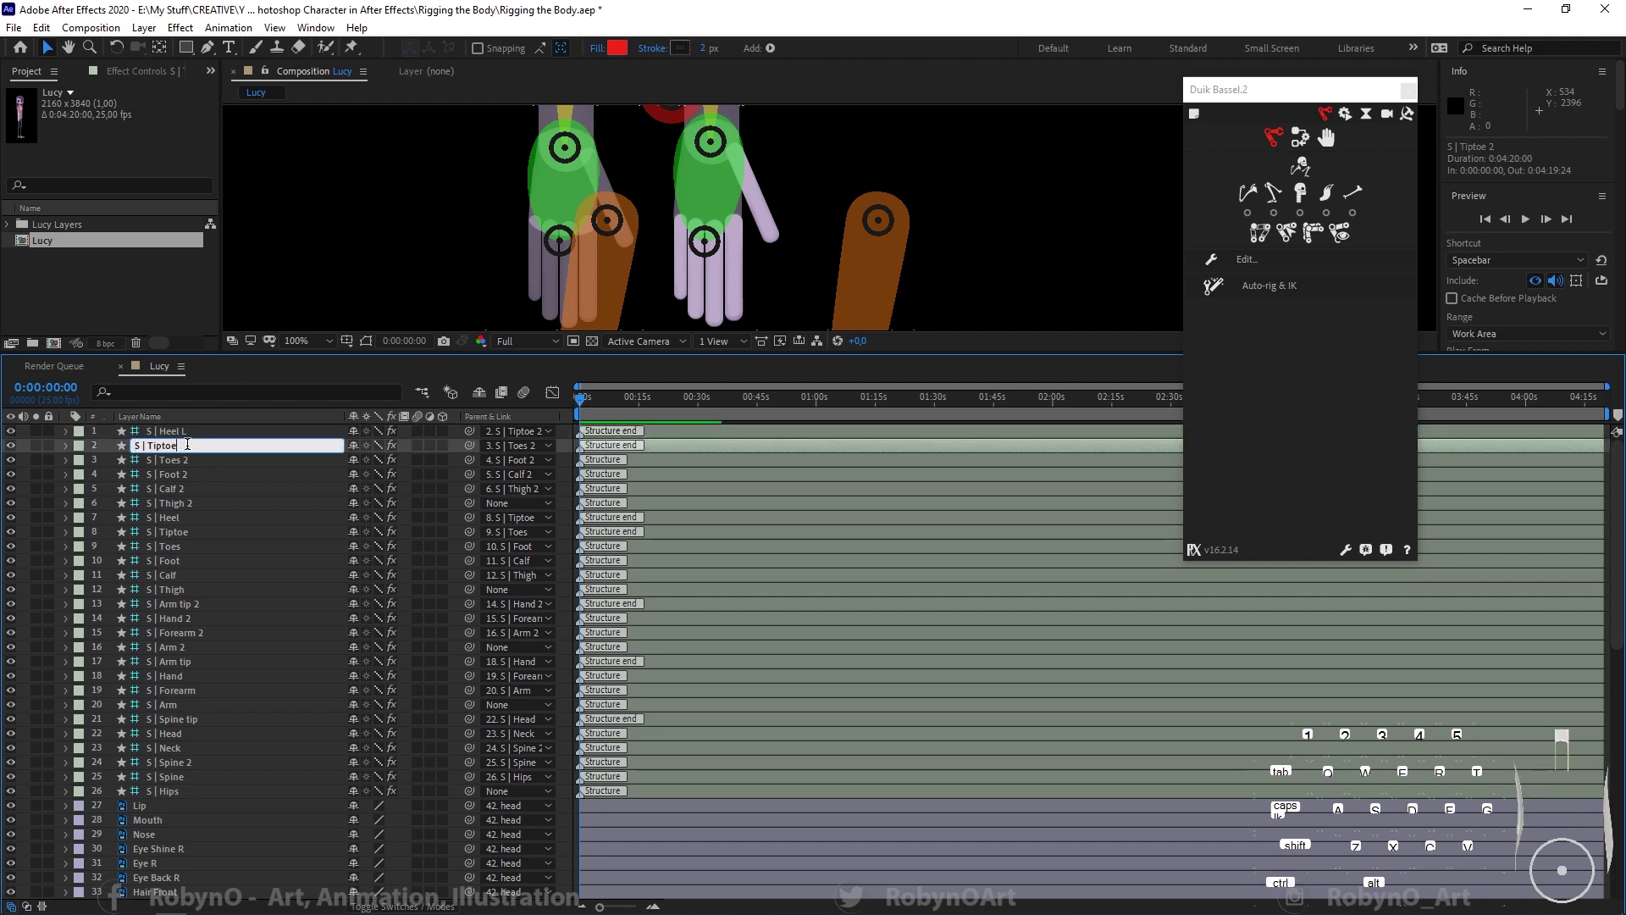
pyautogui.write('L')
pyautogui.click(185, 460)
pyautogui.press('Return')
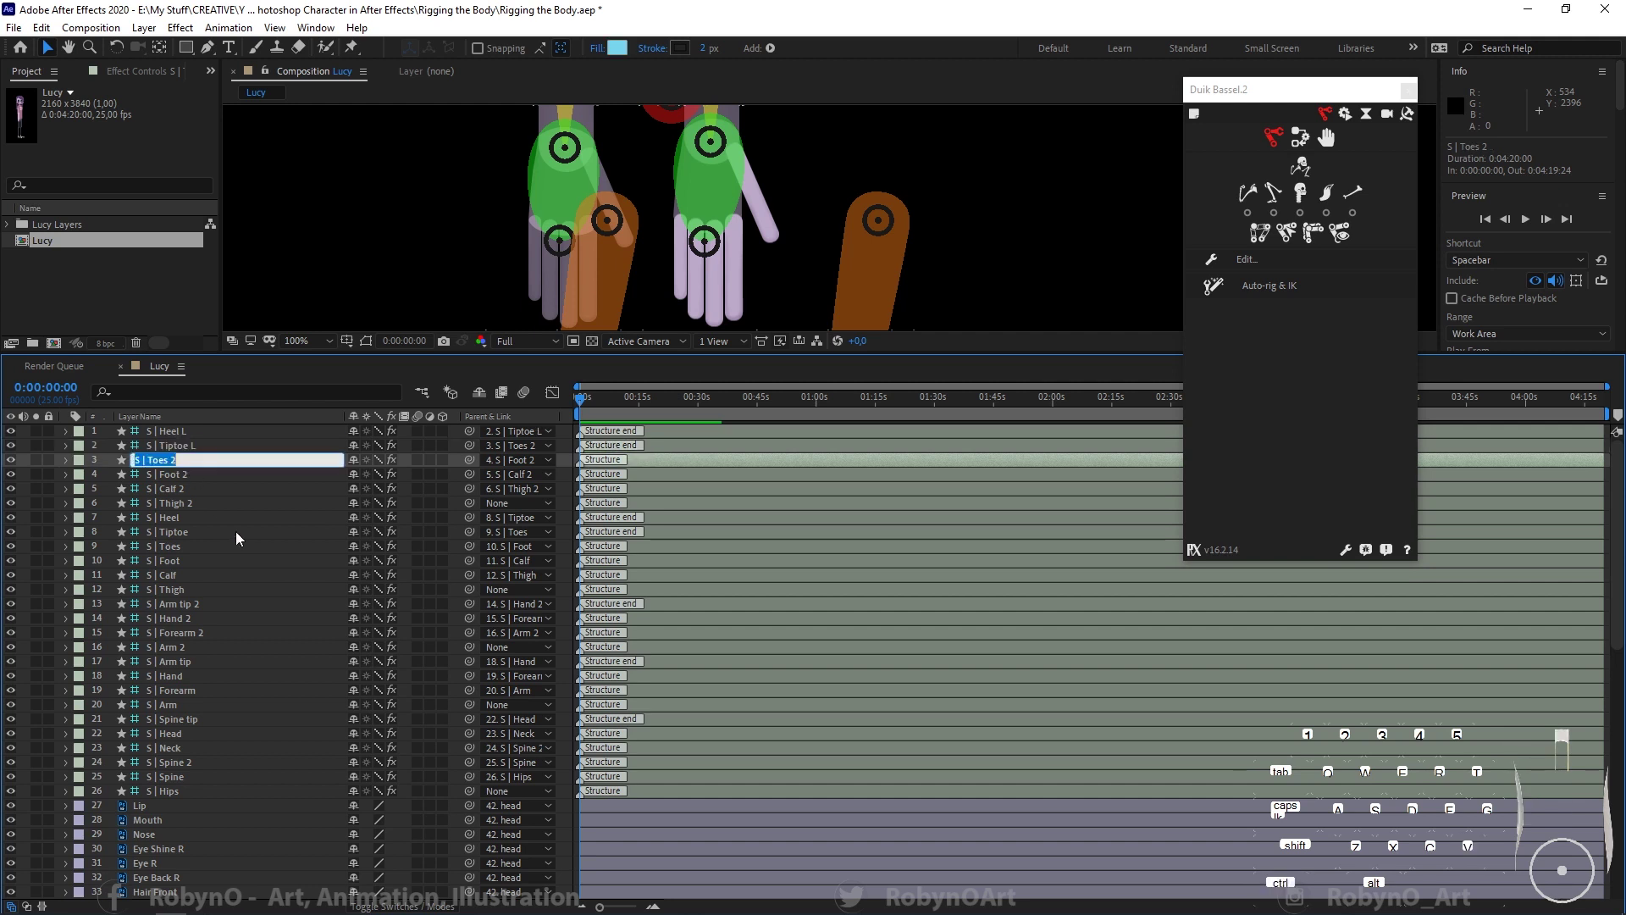
pyautogui.click(187, 457)
pyautogui.press('BackSpace')
pyautogui.write('L')
# Step: Rename the S | Foot 2 and S | Calf 2 layers as S | Foot L and S | Calf L
pyautogui.click(185, 476)
pyautogui.rightClick(184, 474)
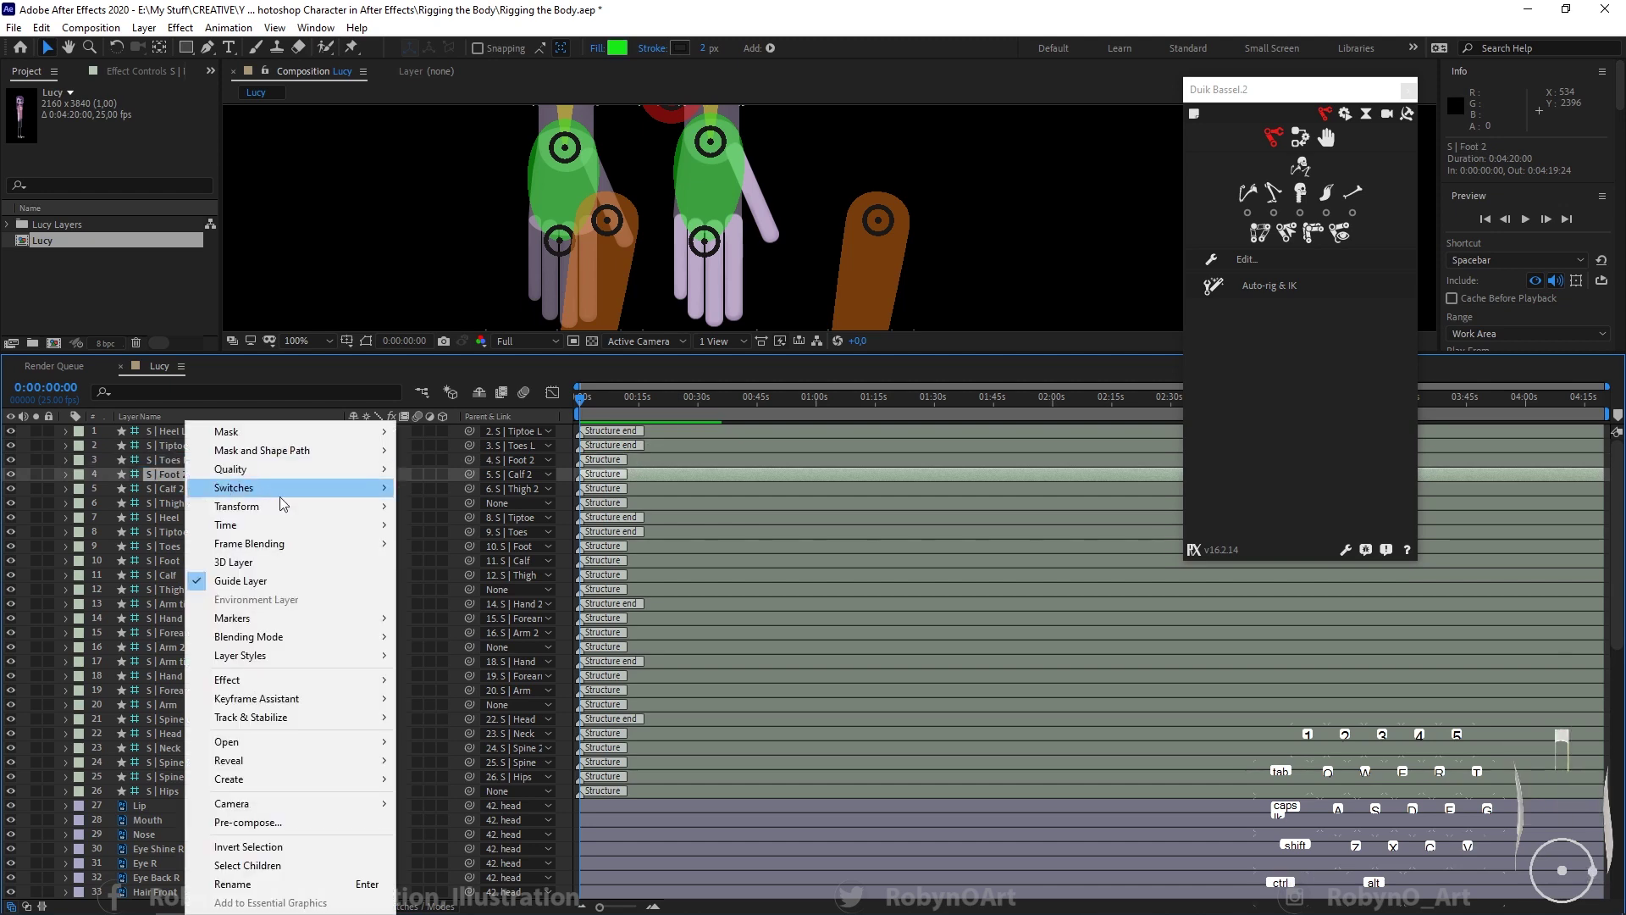
pyautogui.click(231, 883)
pyautogui.click(190, 474)
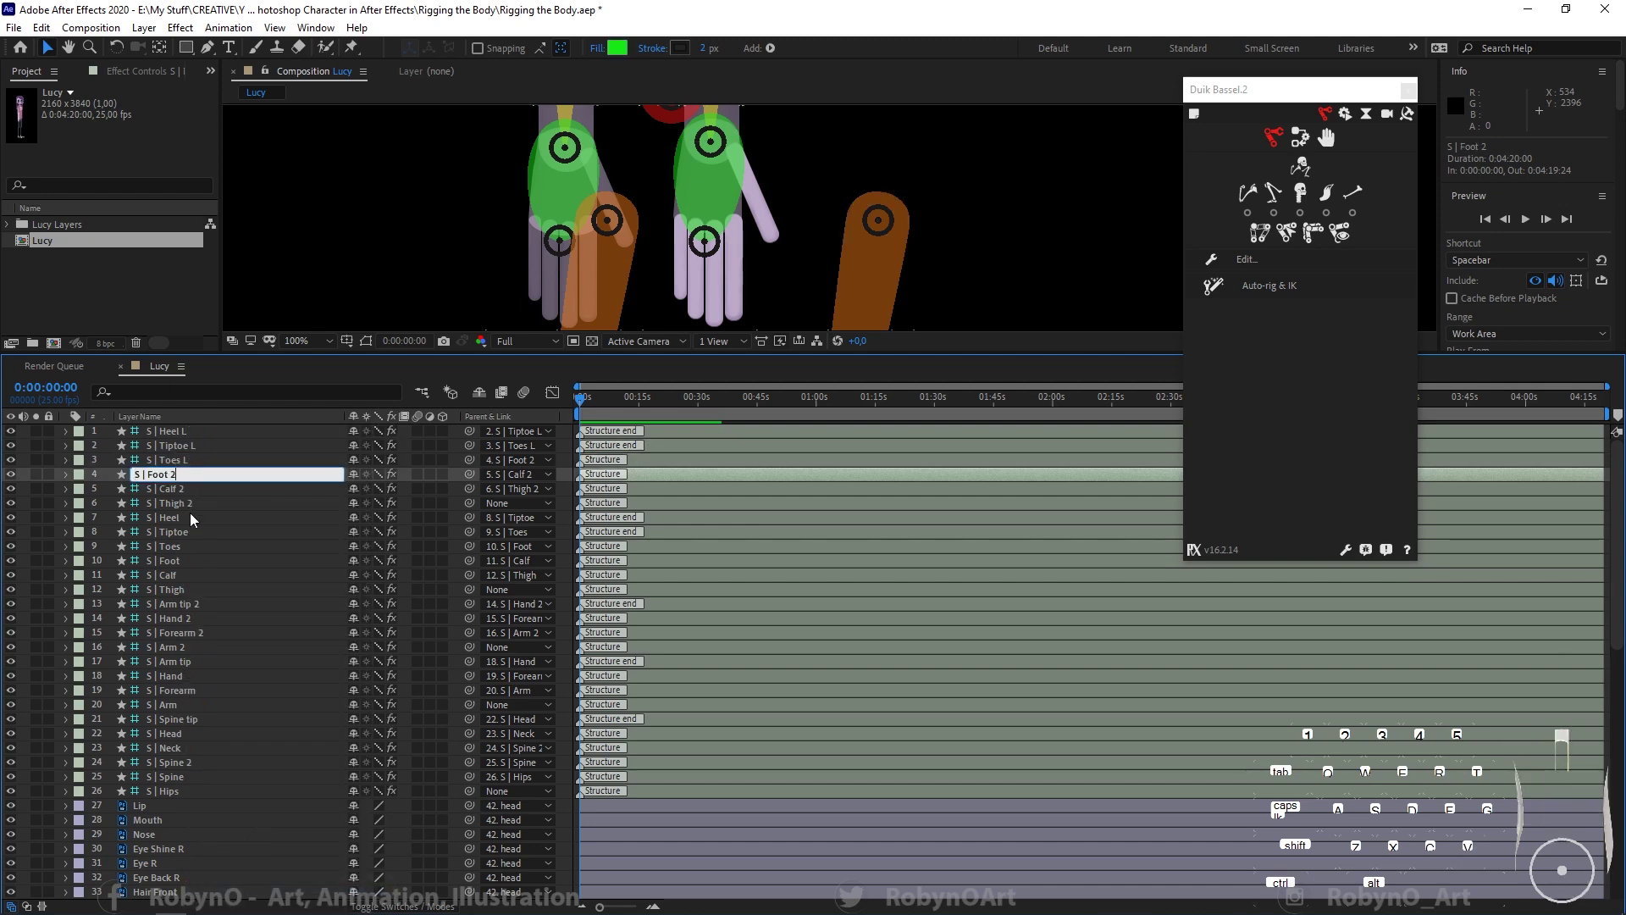
pyautogui.write('L')
pyautogui.click(185, 489)
pyautogui.rightClick(184, 490)
pyautogui.click(232, 883)
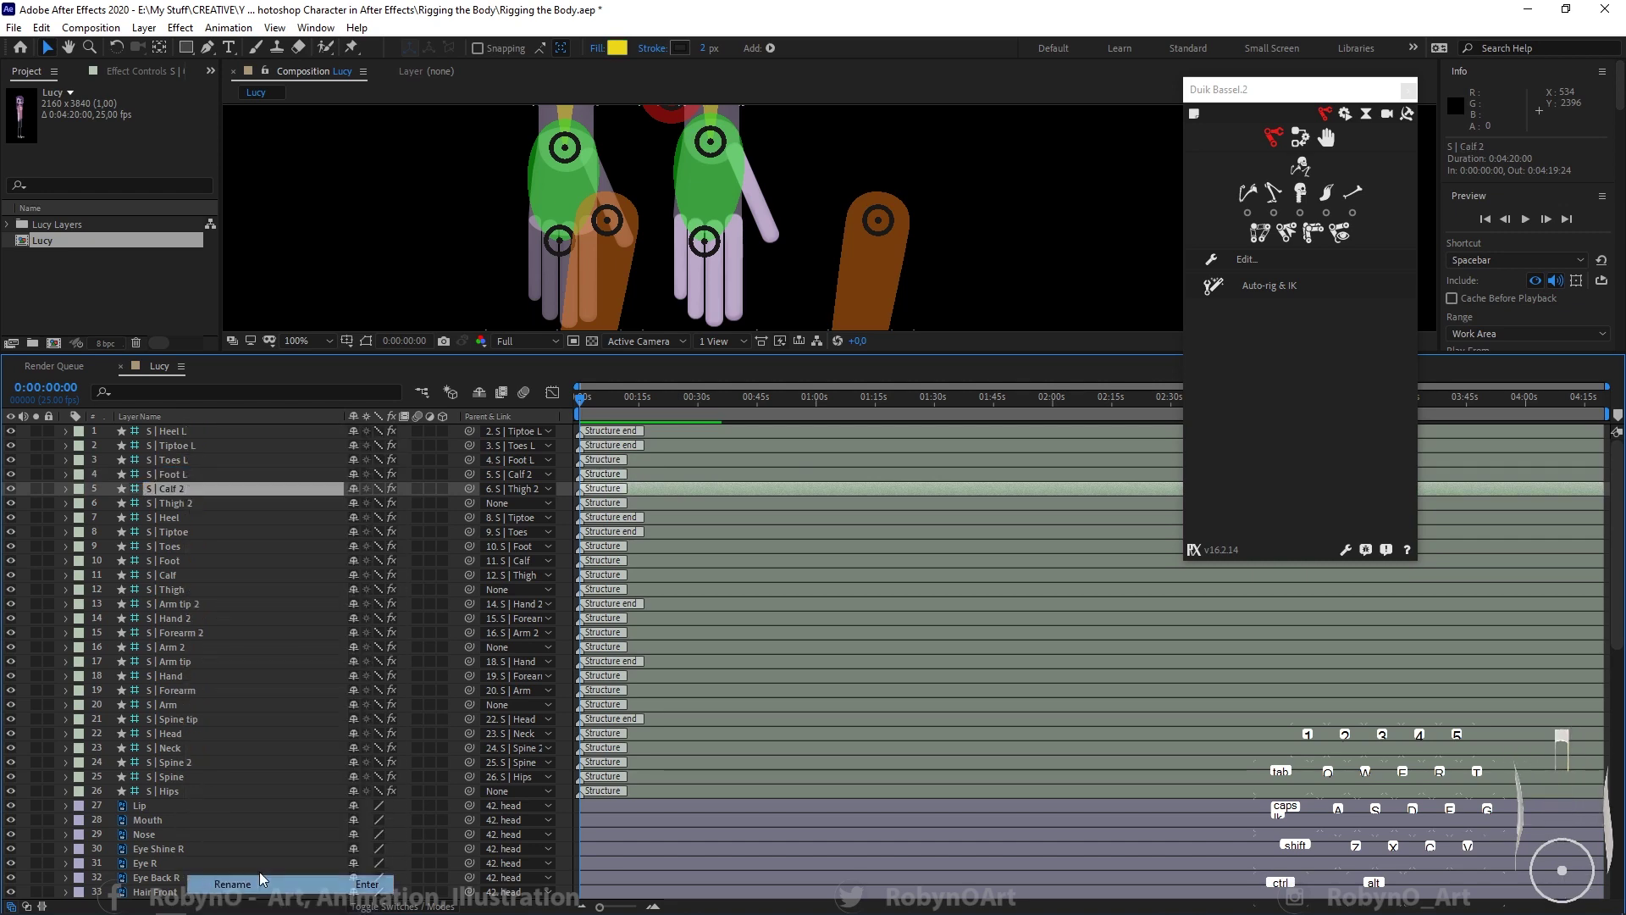
pyautogui.write('L')
# Step: Rename the S | Thigh 2 structure layer as S | Thigh L
pyautogui.click(207, 503)
pyautogui.rightClick(207, 503)
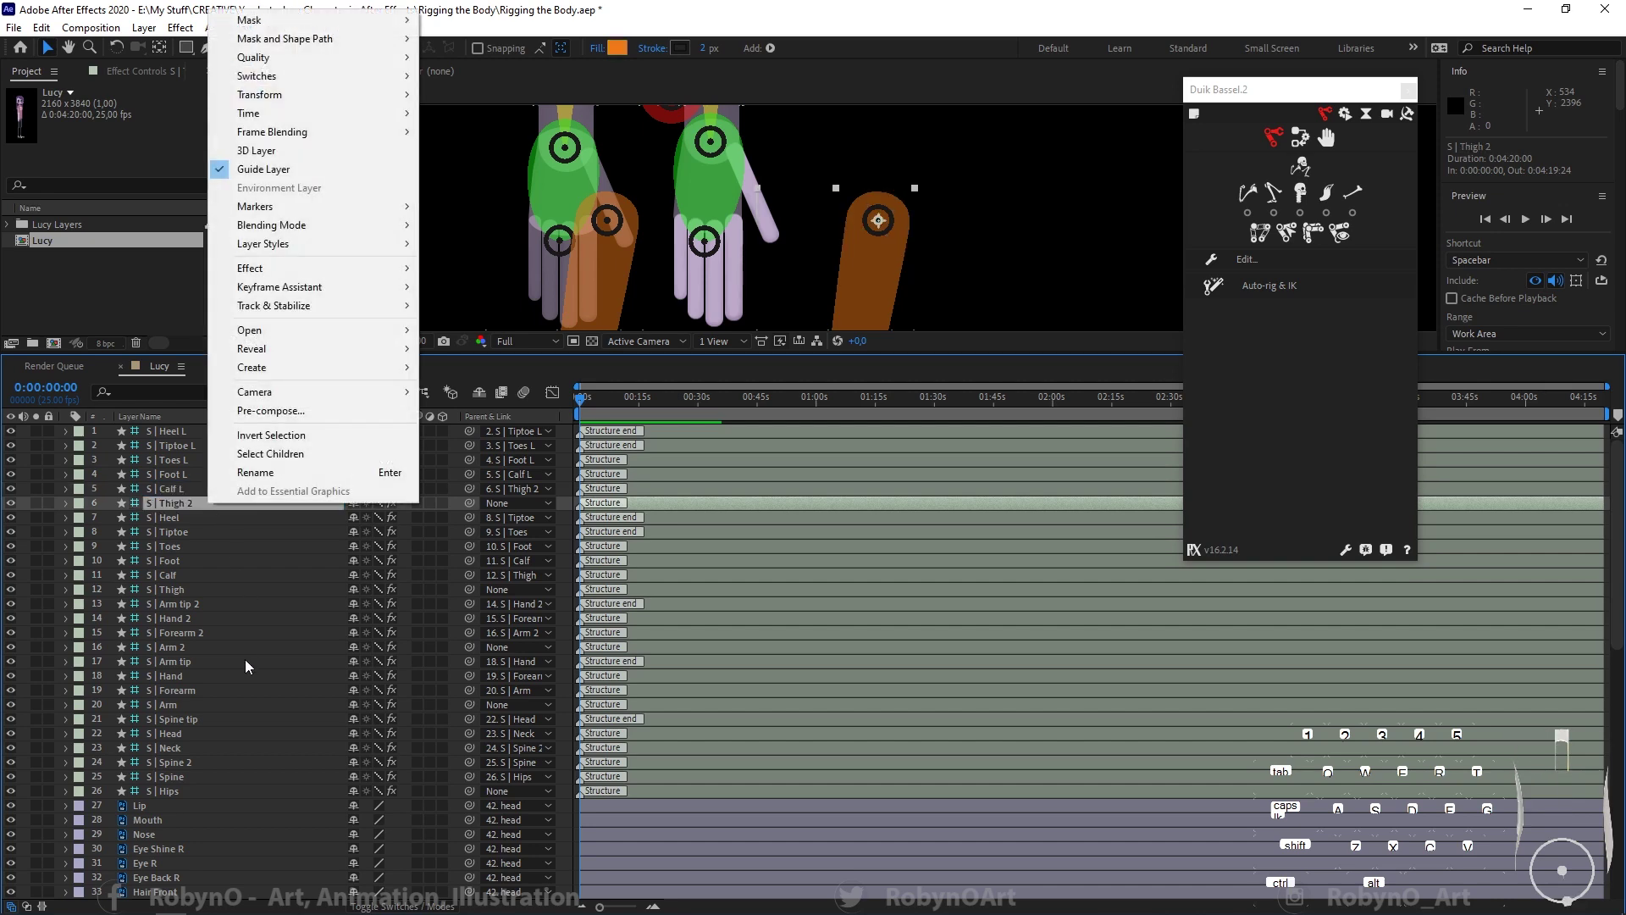
pyautogui.click(240, 471)
pyautogui.click(199, 505)
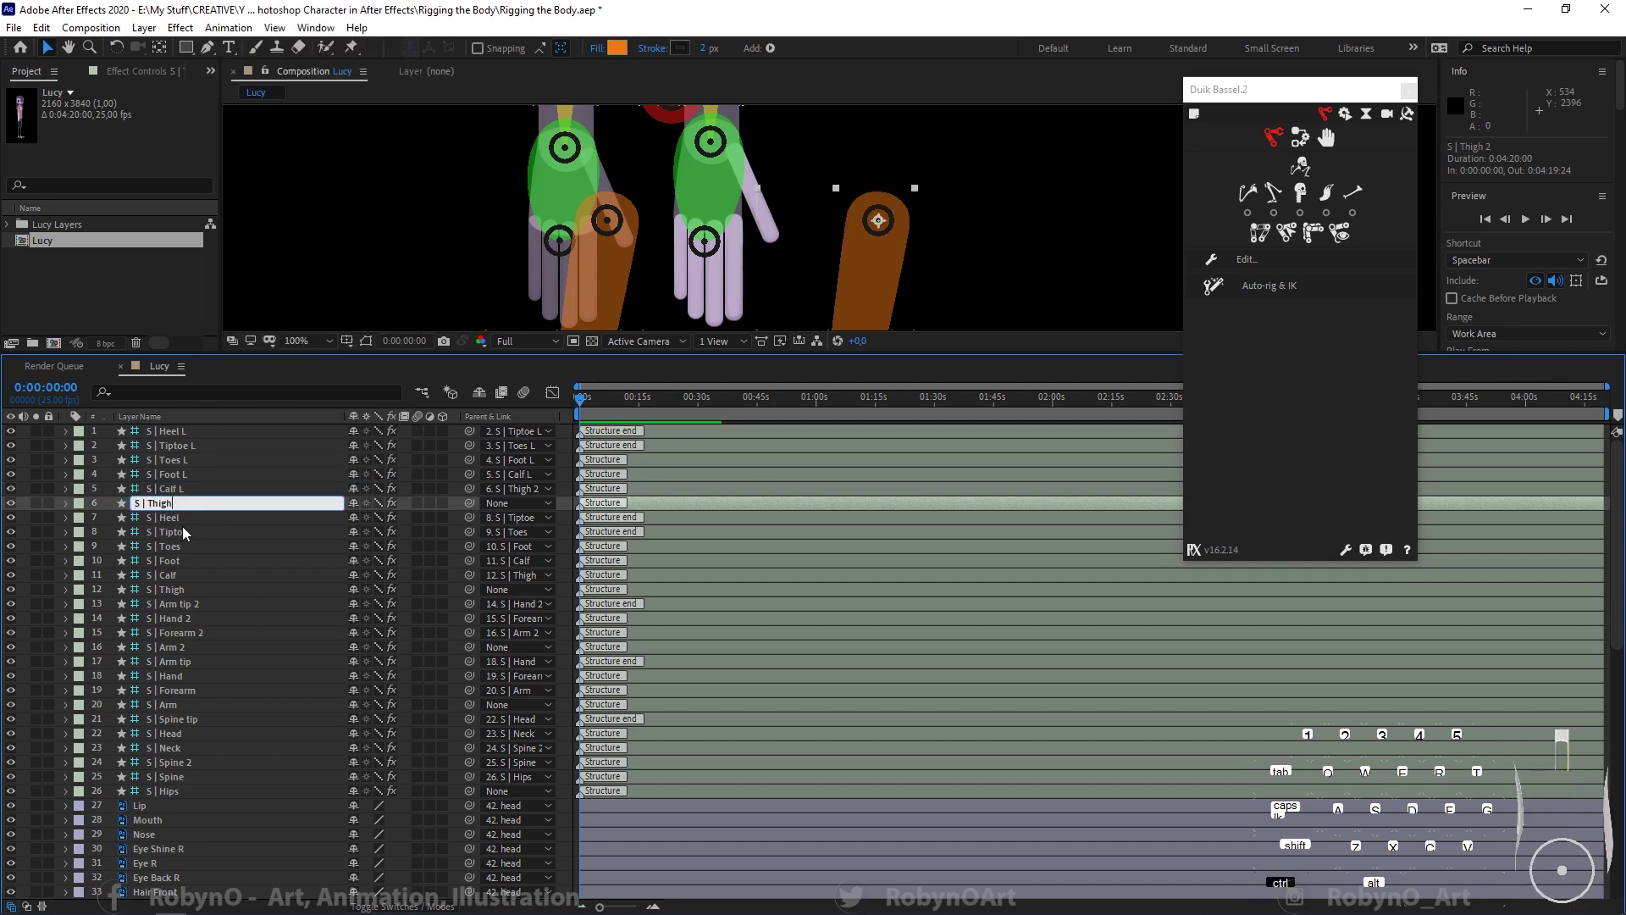
pyautogui.write('L')
# Step: Rename the S | Arm tip 2 and S | Hand 2 layers as S | Arm tip L and S | Hand L
pyautogui.click(203, 603)
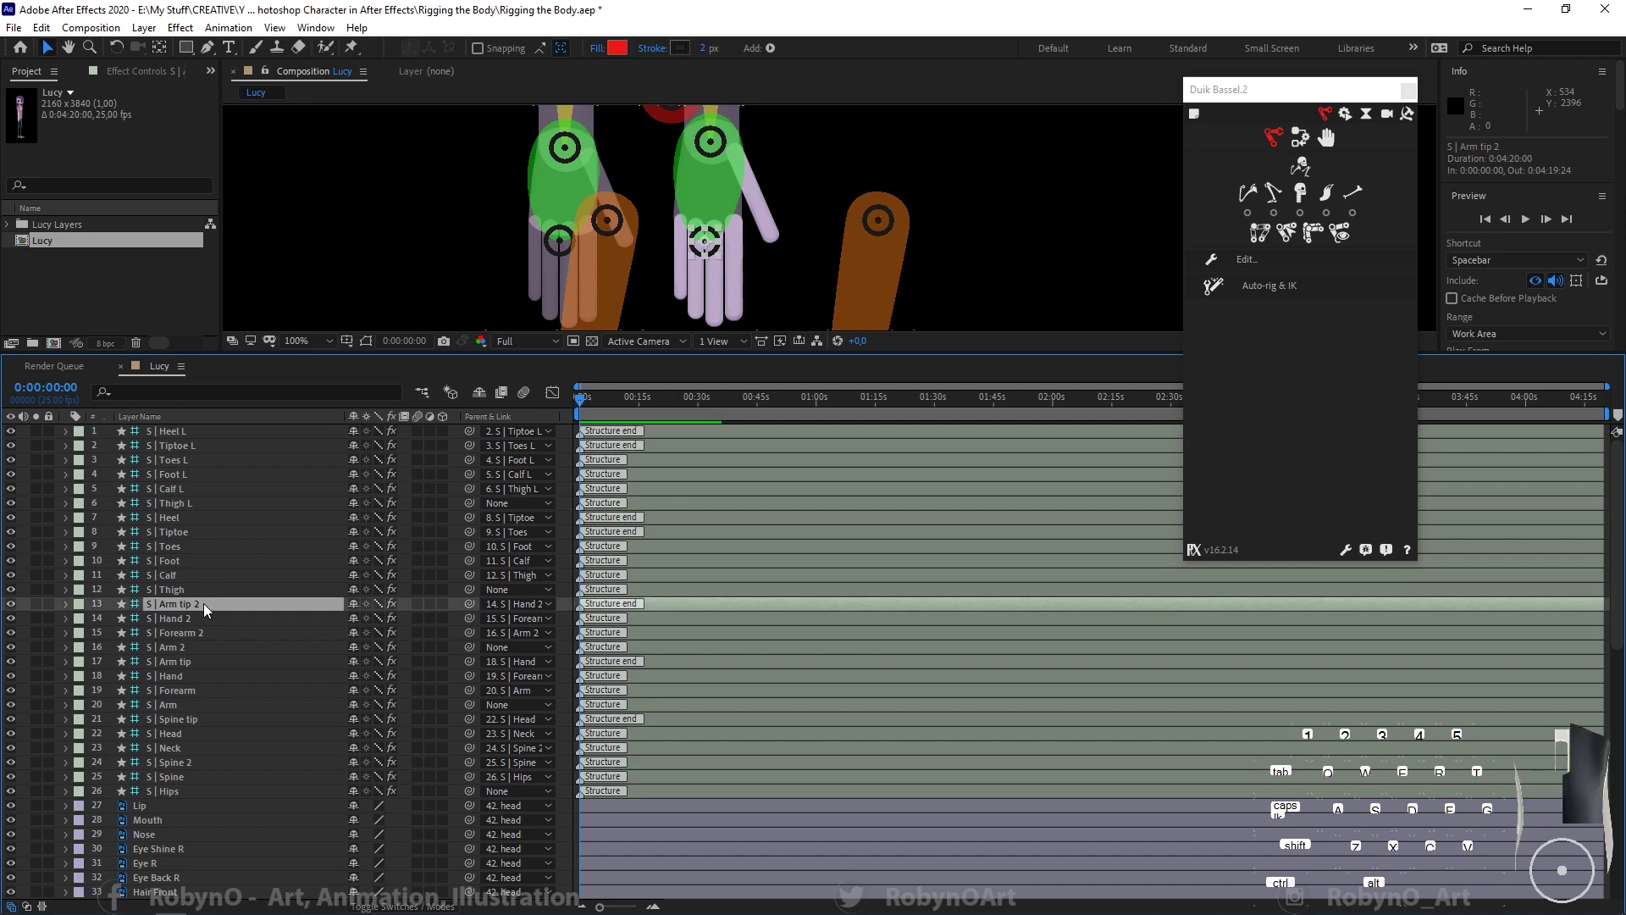
pyautogui.rightClick(203, 603)
pyautogui.click(252, 578)
pyautogui.click(199, 603)
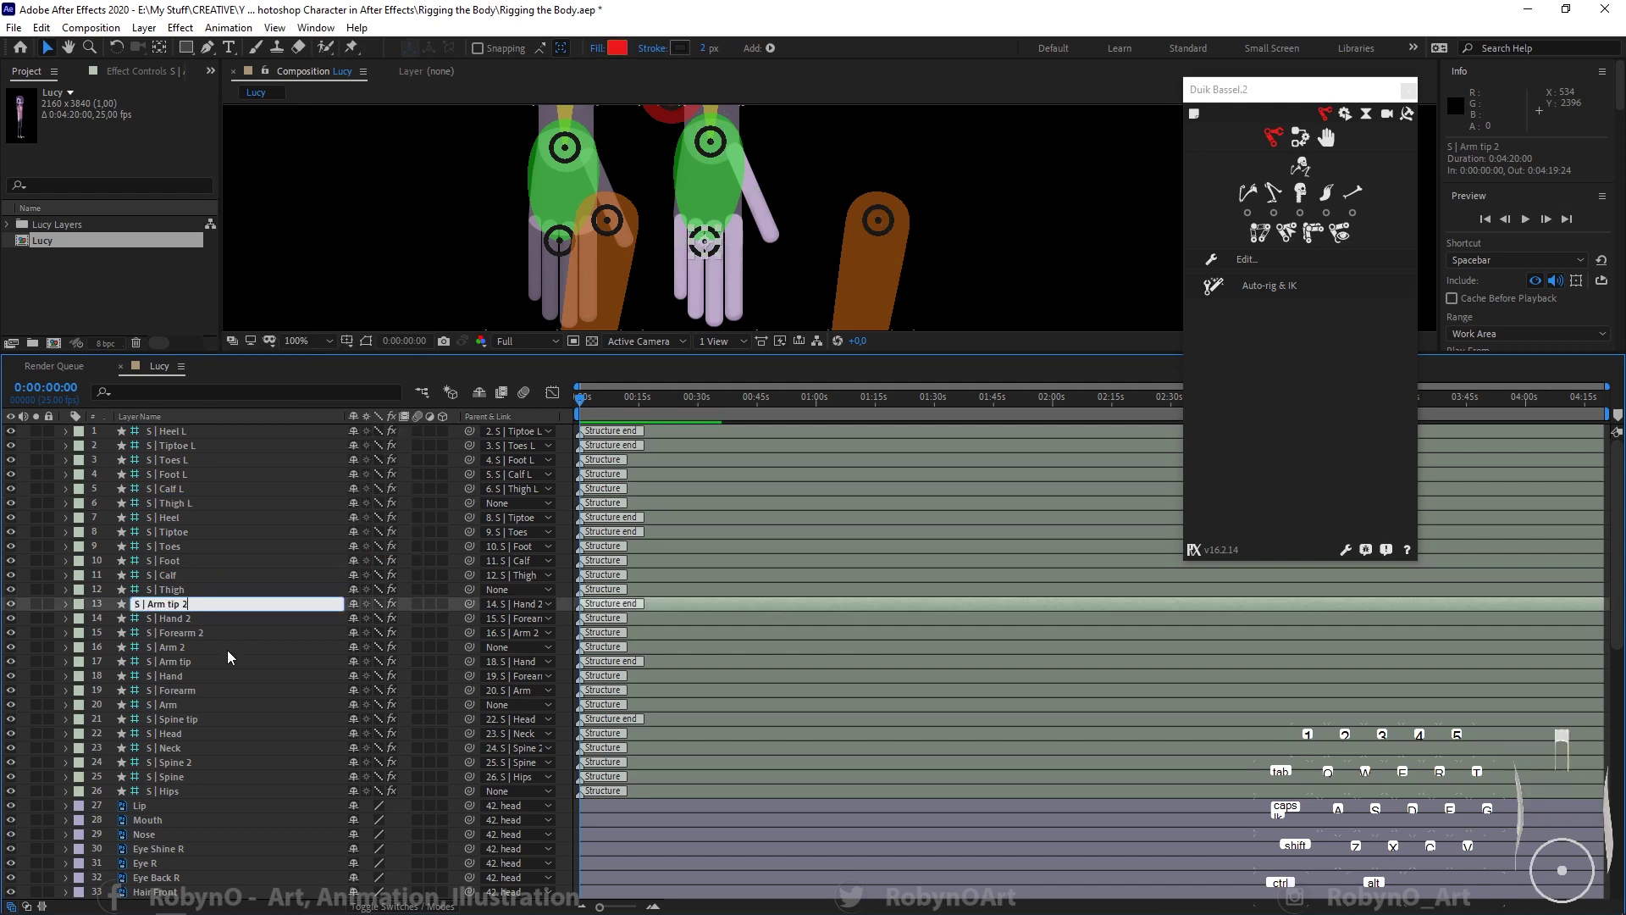
pyautogui.click(194, 620)
pyautogui.rightClick(193, 620)
pyautogui.click(228, 593)
pyautogui.click(200, 616)
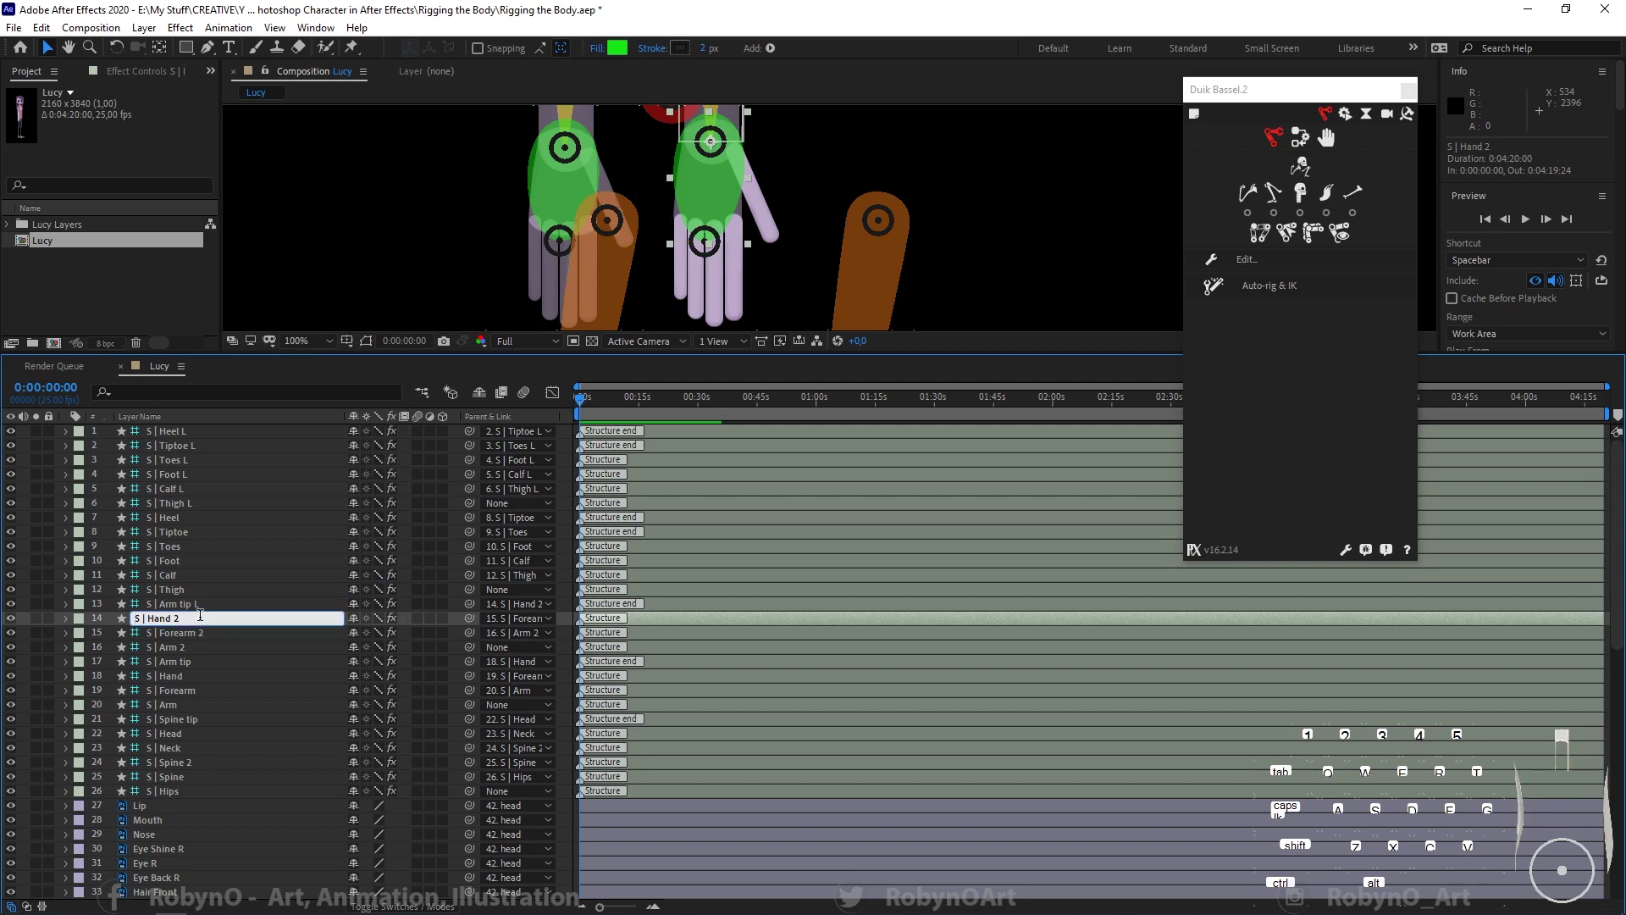
pyautogui.write('L')
# Step: Rename the S | Forearm 2 and S | Arm 2 layers as S | Forearm L and S | Arm L
pyautogui.click(192, 634)
pyautogui.rightClick(191, 634)
pyautogui.click(246, 606)
pyautogui.click(200, 633)
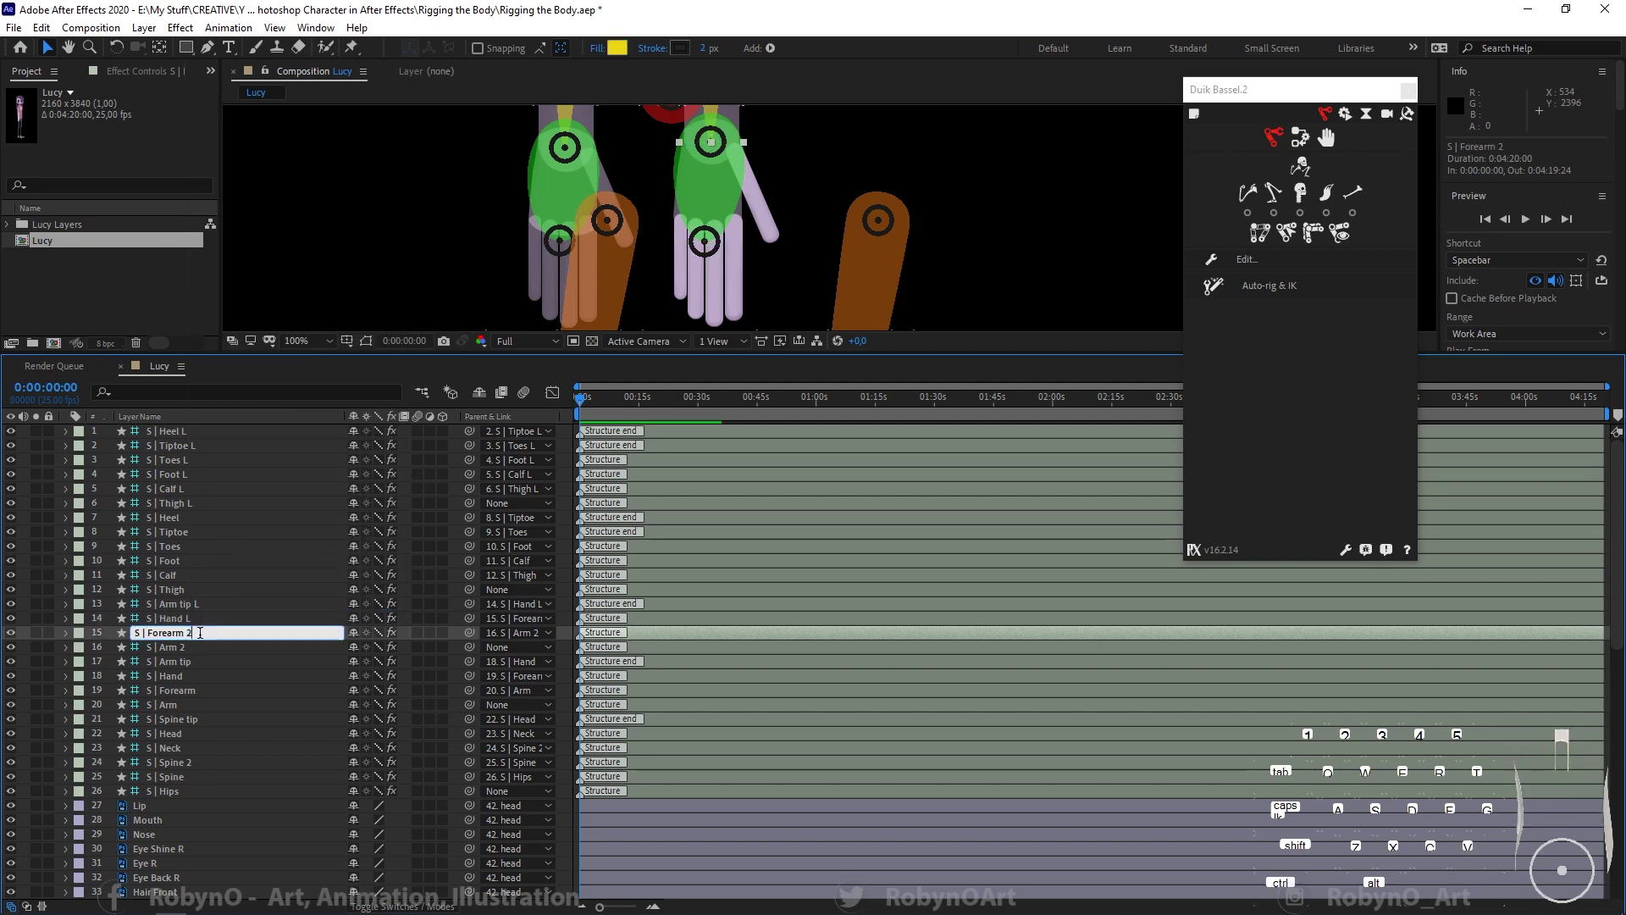
pyautogui.write('L')
pyautogui.click(196, 644)
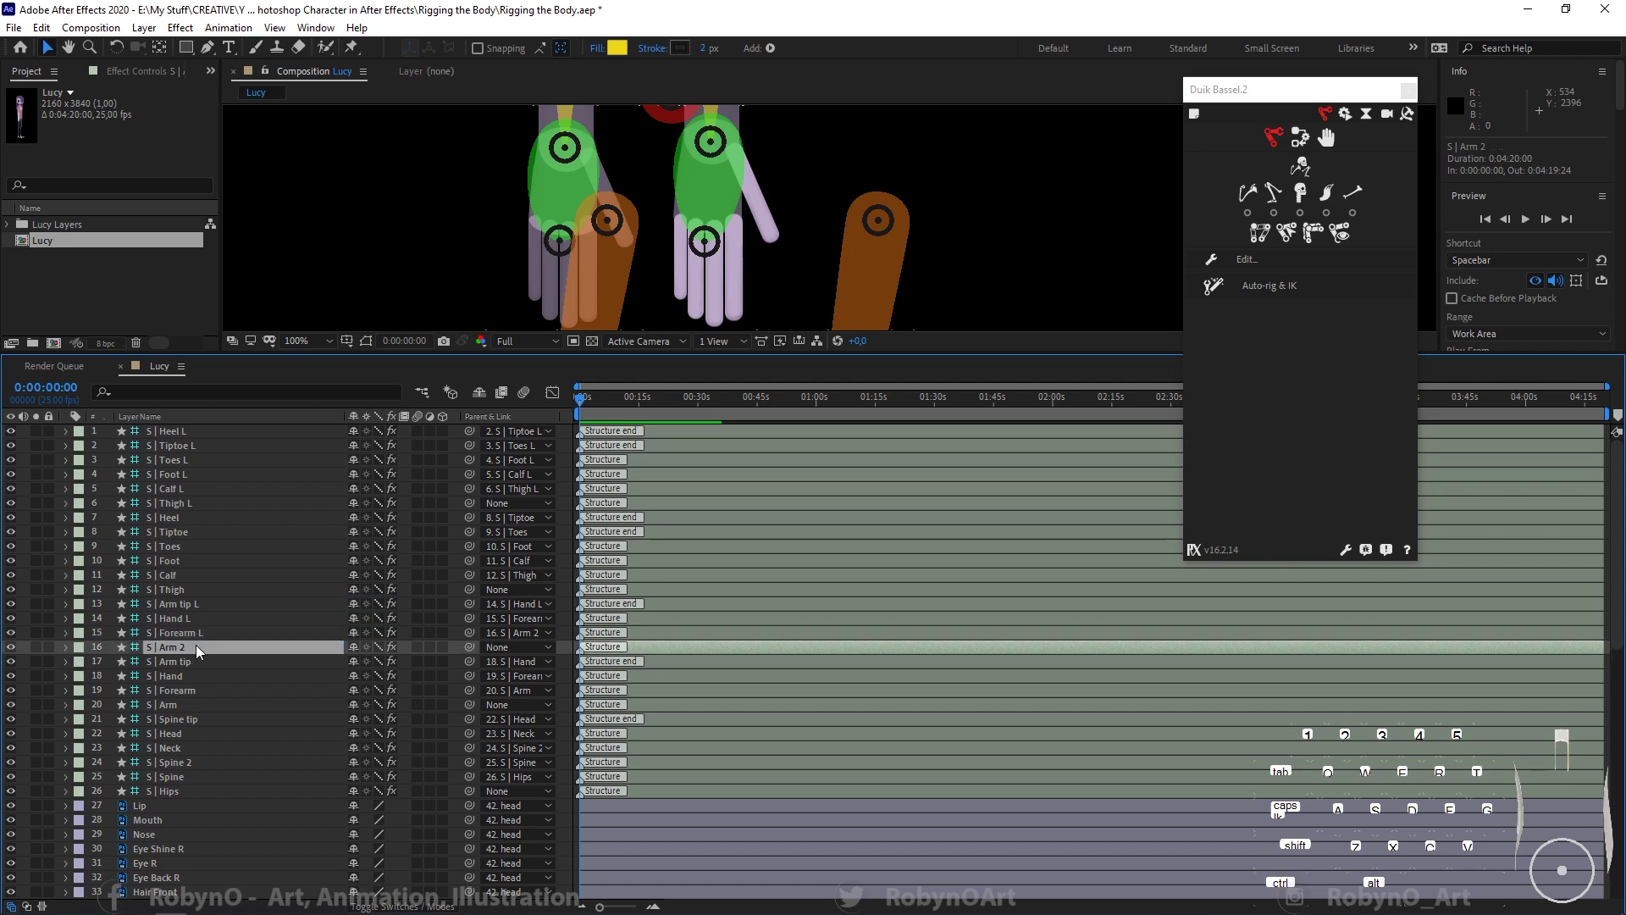
pyautogui.rightClick(196, 643)
pyautogui.click(212, 618)
pyautogui.click(198, 644)
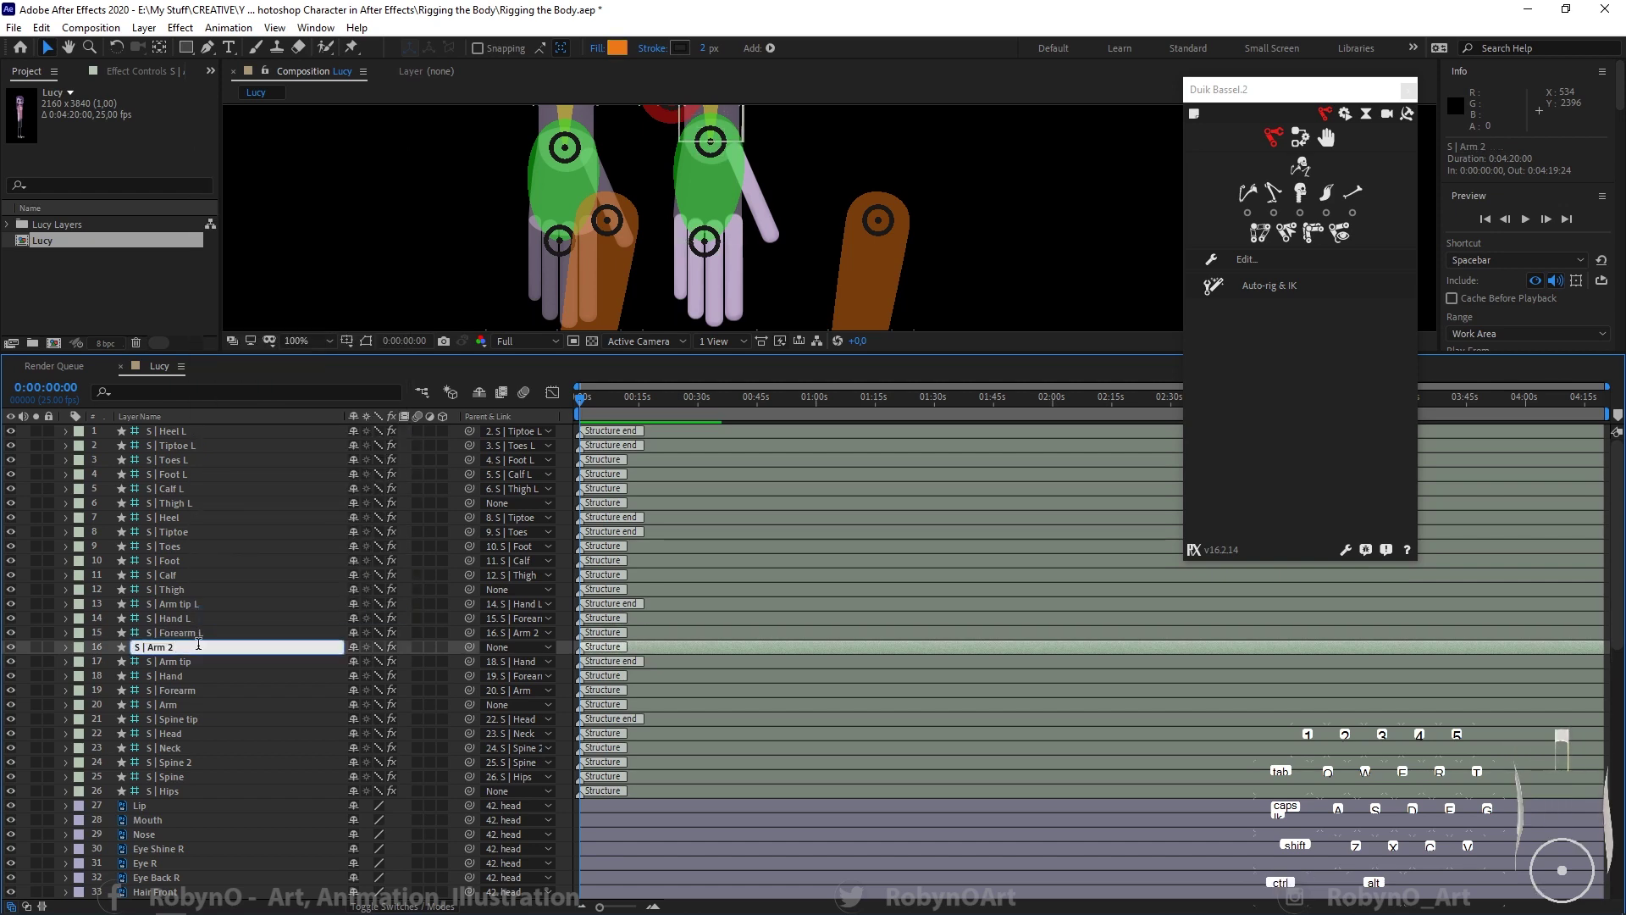
pyautogui.click(196, 755)
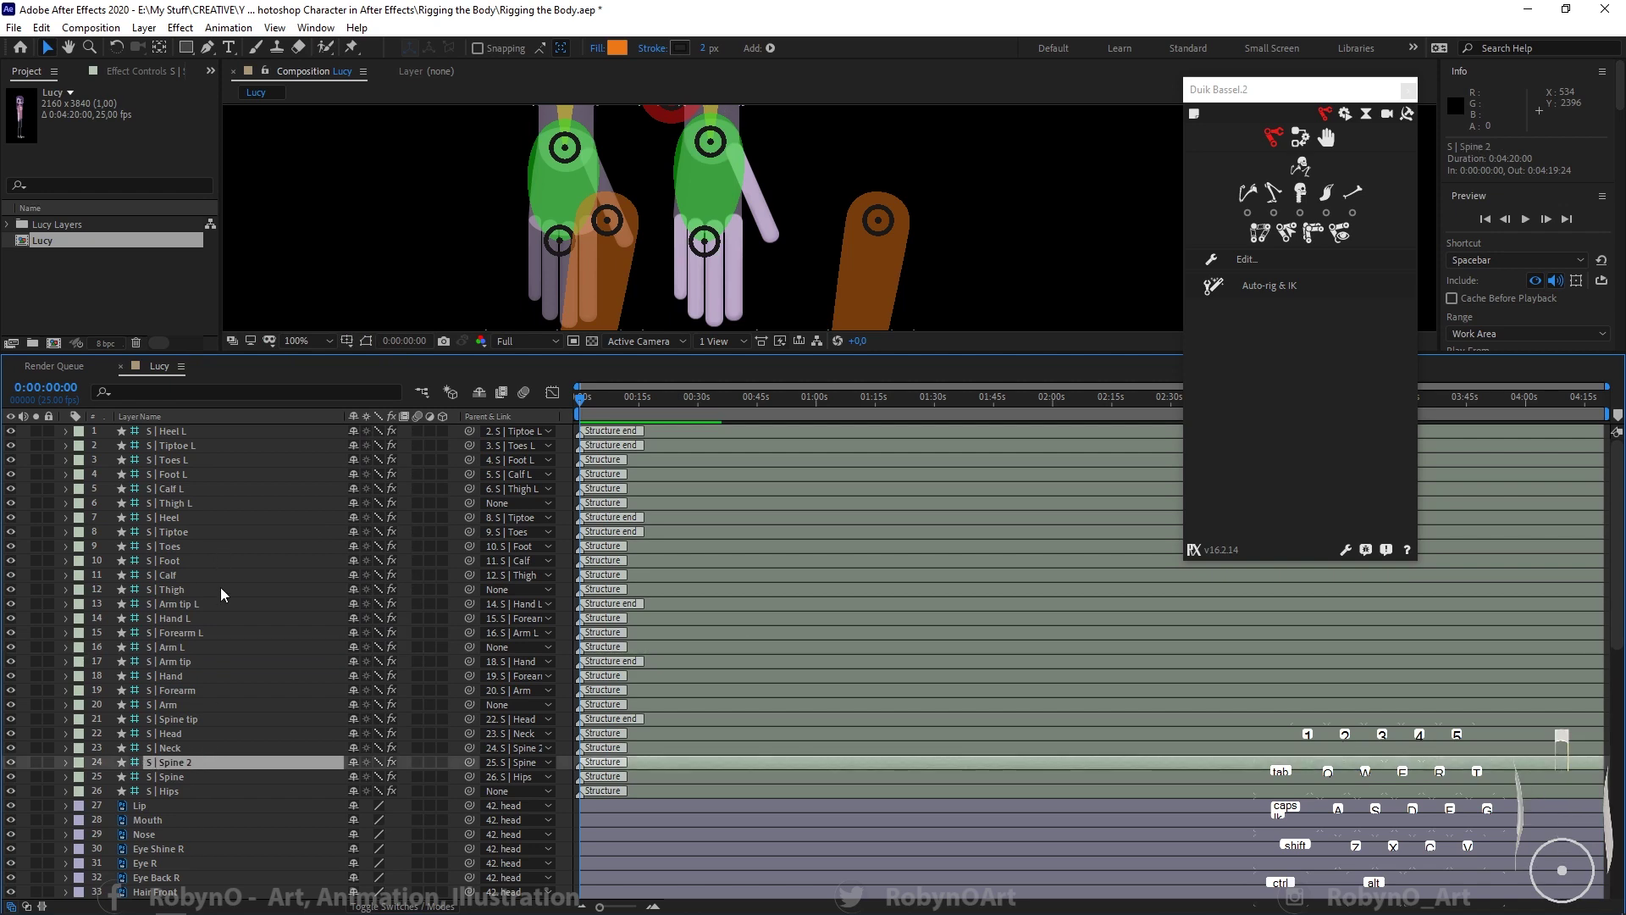
# Step: Rename the S | Heel and S | Tiptoe layers as S | Heel R and S | Tiptoe R
pyautogui.click(205, 514)
pyautogui.rightClick(210, 515)
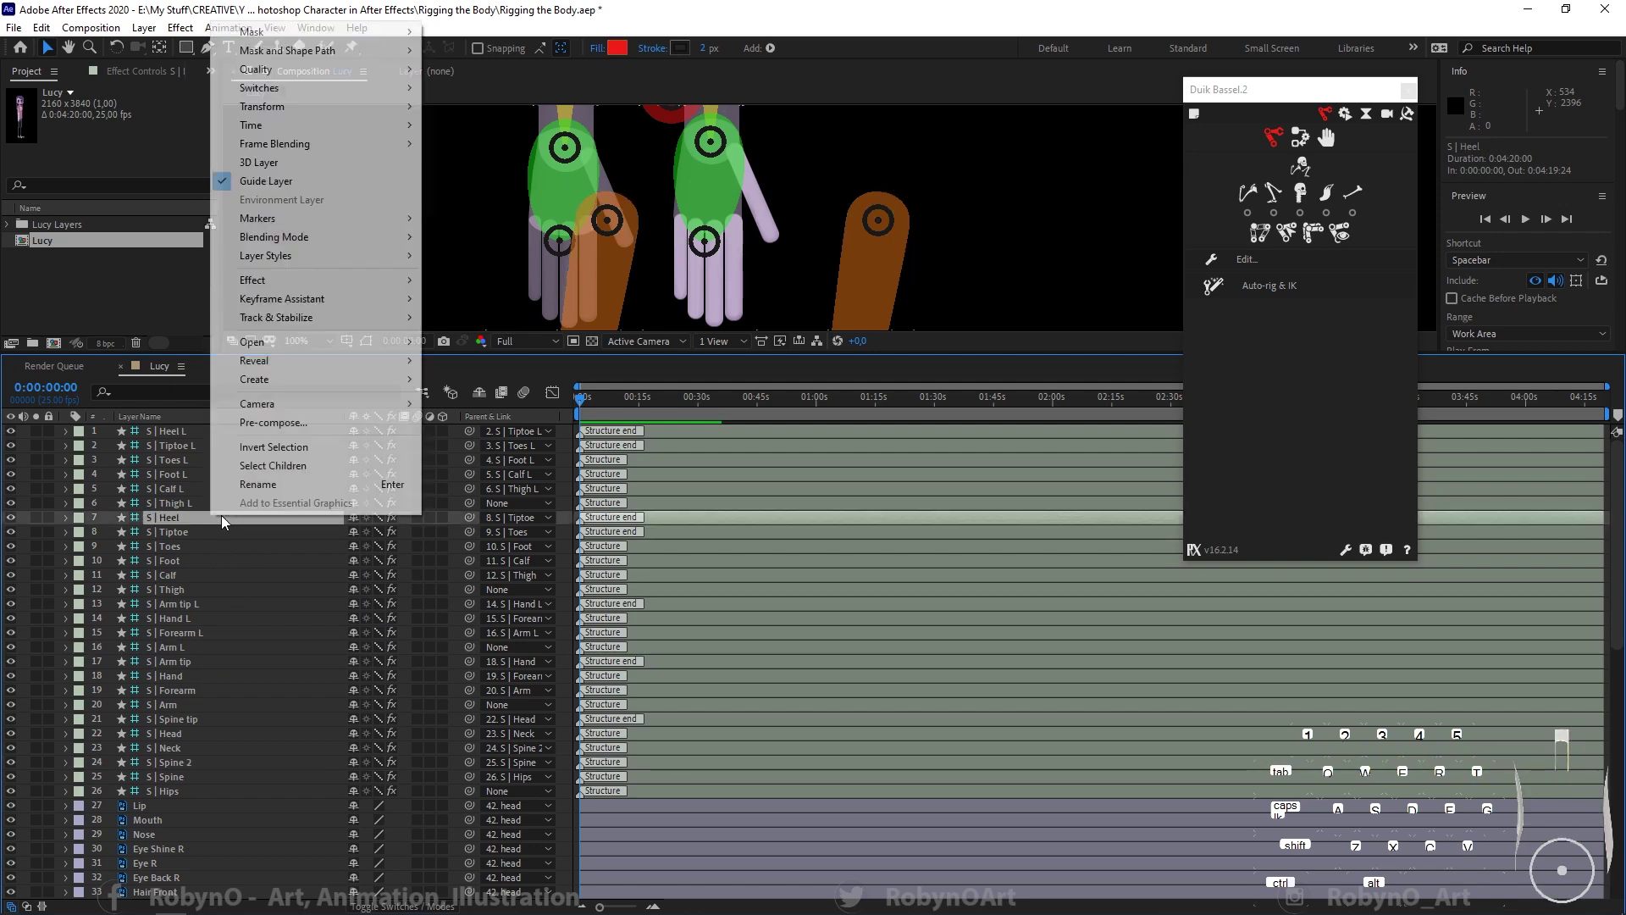
pyautogui.click(271, 484)
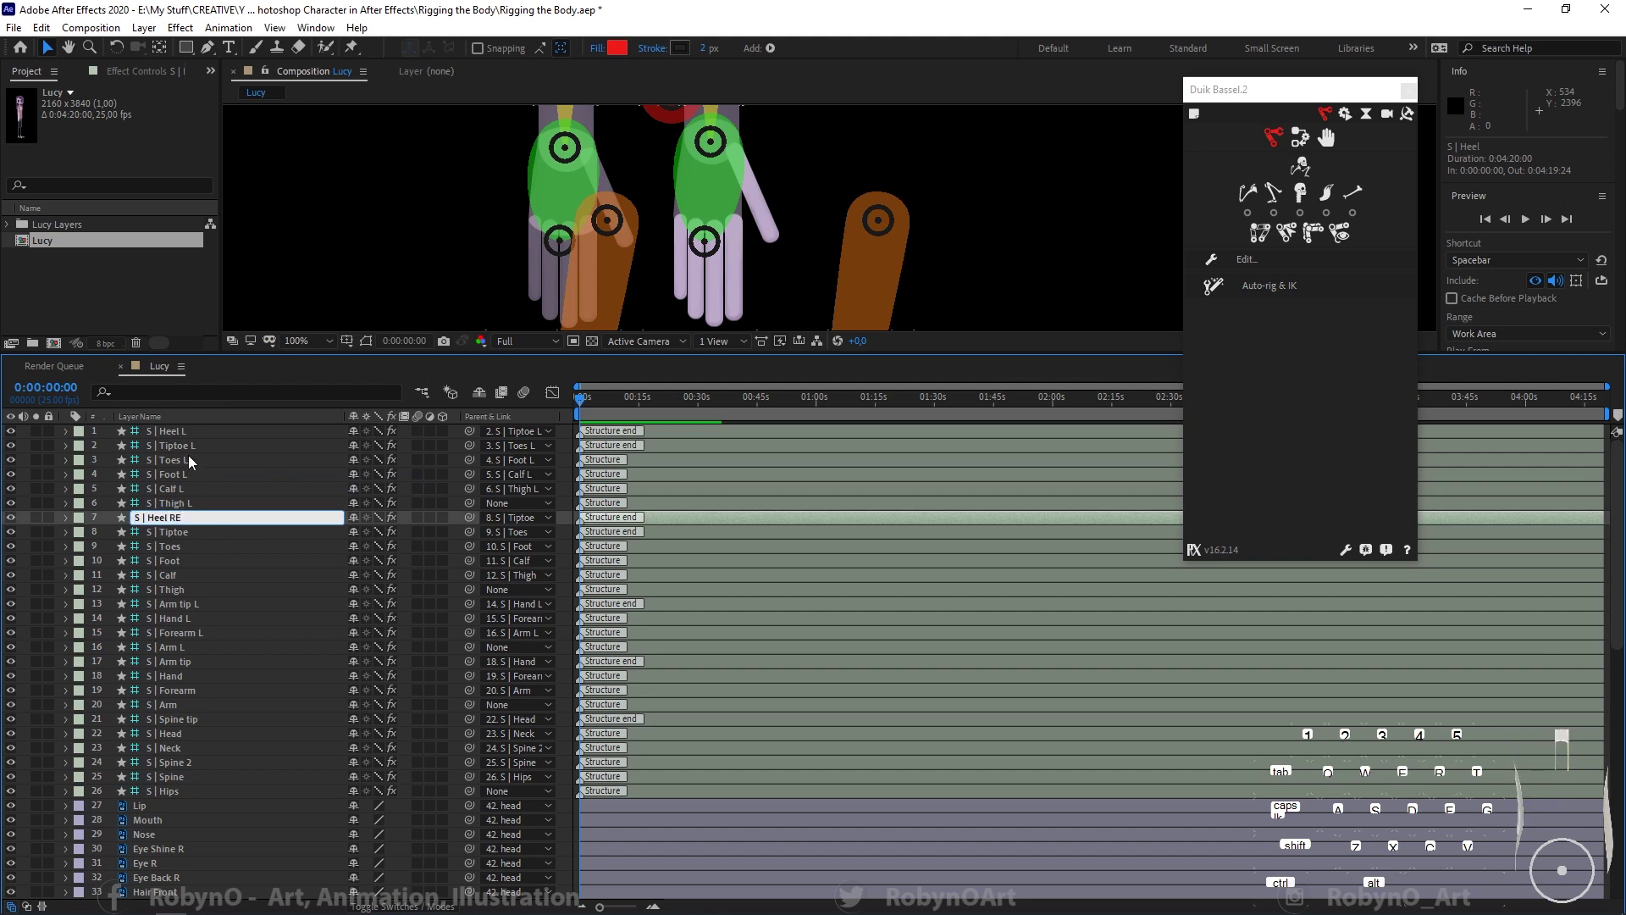
pyautogui.moveTo(182, 519); pyautogui.dragTo(176, 519)
pyautogui.click(186, 532)
pyautogui.rightClick(186, 532)
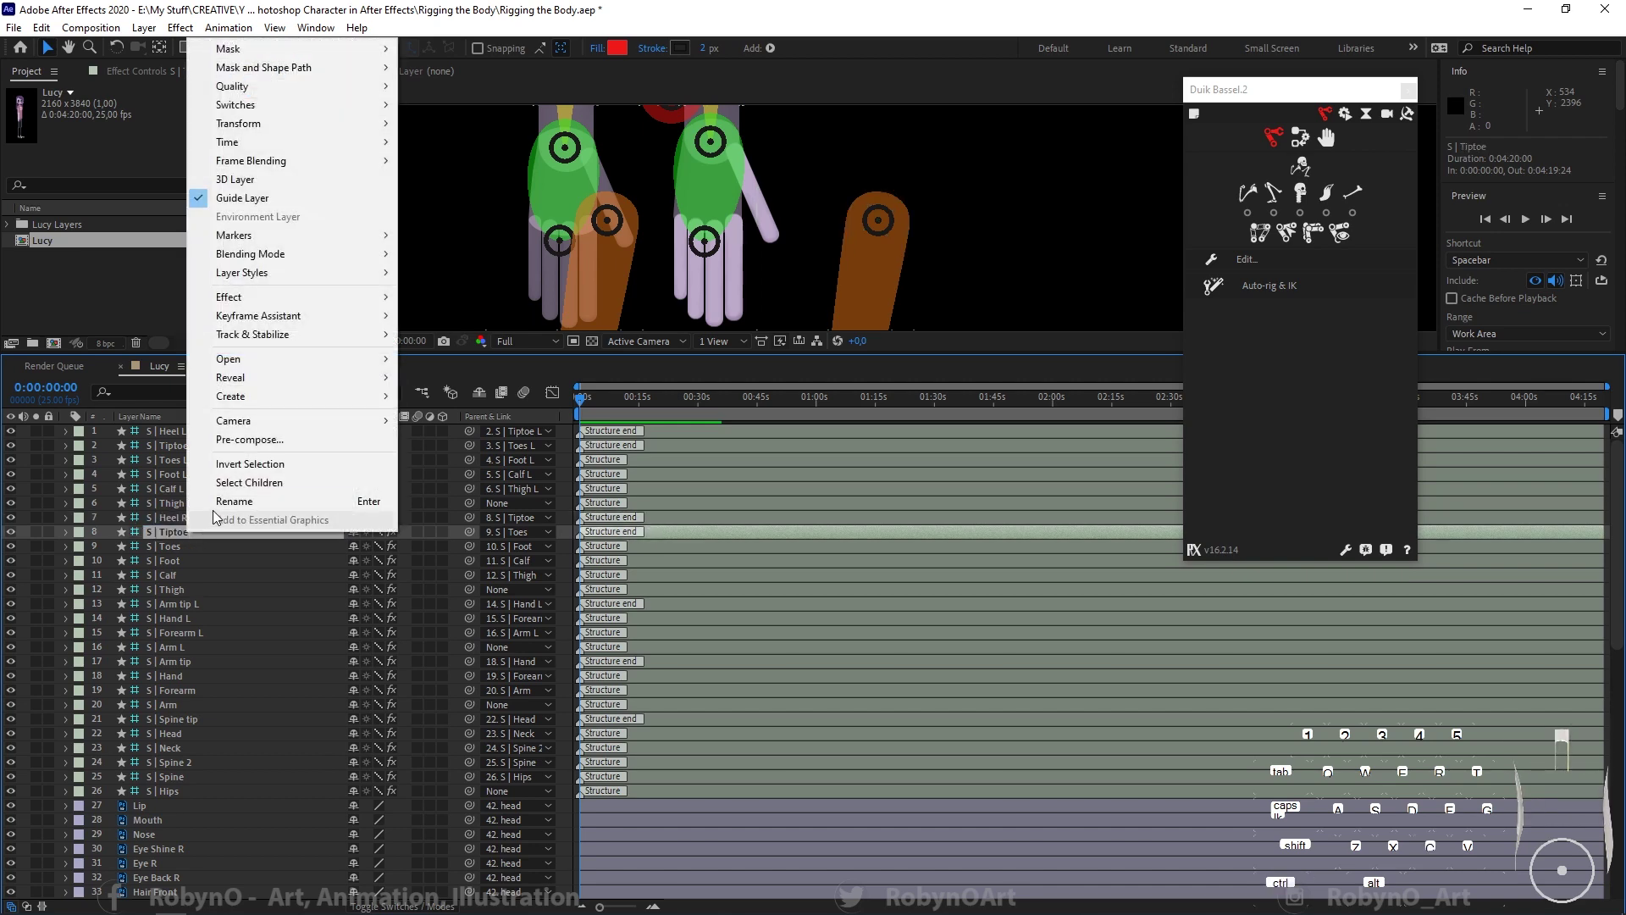
pyautogui.click(213, 506)
pyautogui.click(192, 529)
pyautogui.write('R')
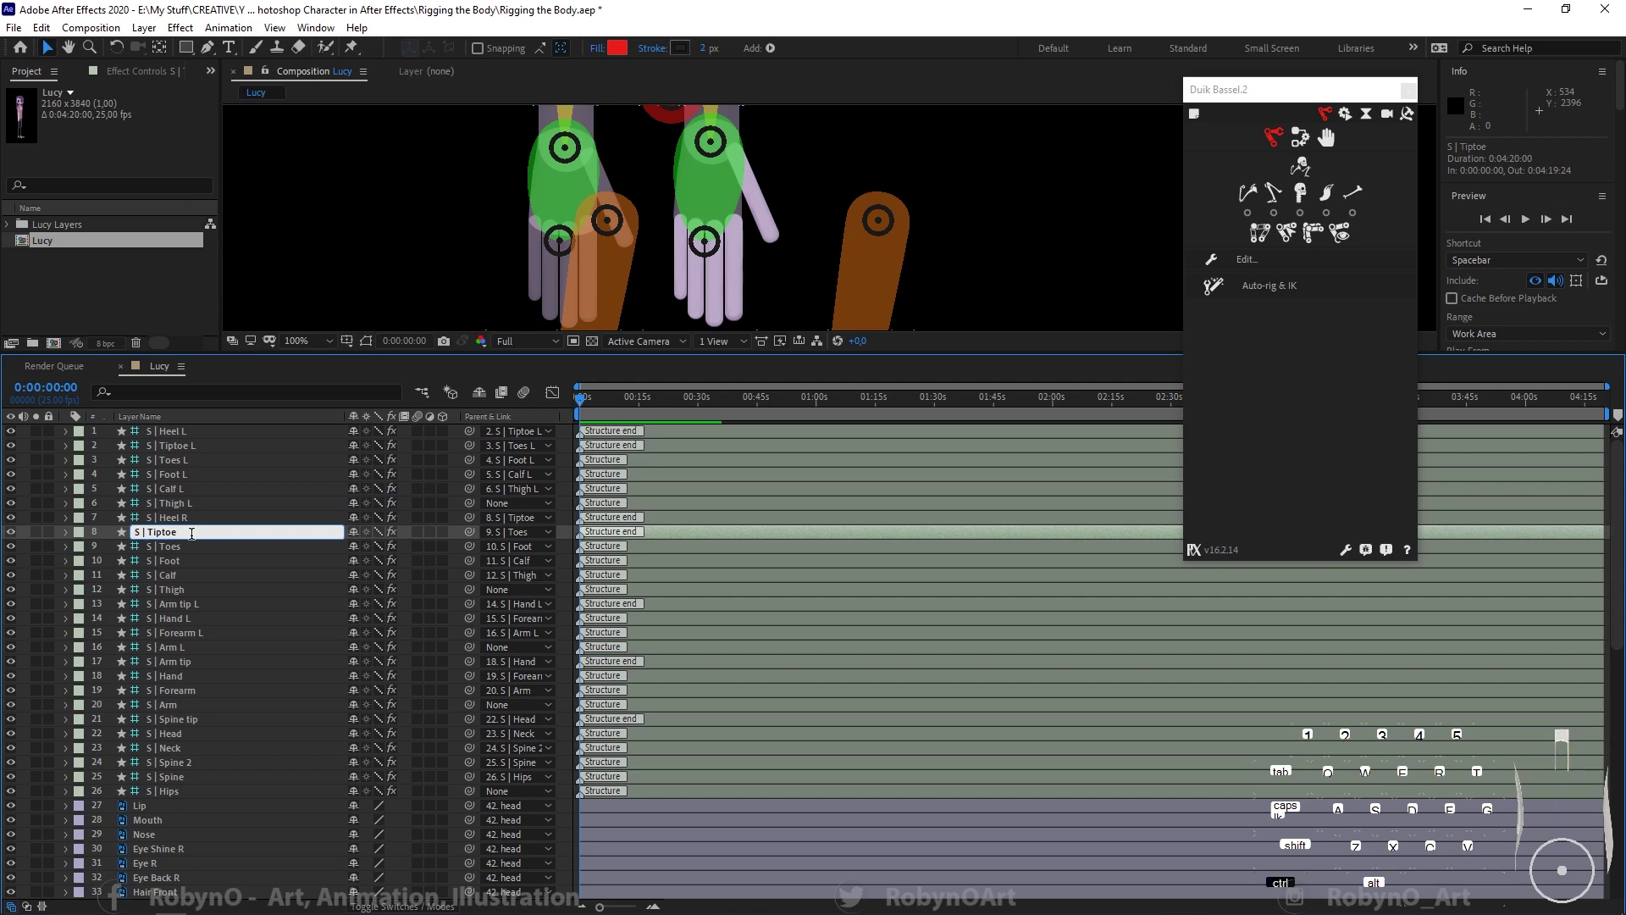
# Step: Rename the S | Toes and S | Foot layers as S | Toes R and S | Foot R
pyautogui.click(188, 546)
pyautogui.rightClick(188, 545)
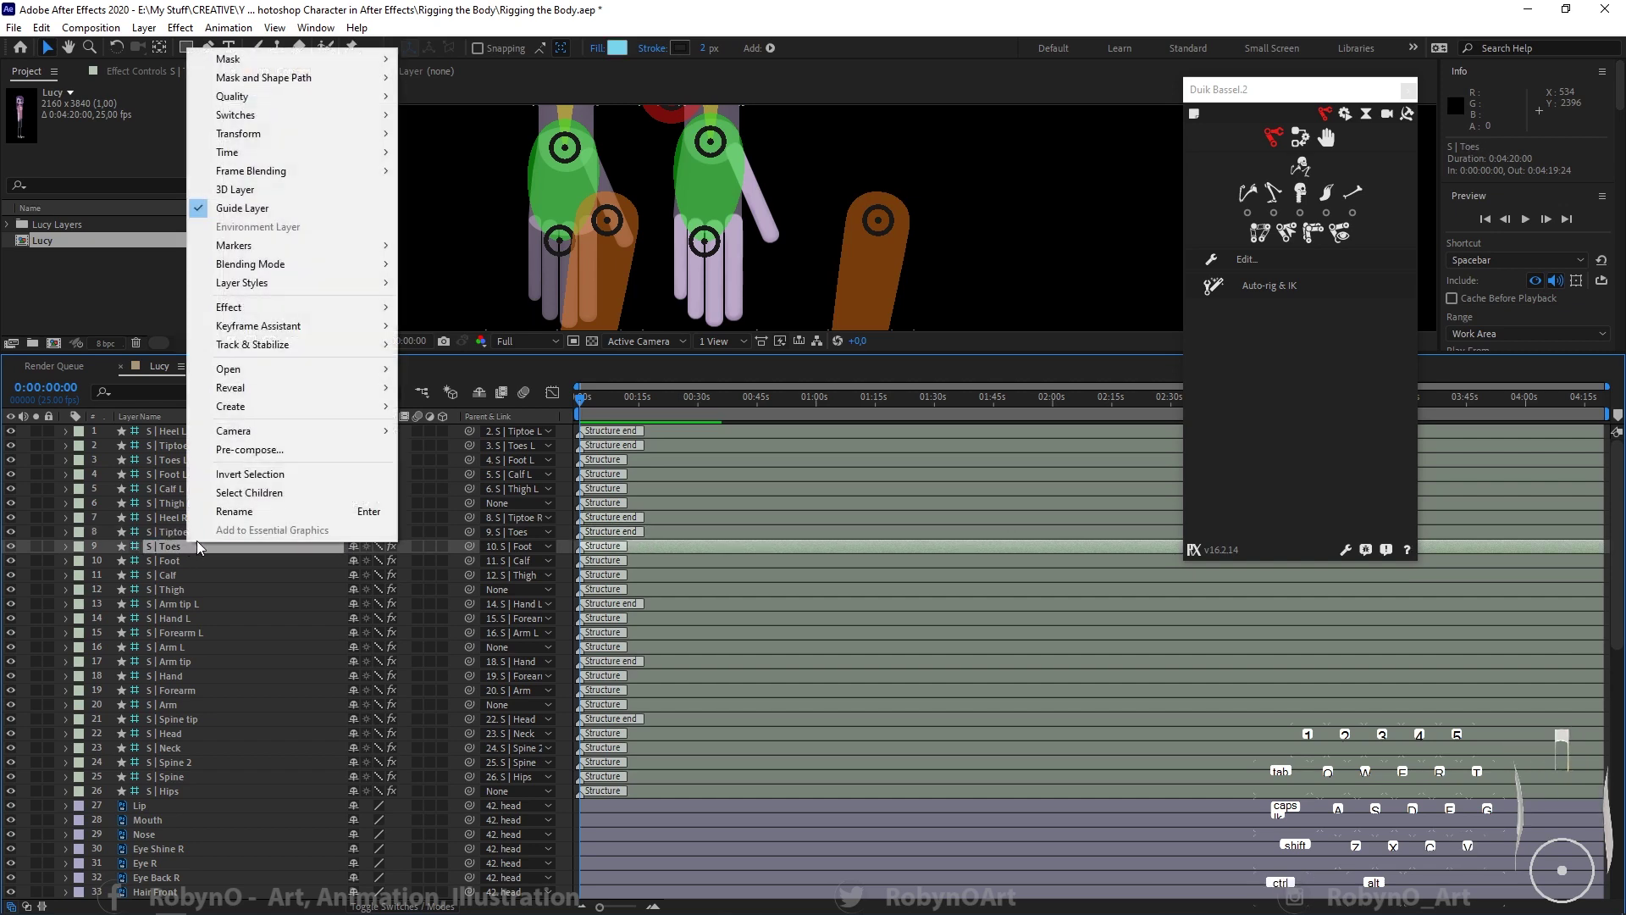
pyautogui.click(217, 515)
pyautogui.click(203, 546)
pyautogui.write('R')
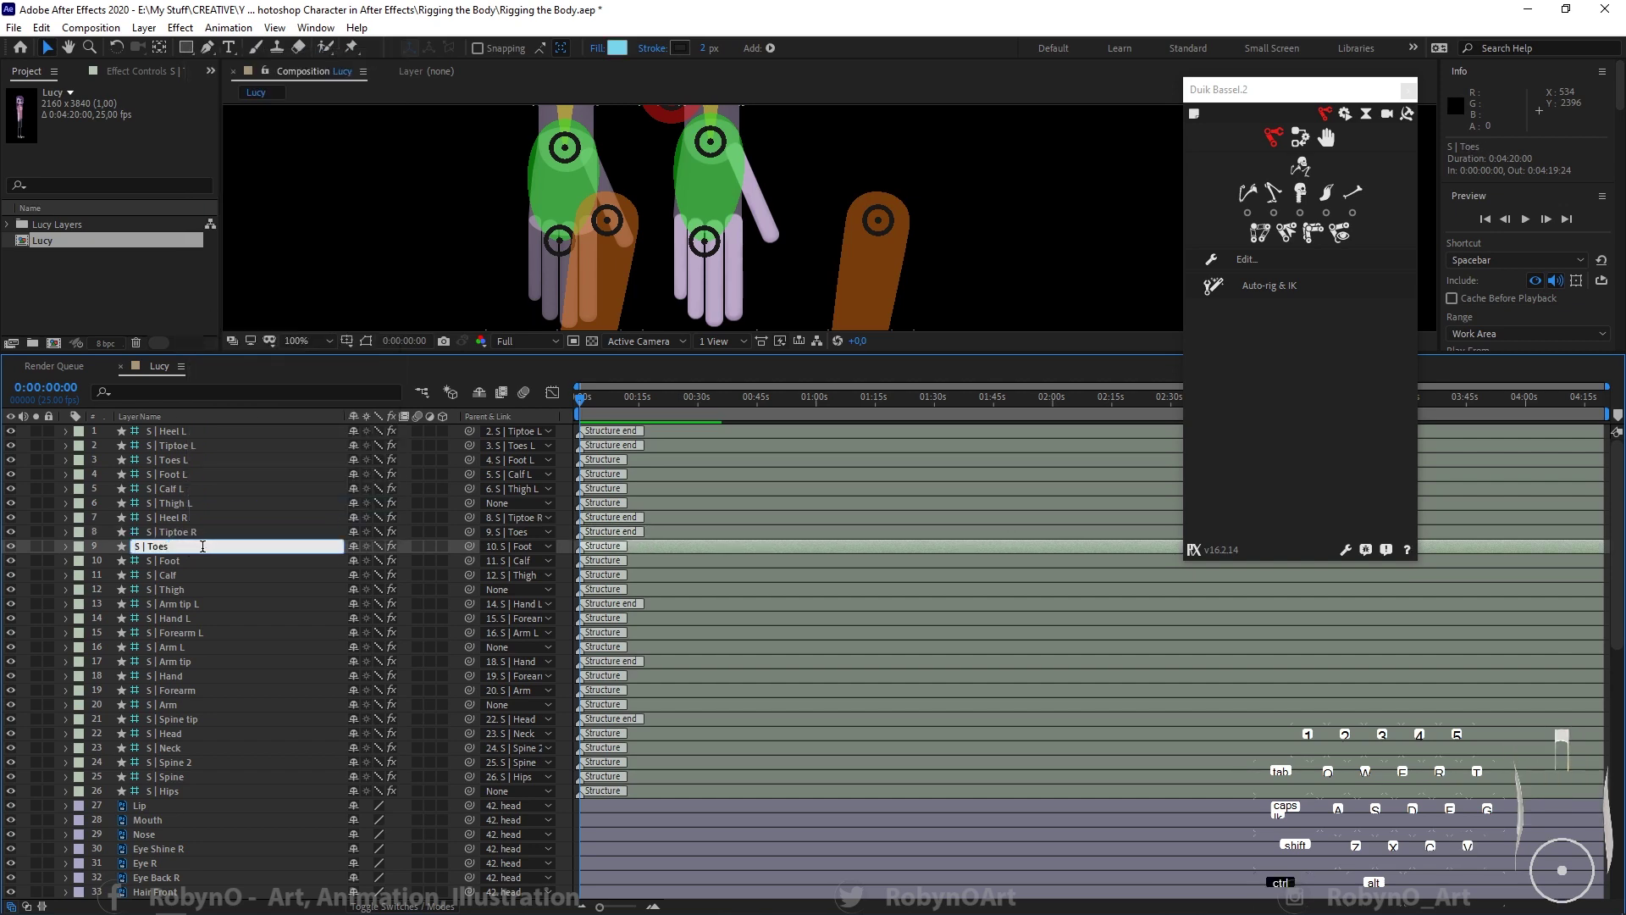
pyautogui.click(200, 561)
pyautogui.rightClick(200, 561)
pyautogui.click(229, 530)
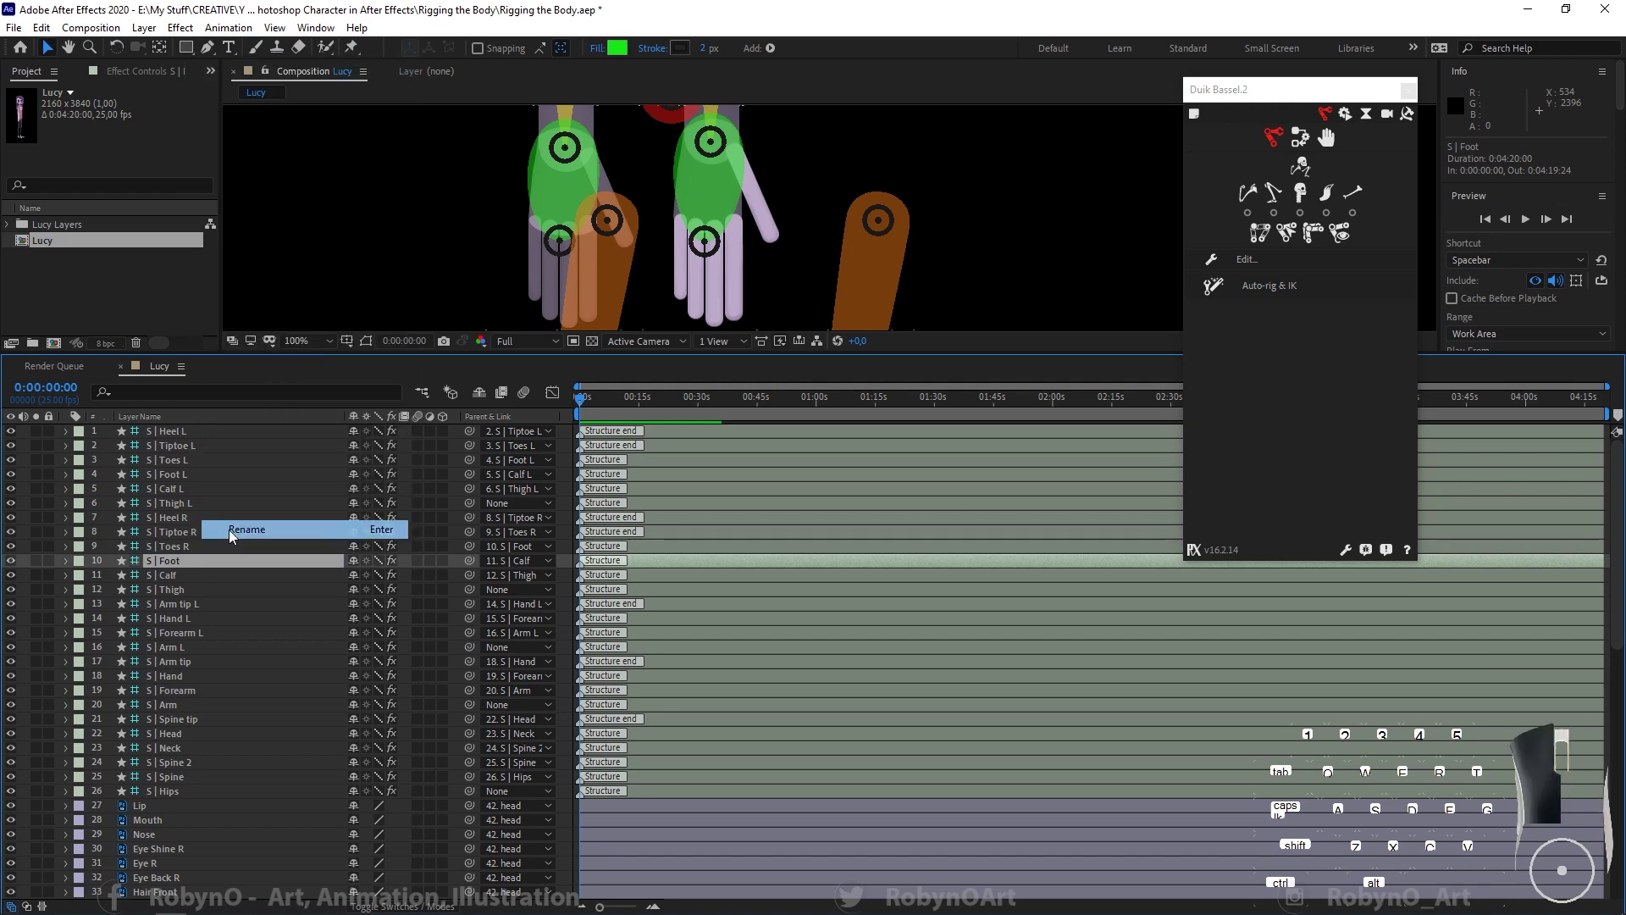
pyautogui.click(198, 557)
pyautogui.write('R')
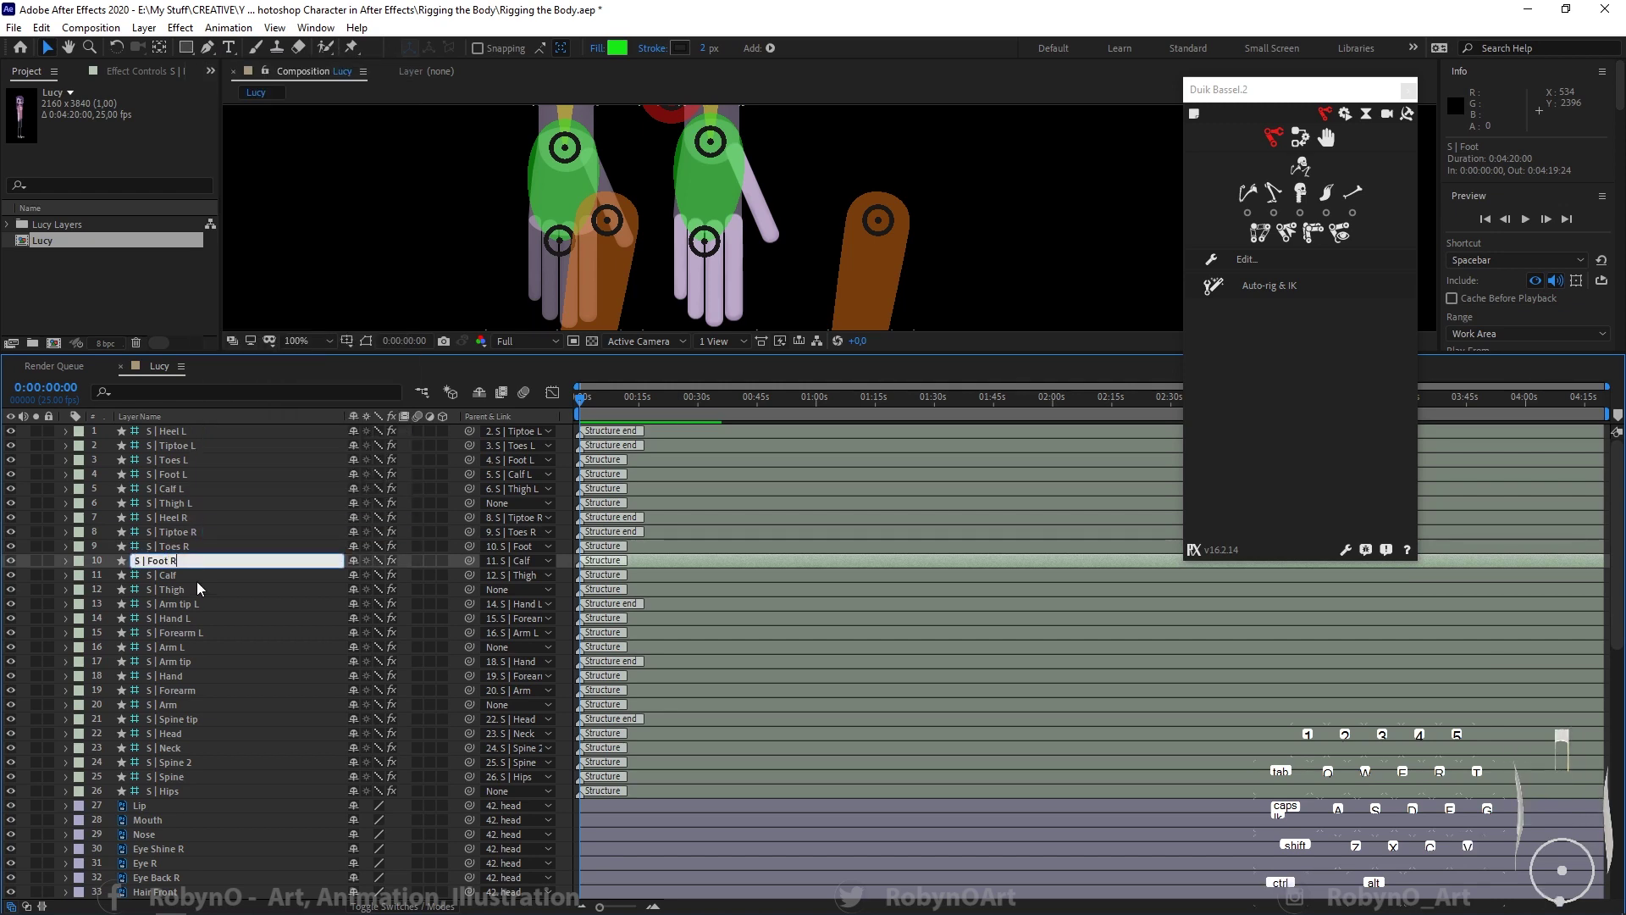
# Step: Rename the S | Calf structure layer as S | Calf R
pyautogui.click(197, 576)
pyautogui.rightClick(195, 572)
pyautogui.click(245, 543)
pyautogui.click(196, 573)
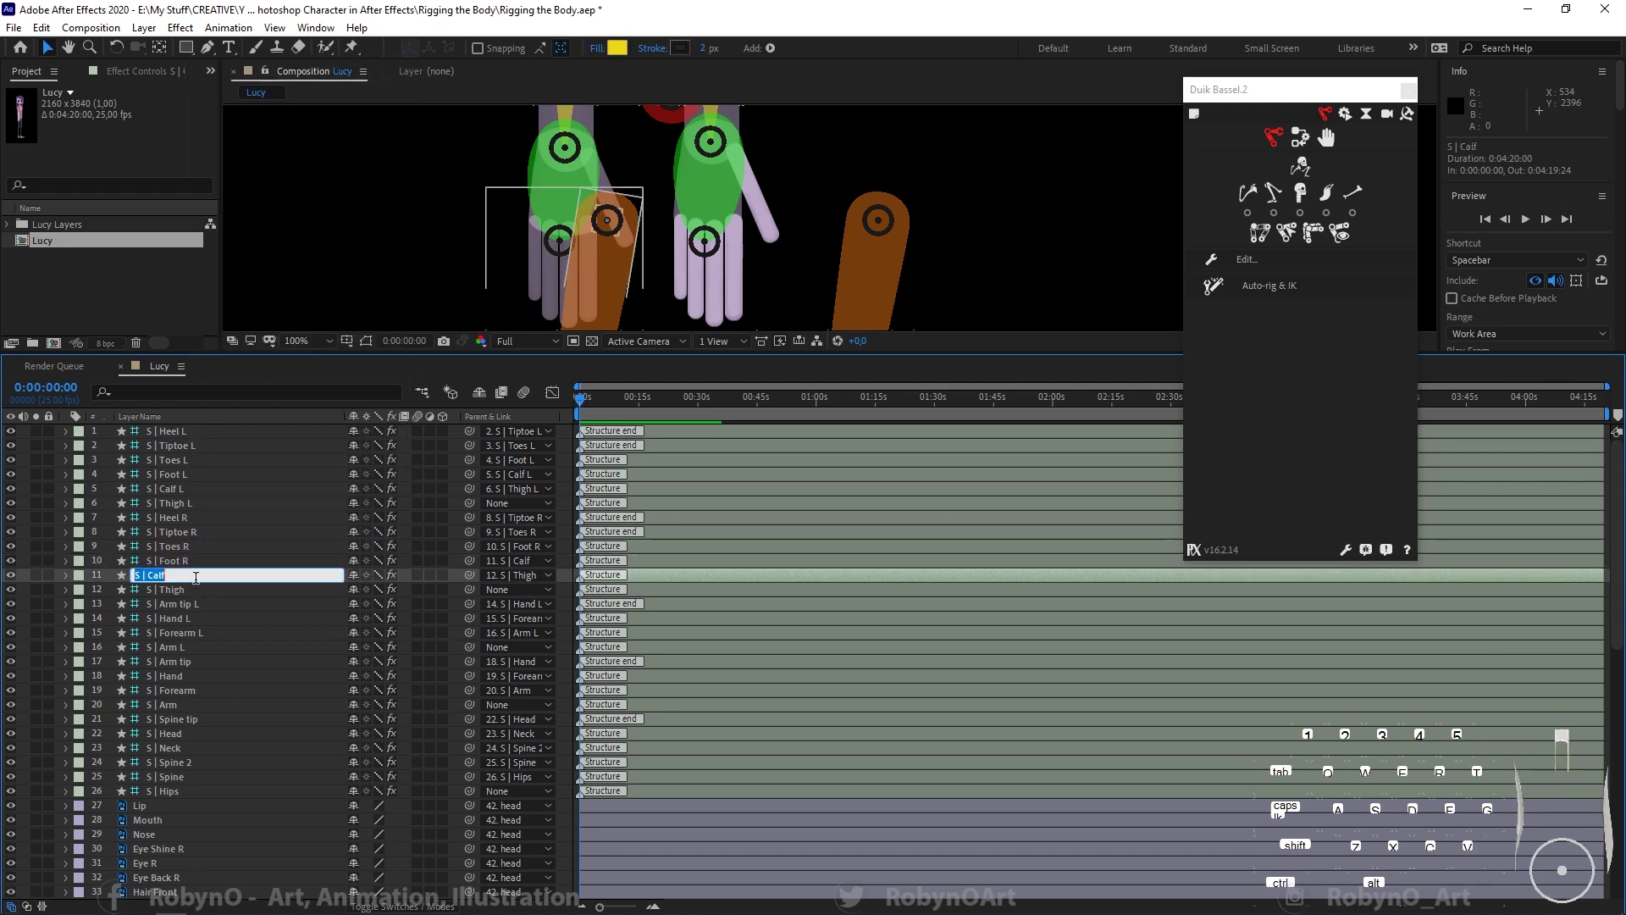
pyautogui.write('R')
# Step: Rename the S | Thigh structure layer as S | Thigh R
pyautogui.click(186, 590)
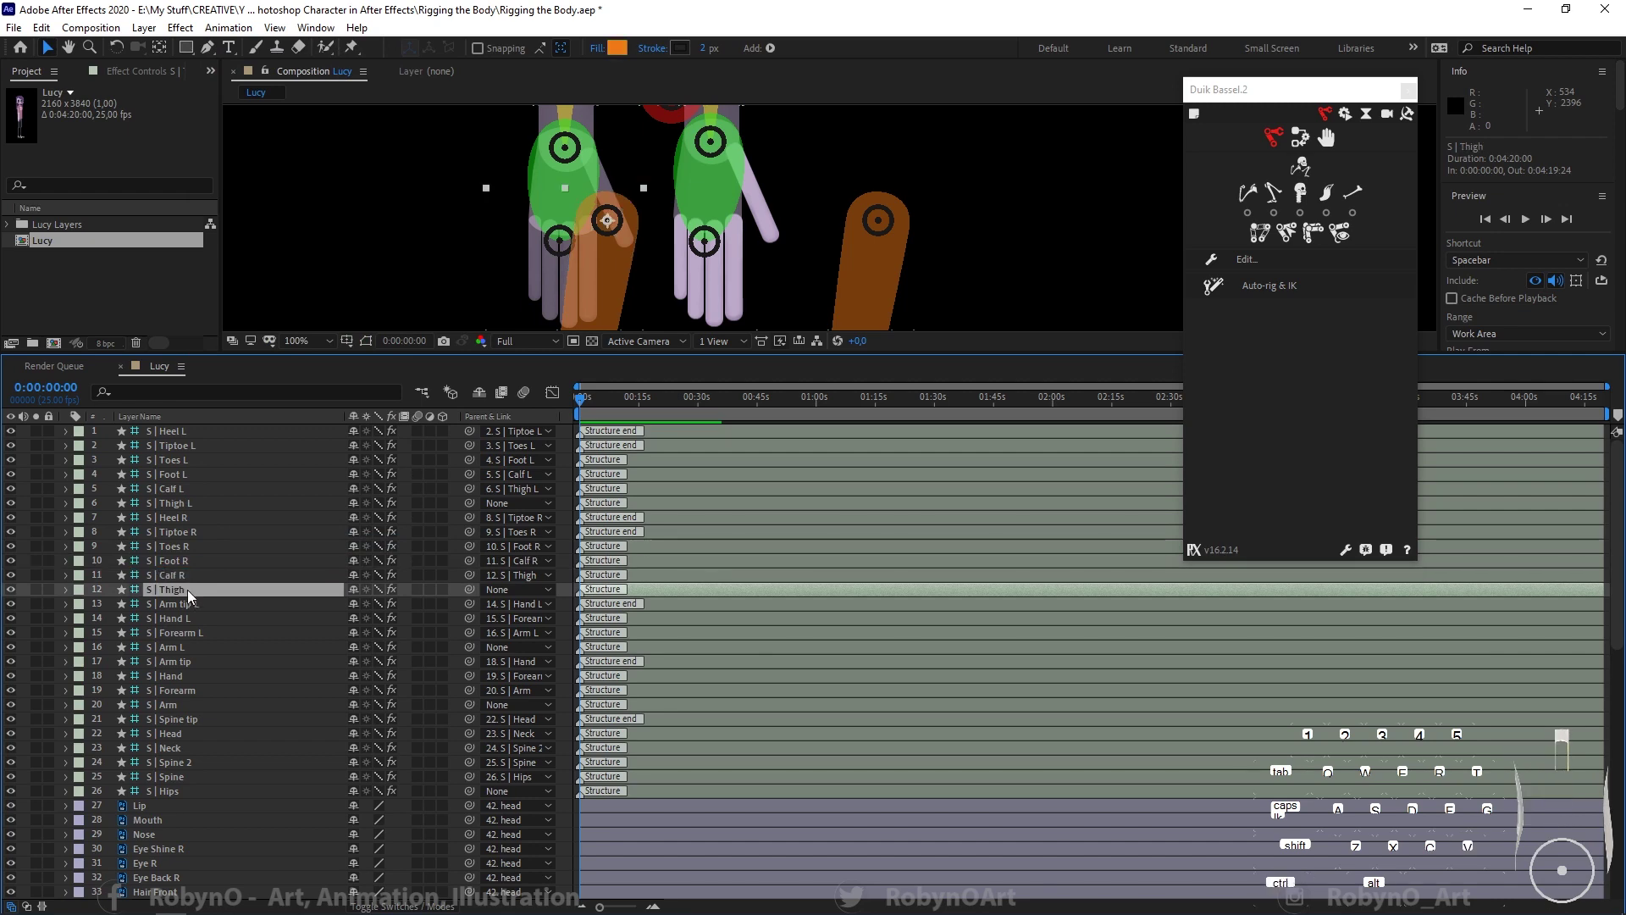
pyautogui.rightClick(187, 590)
pyautogui.click(233, 559)
pyautogui.click(217, 589)
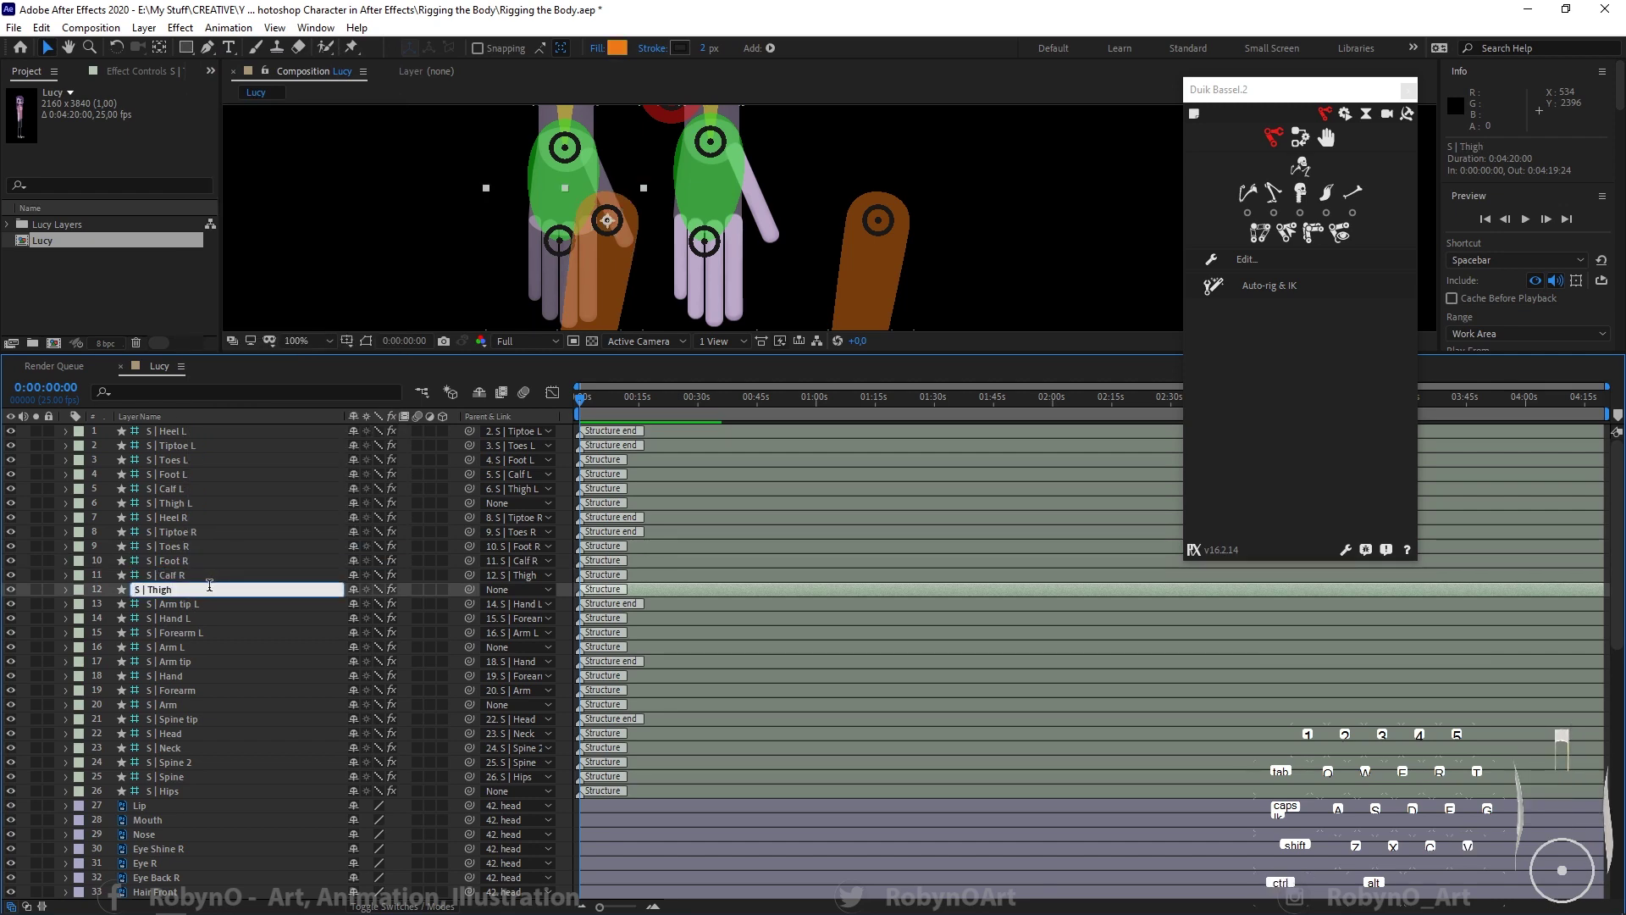
pyautogui.write('R')
pyautogui.click(210, 603)
pyautogui.rightClick(210, 603)
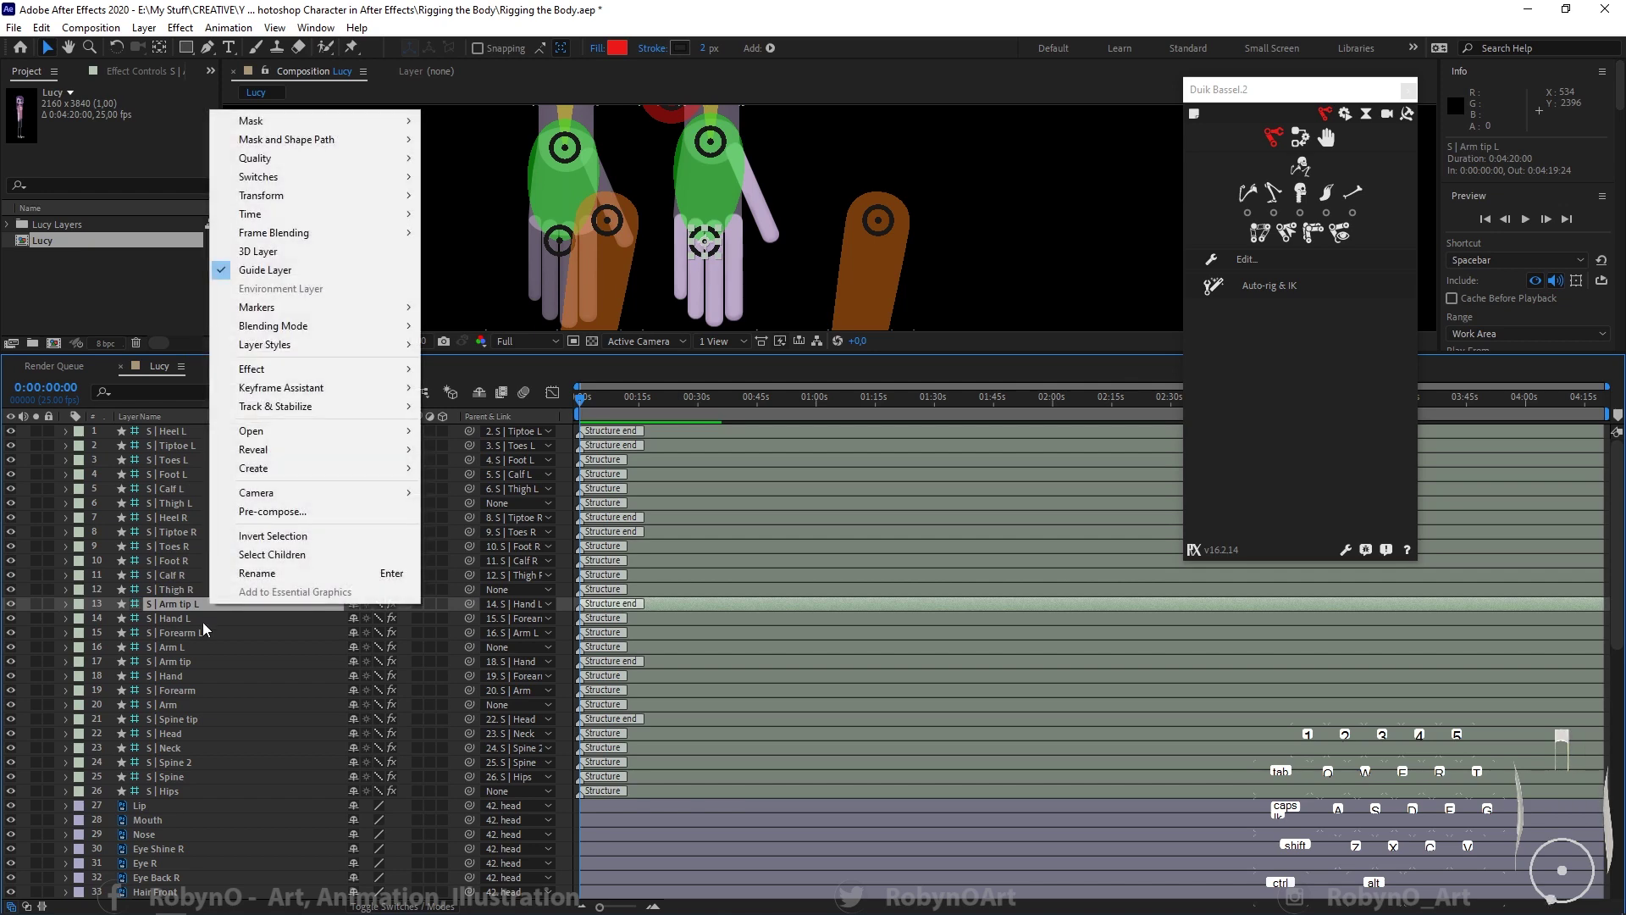
pyautogui.click(190, 633)
# Step: Rename the unsuffixed S | Arm tip structure layer as S | Arm tip R
pyautogui.click(189, 662)
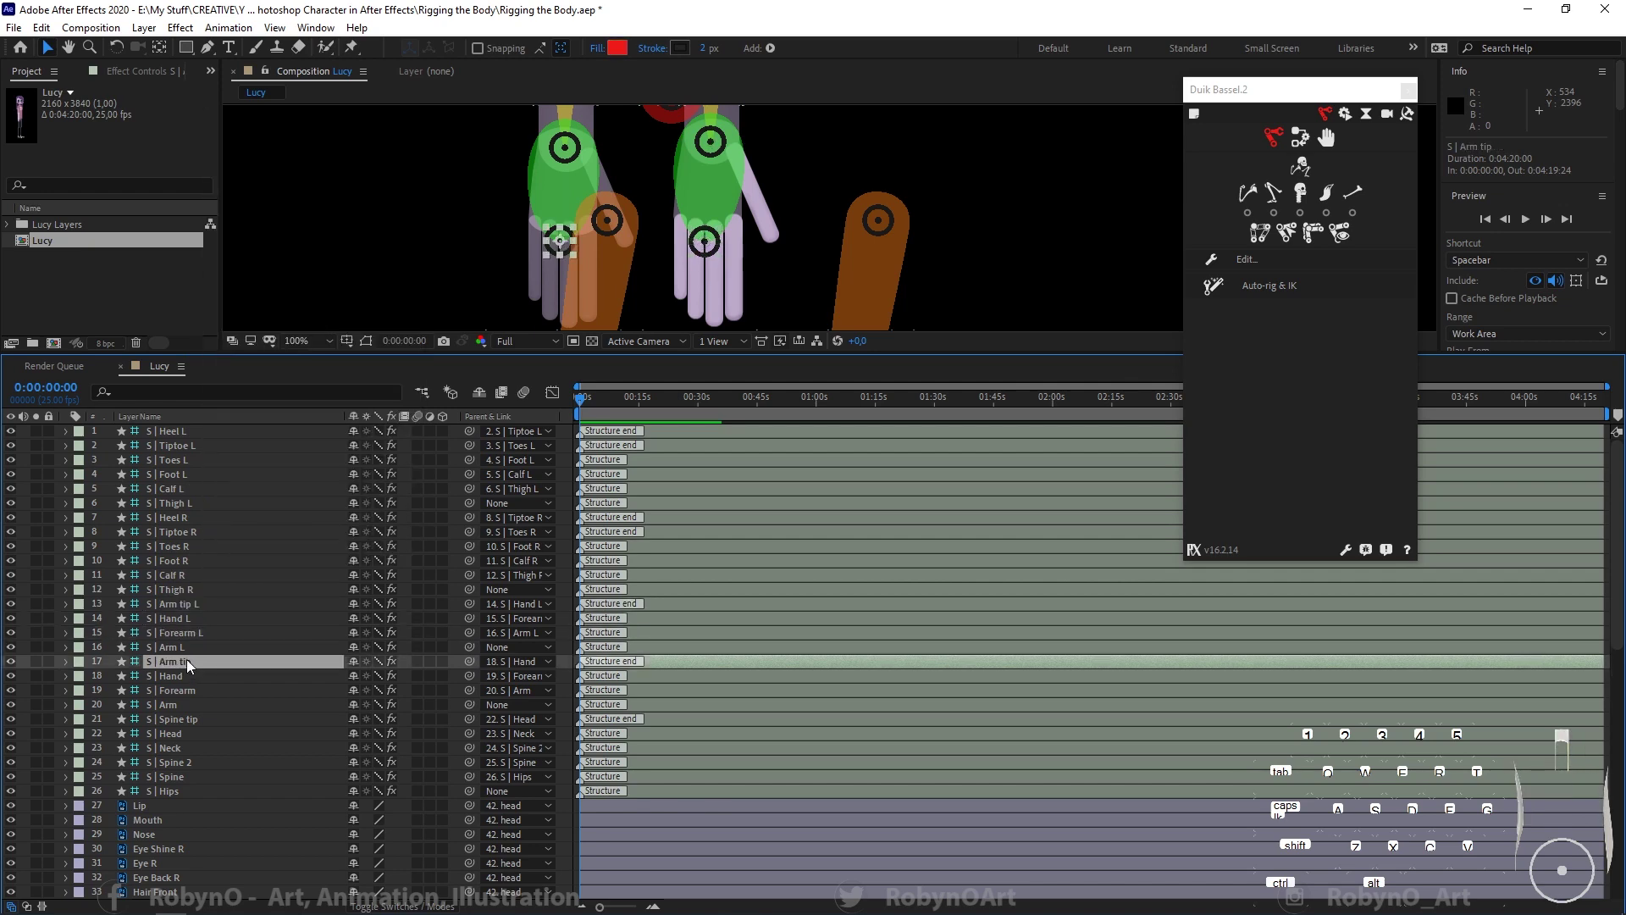
pyautogui.rightClick(187, 661)
pyautogui.click(203, 625)
pyautogui.click(199, 661)
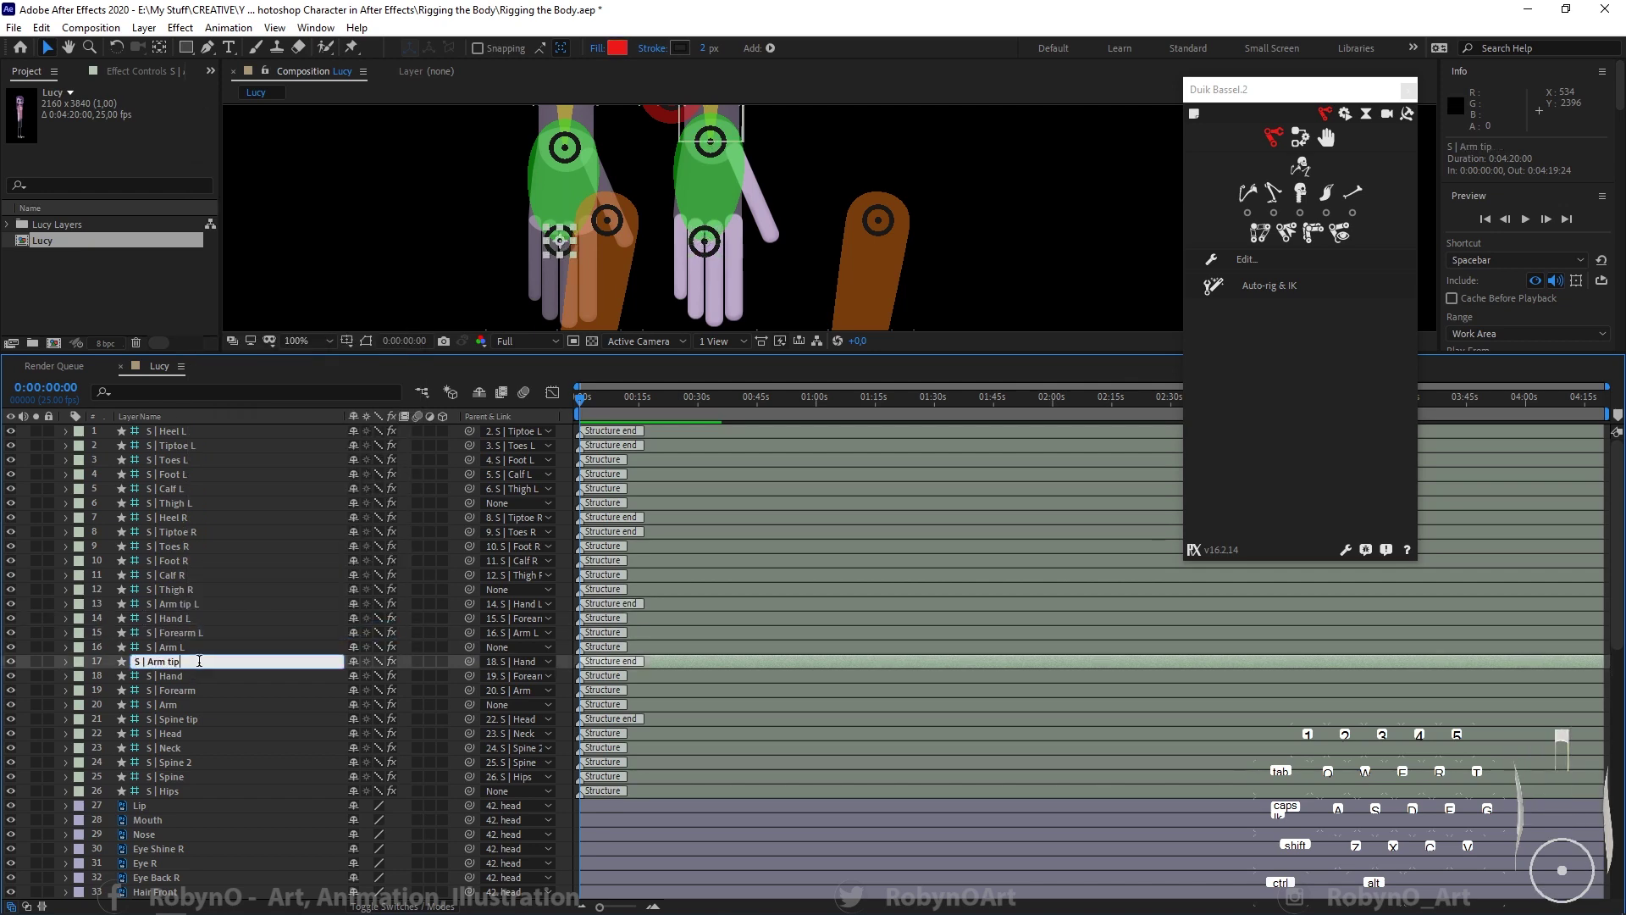
pyautogui.press('Return')
# Step: Rename the unsuffixed S | Hand structure layer as S | Hand R
pyautogui.click(195, 679)
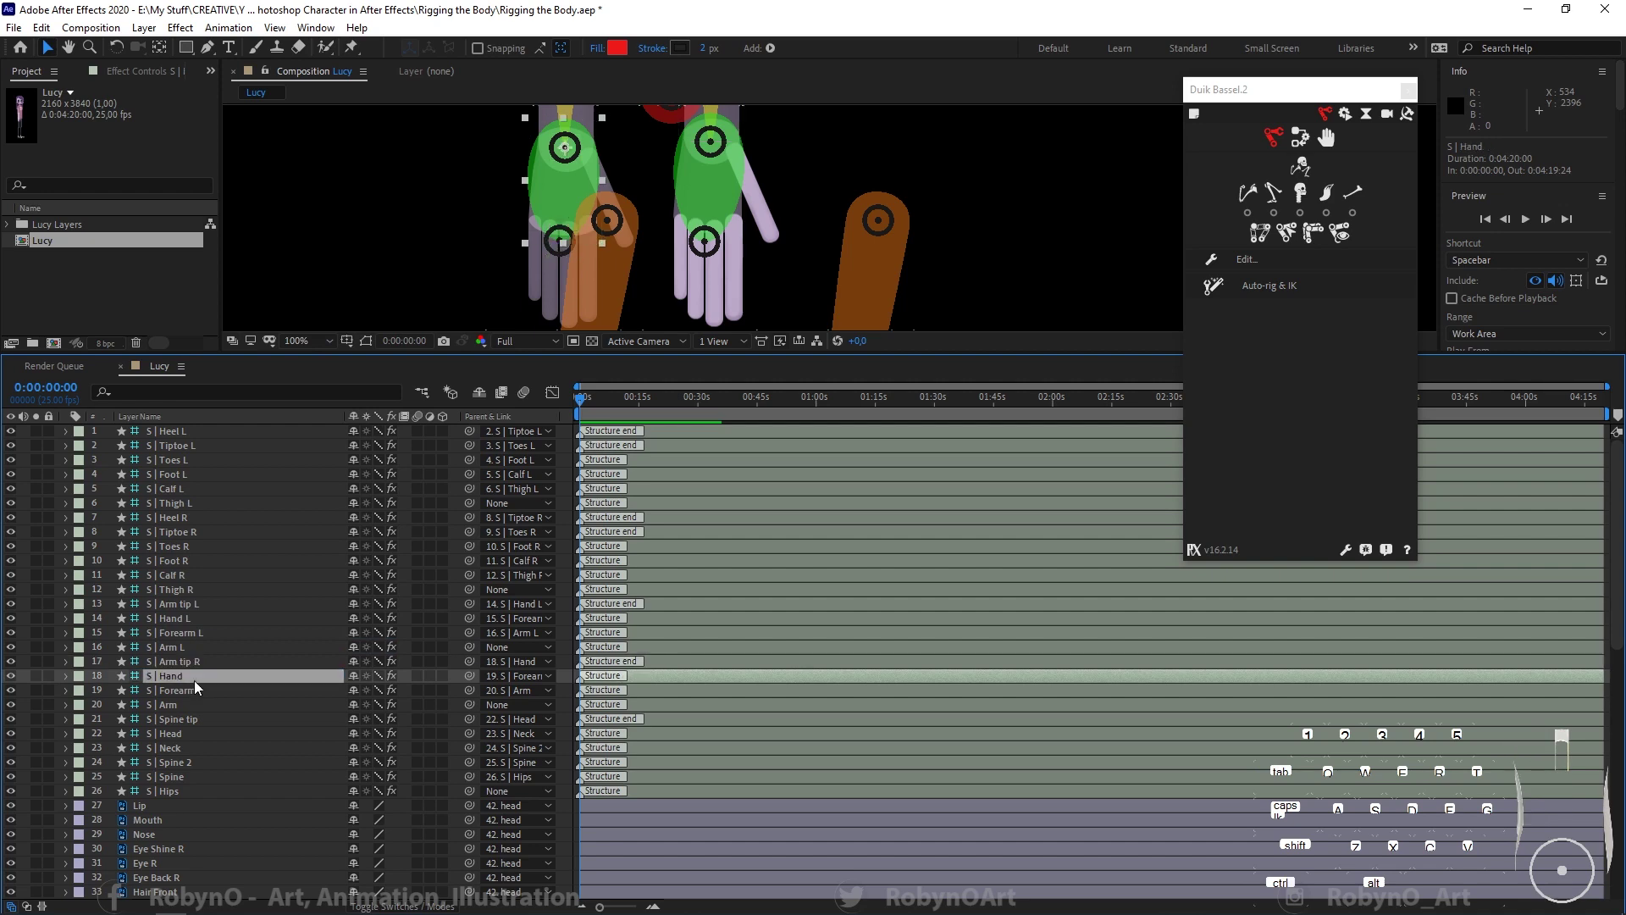
pyautogui.rightClick(195, 678)
pyautogui.click(241, 647)
pyautogui.click(195, 670)
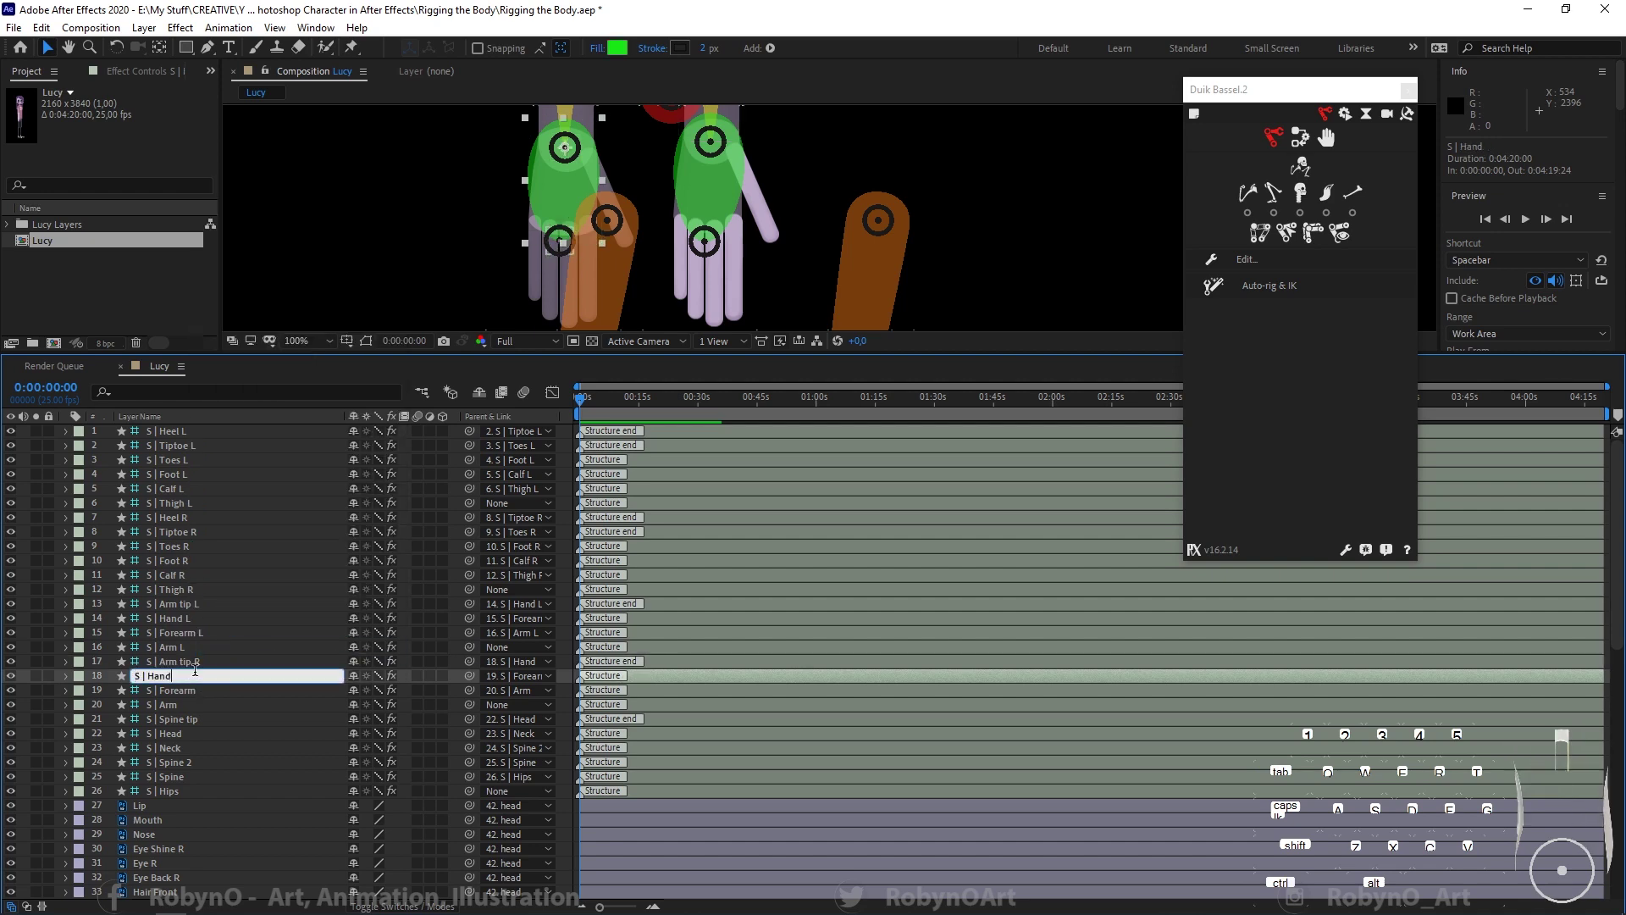
pyautogui.write('R')
pyautogui.press('Return')
# Step: Rename the unsuffixed S | Forearm structure layer as S | Forearm R
pyautogui.click(181, 691)
pyautogui.rightClick(181, 691)
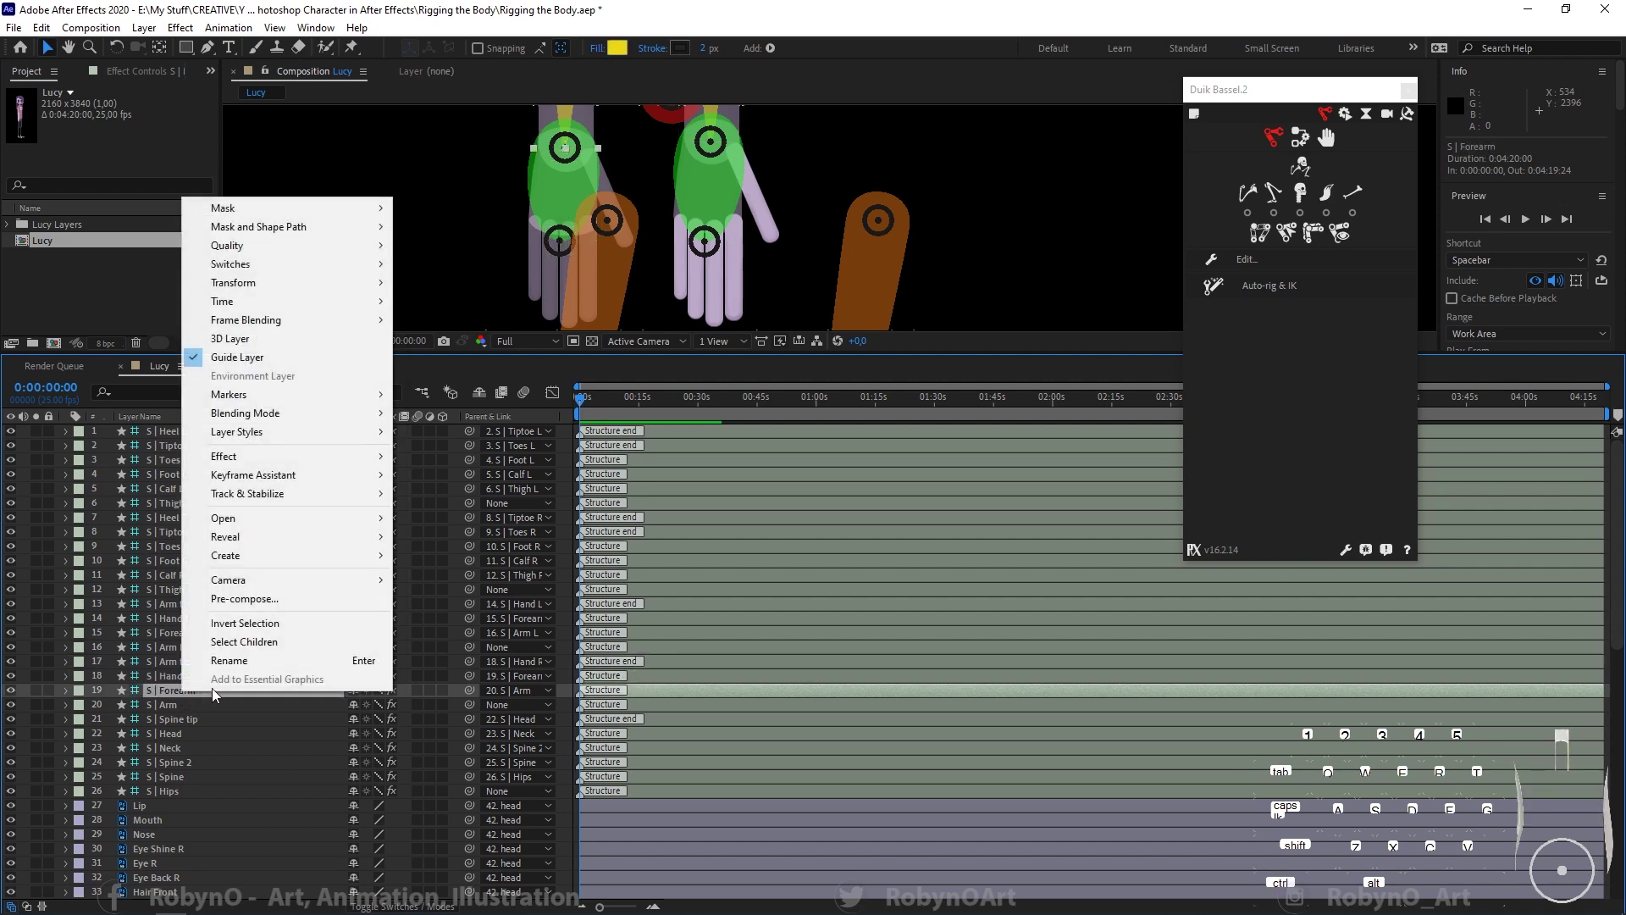
pyautogui.click(219, 662)
pyautogui.click(196, 691)
pyautogui.write('R')
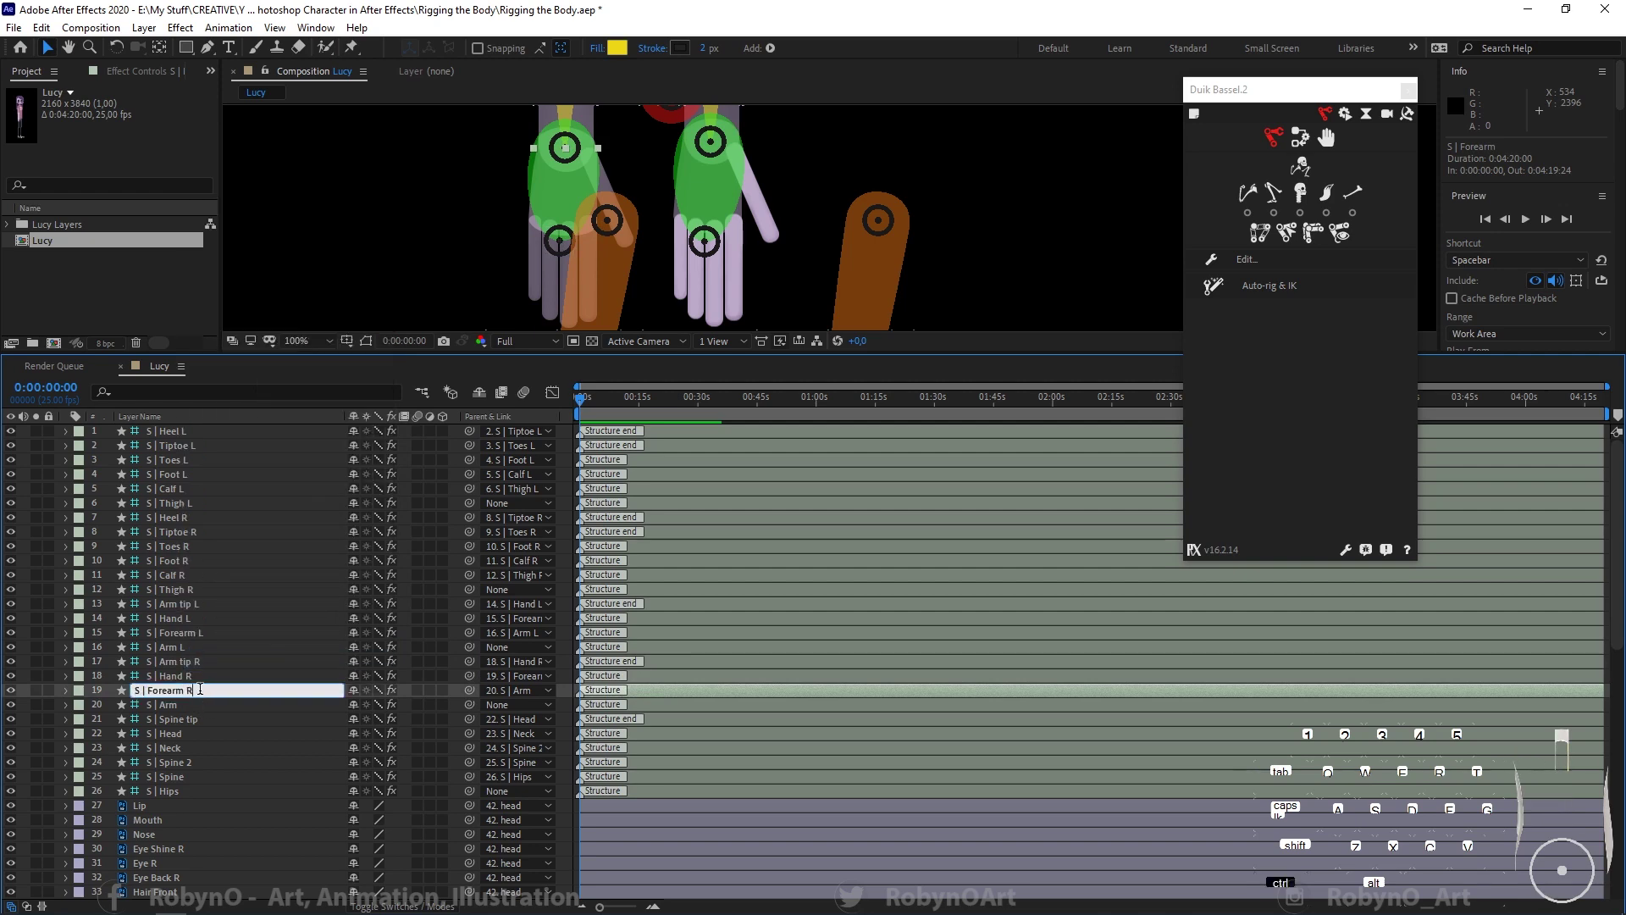
pyautogui.press('Return')
# Step: Rename the unsuffixed S | Arm structure layer as S | Arm R
pyautogui.rightClick(197, 705)
pyautogui.click(212, 673)
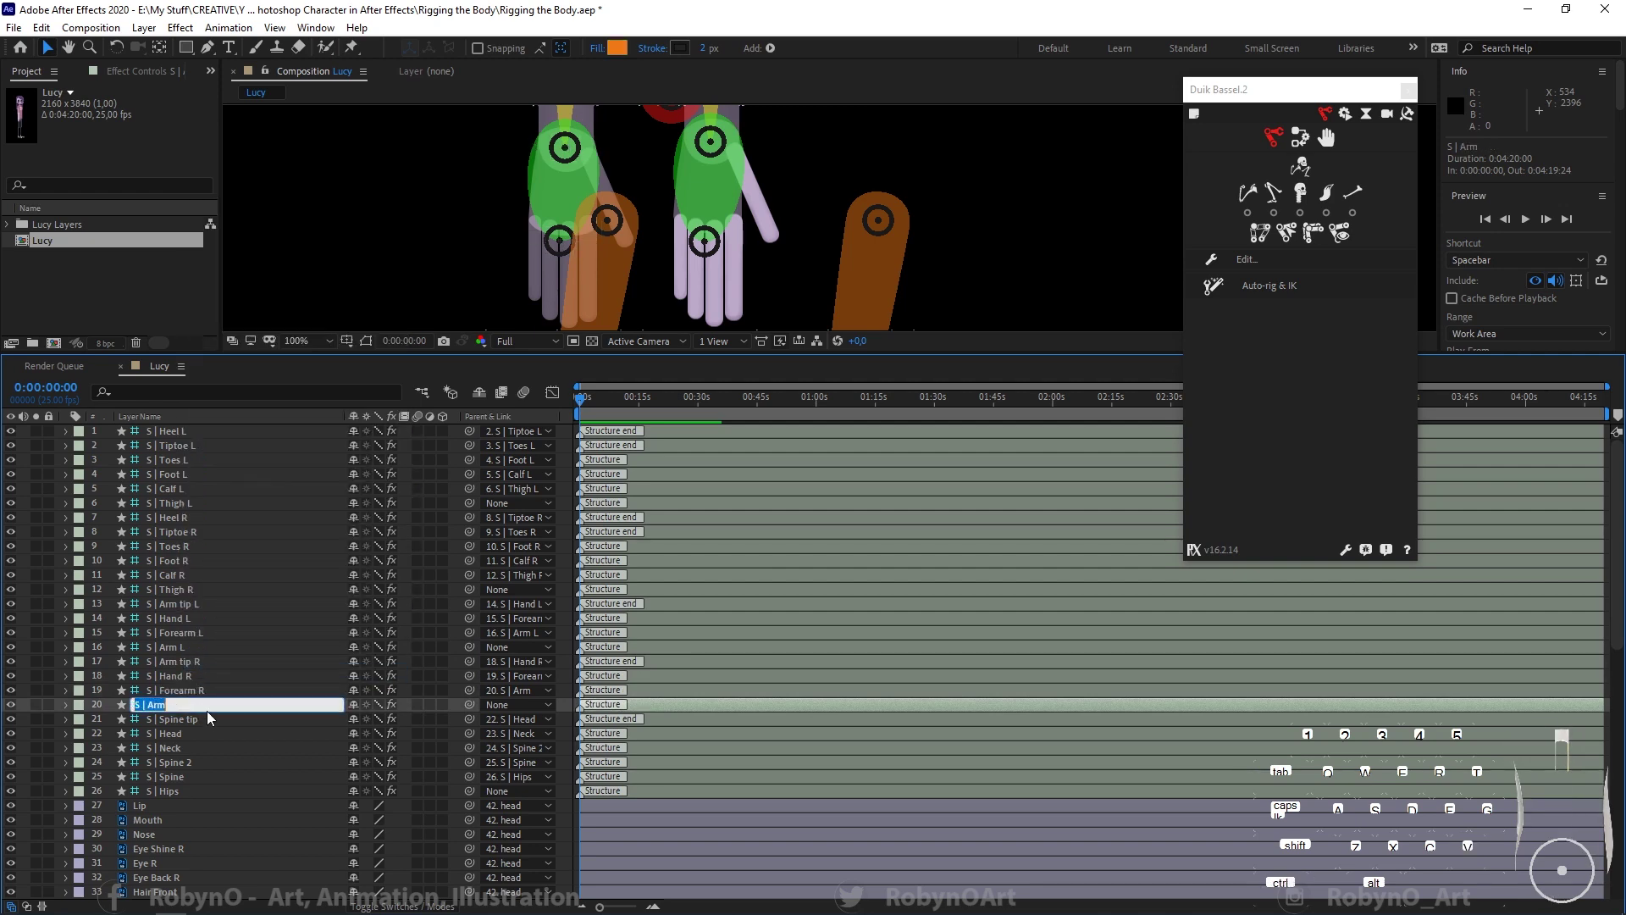
pyautogui.click(205, 705)
pyautogui.write('R')
pyautogui.click(200, 718)
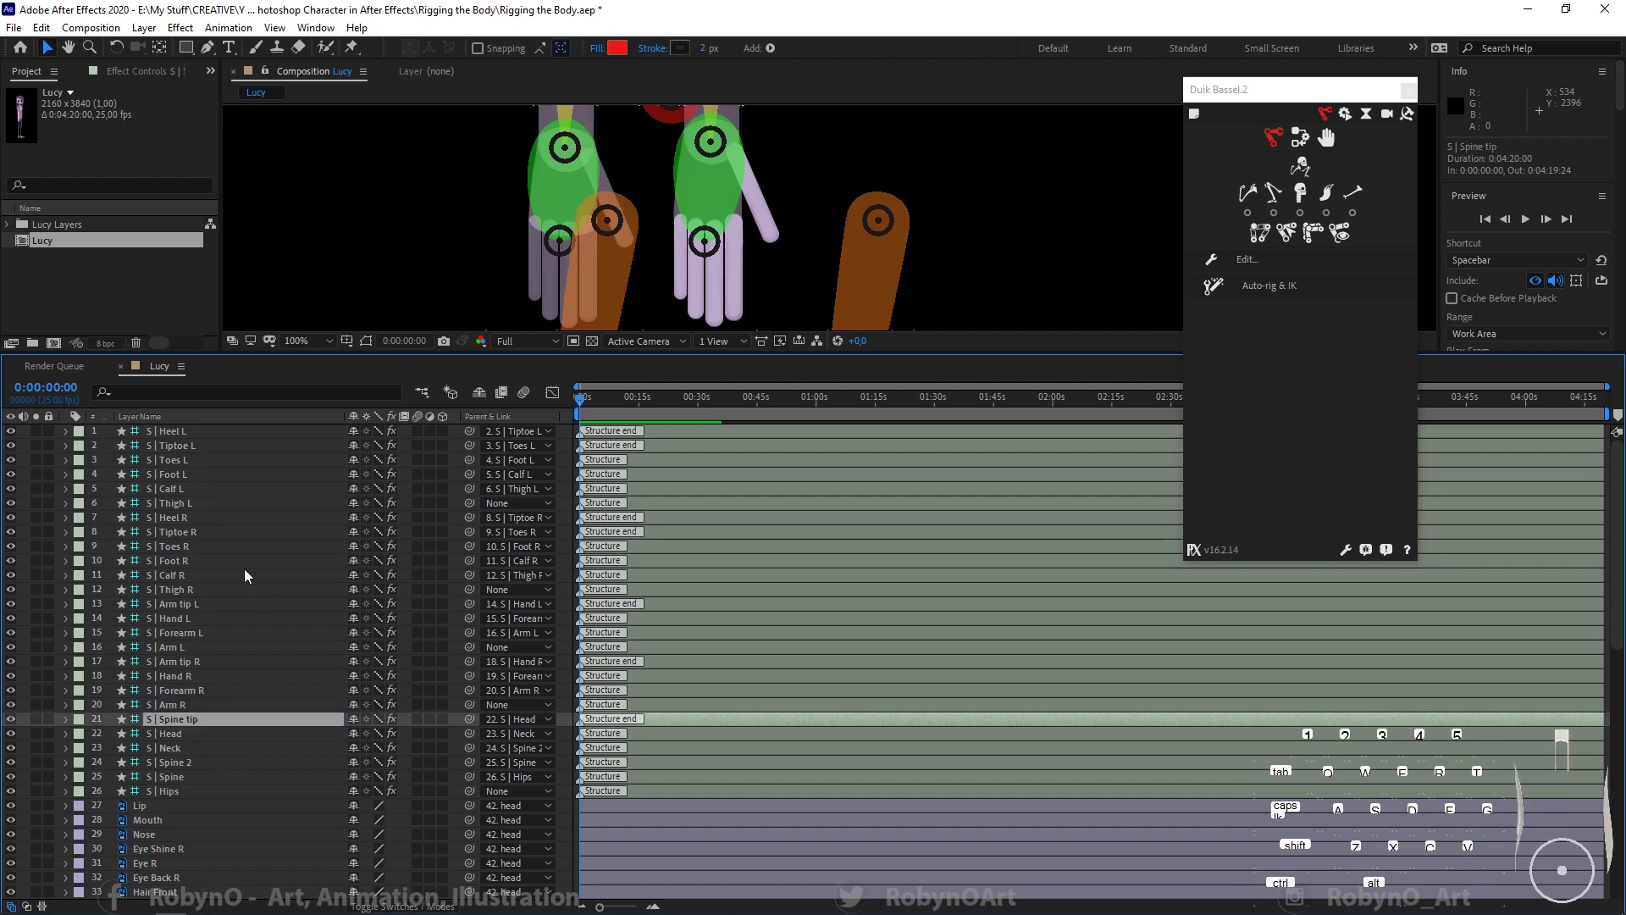
# Step: Rename the S | Arm R structure layer as S | Upper Arm R to match the artwork layer's naming
pyautogui.scroll(-6, 234, 761)
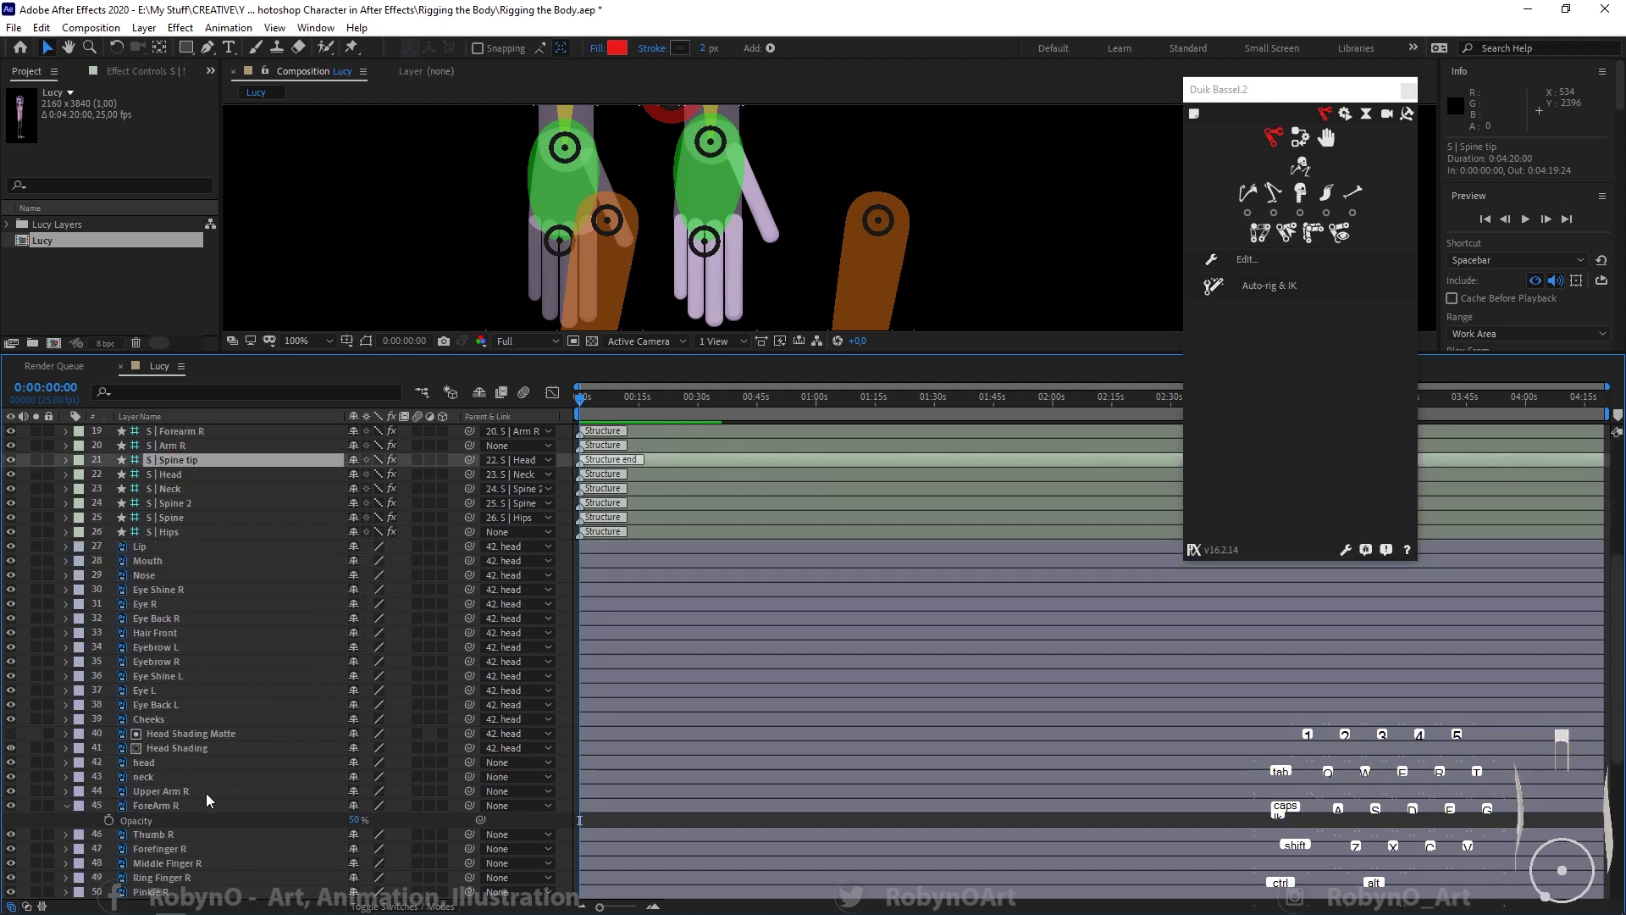
pyautogui.click(185, 446)
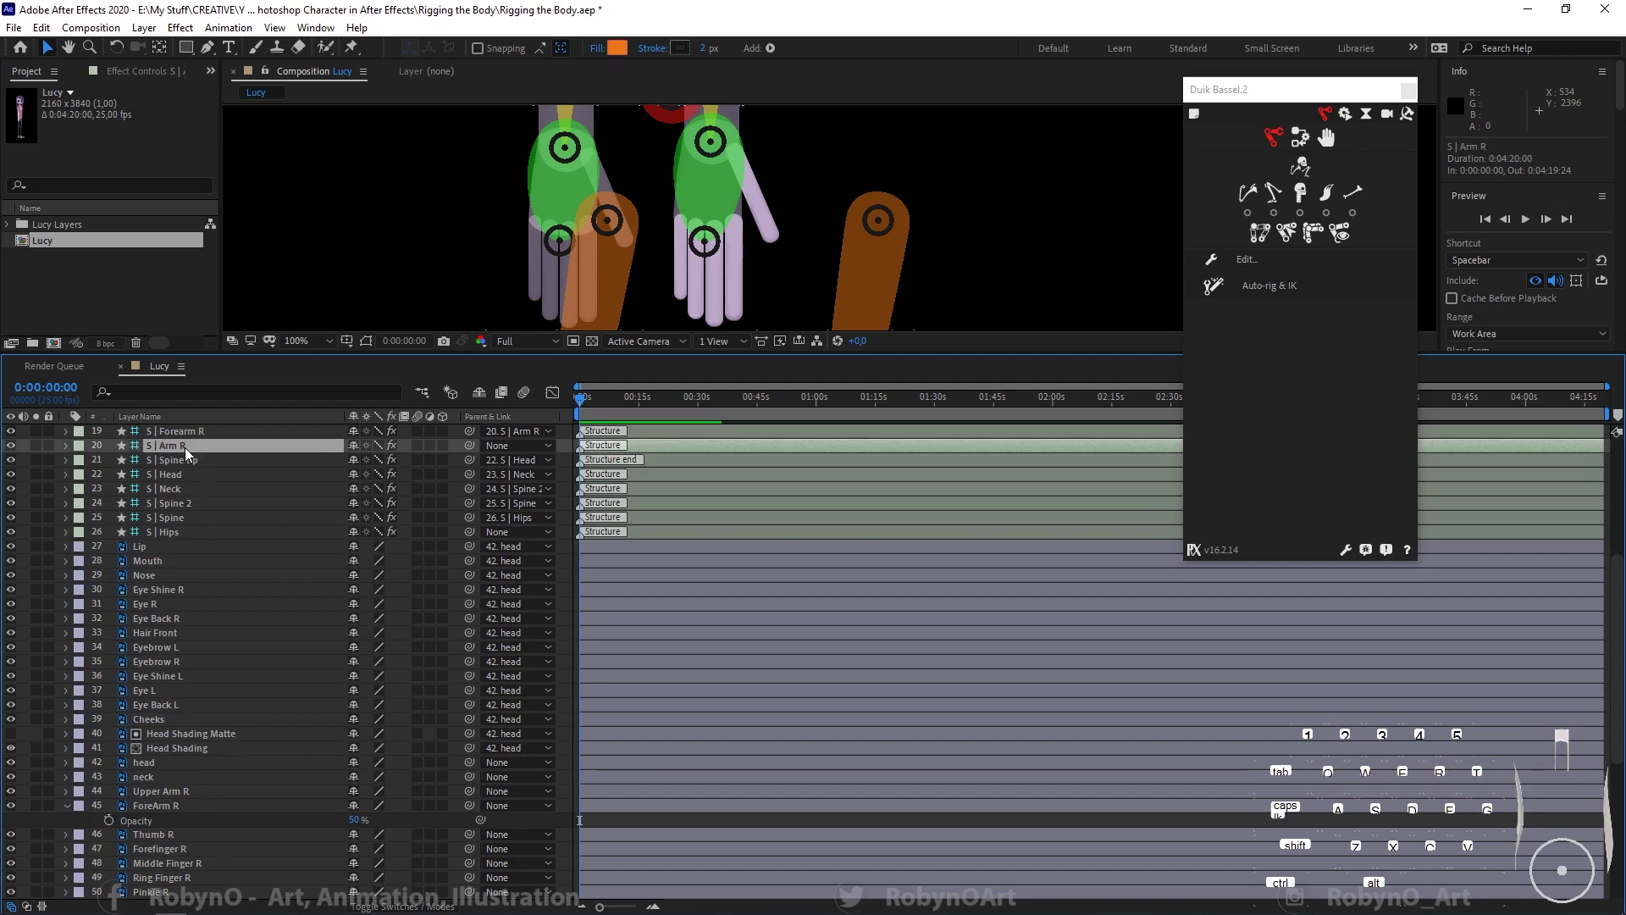
pyautogui.click(183, 432)
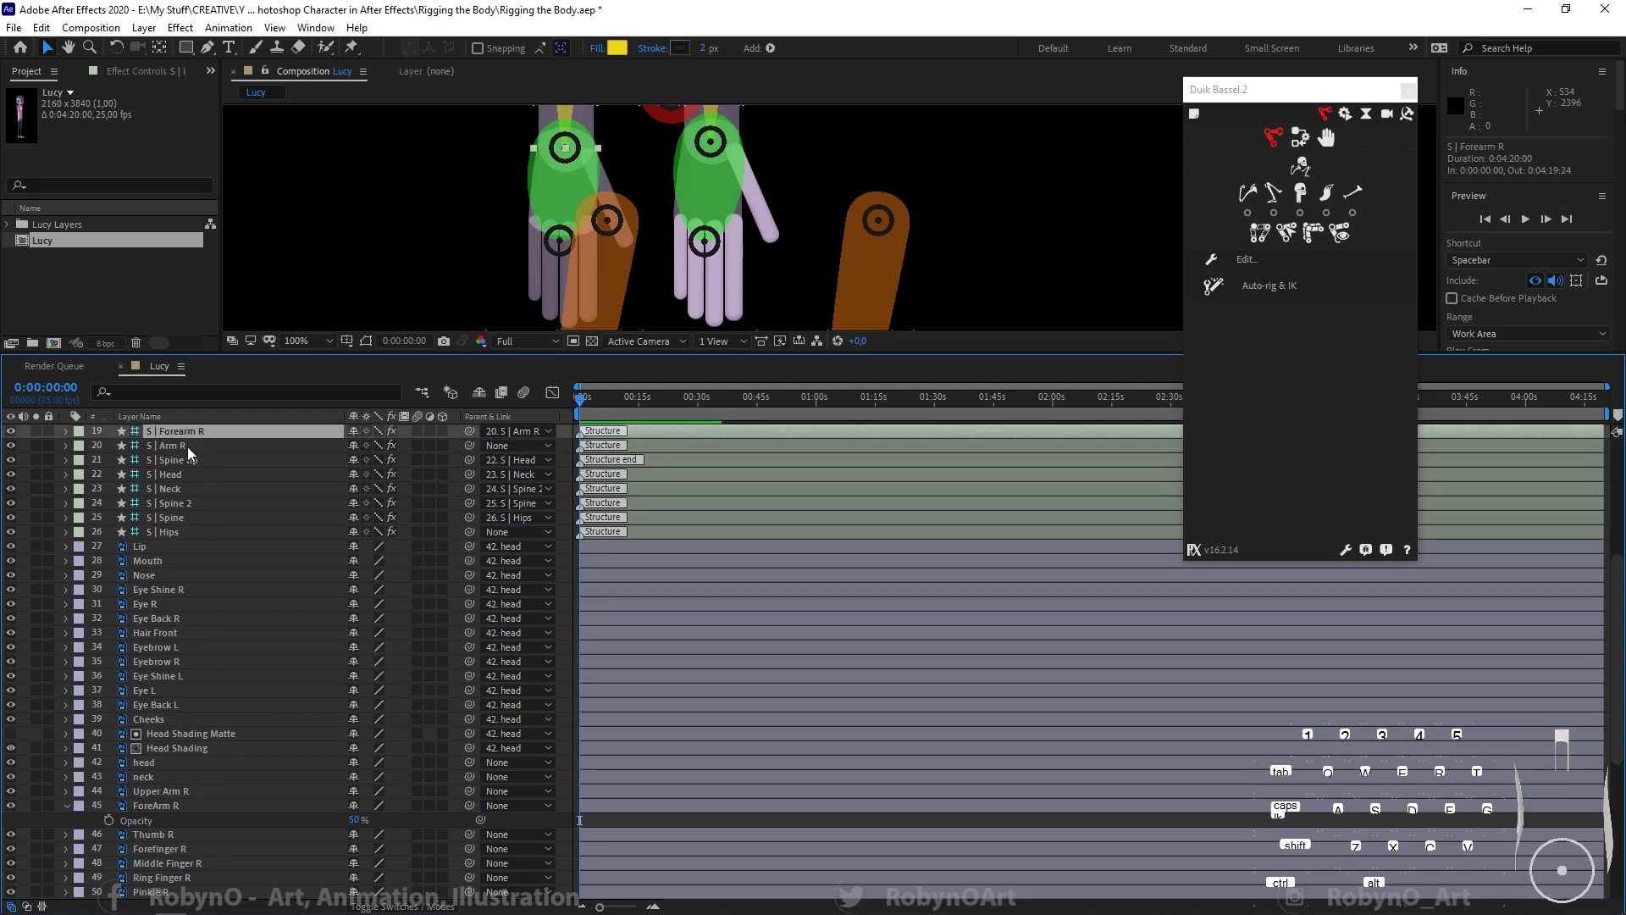
pyautogui.click(187, 447)
pyautogui.rightClick(190, 449)
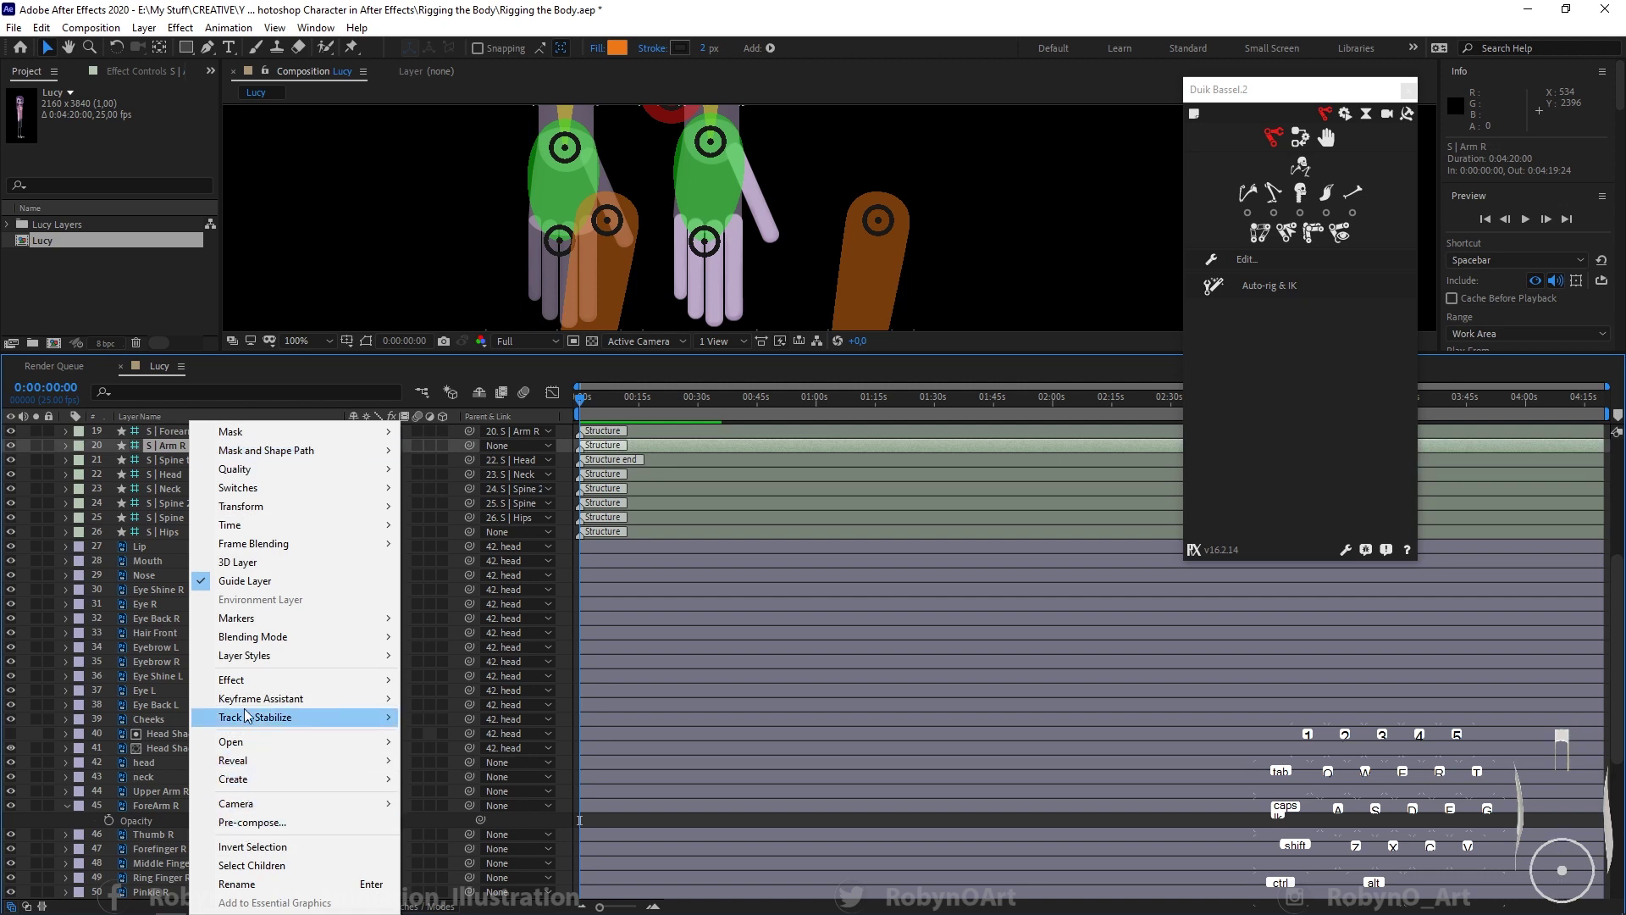
pyautogui.click(230, 884)
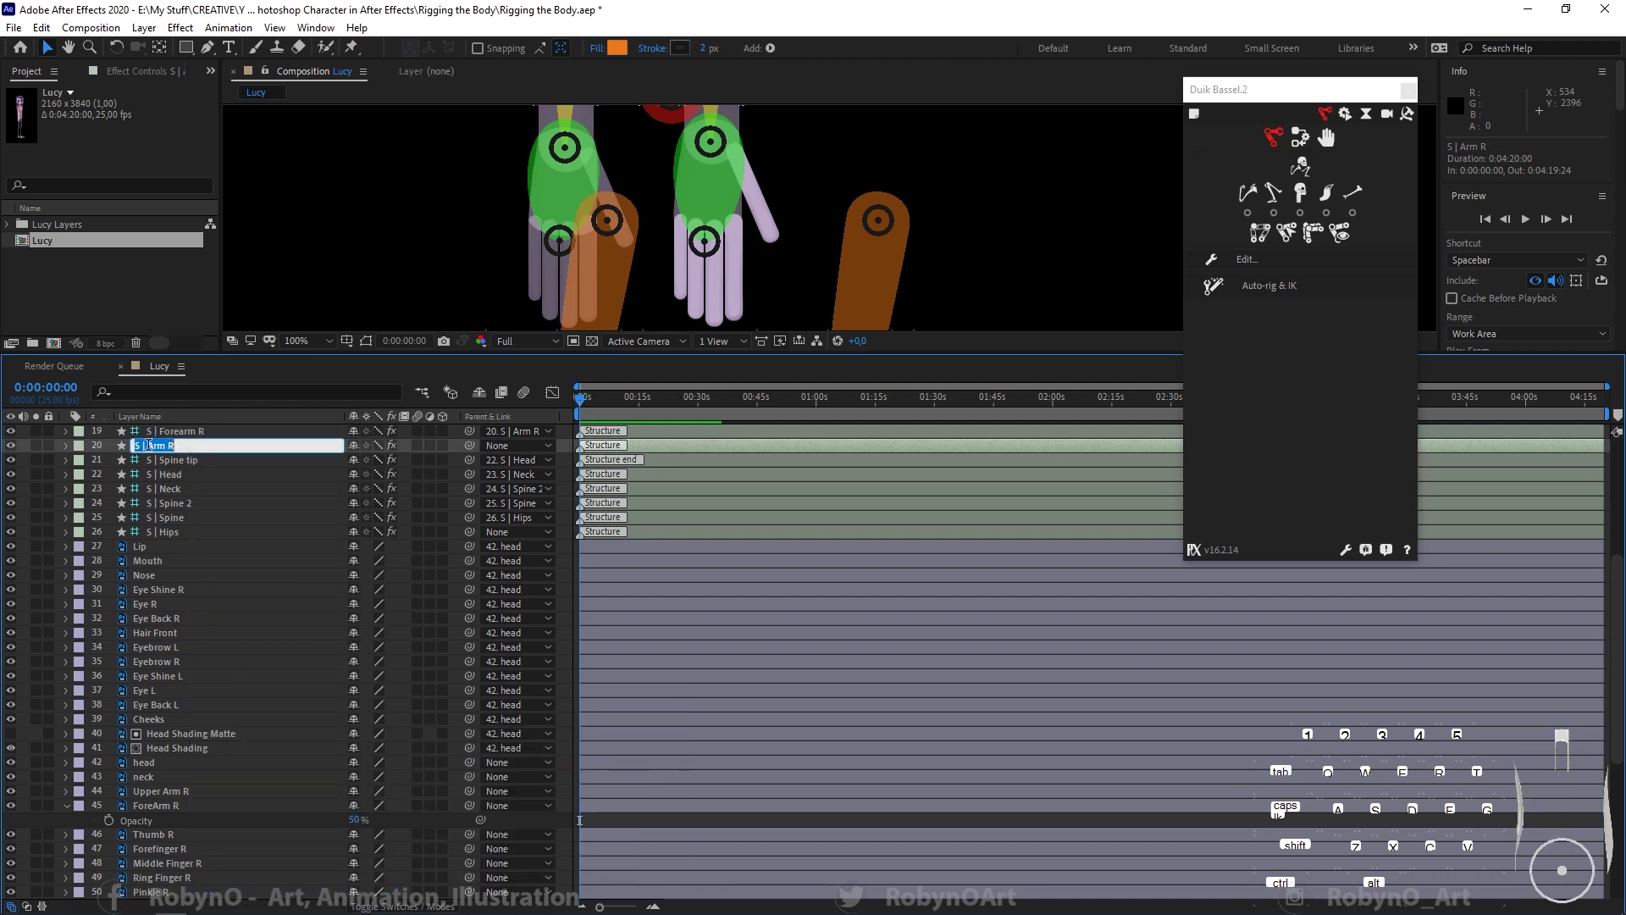
pyautogui.write('uPPERU')
pyautogui.press('capslock')
pyautogui.write('pper')
pyautogui.moveTo(179, 445); pyautogui.dragTo(158, 448)
pyautogui.click(210, 559)
# Step: Rename the S | Arm L structure layer as S | Upper Arm L
pyautogui.scroll(3, 212, 610)
pyautogui.scroll(3, 211, 610)
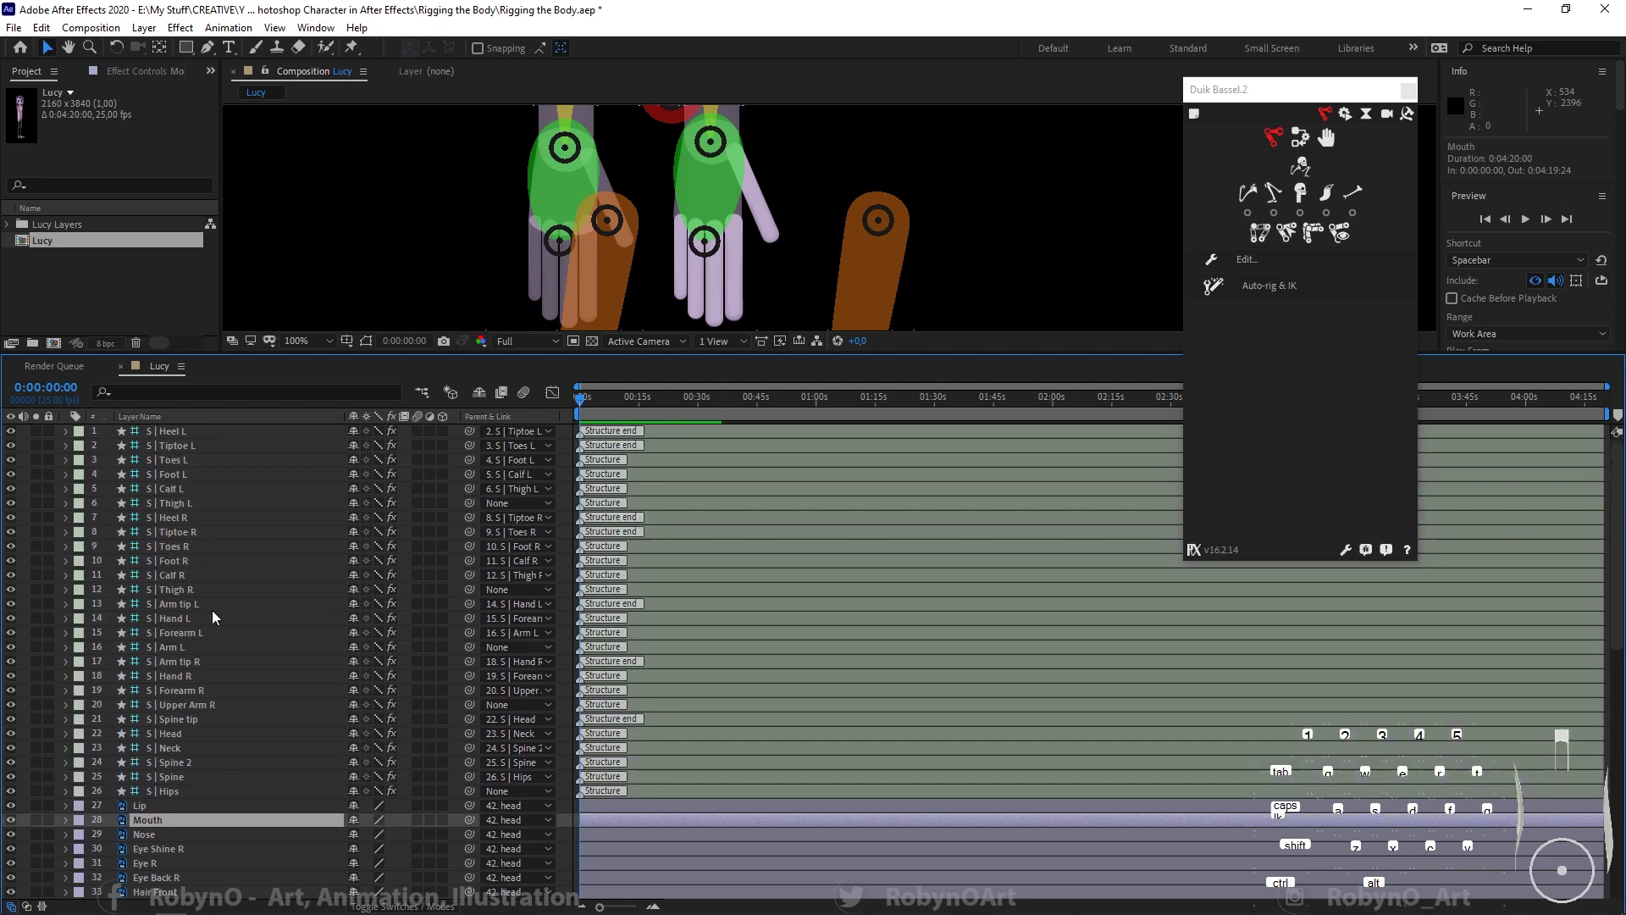
pyautogui.rightClick(186, 646)
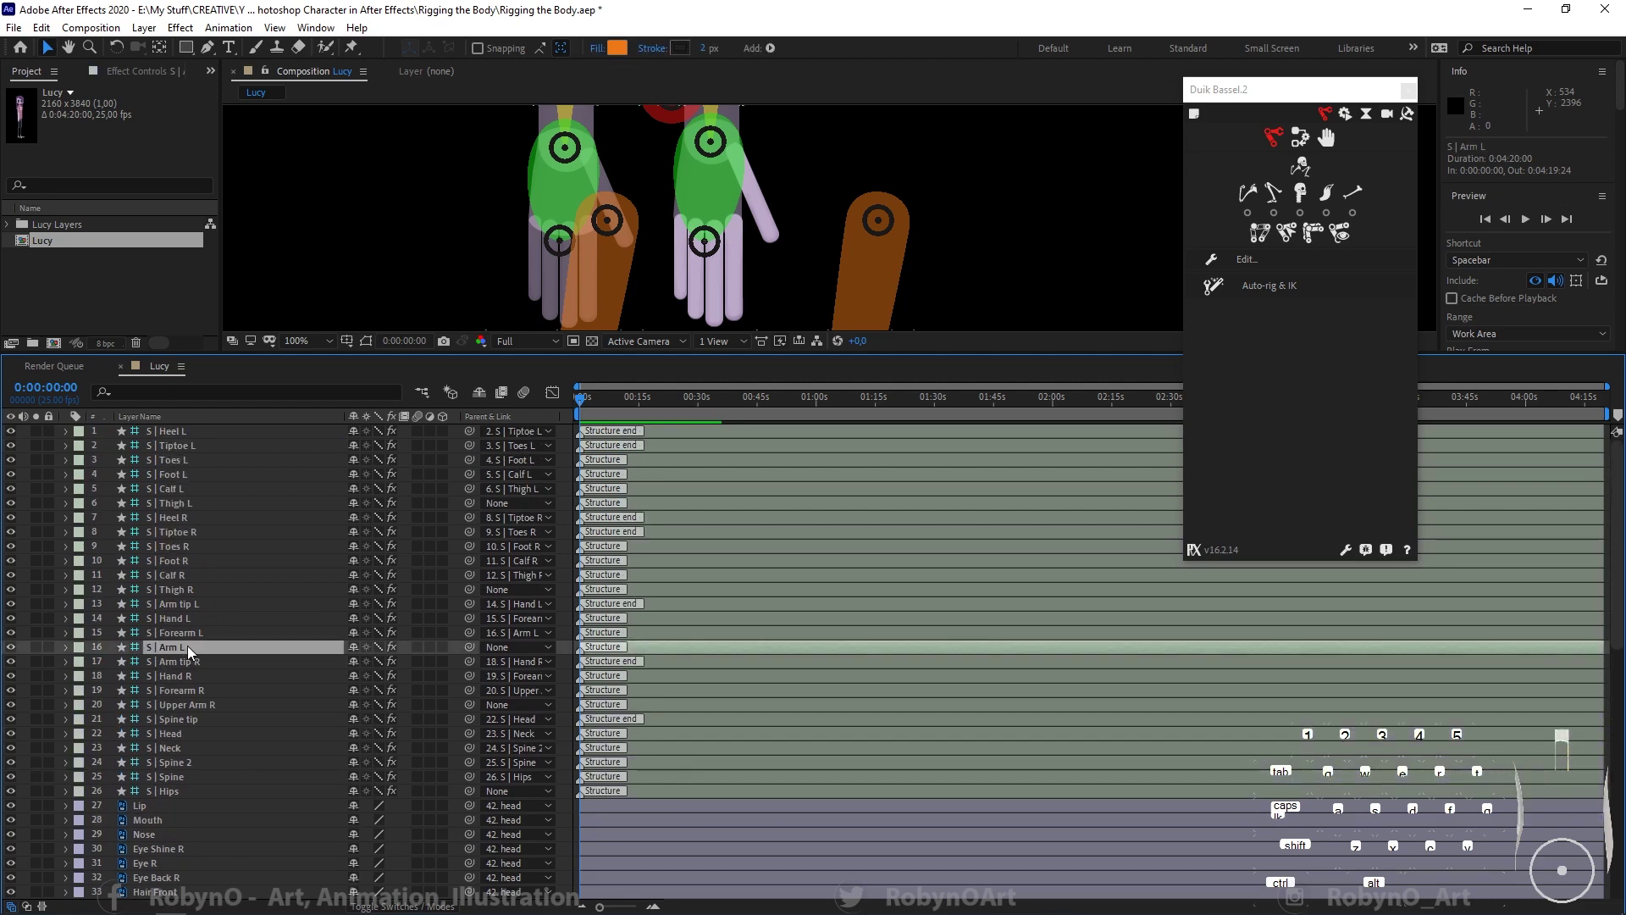
pyautogui.click(234, 614)
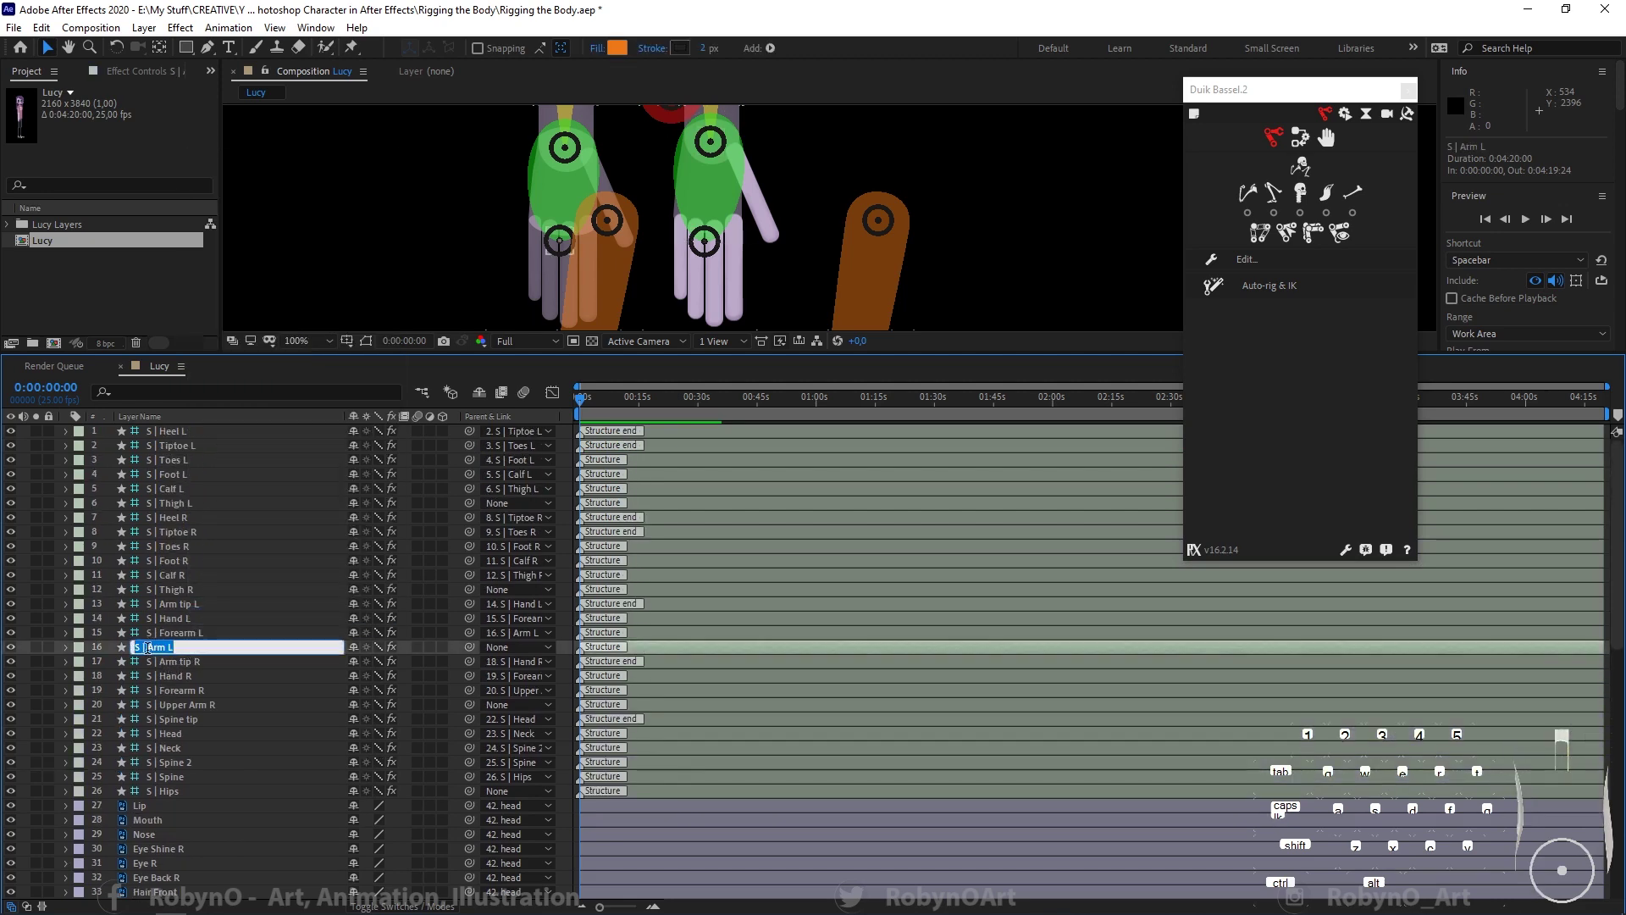
pyautogui.click(147, 648)
pyautogui.write('Upper')
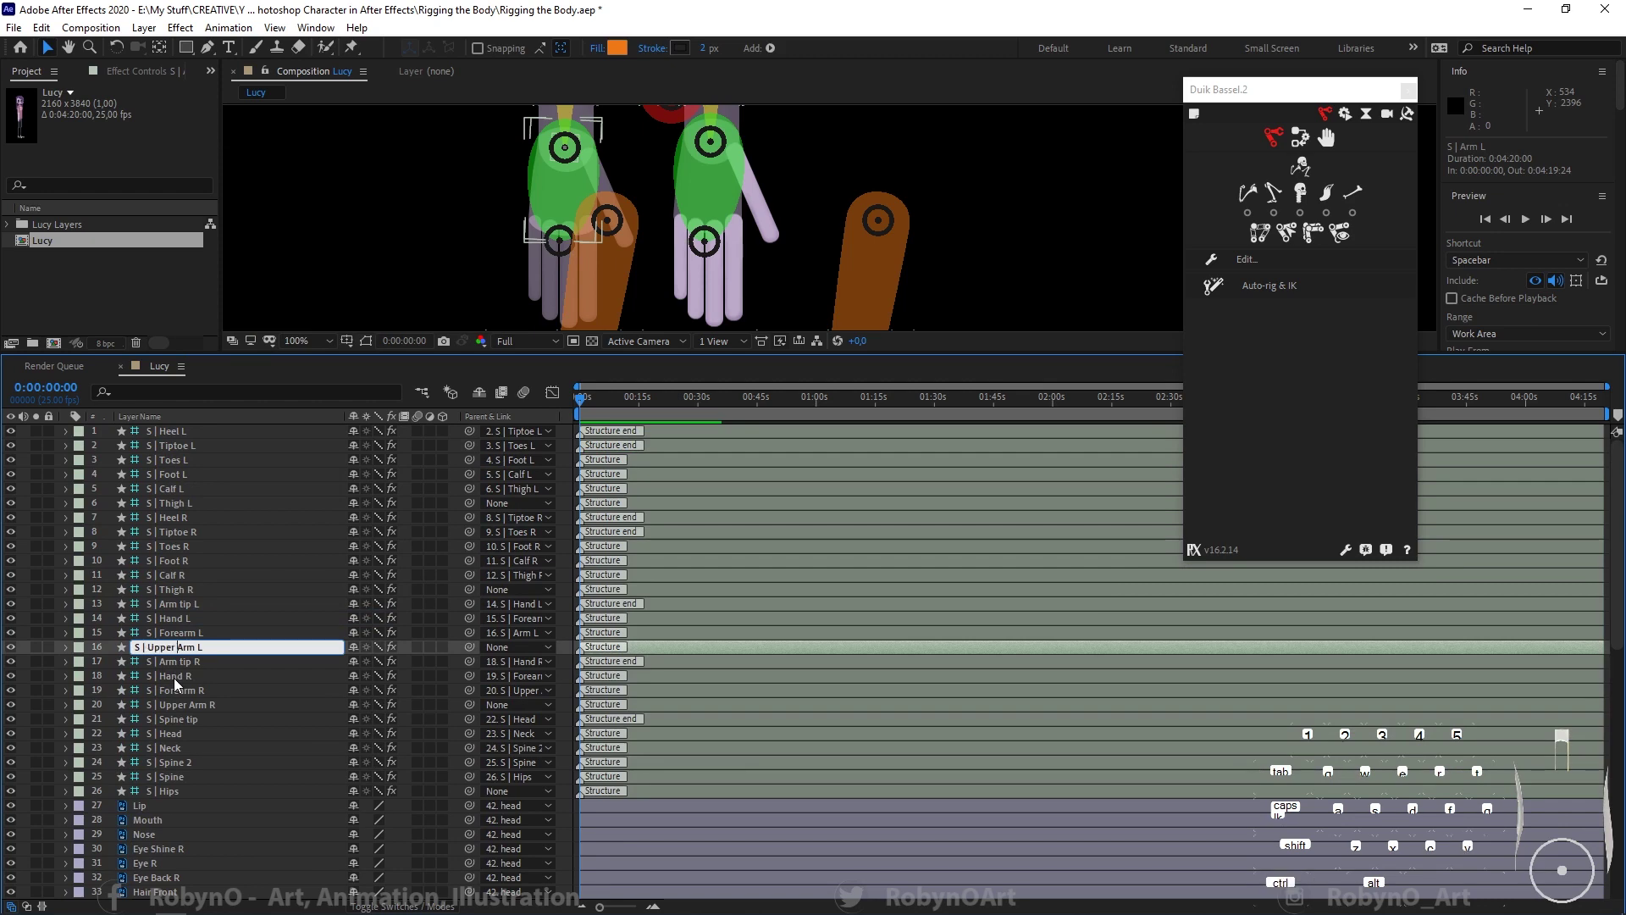
pyautogui.click(175, 662)
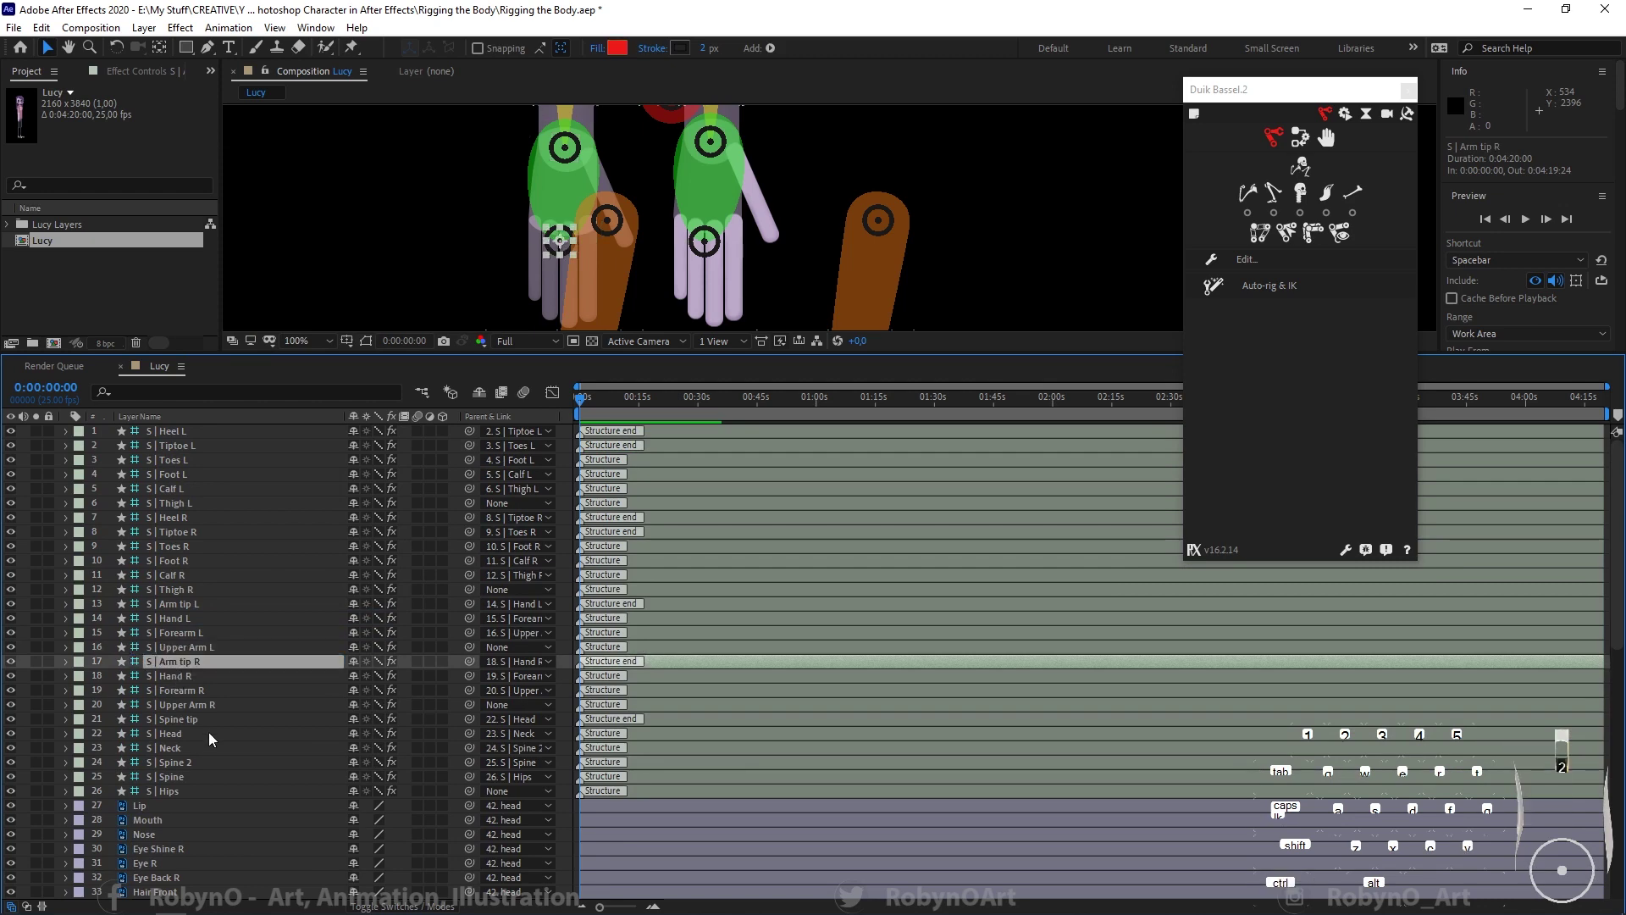
# Step: Mark the layers from Lip to neck as shy and hide shy layers in the timeline
pyautogui.scroll(-3, 209, 732)
pyautogui.scroll(-3, 210, 734)
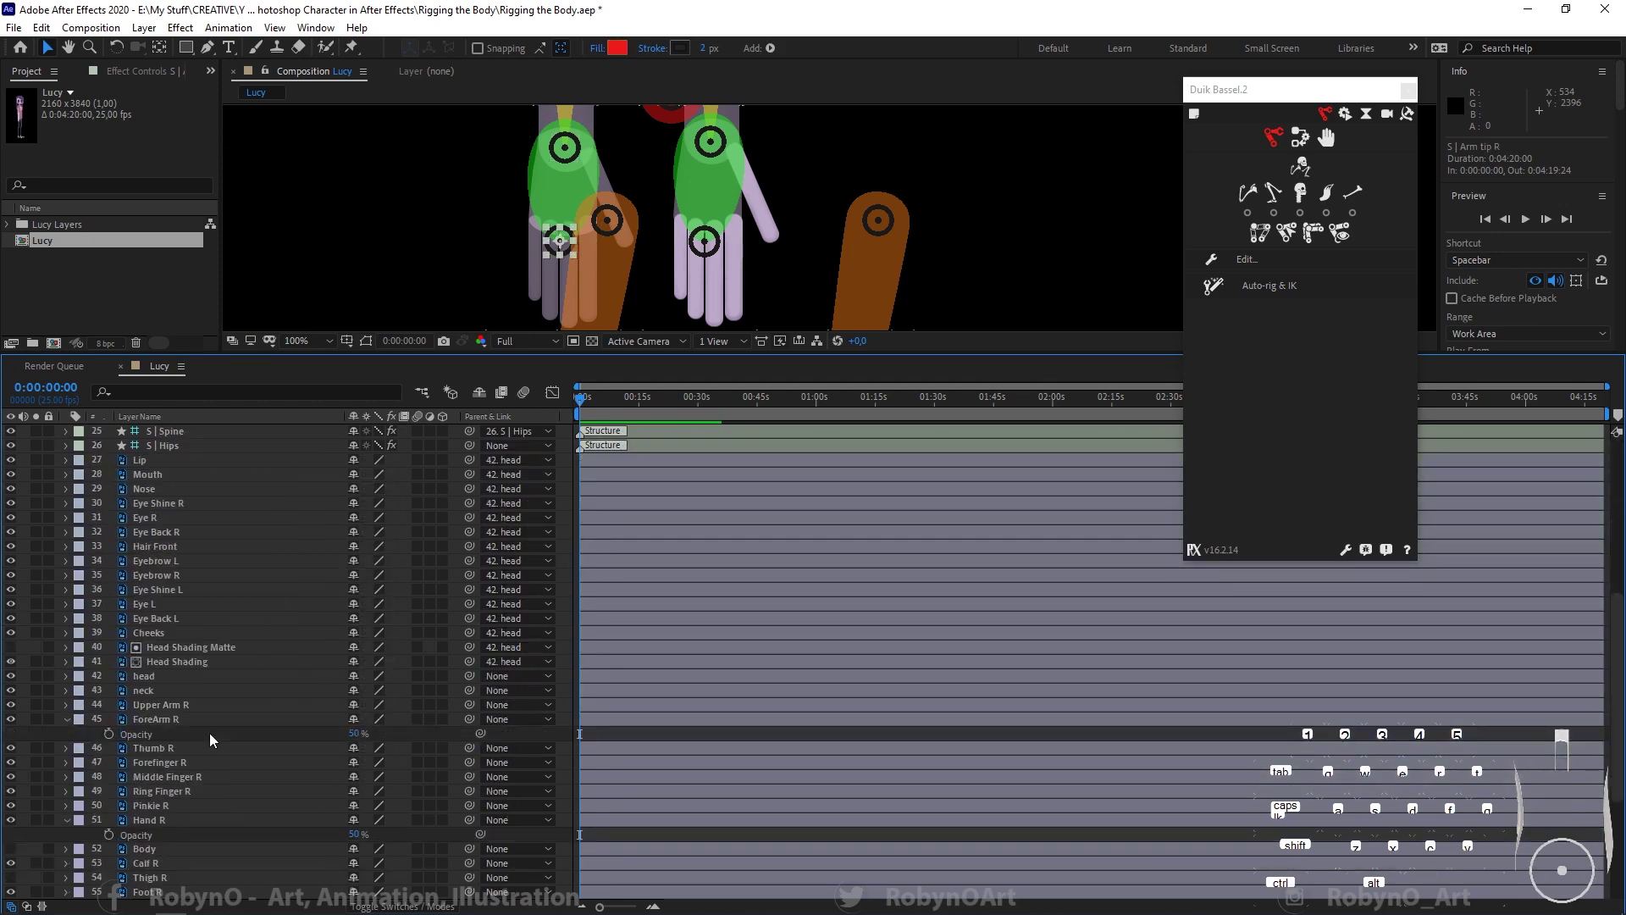
pyautogui.scroll(1, 210, 734)
pyautogui.click(164, 591)
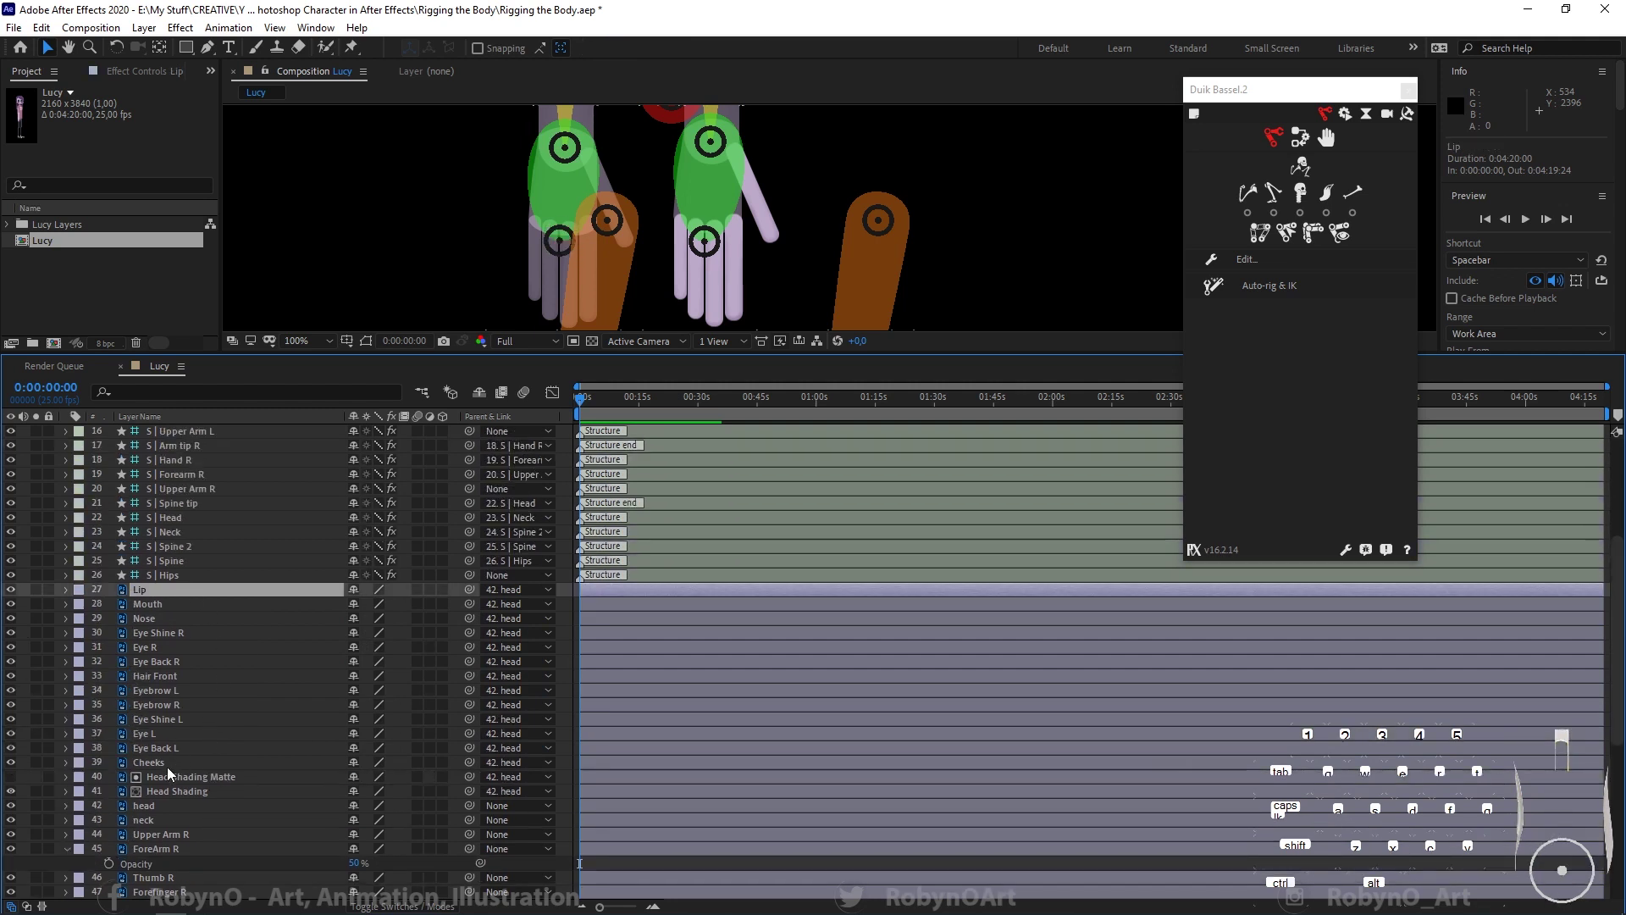
pyautogui.keyDown('shift'); pyautogui.click(161, 822); pyautogui.keyUp('shift')
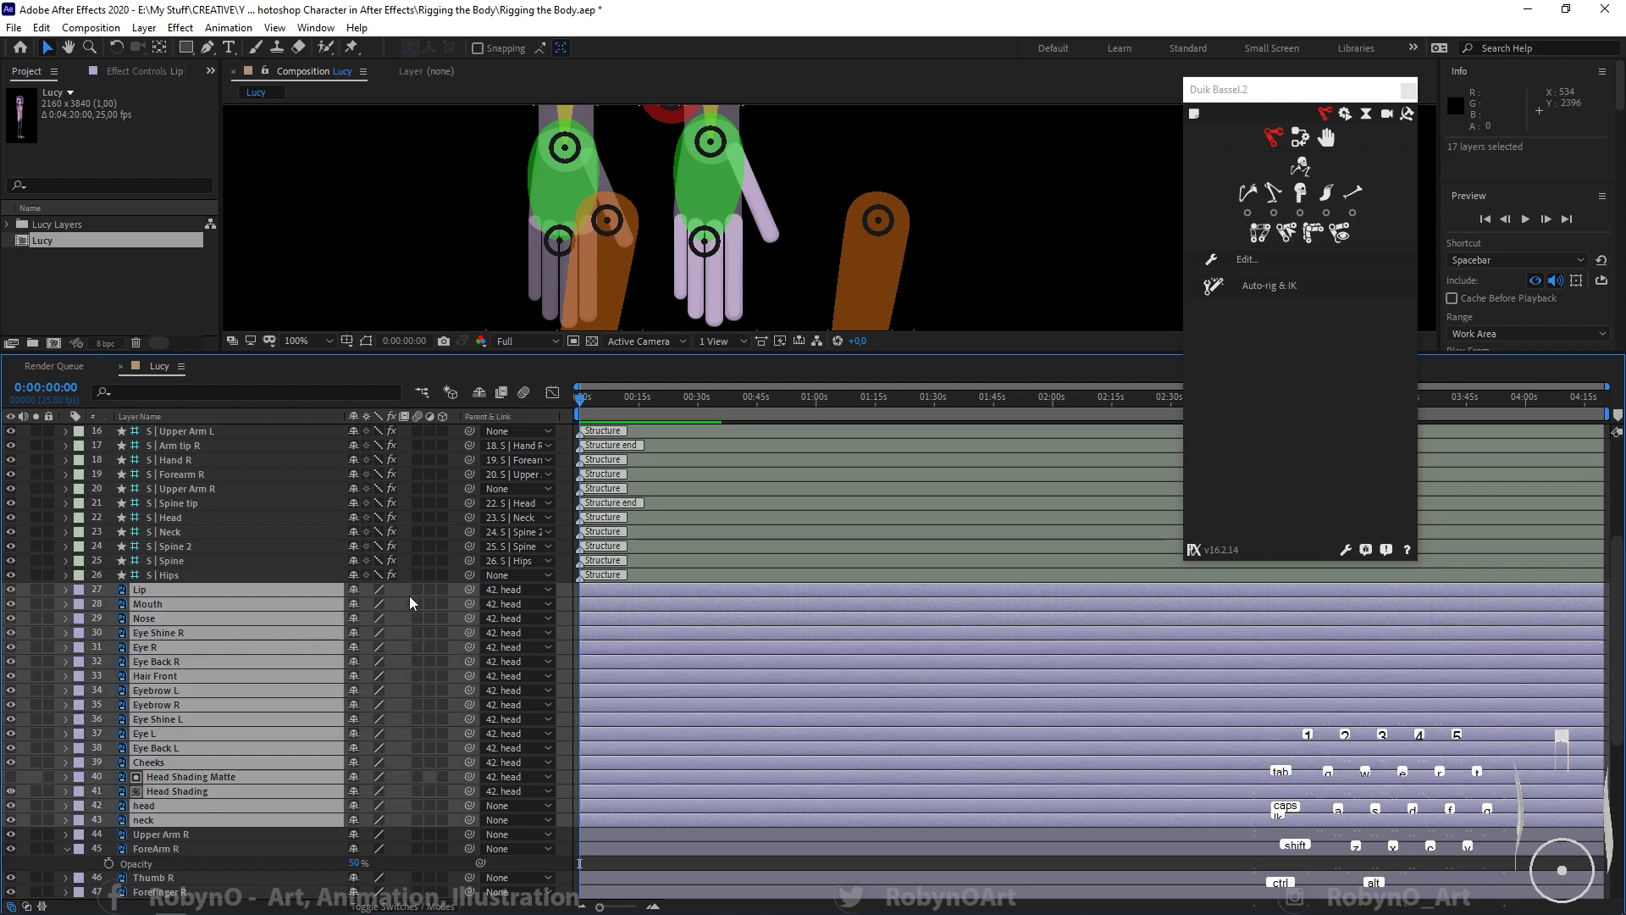
pyautogui.click(354, 589)
pyautogui.click(478, 393)
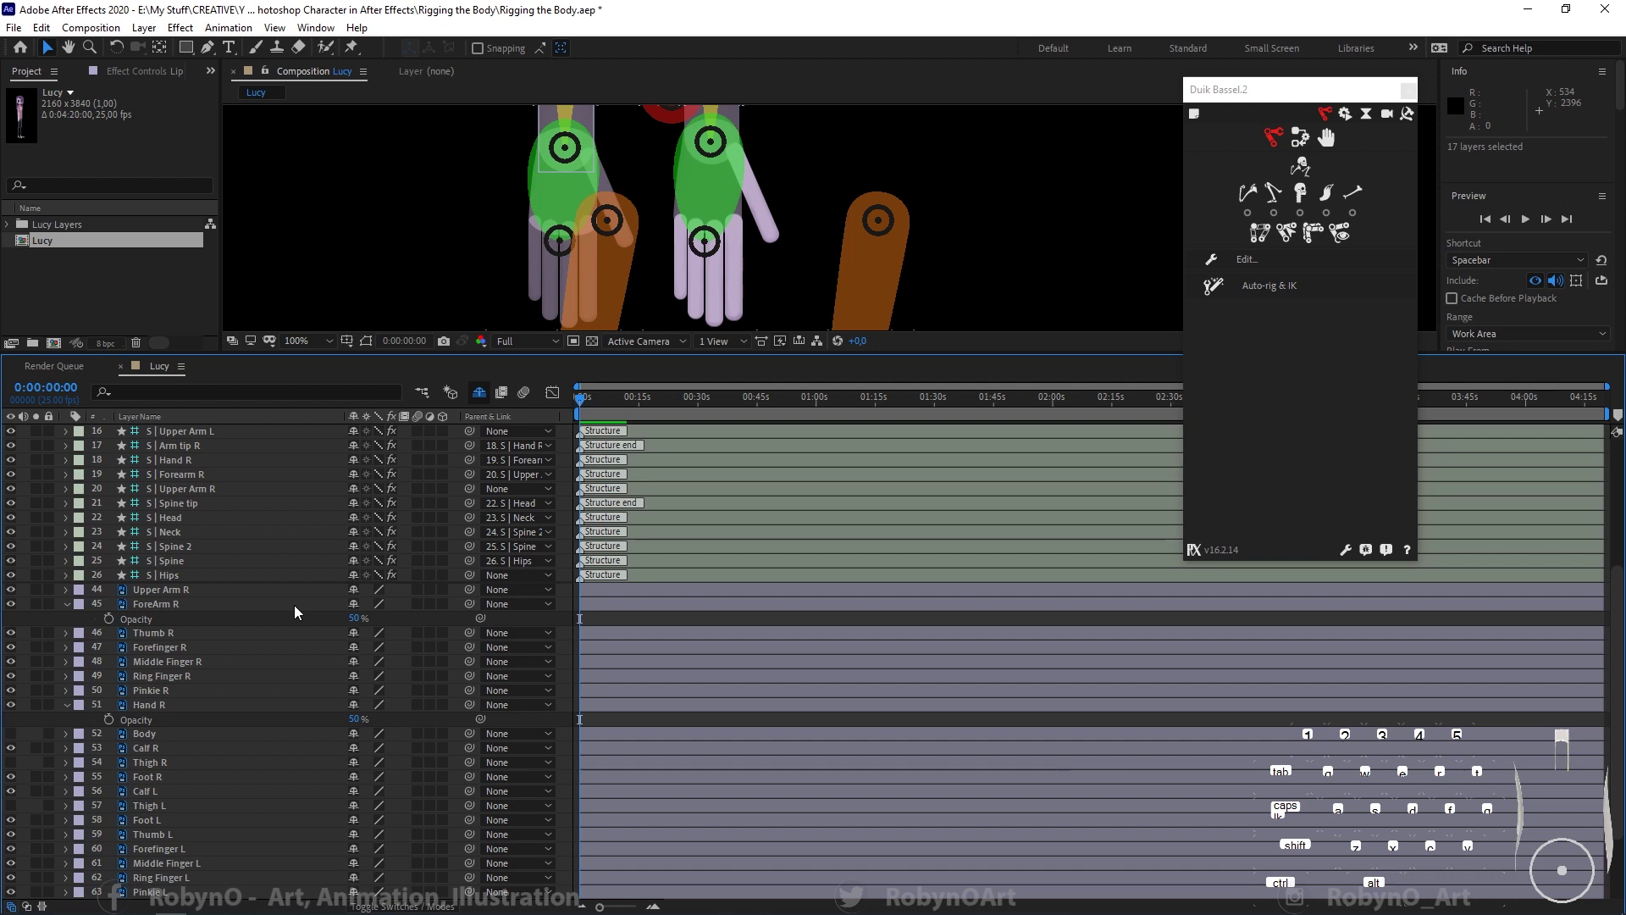
# Step: Enlarge the composition viewer, deselect the face layers and examine Lucy's whole body and the remaining limb layers
pyautogui.scroll(-3, 273, 767)
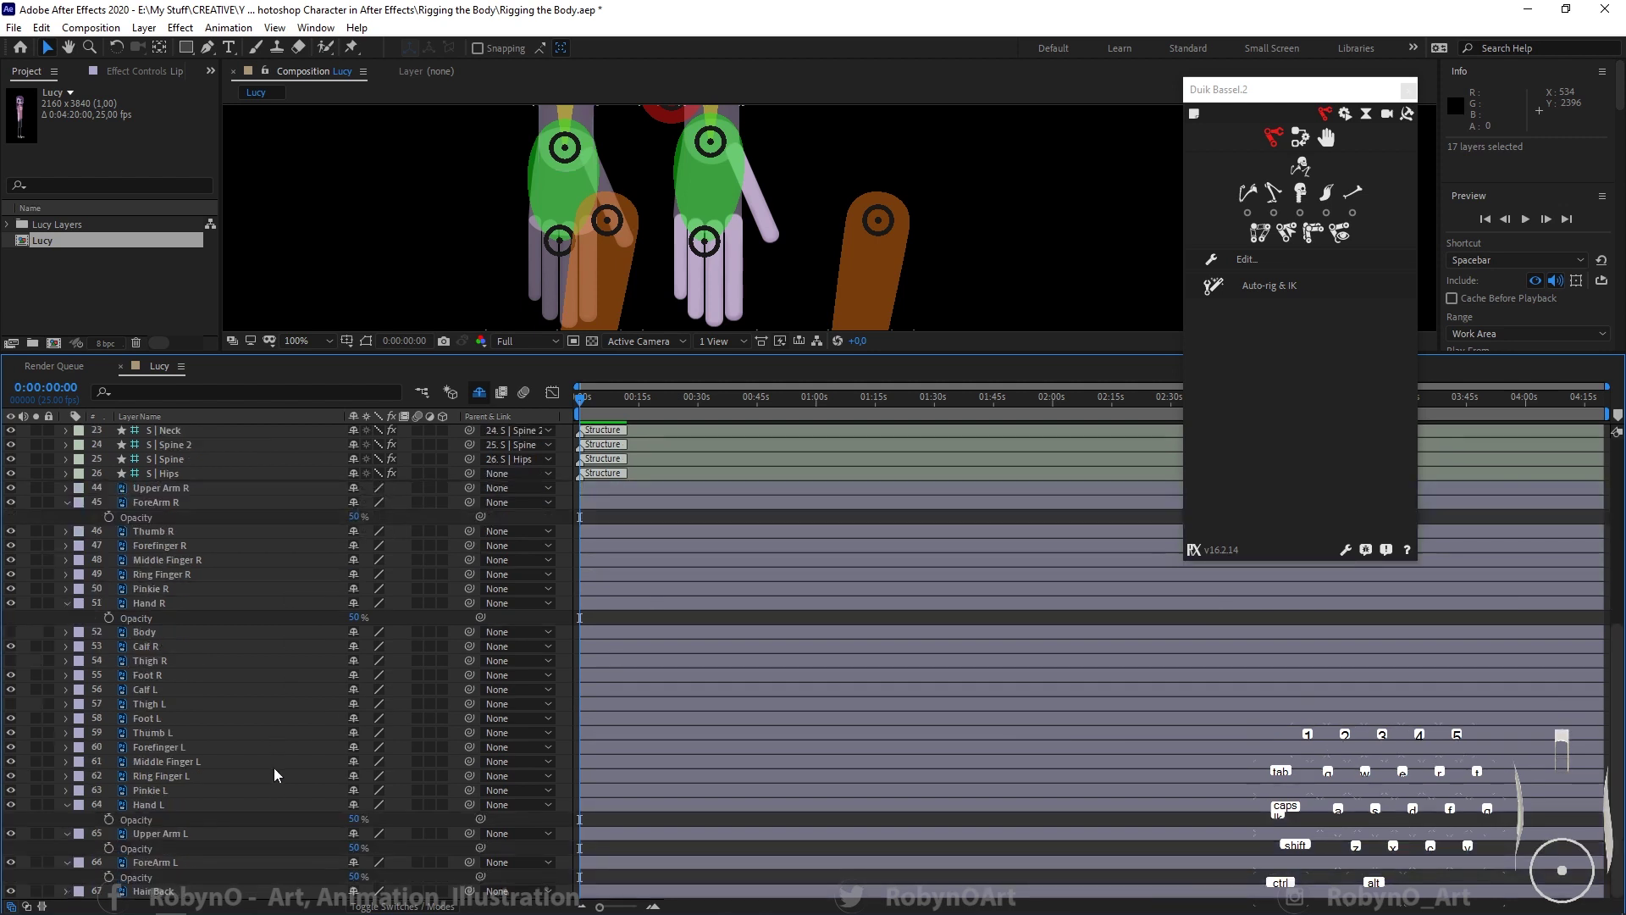
pyautogui.moveTo(447, 356); pyautogui.dragTo(453, 464)
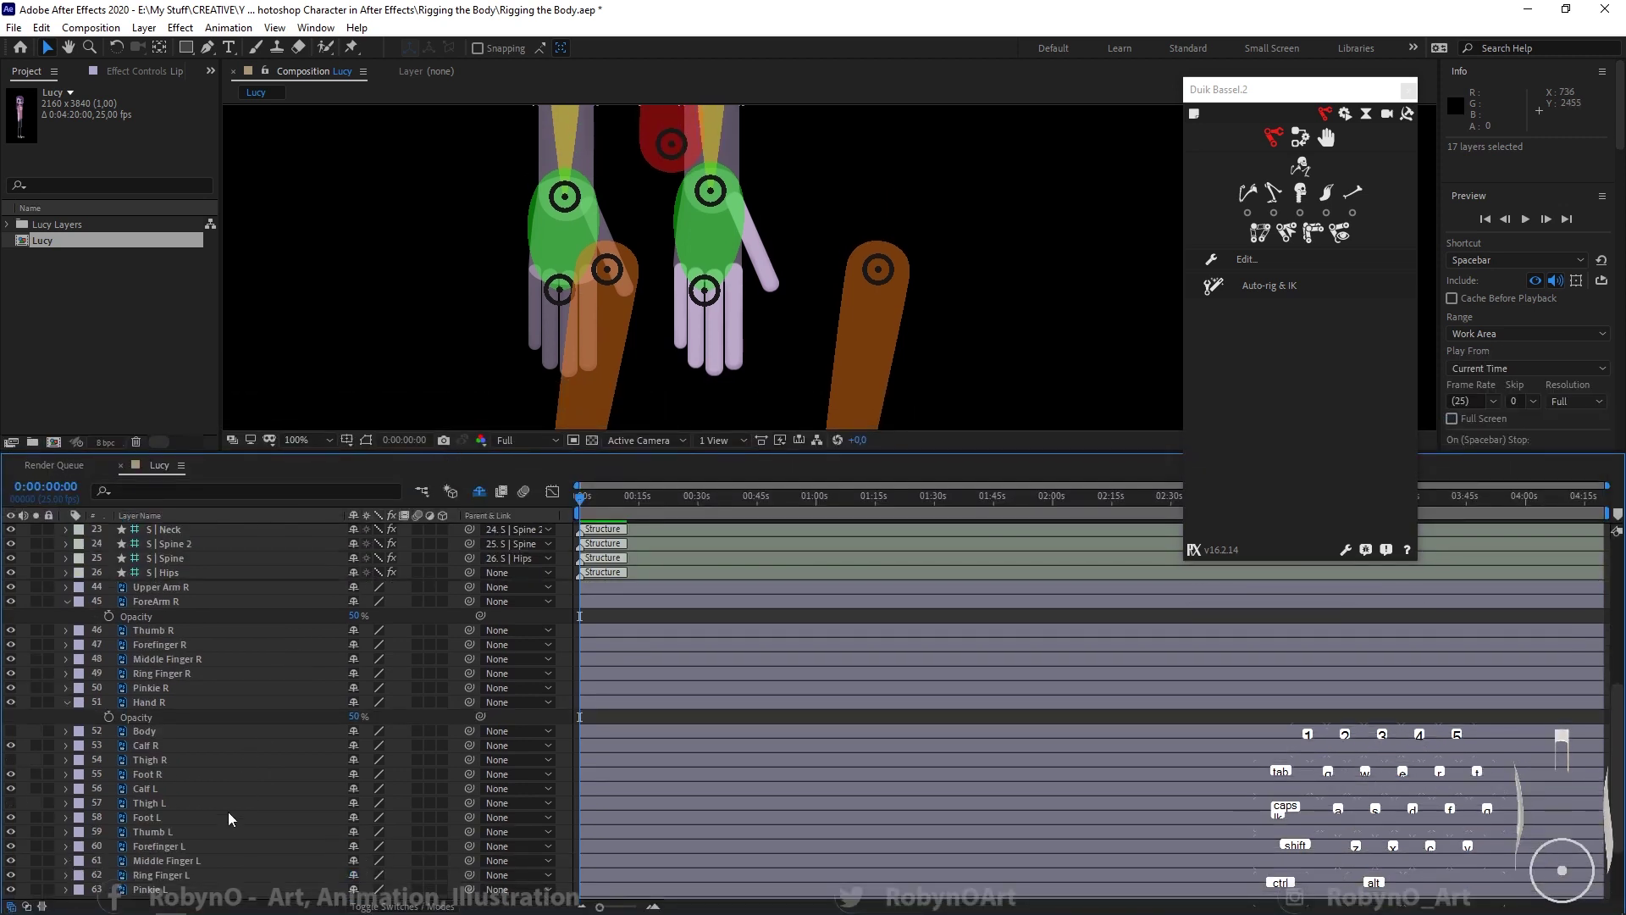
pyautogui.scroll(-4, 231, 810)
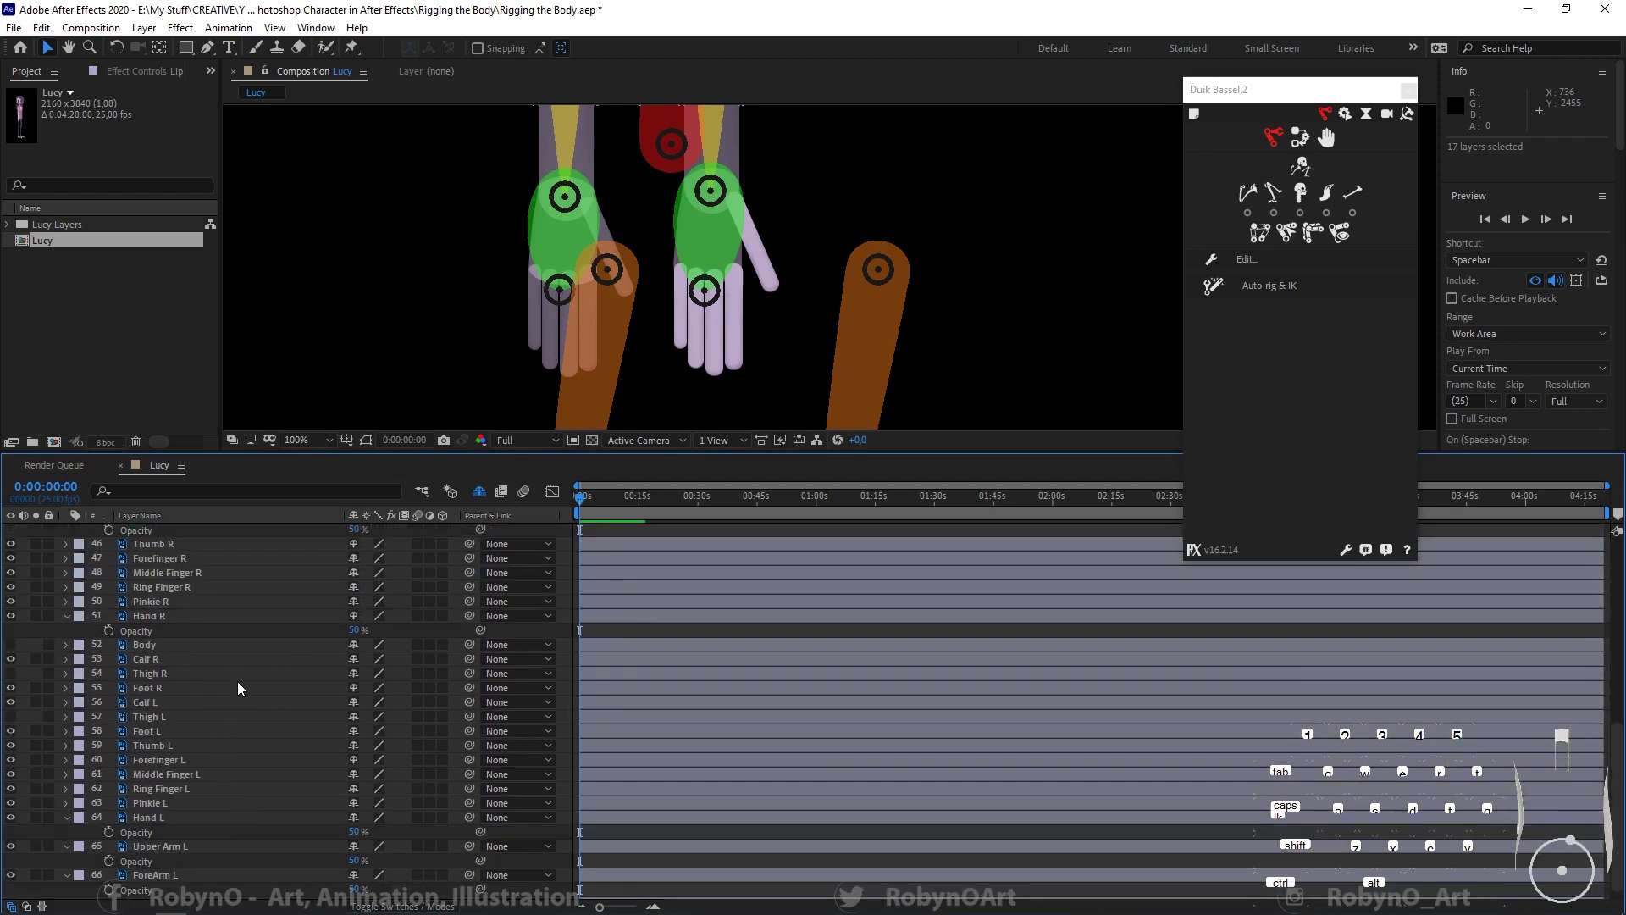
pyautogui.scroll(-1, 552, 290)
pyautogui.moveTo(734, 224); pyautogui.dragTo(729, 387)
pyautogui.scroll(-2, 750, 310)
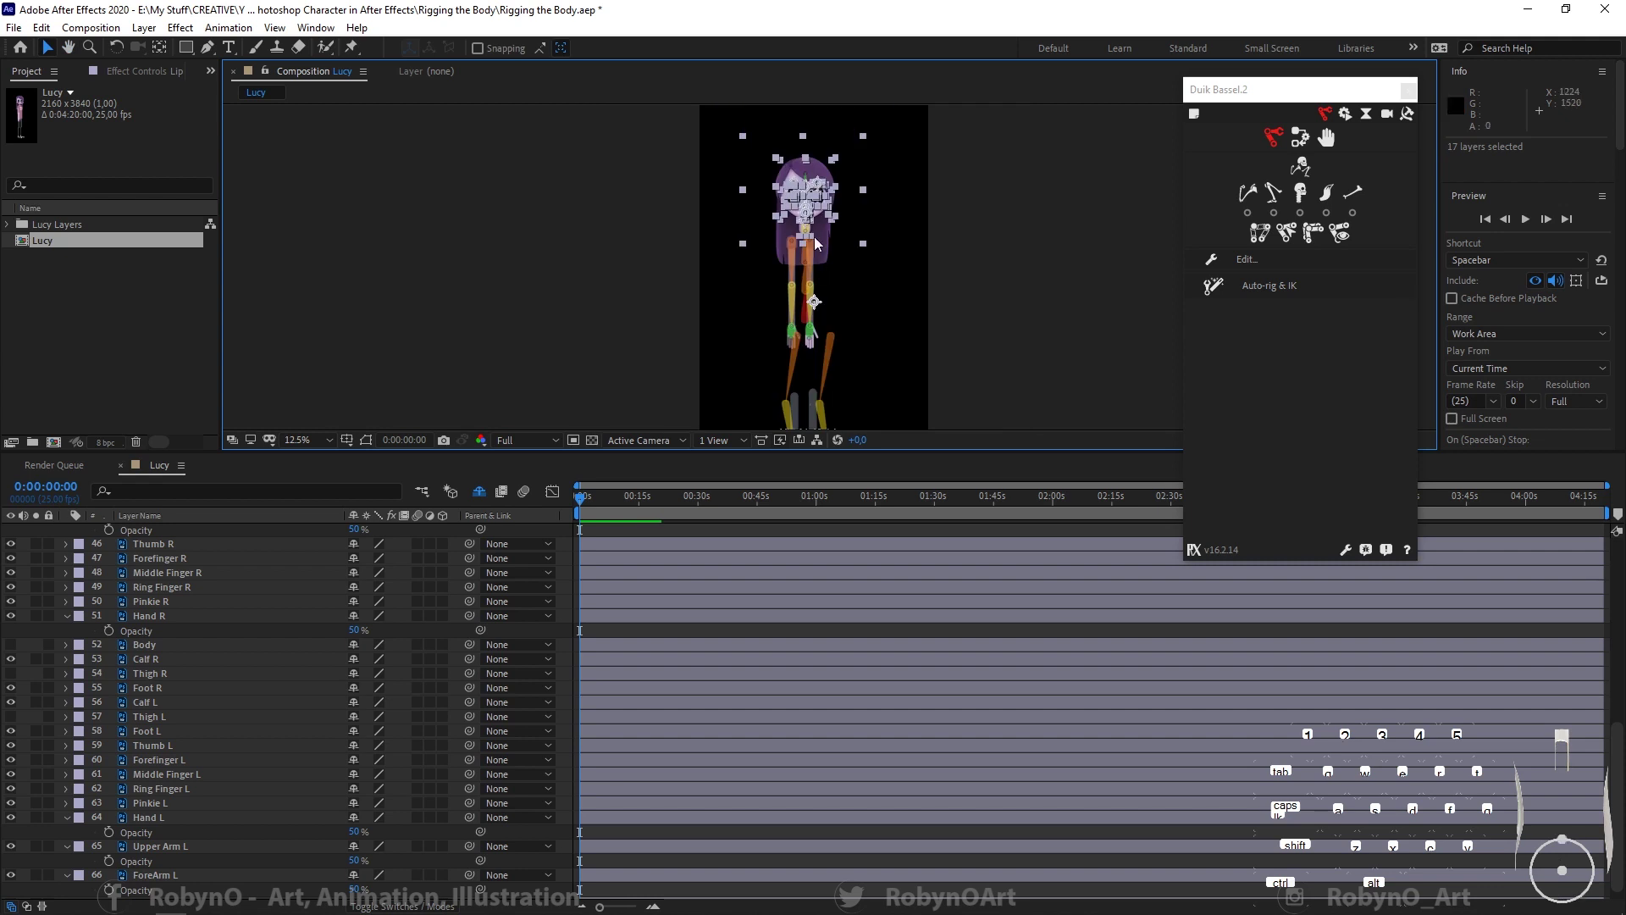
pyautogui.click(1000, 225)
pyautogui.moveTo(800, 325); pyautogui.dragTo(713, 271)
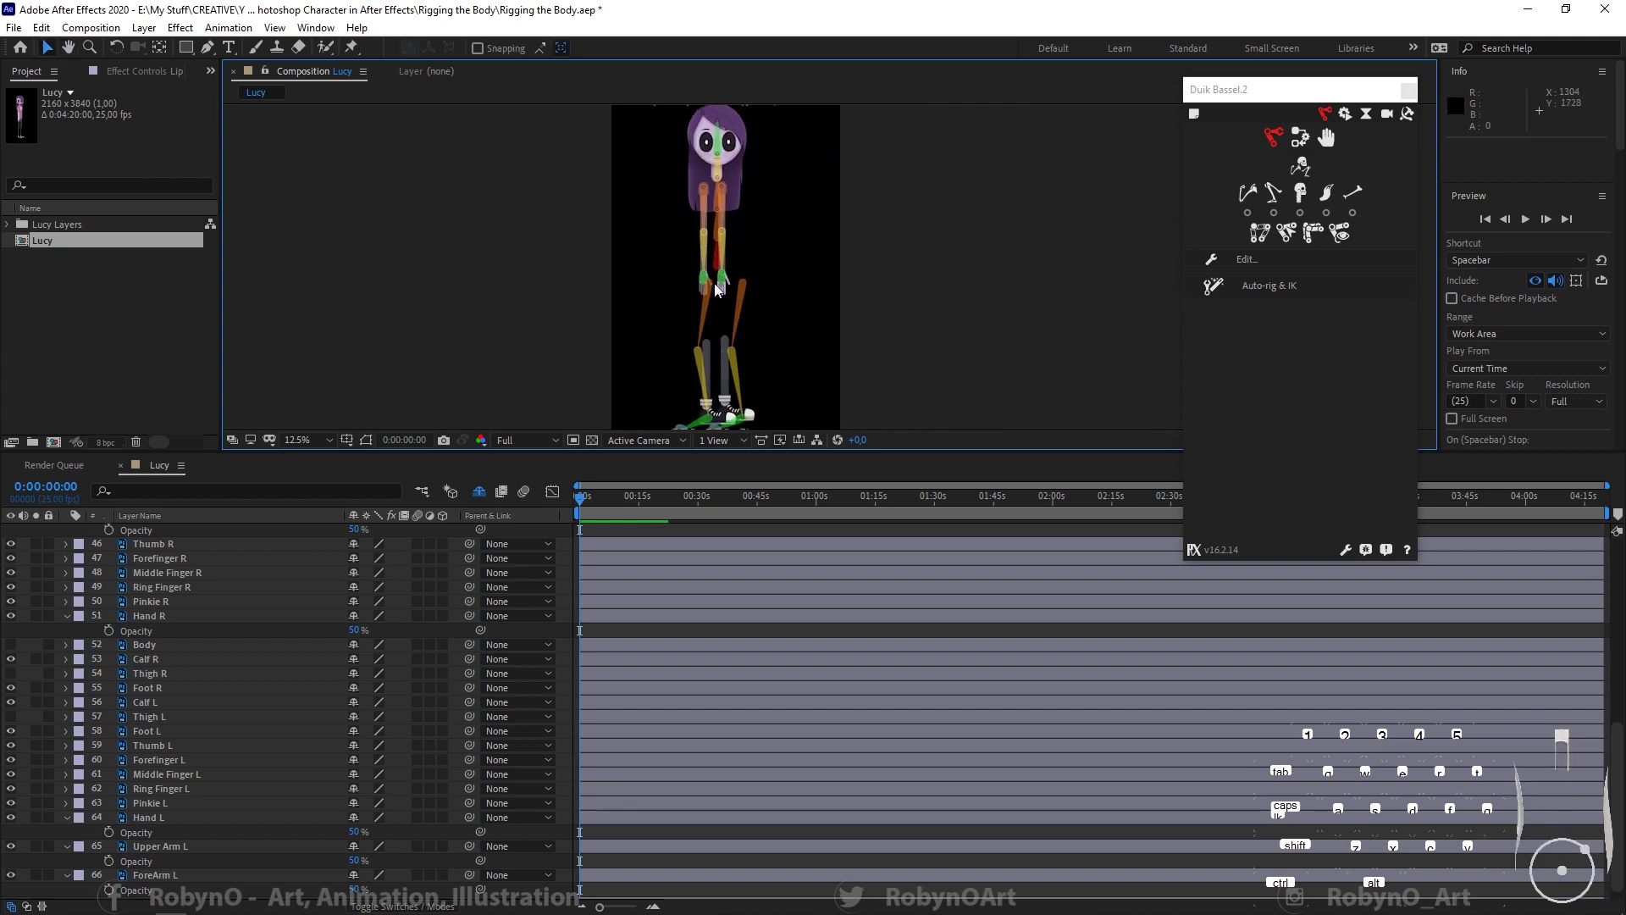
pyautogui.scroll(-1, 248, 779)
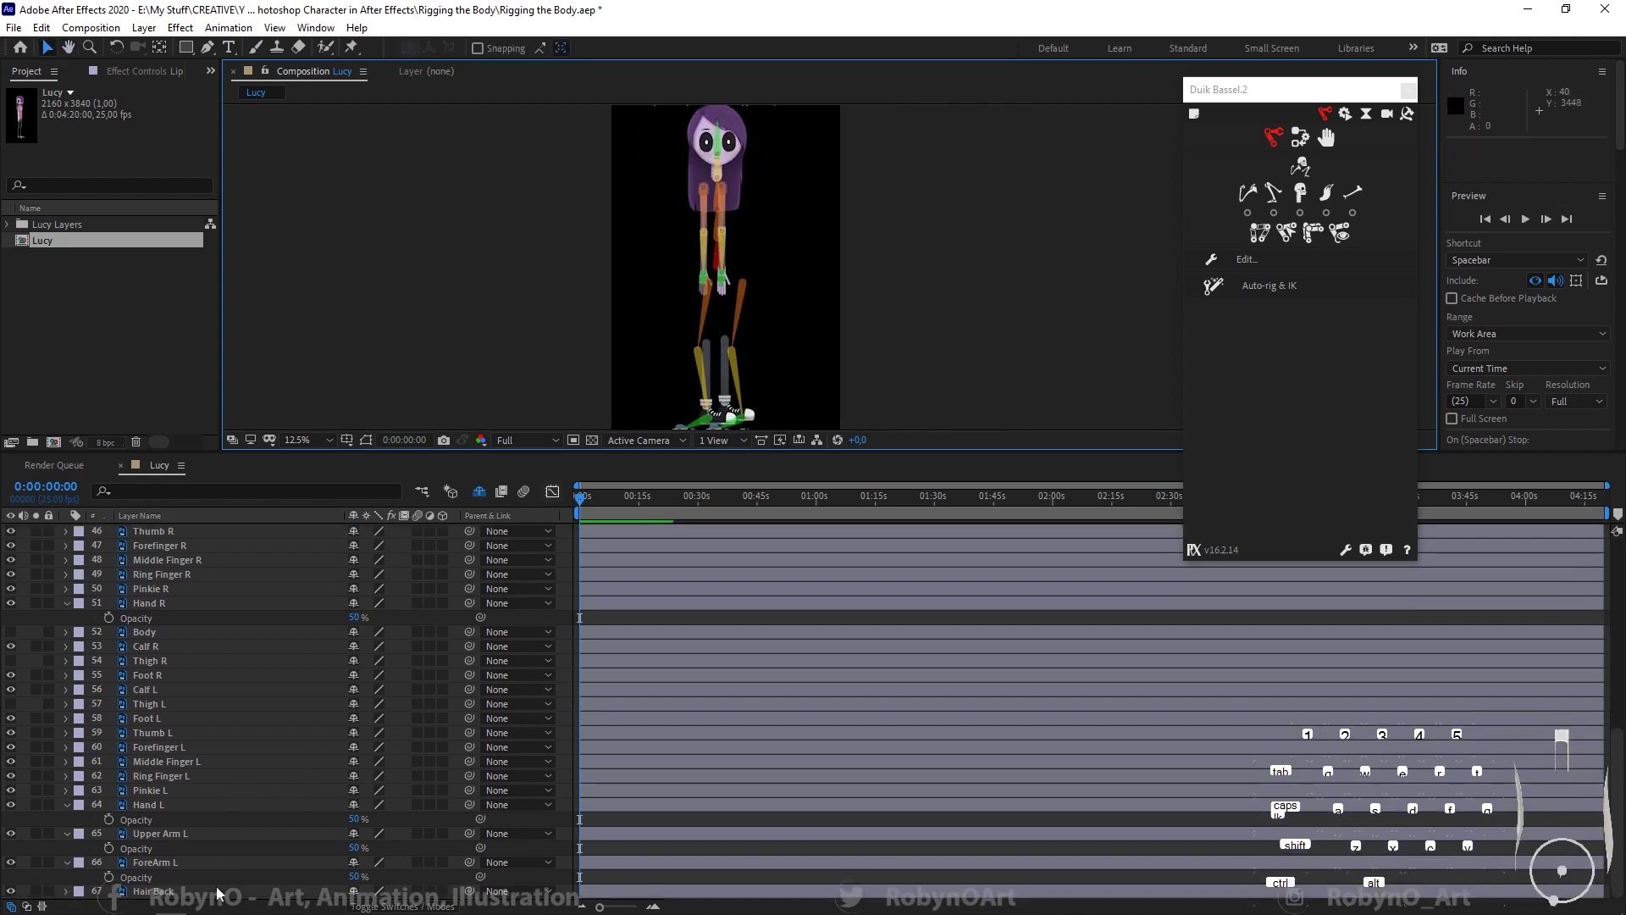
# Step: Set the opacity of the faded limb layers to 100%, selecting everything from ForeArm R down to the back hair layer
pyautogui.click(180, 806)
pyautogui.keyDown('ctrl'); pyautogui.click(191, 834); pyautogui.keyUp('ctrl')
pyautogui.keyDown('ctrl'); pyautogui.click(191, 864); pyautogui.keyUp('ctrl')
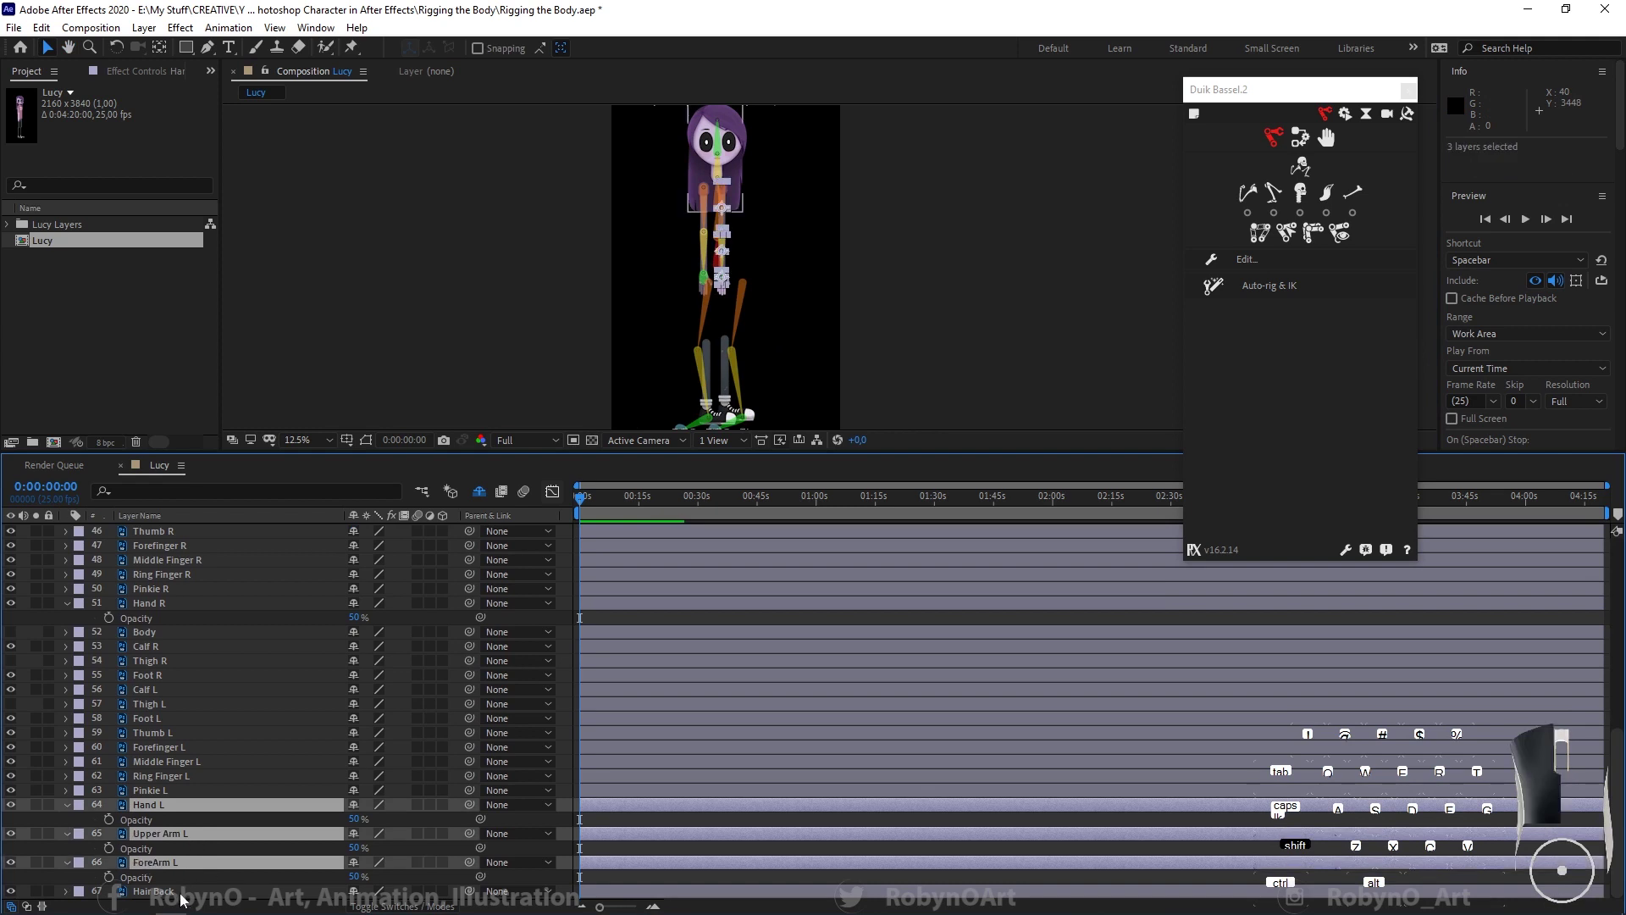
pyautogui.keyDown('ctrl'); pyautogui.click(181, 893); pyautogui.keyUp('ctrl')
pyautogui.scroll(6, 203, 805)
pyautogui.keyDown('shift'); pyautogui.click(152, 688); pyautogui.keyUp('shift')
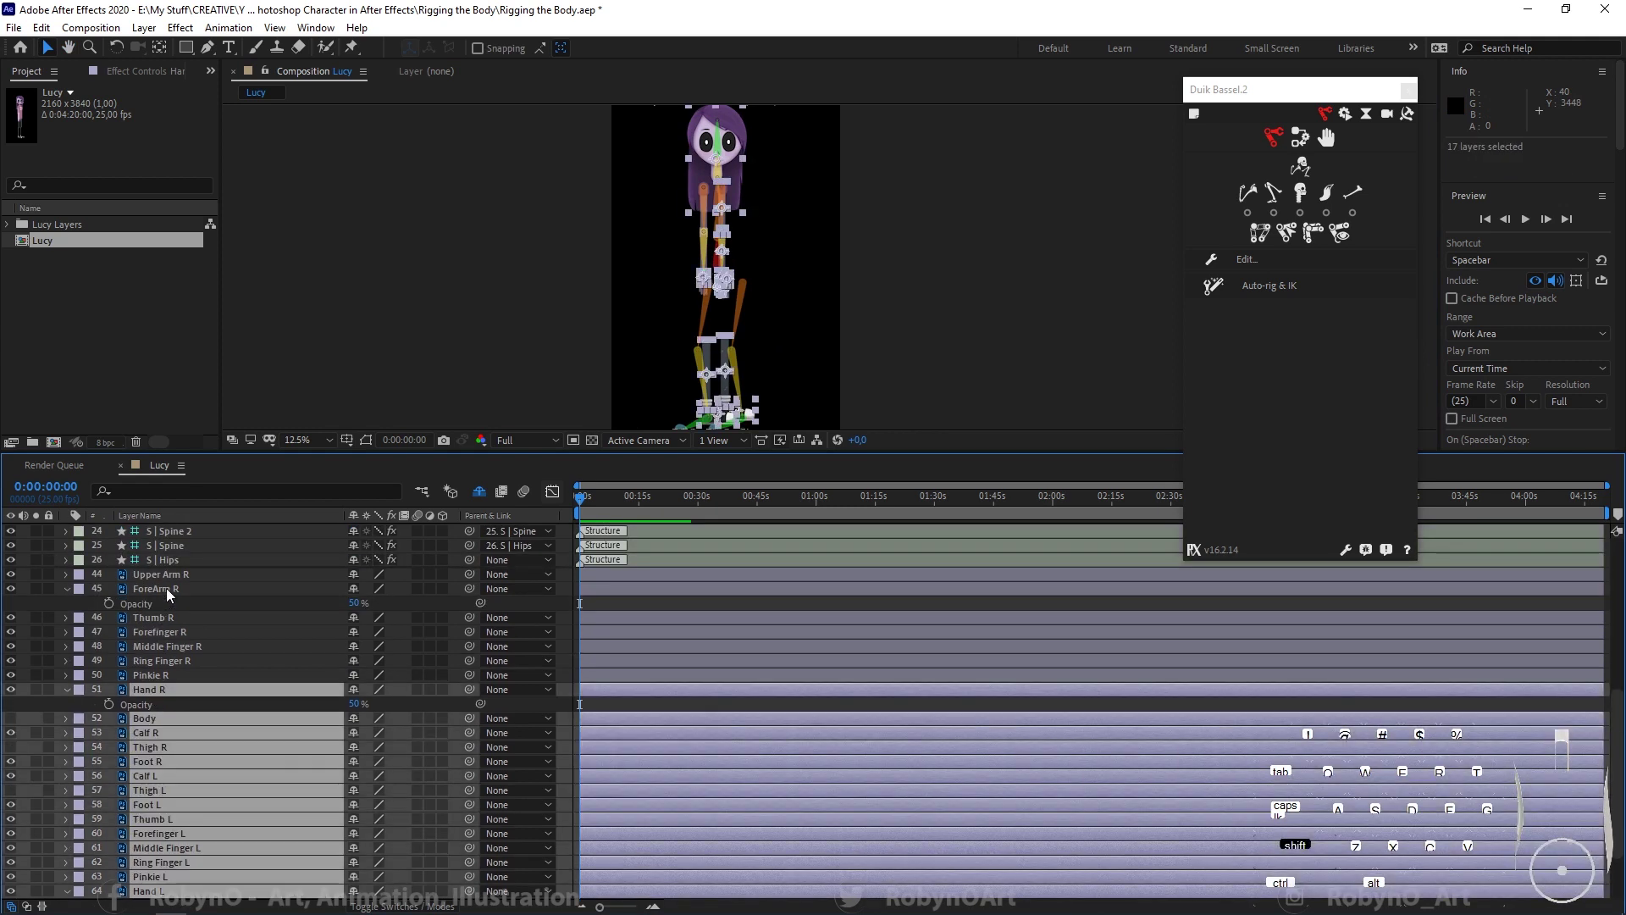
pyautogui.keyDown('shift'); pyautogui.click(166, 587); pyautogui.keyUp('shift')
pyautogui.scroll(6, 225, 711)
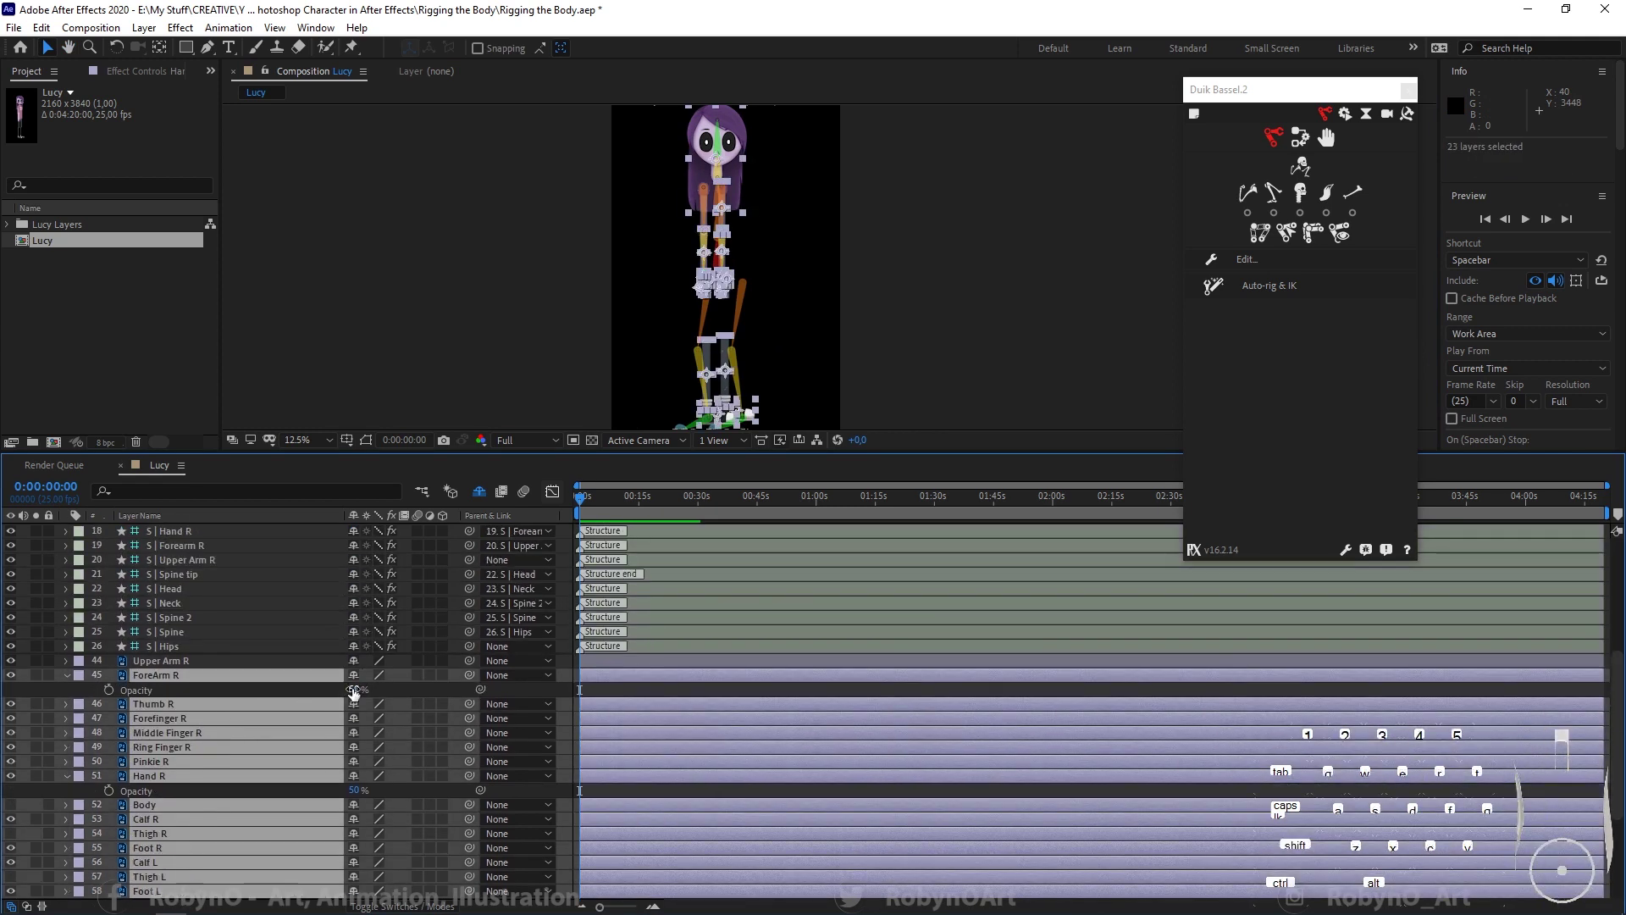
pyautogui.moveTo(354, 690); pyautogui.dragTo(440, 690)
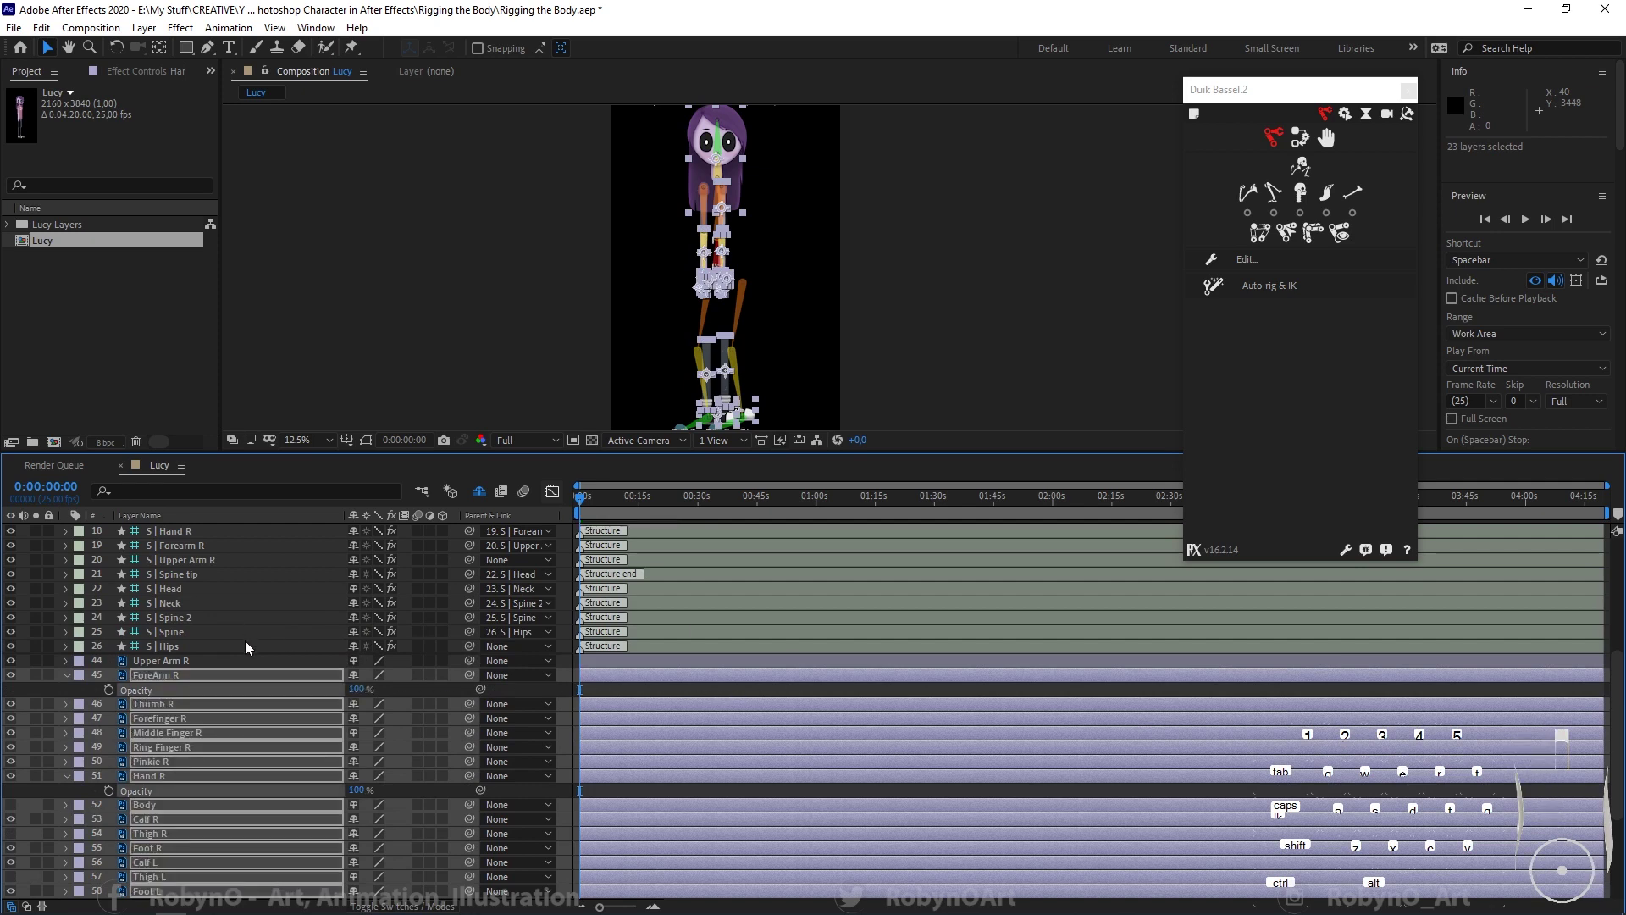
pyautogui.click(246, 644)
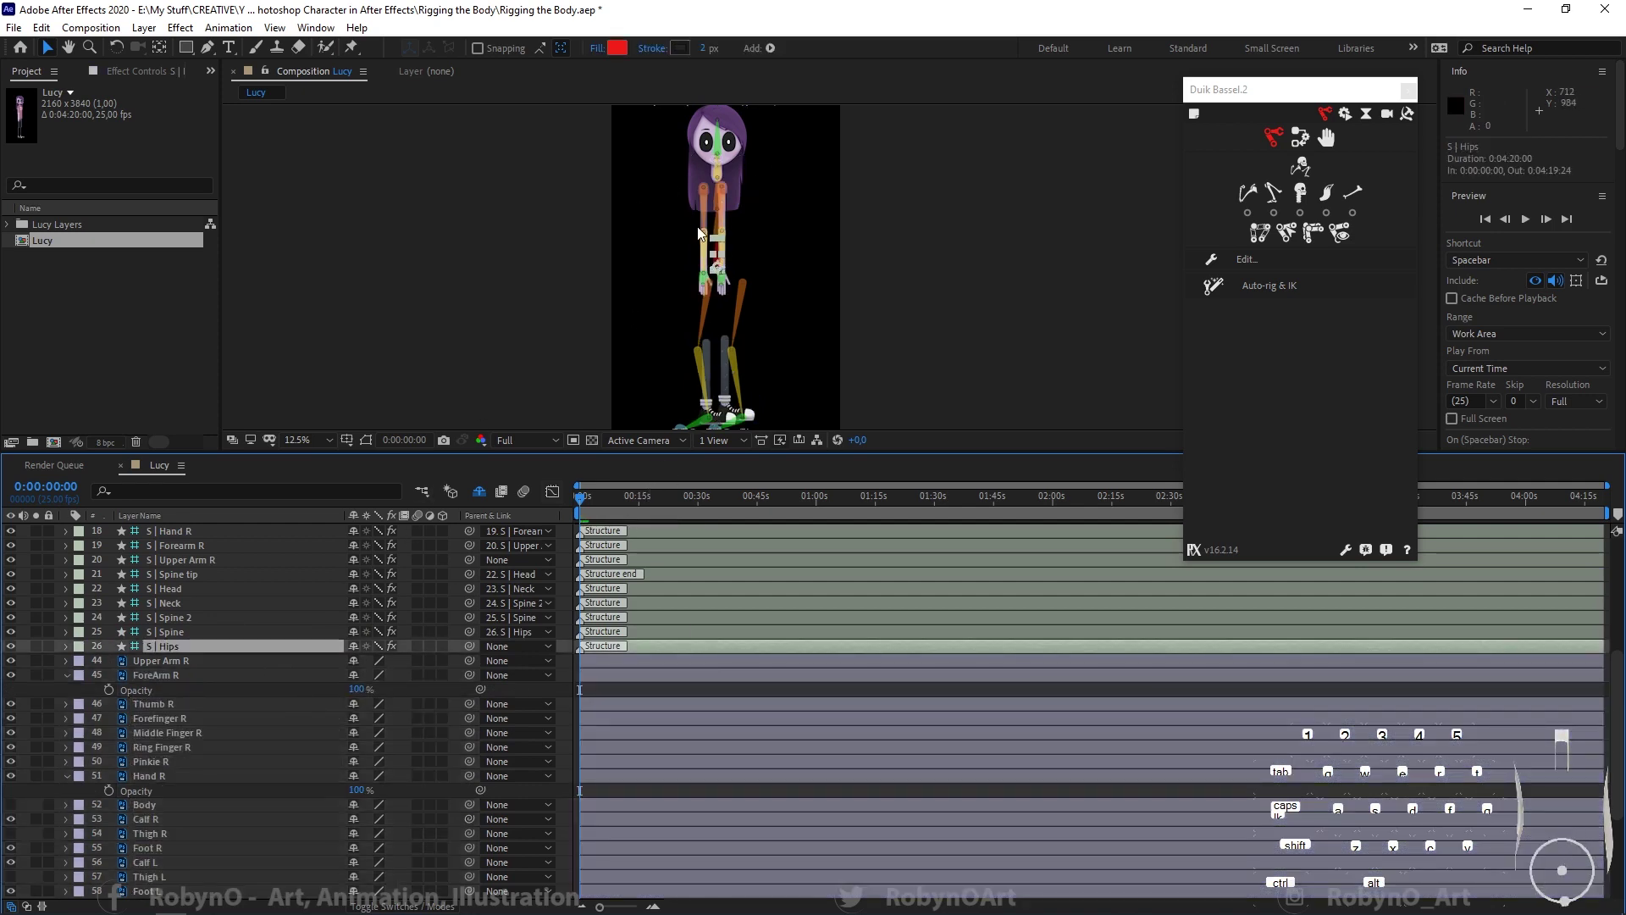
# Step: Set the opacity of the Upper Arm R artwork layer to 100%
pyautogui.scroll(4, 700, 232)
pyautogui.click(451, 178)
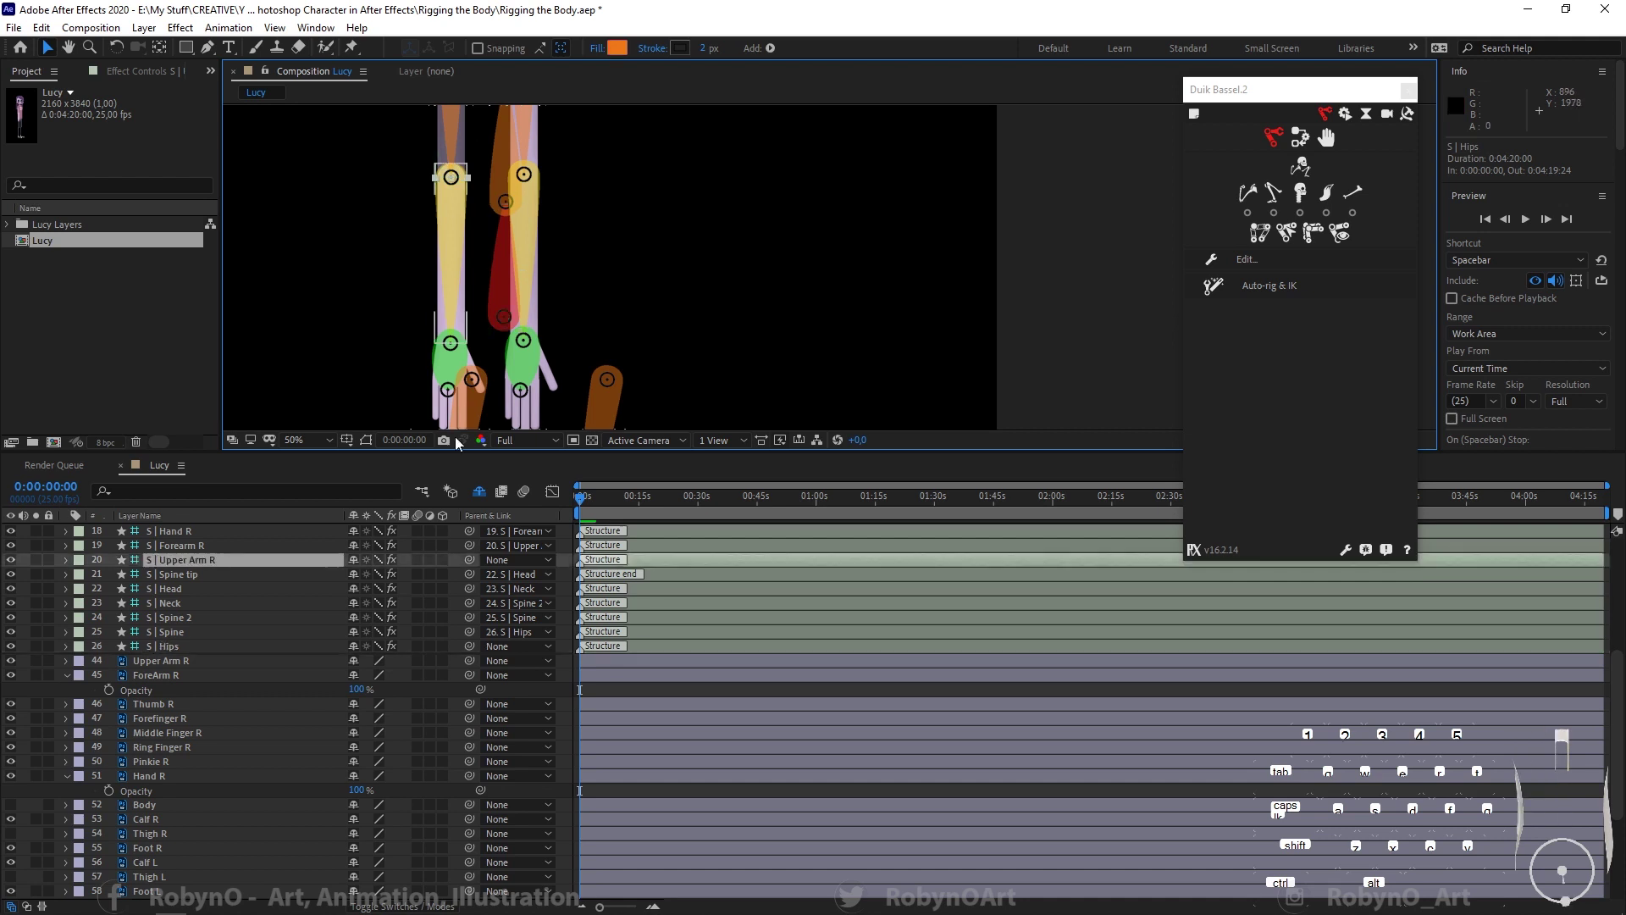
pyautogui.click(210, 664)
pyautogui.press('t')
pyautogui.moveTo(364, 682); pyautogui.dragTo(690, 678)
pyautogui.scroll(-2, 625, 248)
pyautogui.scroll(-2, 623, 248)
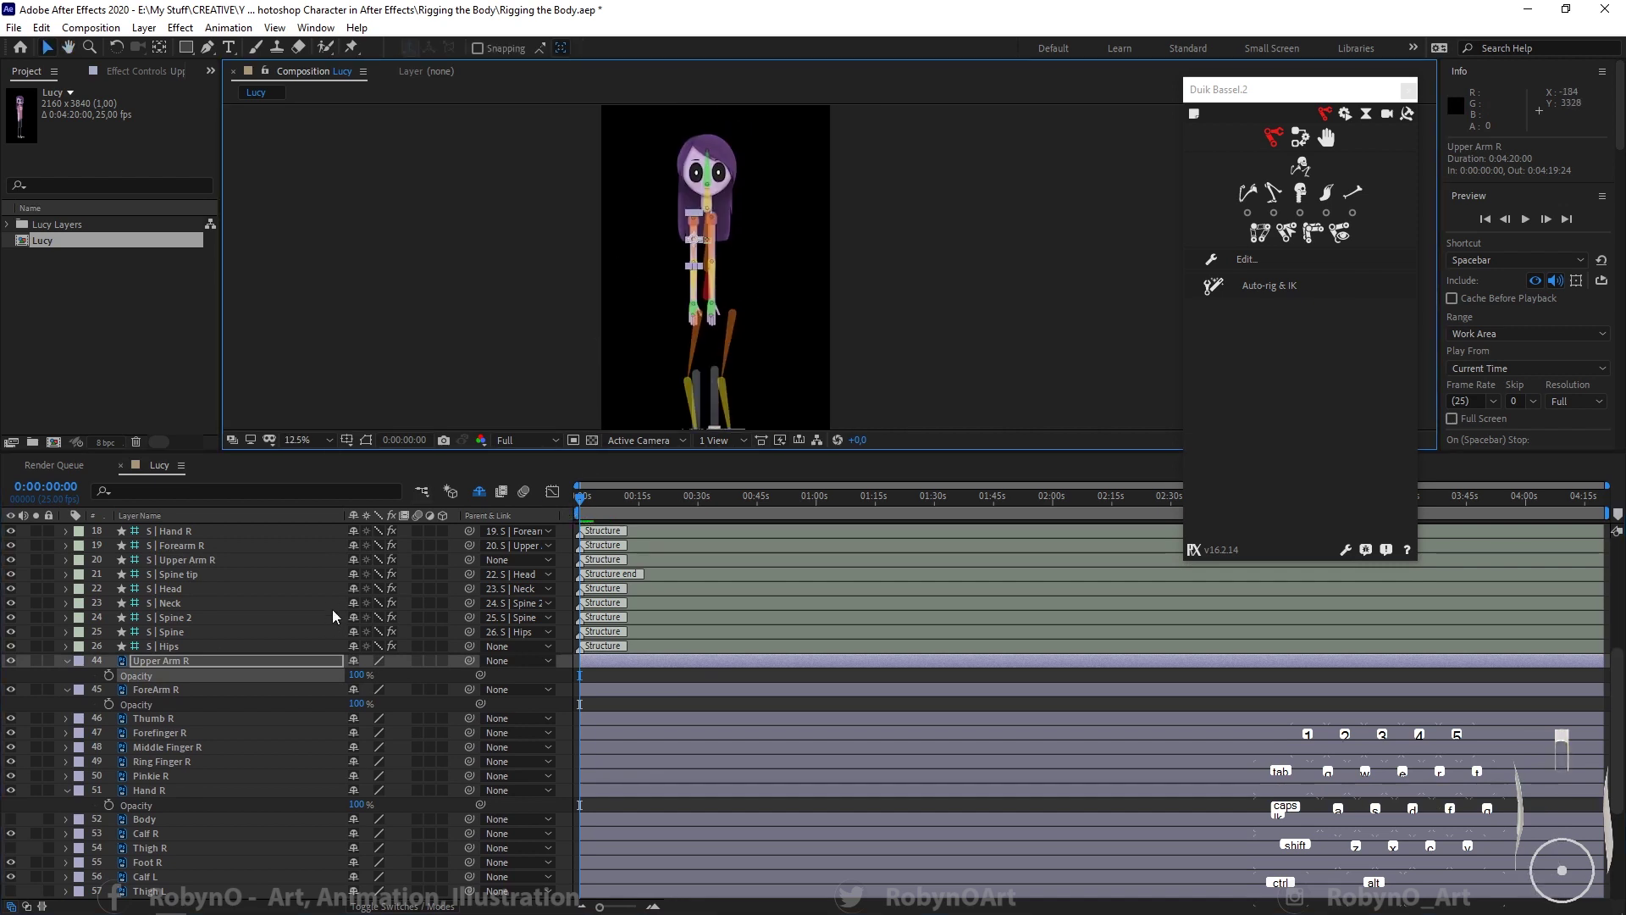
# Step: Collapse the opacity properties of the upper arm, forearm and hand artwork layers on both sides, leaving the layers deselected
pyautogui.click(66, 661)
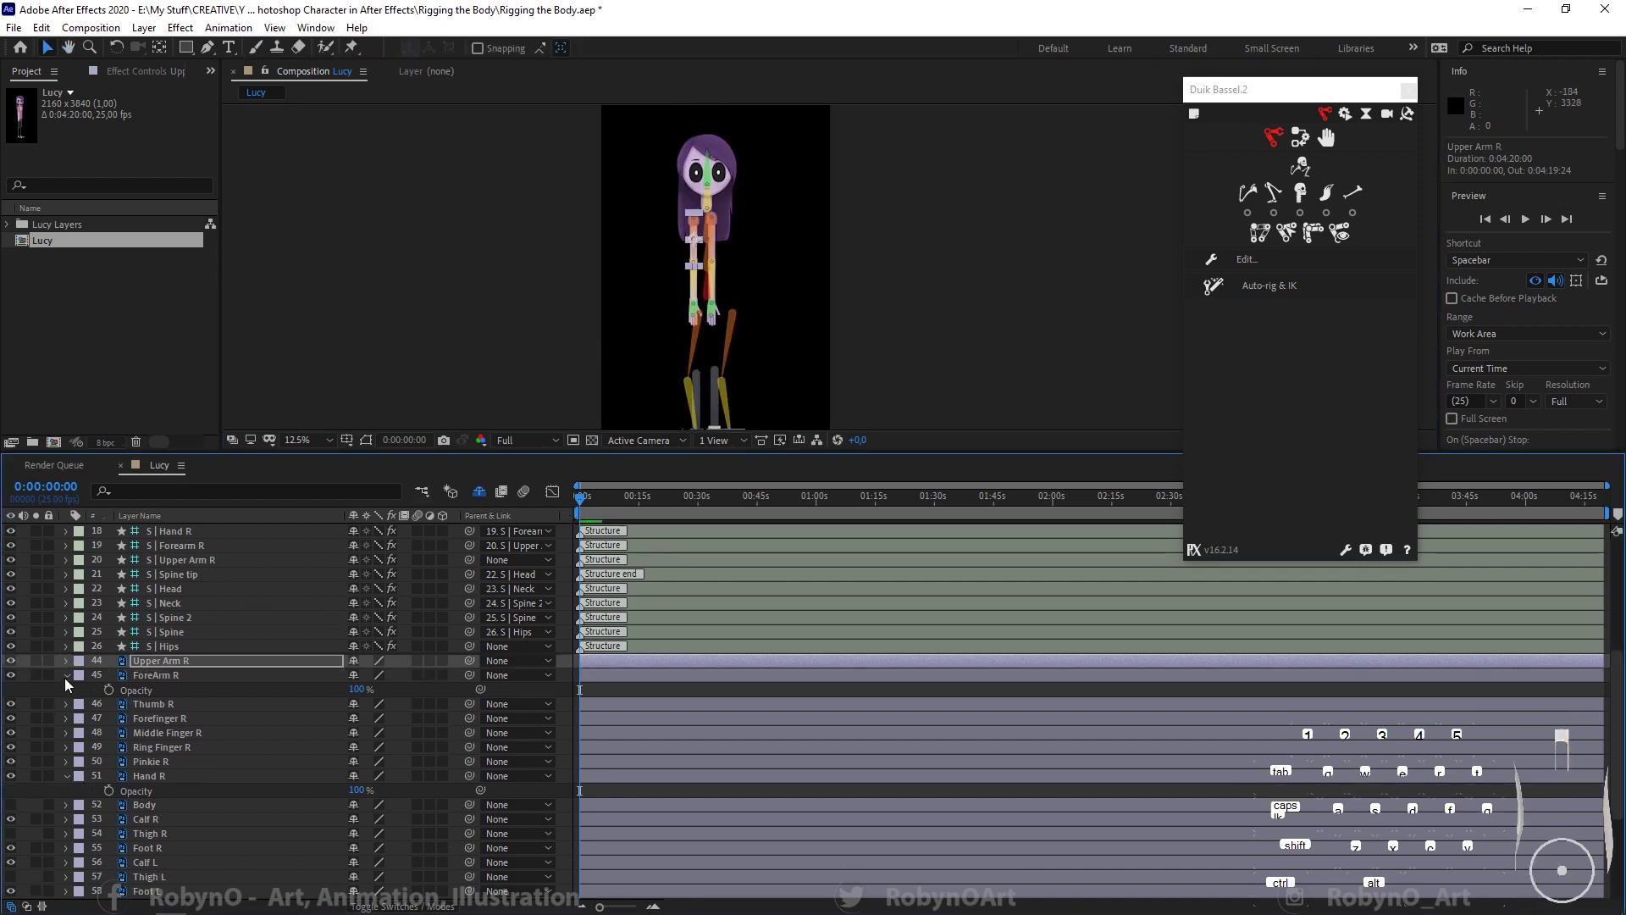
pyautogui.click(67, 675)
pyautogui.click(66, 761)
pyautogui.scroll(-5, 55, 820)
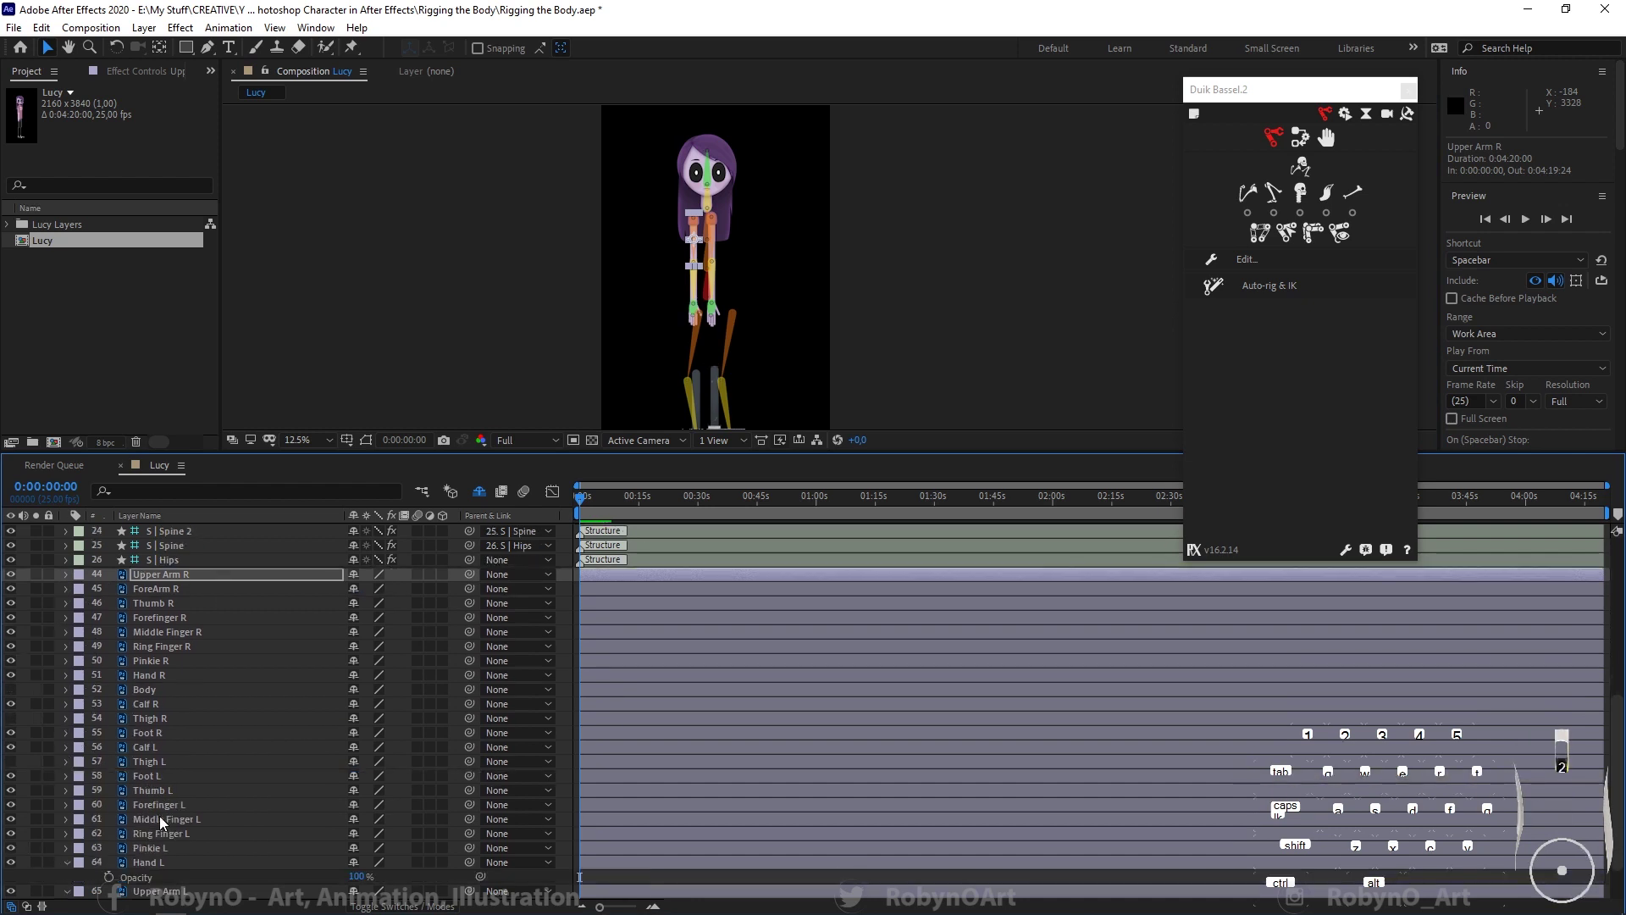
pyautogui.click(152, 805)
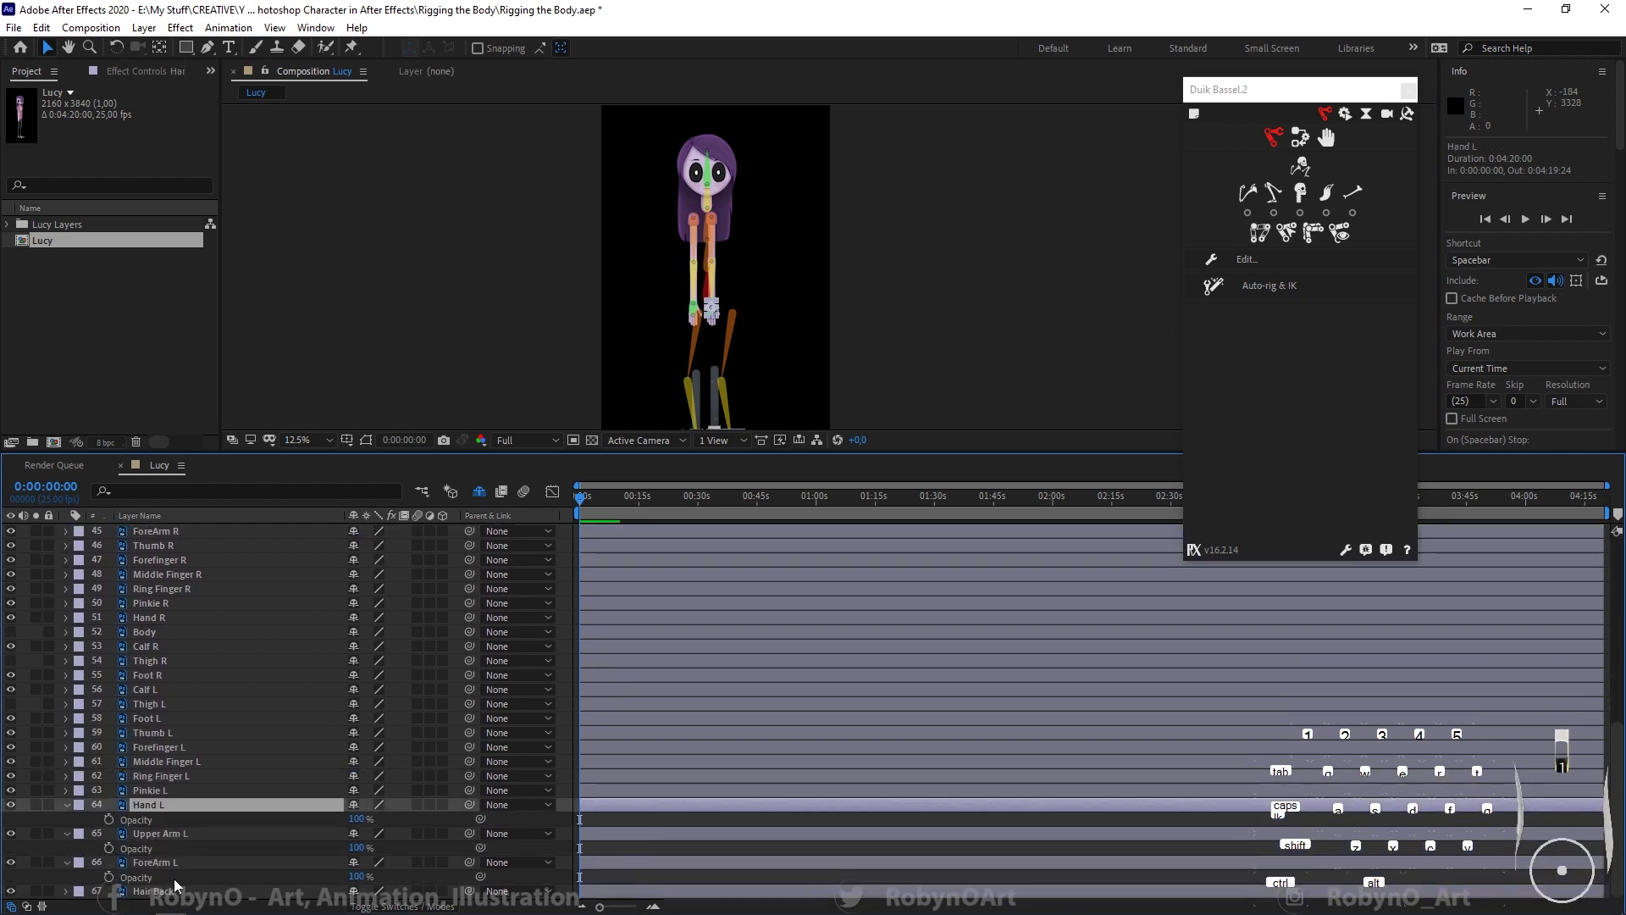
pyautogui.keyDown('shift'); pyautogui.click(164, 862); pyautogui.keyUp('shift')
pyautogui.press('t')
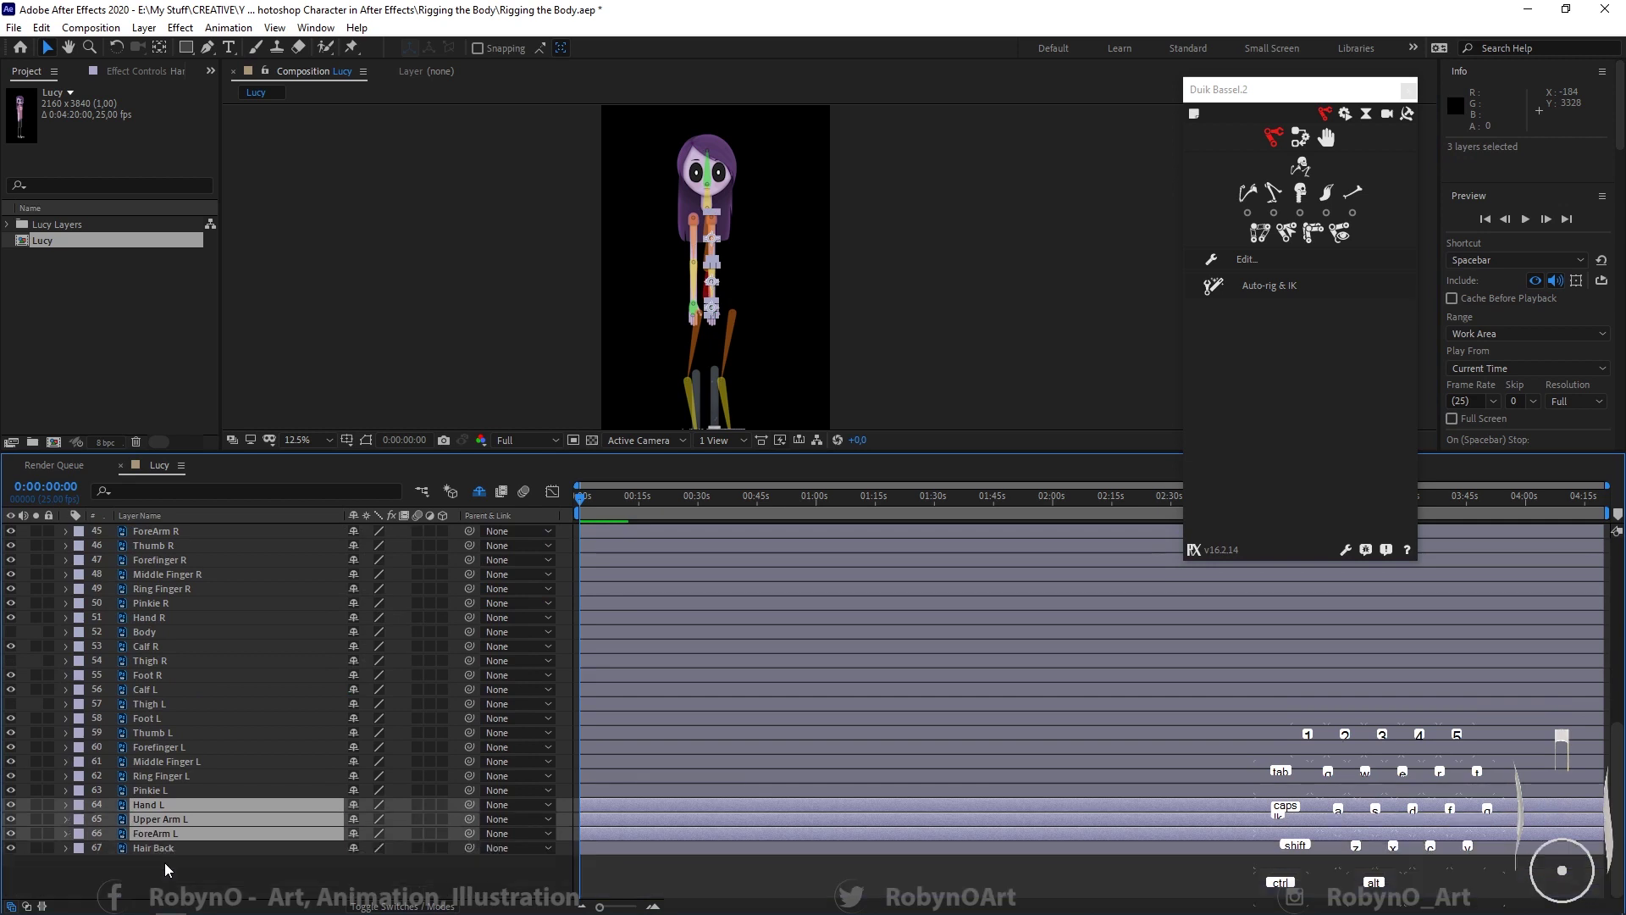
pyautogui.click(183, 871)
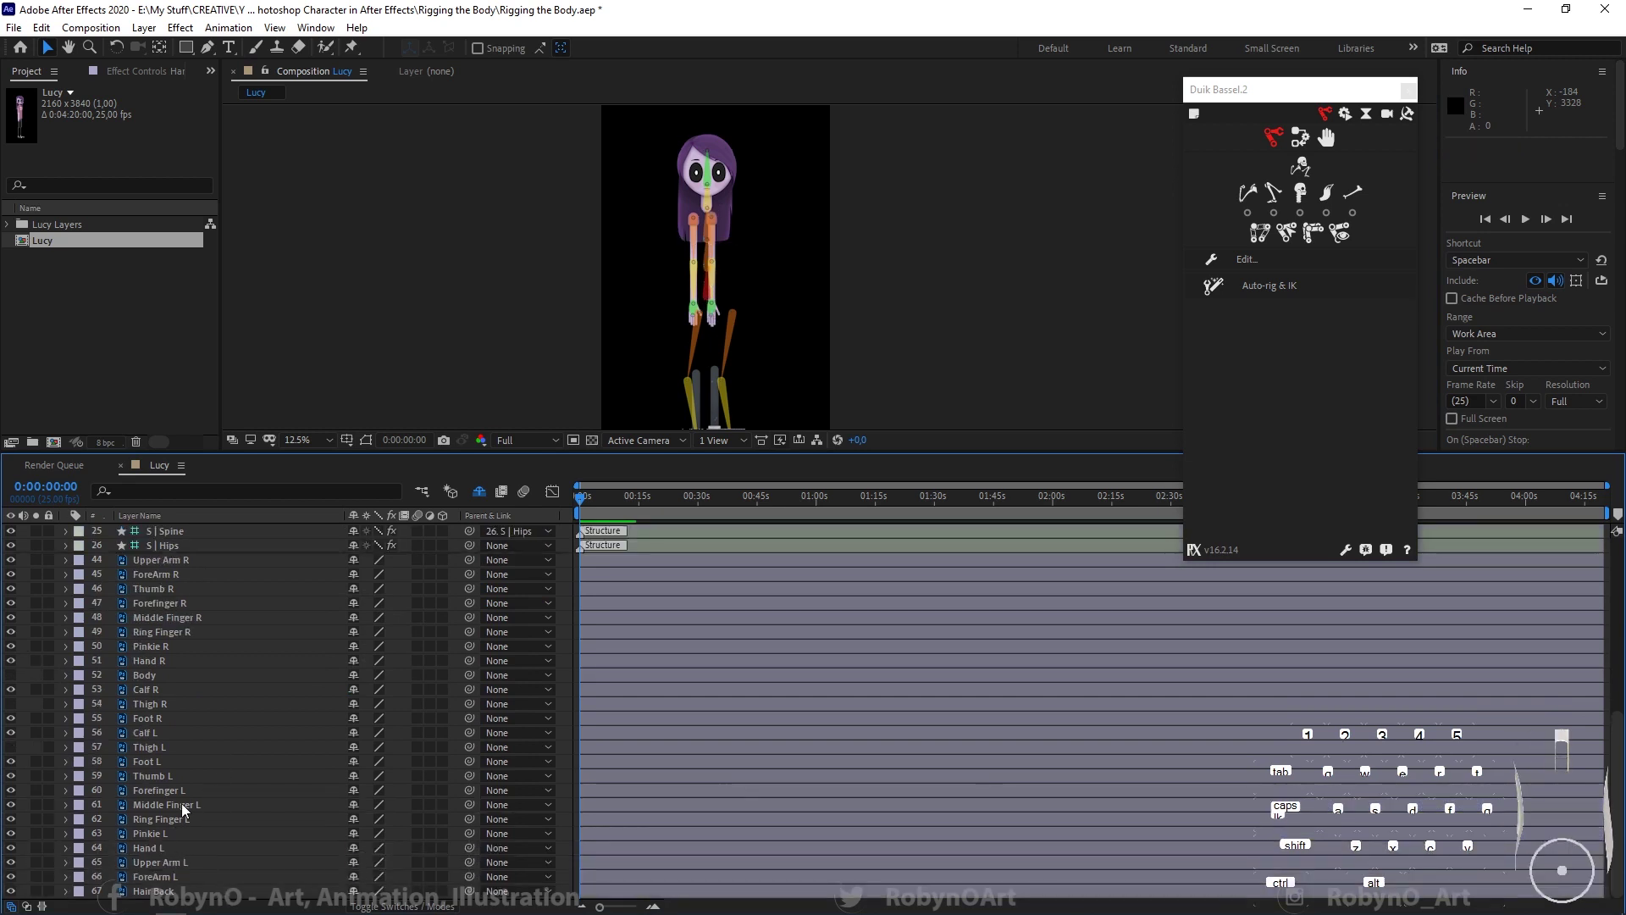
# Step: Parent the ForeArm L, Upper Arm L and Hand L artwork layers to S | Forearm L, S | Upper Arm L and S | Hand L respectively
pyautogui.click(162, 879)
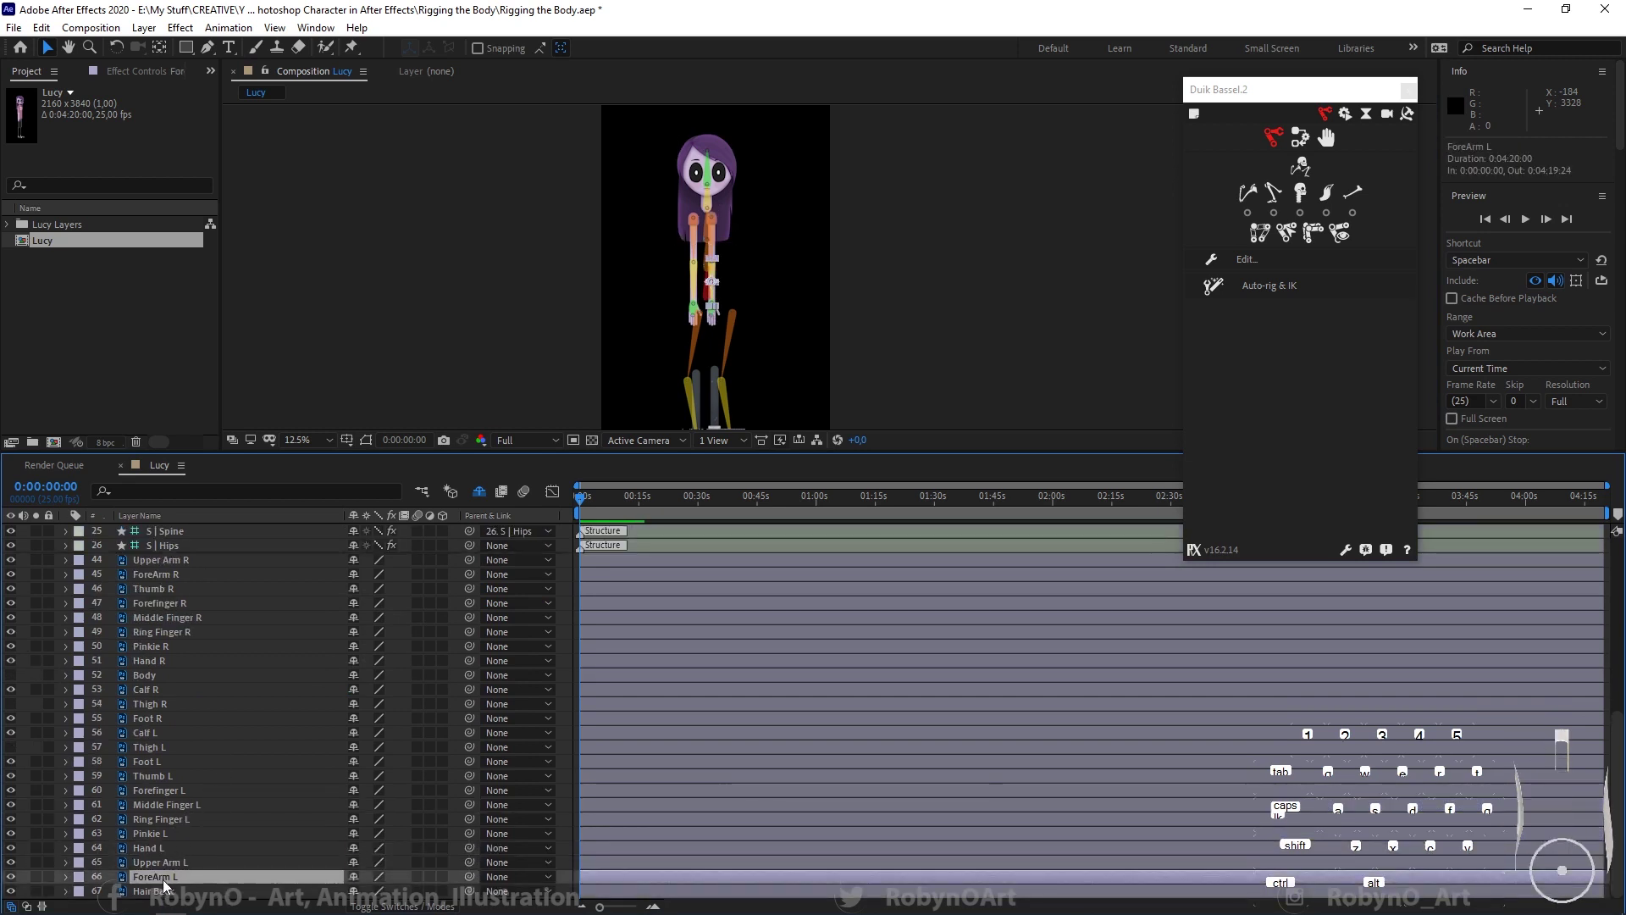
pyautogui.click(491, 877)
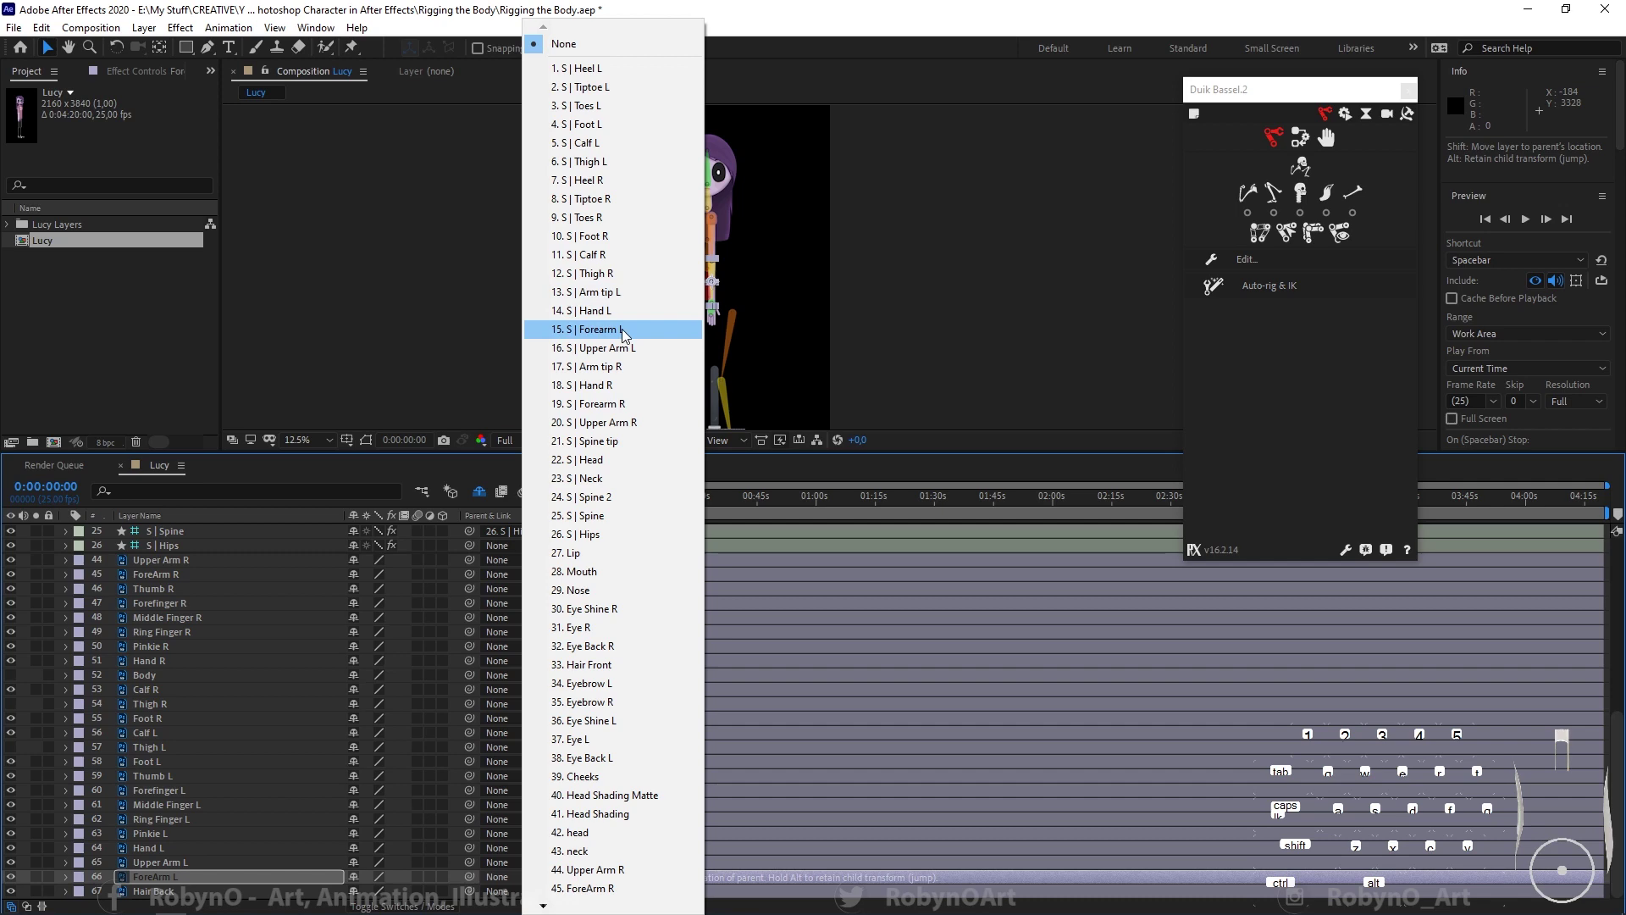
pyautogui.click(623, 330)
pyautogui.click(508, 862)
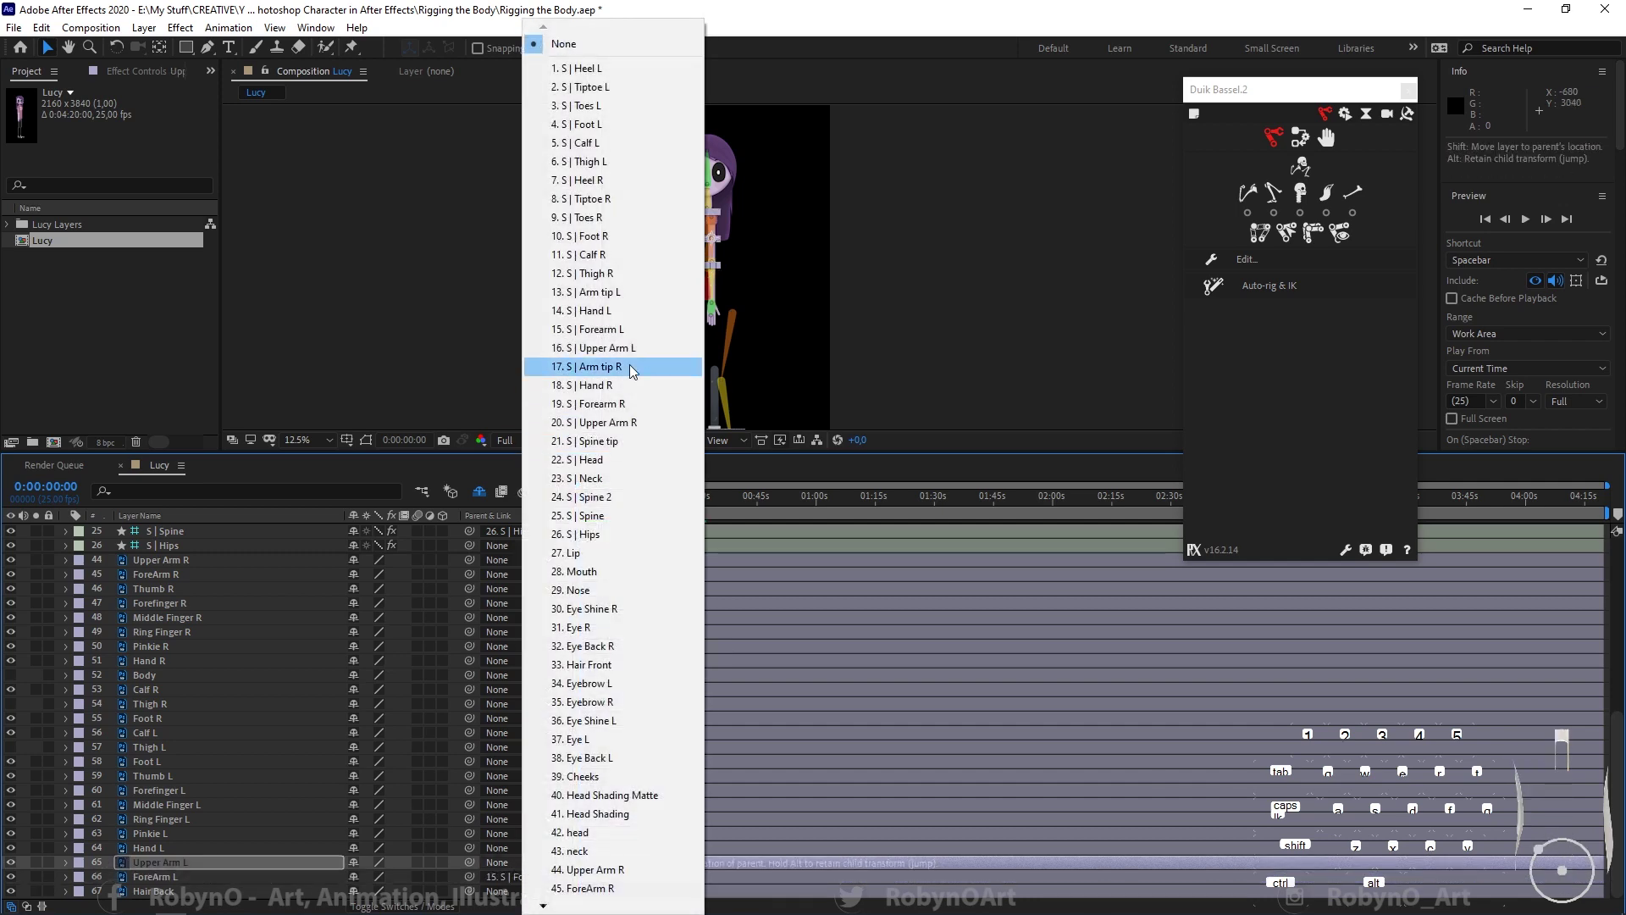
pyautogui.click(575, 349)
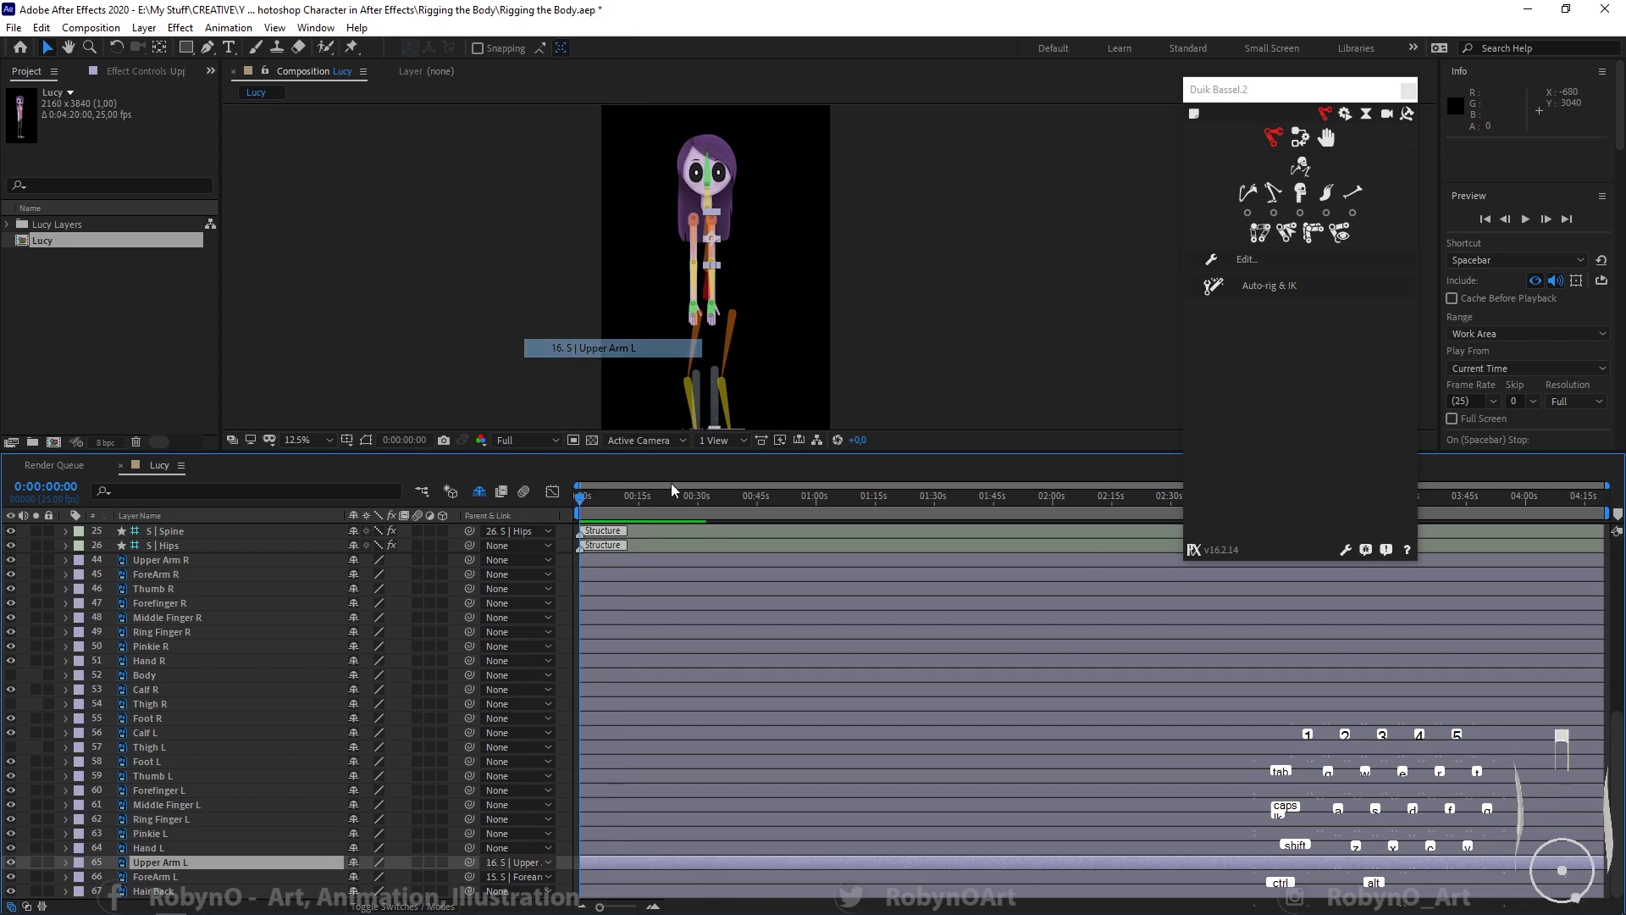
pyautogui.click(177, 848)
pyautogui.click(486, 848)
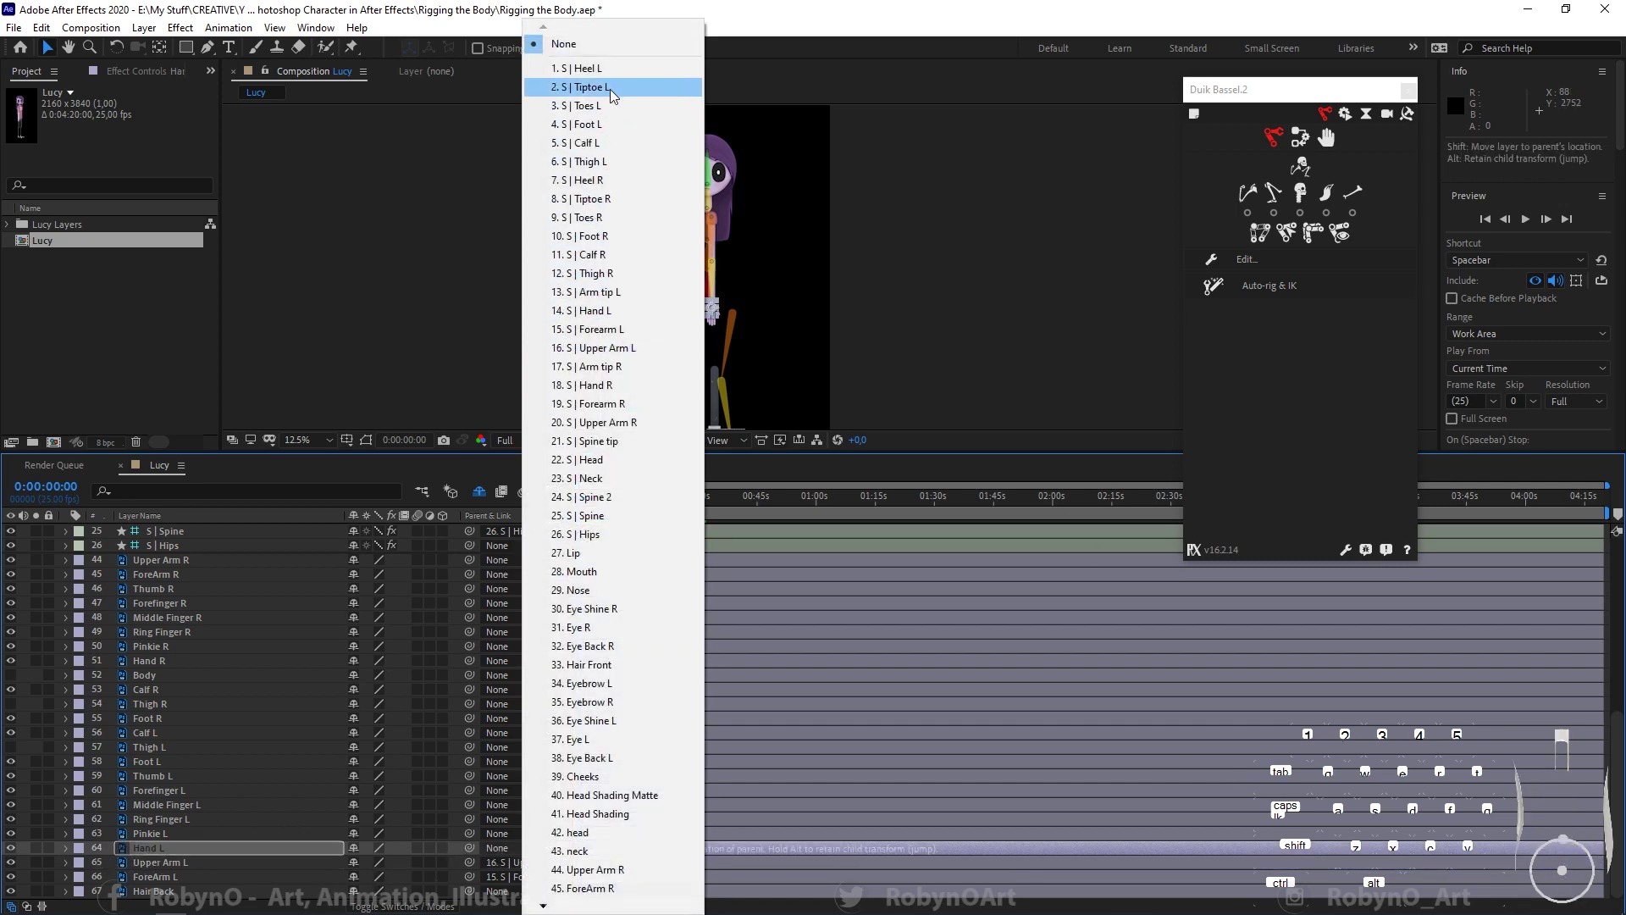
pyautogui.click(607, 311)
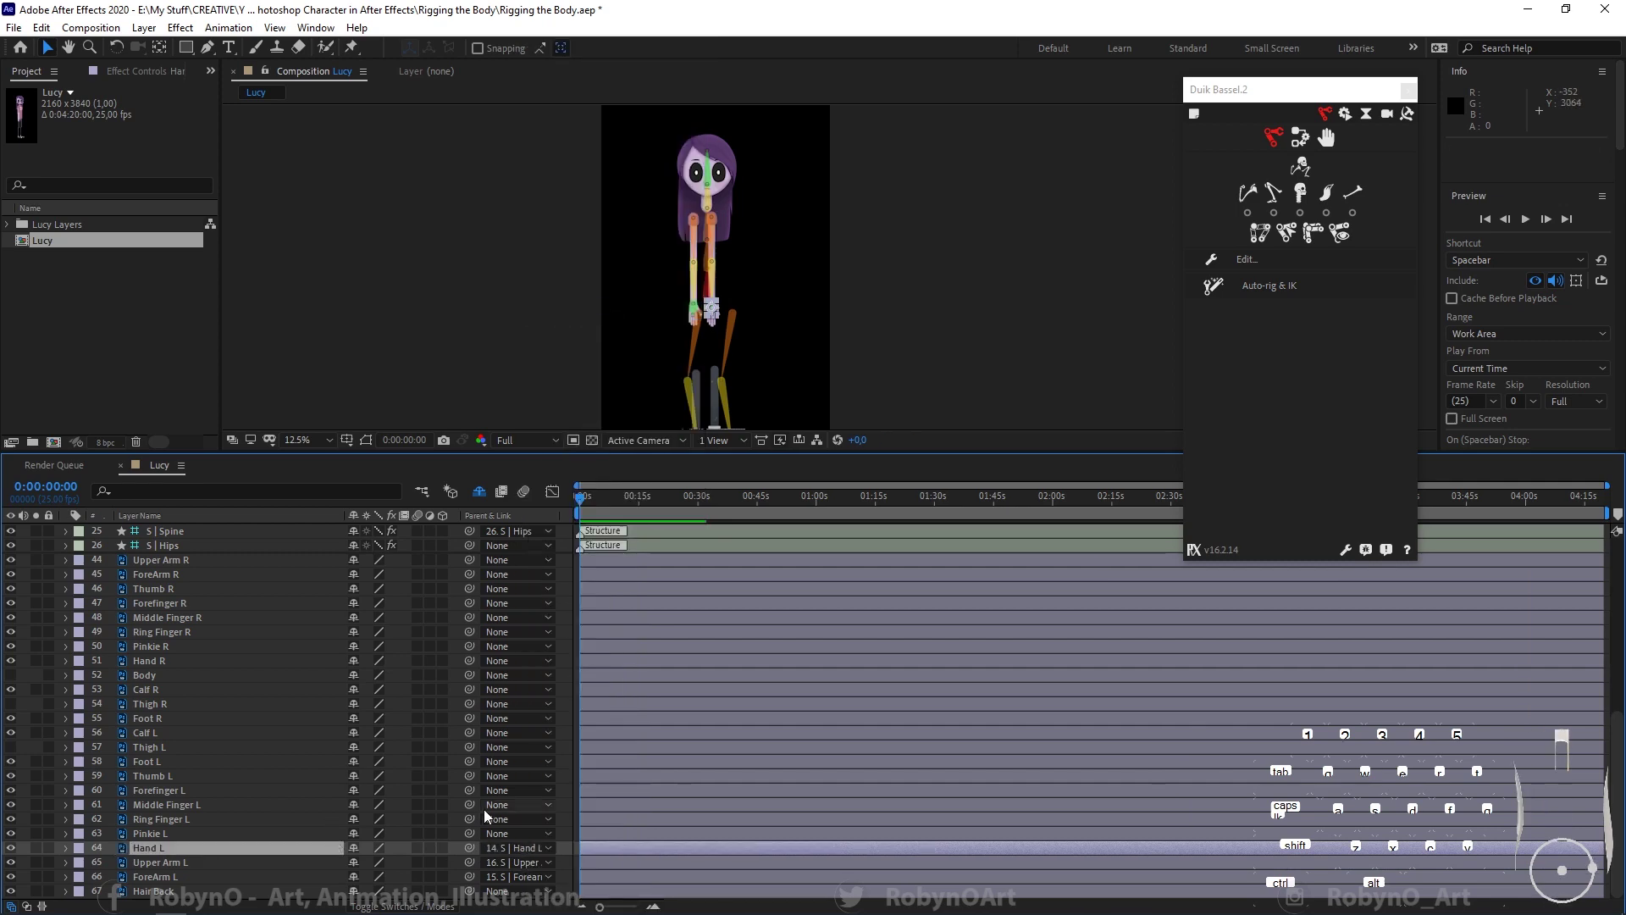
pyautogui.click(505, 835)
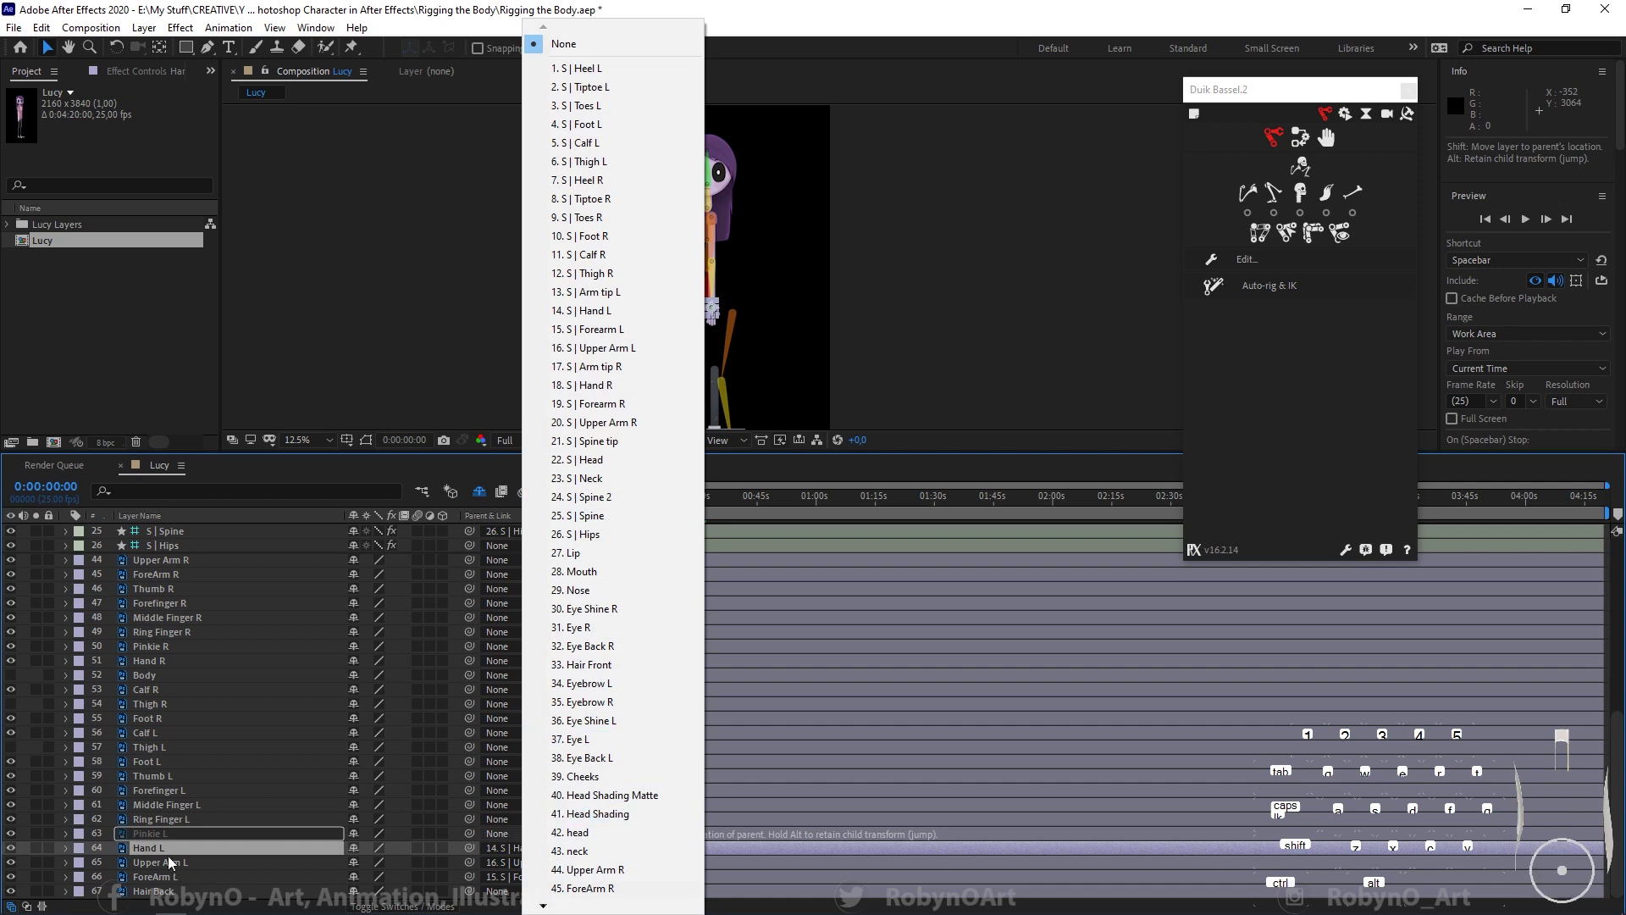
pyautogui.click(156, 832)
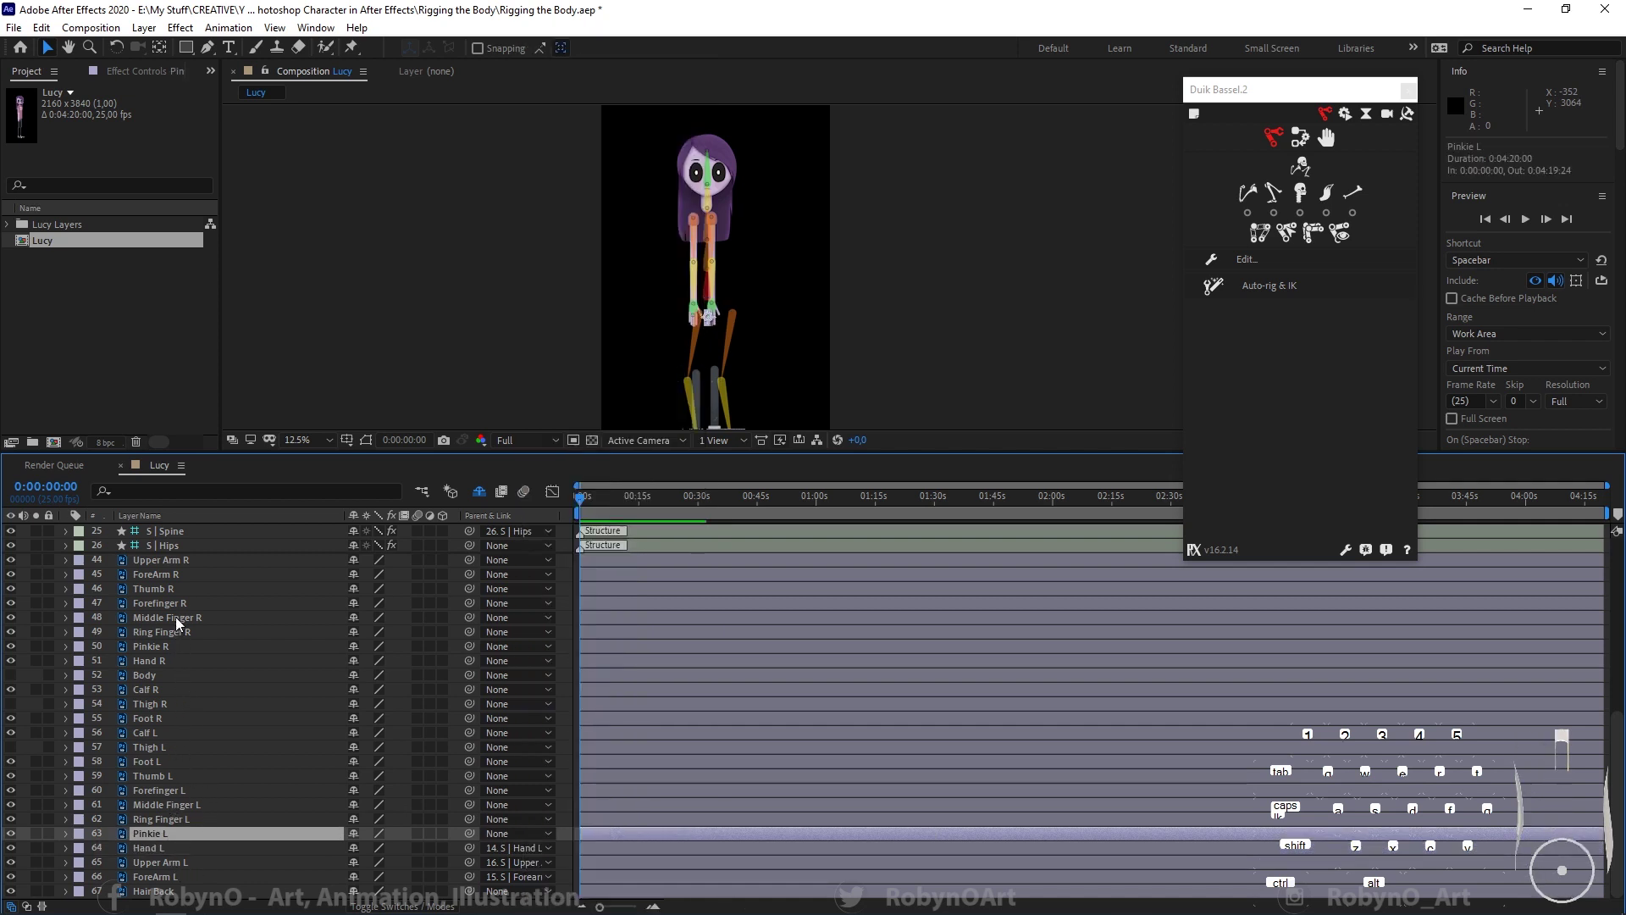
# Step: Parent the Upper Arm R, ForeArm R and Hand R artwork layers to S | Upper Arm R, S | Forearm R and S | Hand R respectively
pyautogui.click(176, 559)
pyautogui.scroll(2, 234, 727)
pyautogui.scroll(2, 256, 800)
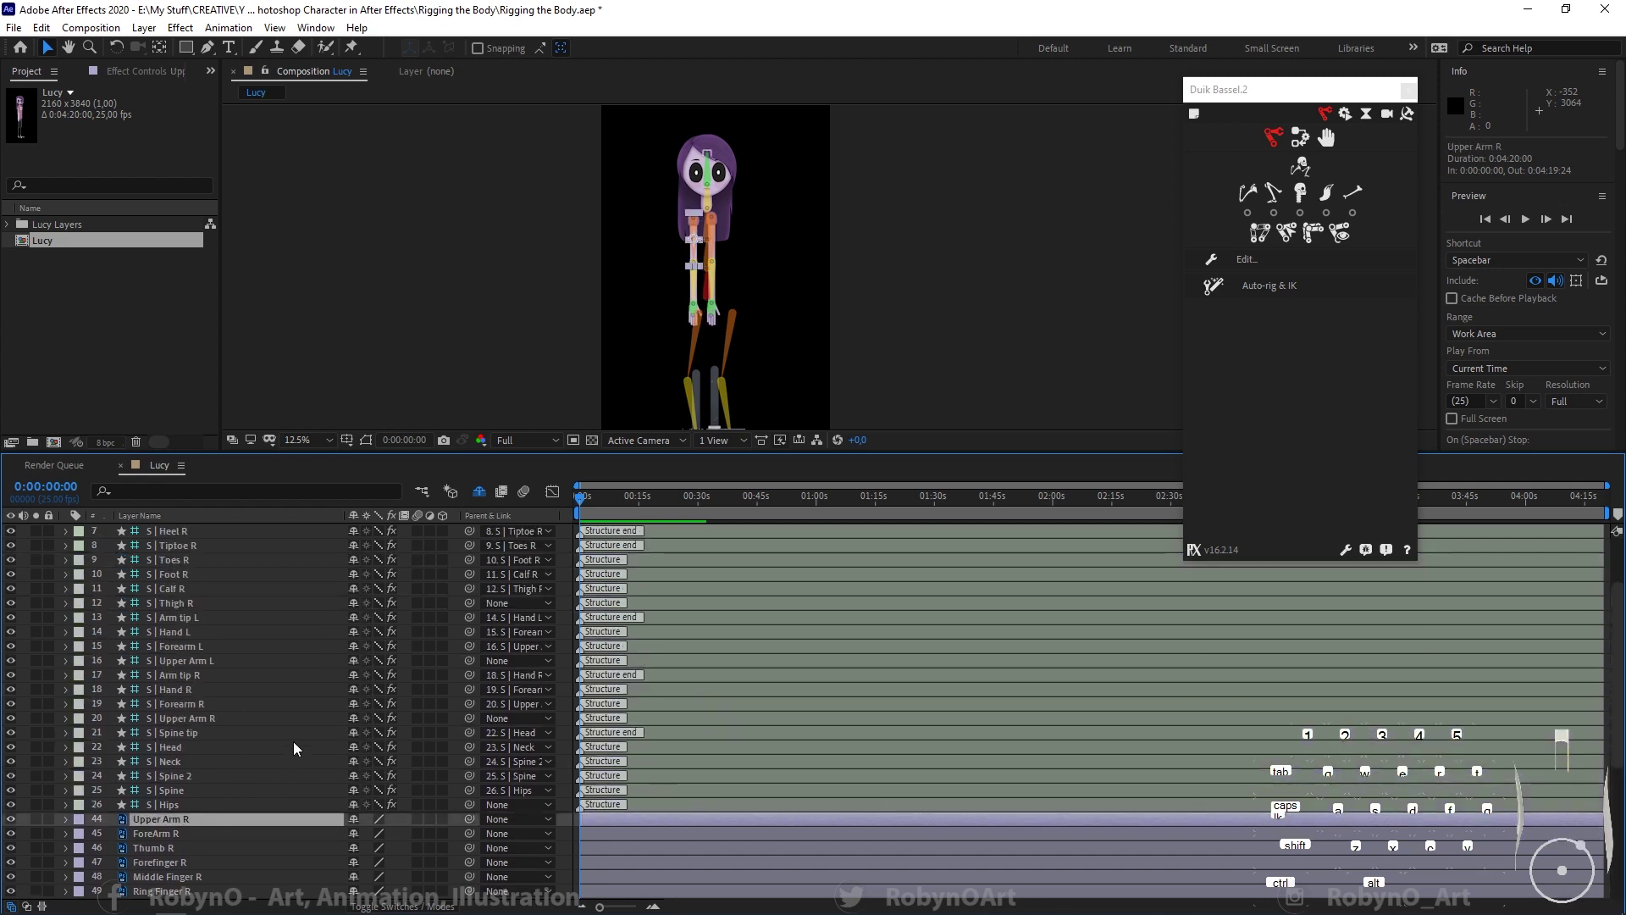
pyautogui.moveTo(471, 819); pyautogui.dragTo(217, 719)
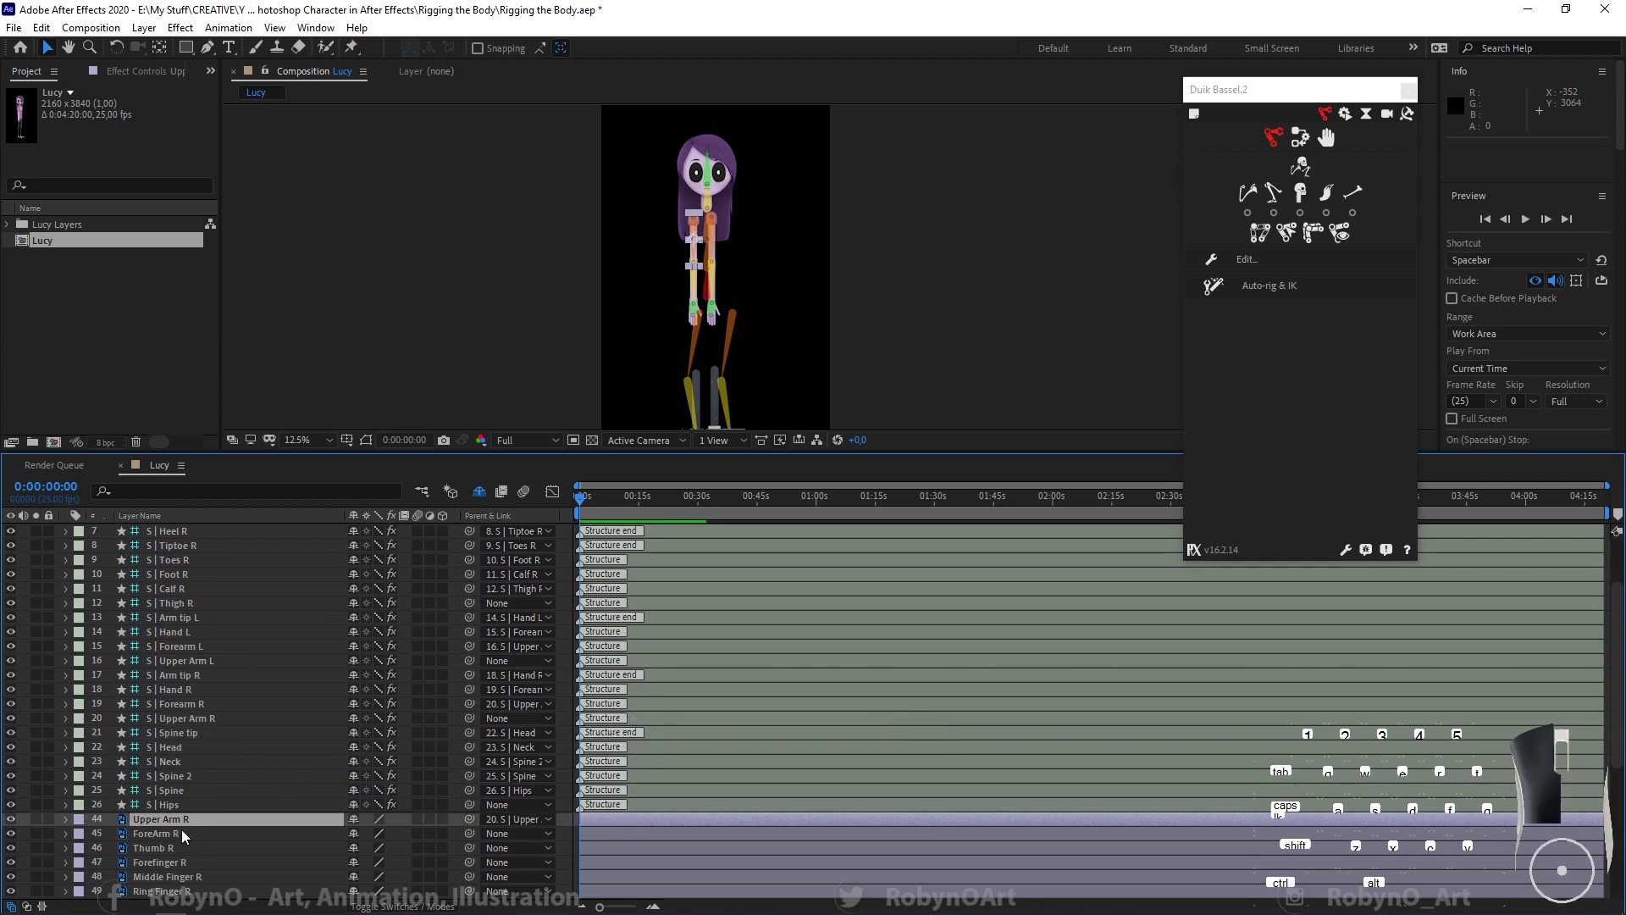
pyautogui.click(182, 833)
pyautogui.moveTo(471, 839); pyautogui.dragTo(218, 706)
pyautogui.scroll(-1, 184, 872)
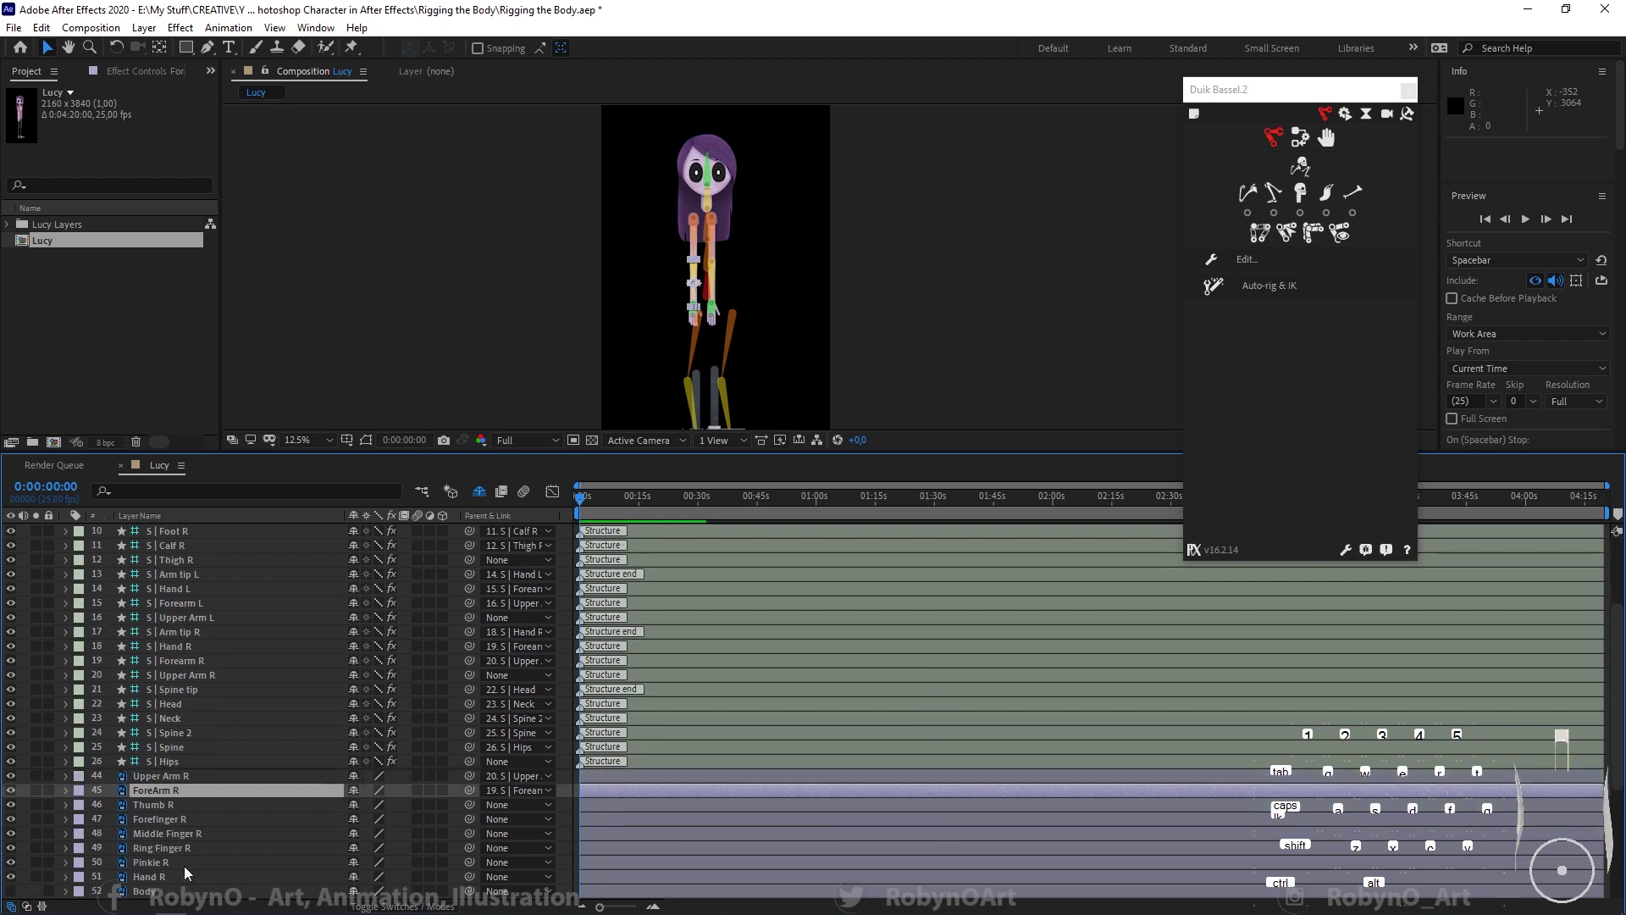
pyautogui.click(161, 877)
pyautogui.moveTo(469, 876); pyautogui.dragTo(189, 647)
# Step: Test the right arm's parenting by rotating the S | Upper Arm R structure, and undo the rotation
pyautogui.scroll(-2, 230, 811)
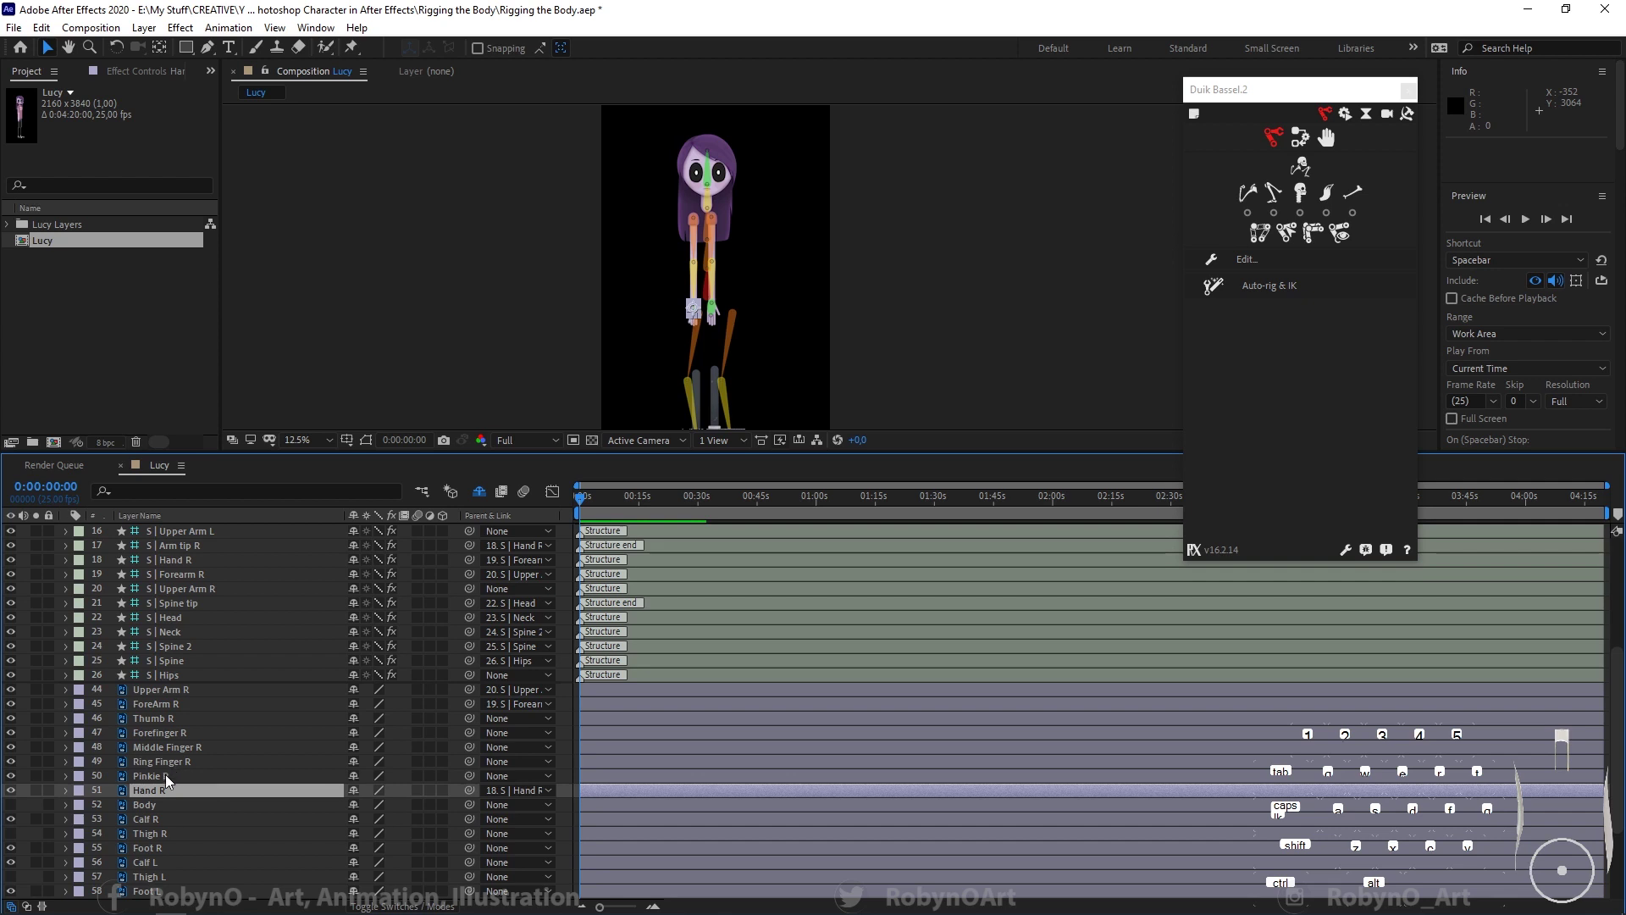
pyautogui.click(693, 223)
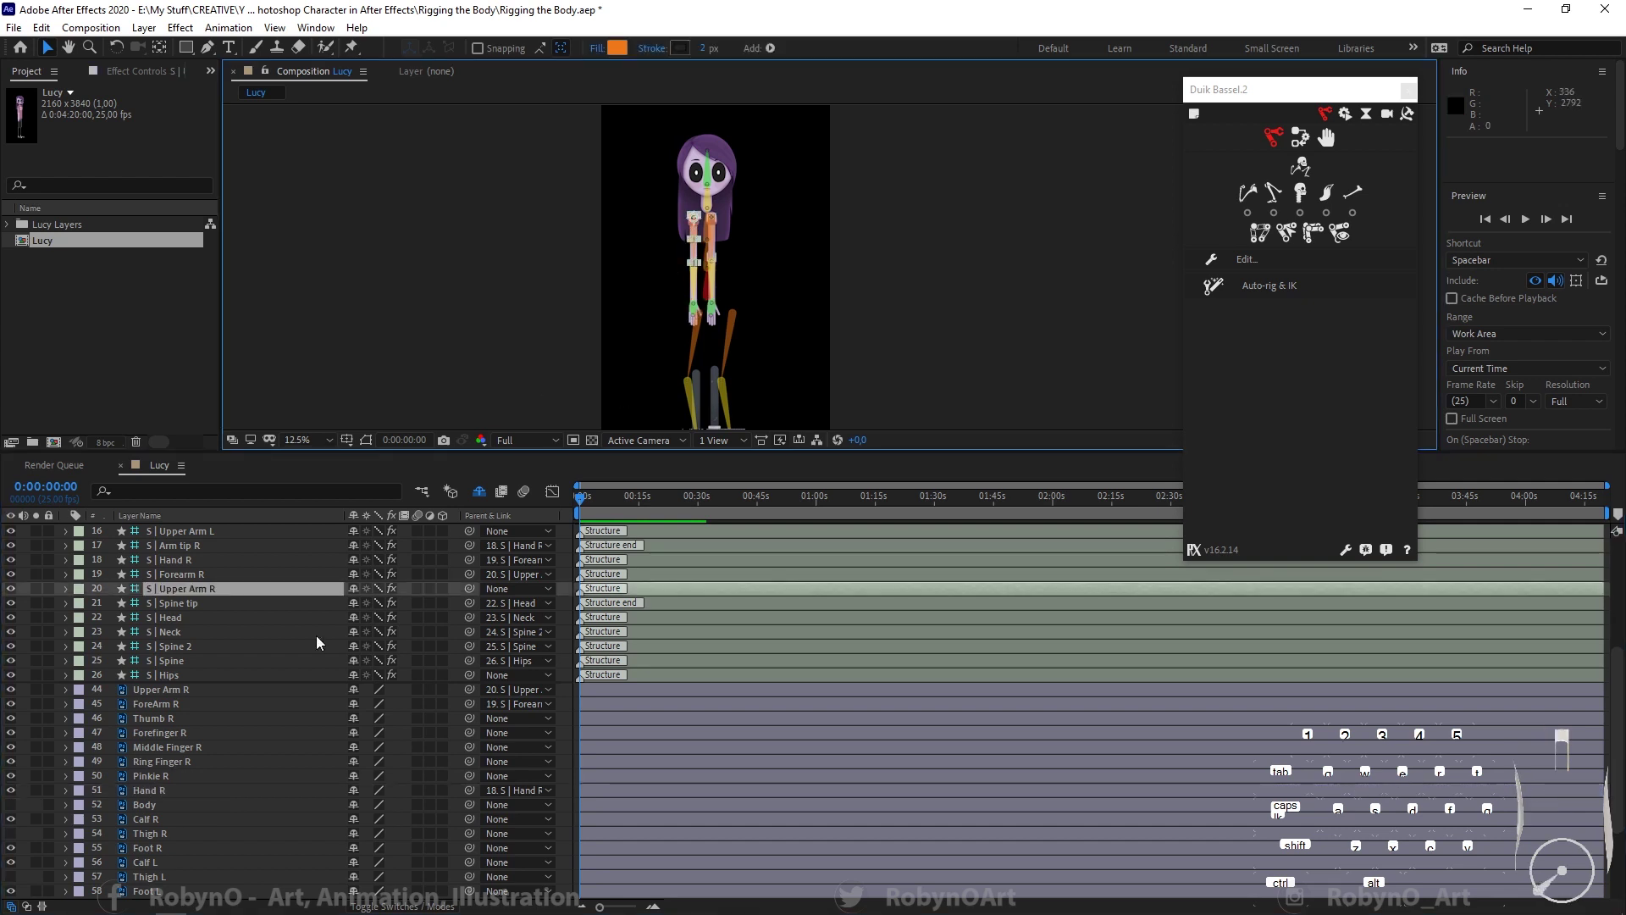
pyautogui.press('r')
pyautogui.click(384, 603)
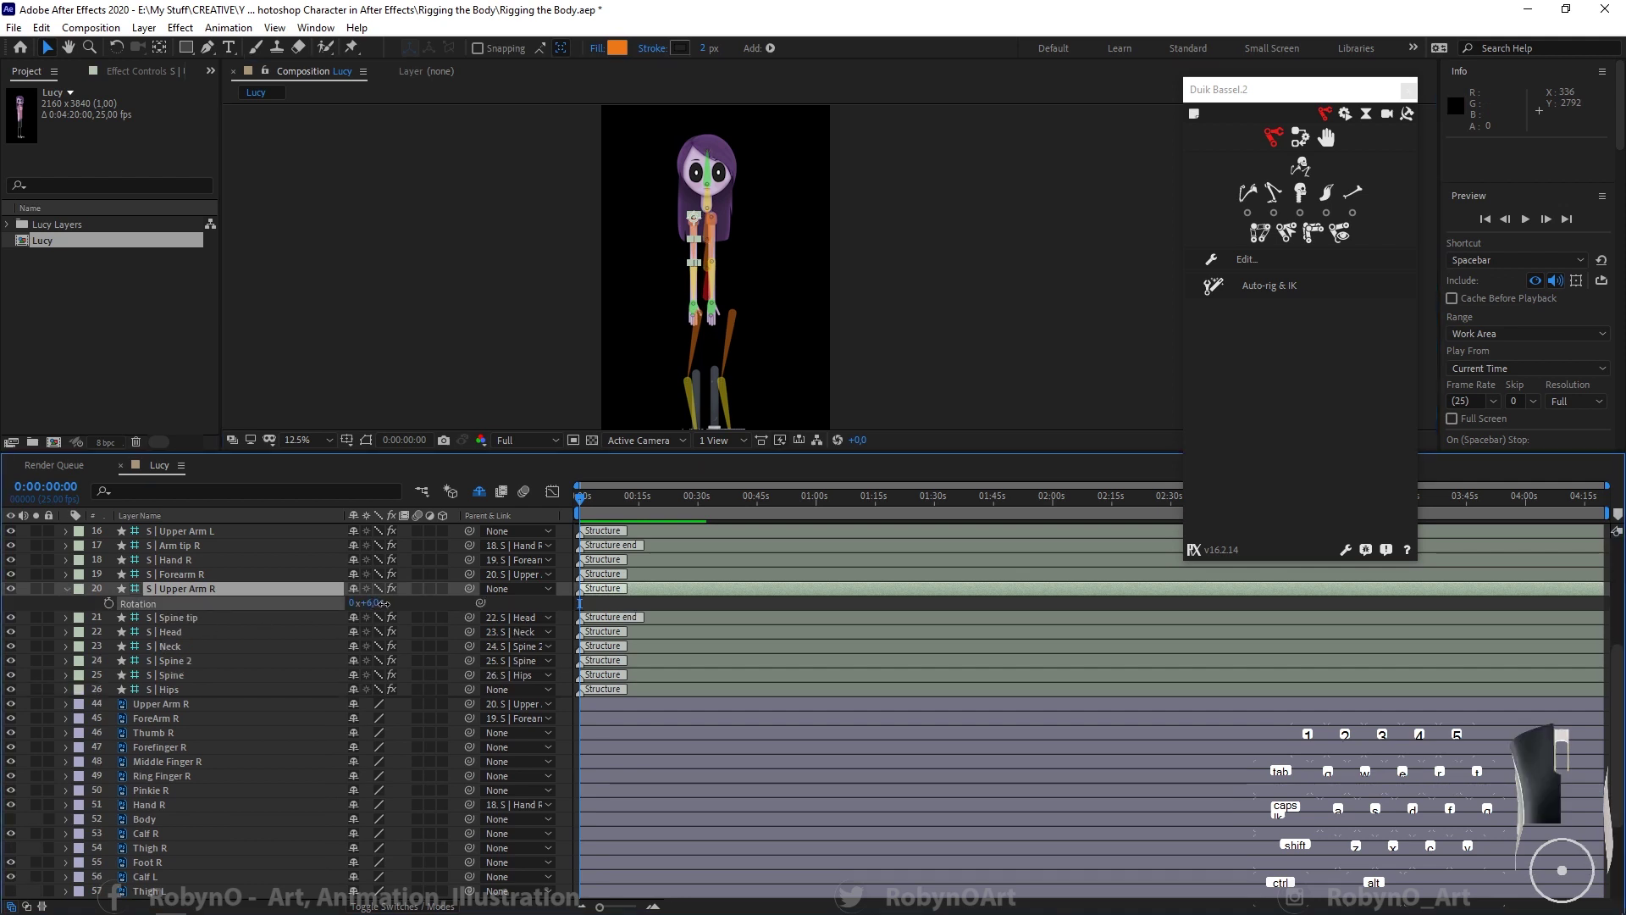
pyautogui.moveTo(383, 603); pyautogui.dragTo(364, 605)
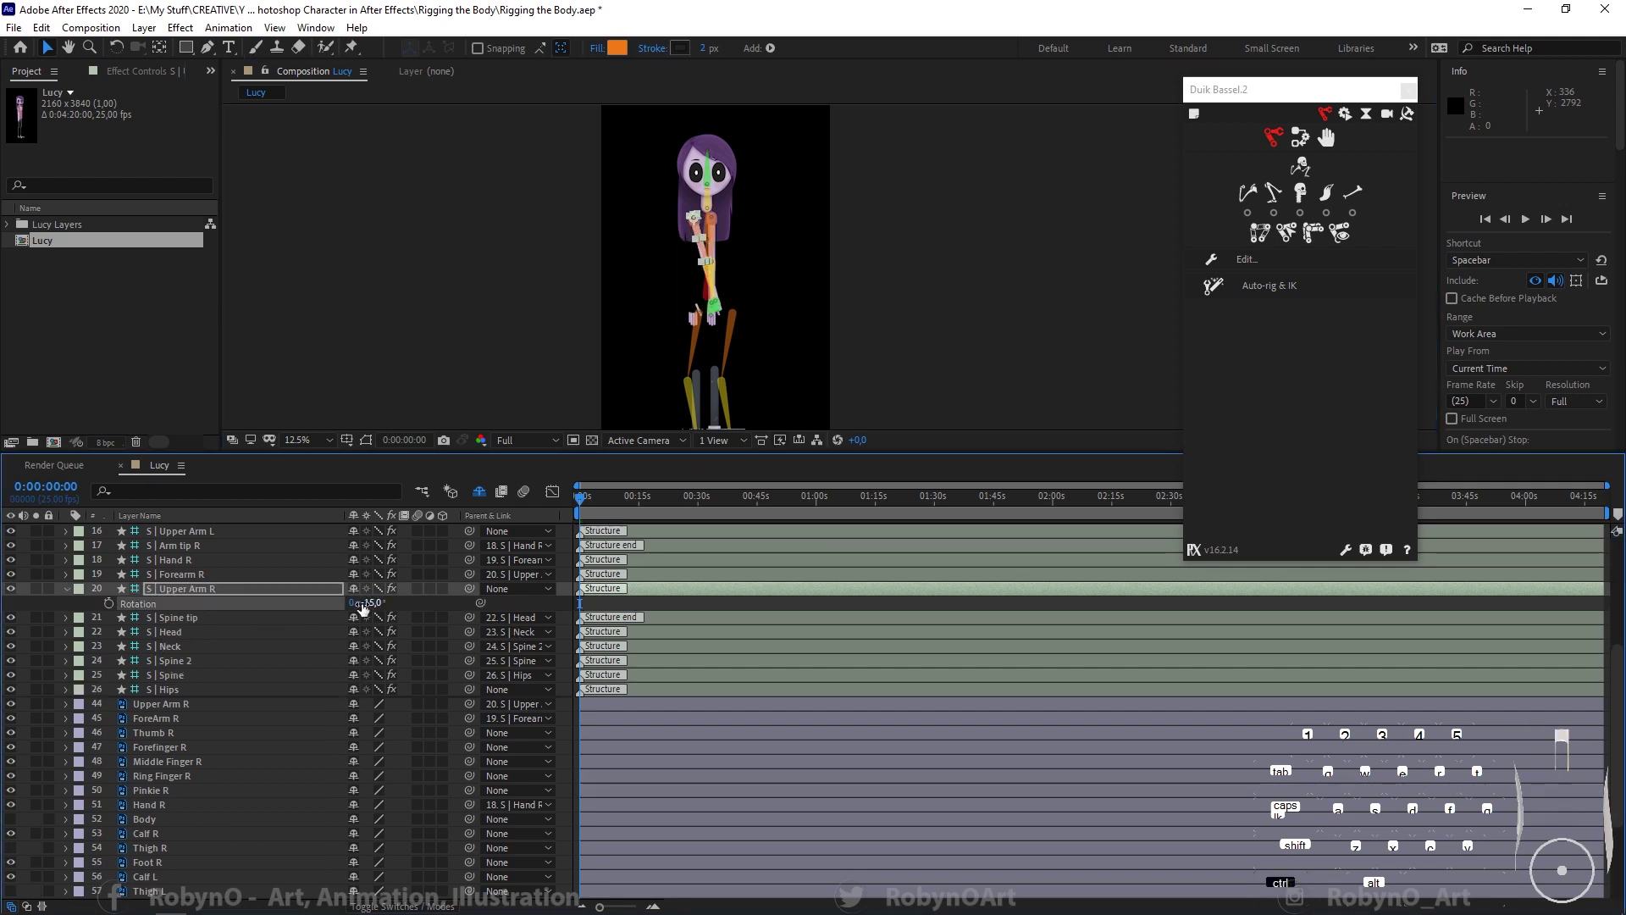
pyautogui.hotkey('ctrl', 'z')
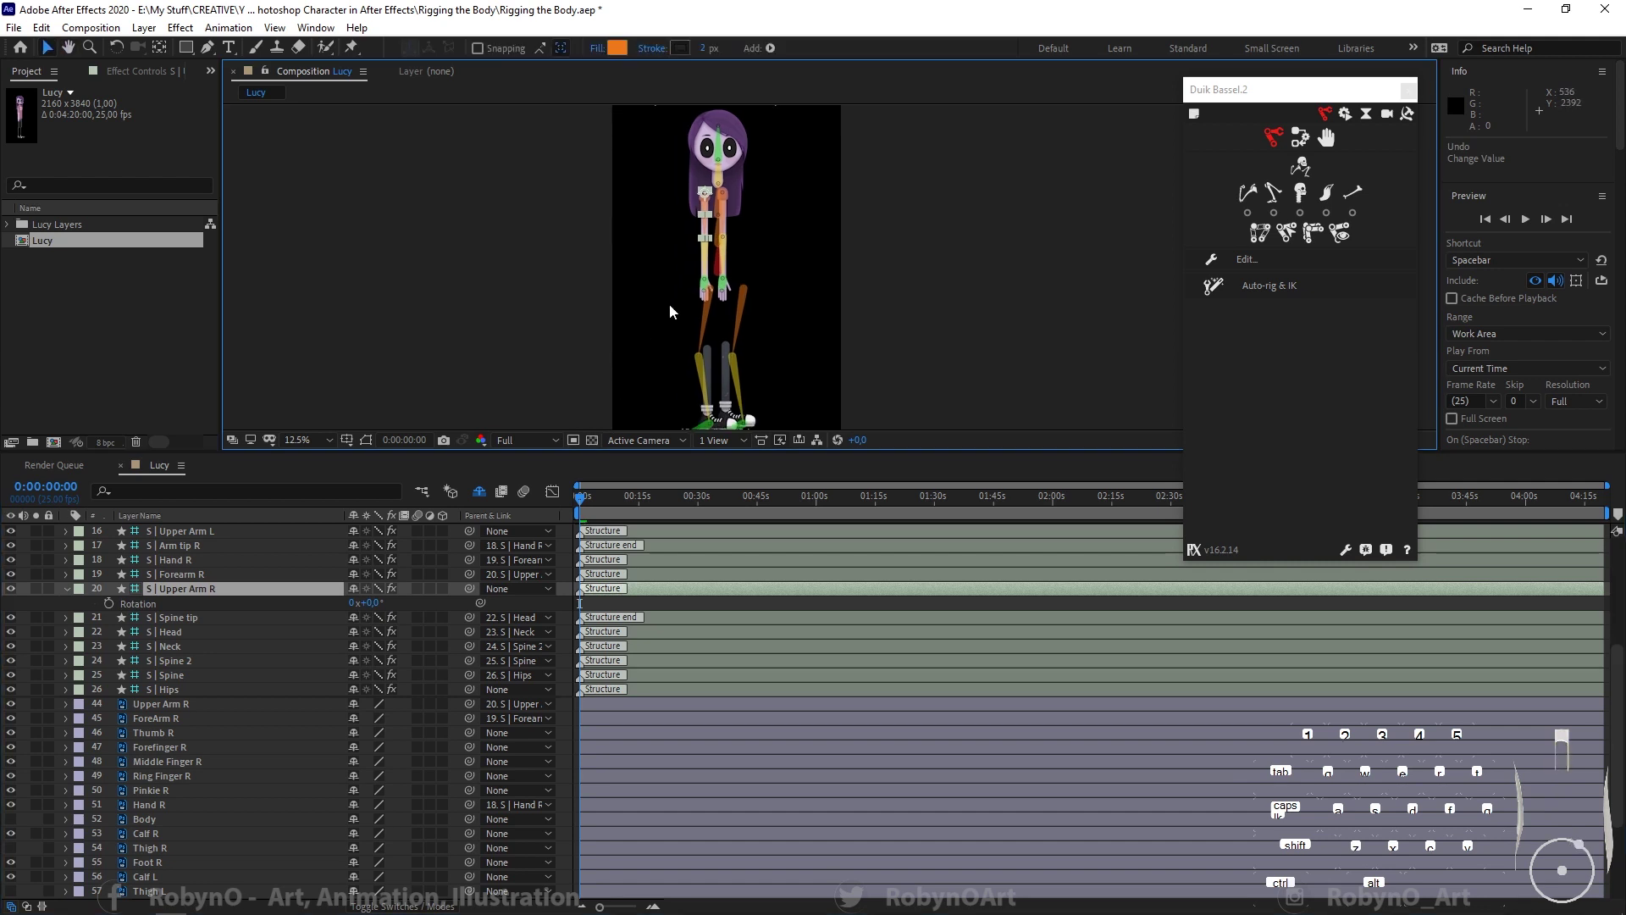
# Step: Parent the five right finger layers, from Thumb R to Pinkie R, to the S | Hand R structure
pyautogui.scroll(2, 668, 323)
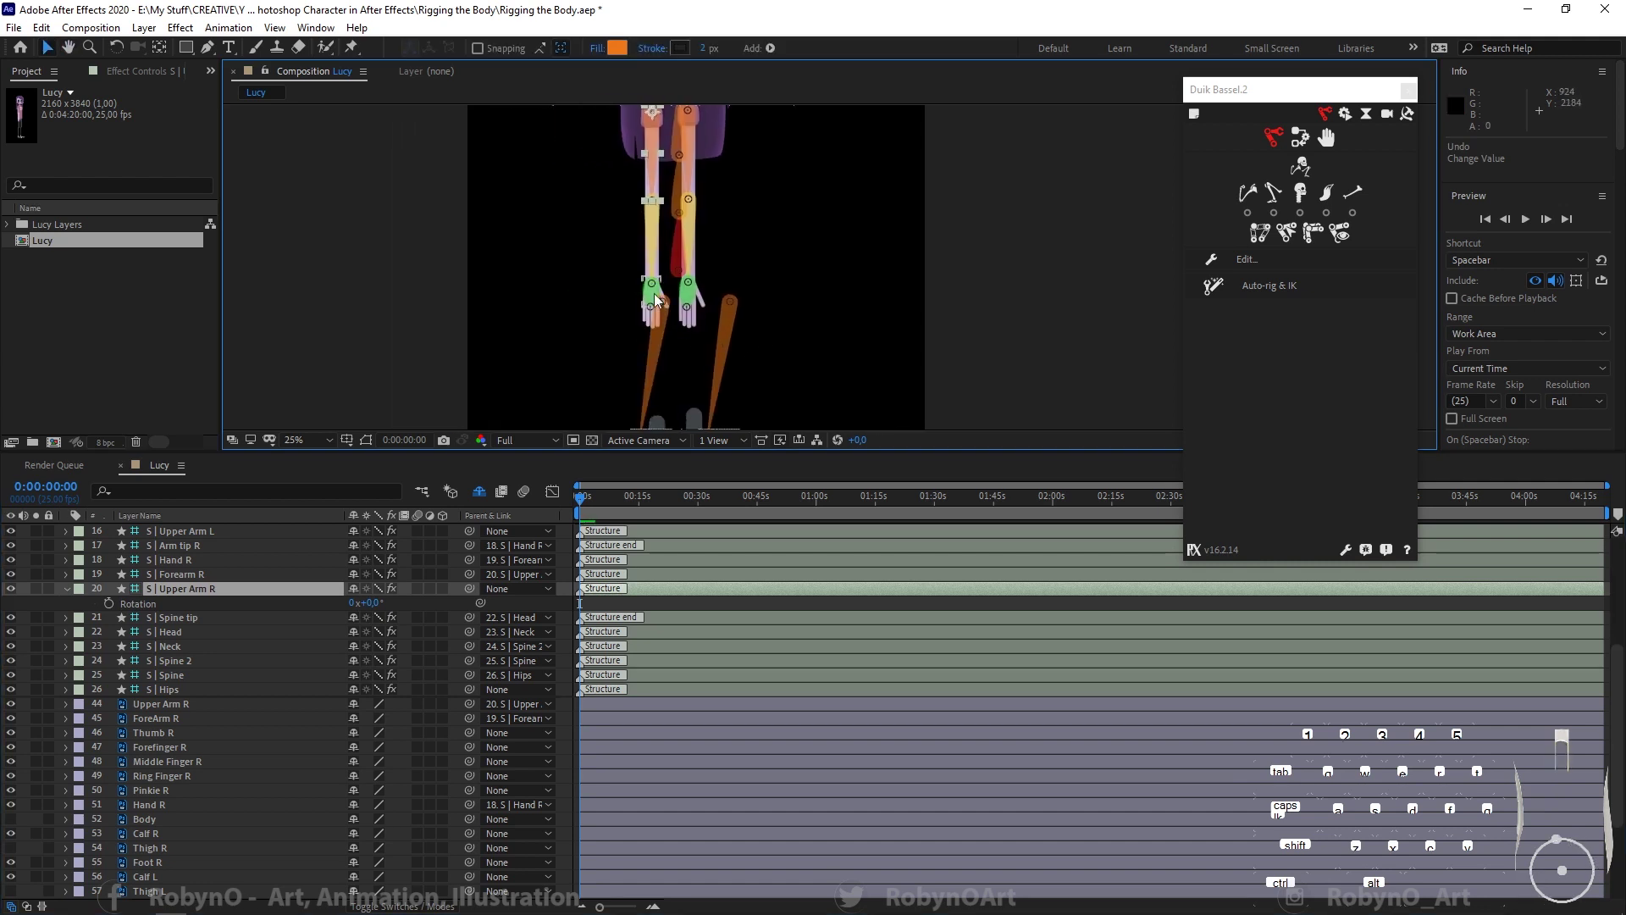
pyautogui.click(159, 730)
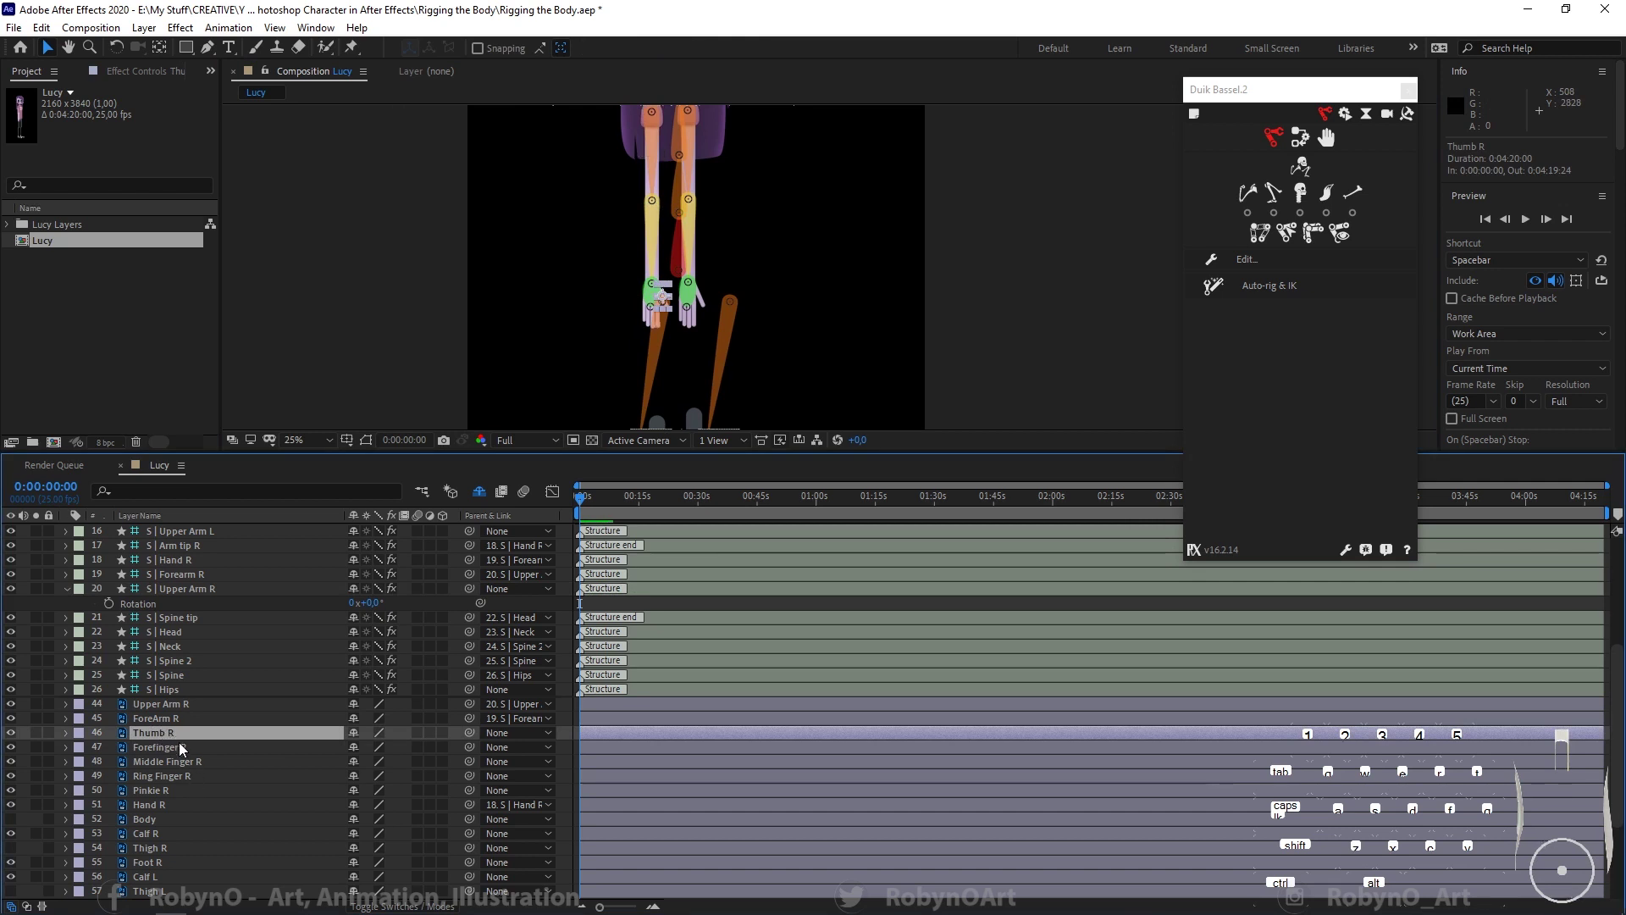
pyautogui.keyDown('shift'); pyautogui.click(169, 787); pyautogui.keyUp('shift')
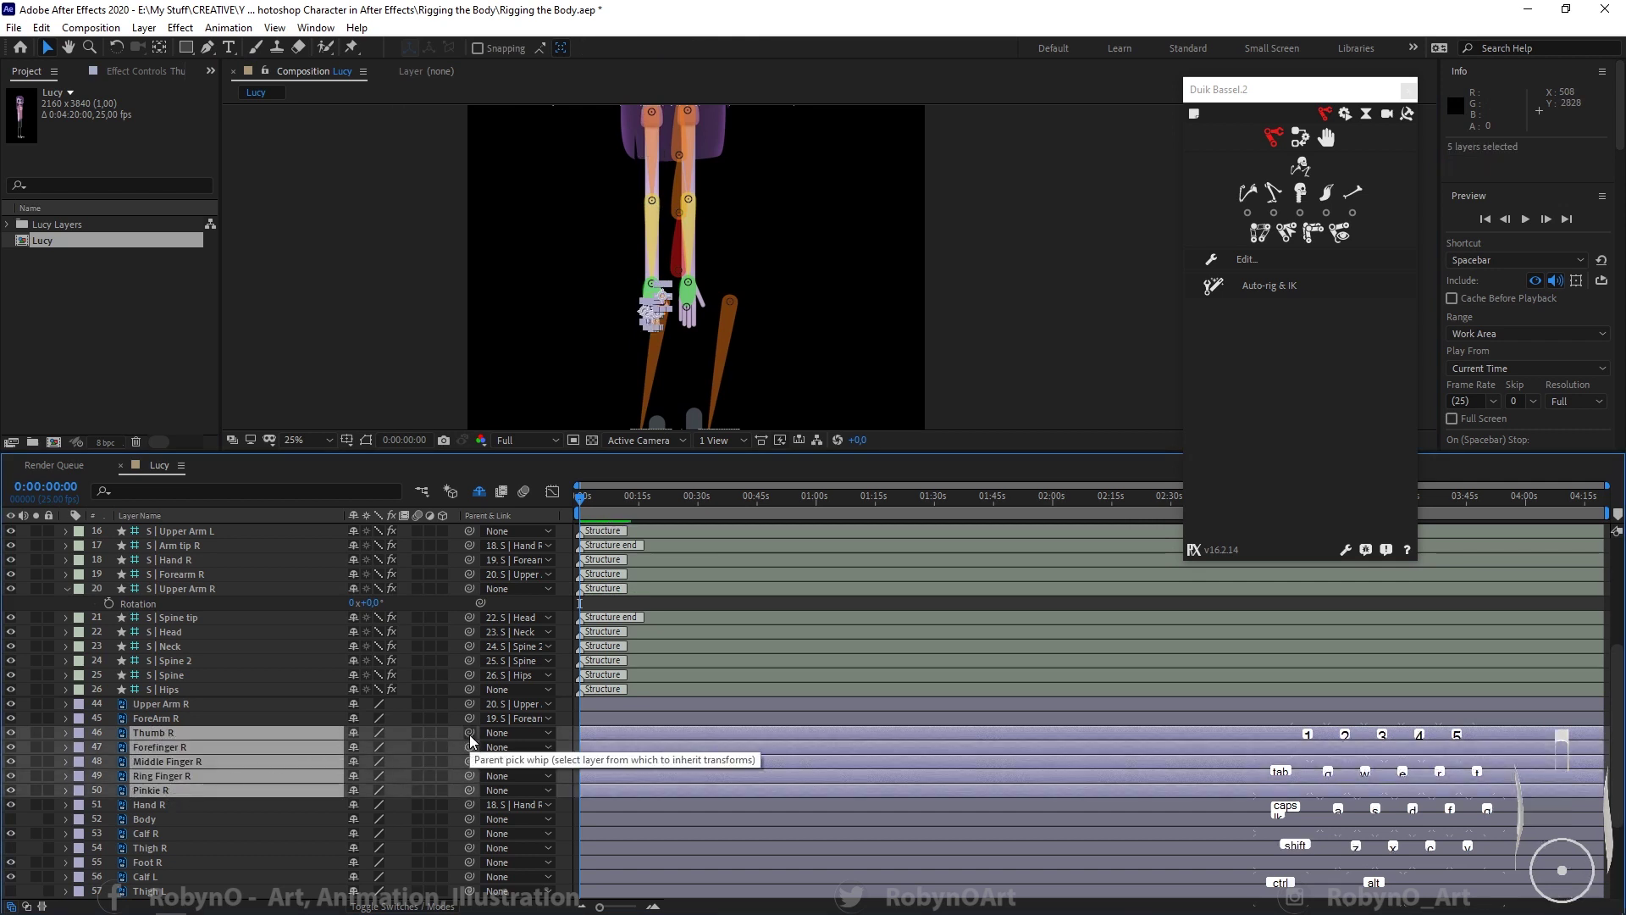
pyautogui.moveTo(471, 741); pyautogui.dragTo(175, 562)
# Step: Parent the five left finger layers, from Thumb L to Pinkie L, to the S | Hand L structure
pyautogui.scroll(-3, 212, 786)
pyautogui.scroll(-1, 212, 786)
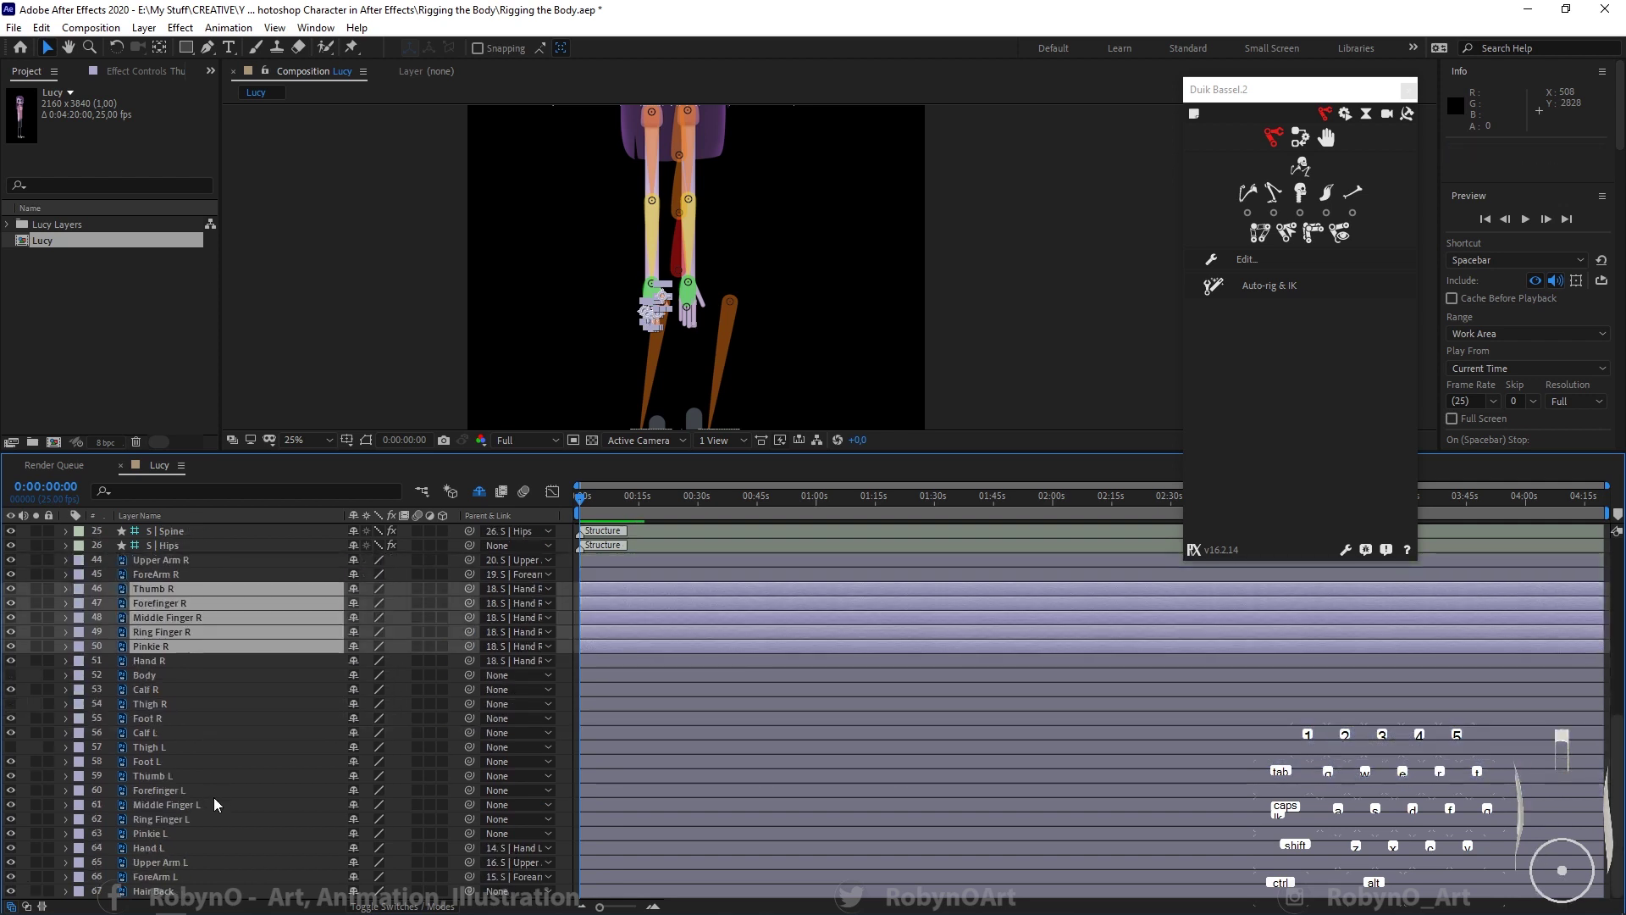
pyautogui.click(161, 775)
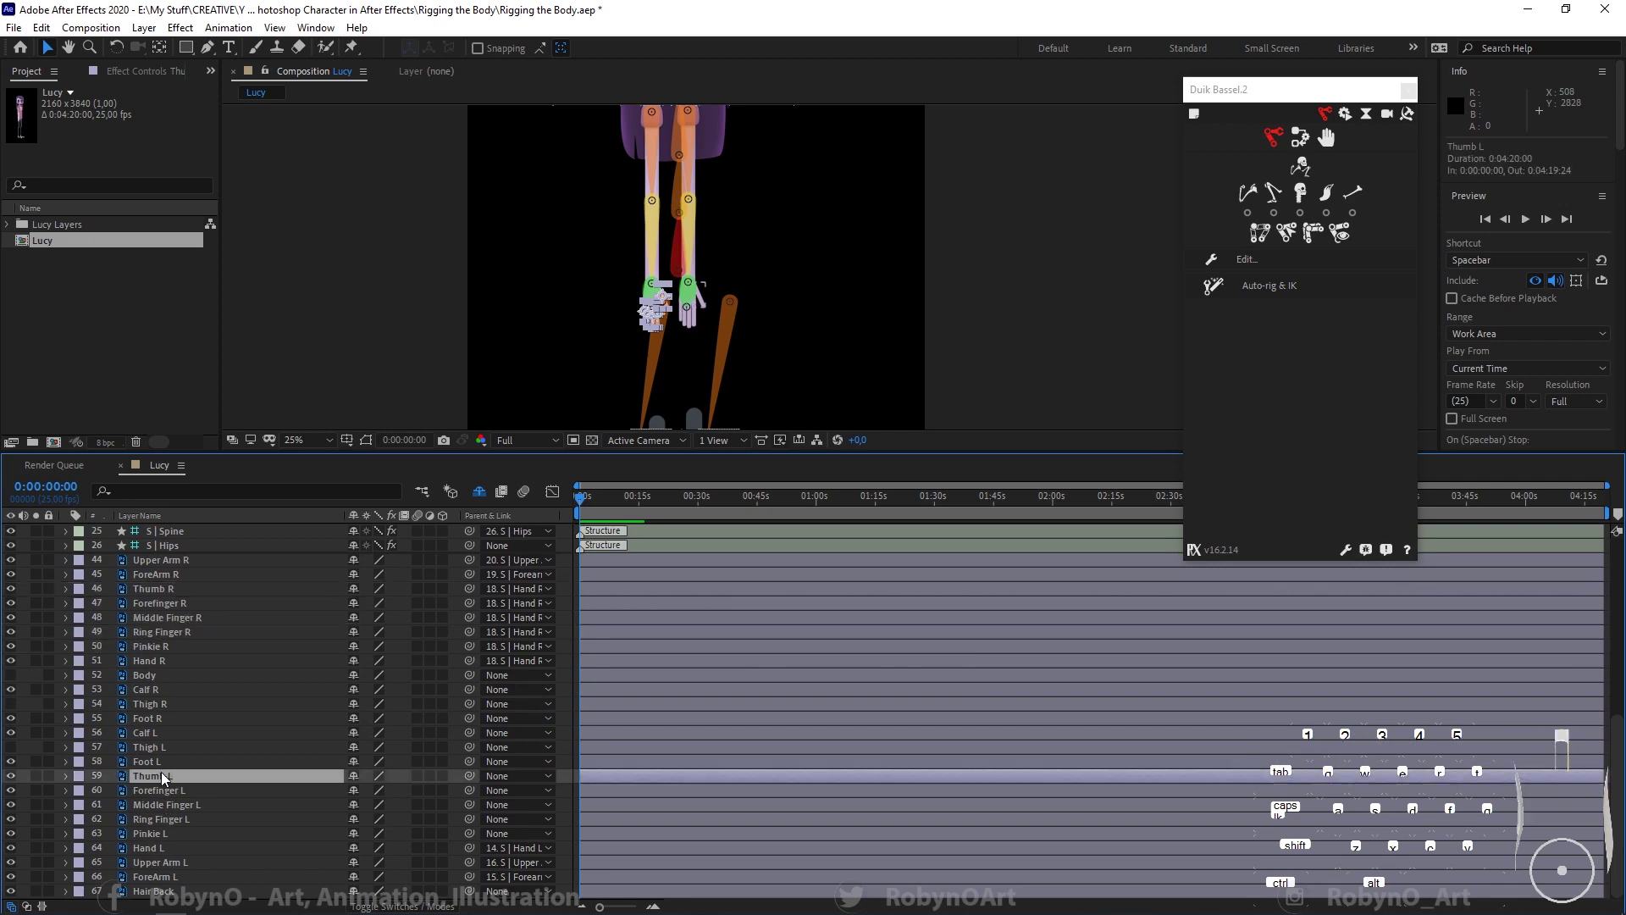
pyautogui.keyDown('shift'); pyautogui.click(158, 835); pyautogui.keyUp('shift')
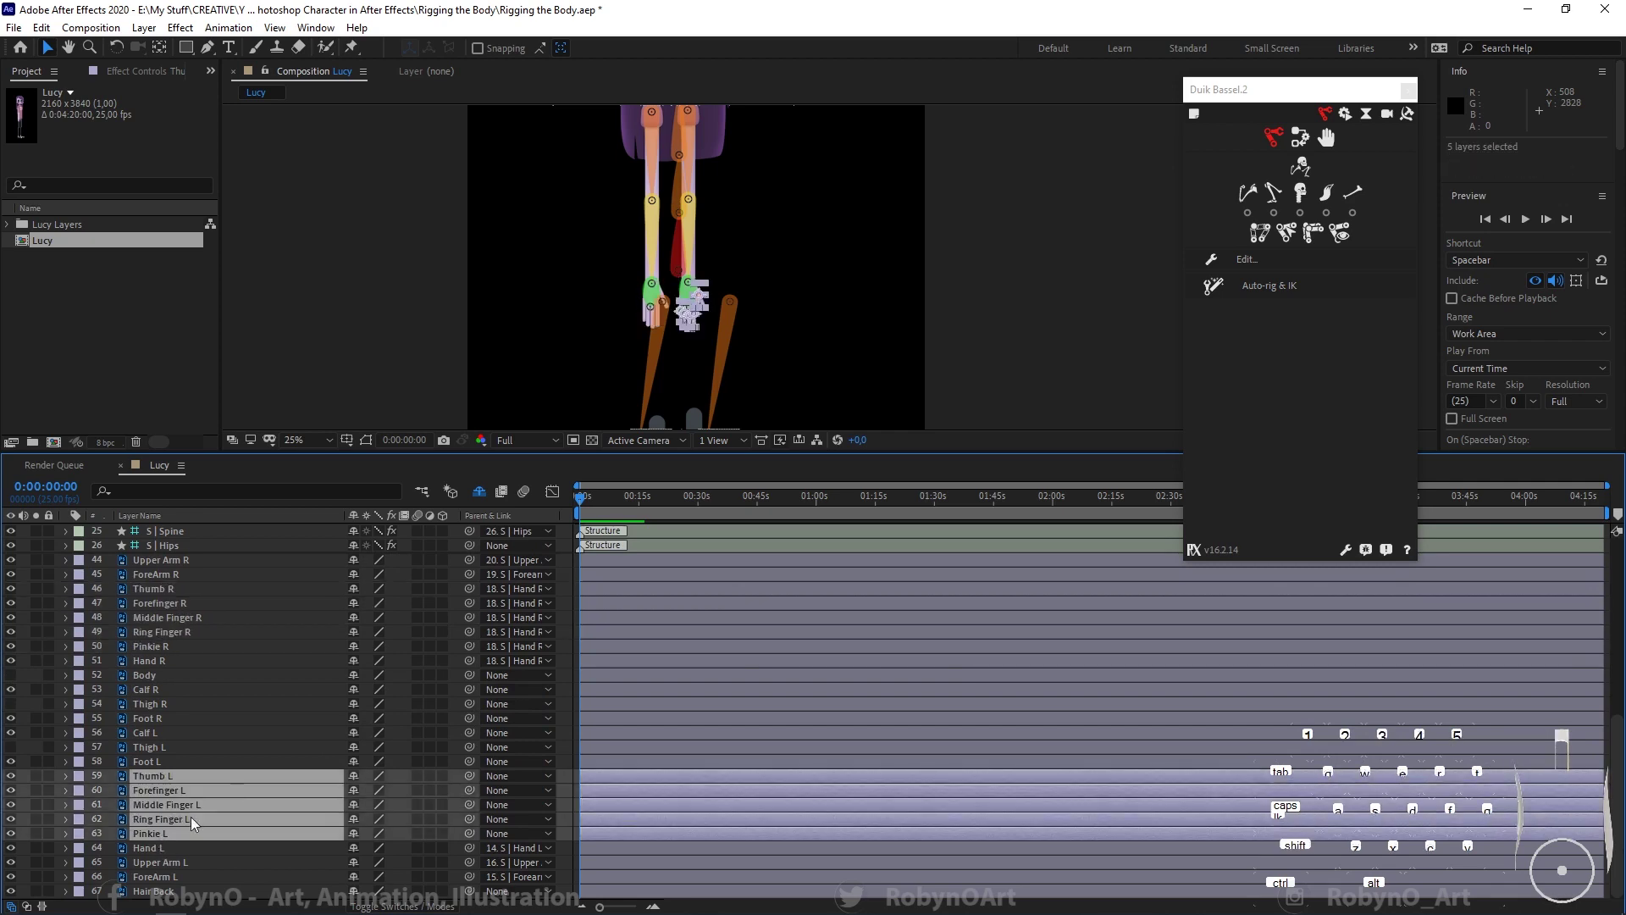
pyautogui.click(506, 775)
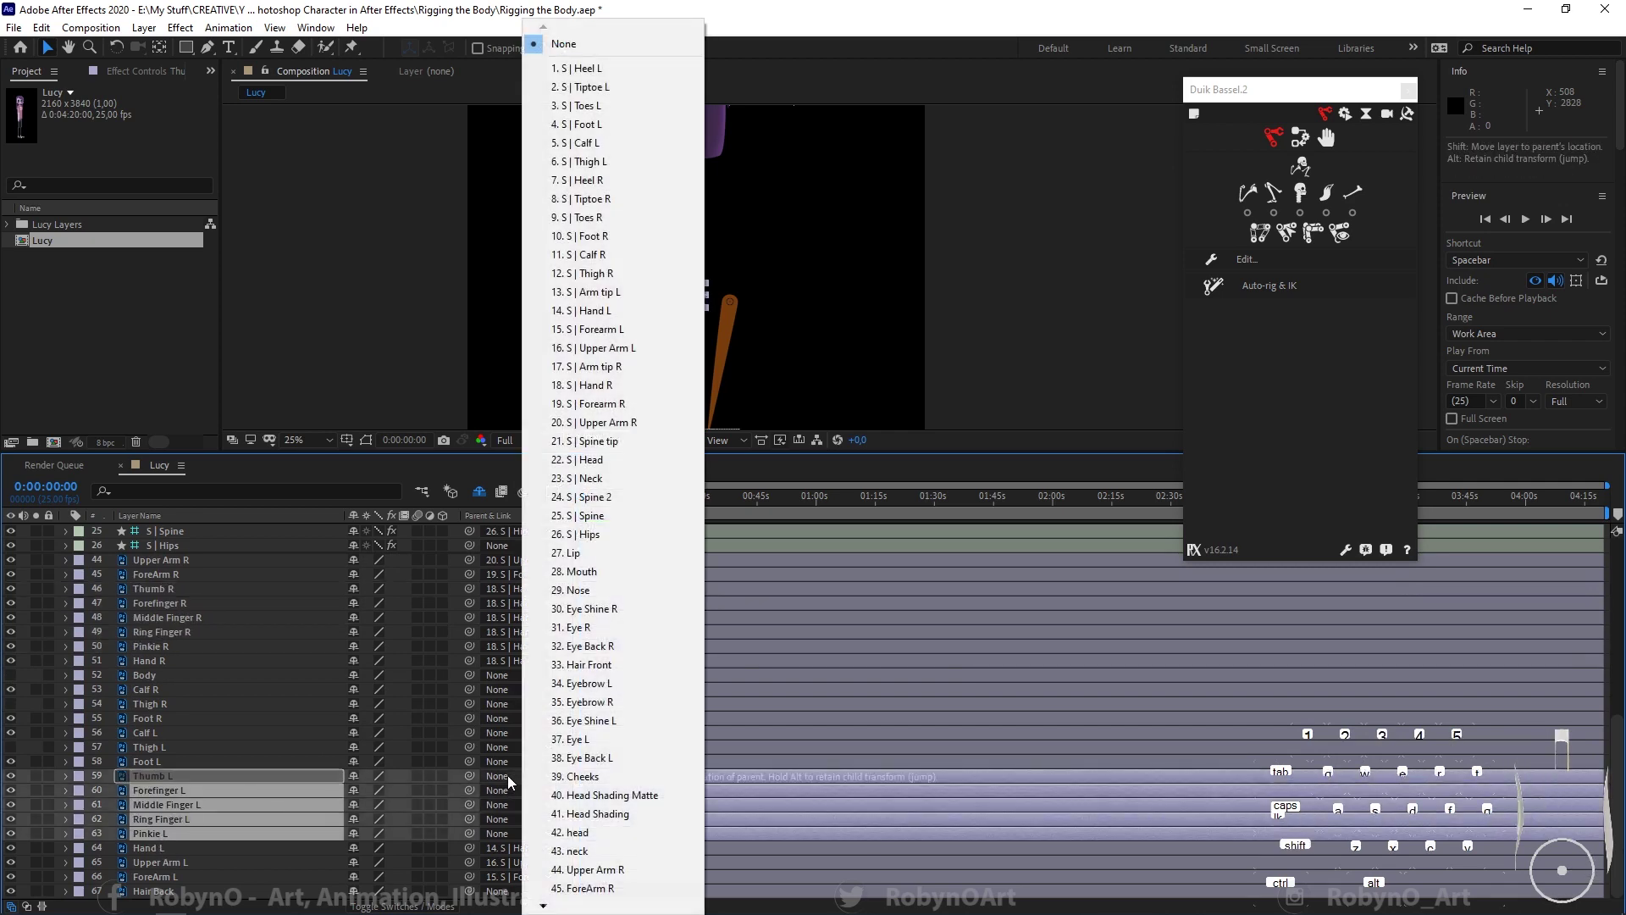
pyautogui.click(611, 311)
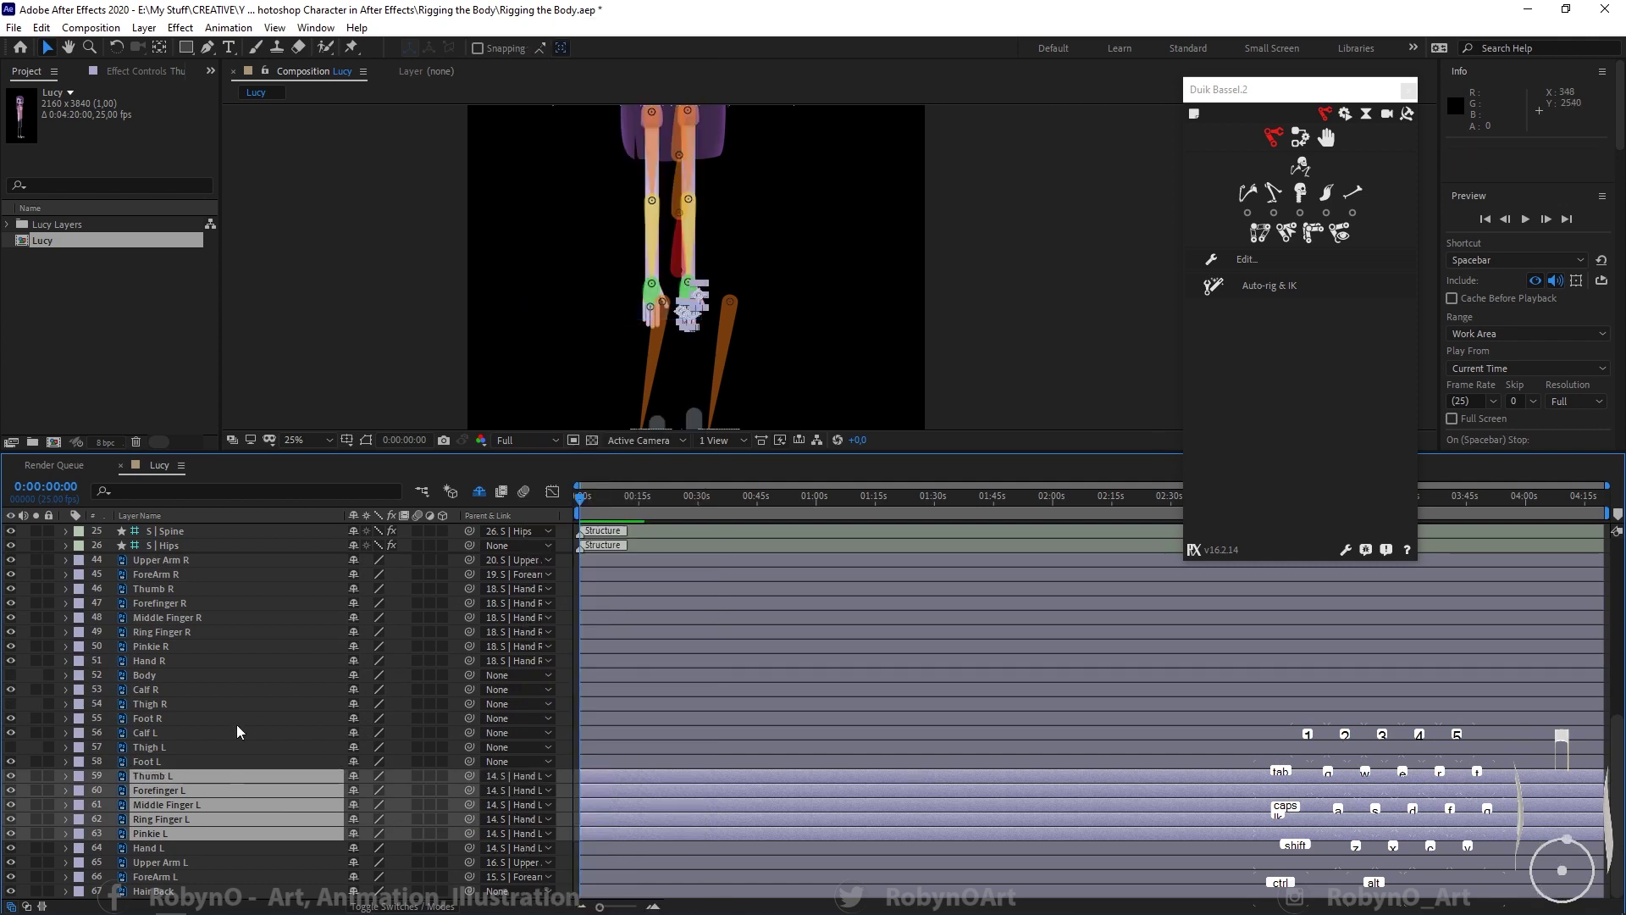
# Step: Test how the right hand and fingers follow by rotating the S | Forearm R structure, and undo the rotation
pyautogui.click(647, 215)
pyautogui.press('r')
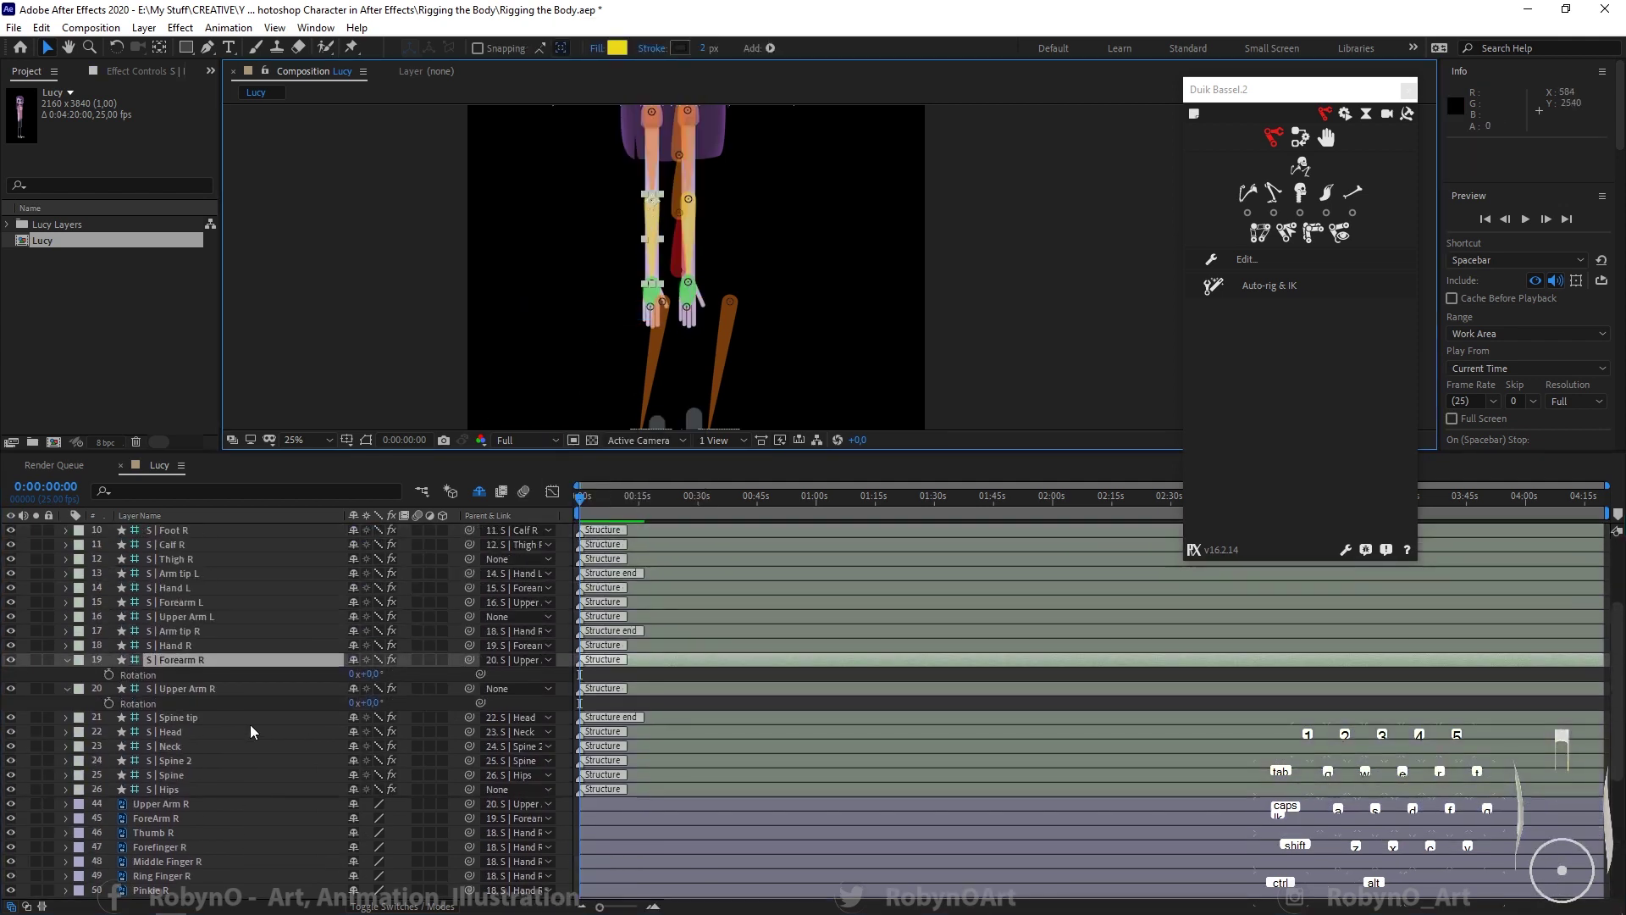
pyautogui.moveTo(377, 678)
pyautogui.mouseDown()
pyautogui.moveTo(400, 673)
pyautogui.moveTo(364, 679)
pyautogui.mouseUp()
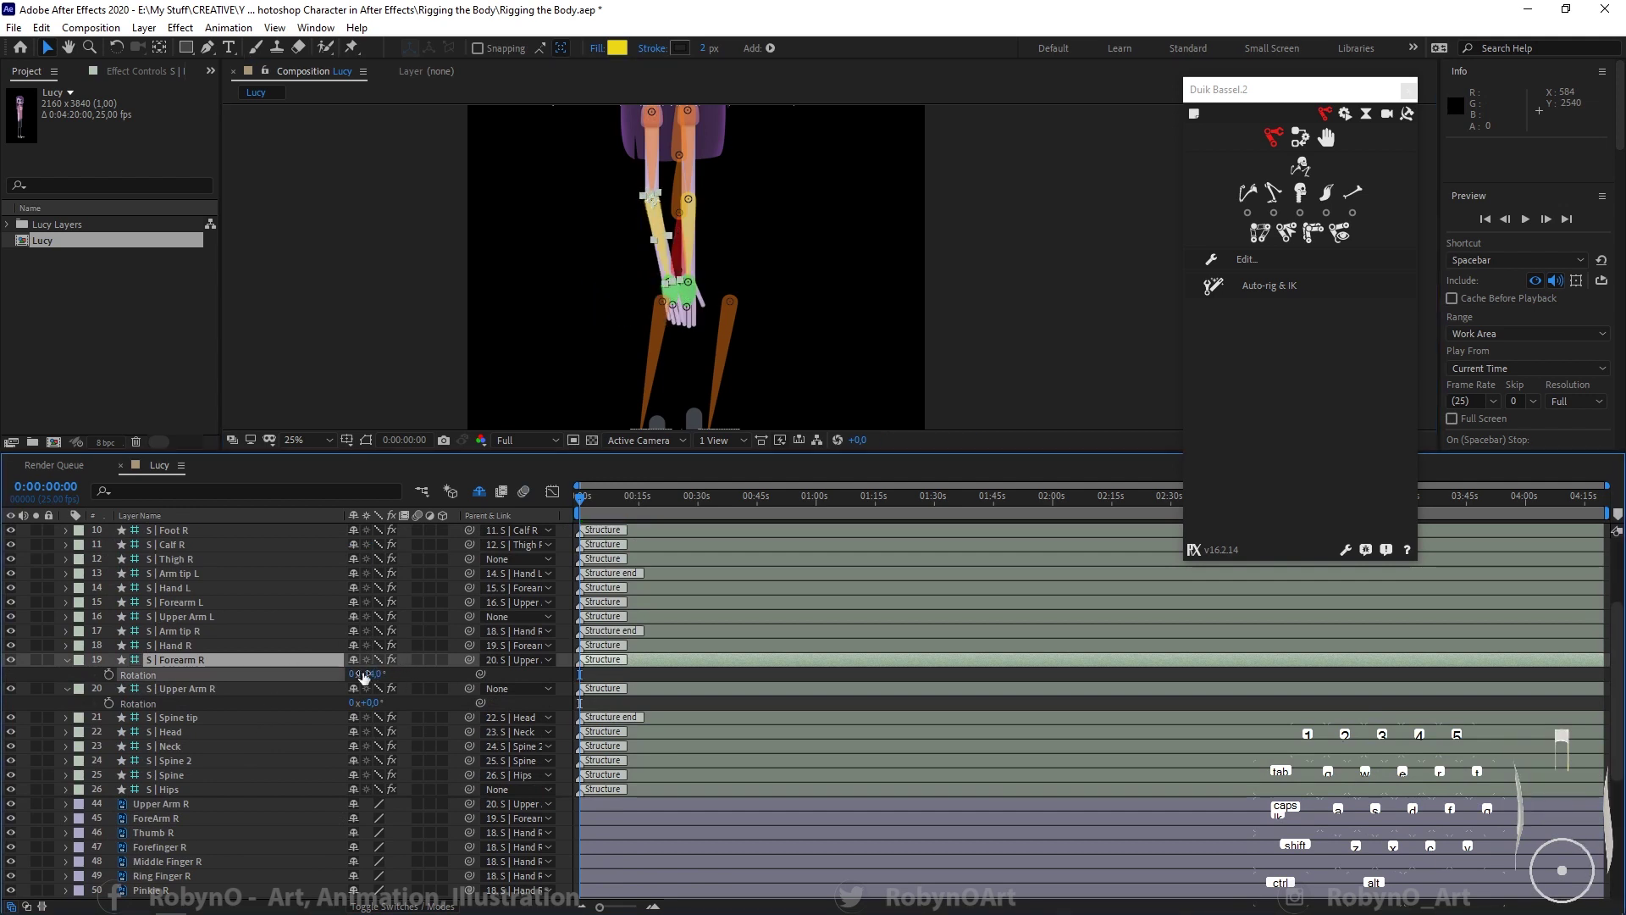
pyautogui.hotkey('ctrl', 'z')
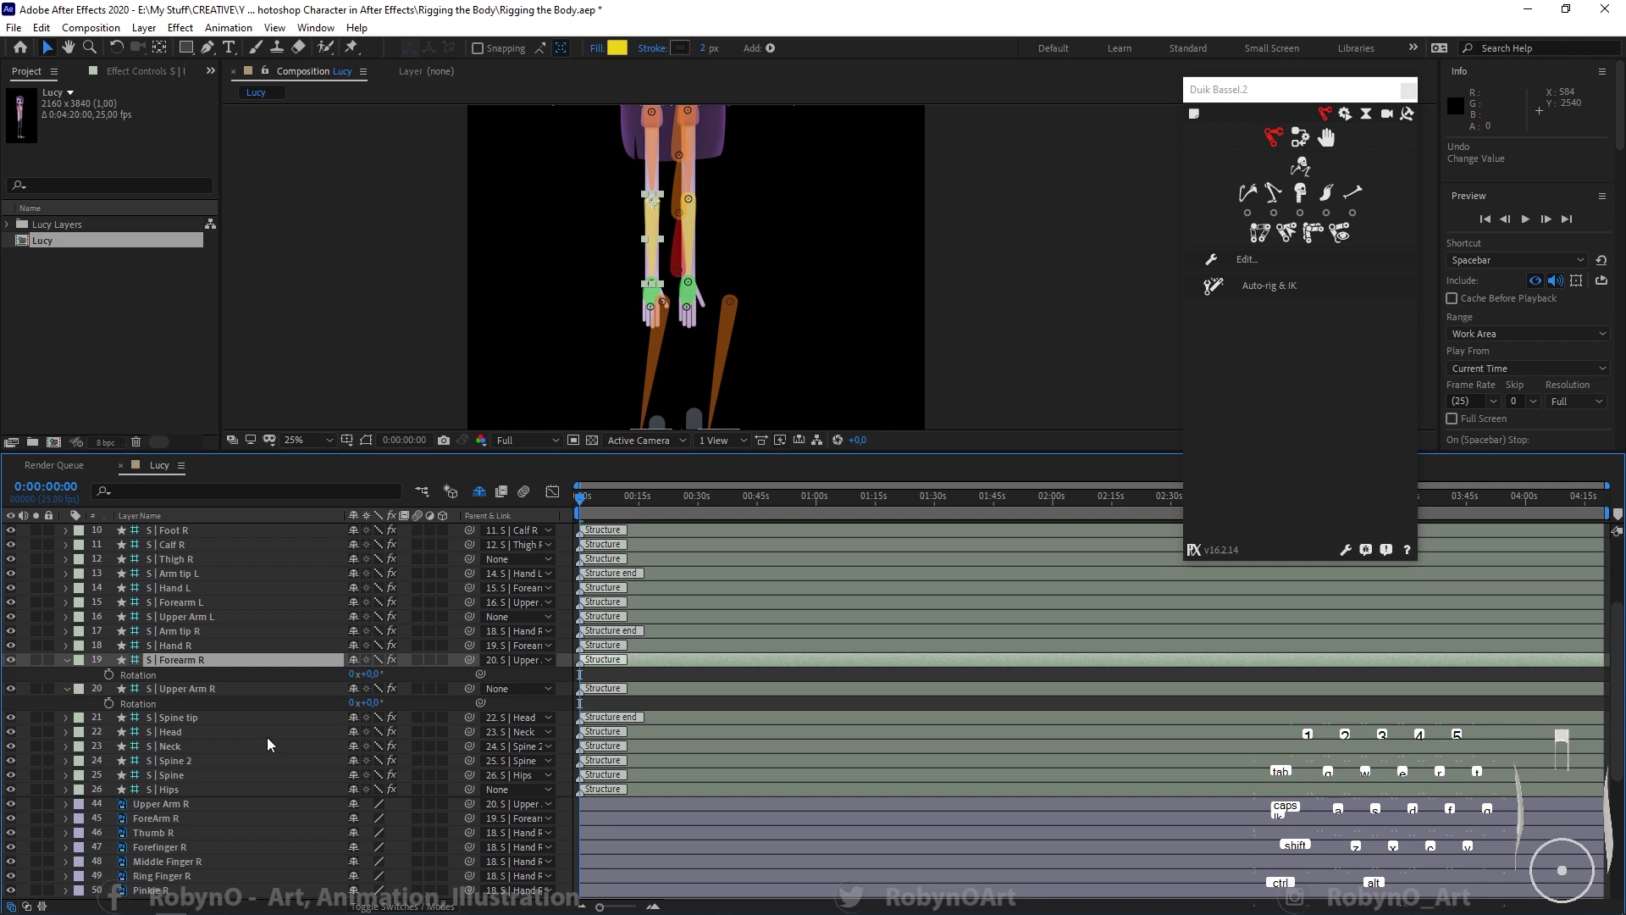
# Step: Collapse the rotation properties of the S | Forearm R and S | Upper Arm R structure layers
pyautogui.click(173, 688)
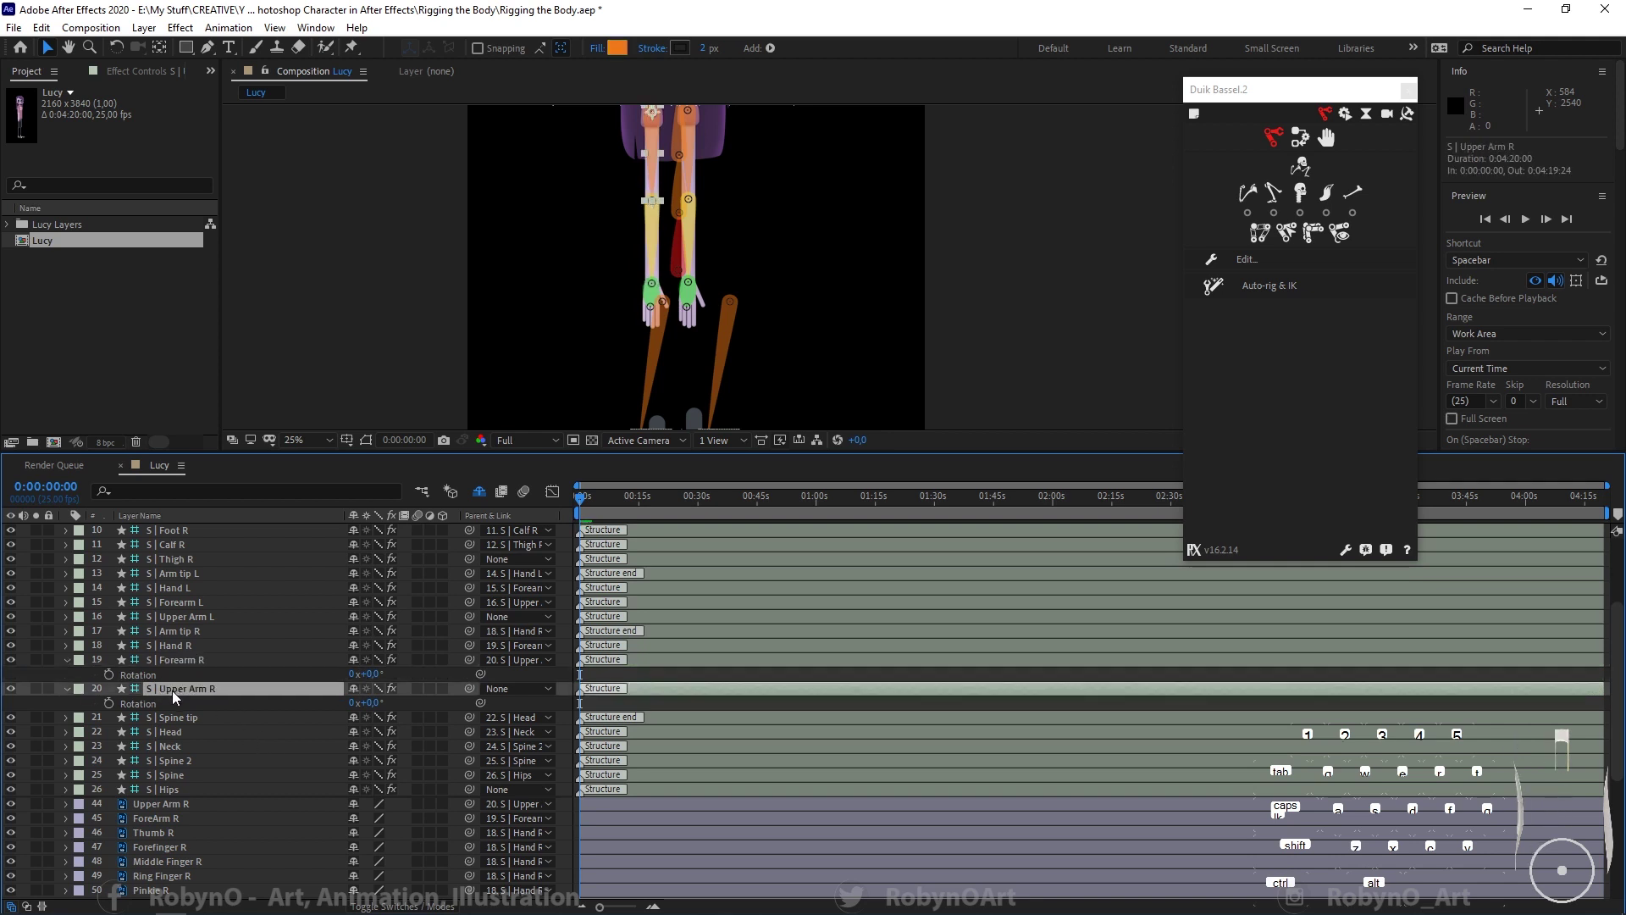
pyautogui.click(174, 659)
pyautogui.click(65, 660)
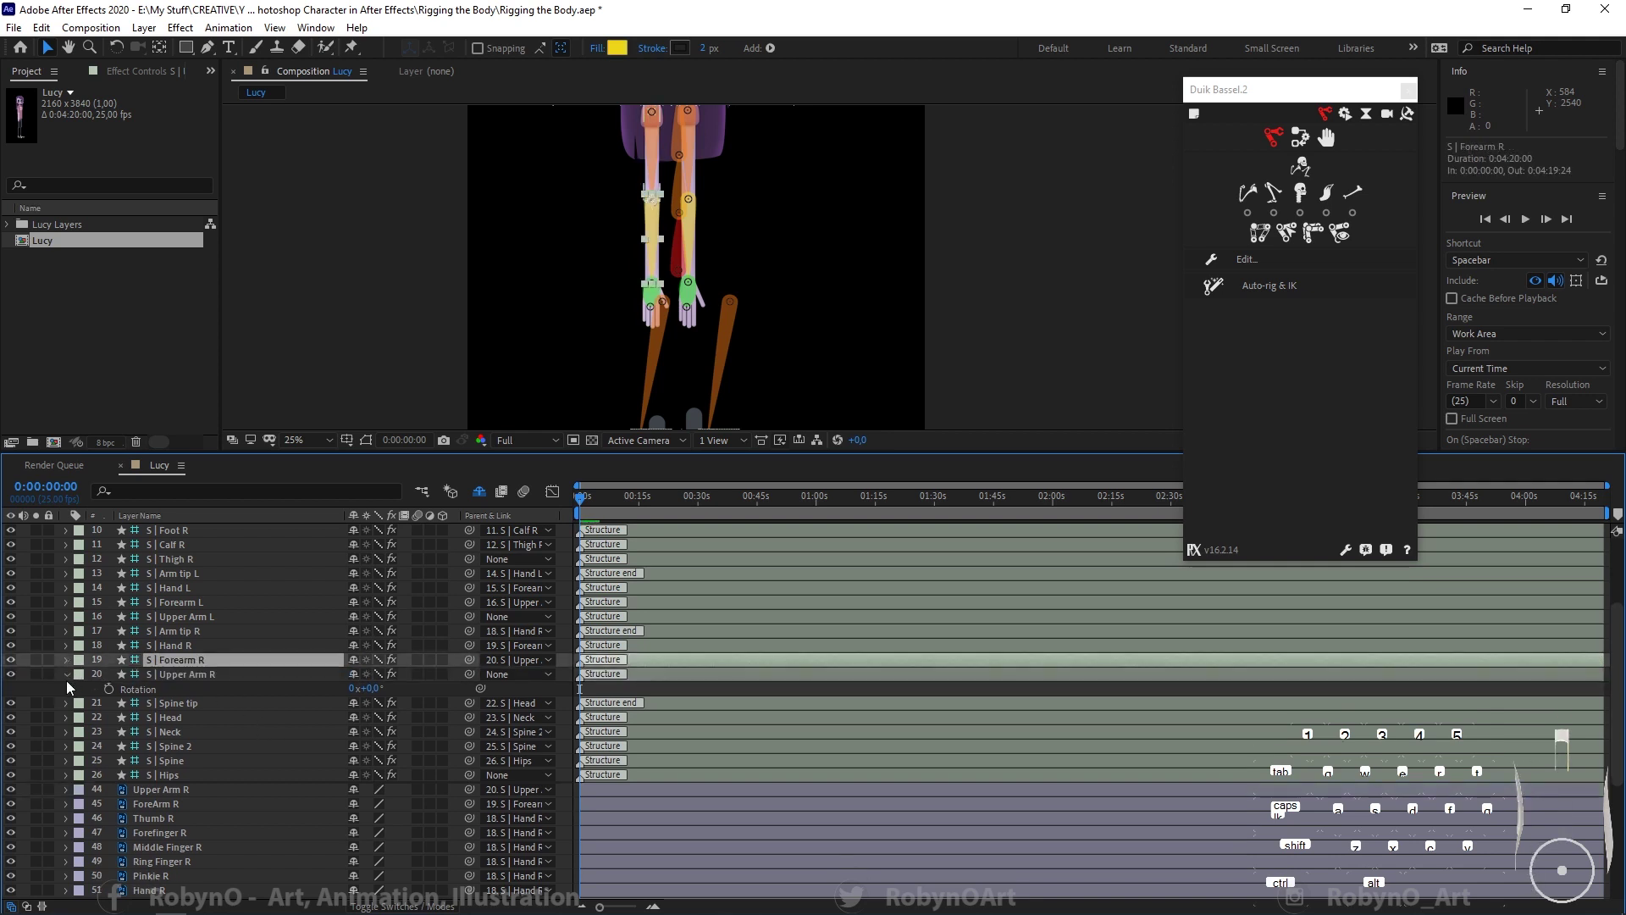
pyautogui.click(66, 674)
pyautogui.scroll(3, 205, 787)
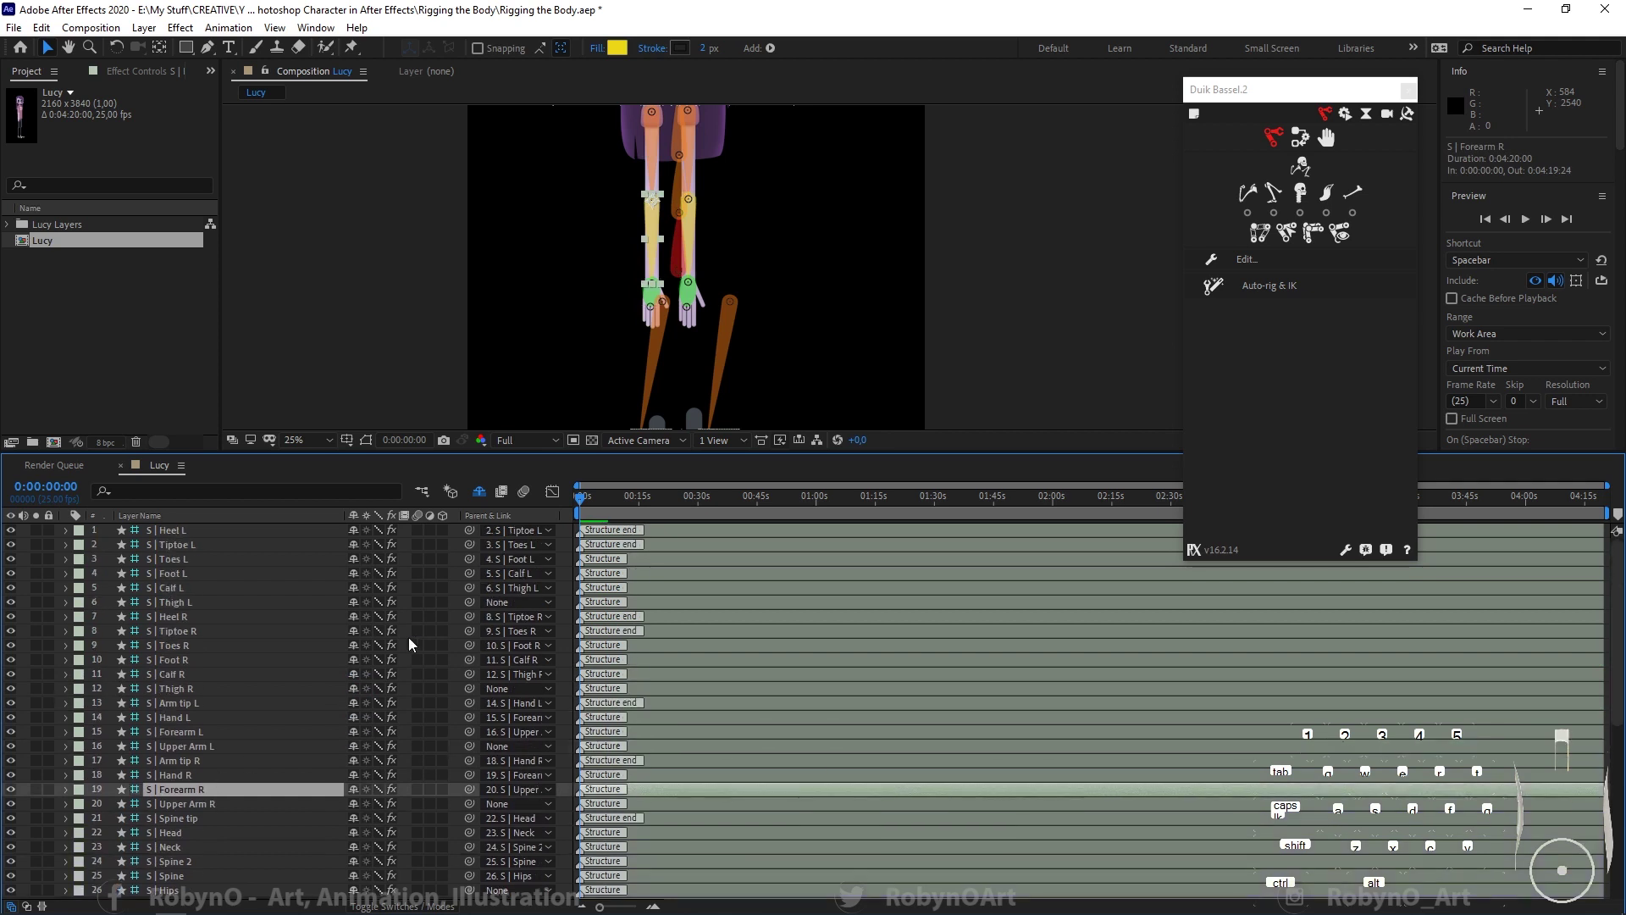
# Step: Save the project and enlarge the composition viewer to show Lucy's head and arms, moving the Duik window clear of the settings
pyautogui.hotkey('ctrl', 's')
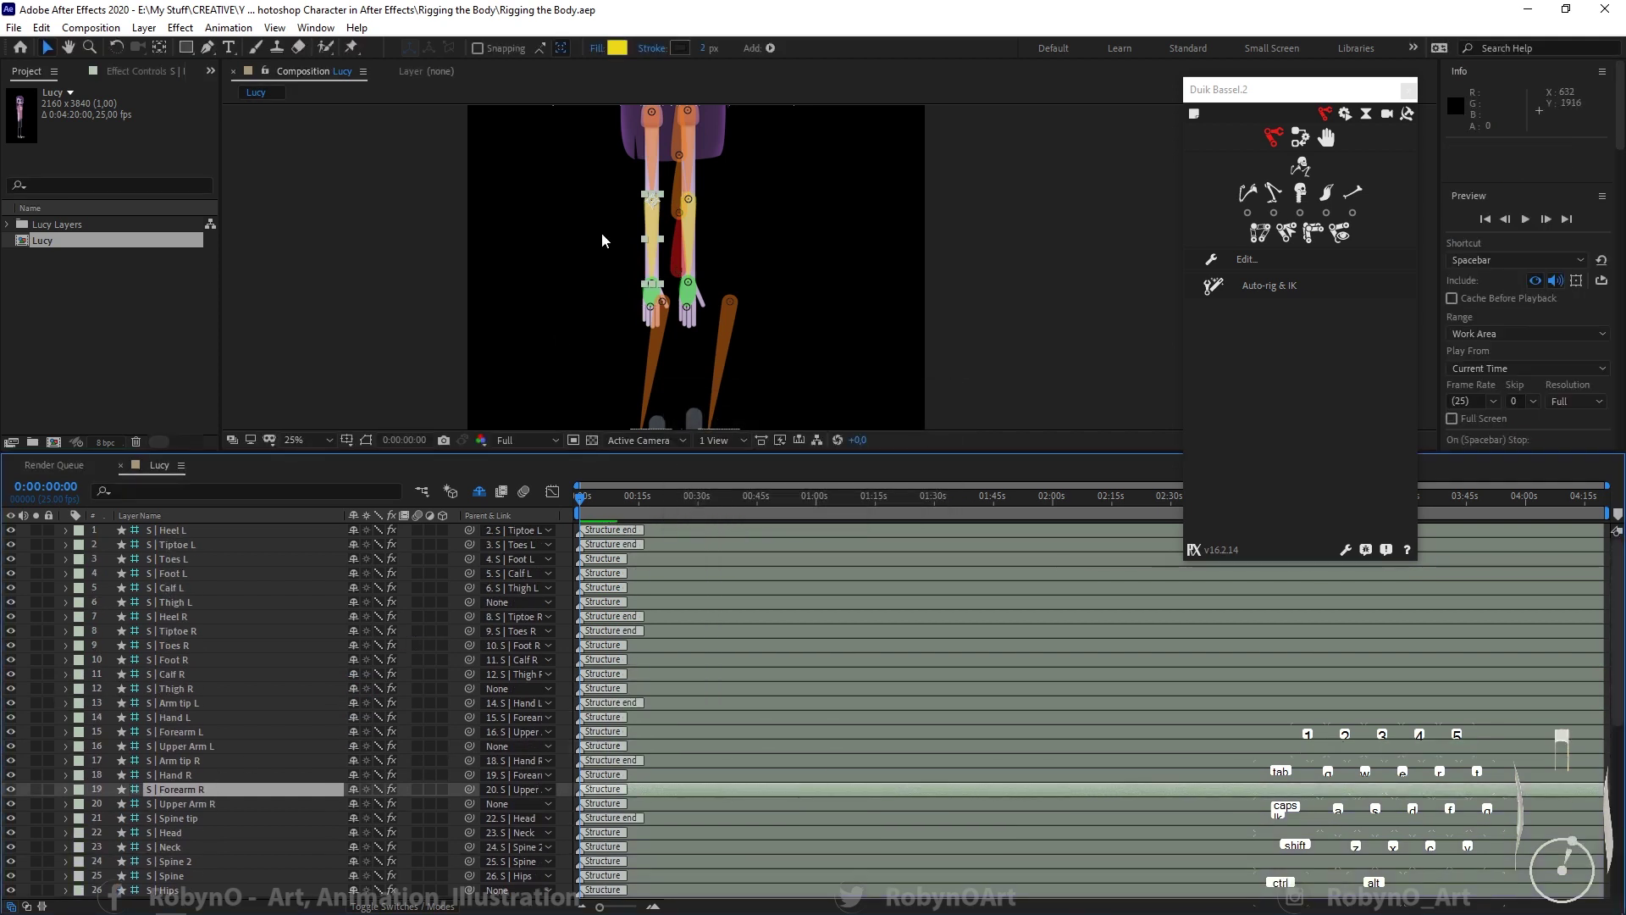
pyautogui.moveTo(879, 215); pyautogui.dragTo(885, 319)
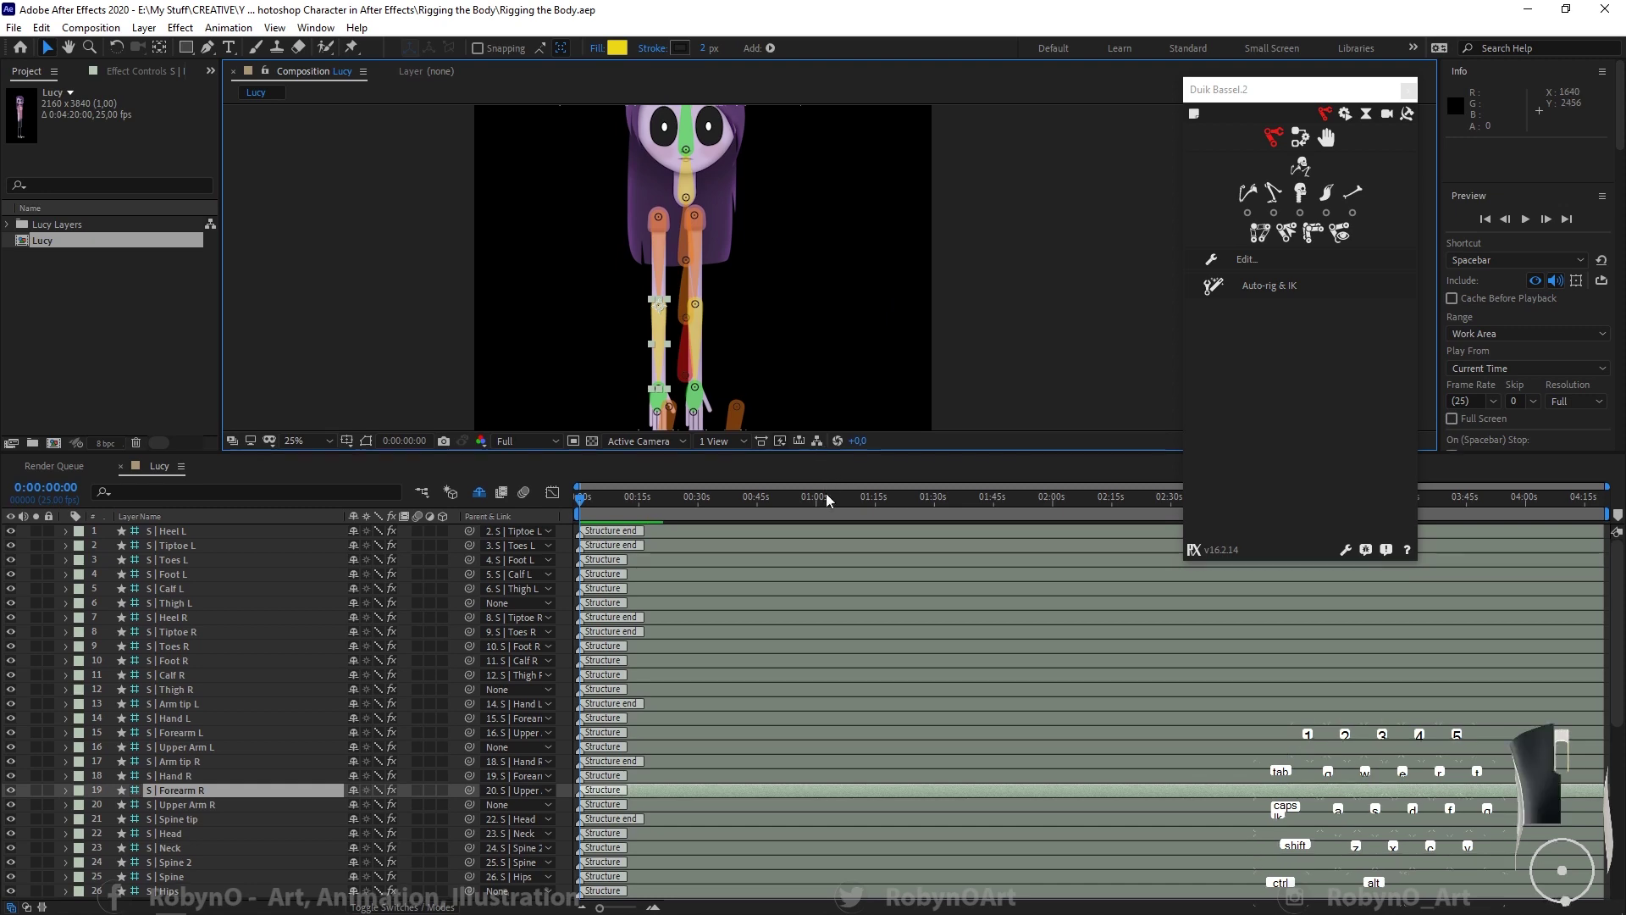
pyautogui.moveTo(830, 455); pyautogui.dragTo(839, 551)
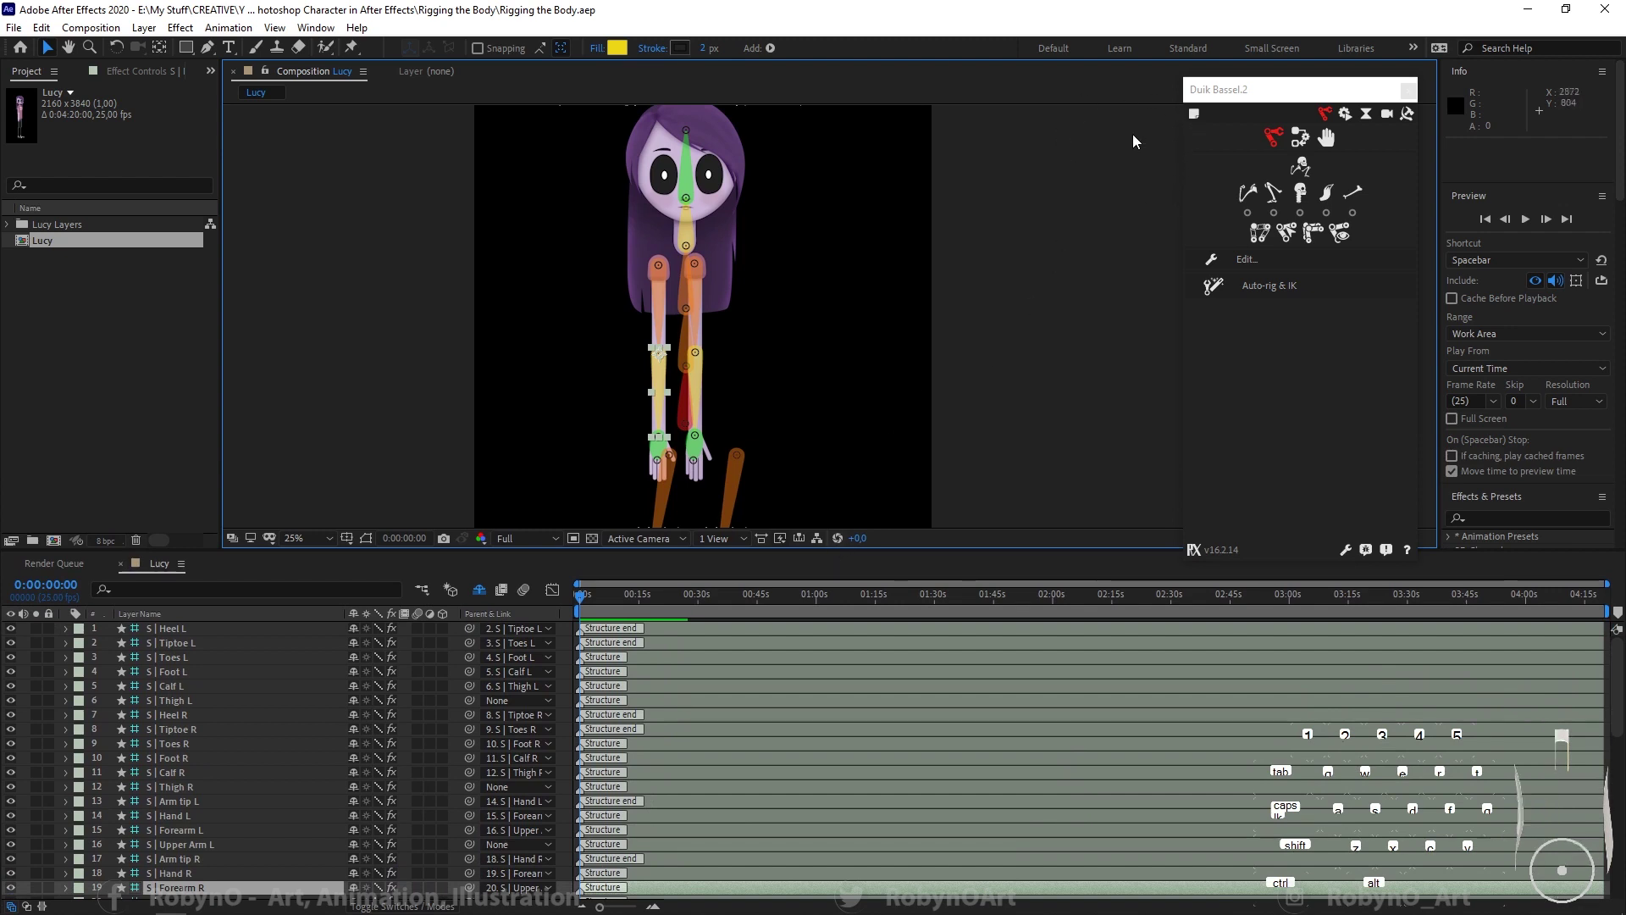
pyautogui.moveTo(1249, 95); pyautogui.dragTo(1184, 139)
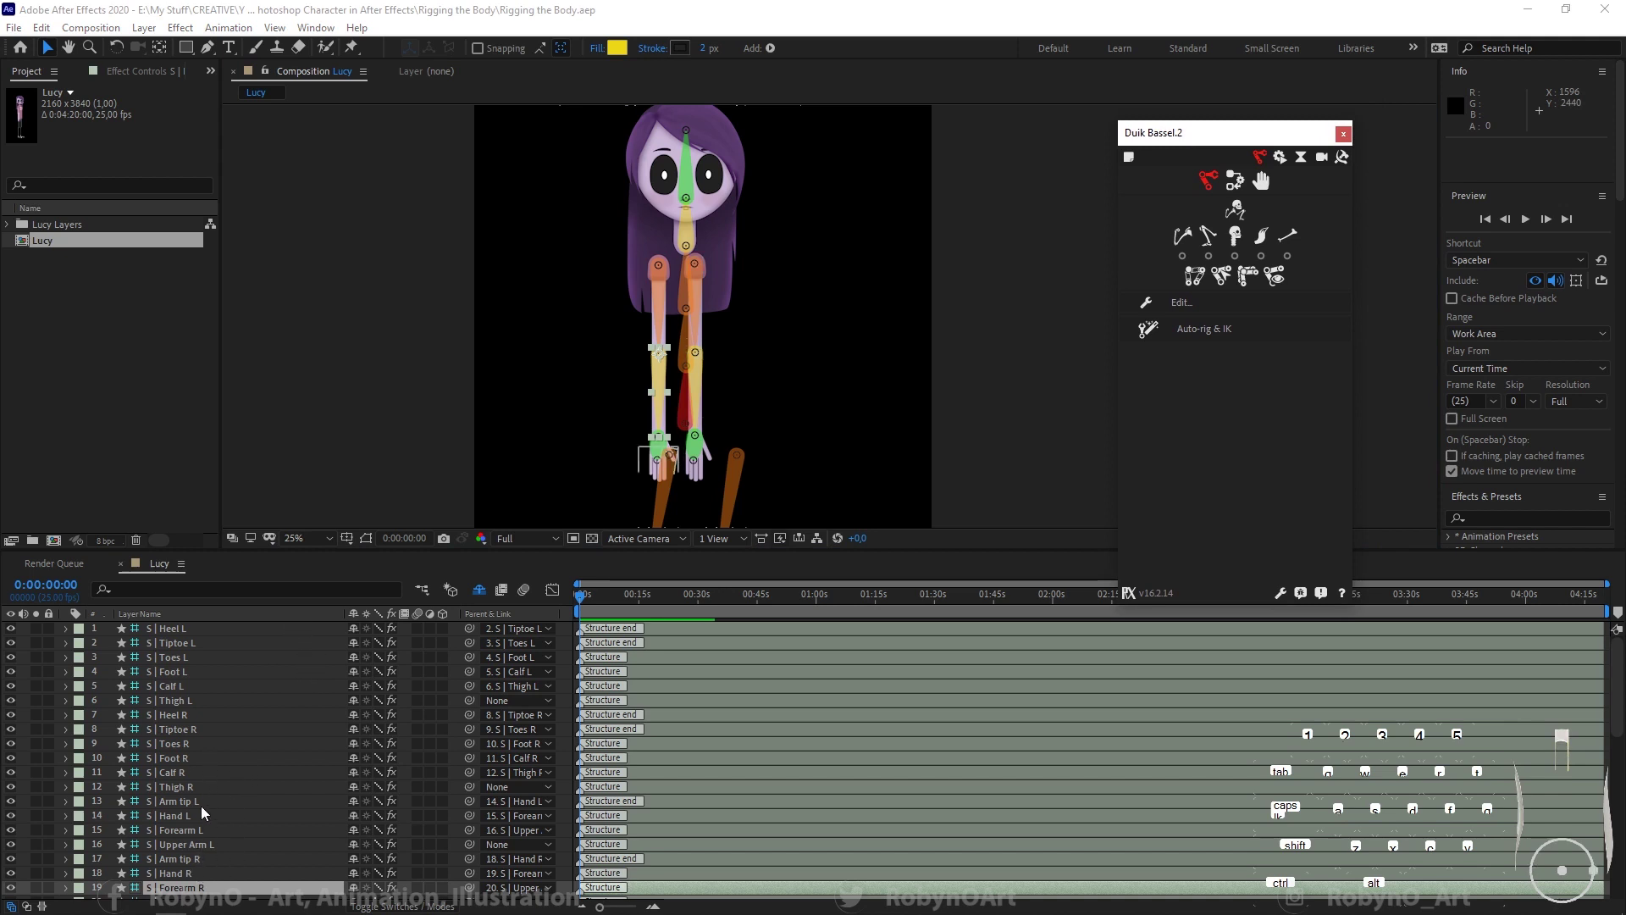
# Step: Apply Auto-rig & IK to the right arm structures: Arm tip R, Hand R, Forearm R and Upper Arm R
pyautogui.scroll(-1, 196, 820)
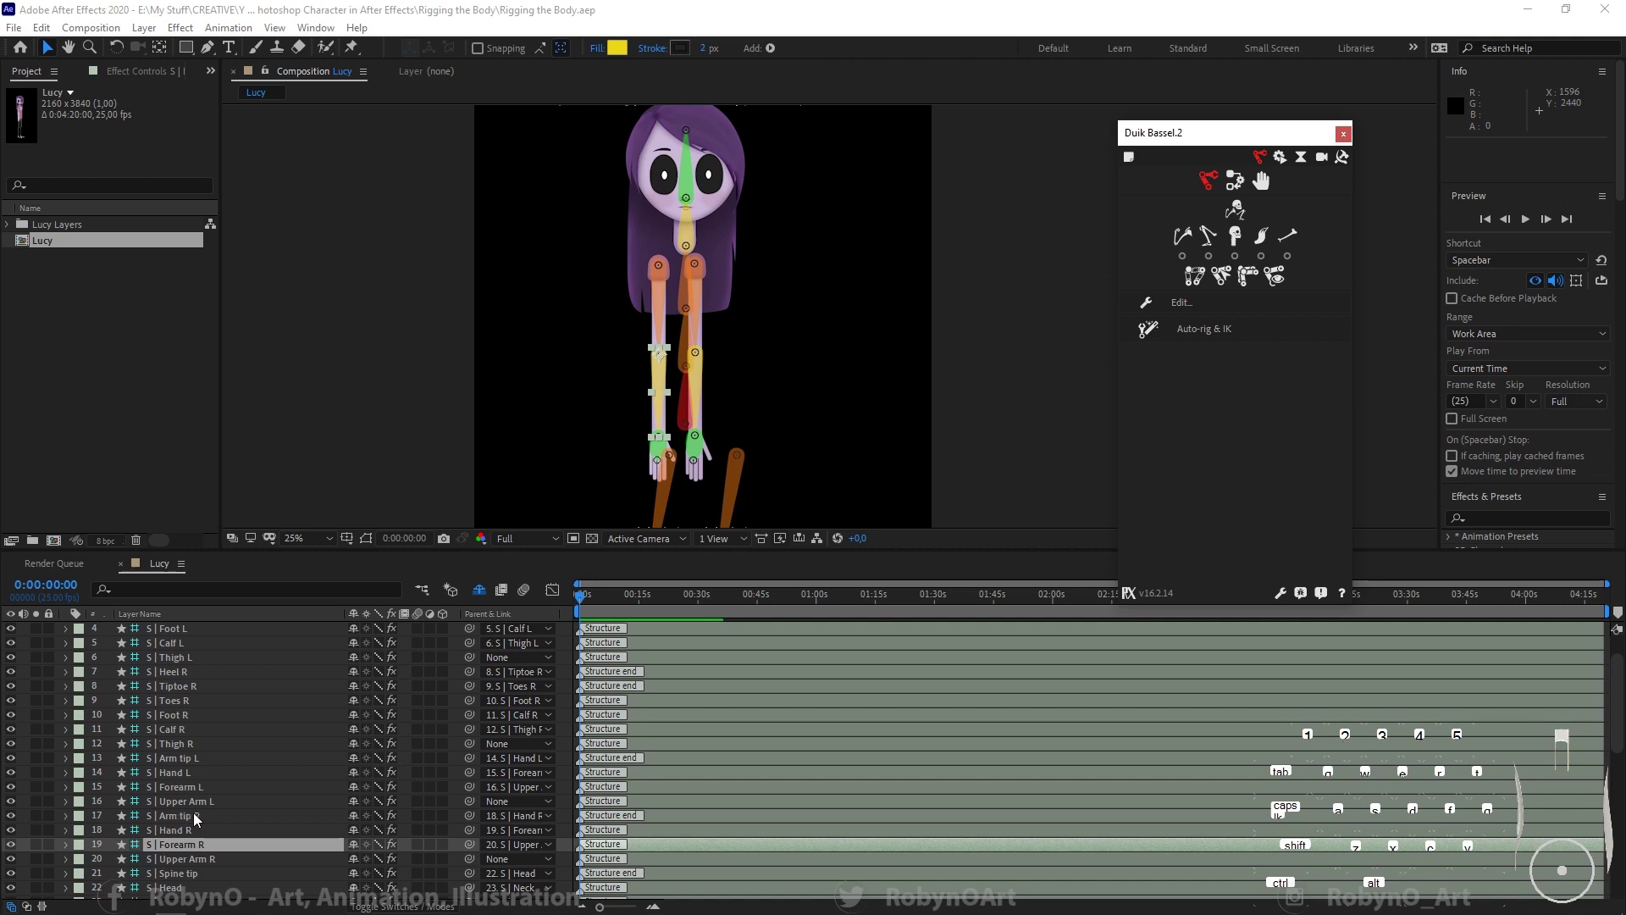
pyautogui.click(200, 815)
pyautogui.keyDown('shift'); pyautogui.click(192, 830); pyautogui.keyUp('shift')
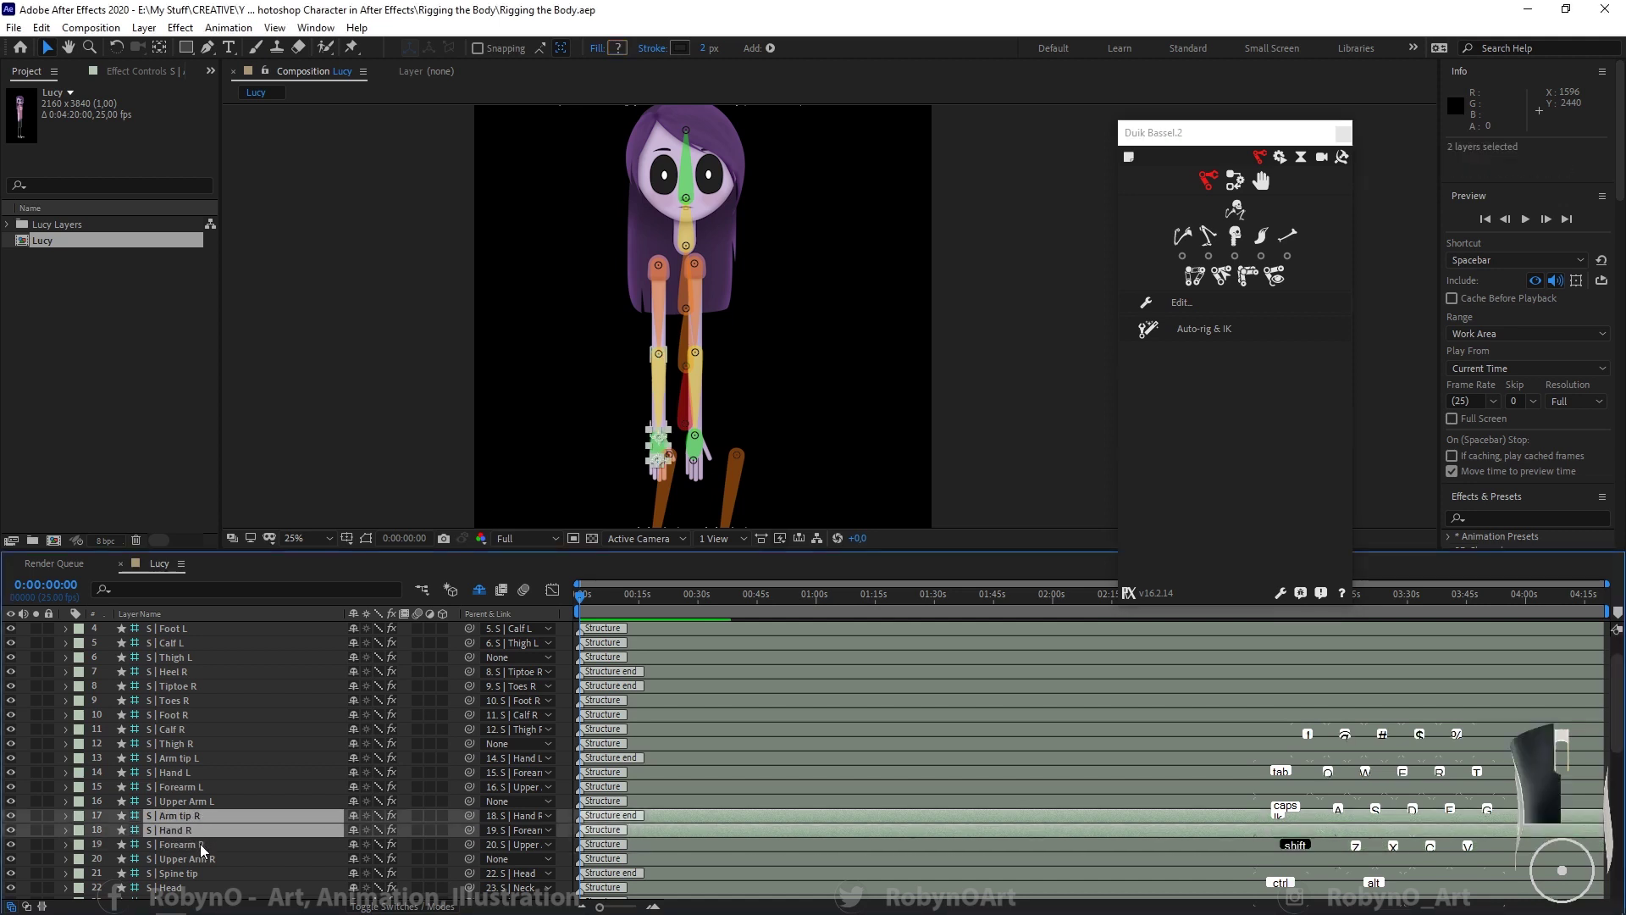
pyautogui.keyDown('shift'); pyautogui.click(202, 847); pyautogui.keyUp('shift')
pyautogui.keyDown('shift'); pyautogui.click(209, 861); pyautogui.keyUp('shift')
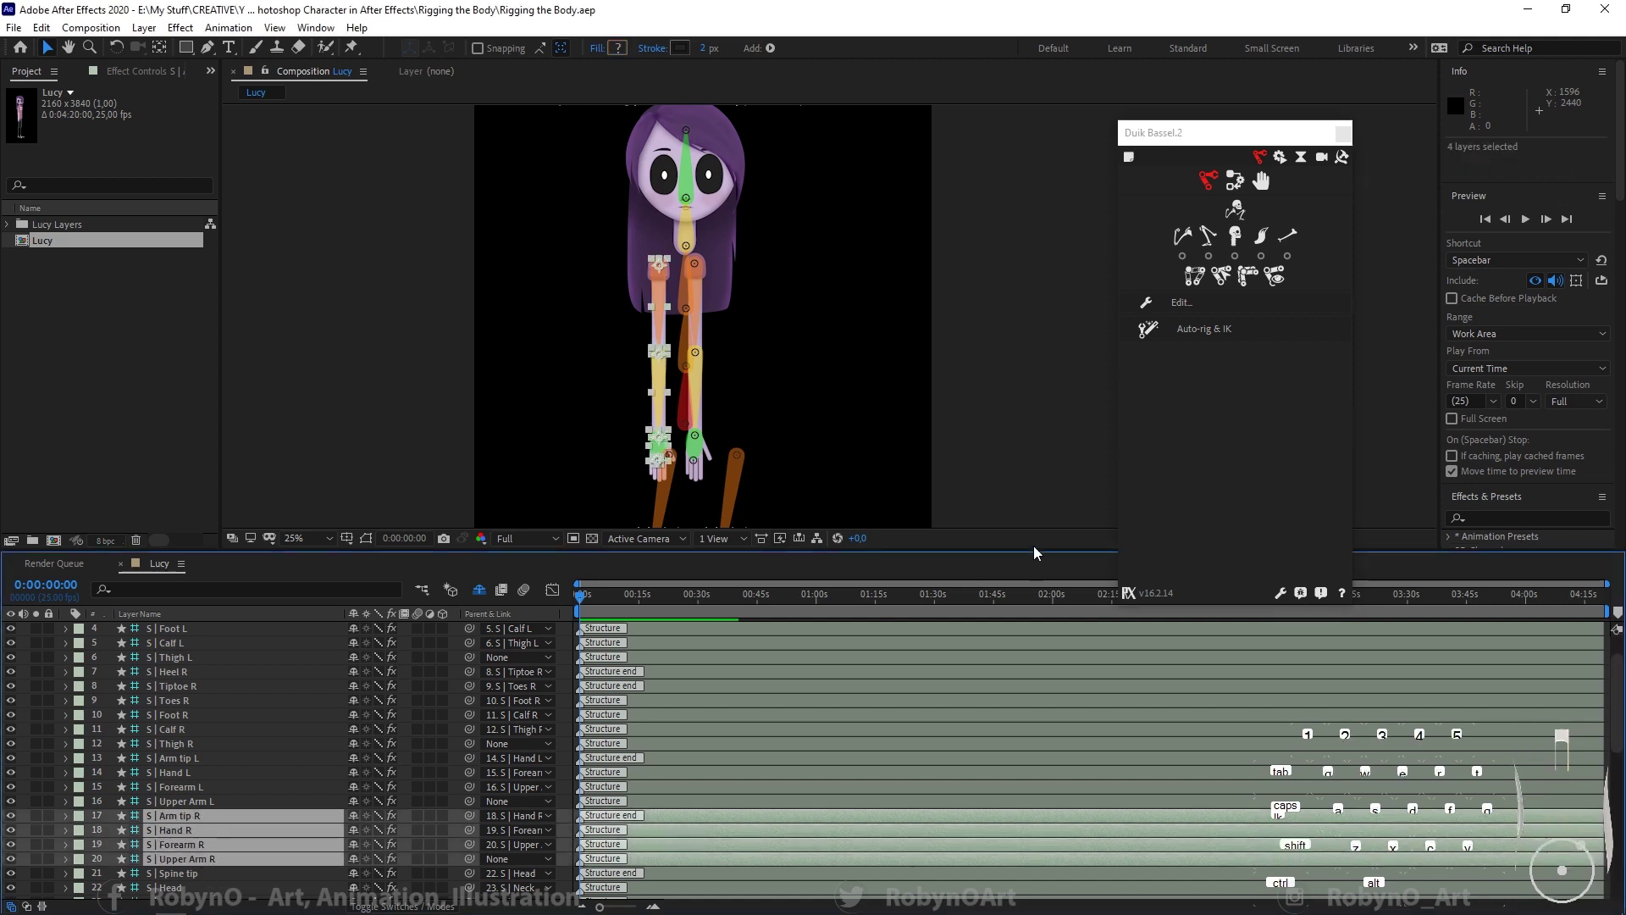
pyautogui.click(1209, 330)
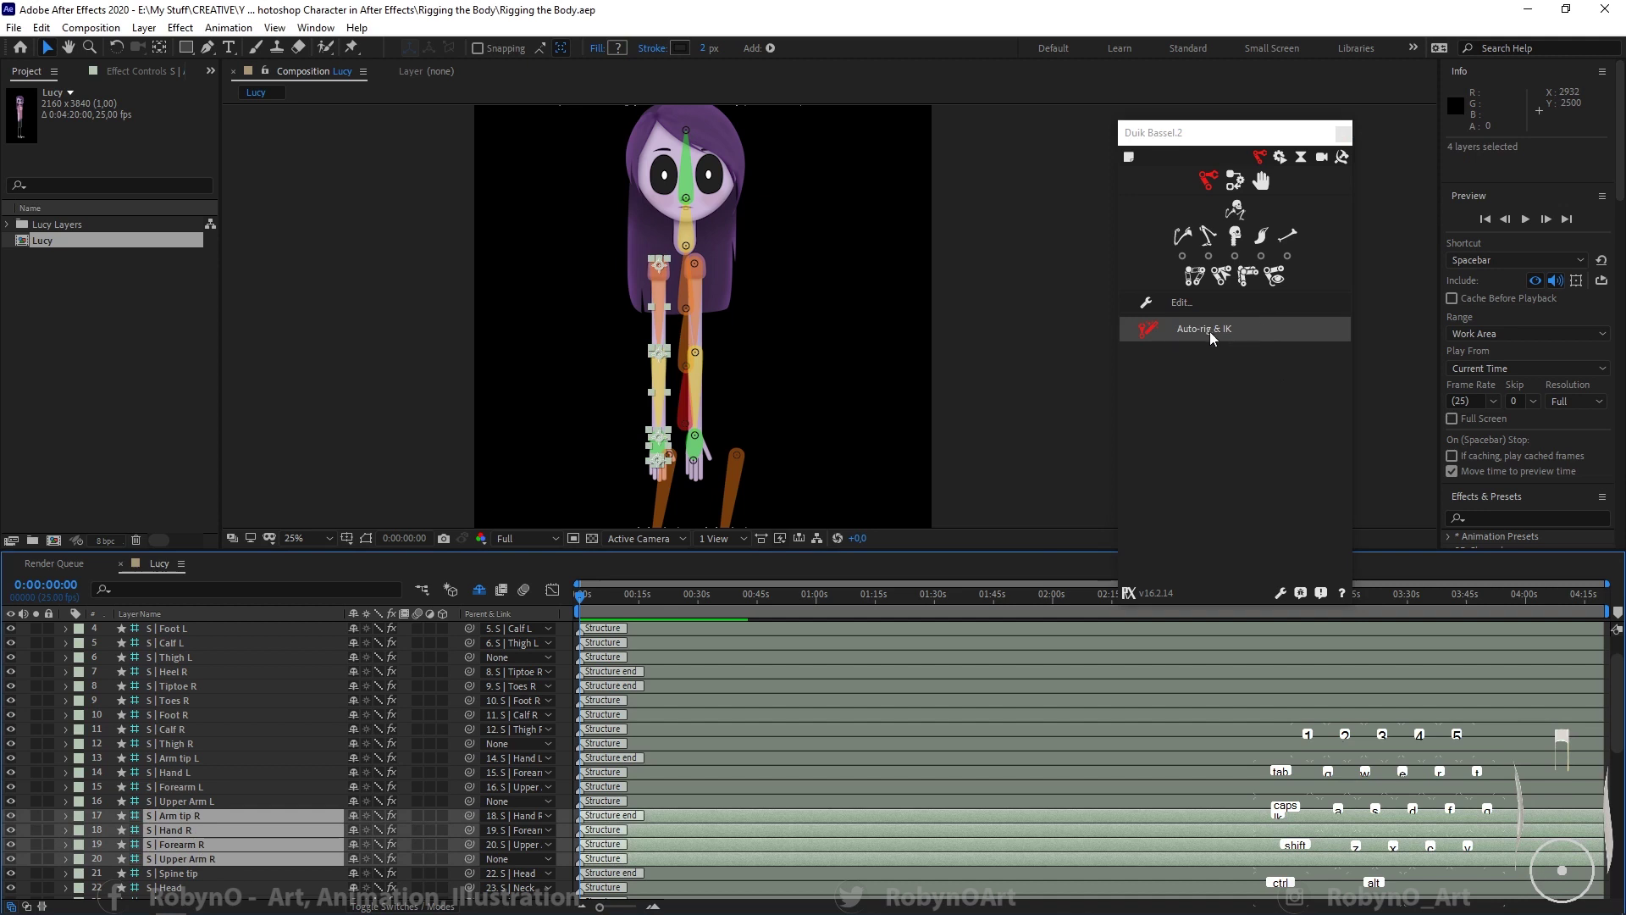
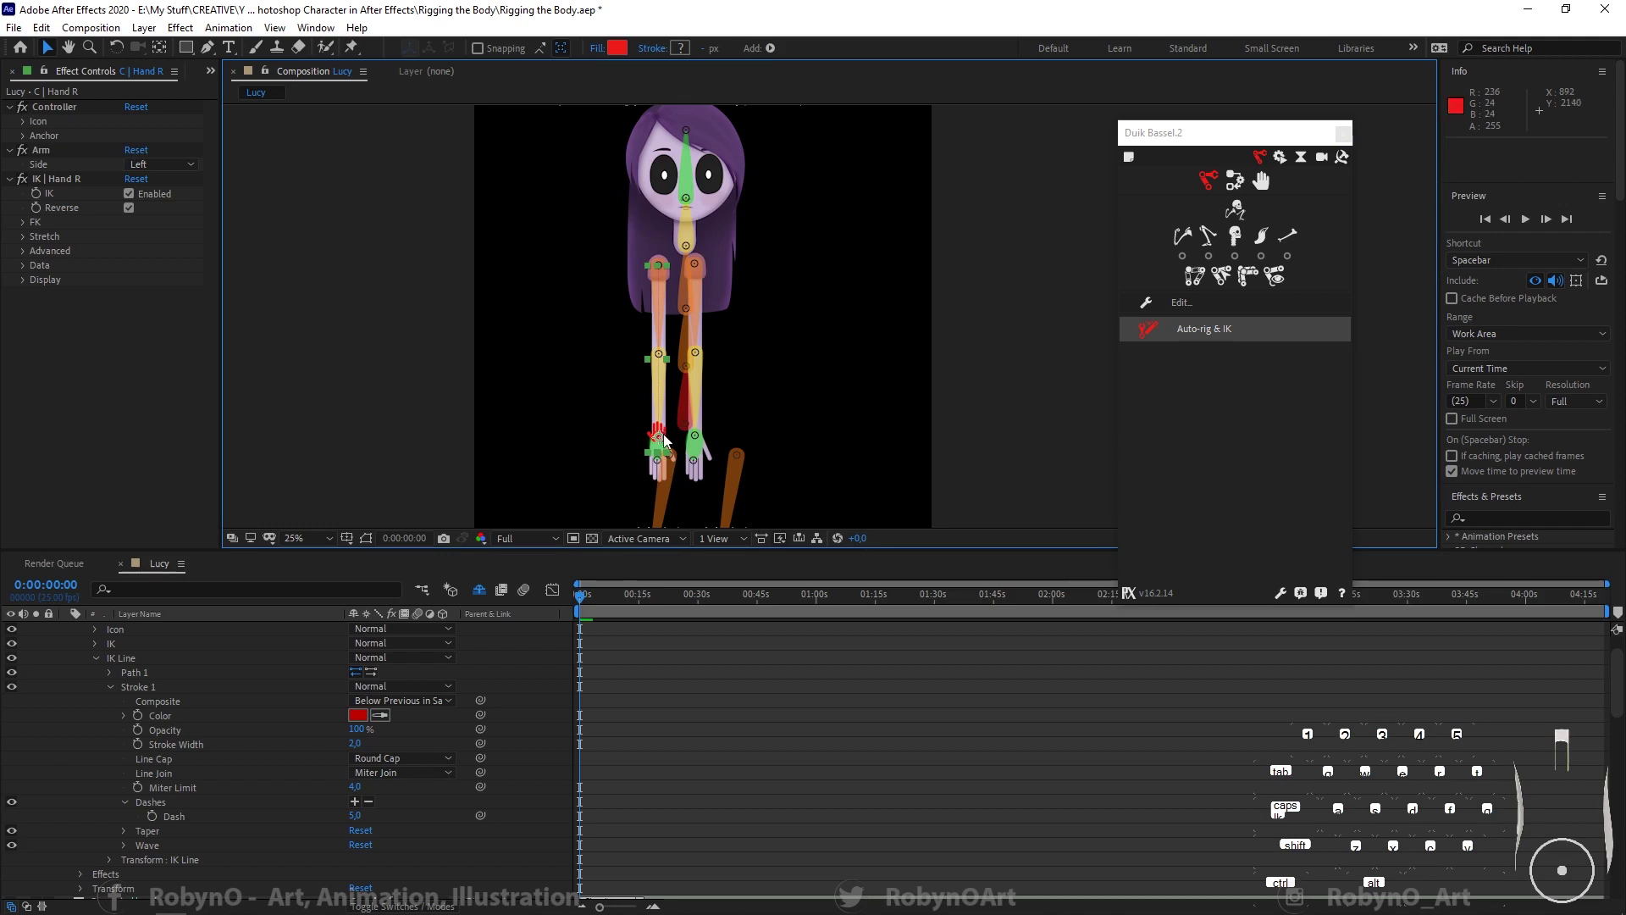
# Step: Test the right arm's bend by moving the C | Hand R controller up and outward, and undo the move
pyautogui.click(381, 388)
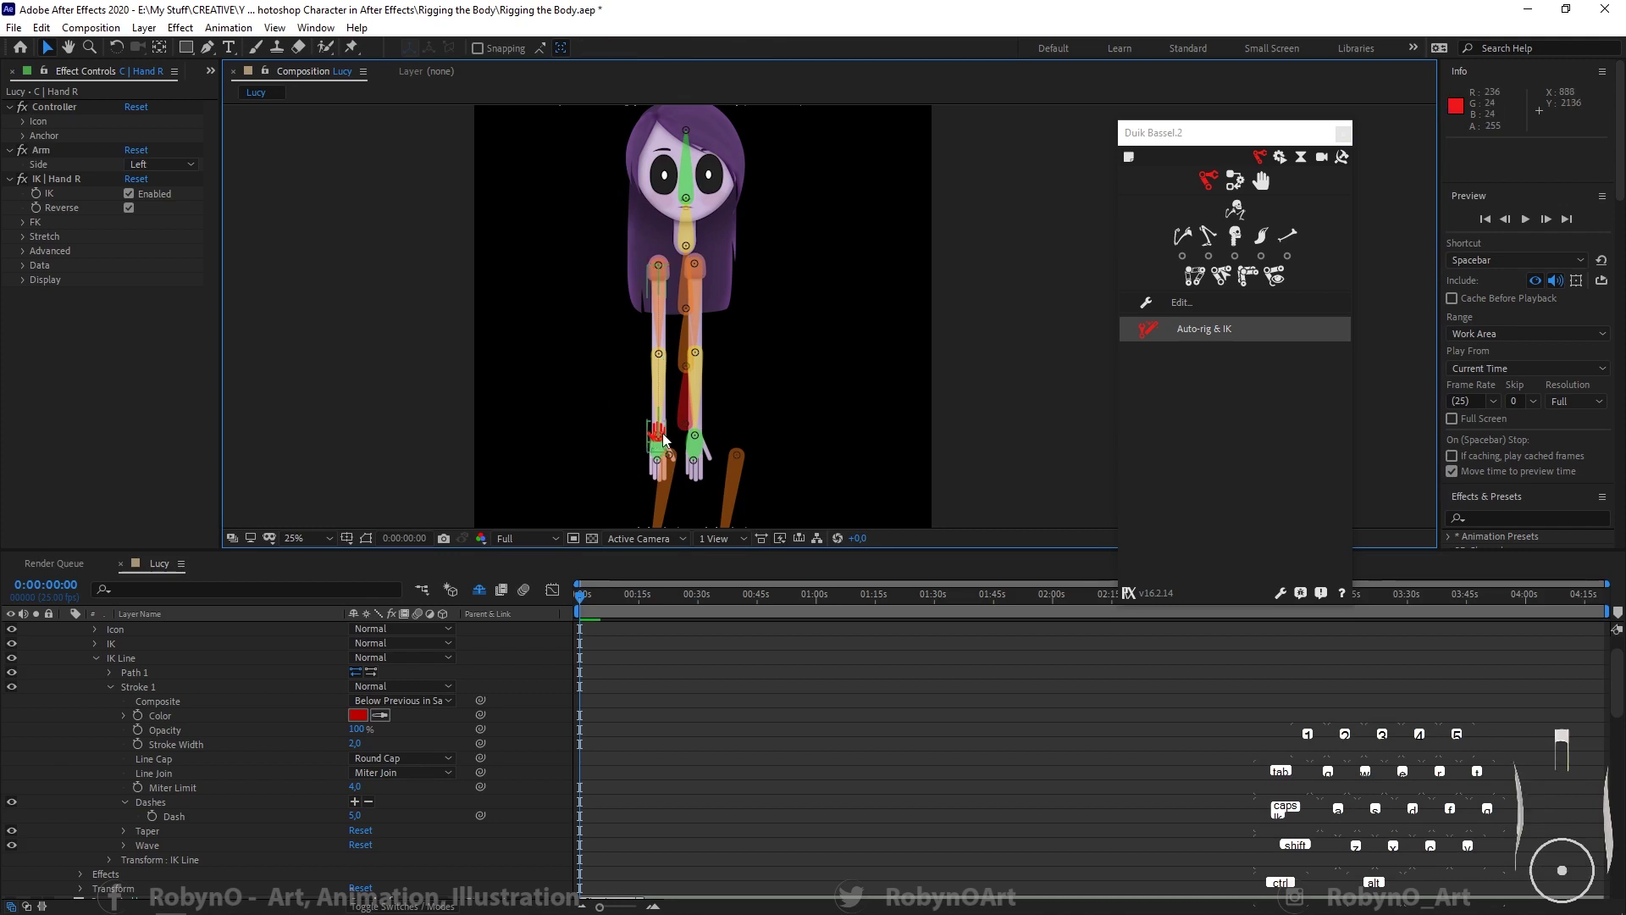
pyautogui.moveTo(660, 428)
pyautogui.mouseDown()
pyautogui.moveTo(631, 361)
pyautogui.moveTo(612, 368)
pyautogui.mouseUp()
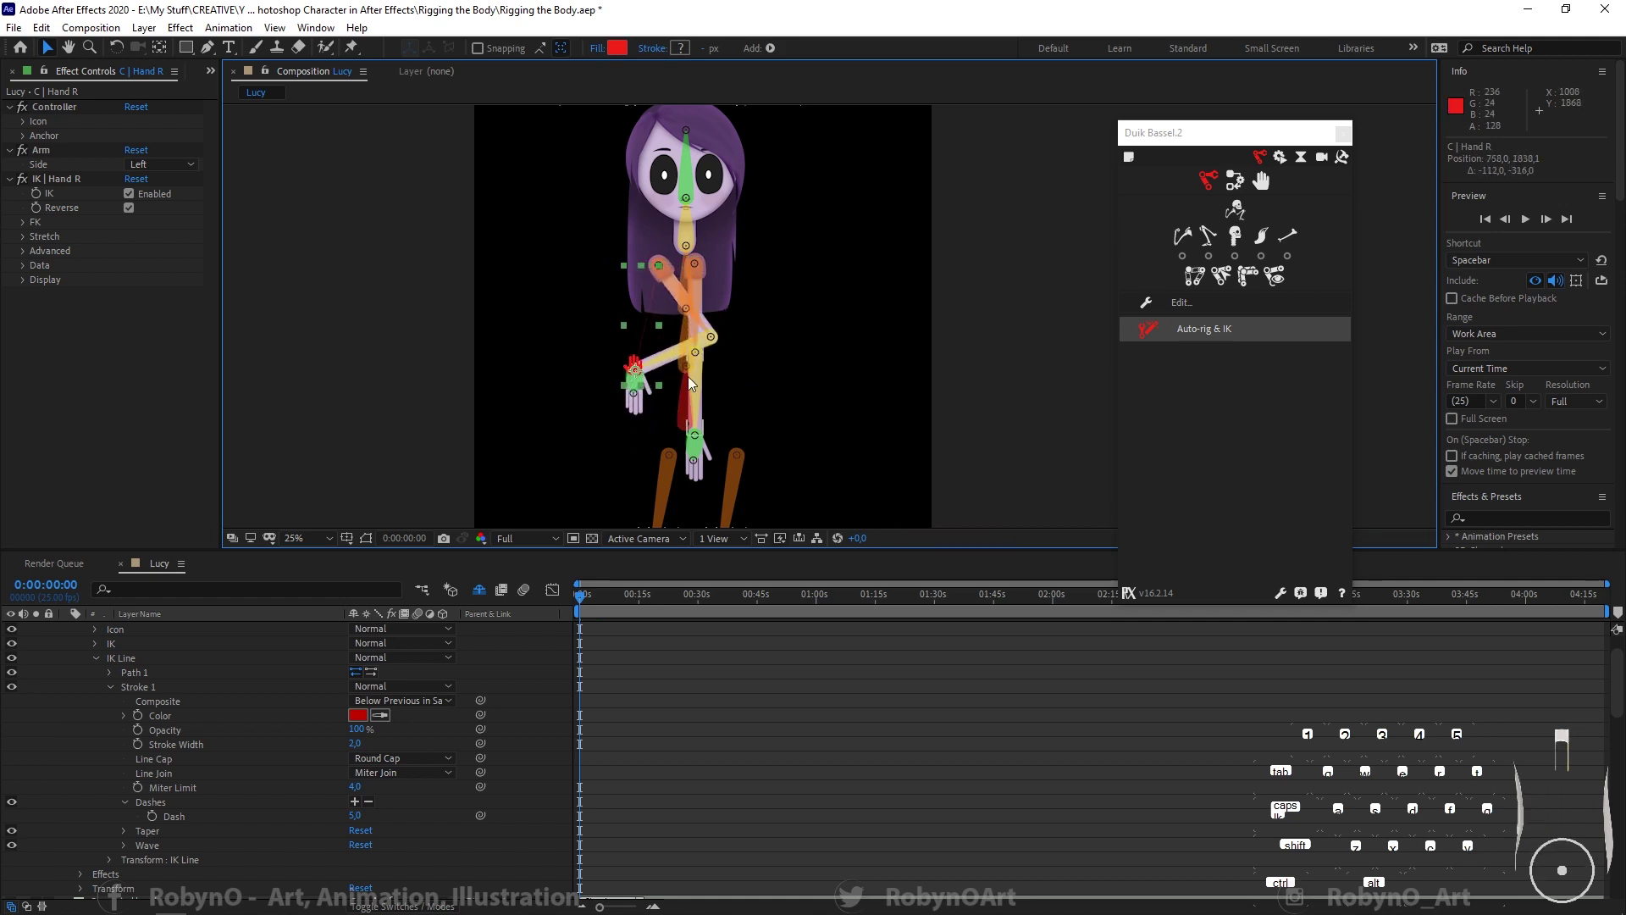
pyautogui.hotkey('ctrl', 'z')
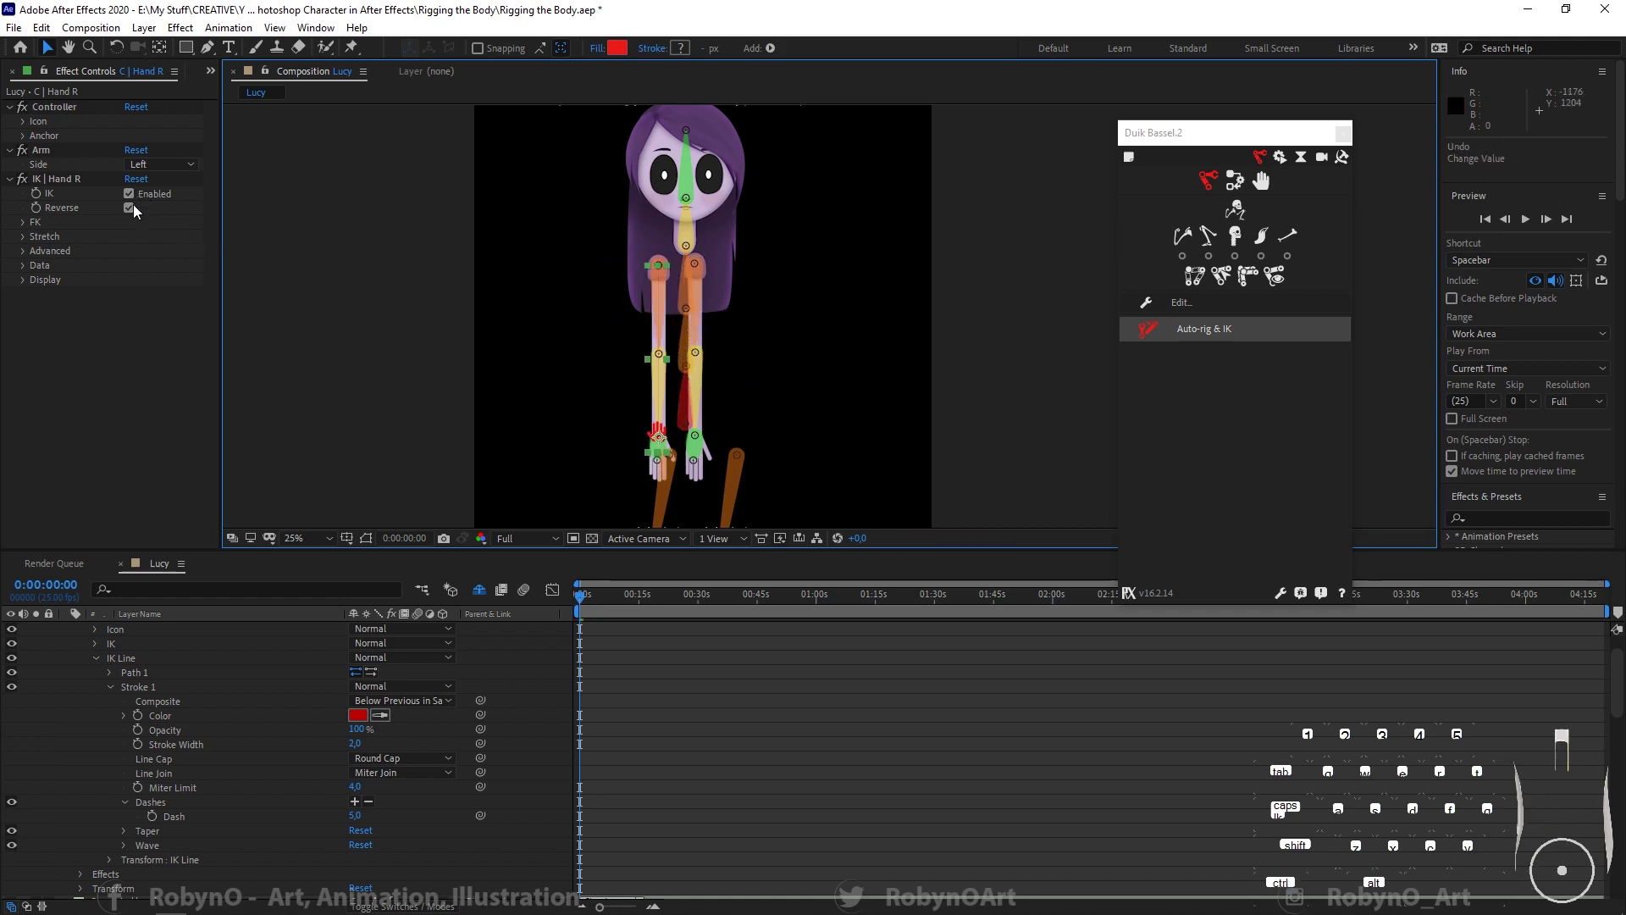
# Step: Turn off Reverse in the IK | Hand R effect, test the arm's bend with the controller, and undo the test move
pyautogui.click(129, 208)
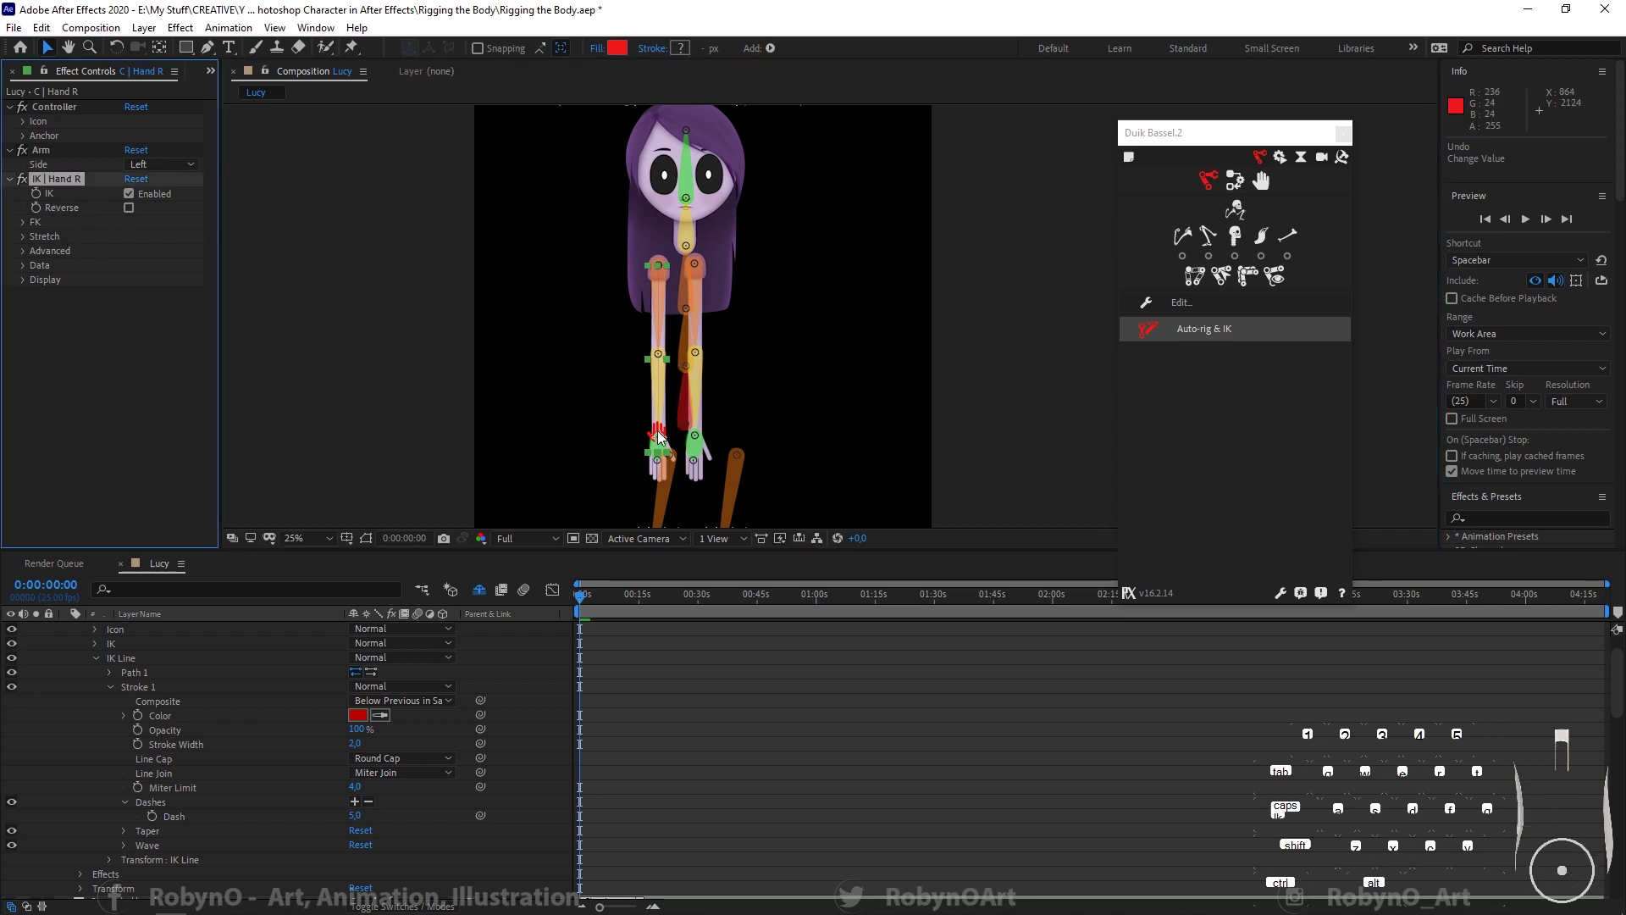
pyautogui.moveTo(666, 412); pyautogui.dragTo(733, 351)
pyautogui.hotkey('ctrl', 'z')
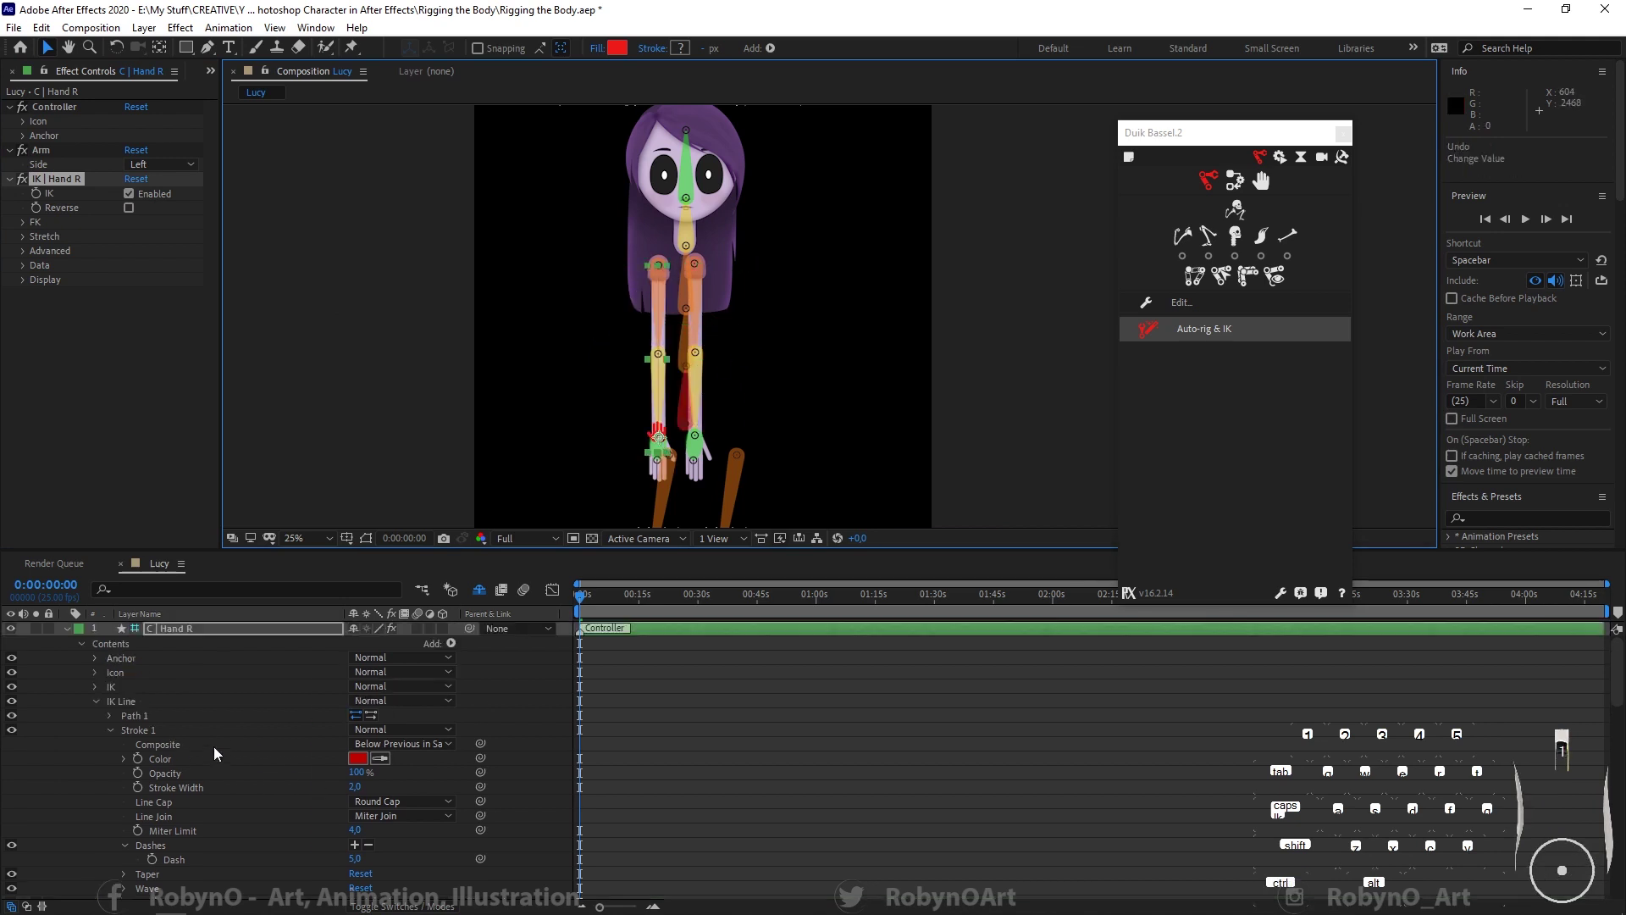
# Step: Collapse the properties of the C | Hand R controller layer
pyautogui.click(66, 628)
pyautogui.hotkey('ctrl', 'a')
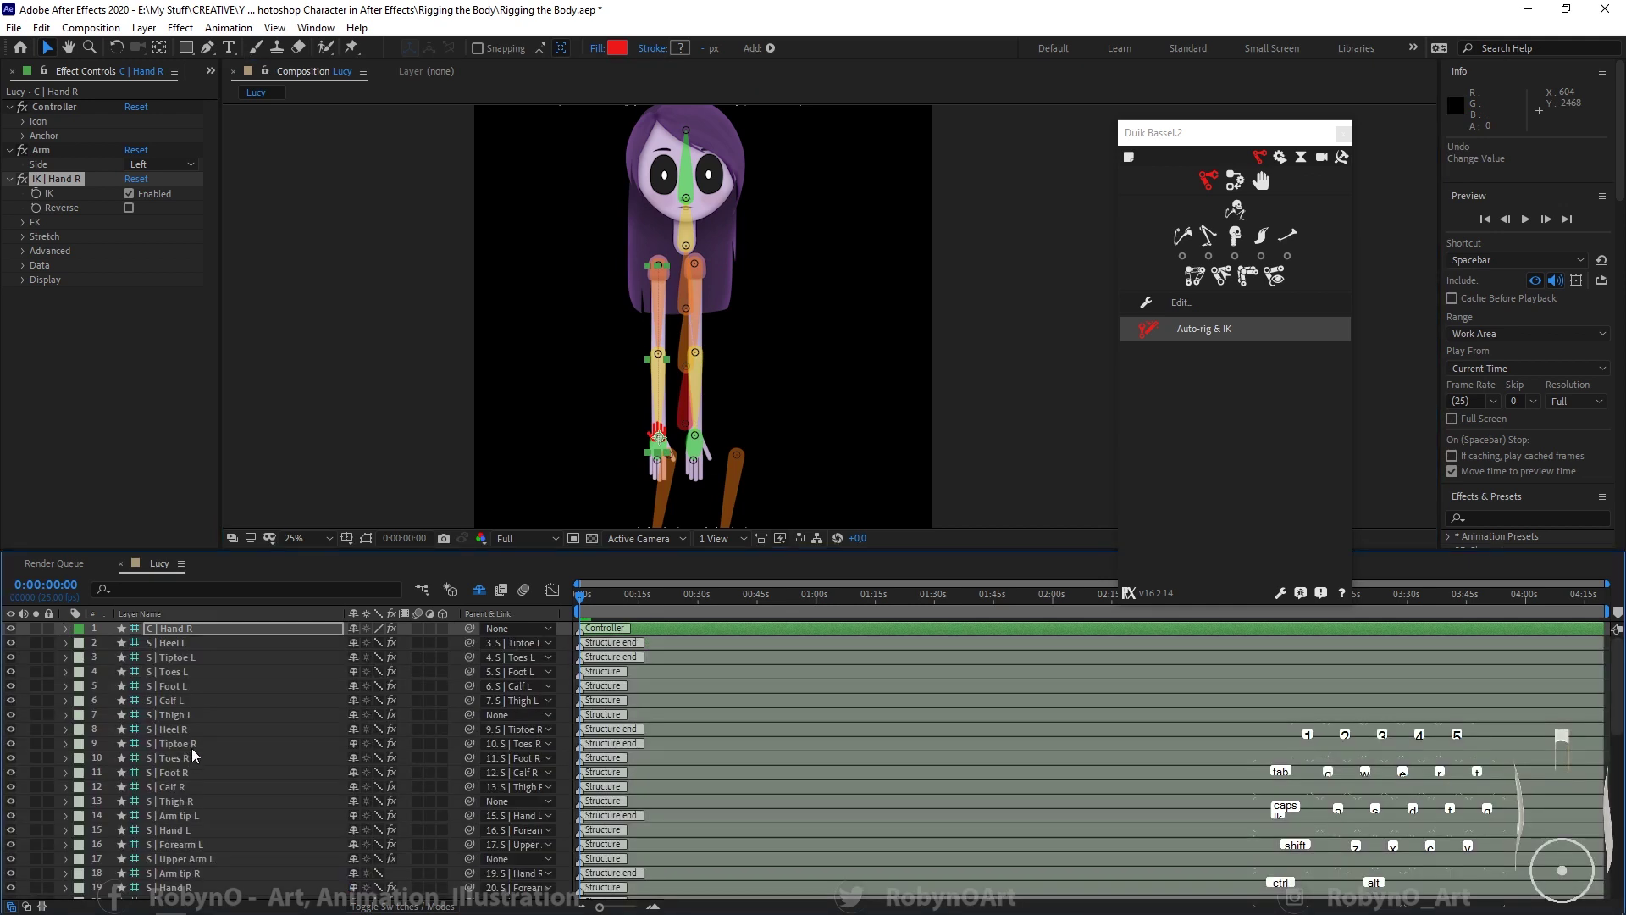
# Step: Review Duik's interface modes in its settings, cycling through options such as Rookie and God, and return to the Rigging tools
pyautogui.moveTo(1214, 132); pyautogui.dragTo(1111, 122)
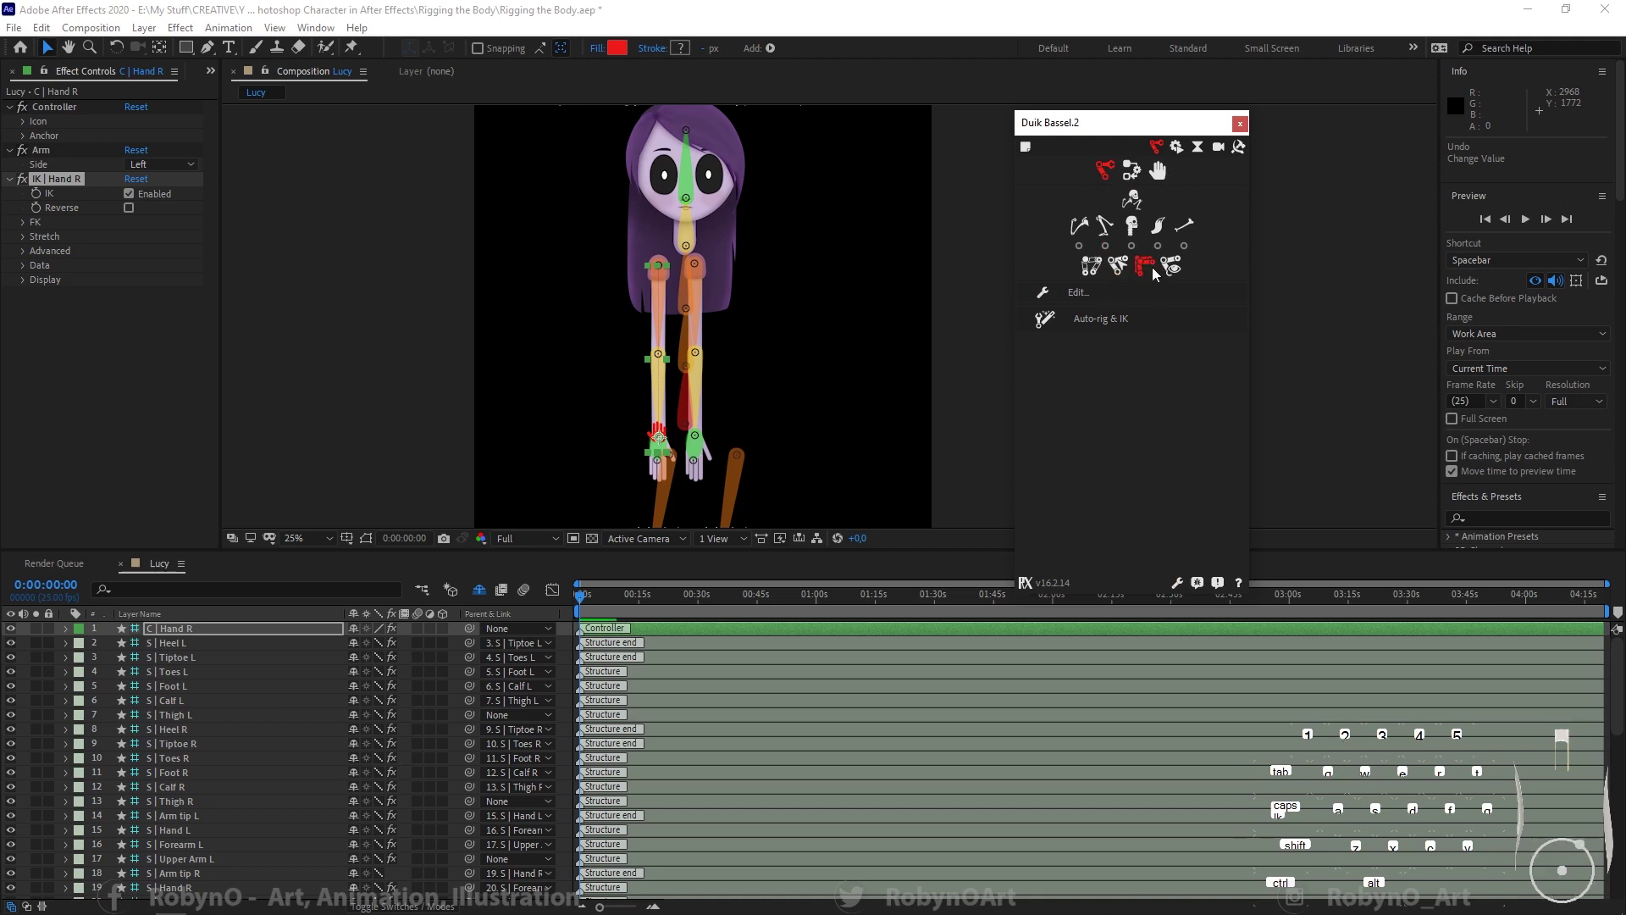
pyautogui.click(1176, 586)
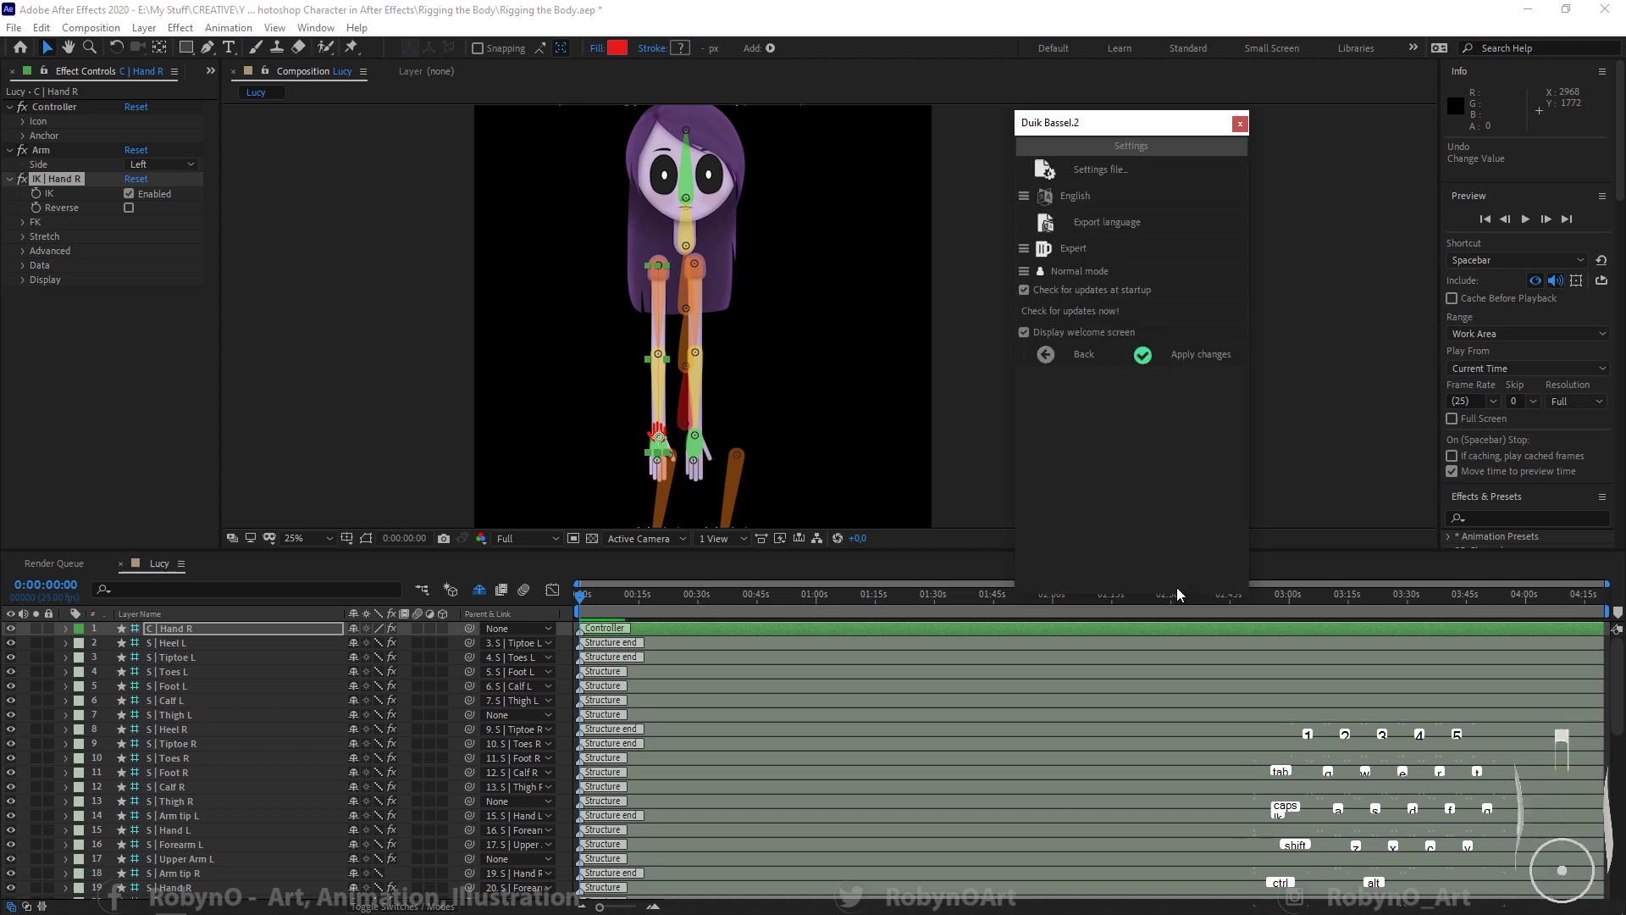
pyautogui.click(1079, 249)
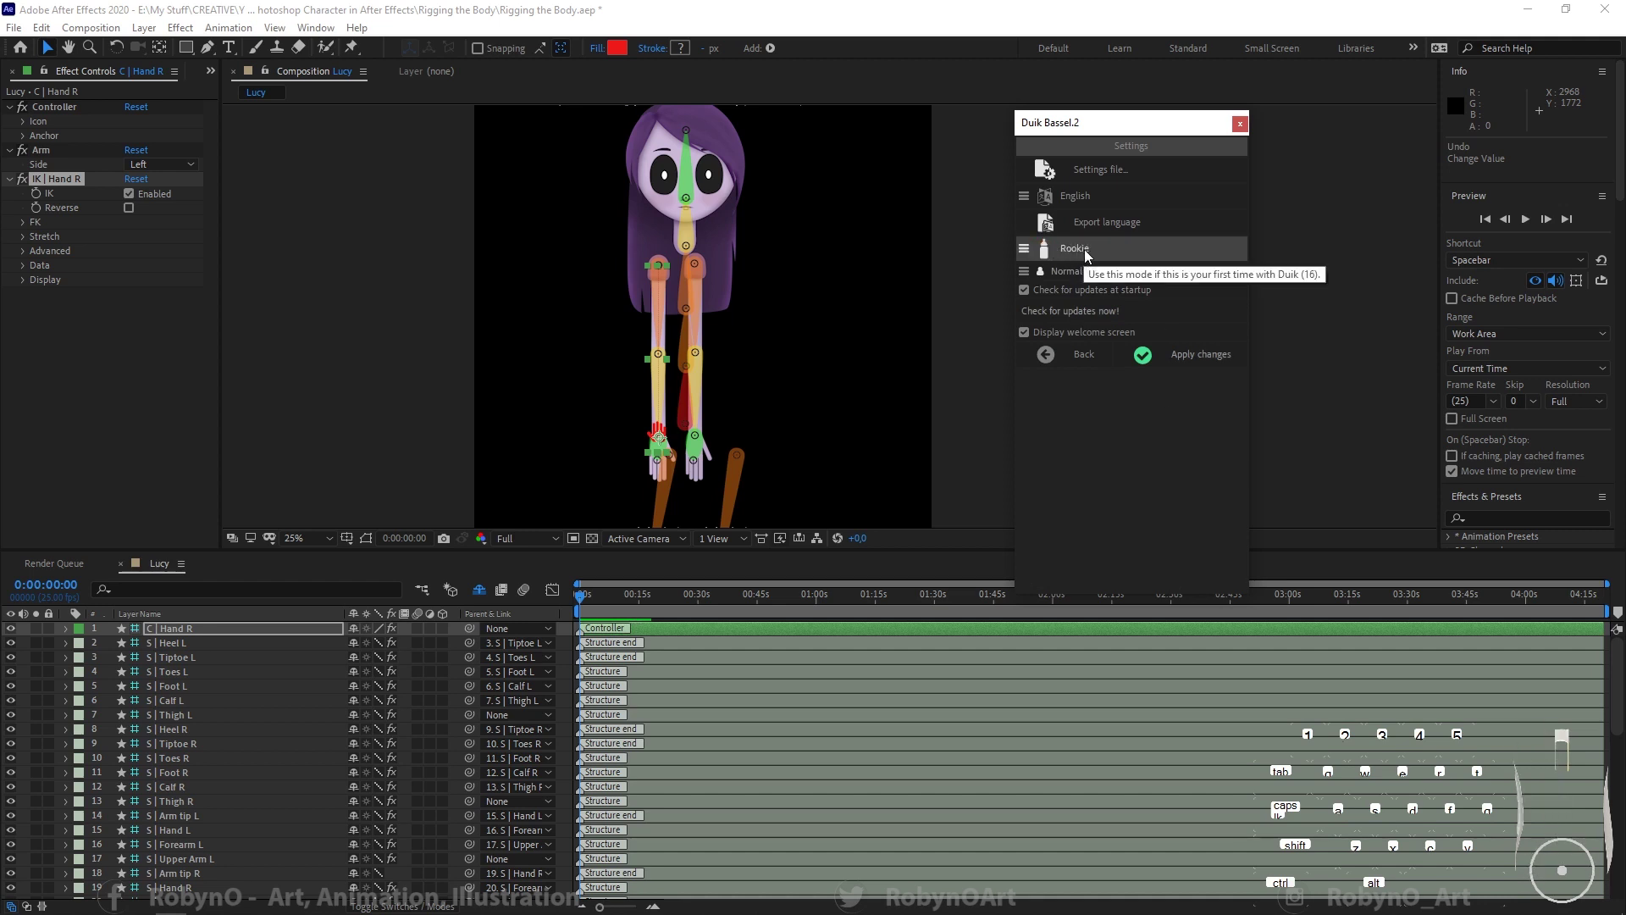
pyautogui.click(1084, 250)
pyautogui.click(1085, 250)
pyautogui.click(1084, 250)
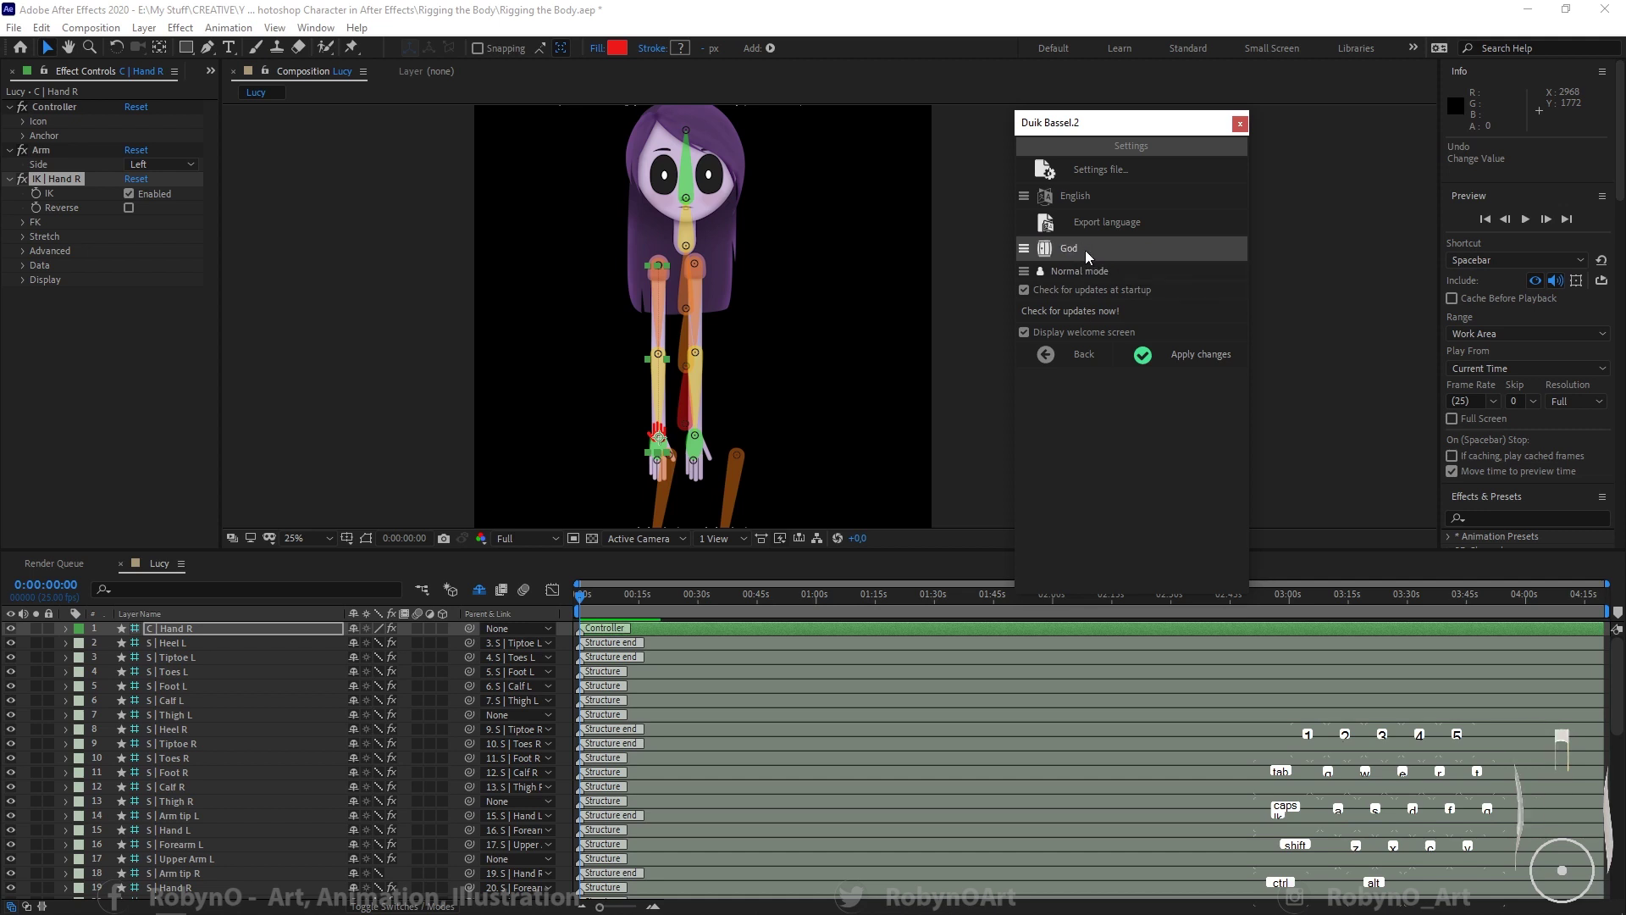
pyautogui.click(1067, 252)
pyautogui.click(1083, 247)
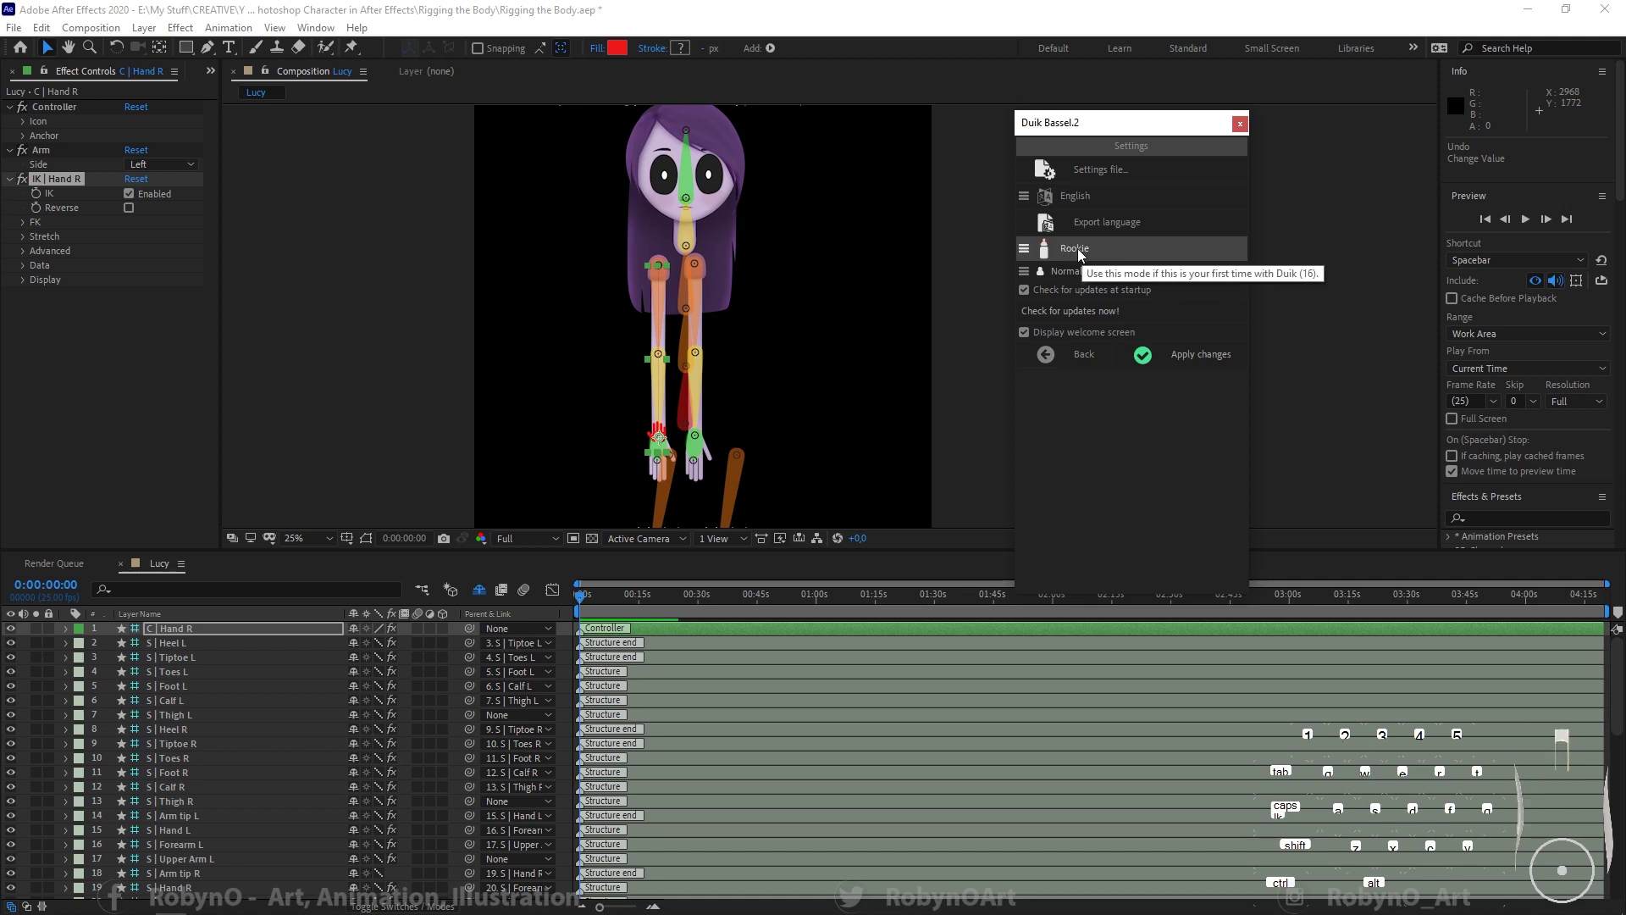
pyautogui.click(1077, 247)
pyautogui.click(1079, 248)
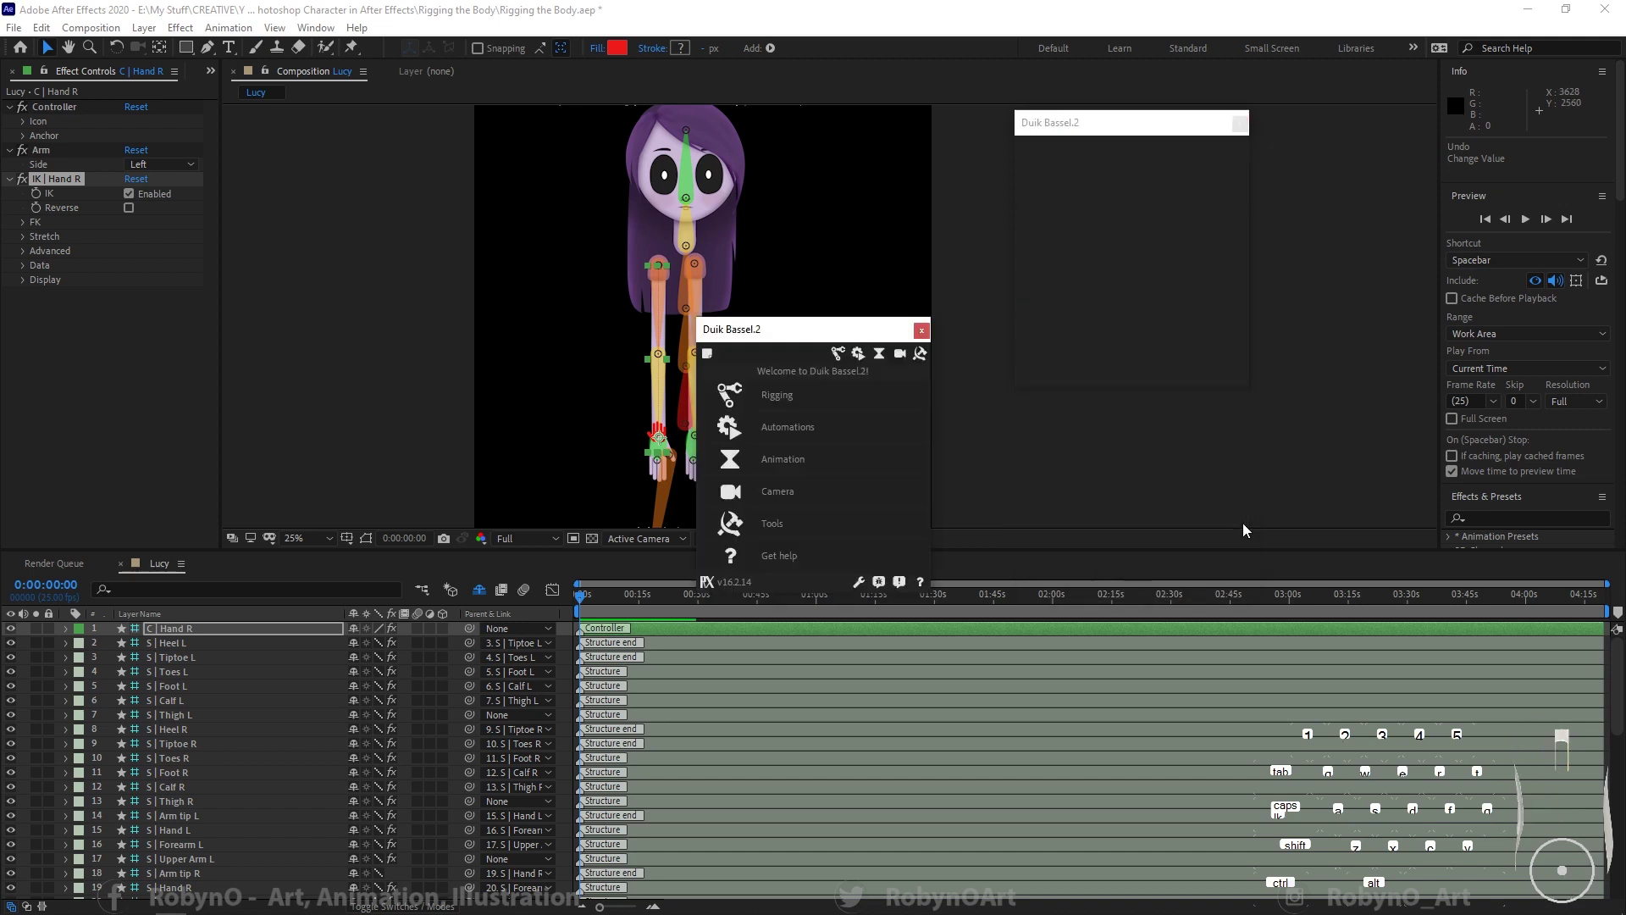
pyautogui.moveTo(813, 329); pyautogui.dragTo(1162, 148)
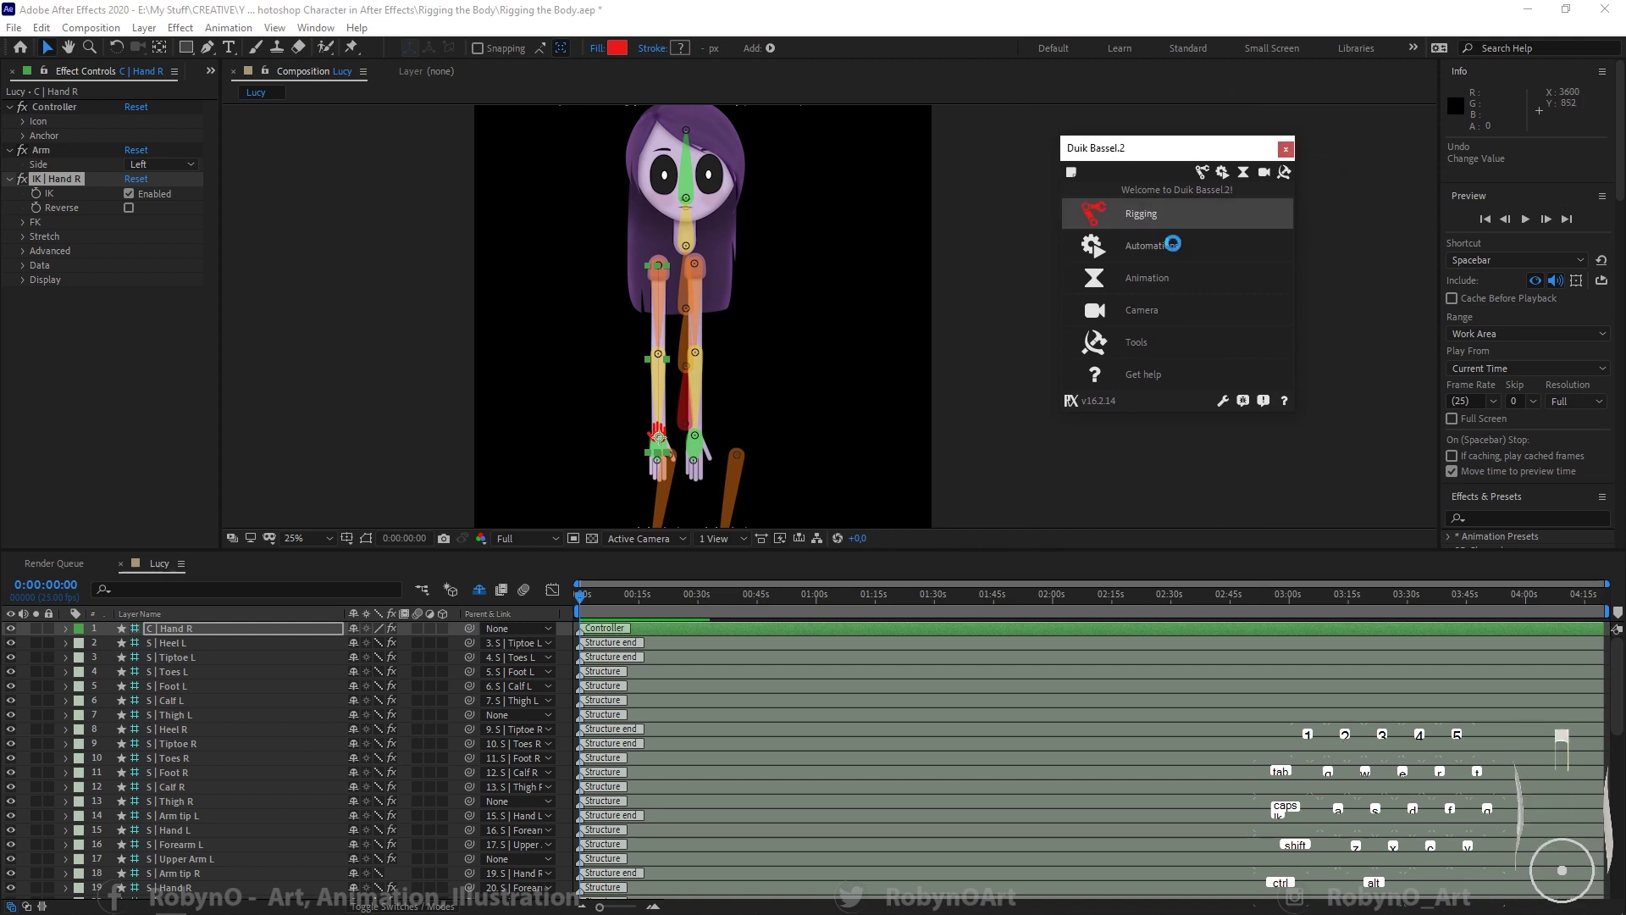
pyautogui.click(1165, 218)
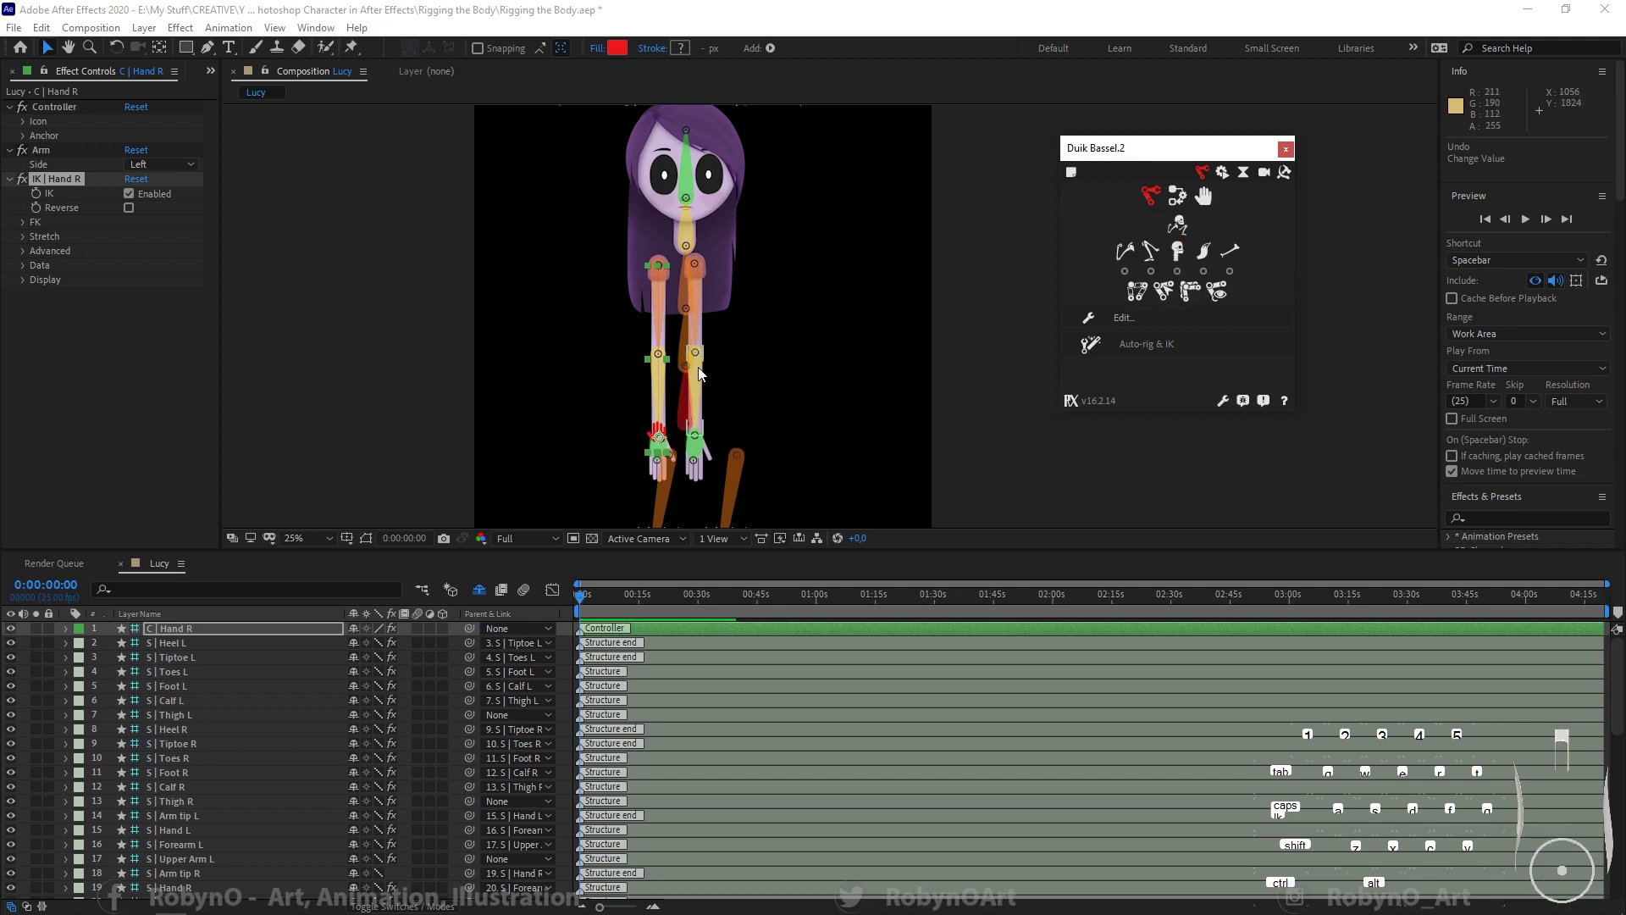
# Step: Apply Auto-rig & IK to the left arm structures: Arm tip L, Hand L, Forearm L and Upper Arm L
pyautogui.scroll(-4, 215, 791)
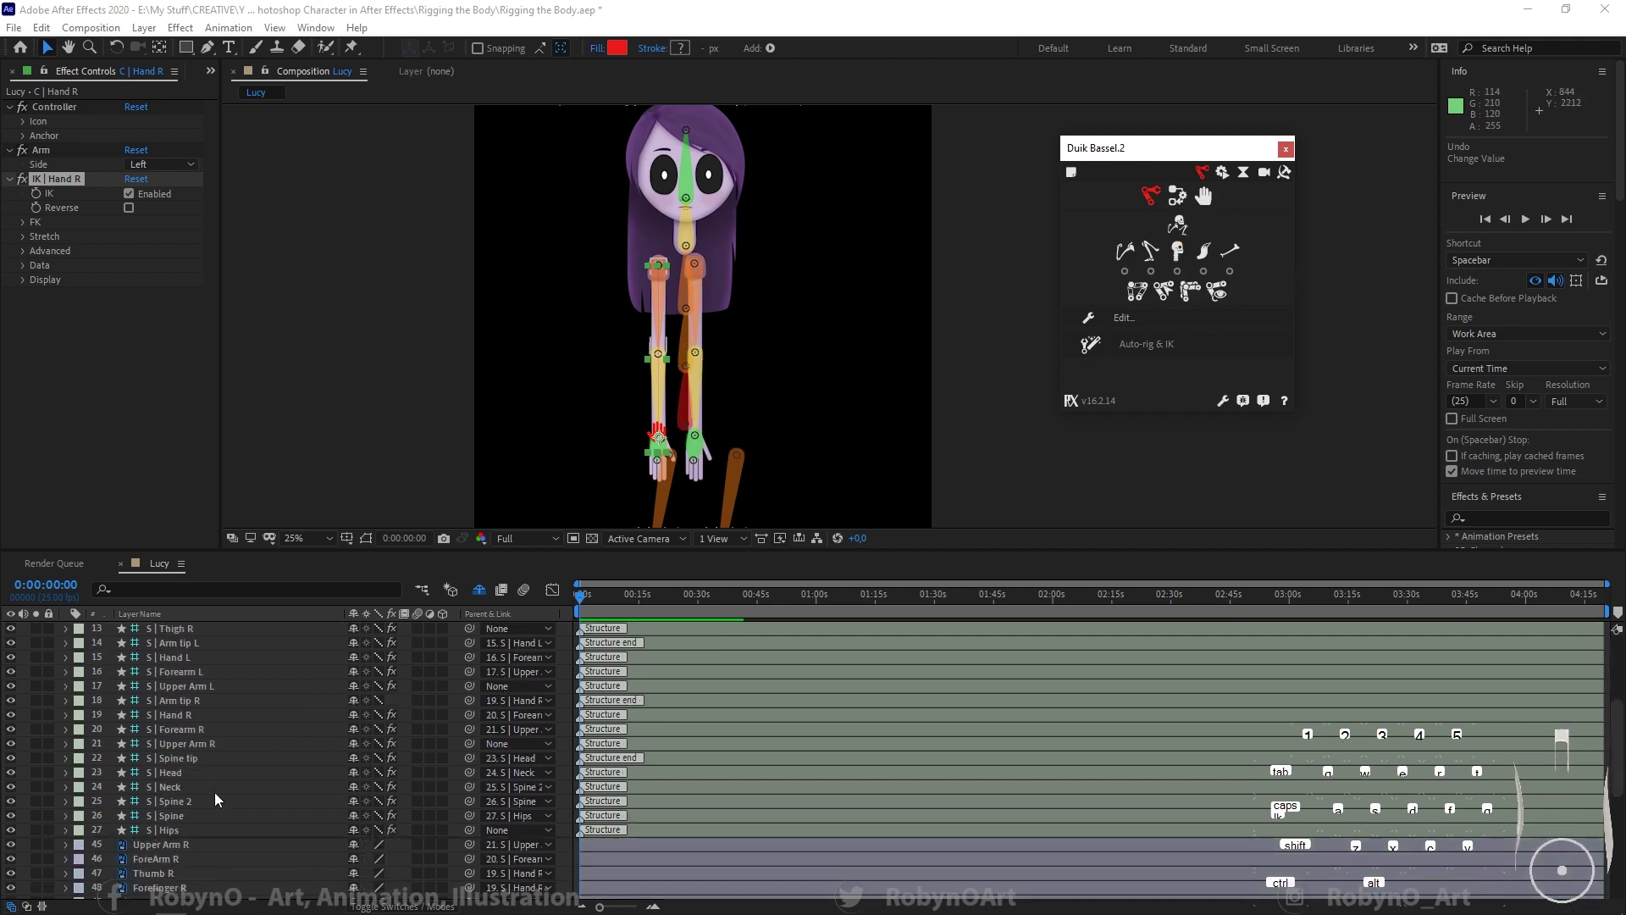
pyautogui.scroll(3, 193, 803)
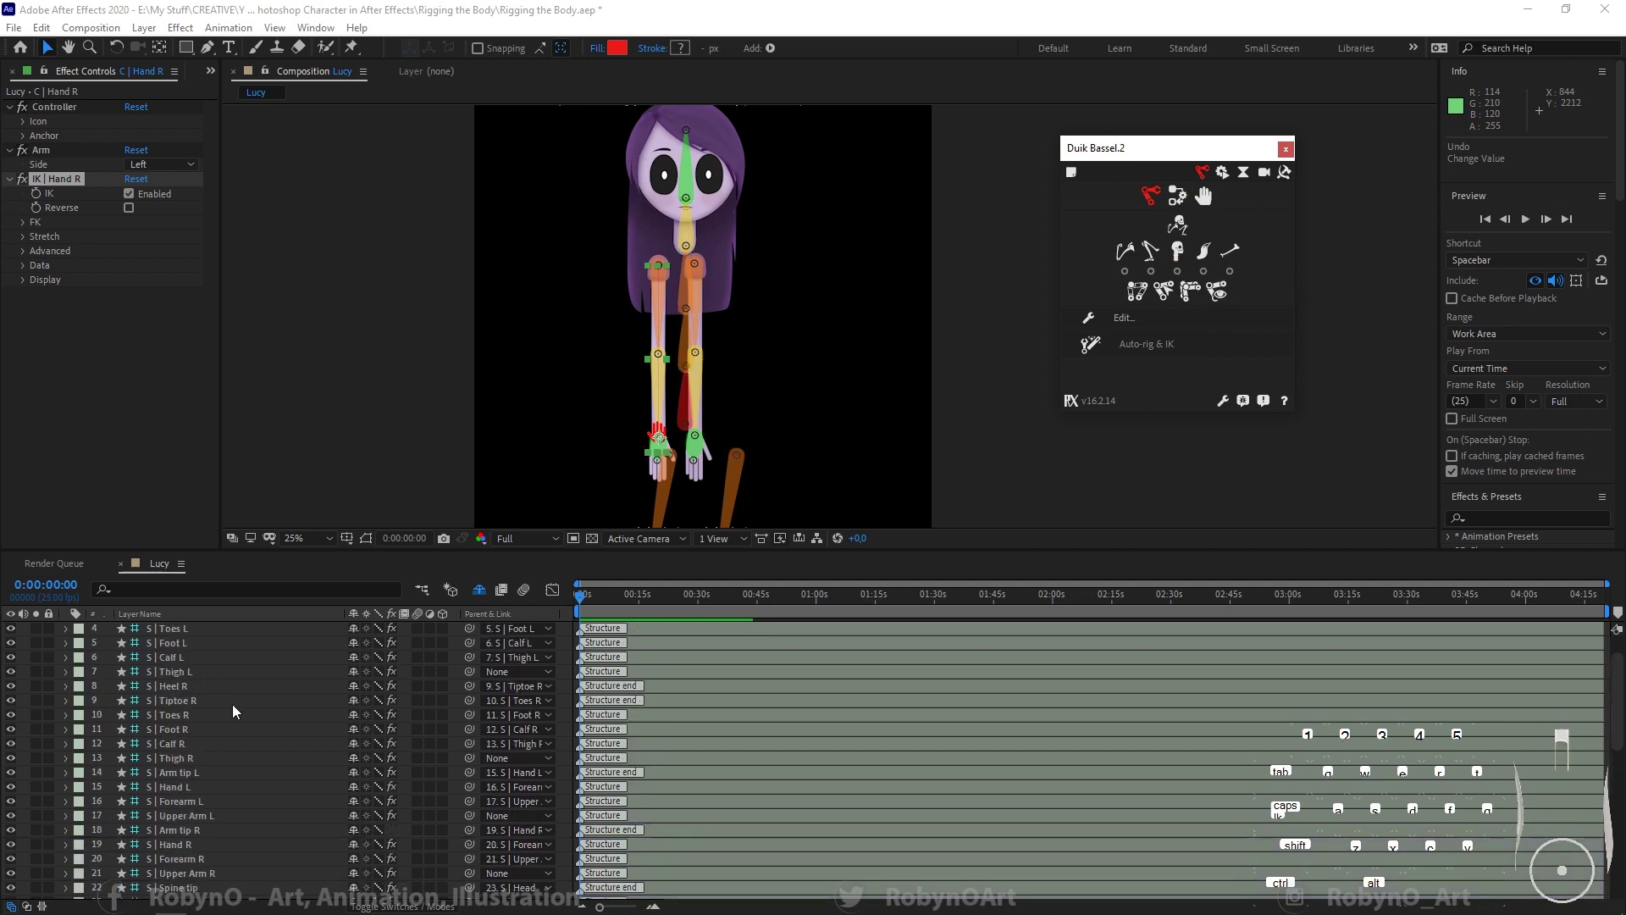
pyautogui.click(195, 770)
pyautogui.keyDown('ctrl'); pyautogui.click(197, 787); pyautogui.keyUp('ctrl')
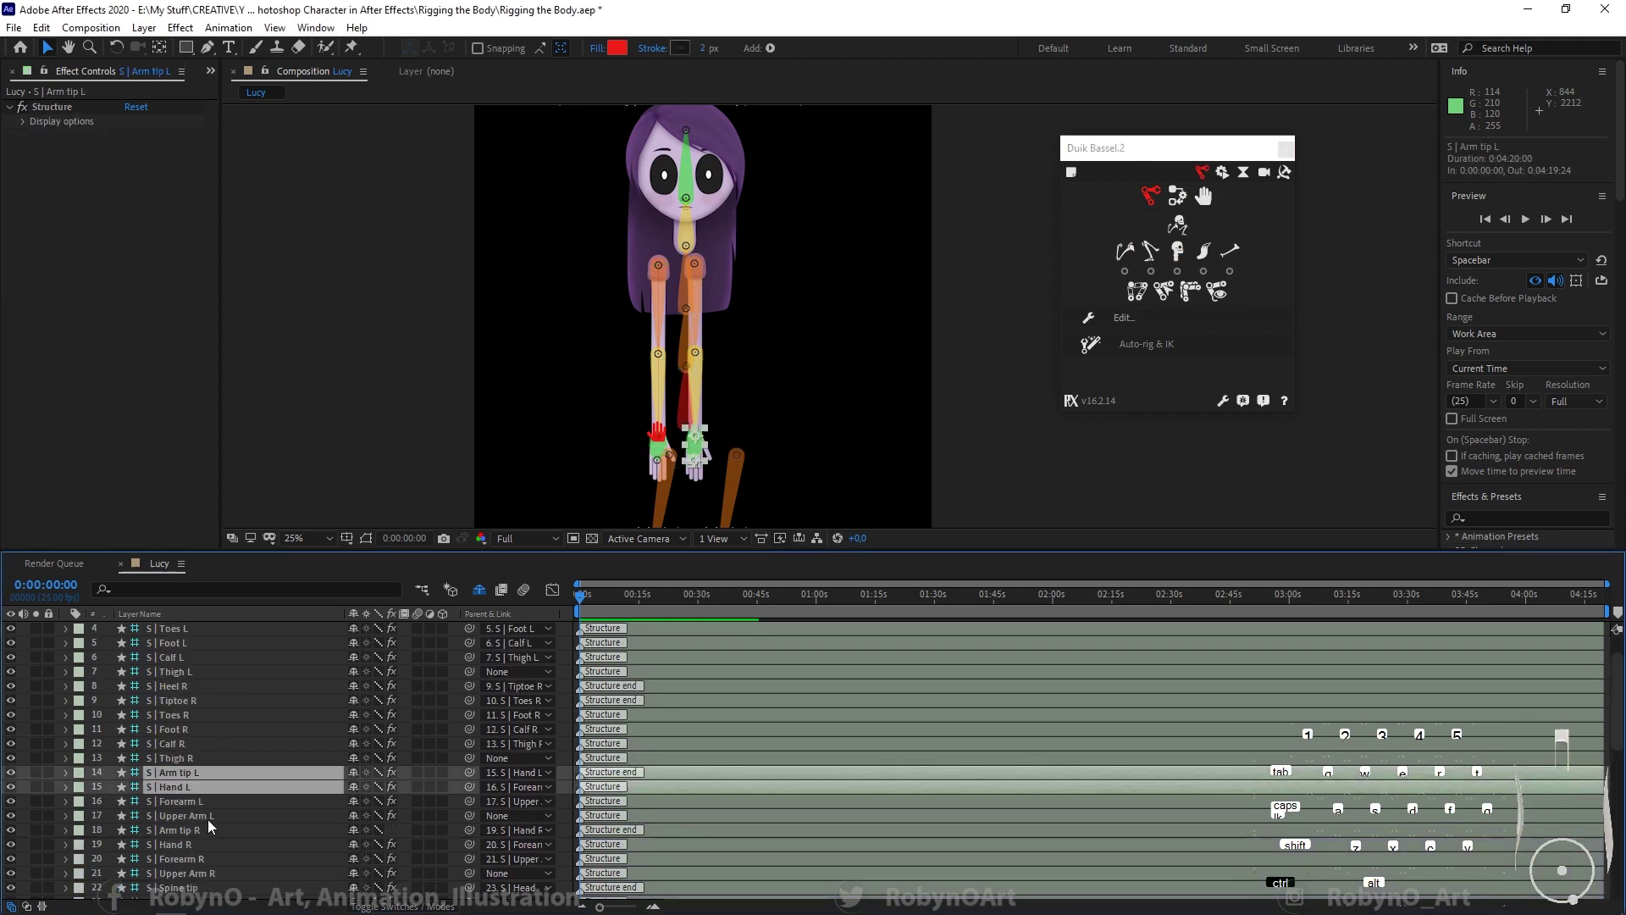
pyautogui.keyDown('ctrl'); pyautogui.click(209, 800); pyautogui.keyUp('ctrl')
pyautogui.keyDown('ctrl'); pyautogui.click(206, 813); pyautogui.keyUp('ctrl')
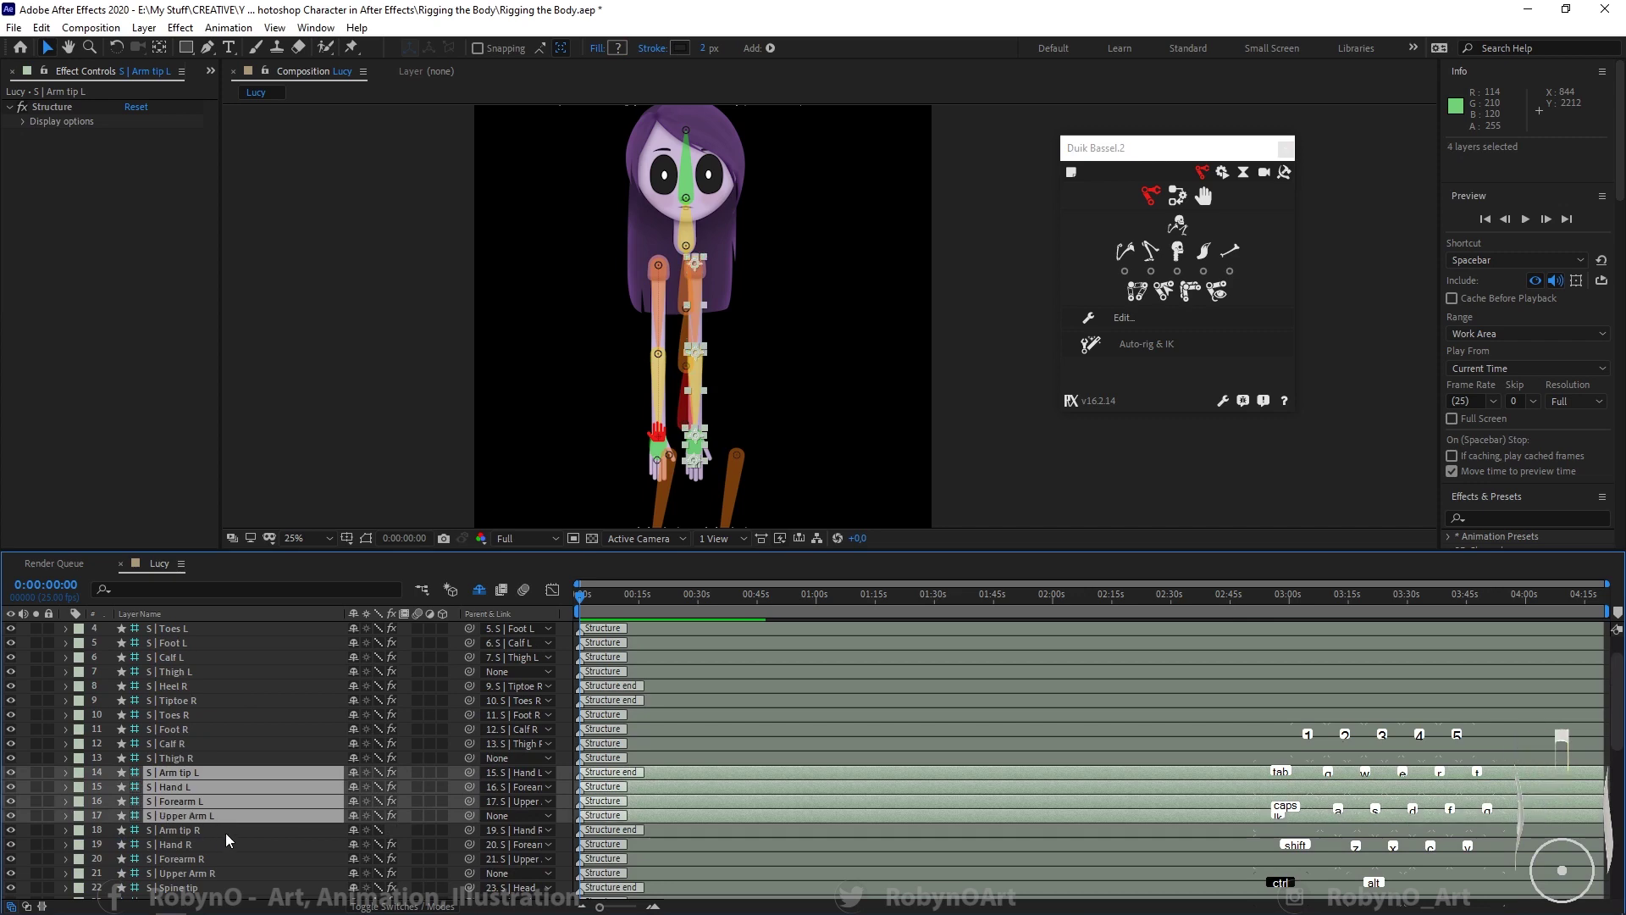
pyautogui.click(1145, 346)
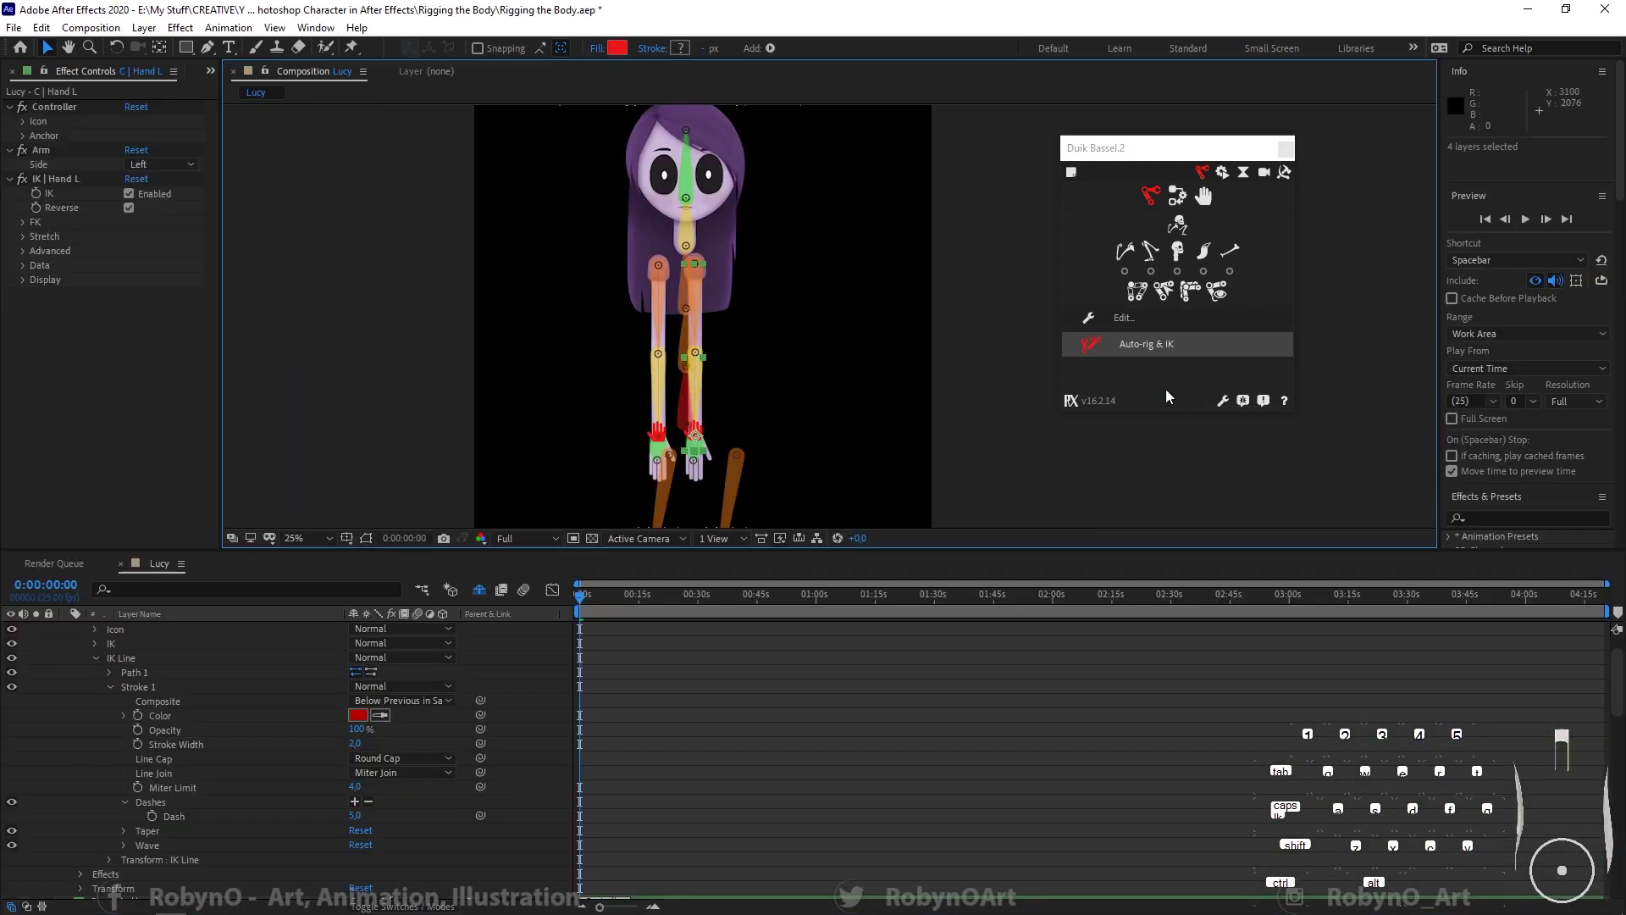
# Step: Test the left arm's bend by moving the C | Hand L controller up and outward, and undo the move
pyautogui.click(698, 436)
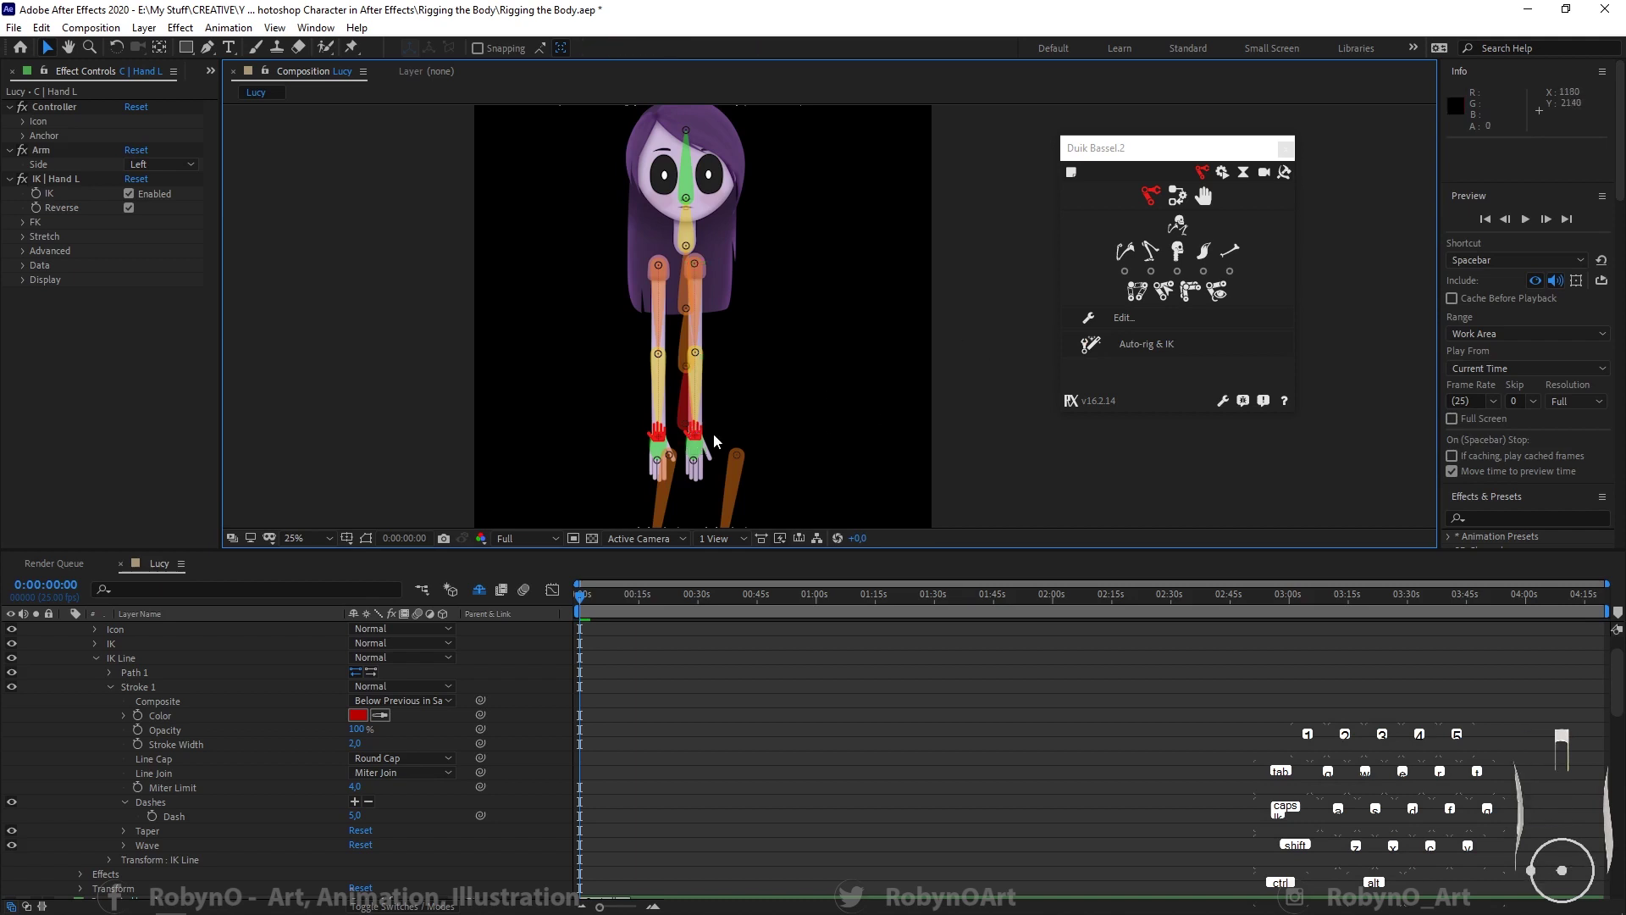
pyautogui.click(696, 435)
pyautogui.moveTo(695, 436); pyautogui.dragTo(751, 380)
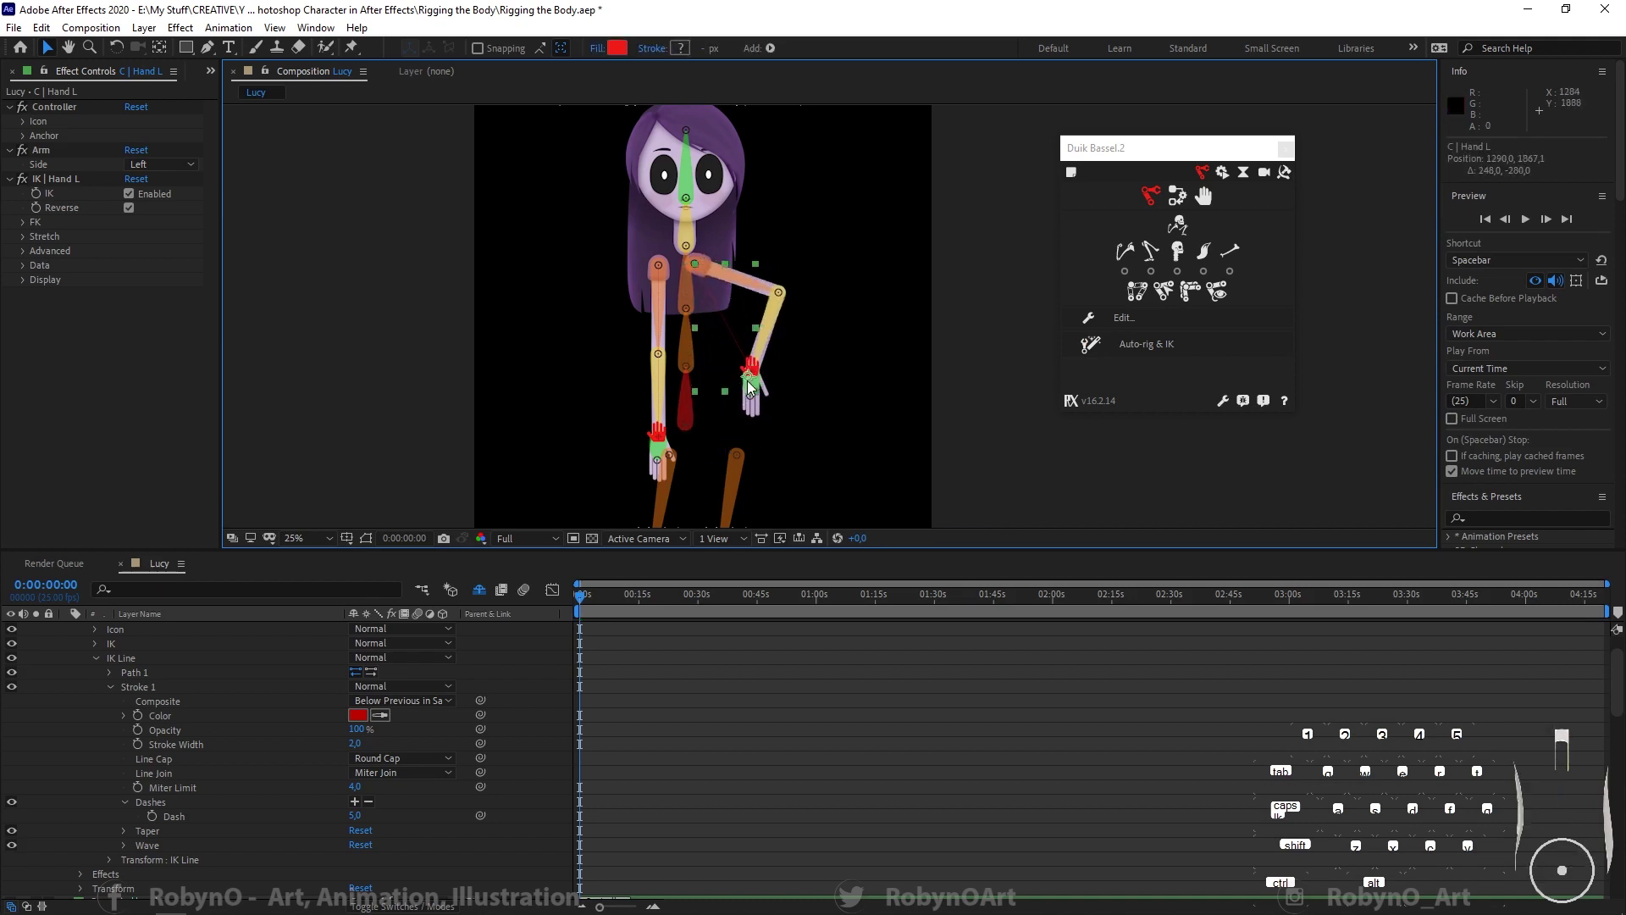
pyautogui.hotkey('ctrl', 'z')
# Step: Turn off Reverse in the IK | Hand L effect and move the left hand controller outward to about 1530, 1627
pyautogui.click(128, 208)
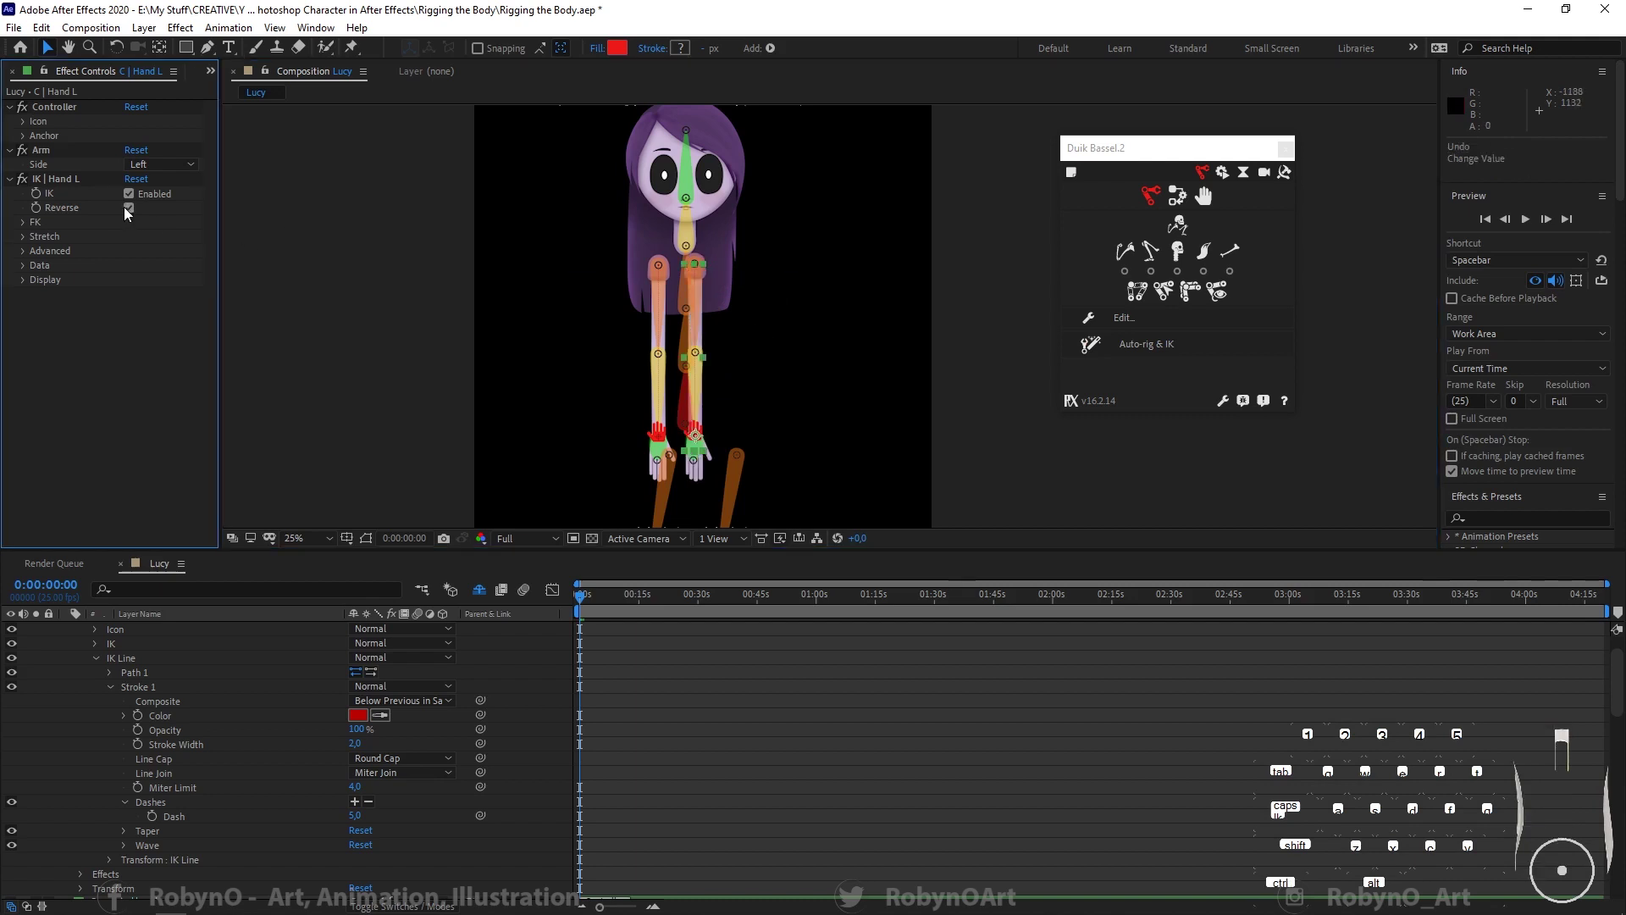
pyautogui.moveTo(694, 430); pyautogui.dragTo(830, 362)
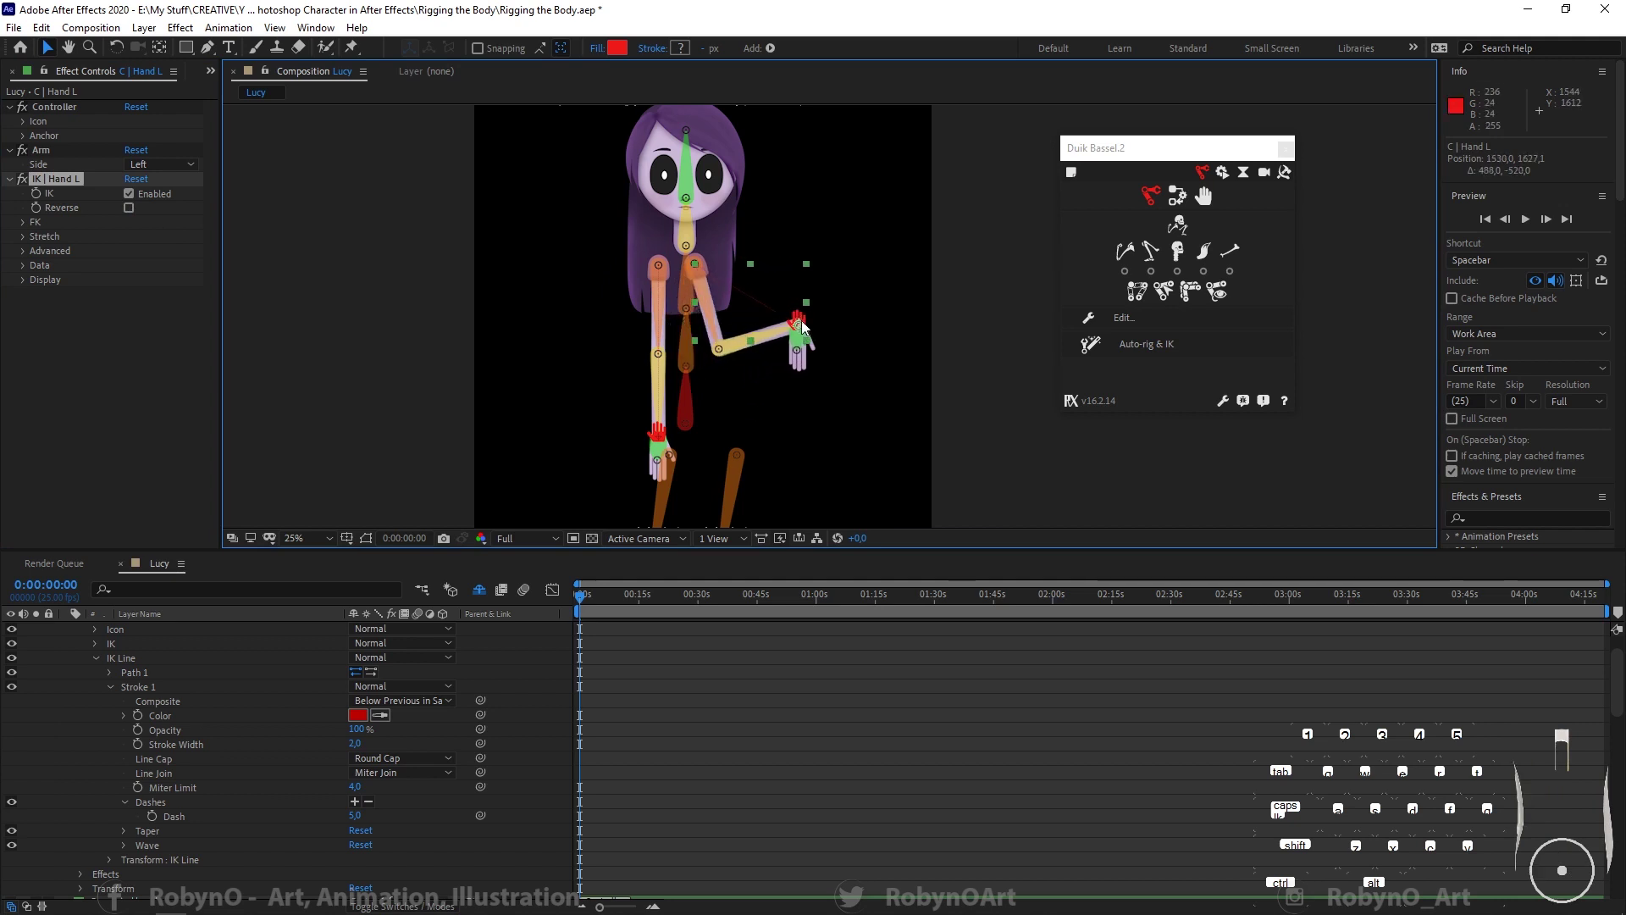
# Step: Hide the C | Hand L controller layer and select it in the timeline
pyautogui.scroll(1, 126, 716)
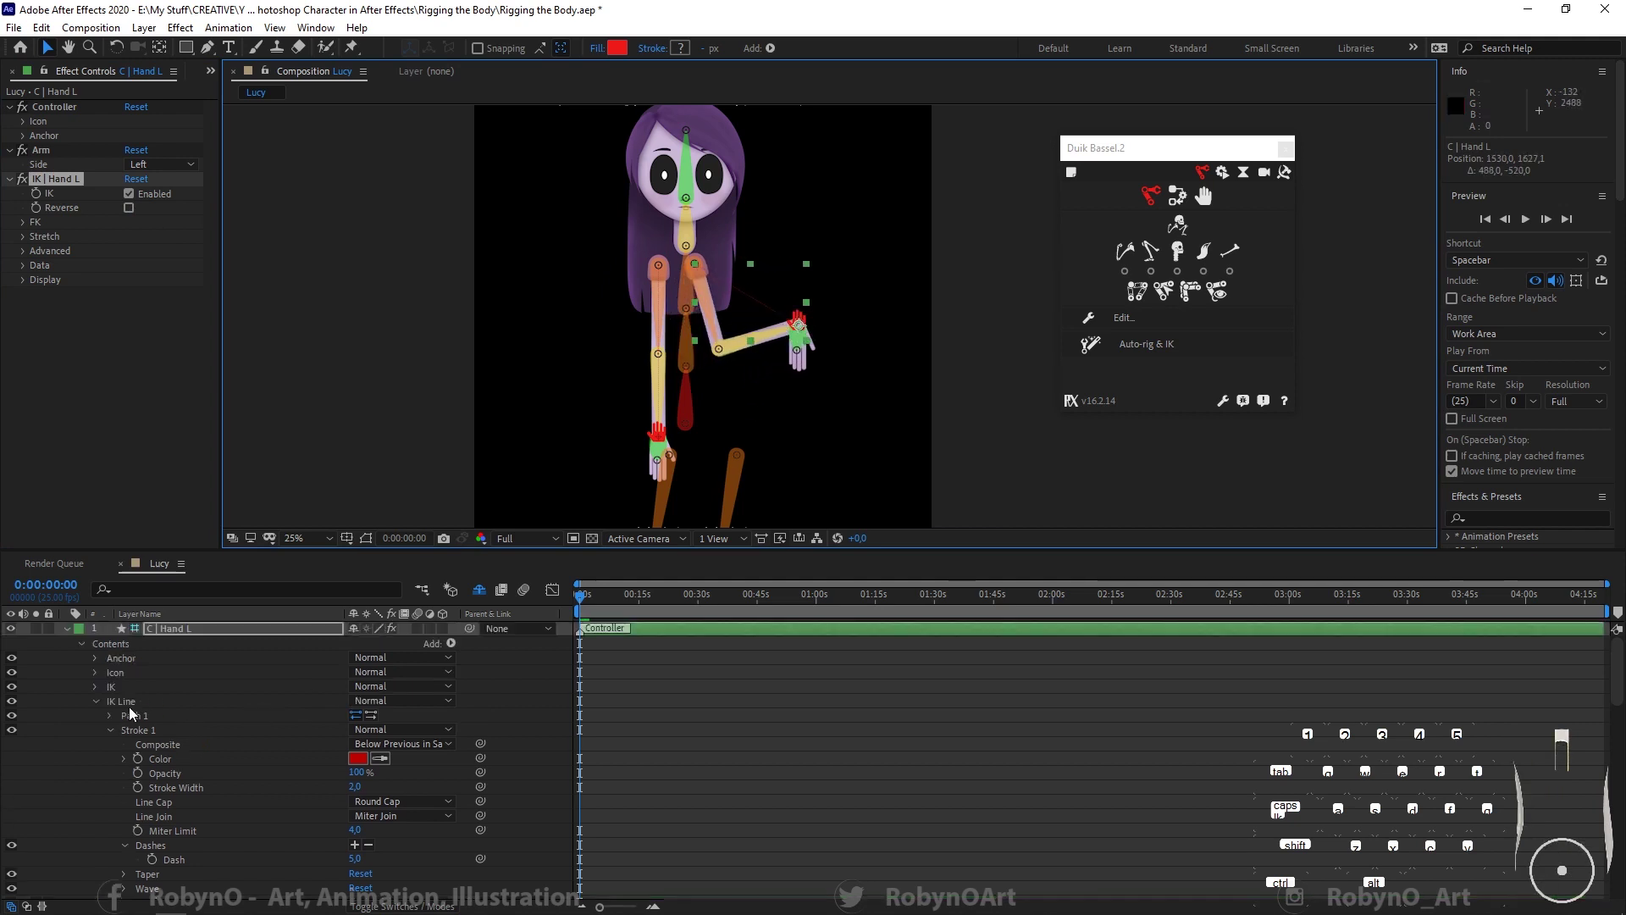
pyautogui.click(13, 629)
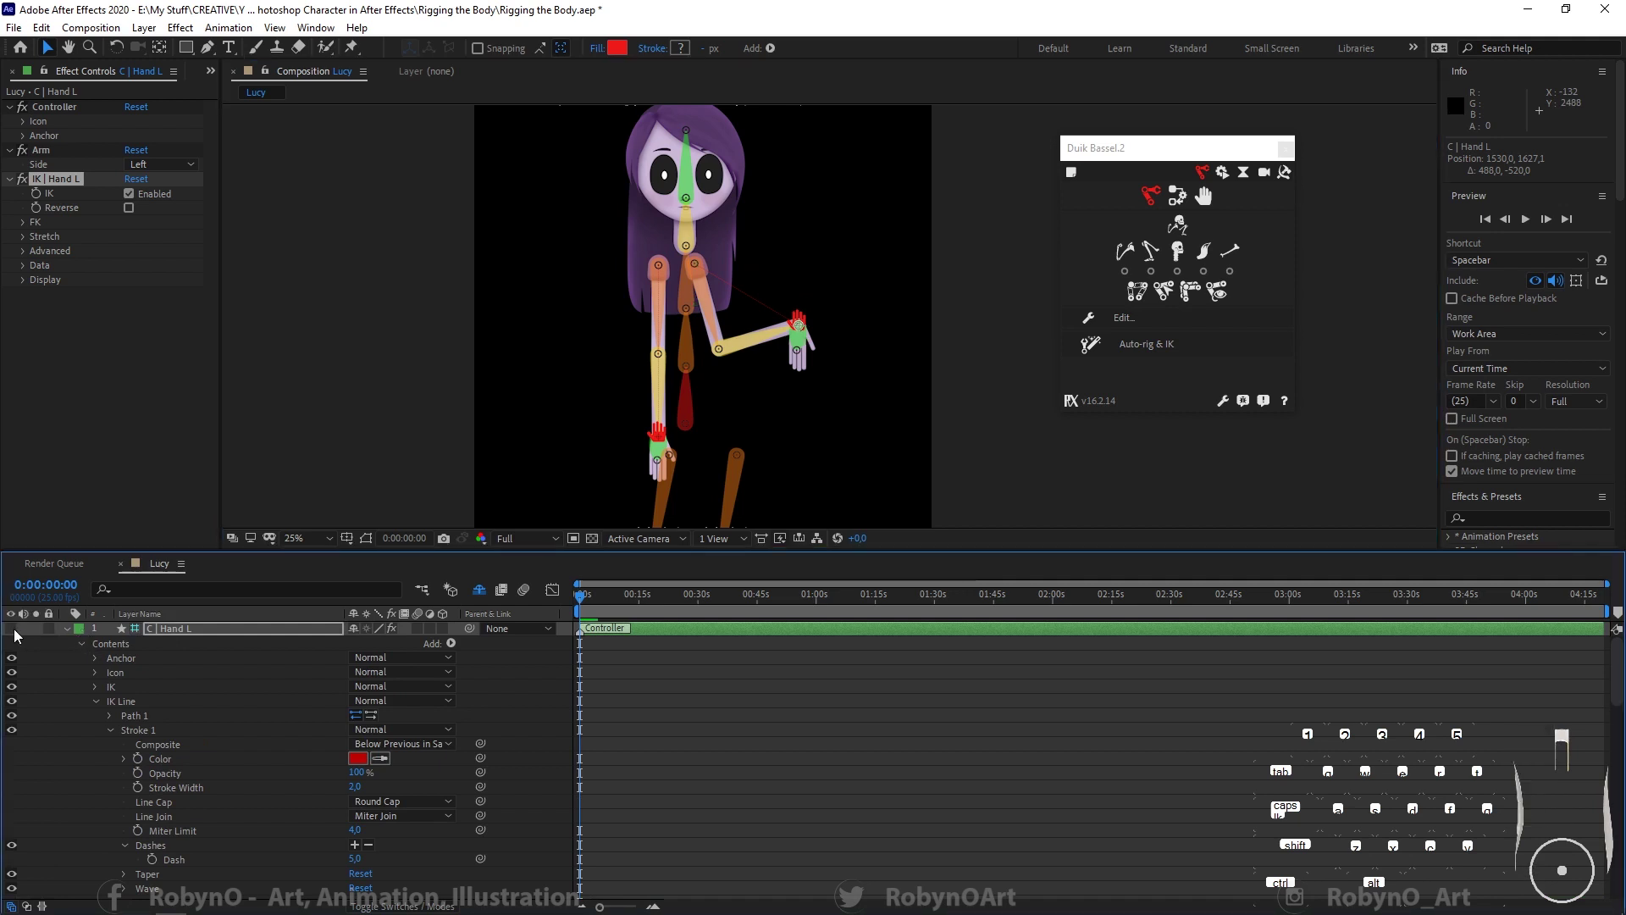
pyautogui.click(215, 628)
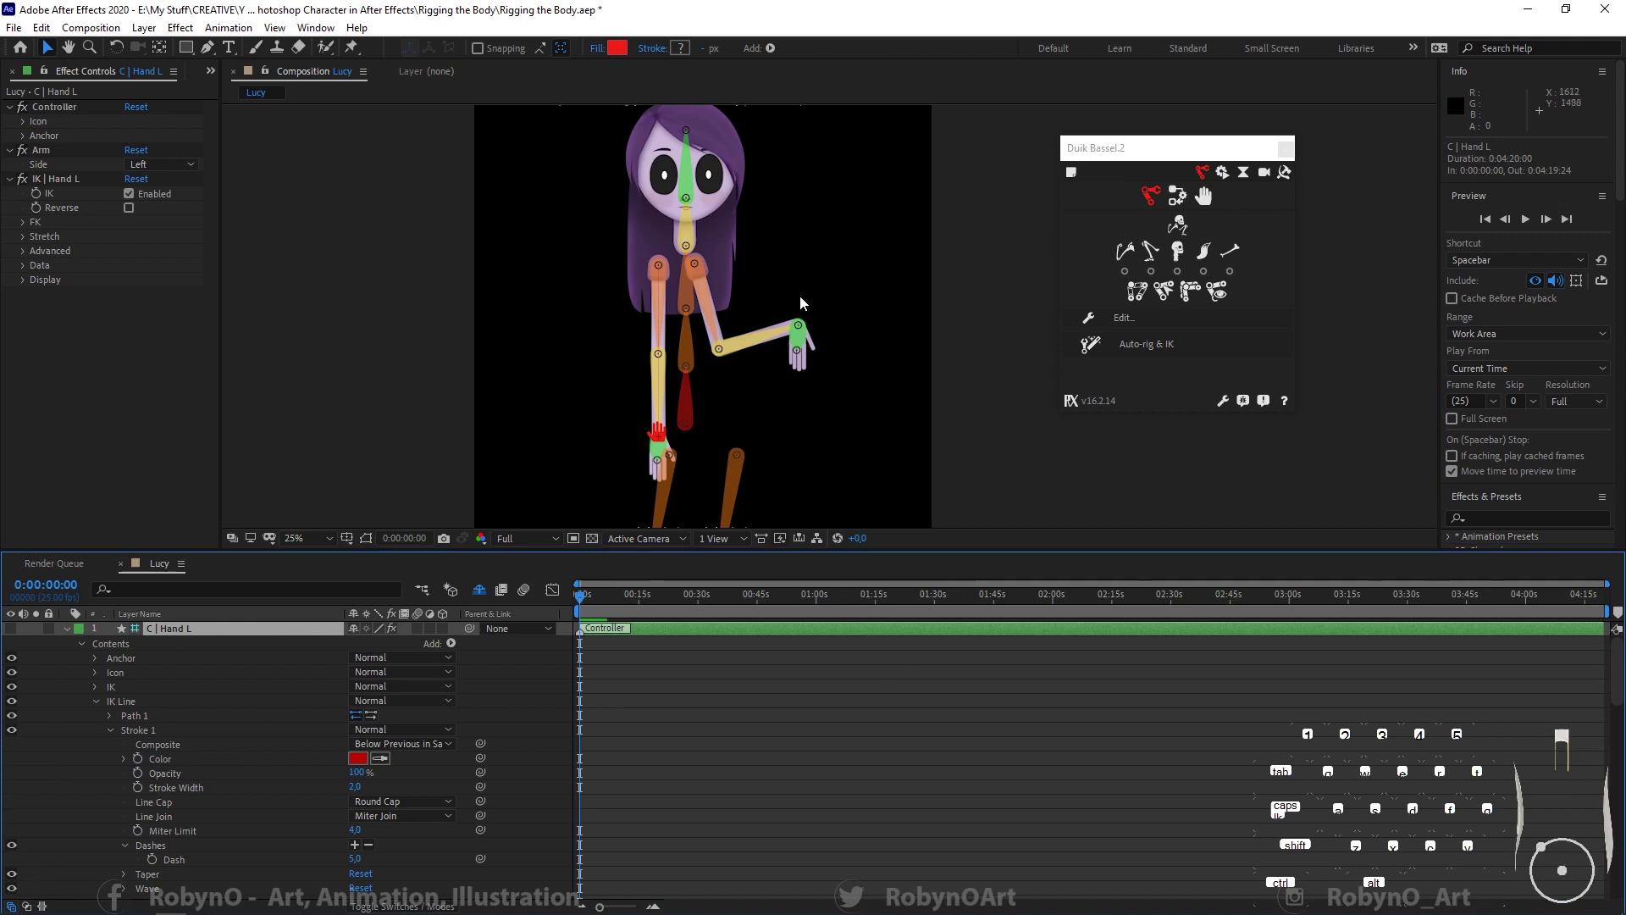
# Step: Hide the S | Hand L and S | Forearm L structure layers
pyautogui.scroll(-4, 225, 745)
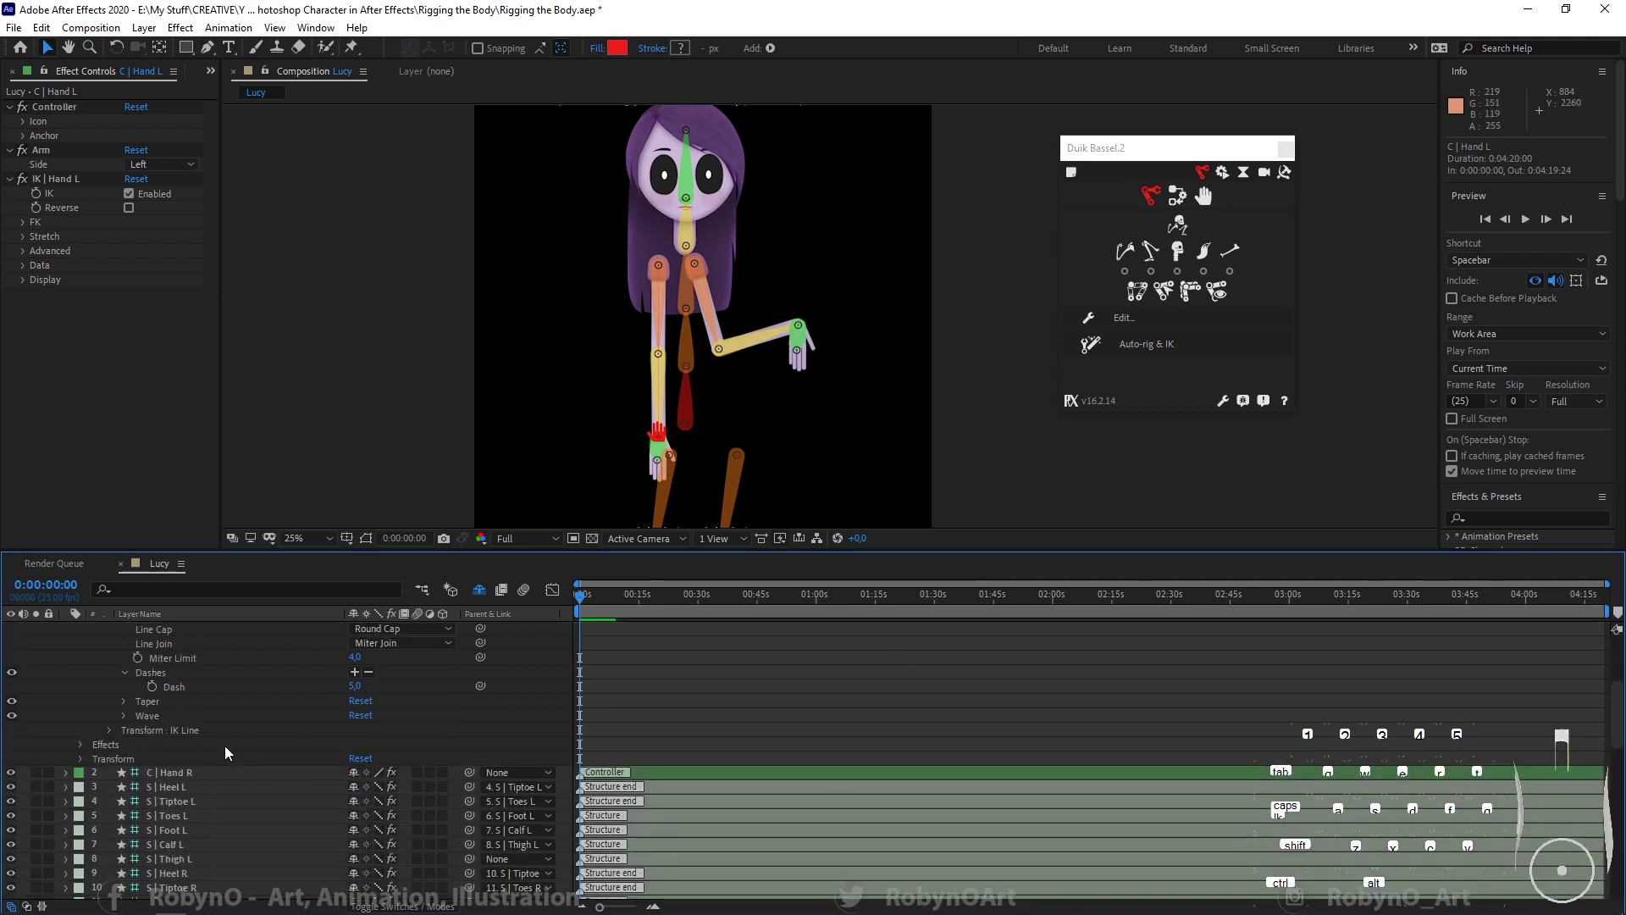
pyautogui.scroll(-2, 225, 746)
pyautogui.scroll(-8, 206, 815)
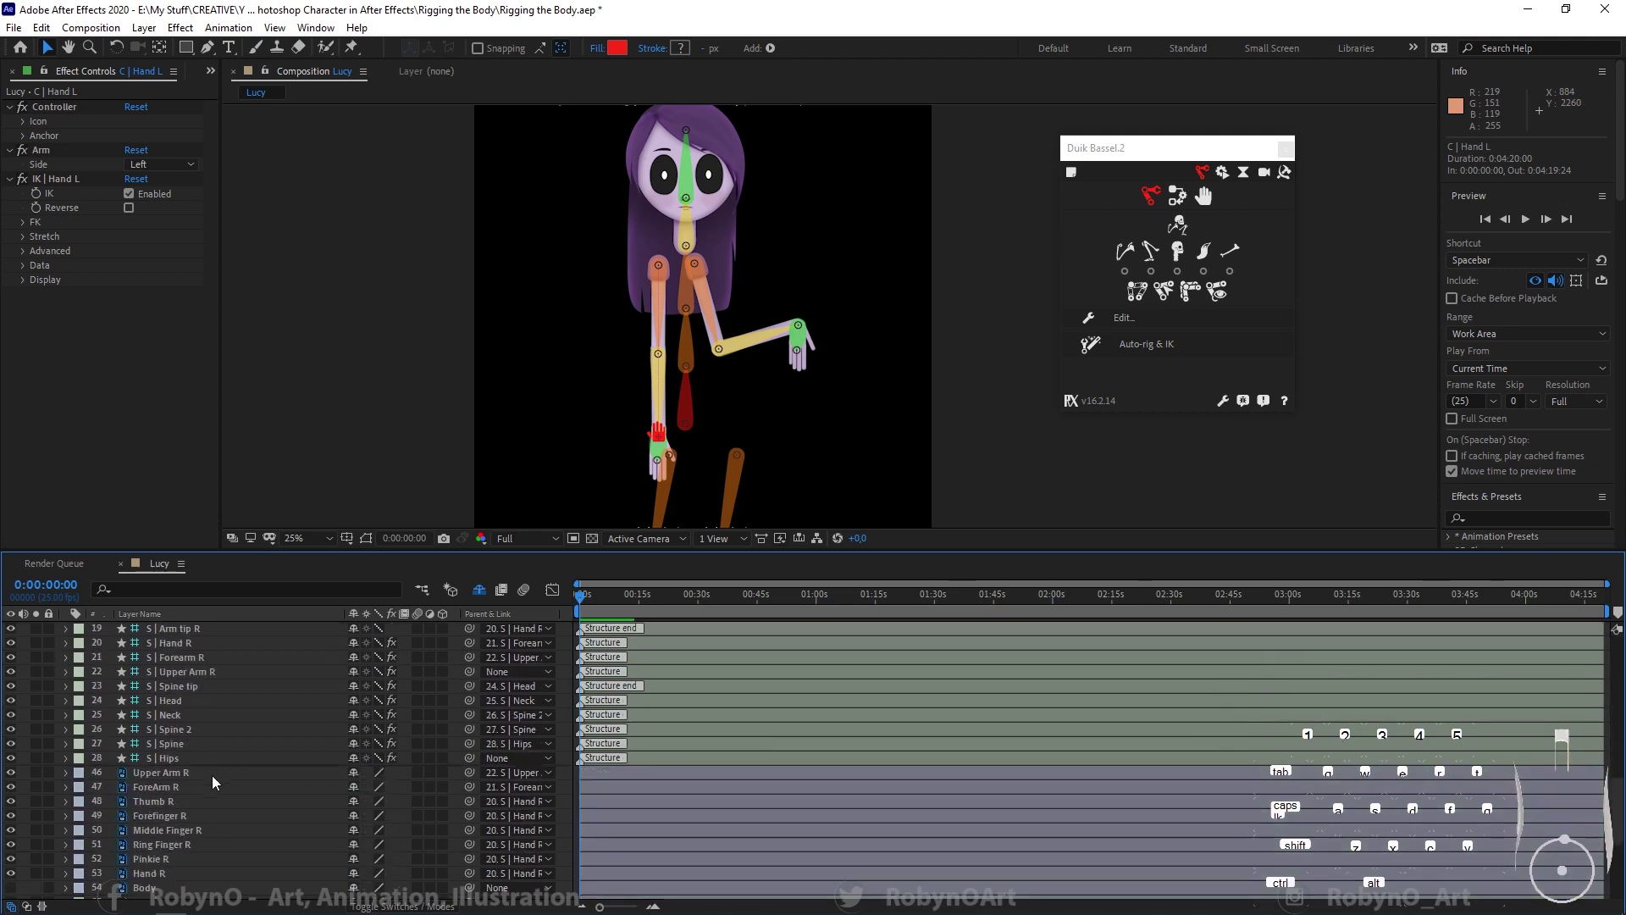
pyautogui.scroll(2, 202, 754)
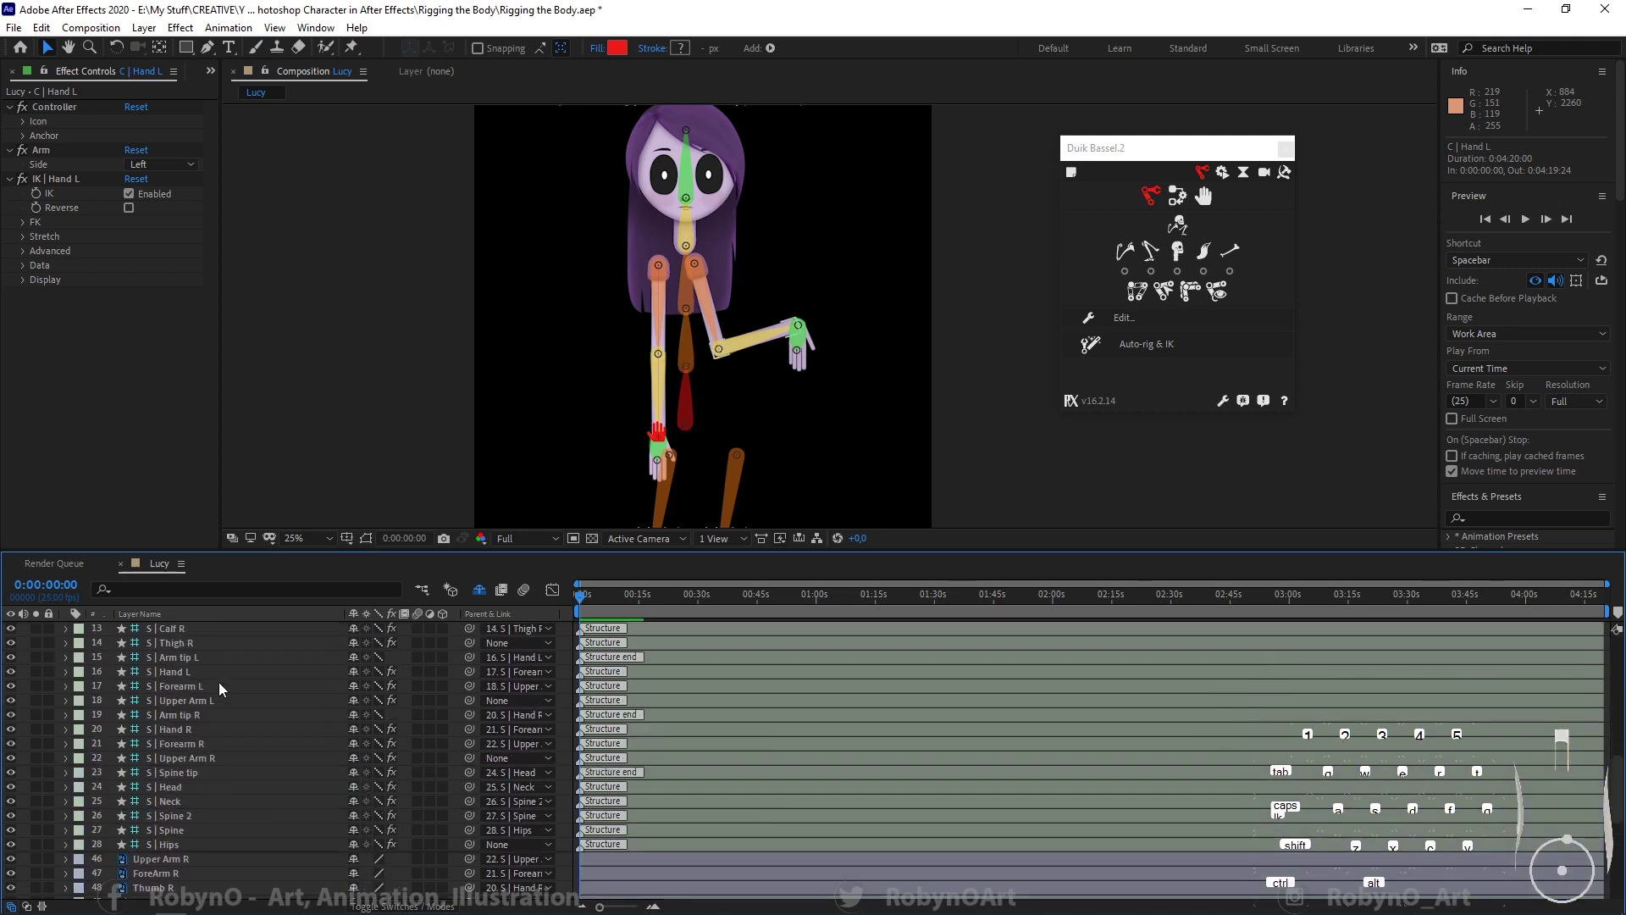
pyautogui.click(183, 671)
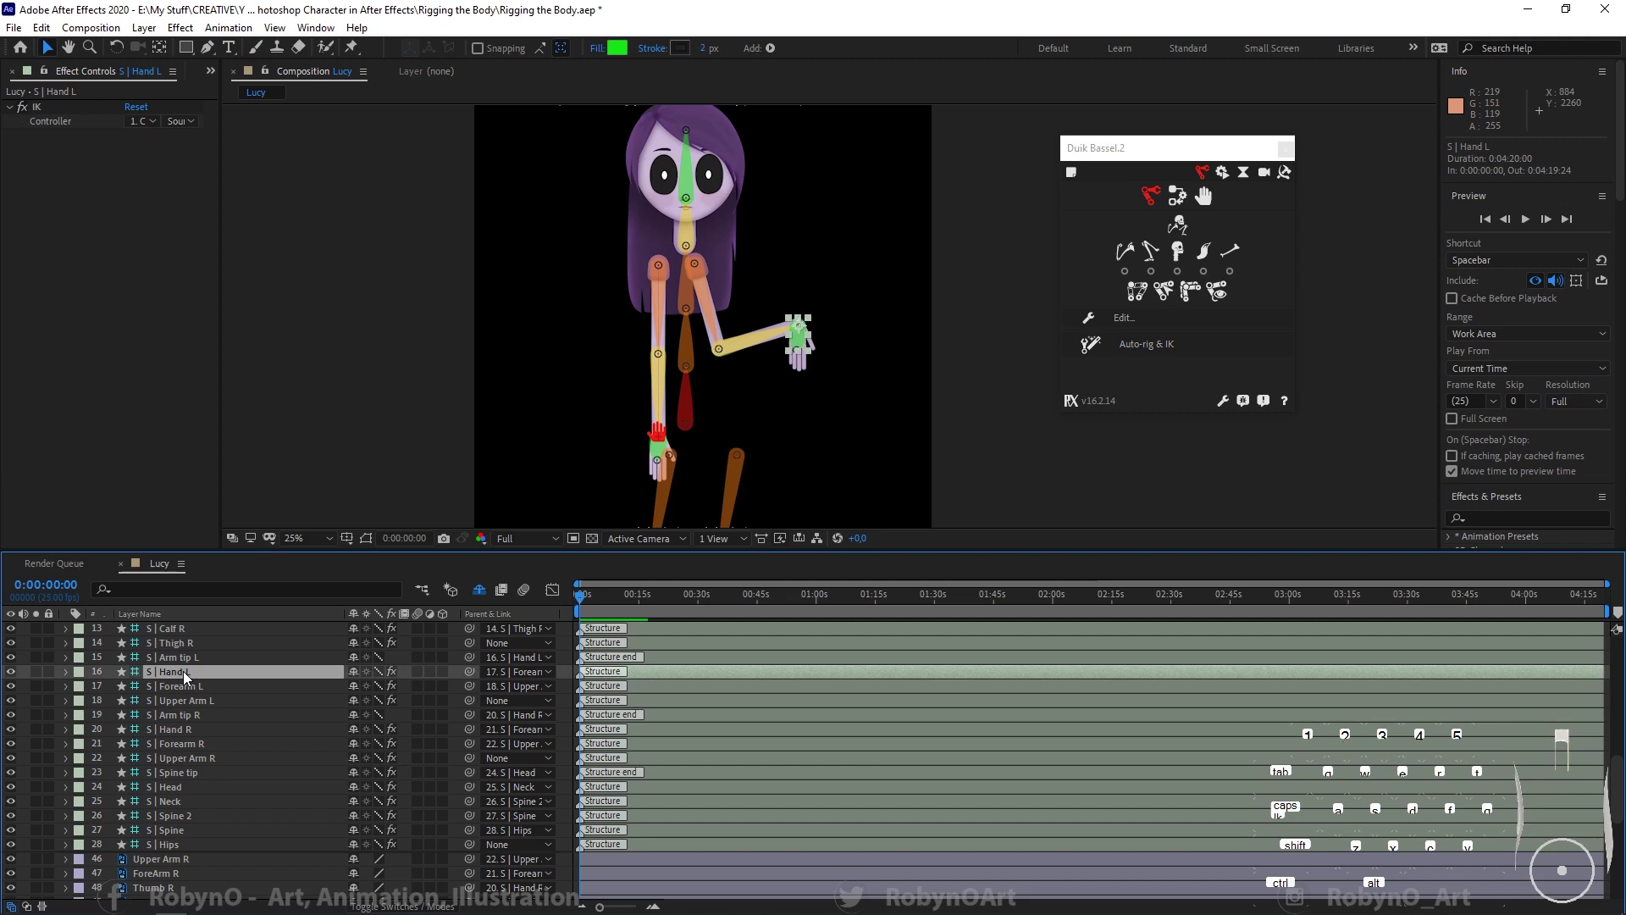
pyautogui.click(11, 672)
pyautogui.click(804, 337)
# Step: Test the left hand's rotation by setting the C | Hand L controller's Rotation to about -92°
pyautogui.scroll(3, 296, 669)
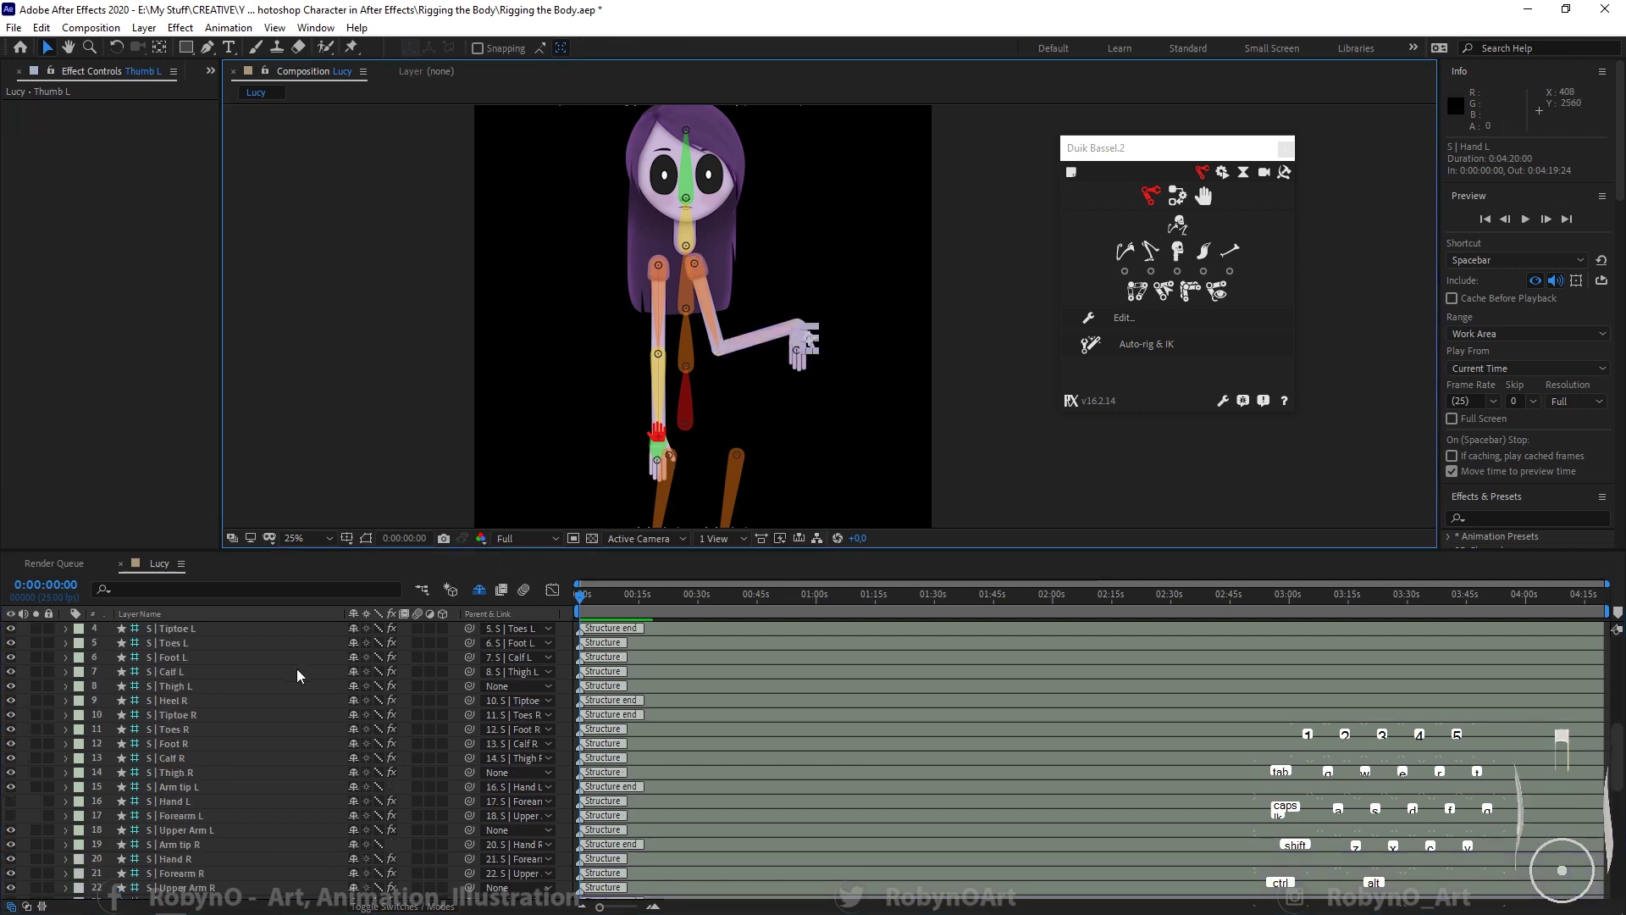
pyautogui.scroll(5, 296, 668)
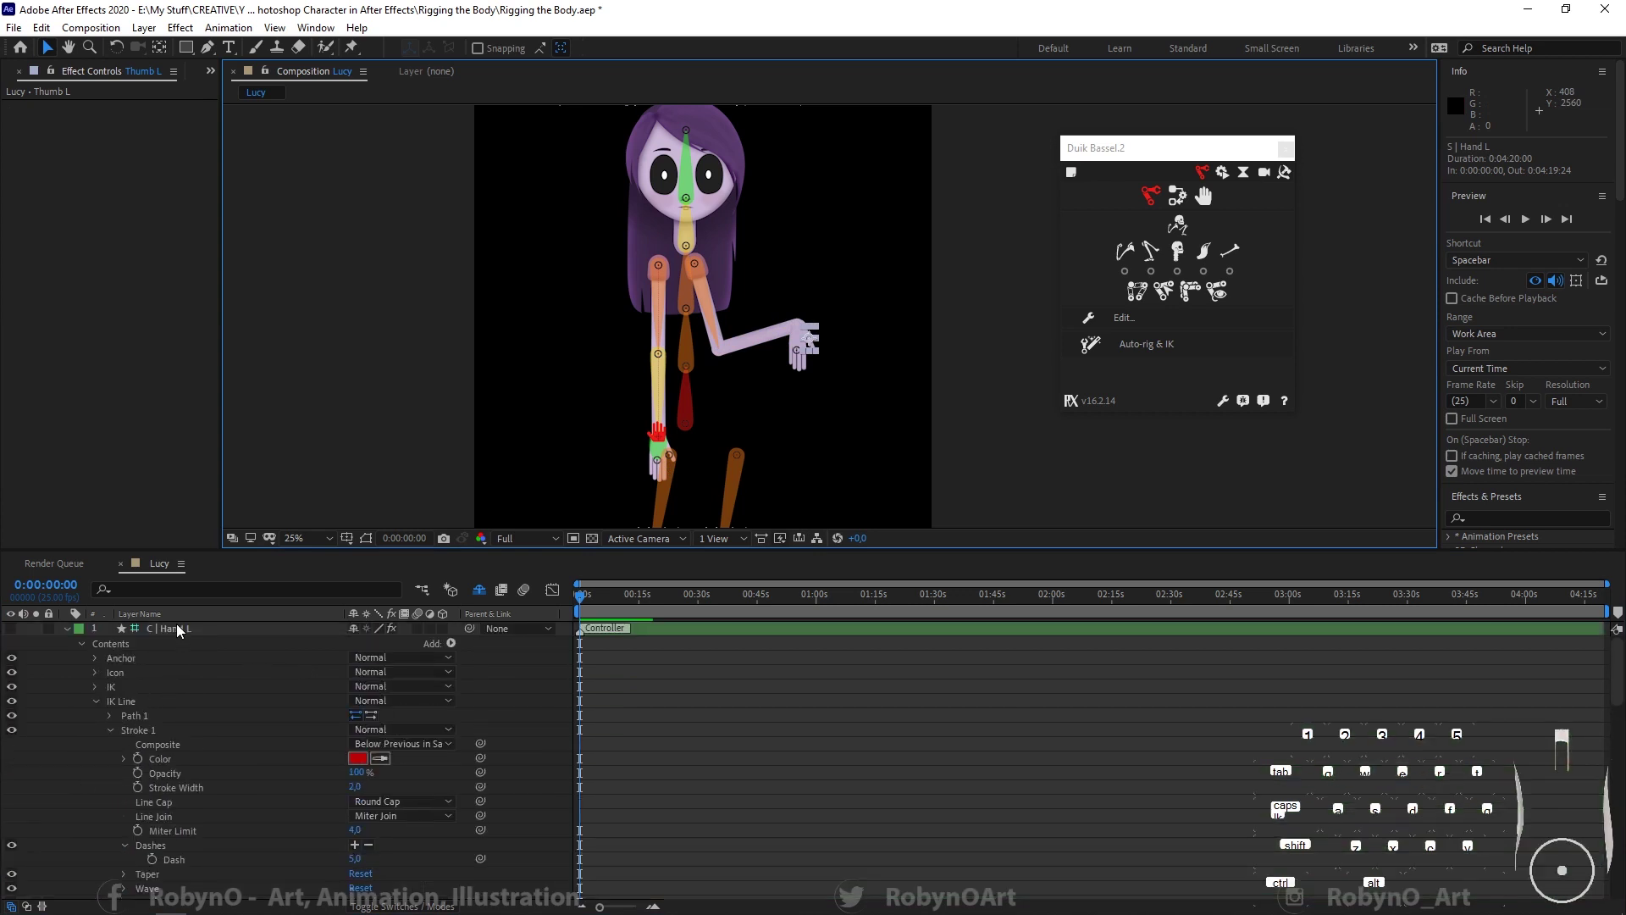
pyautogui.click(176, 627)
pyautogui.press('r')
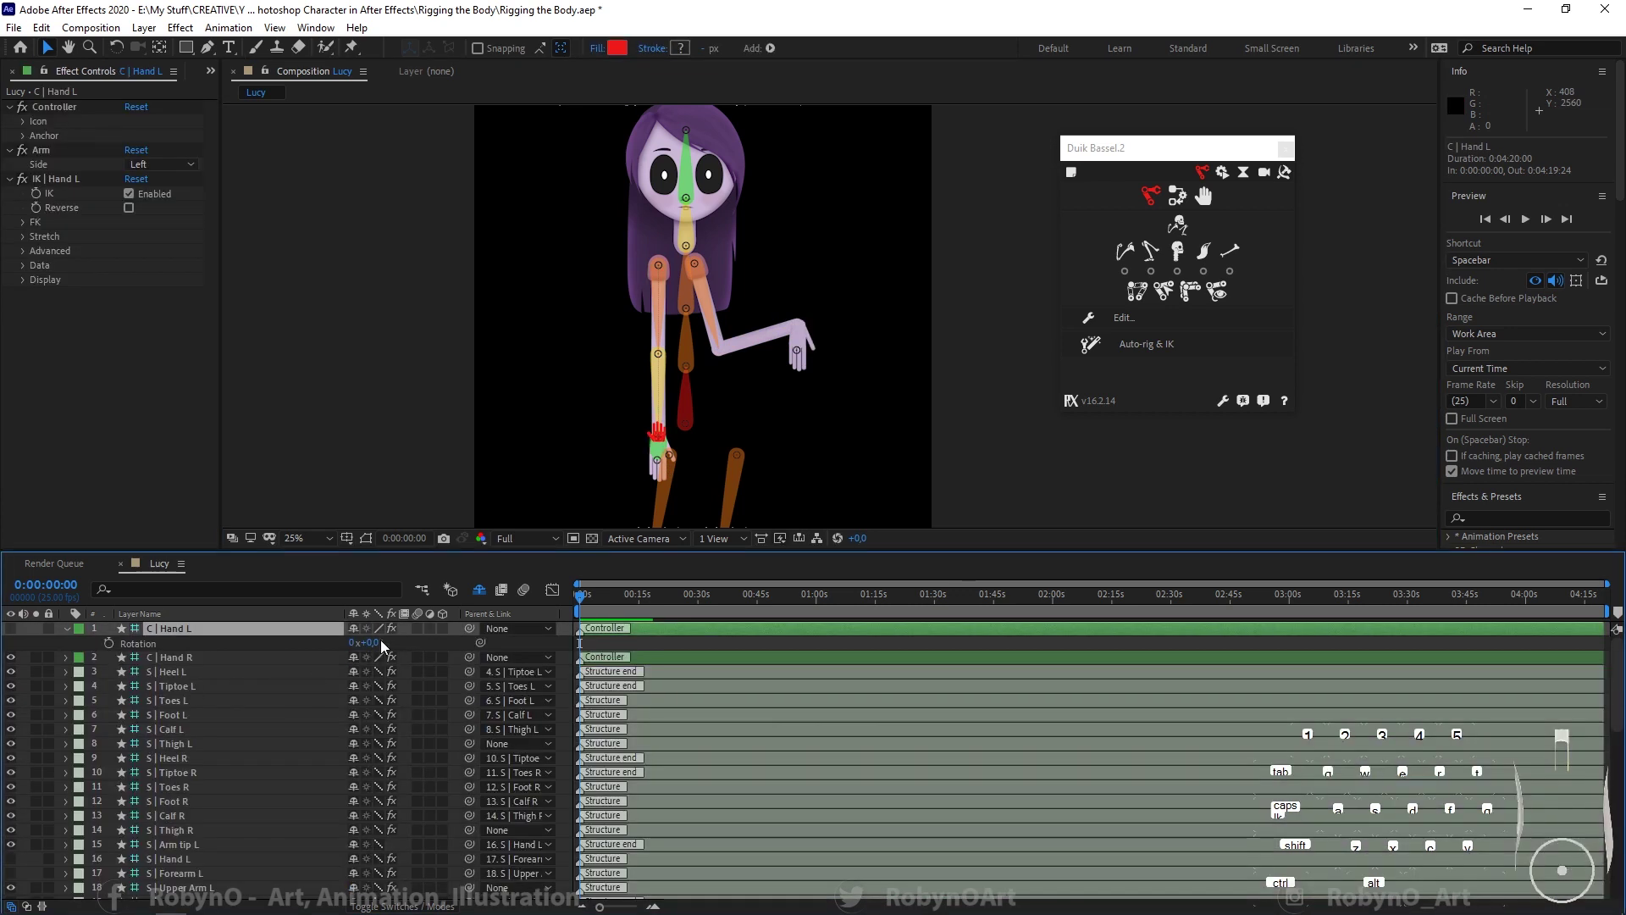
pyautogui.moveTo(378, 641); pyautogui.dragTo(301, 640)
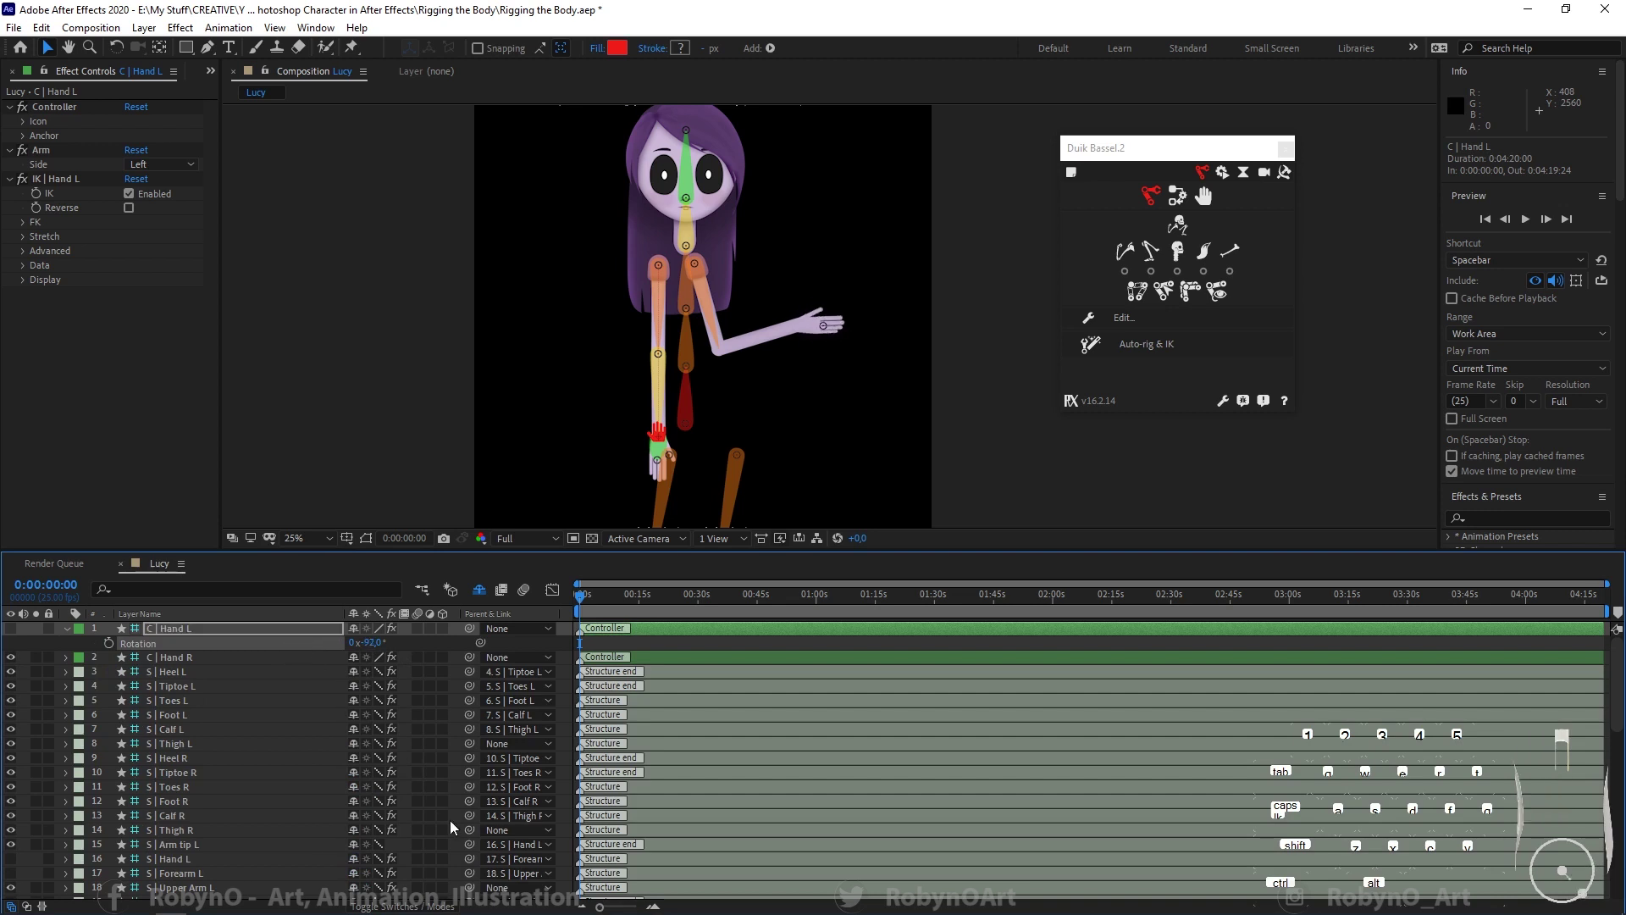
# Step: Undo the C | Hand L rotation, the hiding of the left arm layers and the outward move of the hand controller
pyautogui.hotkey('ctrl', 'z')
pyautogui.hotkey('ctrl', 'z')
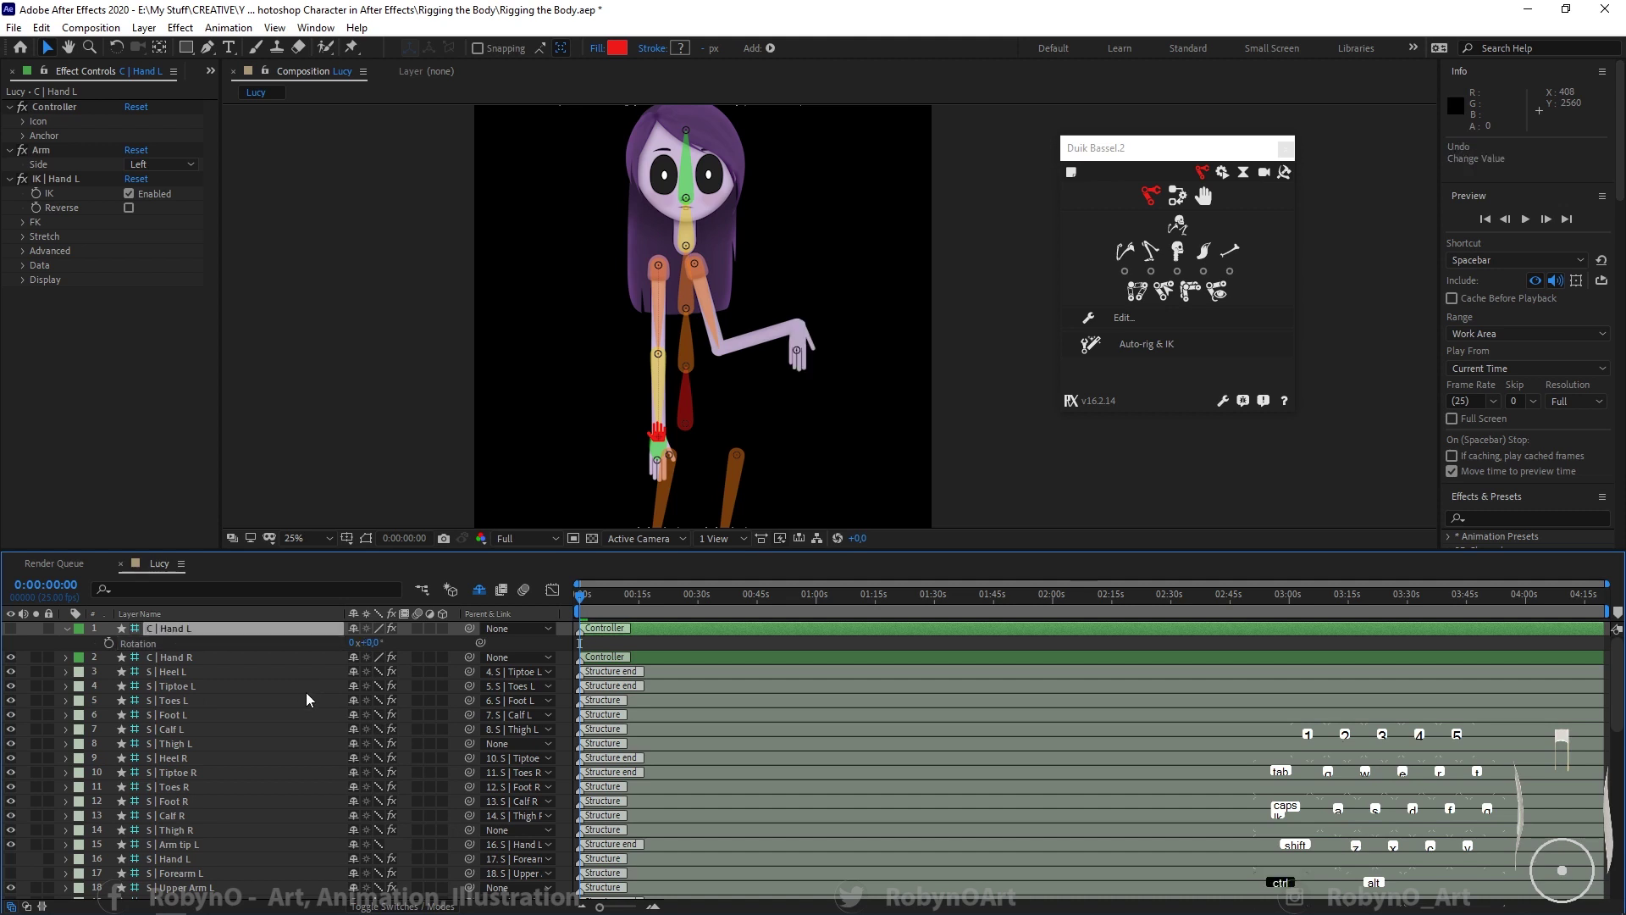
pyautogui.hotkey('ctrl', 'z')
pyautogui.hotkey('ctrl', 'z')
pyautogui.hotkey('ctrl', 'z')
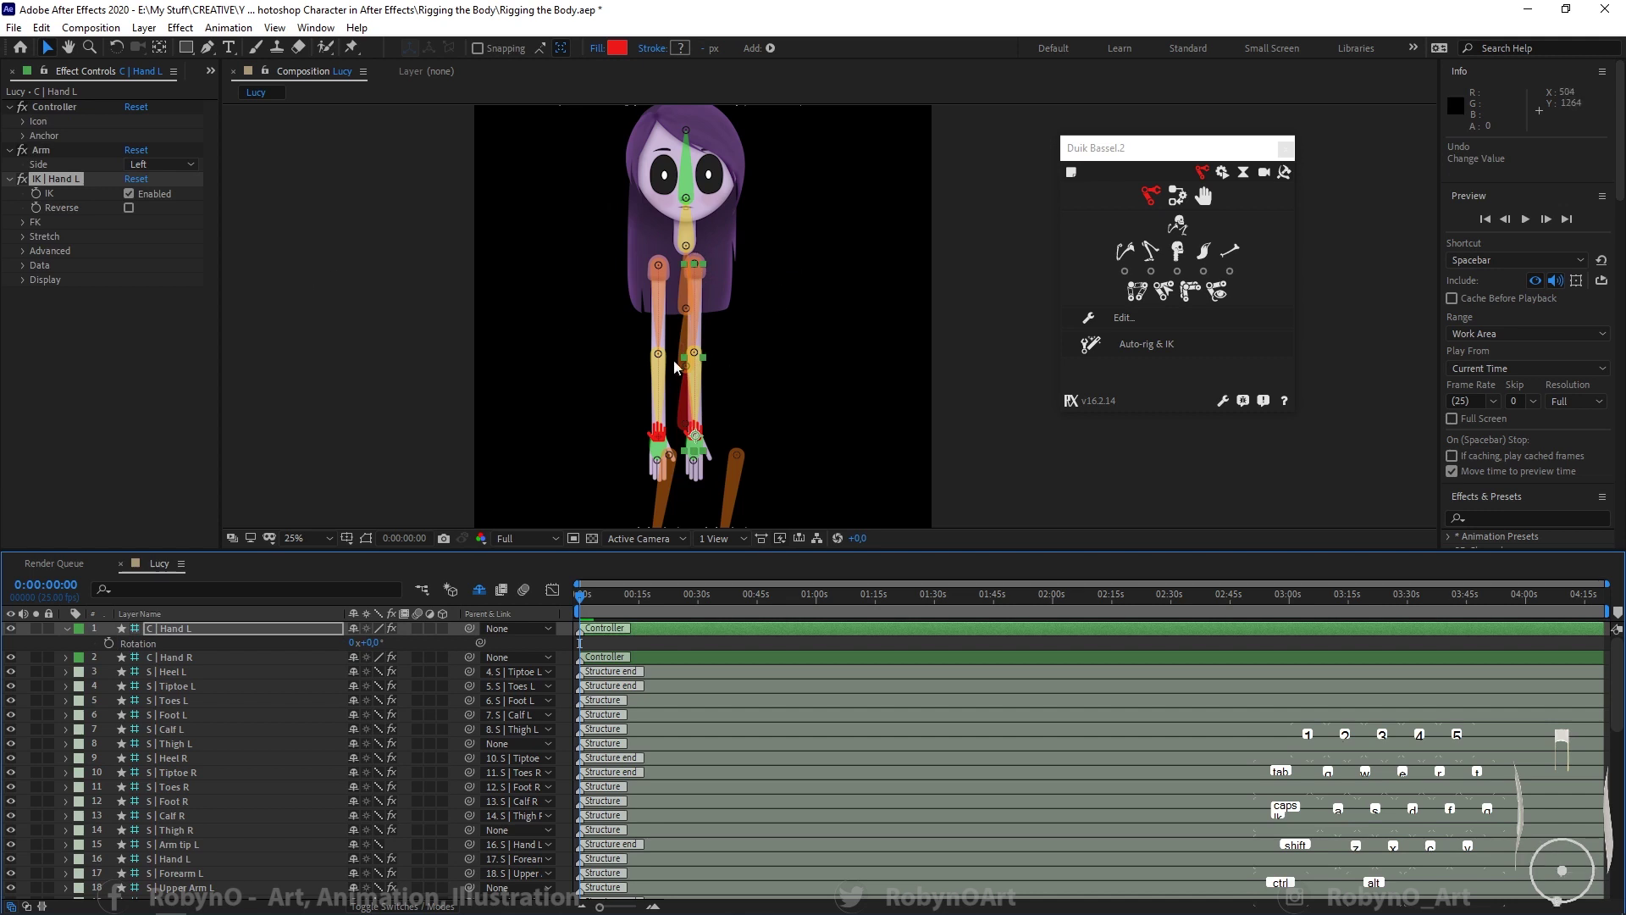
# Step: Collapse the C | Hand L properties and make the Body artwork layer visible and selected
pyautogui.click(66, 628)
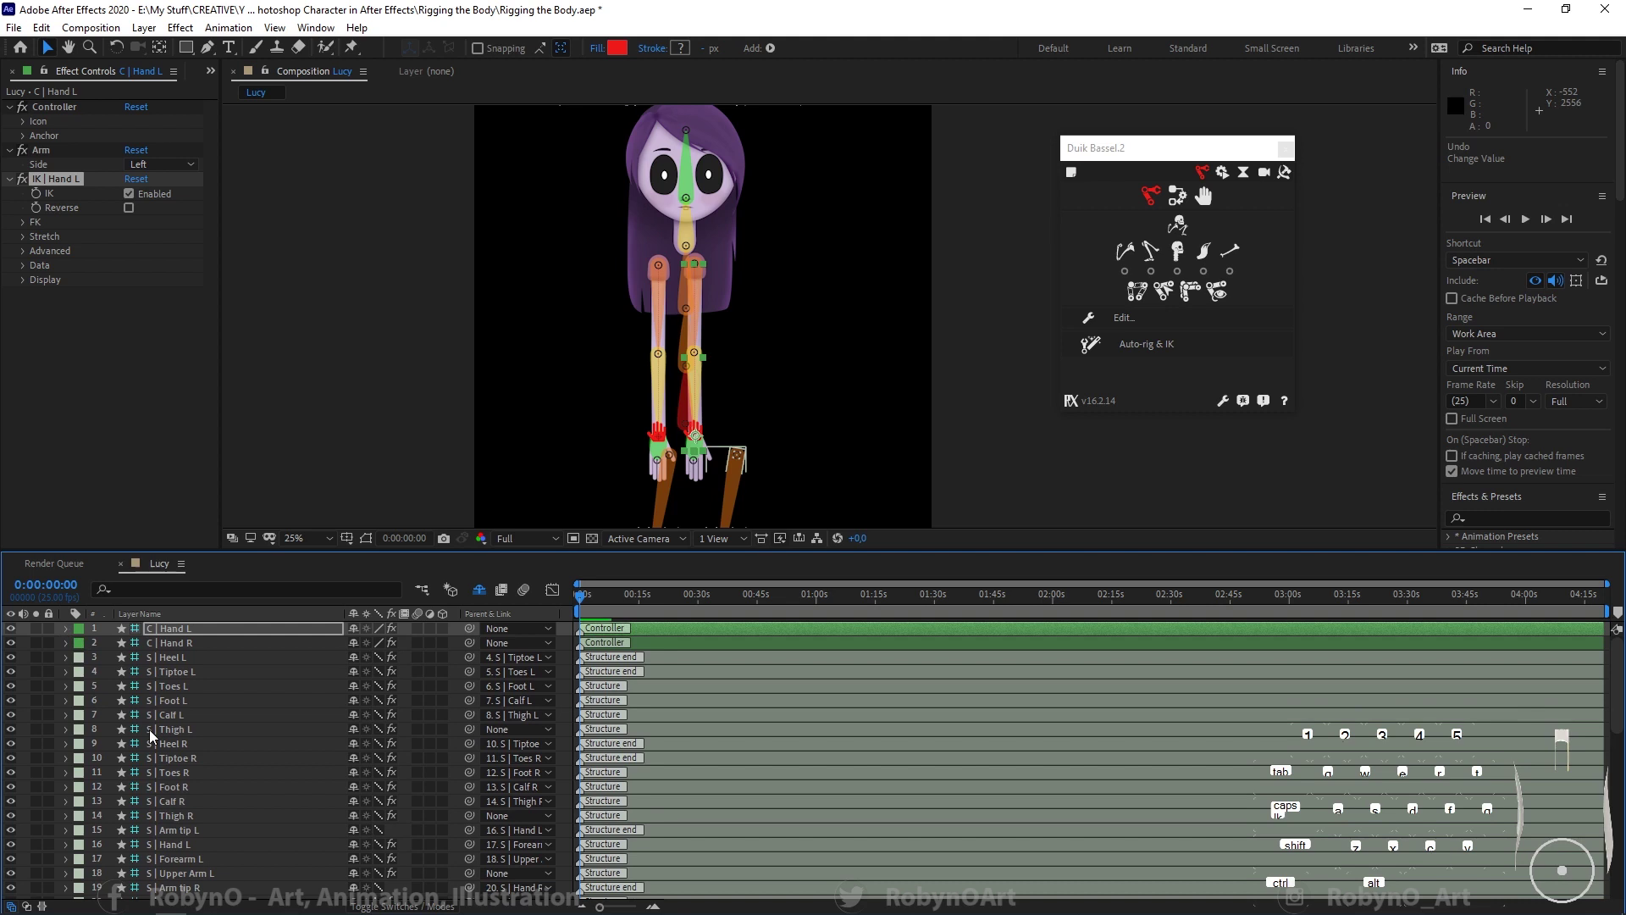
pyautogui.scroll(-9, 154, 826)
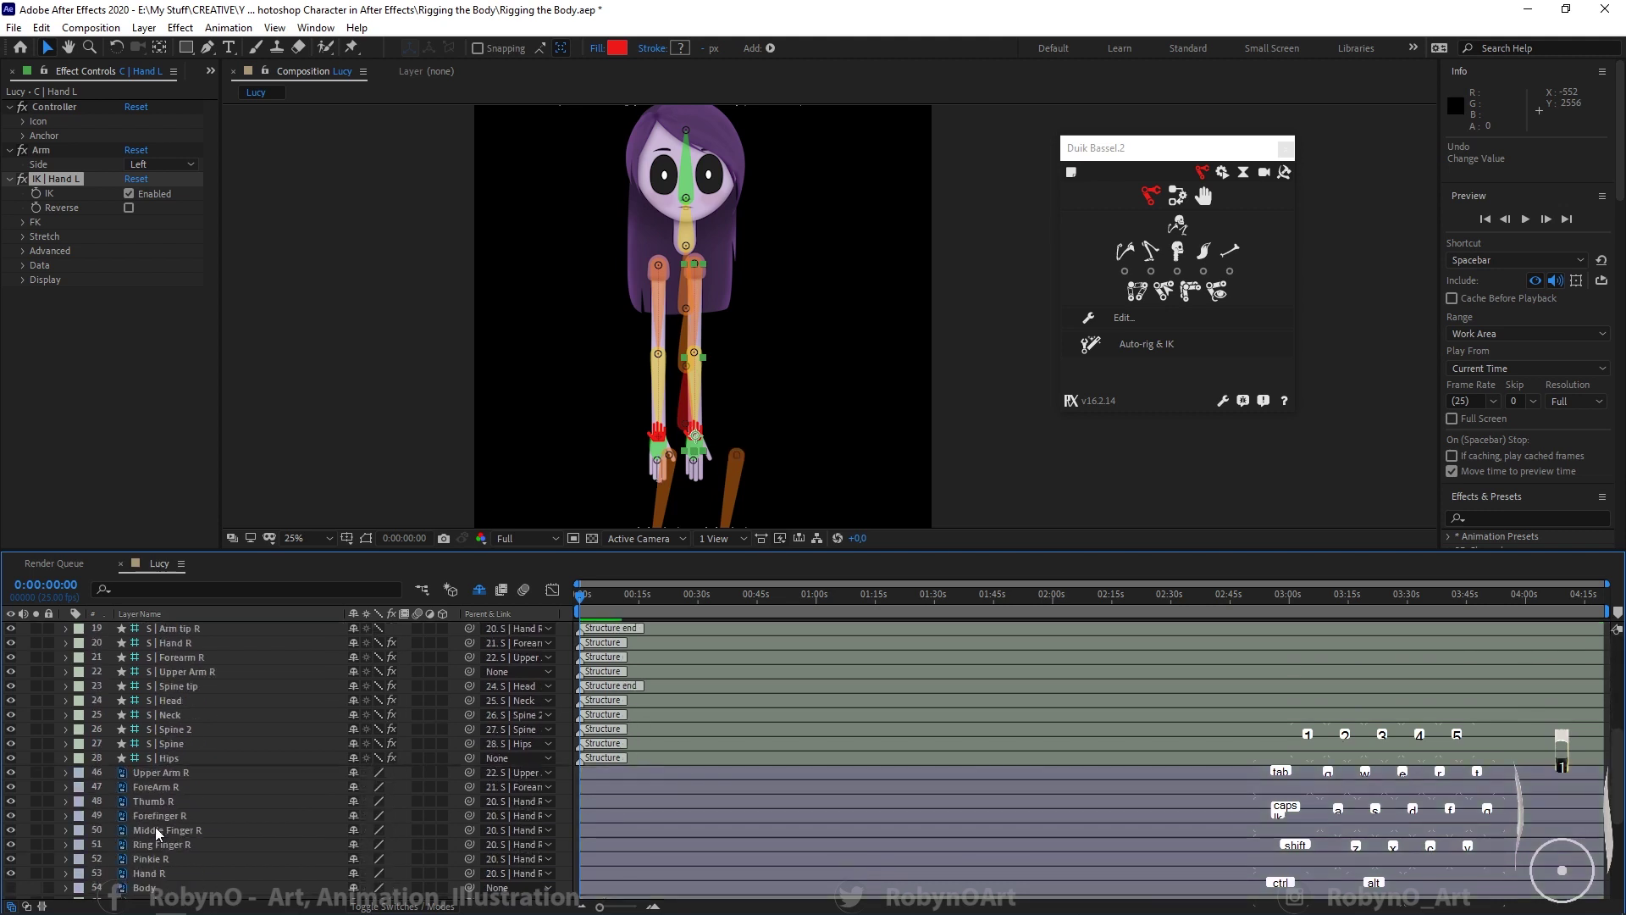
pyautogui.scroll(-2, 155, 827)
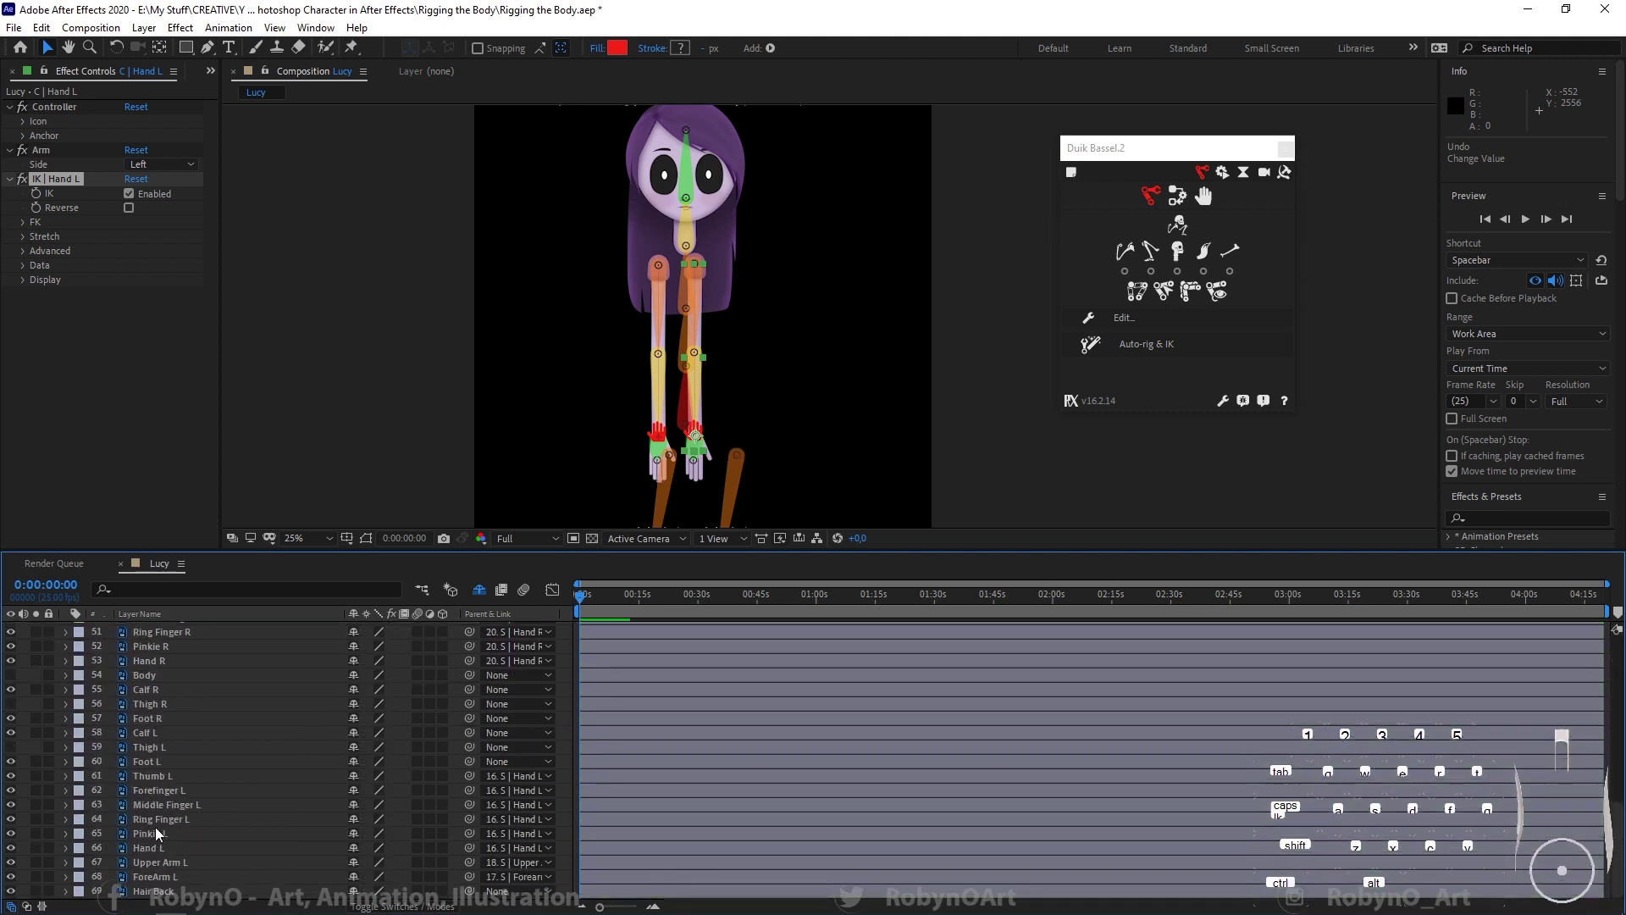
pyautogui.click(80, 677)
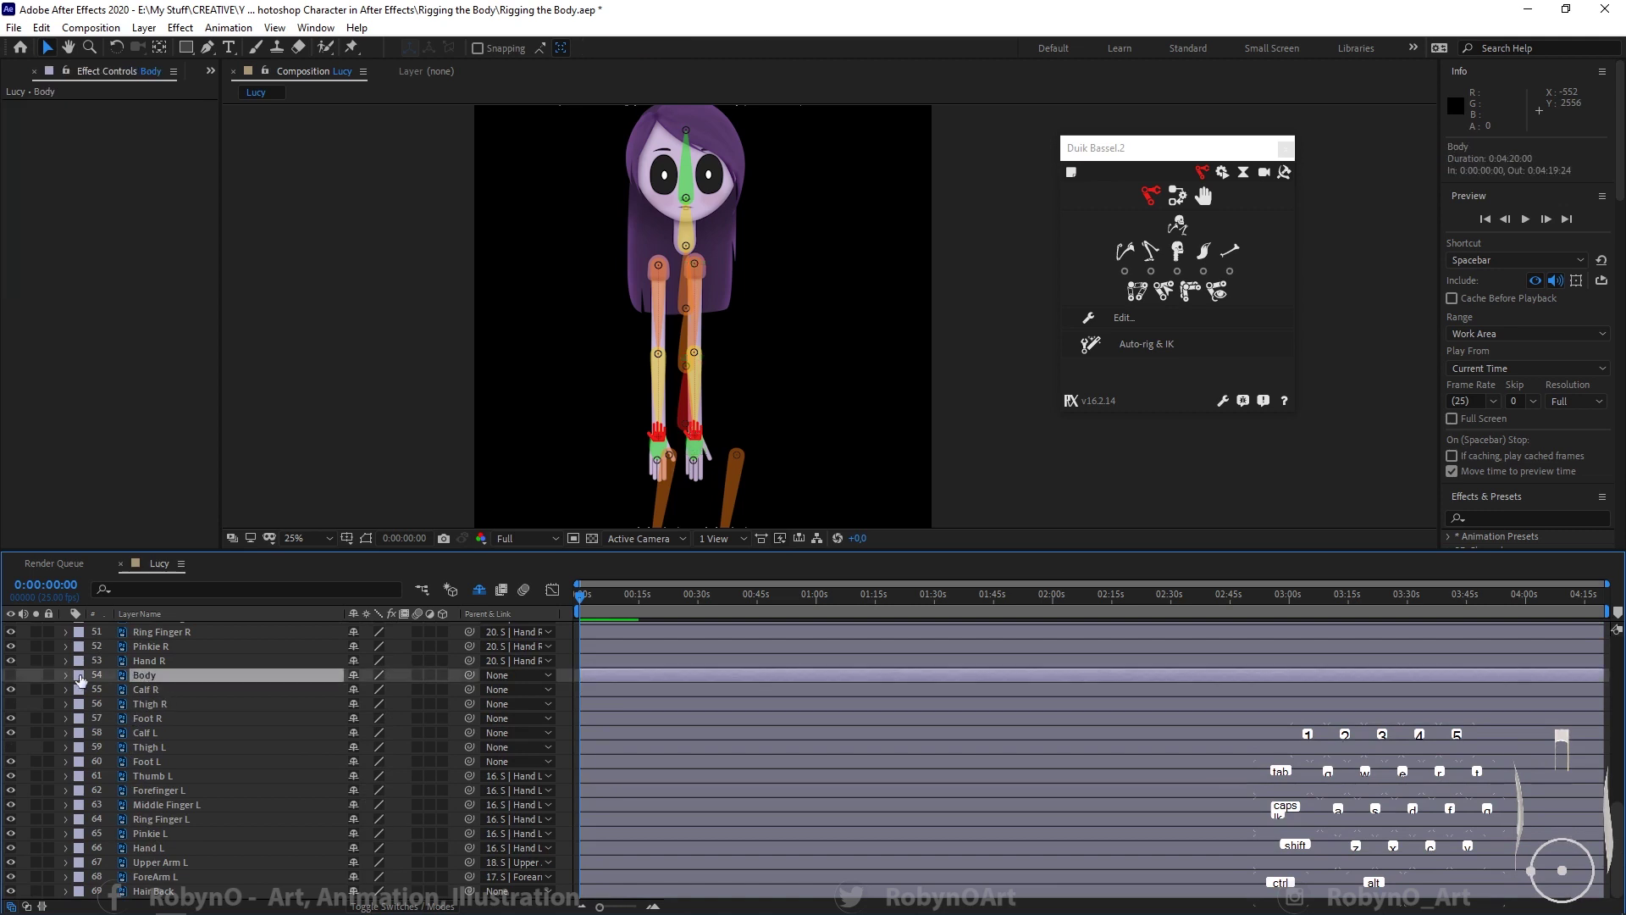
pyautogui.click(11, 675)
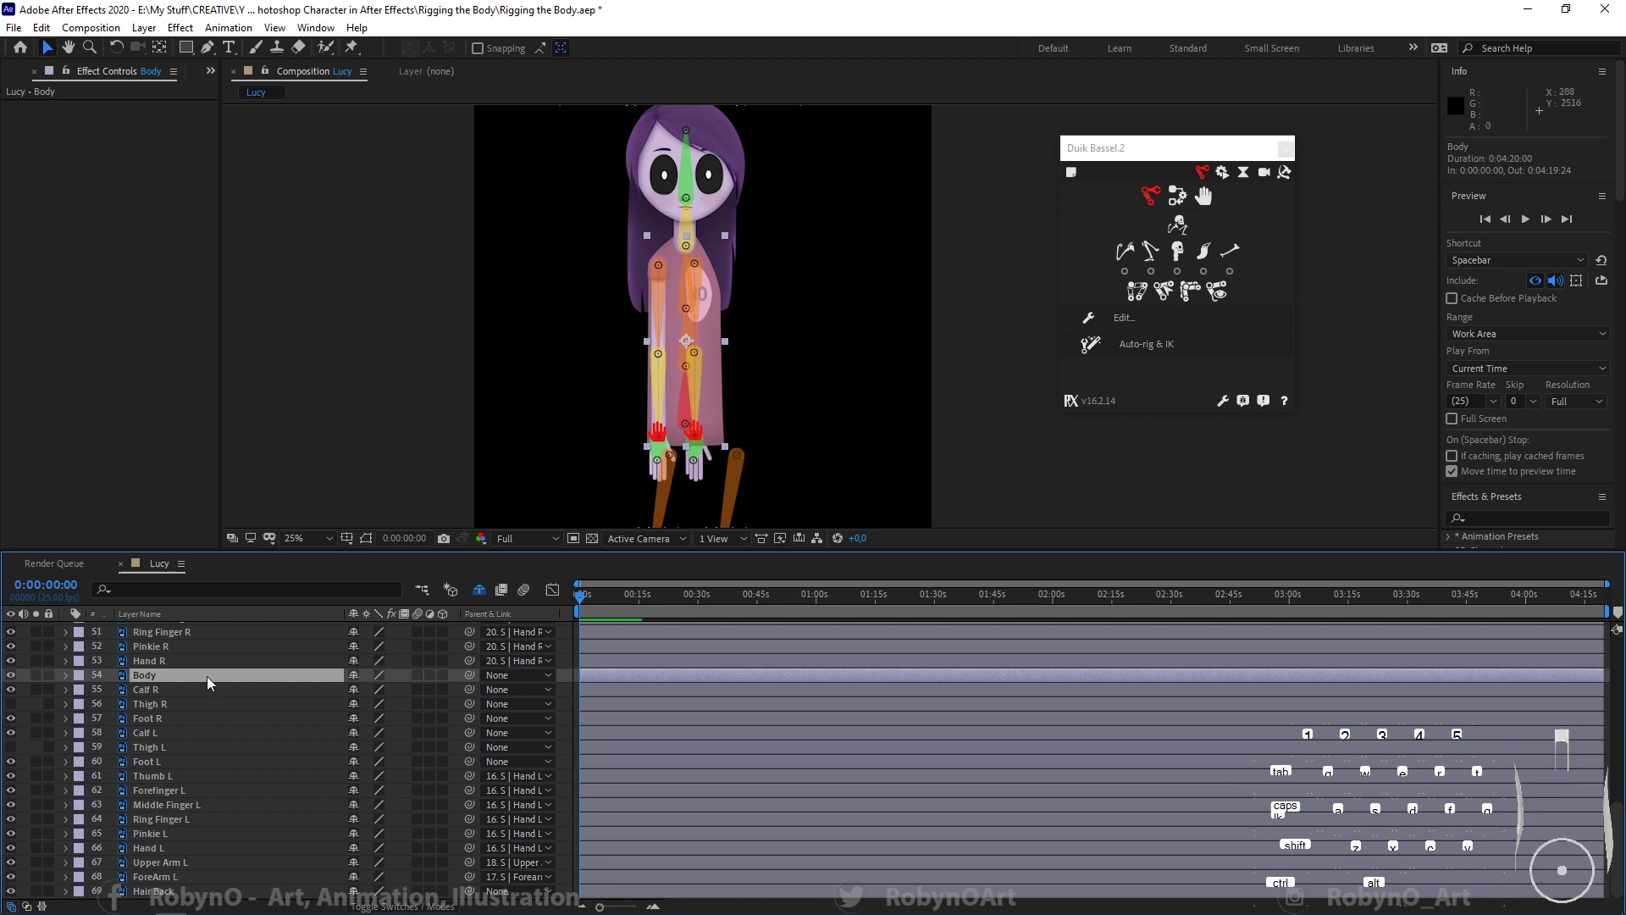
# Step: Place four puppet position pins on the Body layer, at the Hips, Spine, Spine 2 and Neck structure joints
pyautogui.click(352, 49)
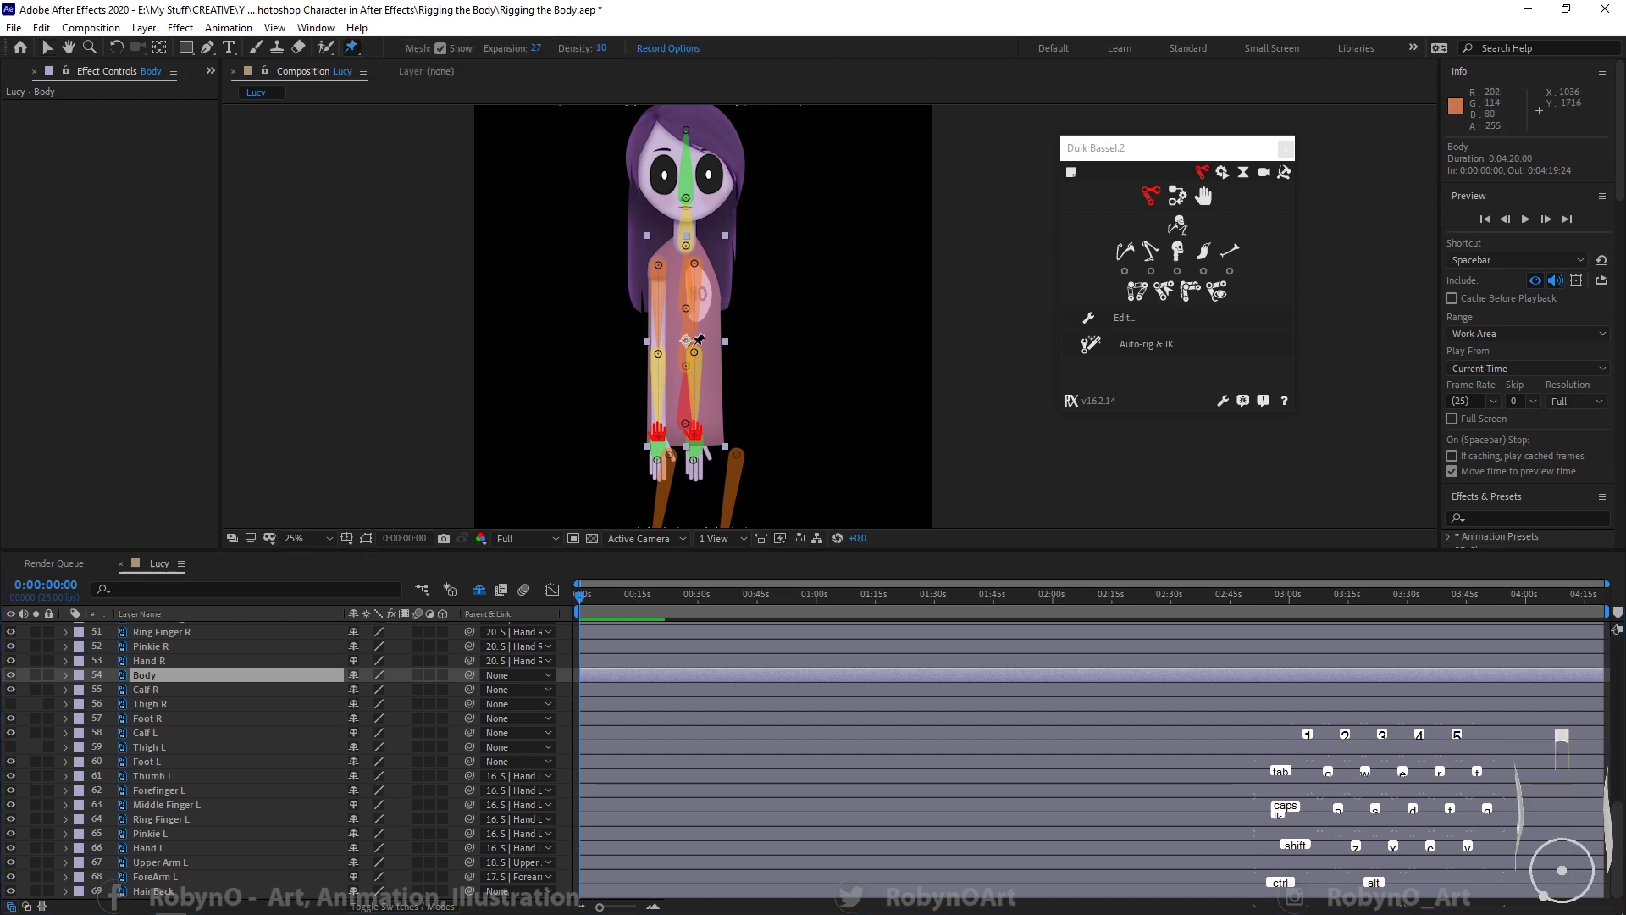
pyautogui.scroll(3, 719, 305)
pyautogui.moveTo(668, 438); pyautogui.dragTo(827, 295)
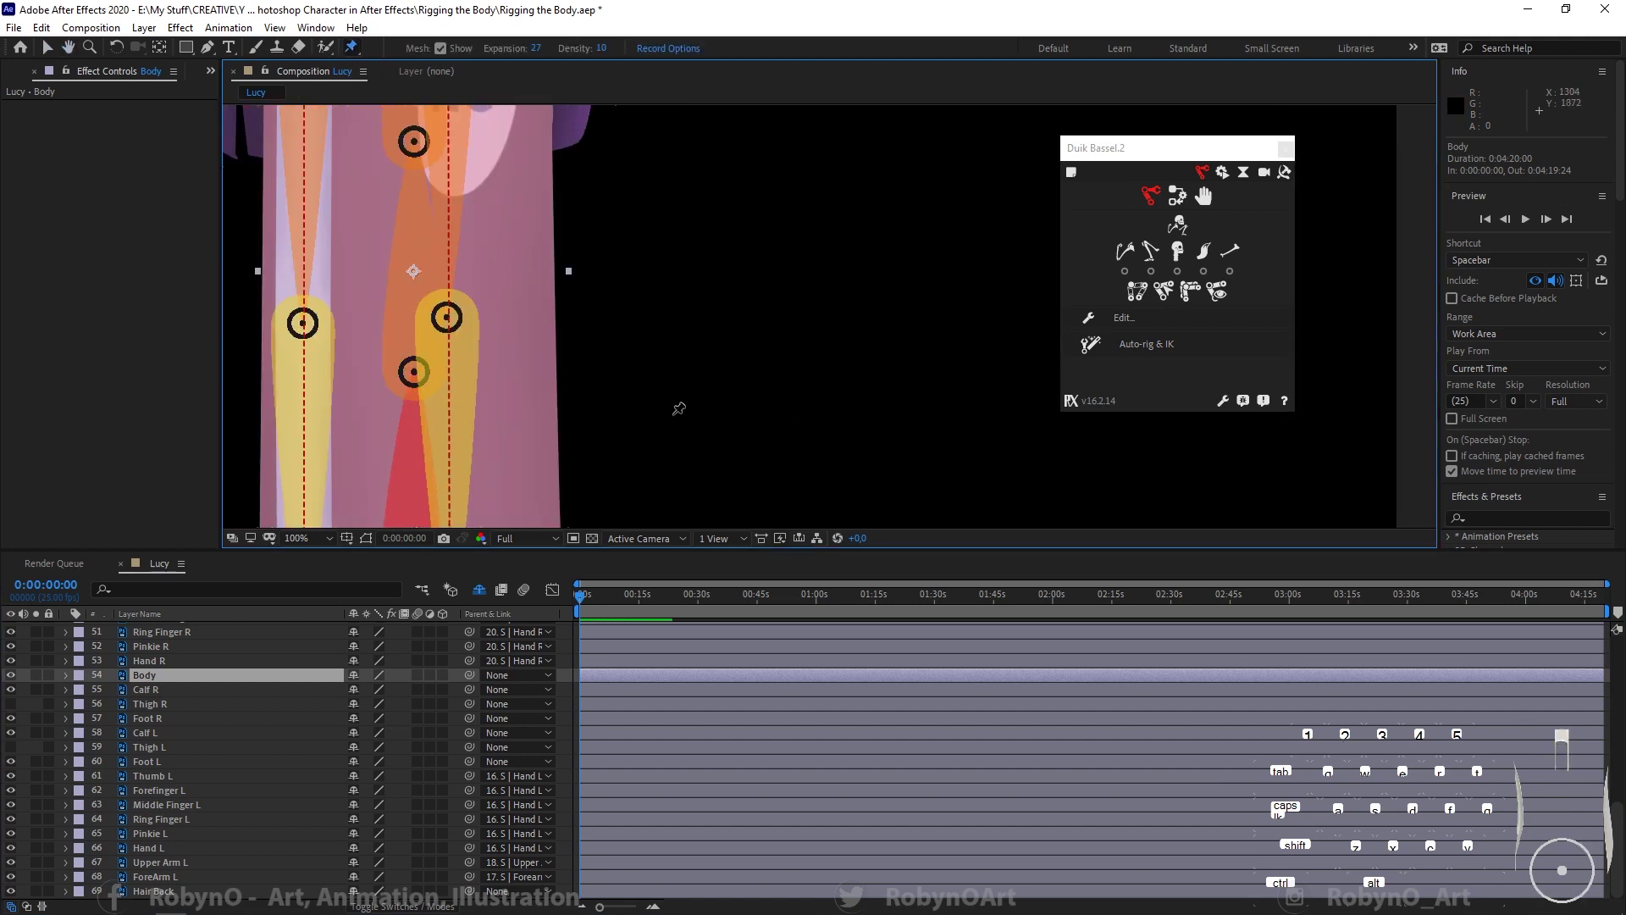
pyautogui.scroll(-2, 686, 402)
pyautogui.moveTo(692, 278); pyautogui.dragTo(682, 273)
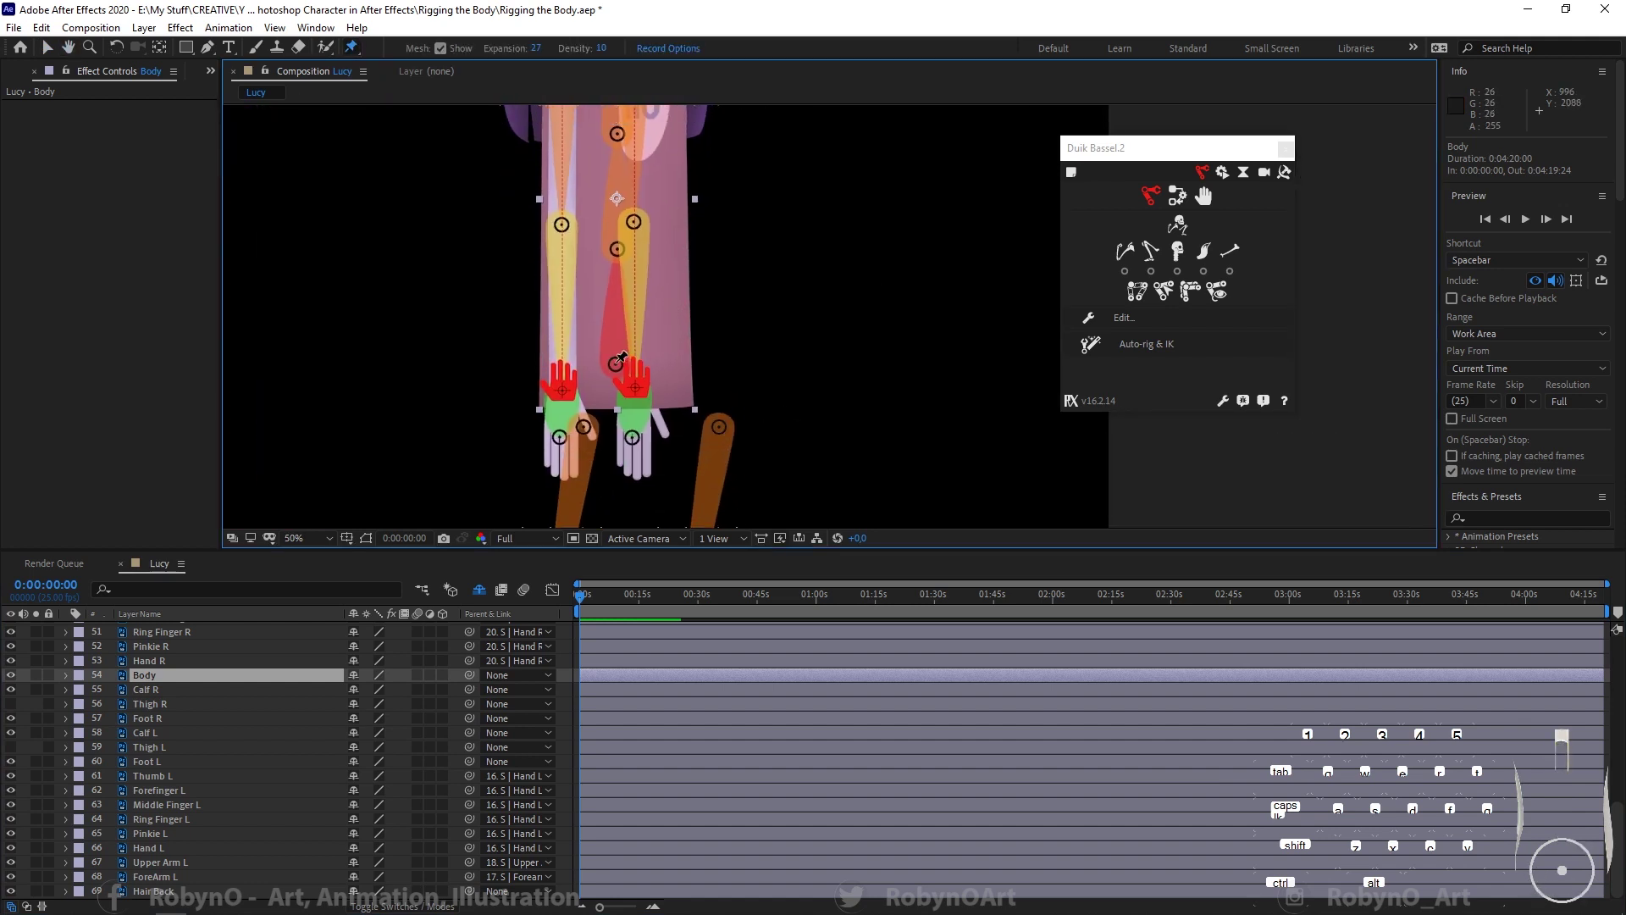
pyautogui.click(616, 363)
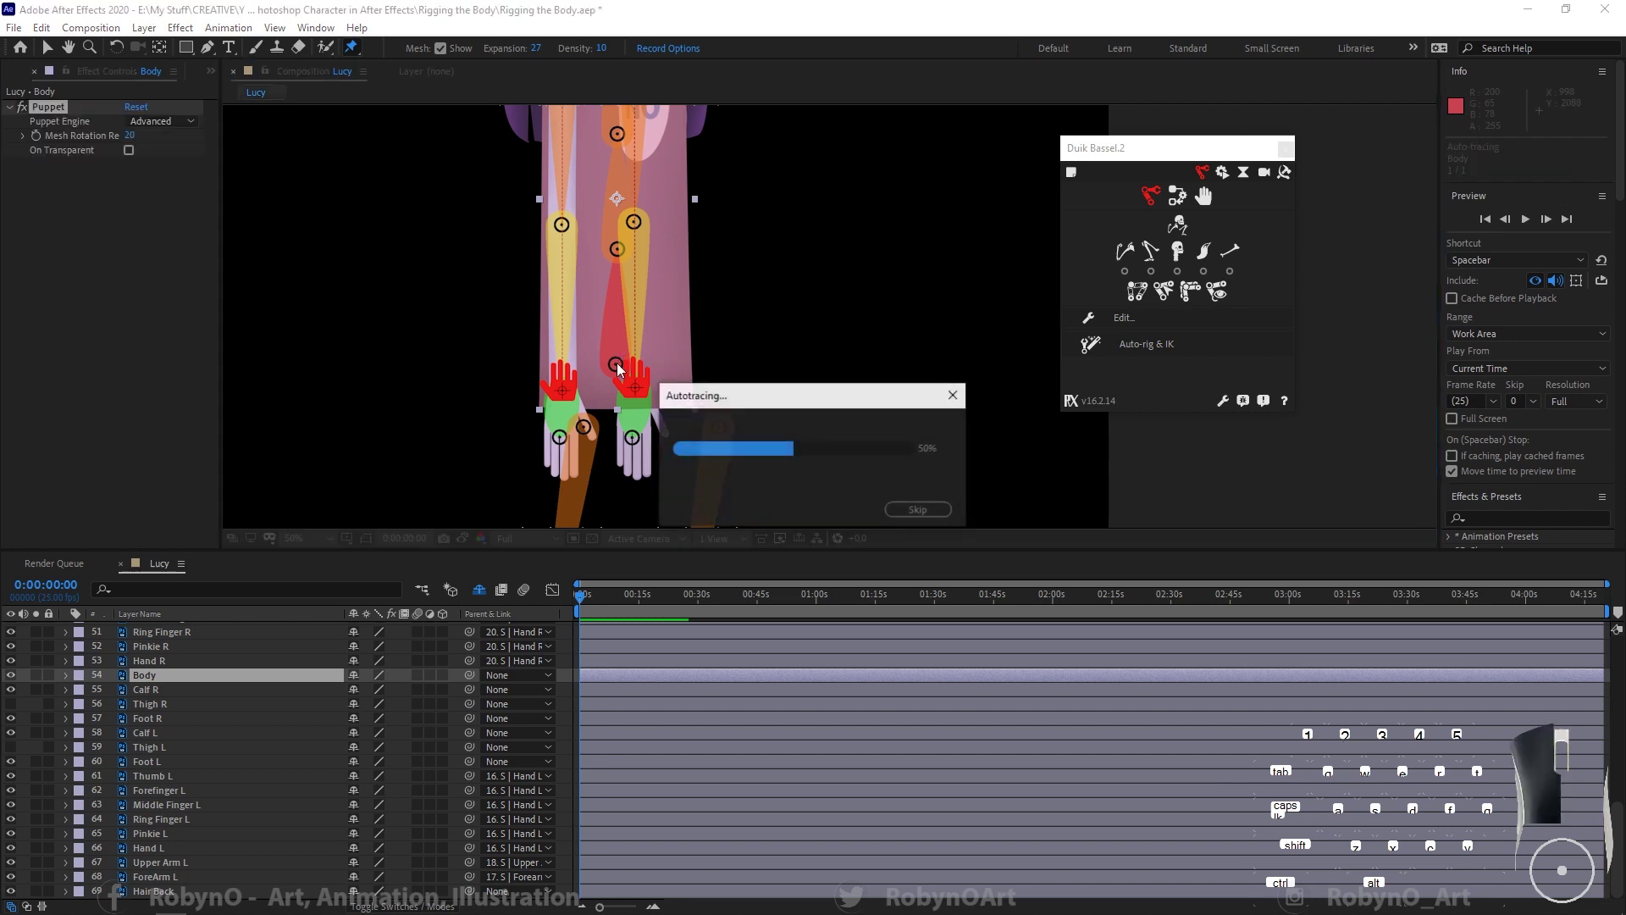
pyautogui.click(618, 249)
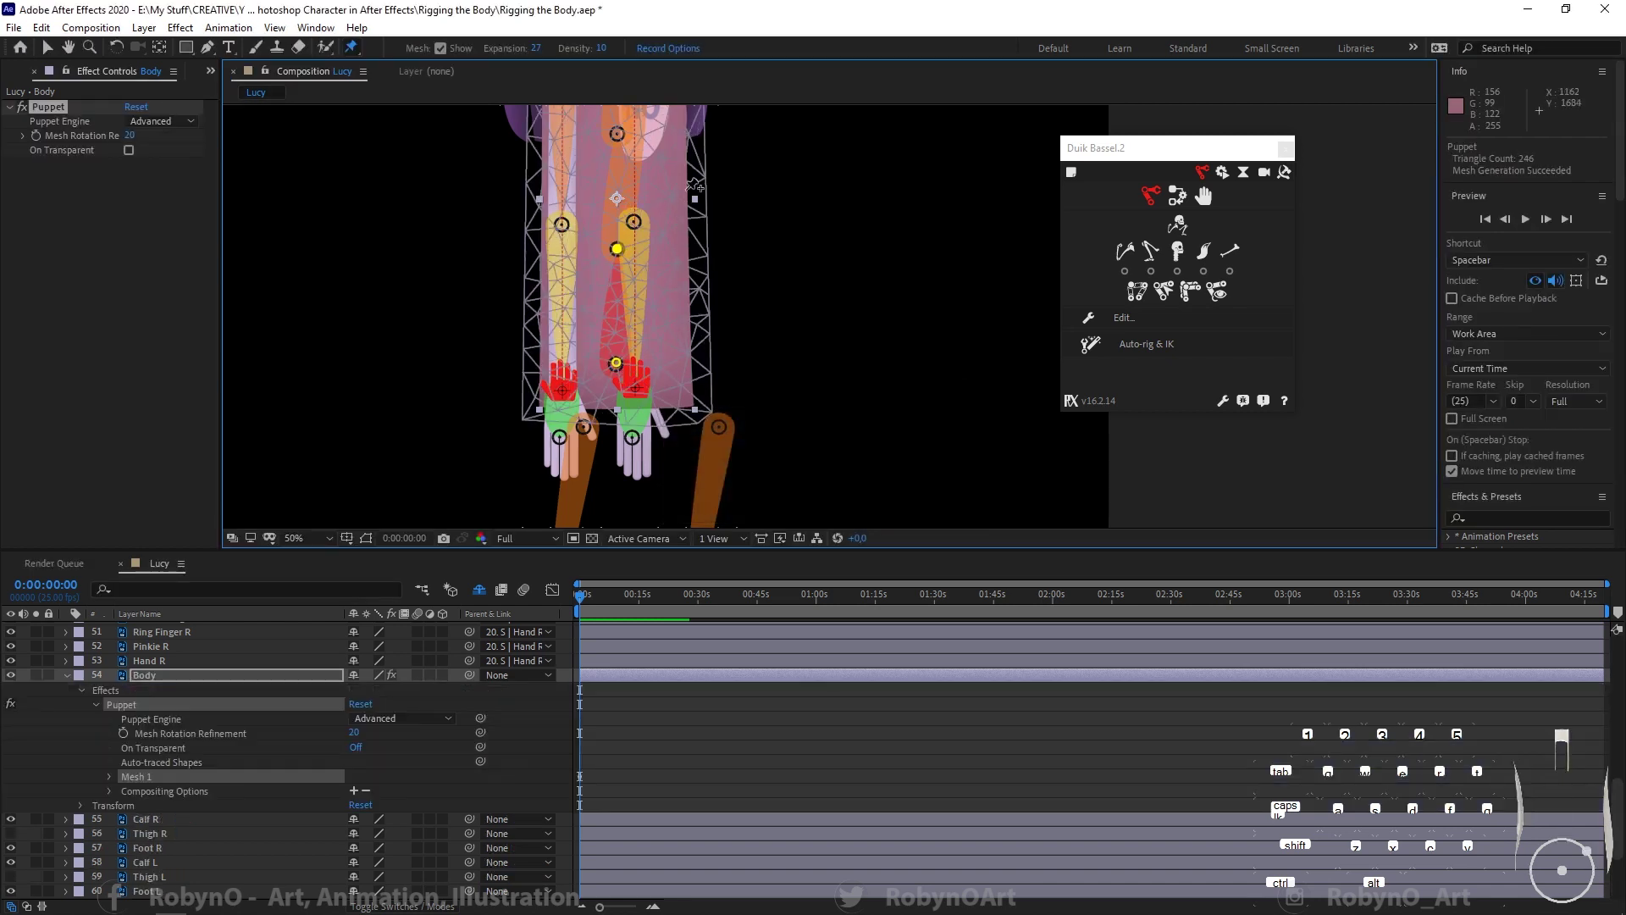
pyautogui.moveTo(674, 248); pyautogui.dragTo(637, 527)
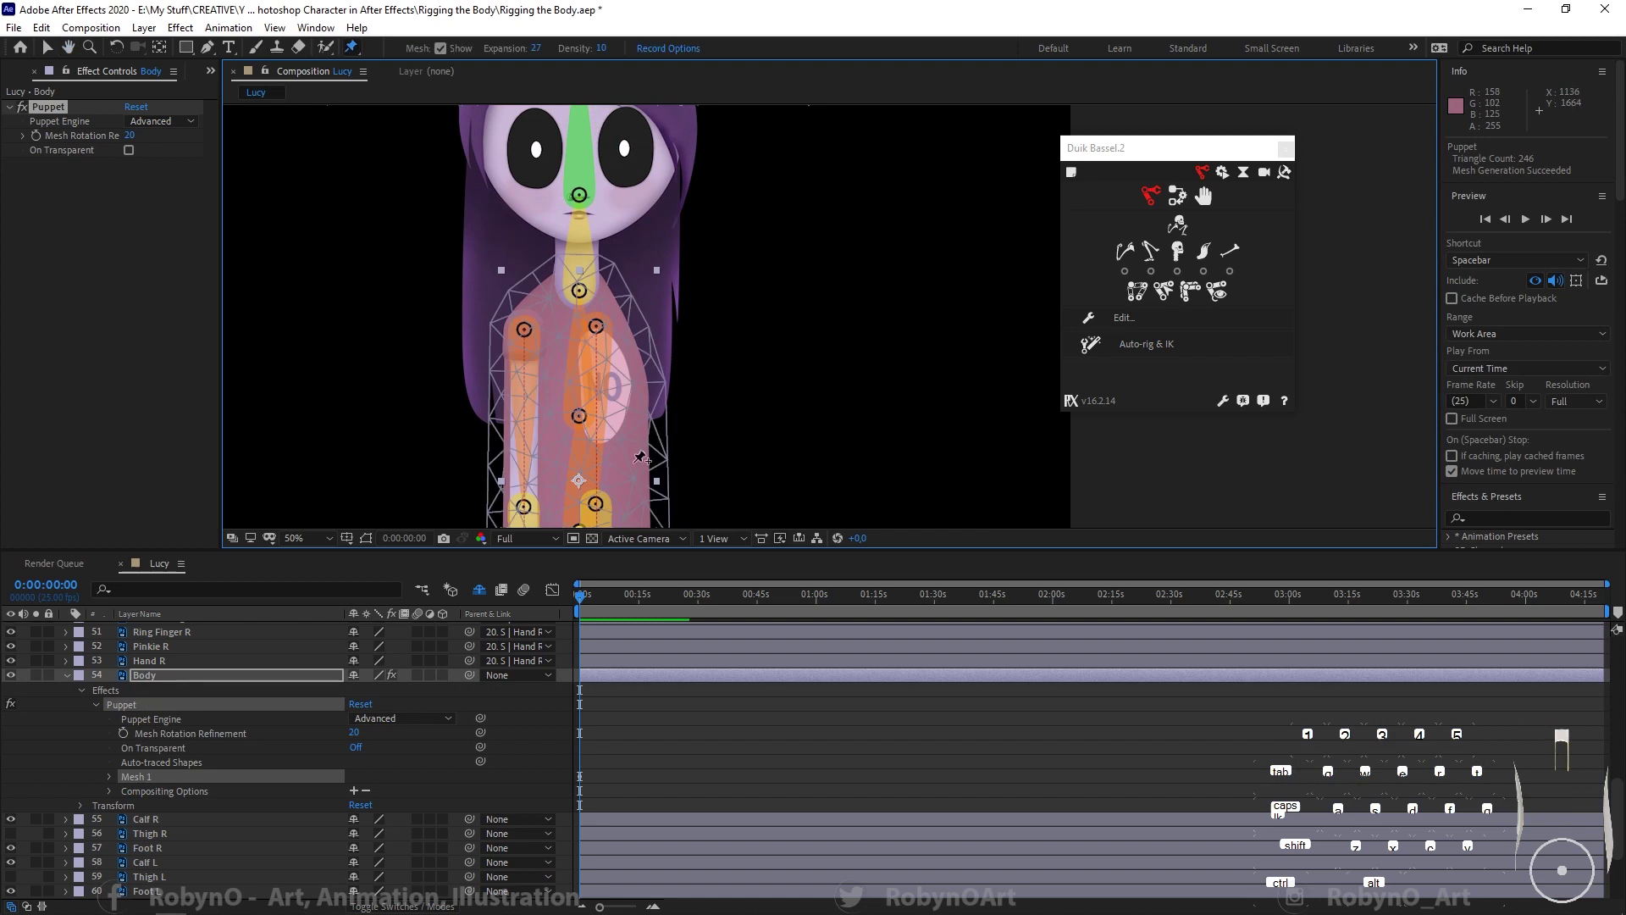
pyautogui.click(581, 414)
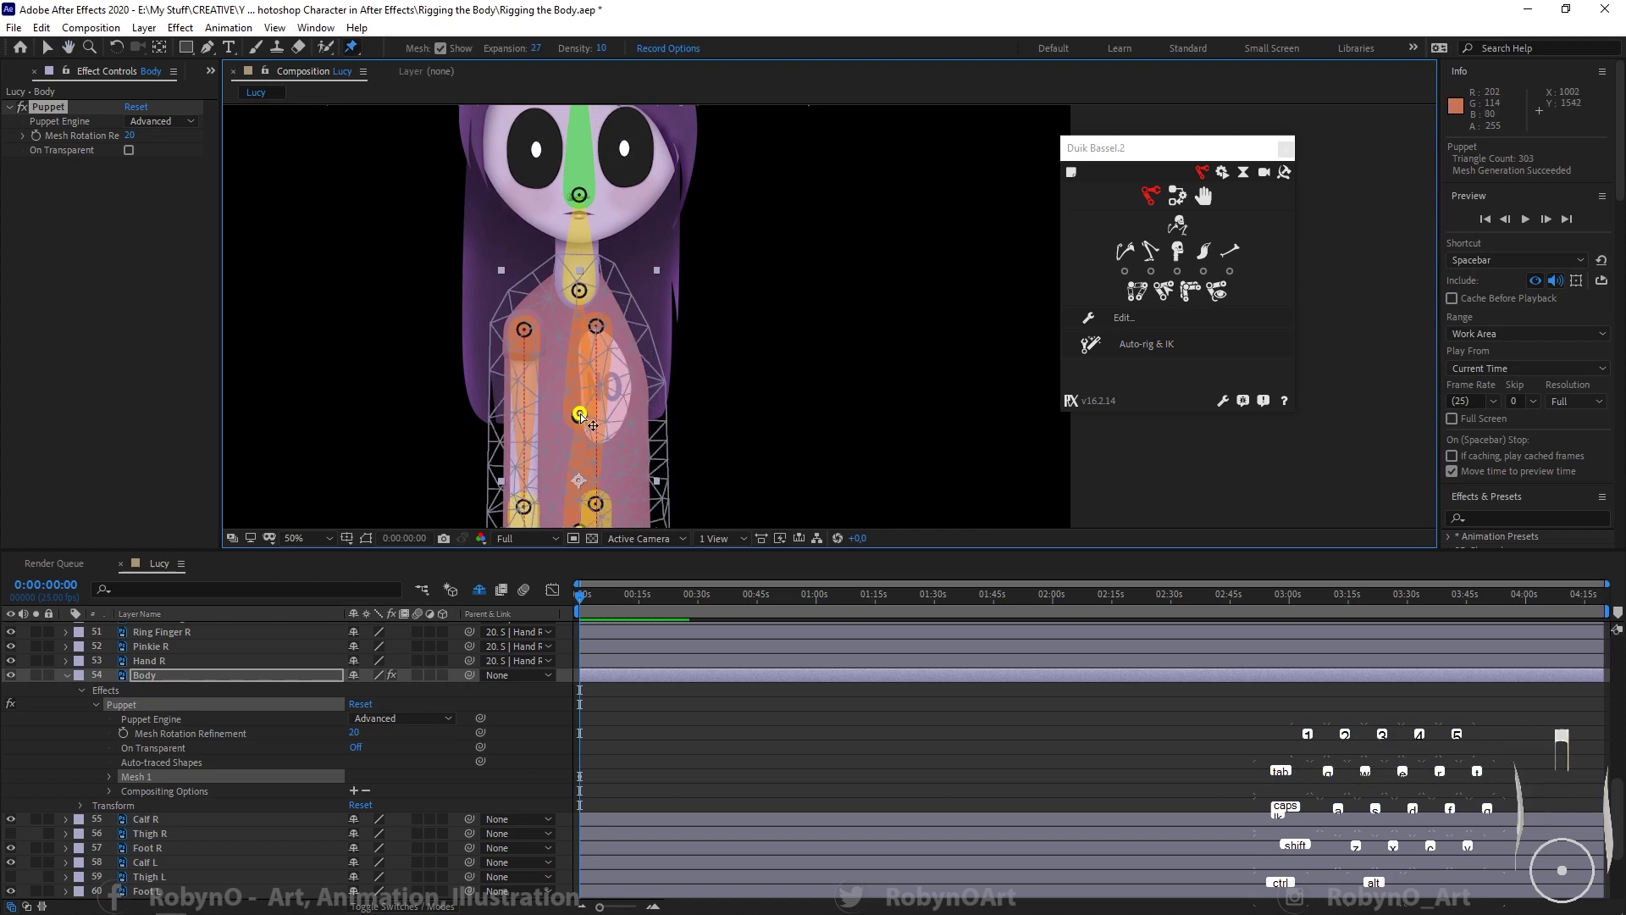
pyautogui.click(581, 288)
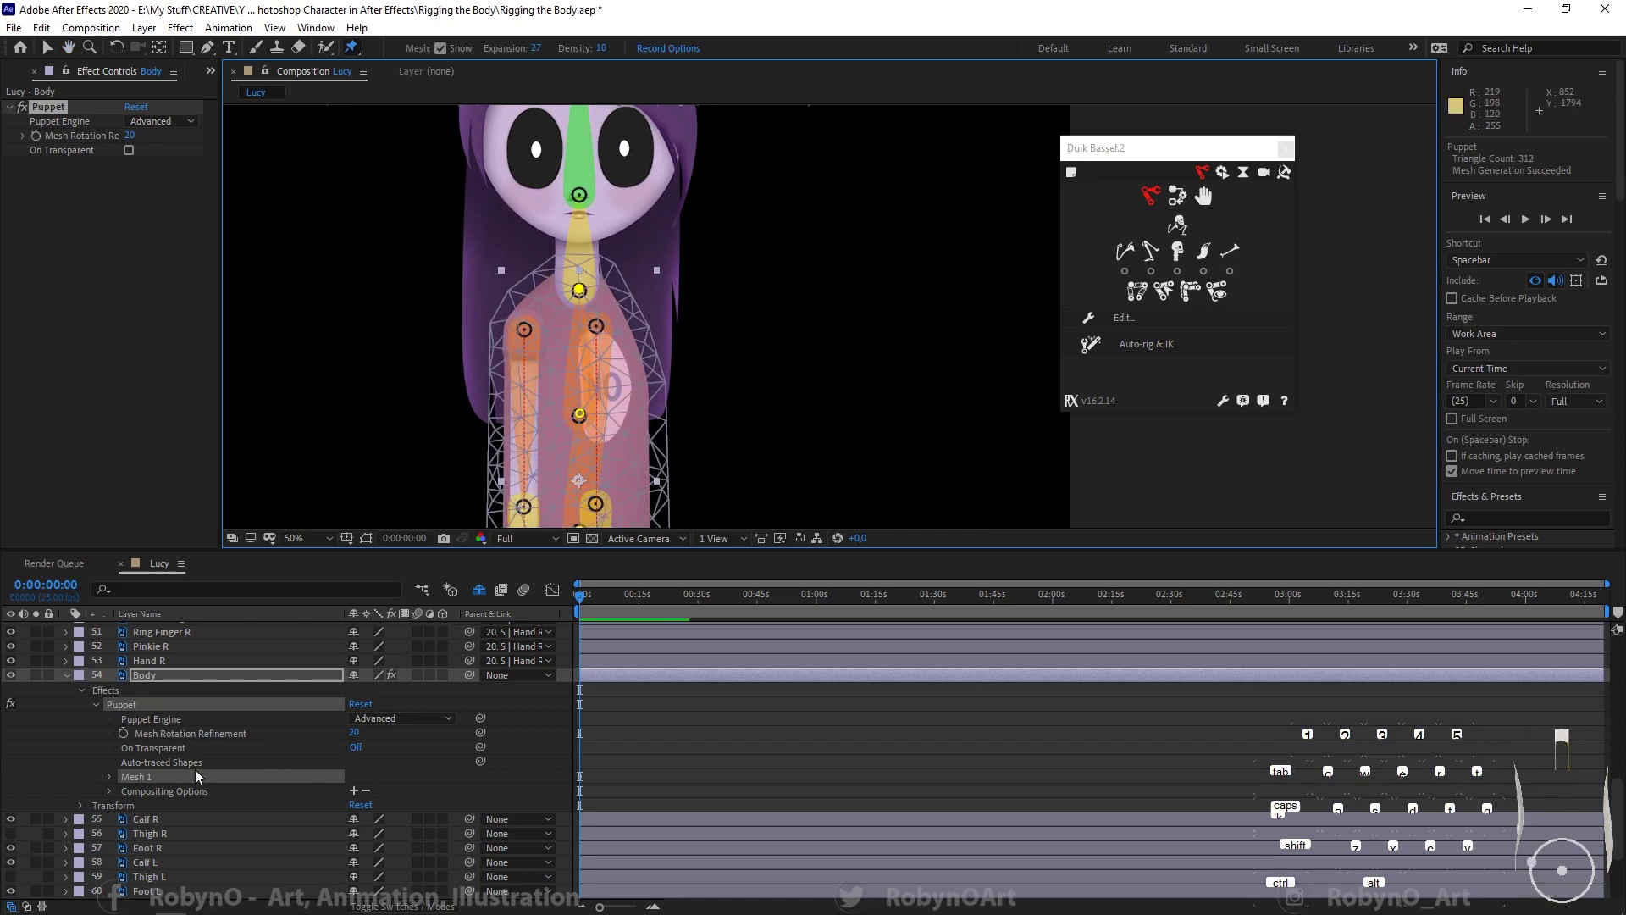
# Step: Expand Mesh 1 and its Deform group in the Body layer's Puppet effect to list the pins
pyautogui.click(109, 776)
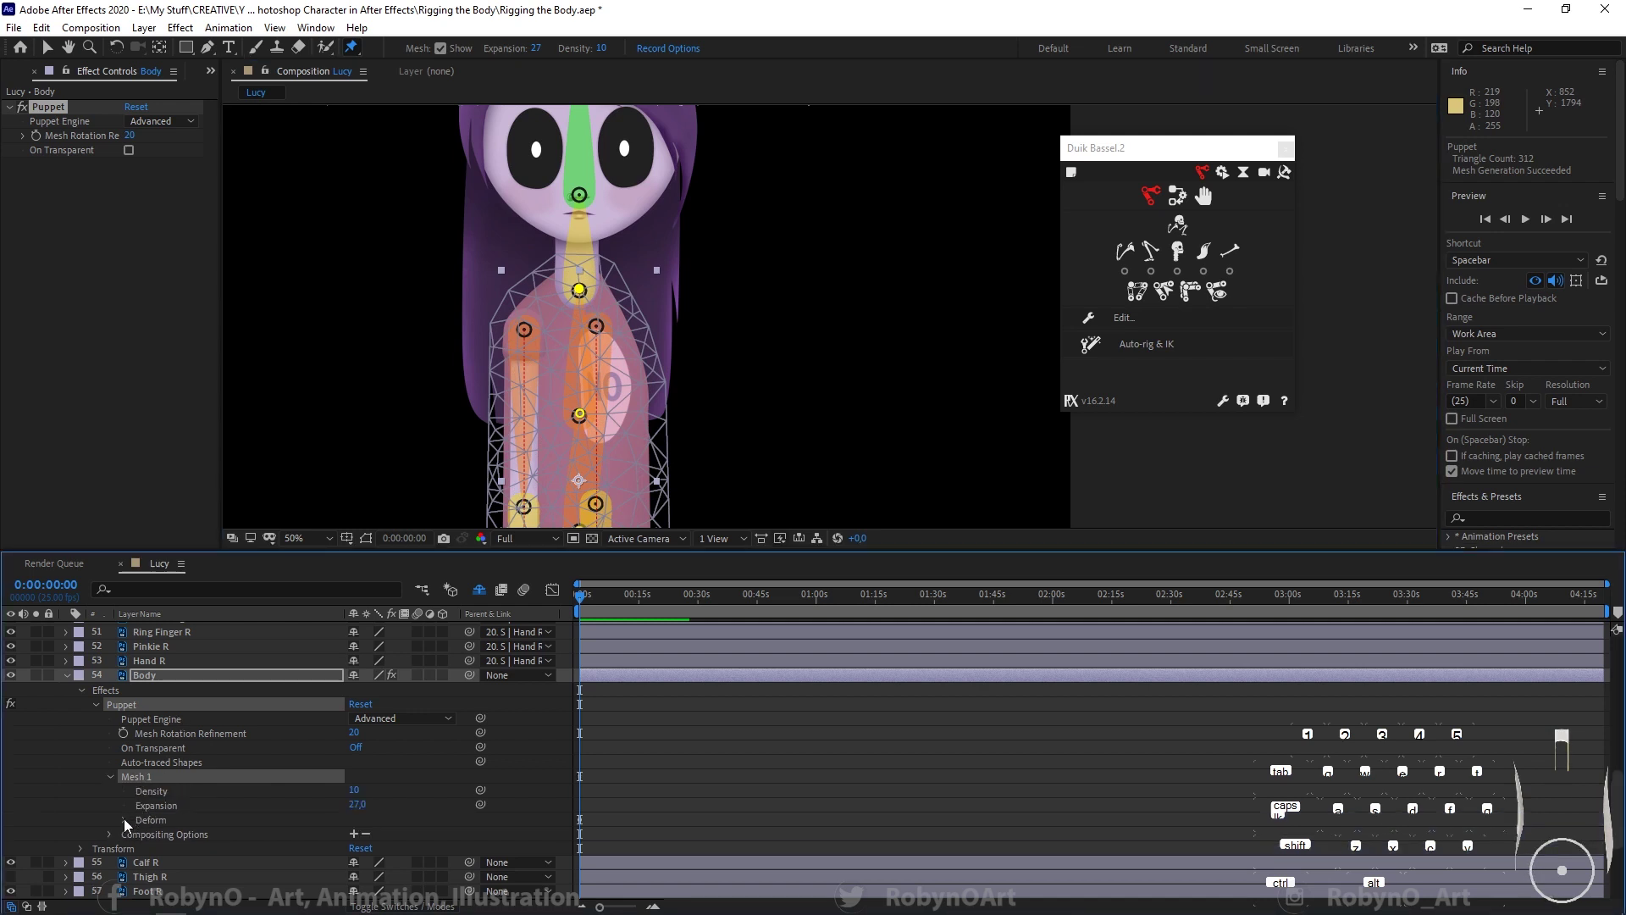
pyautogui.click(125, 819)
pyautogui.scroll(-2, 217, 800)
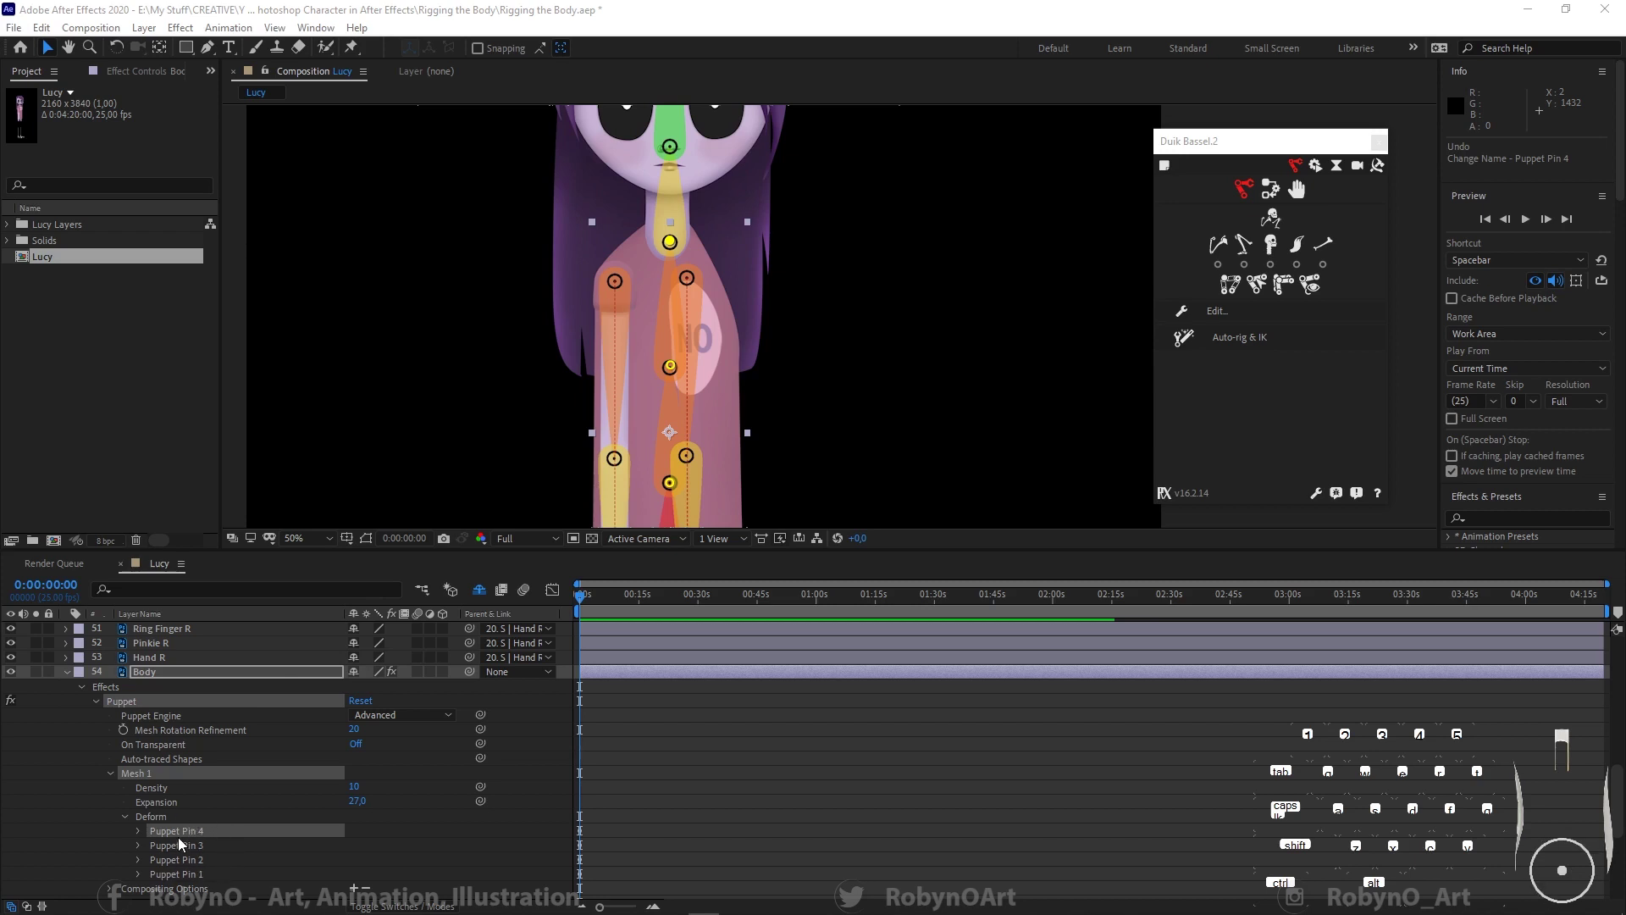
# Step: Check the torso structure layers S | Spine 2, S | Spine and S | Hips against the Body layer's puppet pins
pyautogui.scroll(4, 183, 835)
pyautogui.scroll(3, 190, 820)
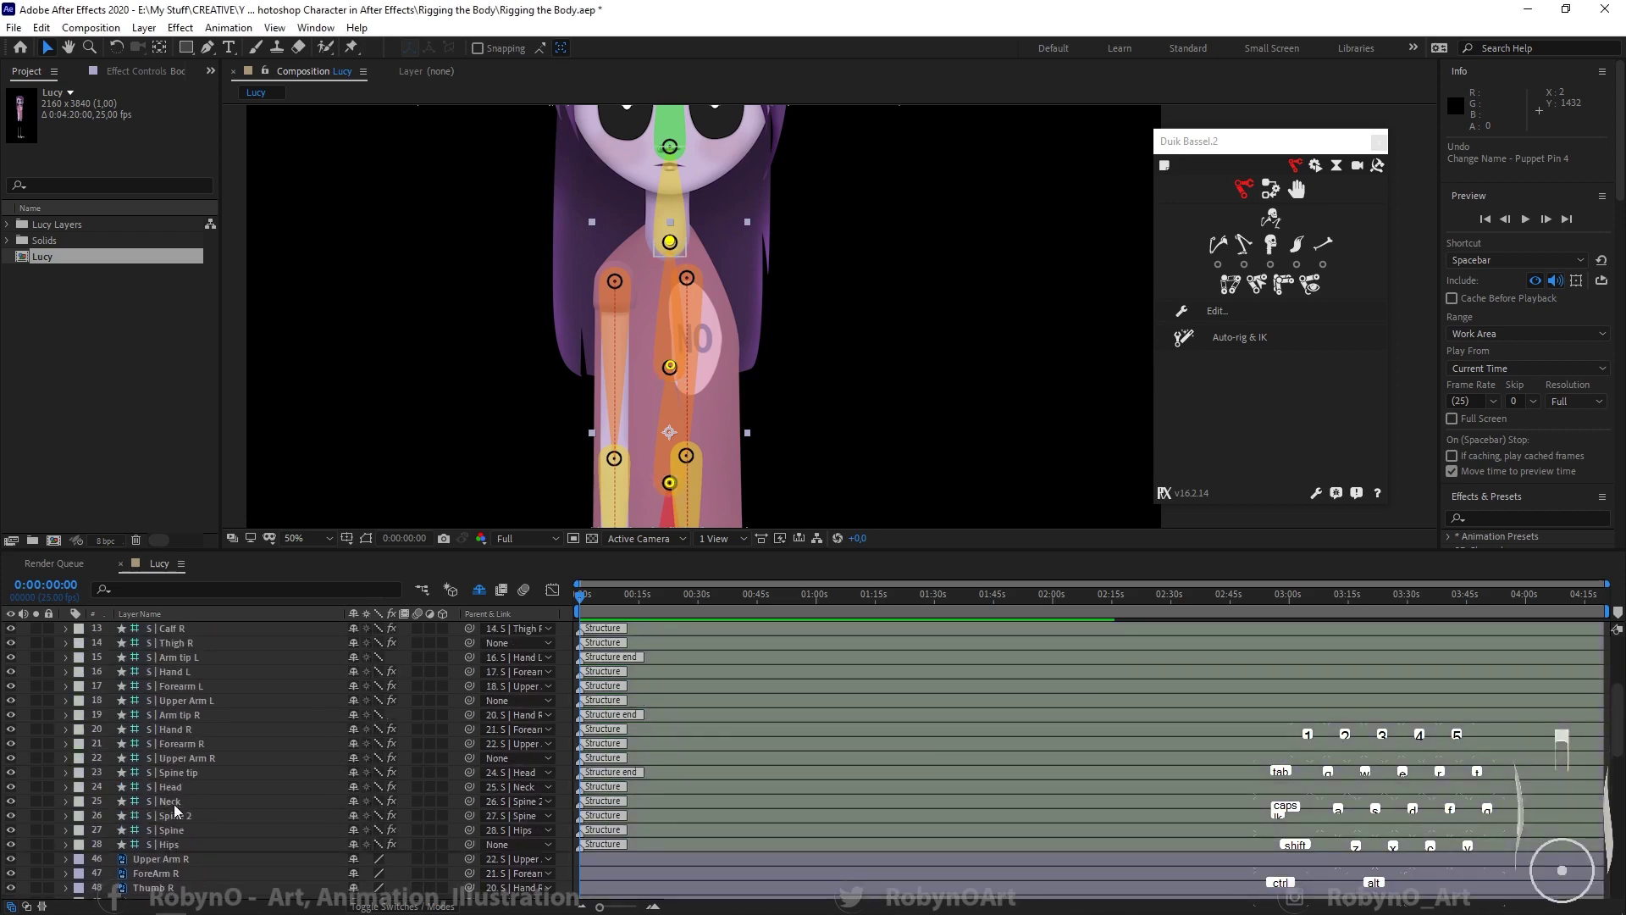
pyautogui.click(175, 815)
pyautogui.click(180, 832)
pyautogui.click(181, 844)
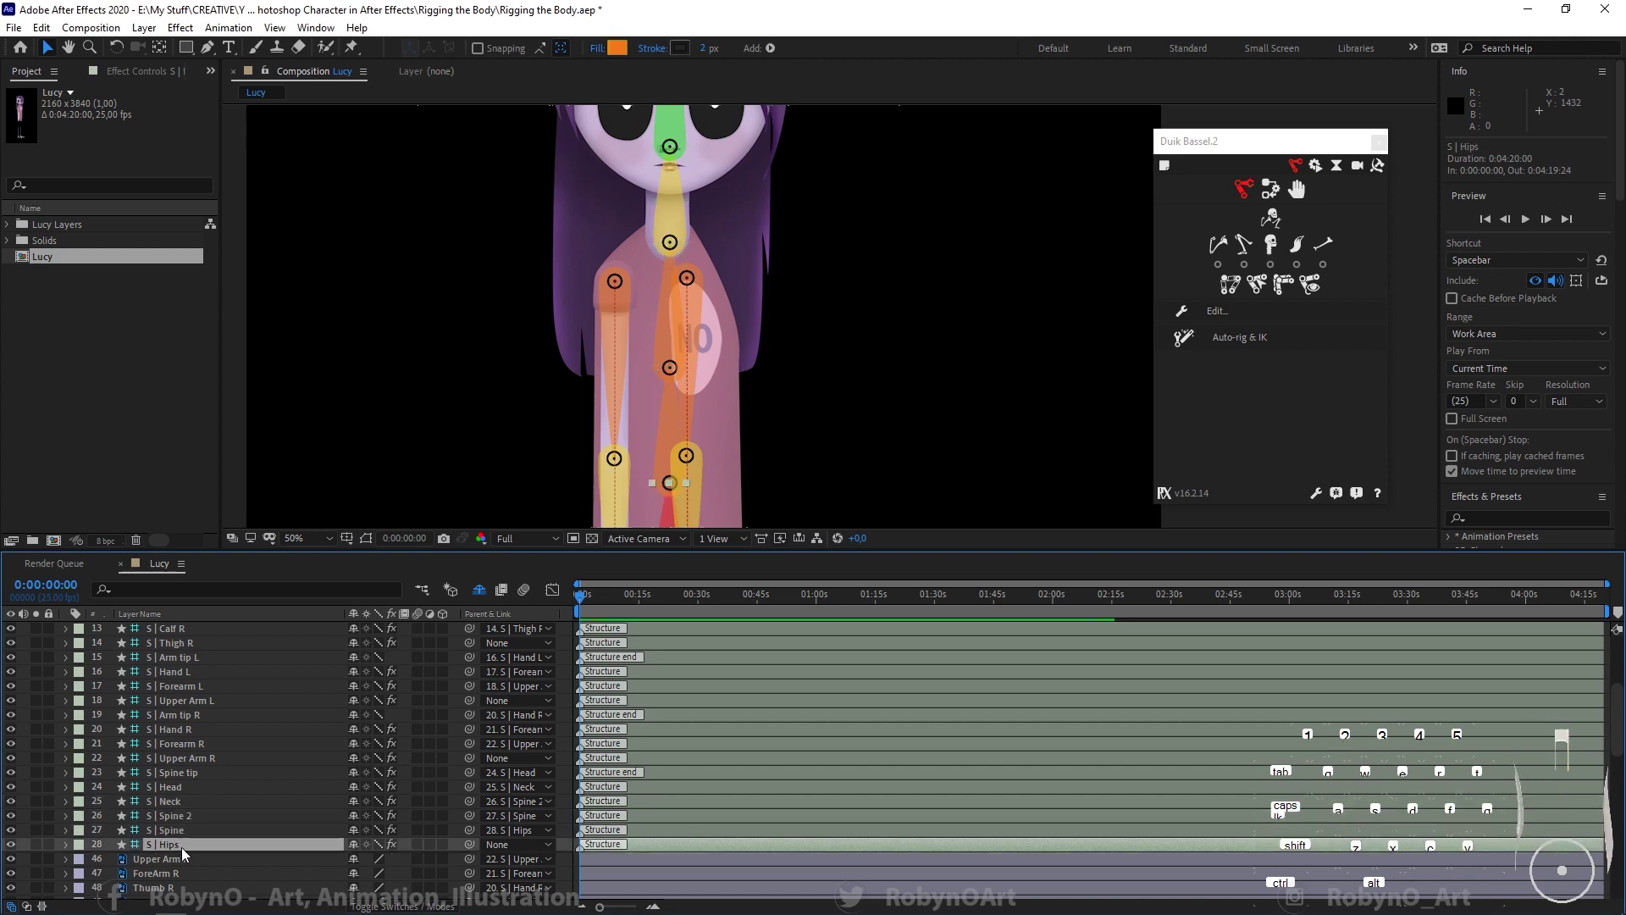
pyautogui.scroll(-6, 184, 855)
pyautogui.scroll(-2, 194, 846)
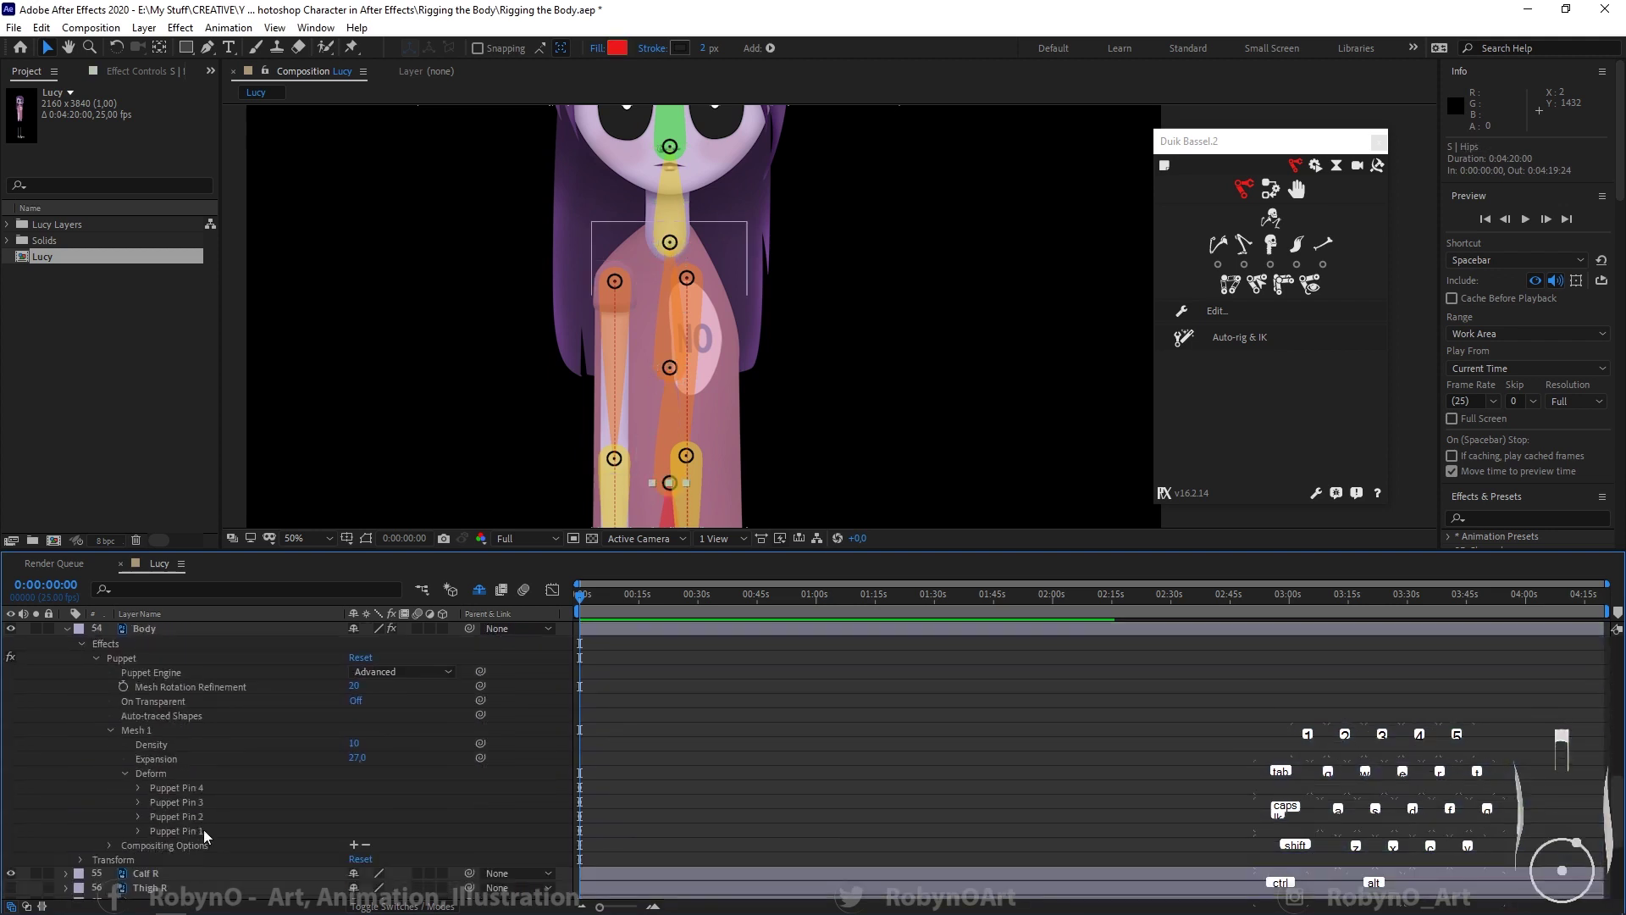
# Step: Rename the Body layer's Puppet Pin 4 as Neck and Puppet Pin 3 as Spine 2
pyautogui.click(182, 786)
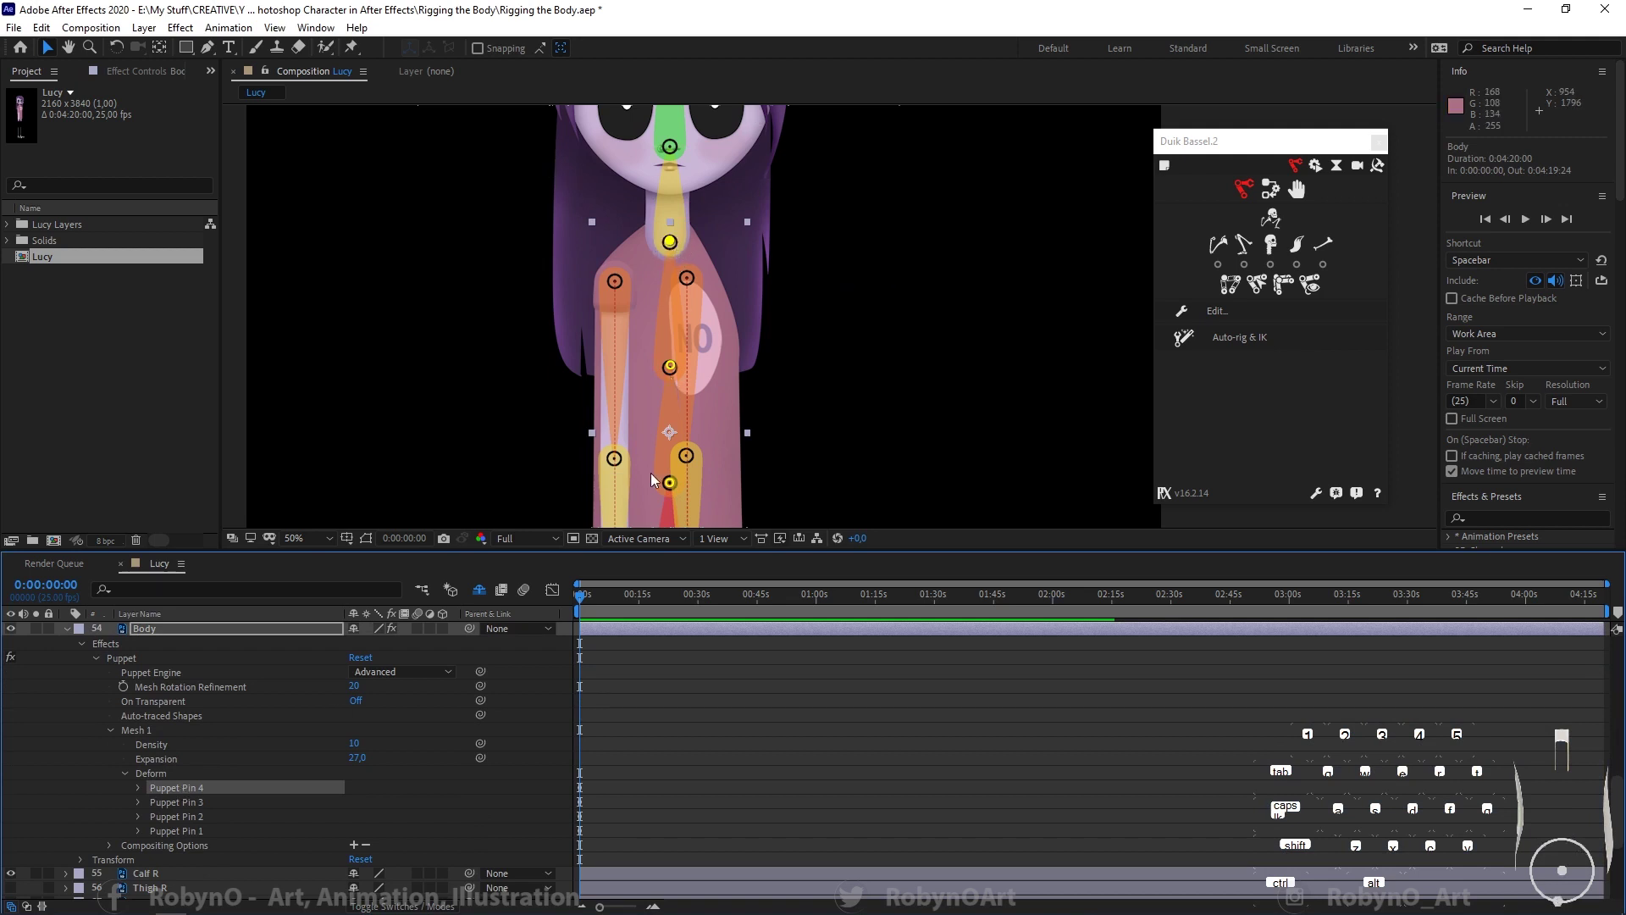
pyautogui.press('Return')
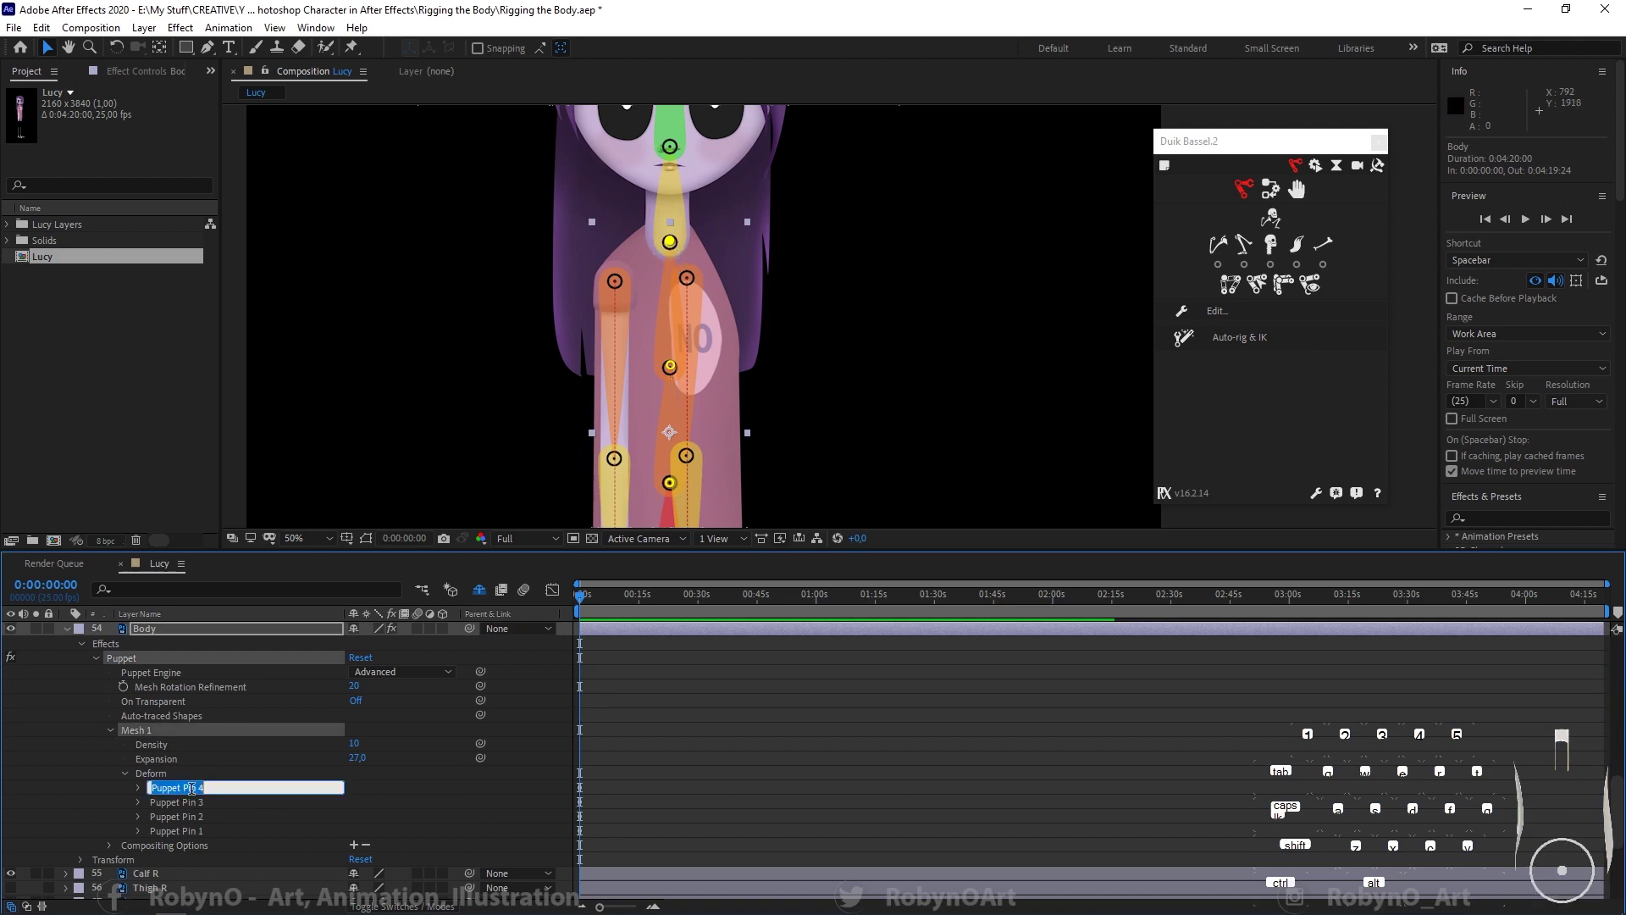
pyautogui.write('B')
pyautogui.write('Neck')
pyautogui.press('Return')
pyautogui.click(191, 801)
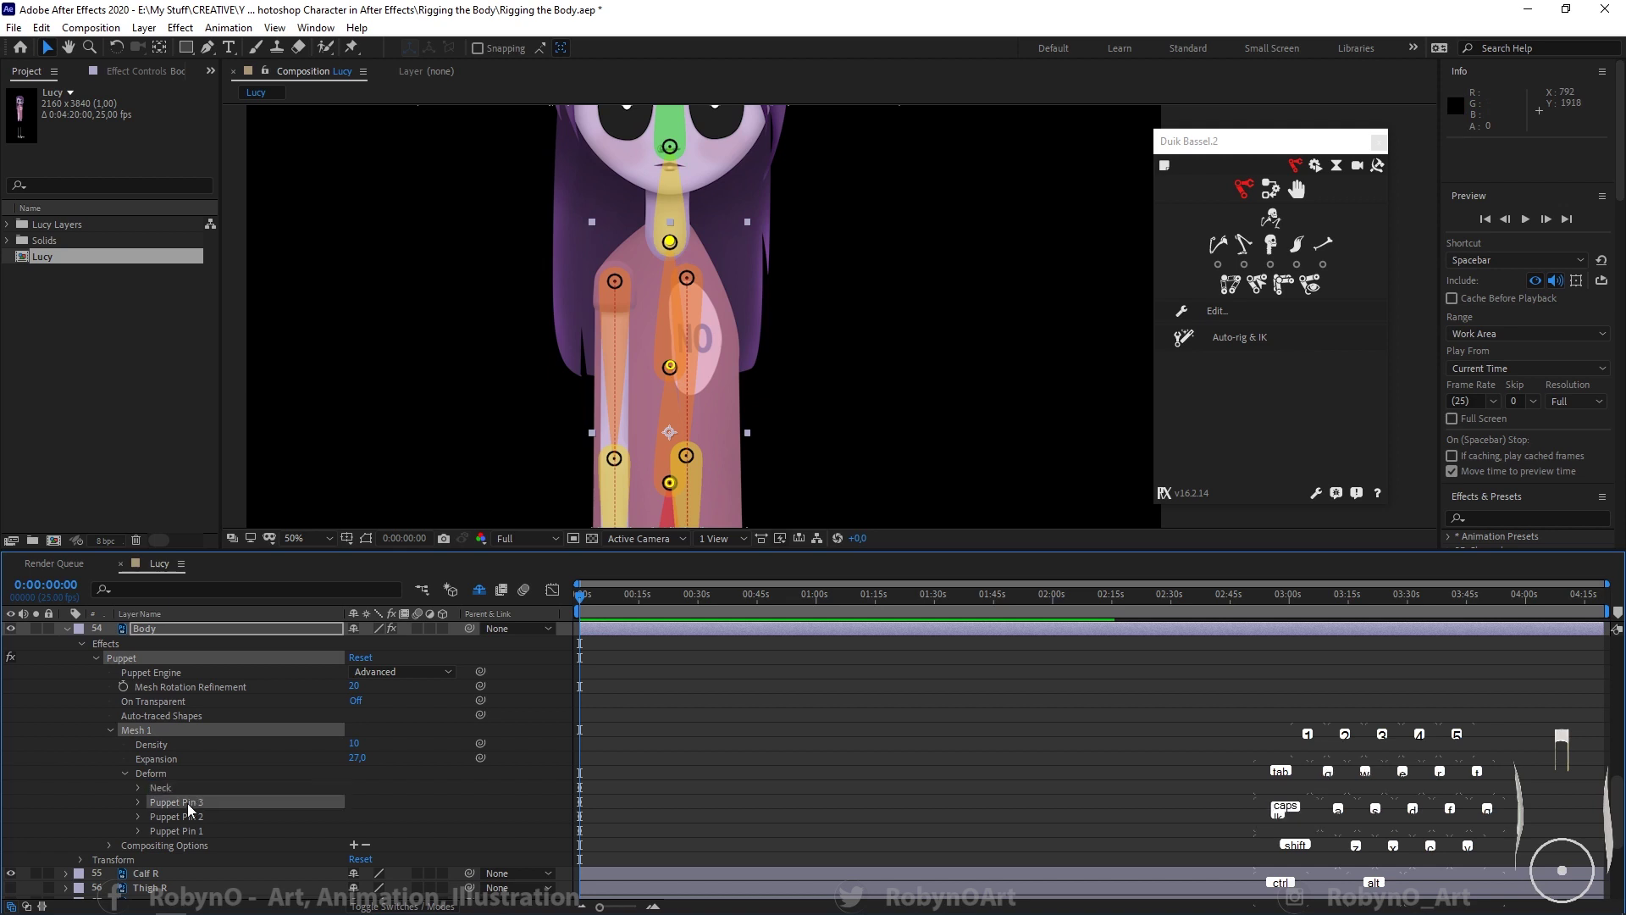
pyautogui.press('Return')
pyautogui.write('Spine 2')
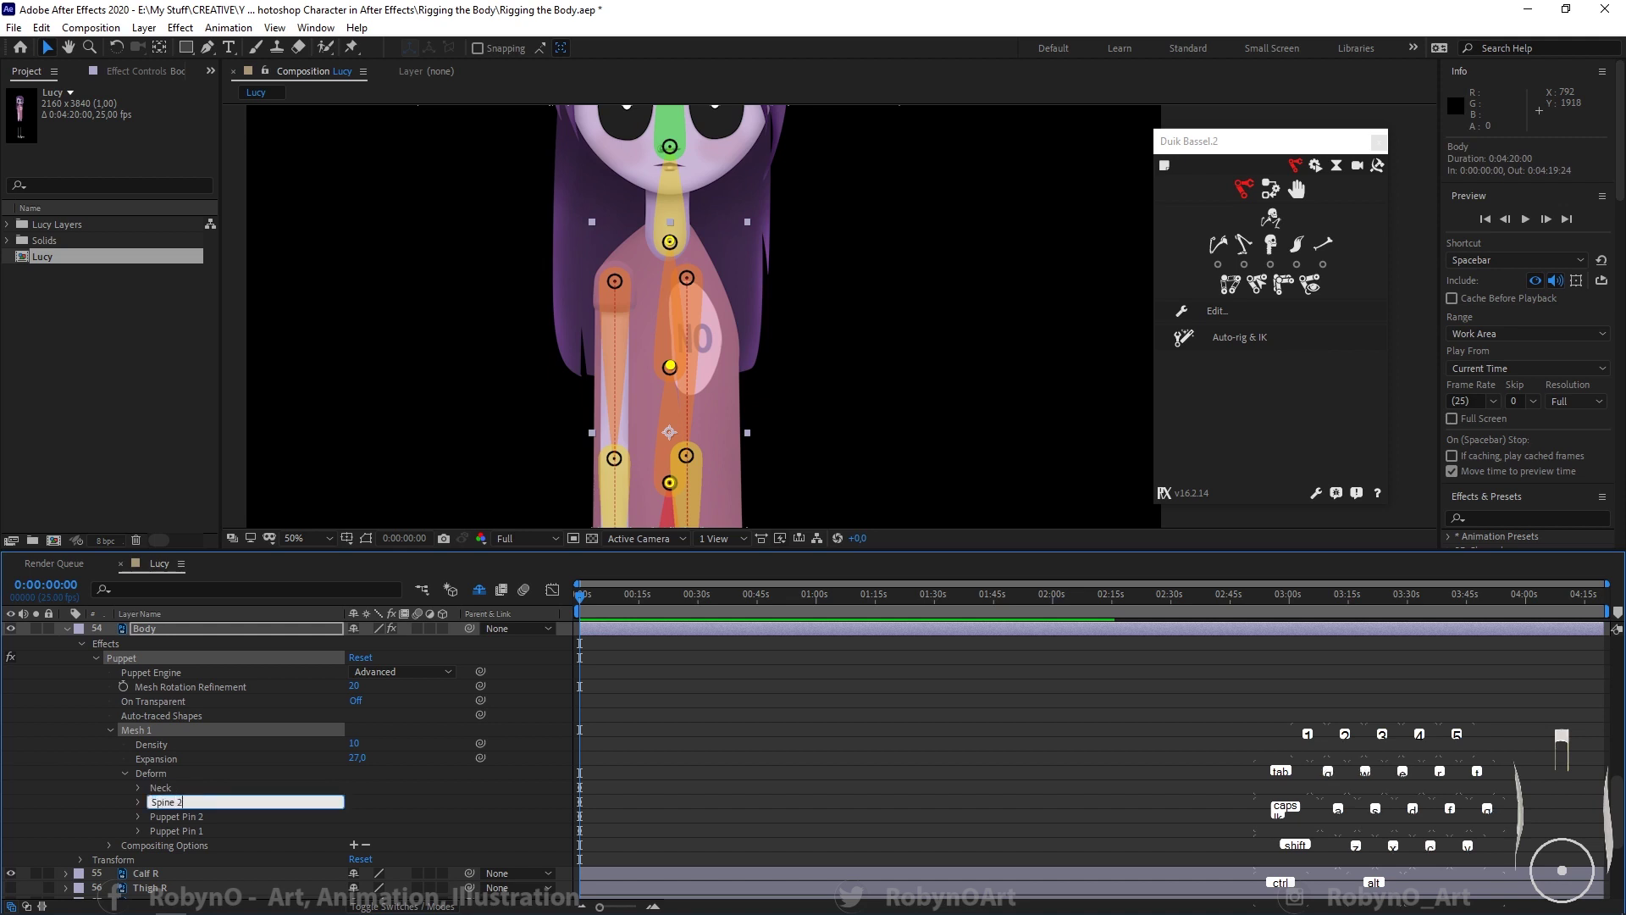
pyautogui.press('Return')
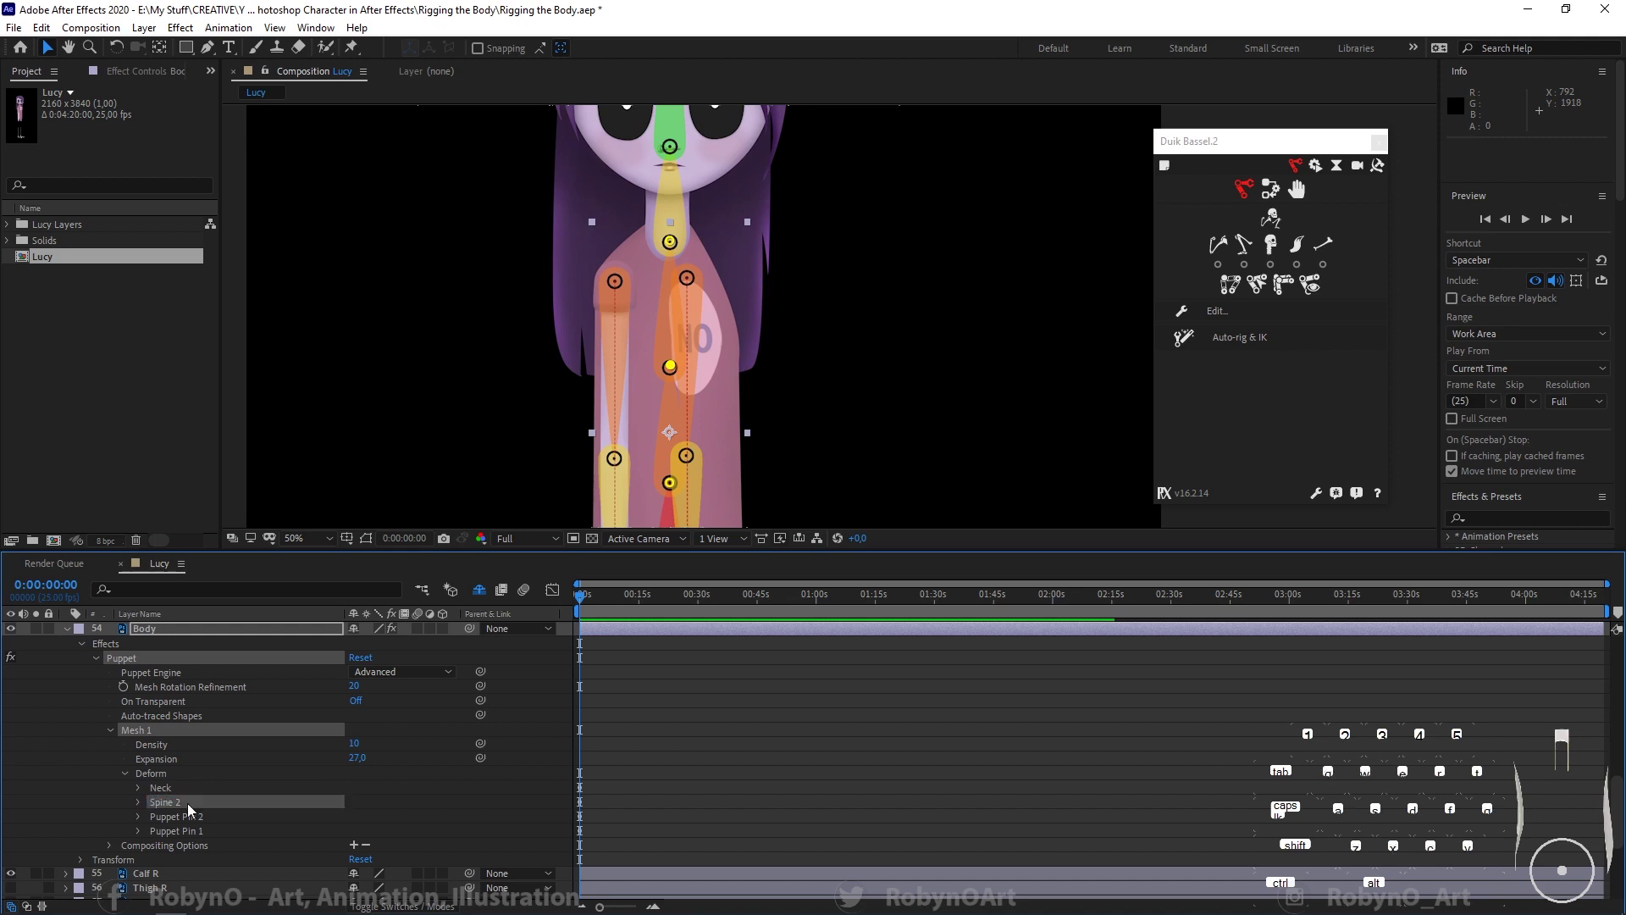
# Step: Rename the Body layer's Puppet Pin 2 as Spine and Puppet Pin 1 as Hips
pyautogui.click(190, 816)
pyautogui.press('Return')
pyautogui.write('Sp')
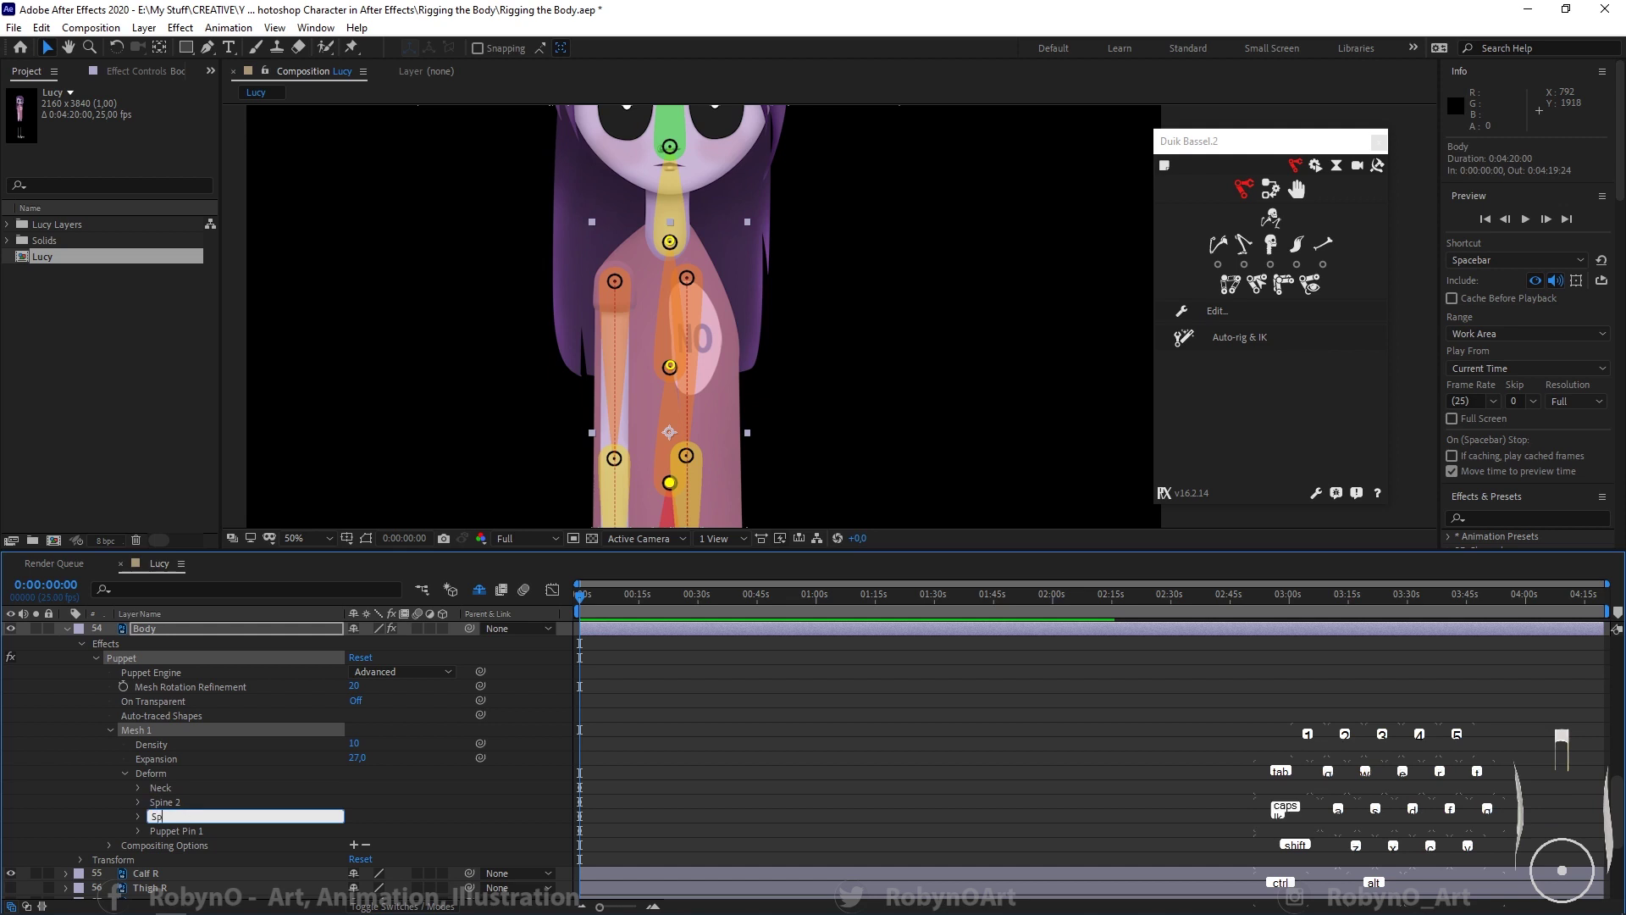
pyautogui.write('iner')
pyautogui.click(171, 835)
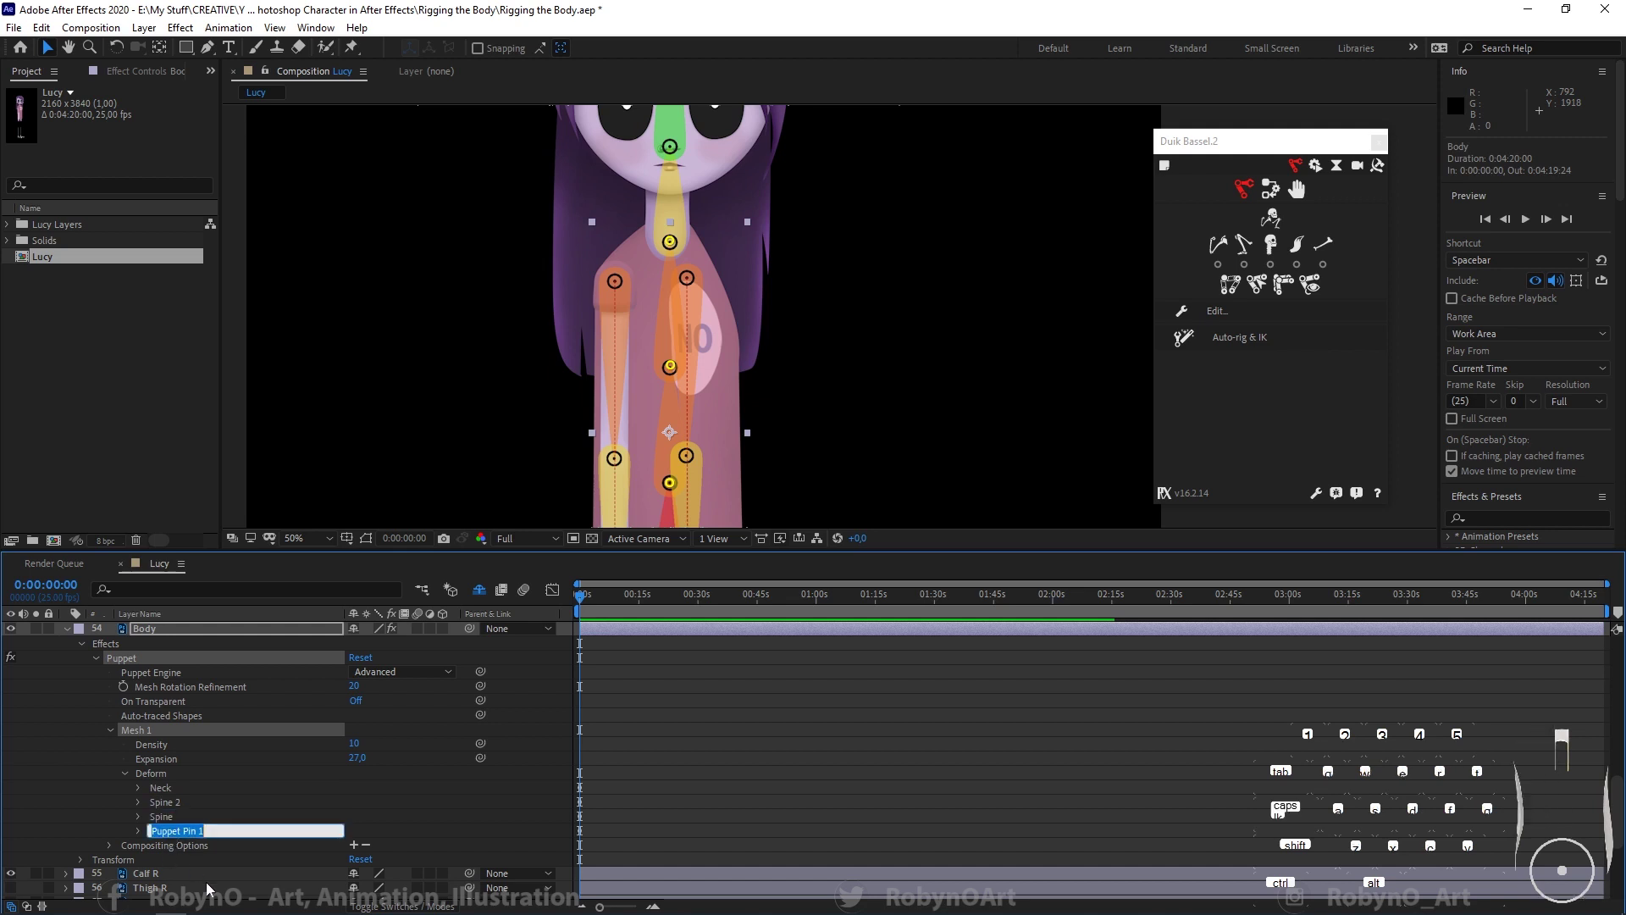
pyautogui.press('Return')
pyautogui.write('Hips')
pyautogui.press('Return')
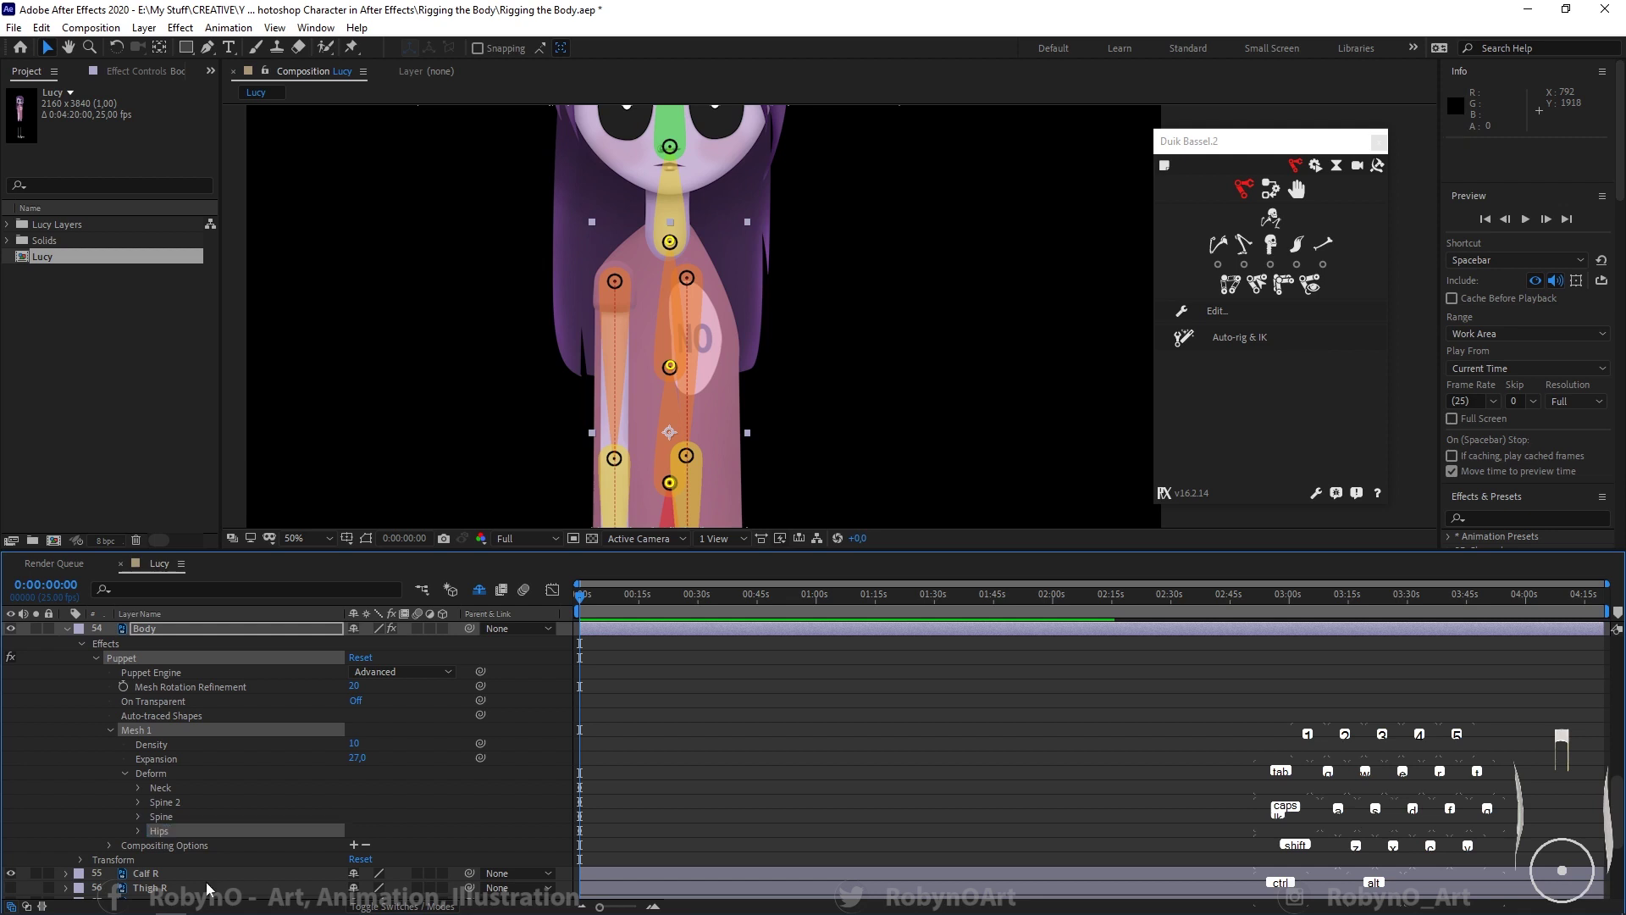
# Step: Add Duik bones to the Neck, Spine 2, Spine and Hips puppet pins and collapse the Body layer
pyautogui.keyDown('shift'); pyautogui.click(180, 787); pyautogui.keyUp('shift')
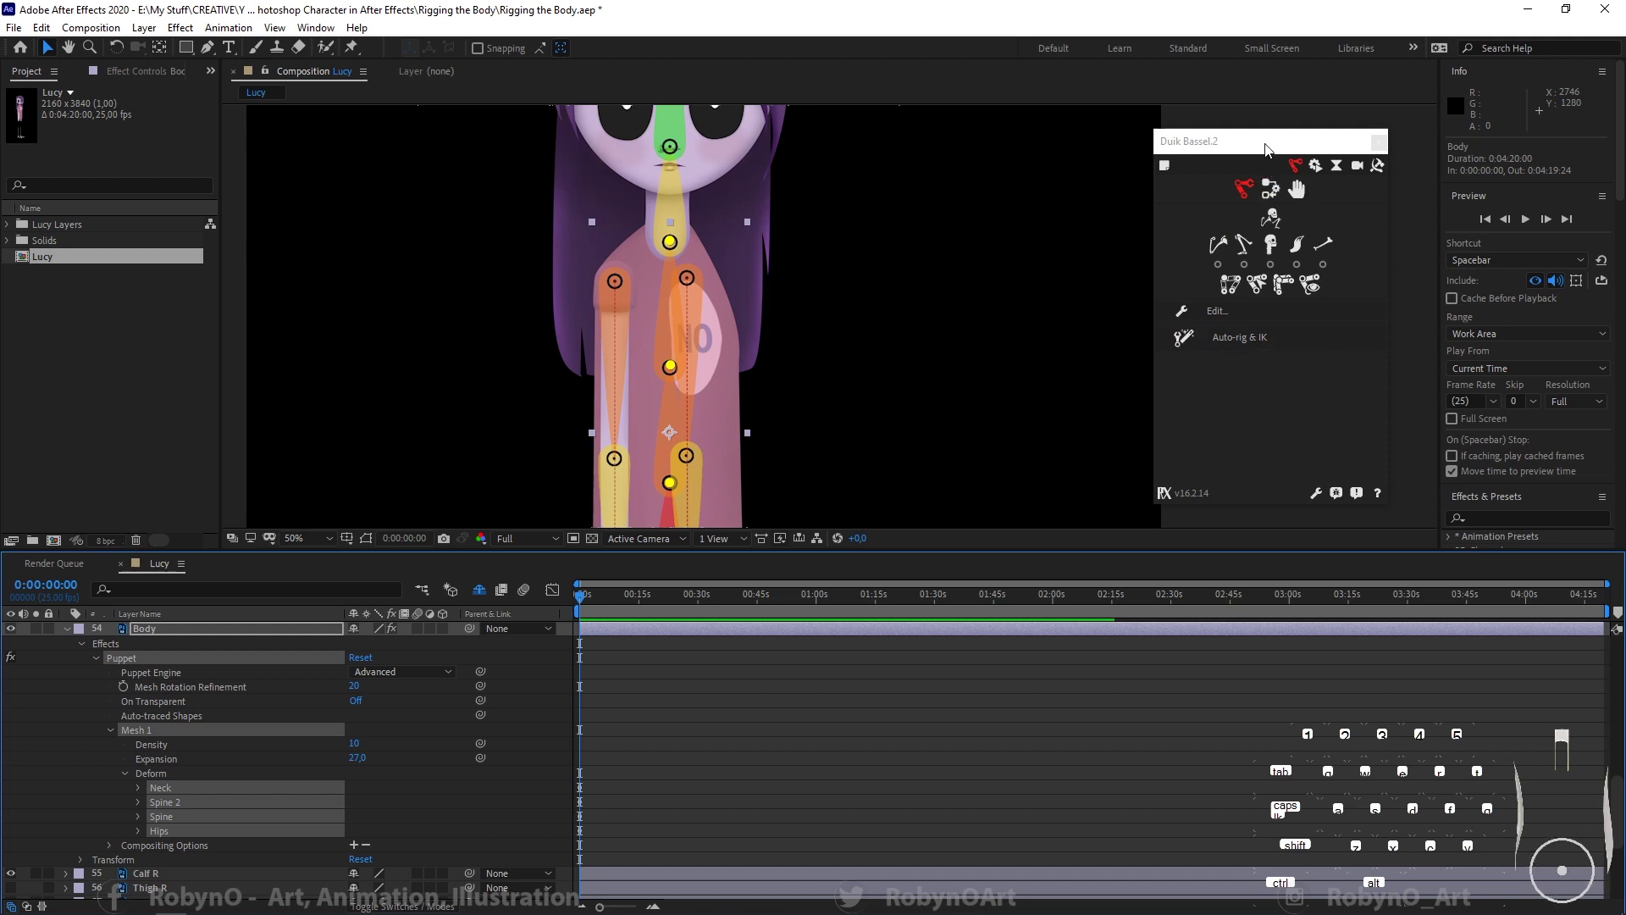
pyautogui.moveTo(1266, 141); pyautogui.dragTo(1227, 162)
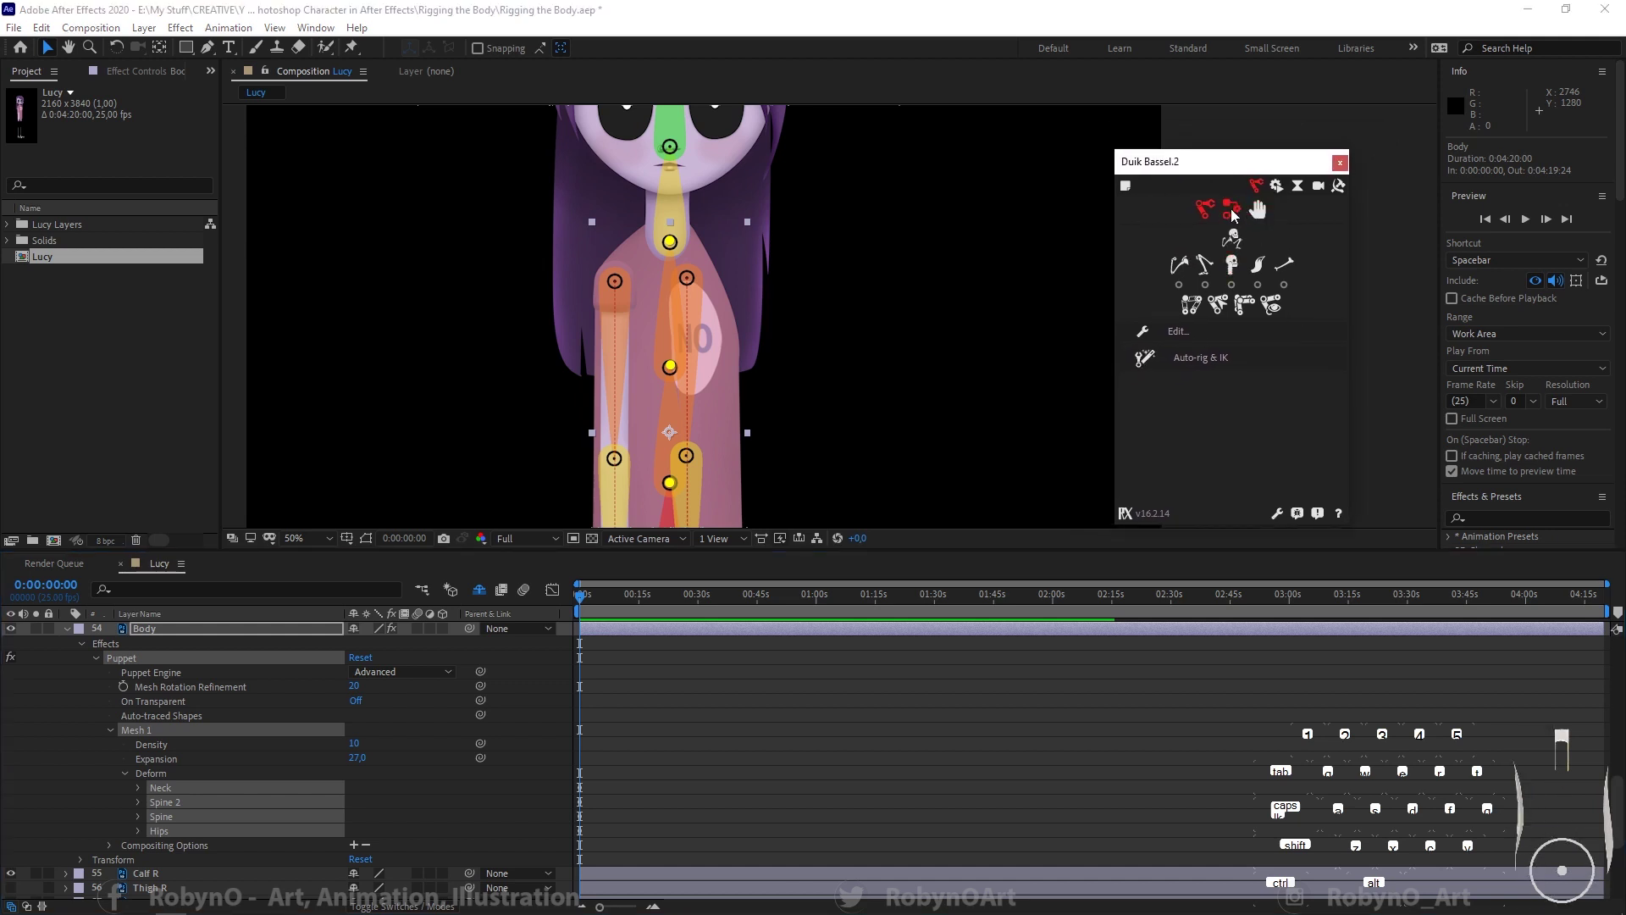
pyautogui.click(1232, 208)
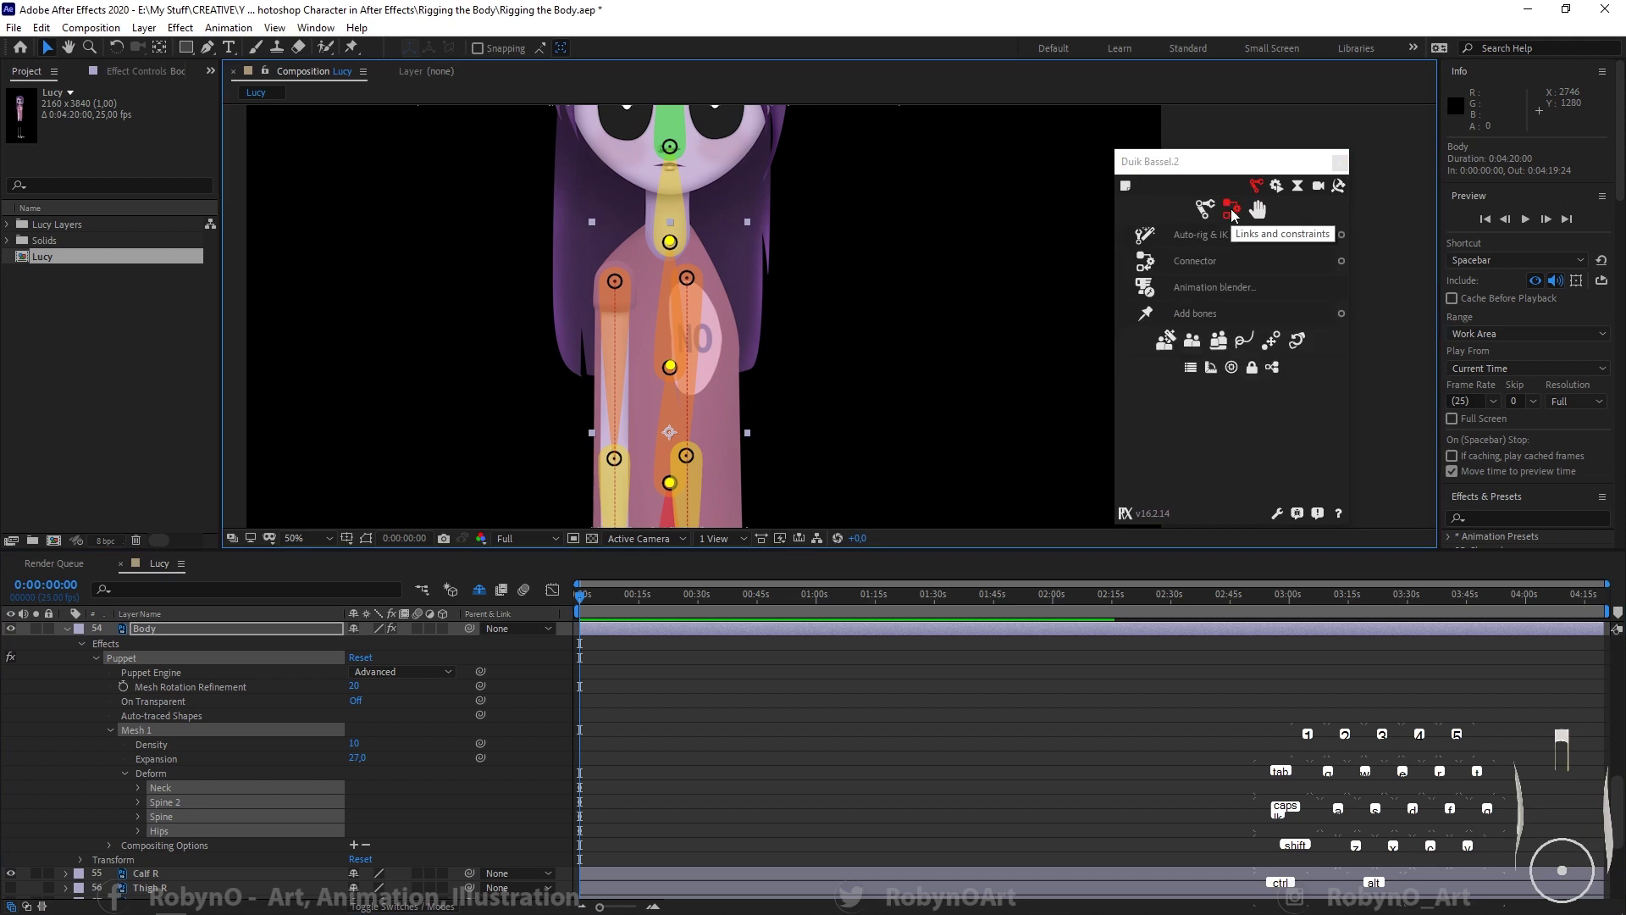
pyautogui.click(1201, 318)
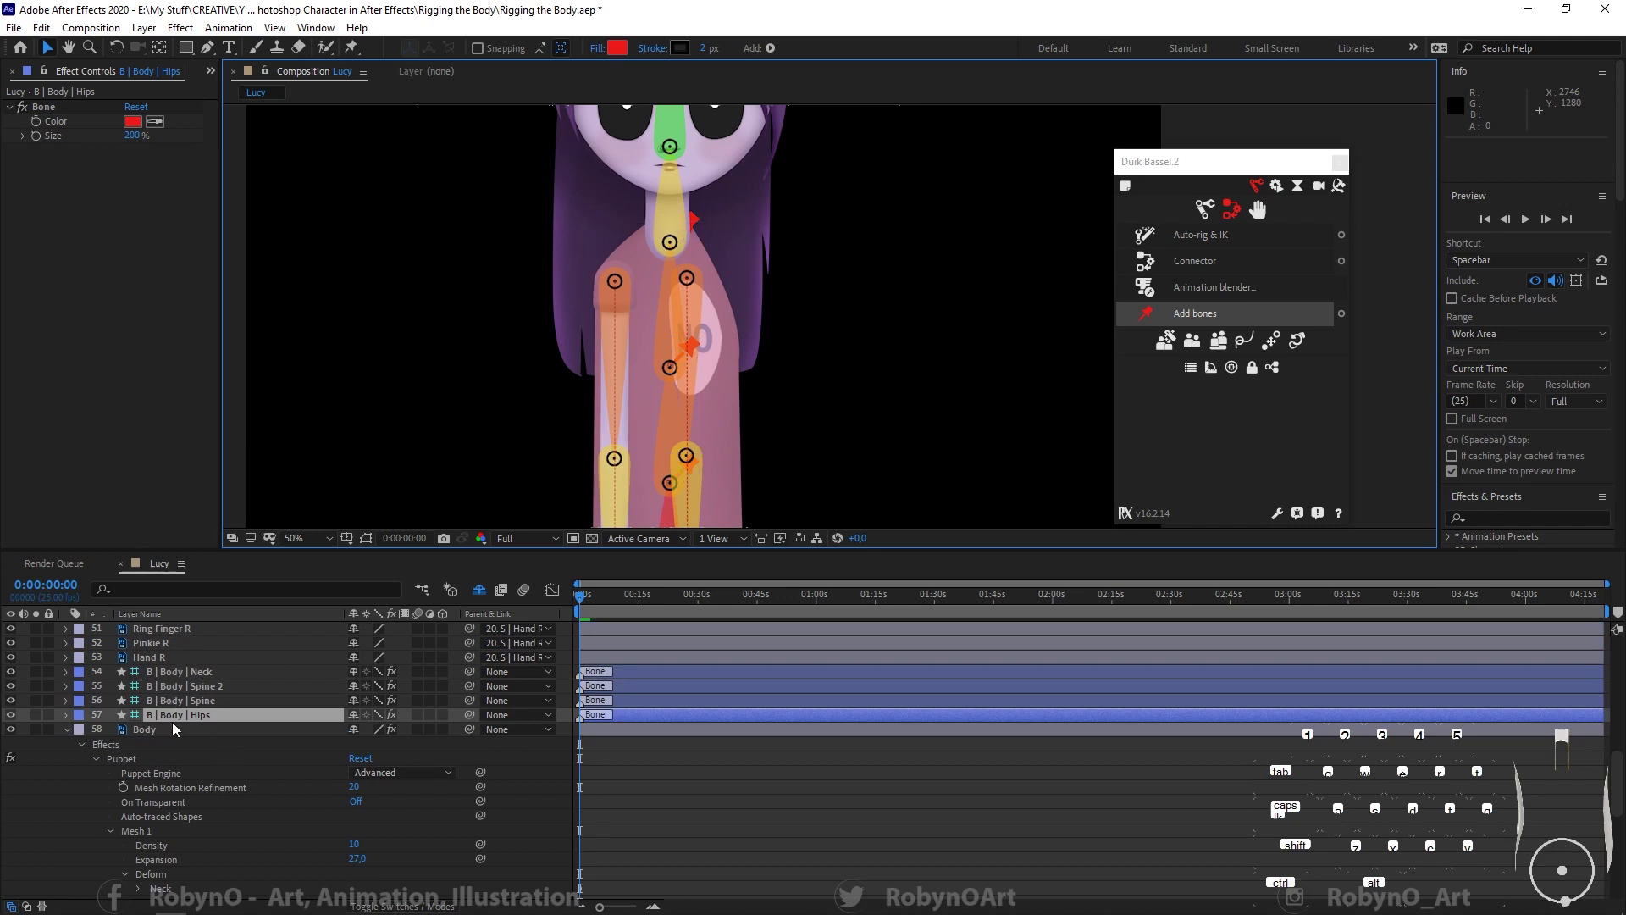
pyautogui.click(68, 730)
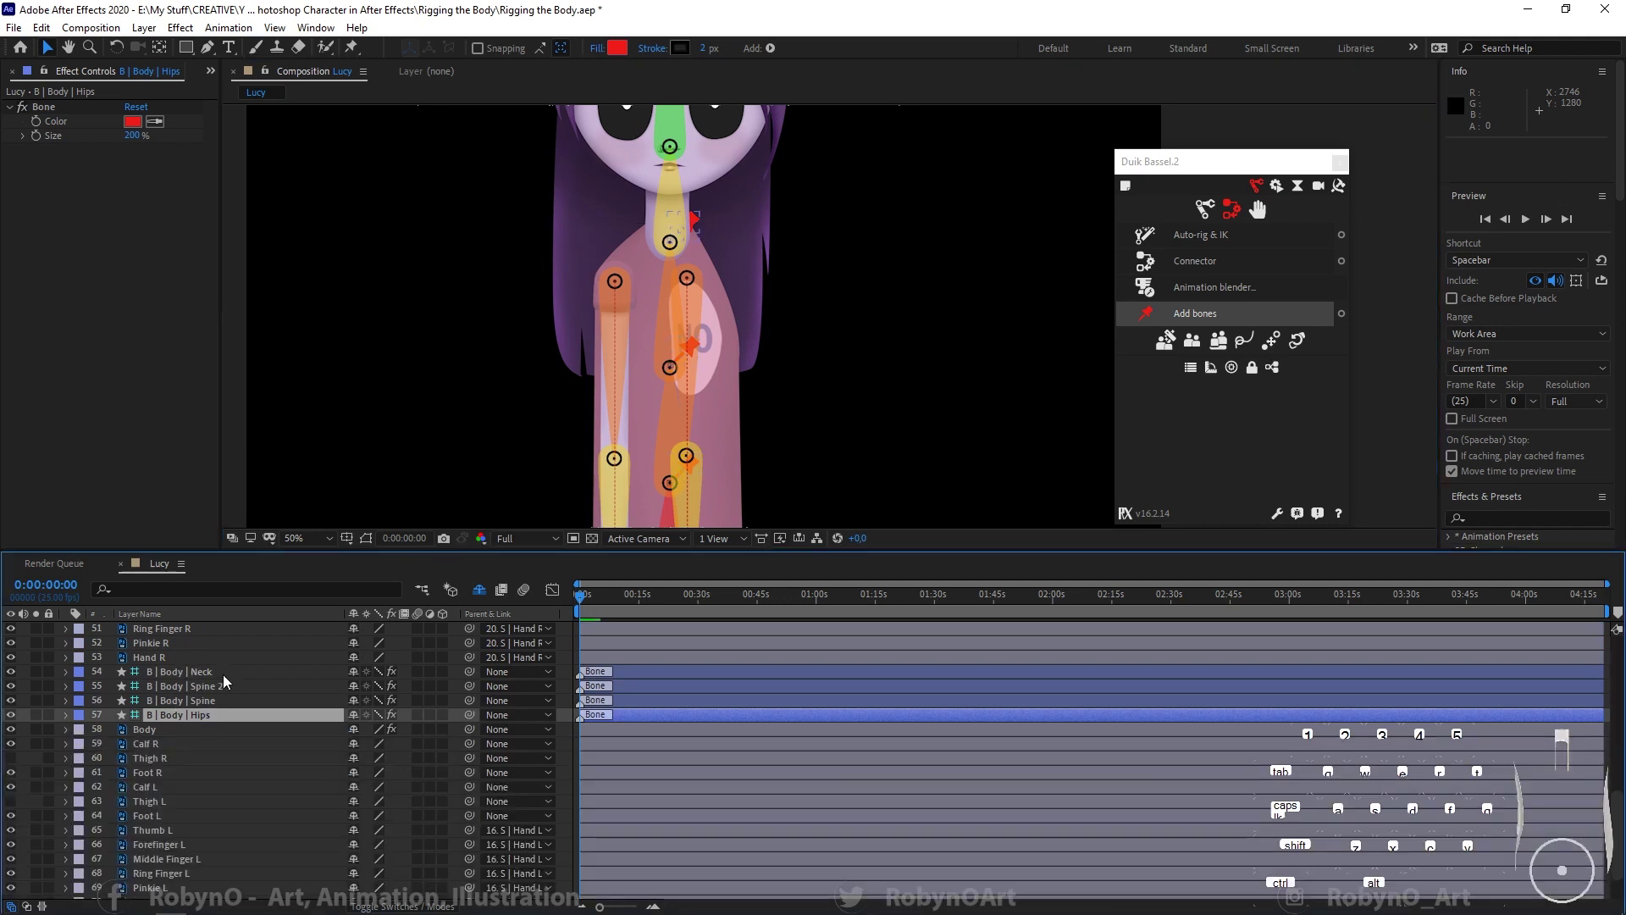
# Step: Move the four B | Body bone layers directly above the Upper Arm R layer in the layer stack
pyautogui.scroll(2, 236, 771)
pyautogui.scroll(1, 267, 754)
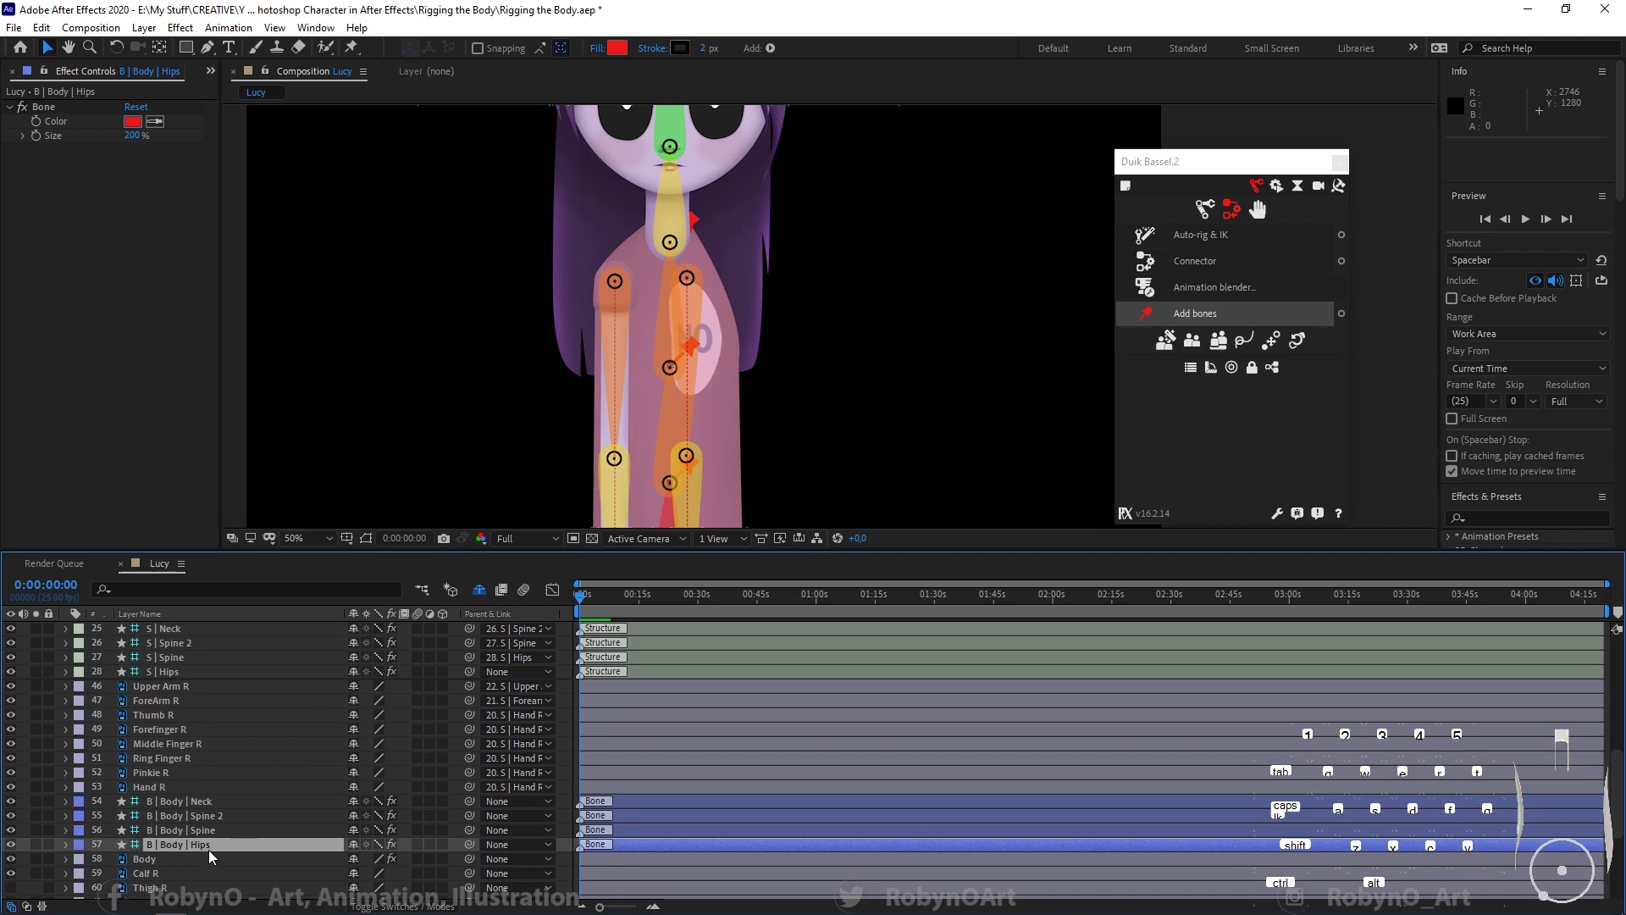
pyautogui.keyDown('ctrl'); pyautogui.click(208, 801); pyautogui.keyUp('ctrl')
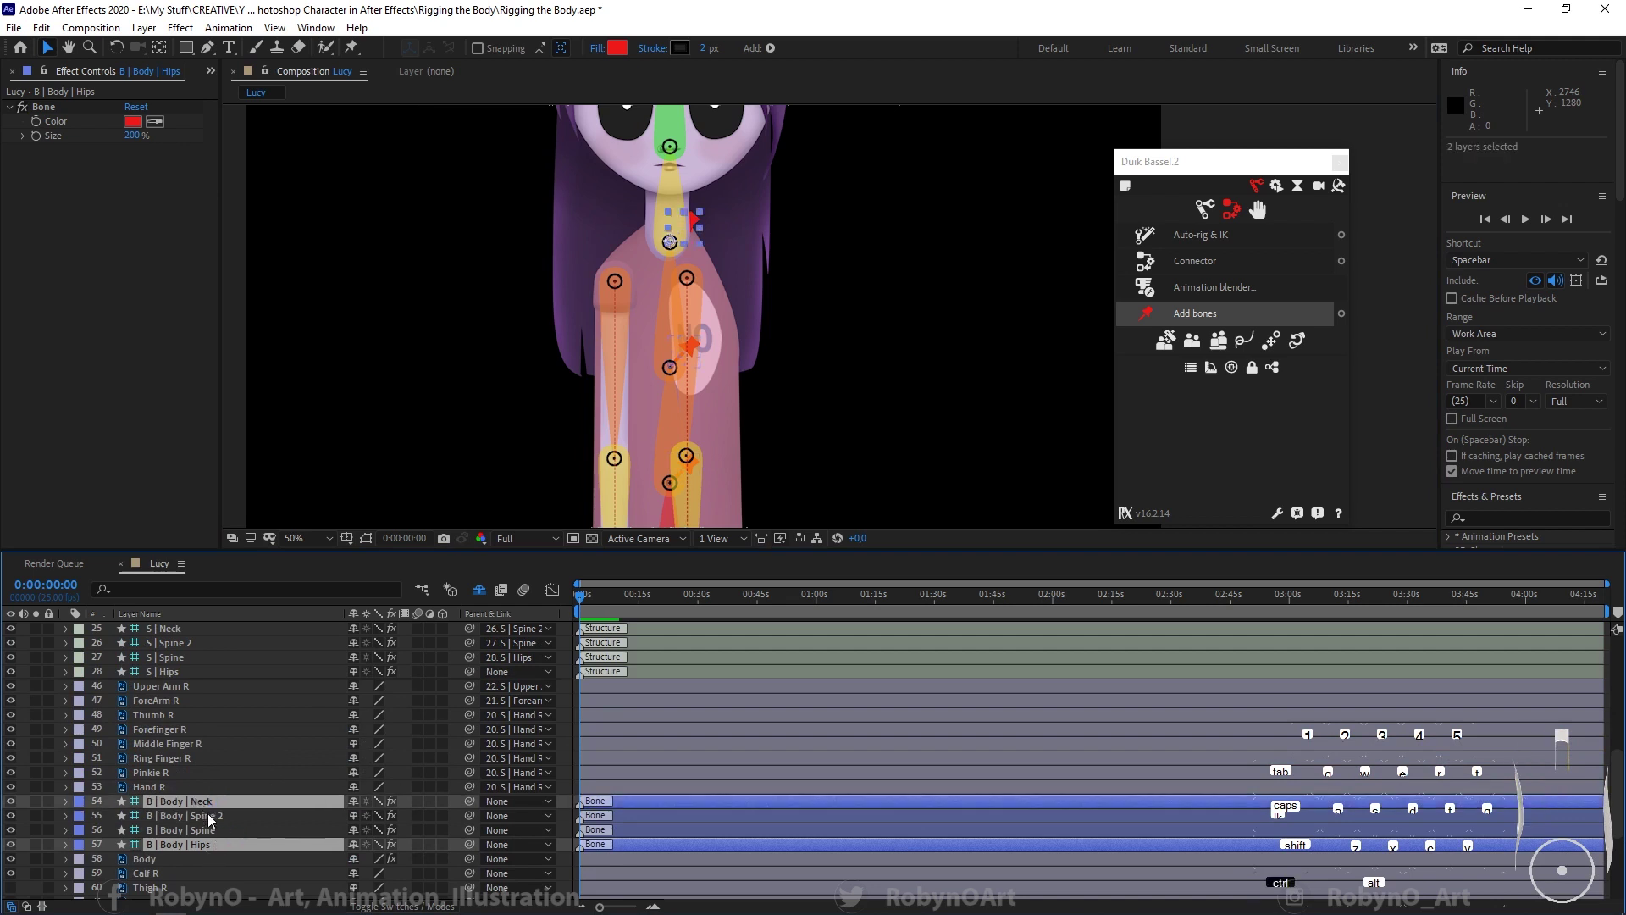
pyautogui.keyDown('ctrl'); pyautogui.click(208, 817); pyautogui.keyUp('ctrl')
pyautogui.keyDown('ctrl'); pyautogui.click(205, 828); pyautogui.keyUp('ctrl')
pyautogui.moveTo(213, 796); pyautogui.dragTo(210, 685)
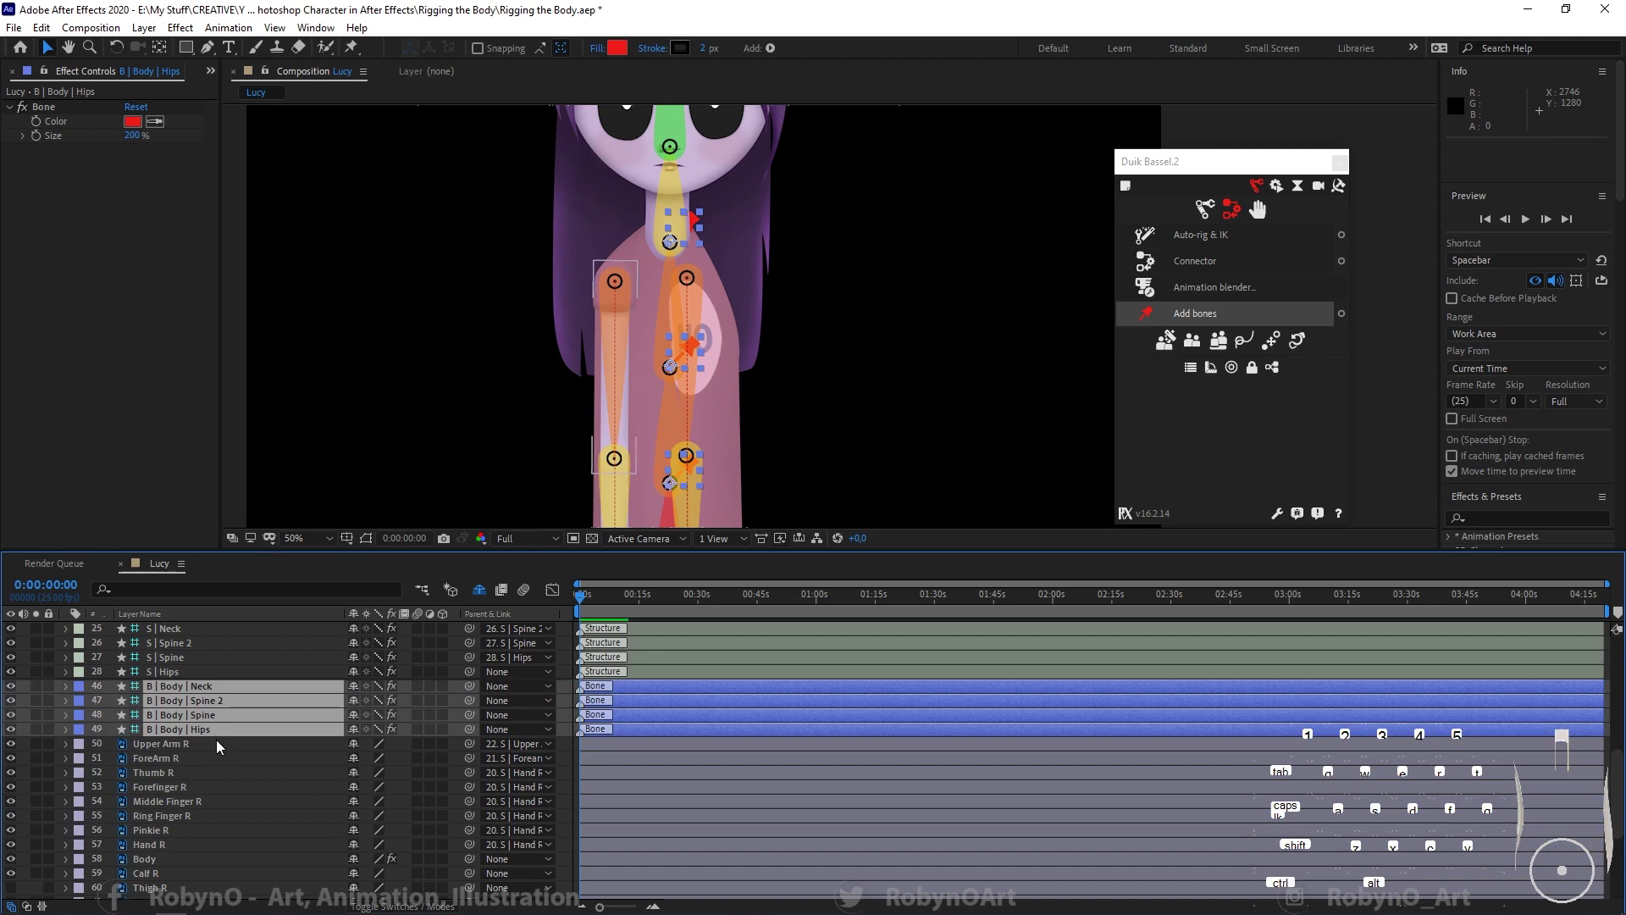
# Step: Parent the B | Body | Hips bone to S | Hips and the B | Body | Spine bone to S | Spine
pyautogui.click(216, 739)
pyautogui.click(206, 725)
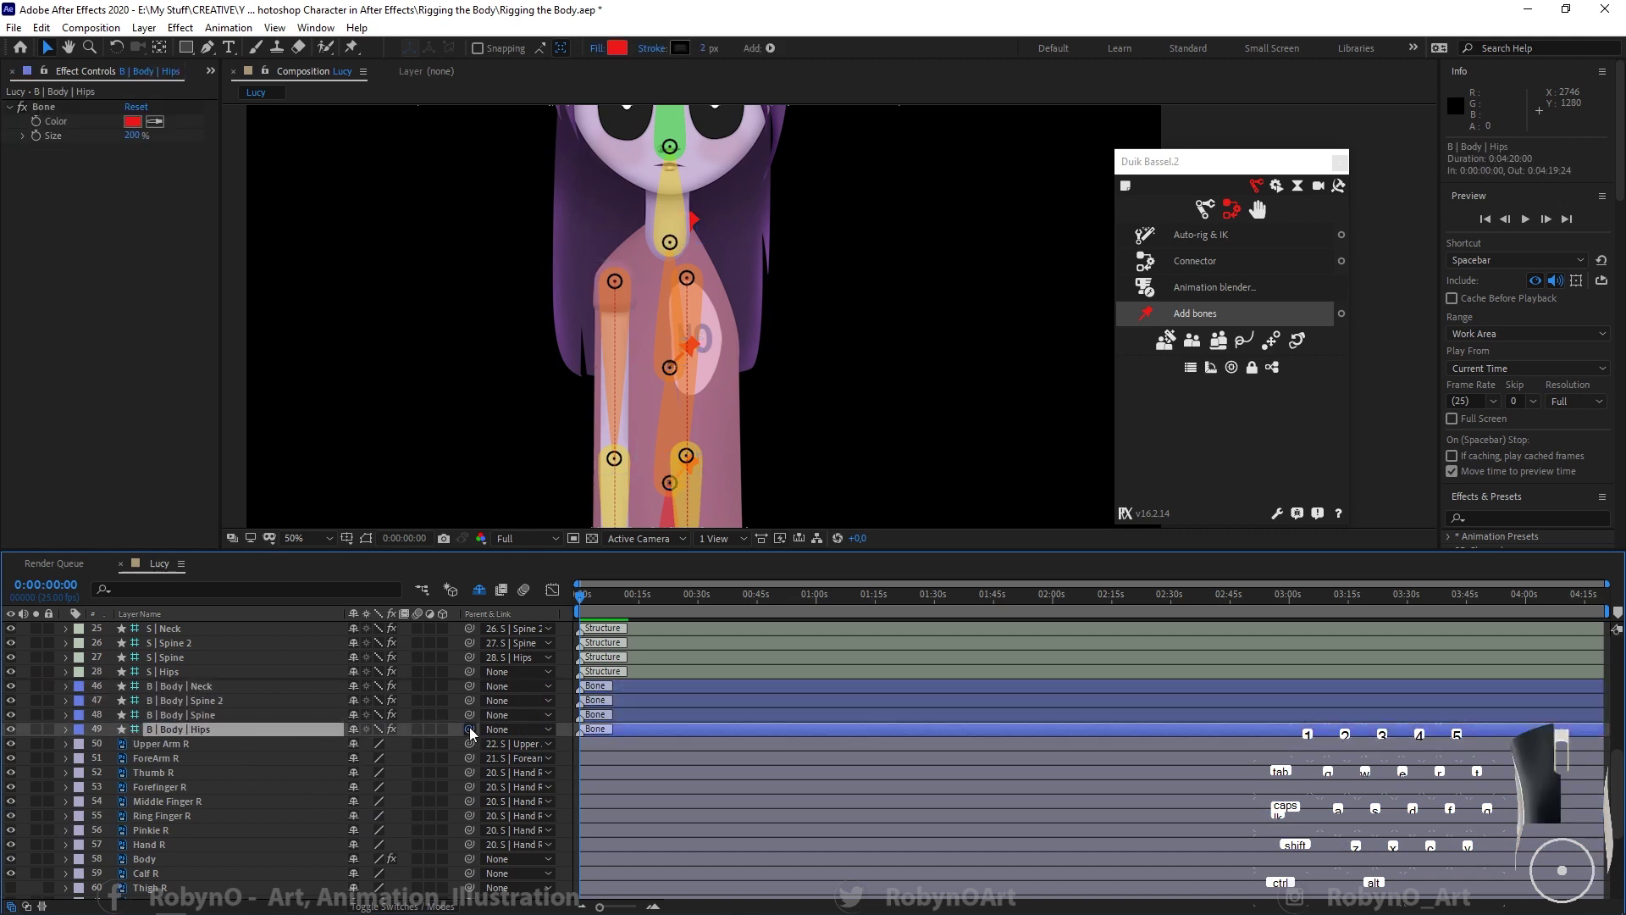
pyautogui.moveTo(469, 727); pyautogui.dragTo(227, 674)
pyautogui.click(216, 716)
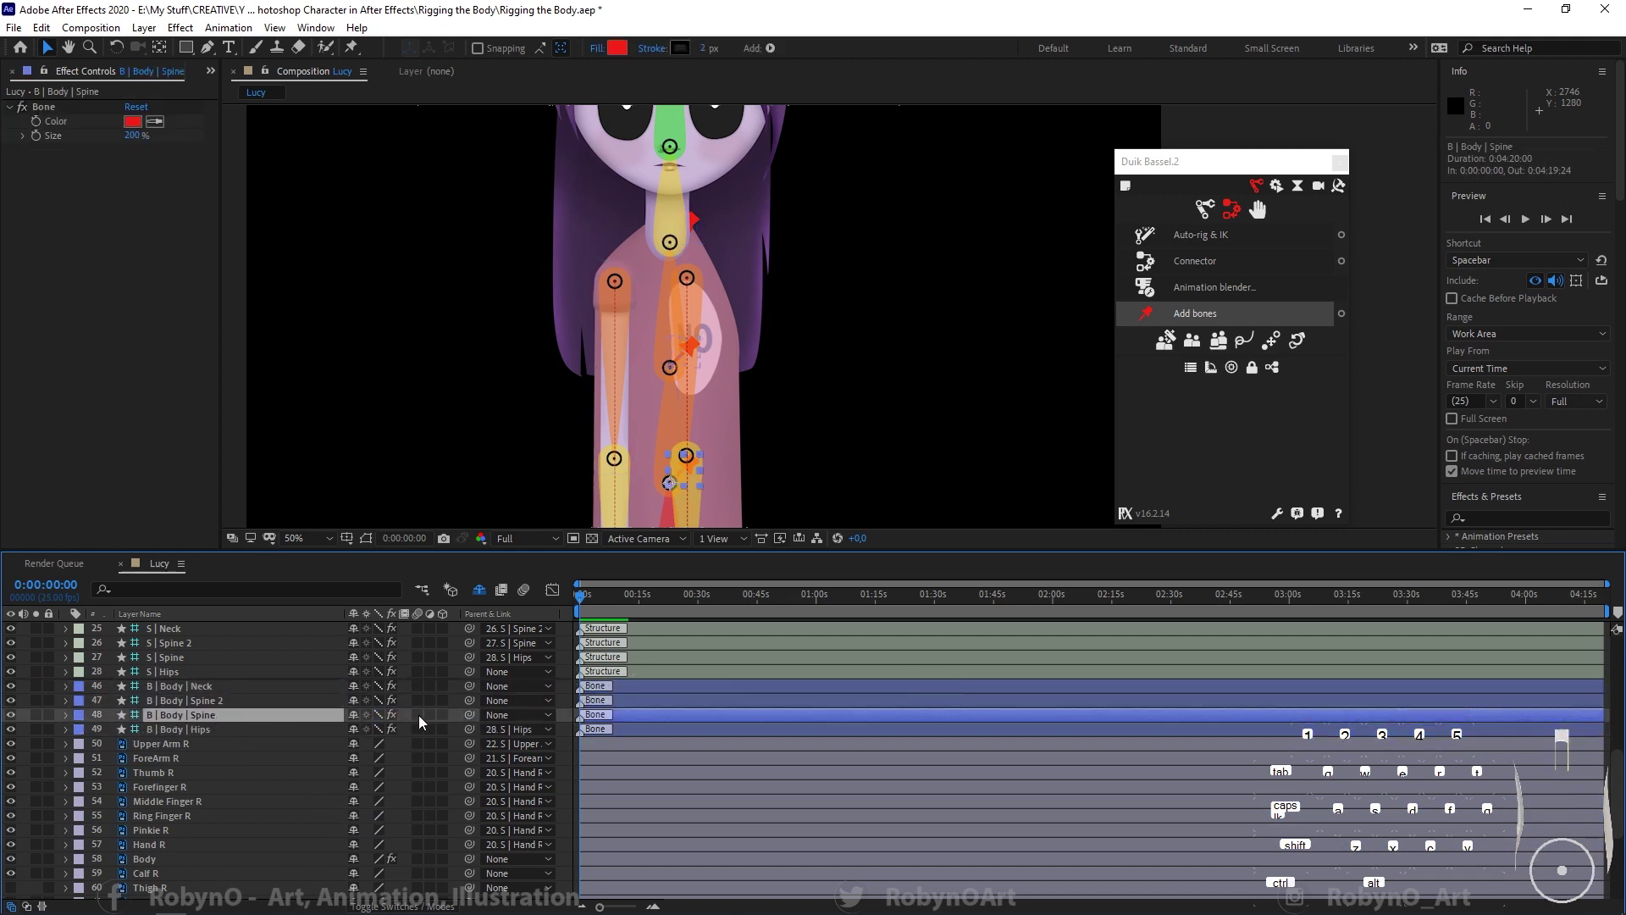
pyautogui.moveTo(470, 715); pyautogui.dragTo(166, 660)
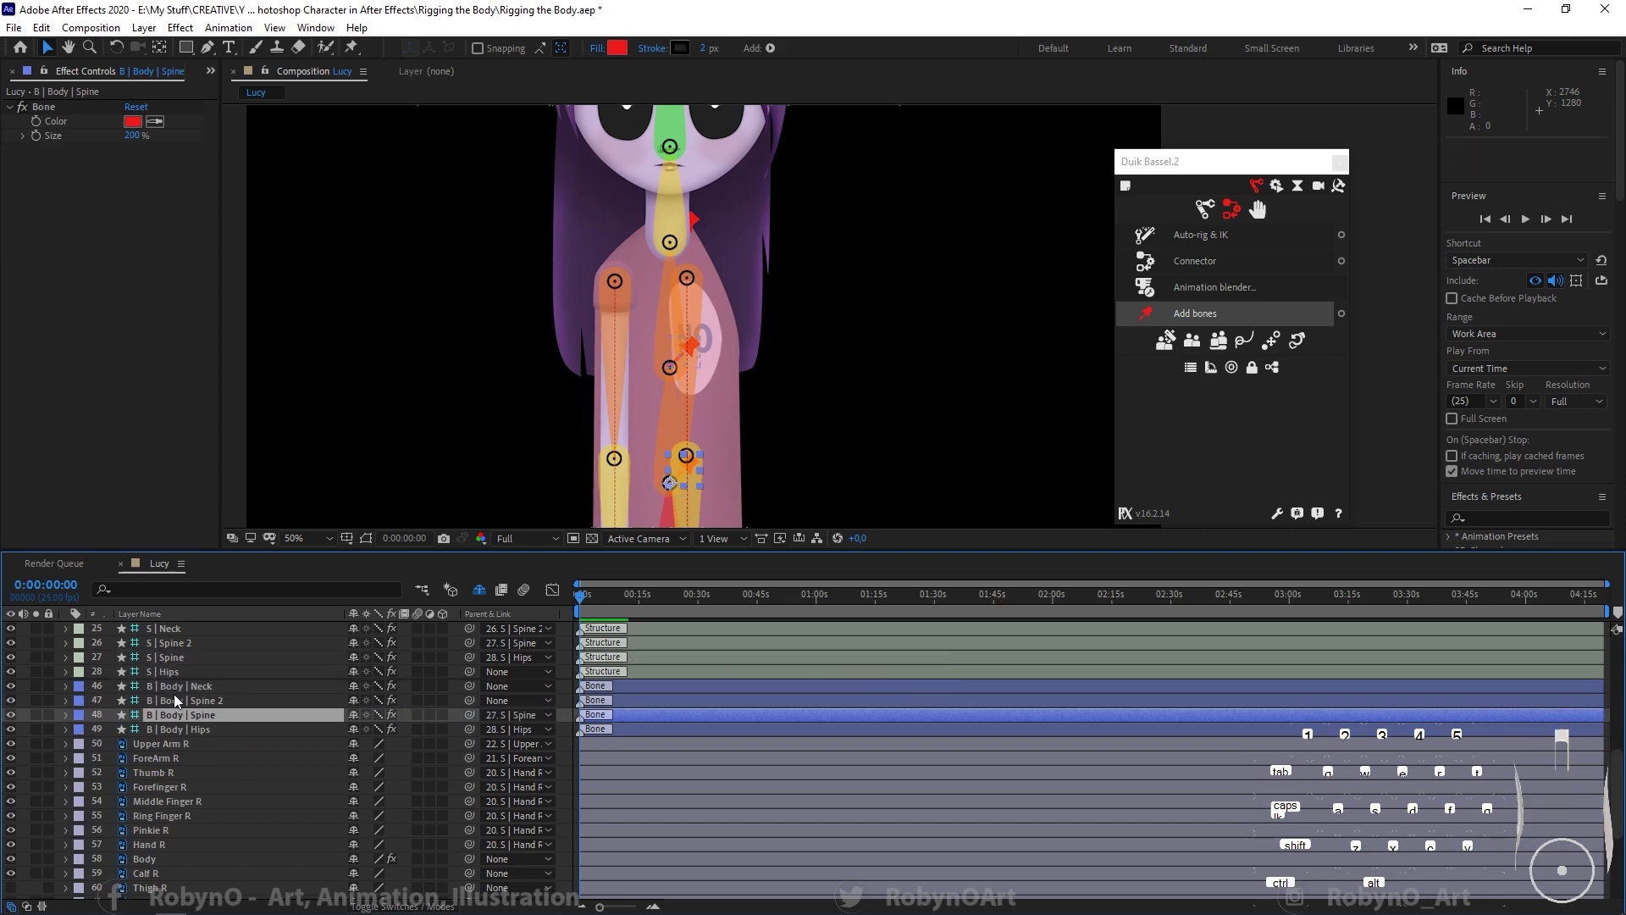
# Step: Parent the B | Body | Spine 2 bone to S | Spine 2 and the B | Body | Neck bone to S | Neck
pyautogui.click(174, 700)
pyautogui.moveTo(469, 699); pyautogui.dragTo(183, 644)
pyautogui.click(194, 686)
pyautogui.moveTo(469, 686); pyautogui.dragTo(170, 631)
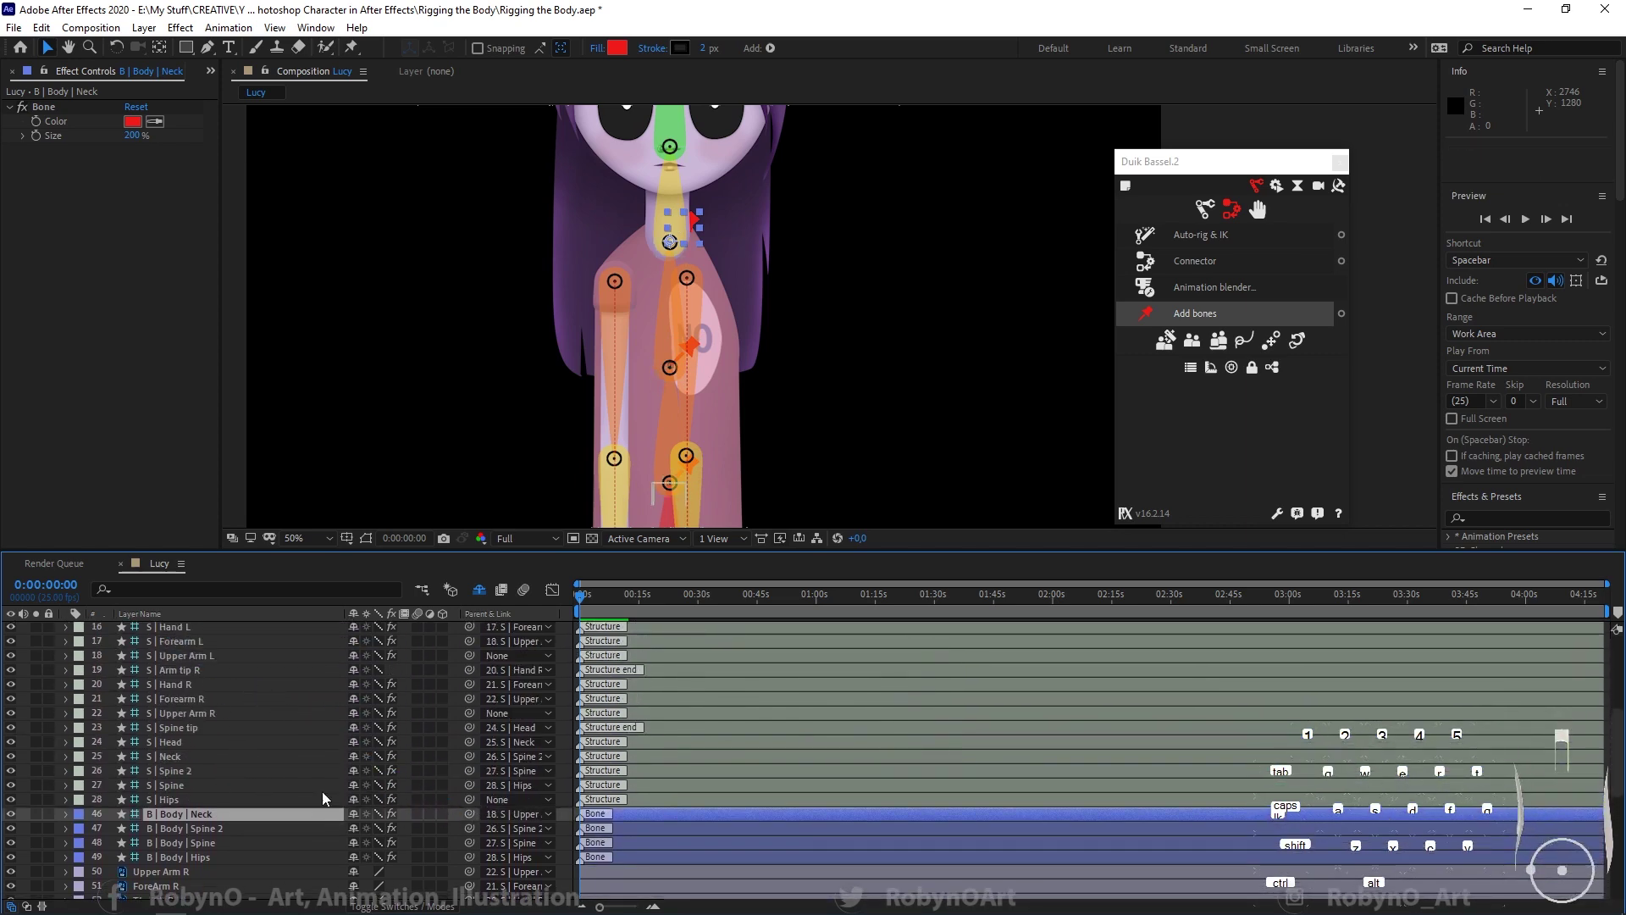
pyautogui.click(283, 812)
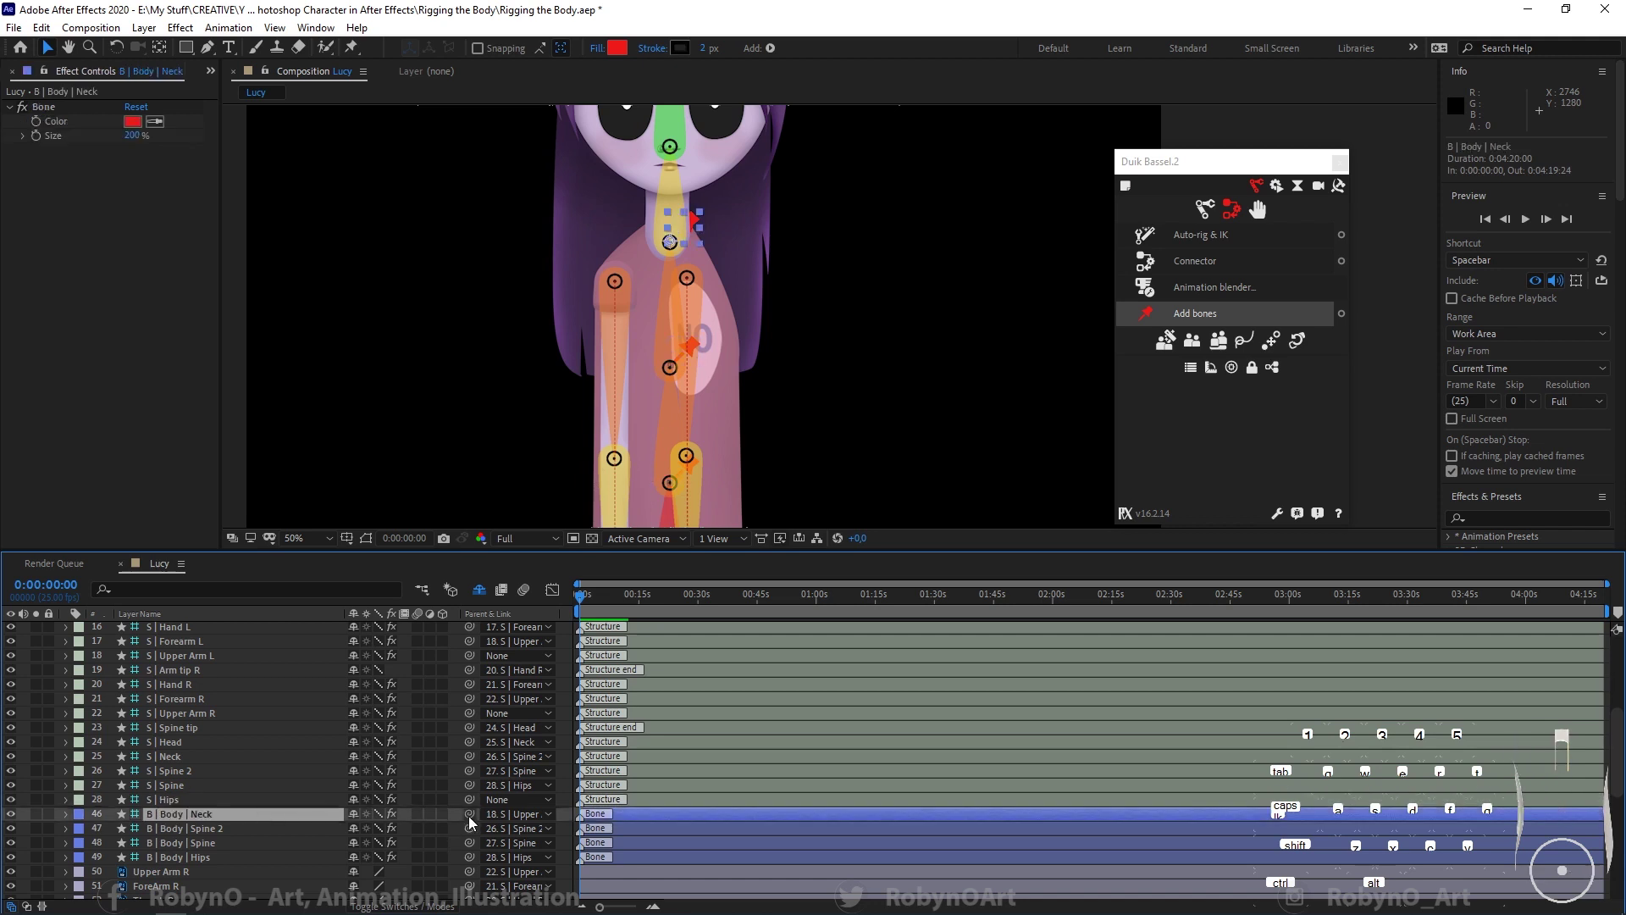
pyautogui.moveTo(469, 814); pyautogui.dragTo(166, 760)
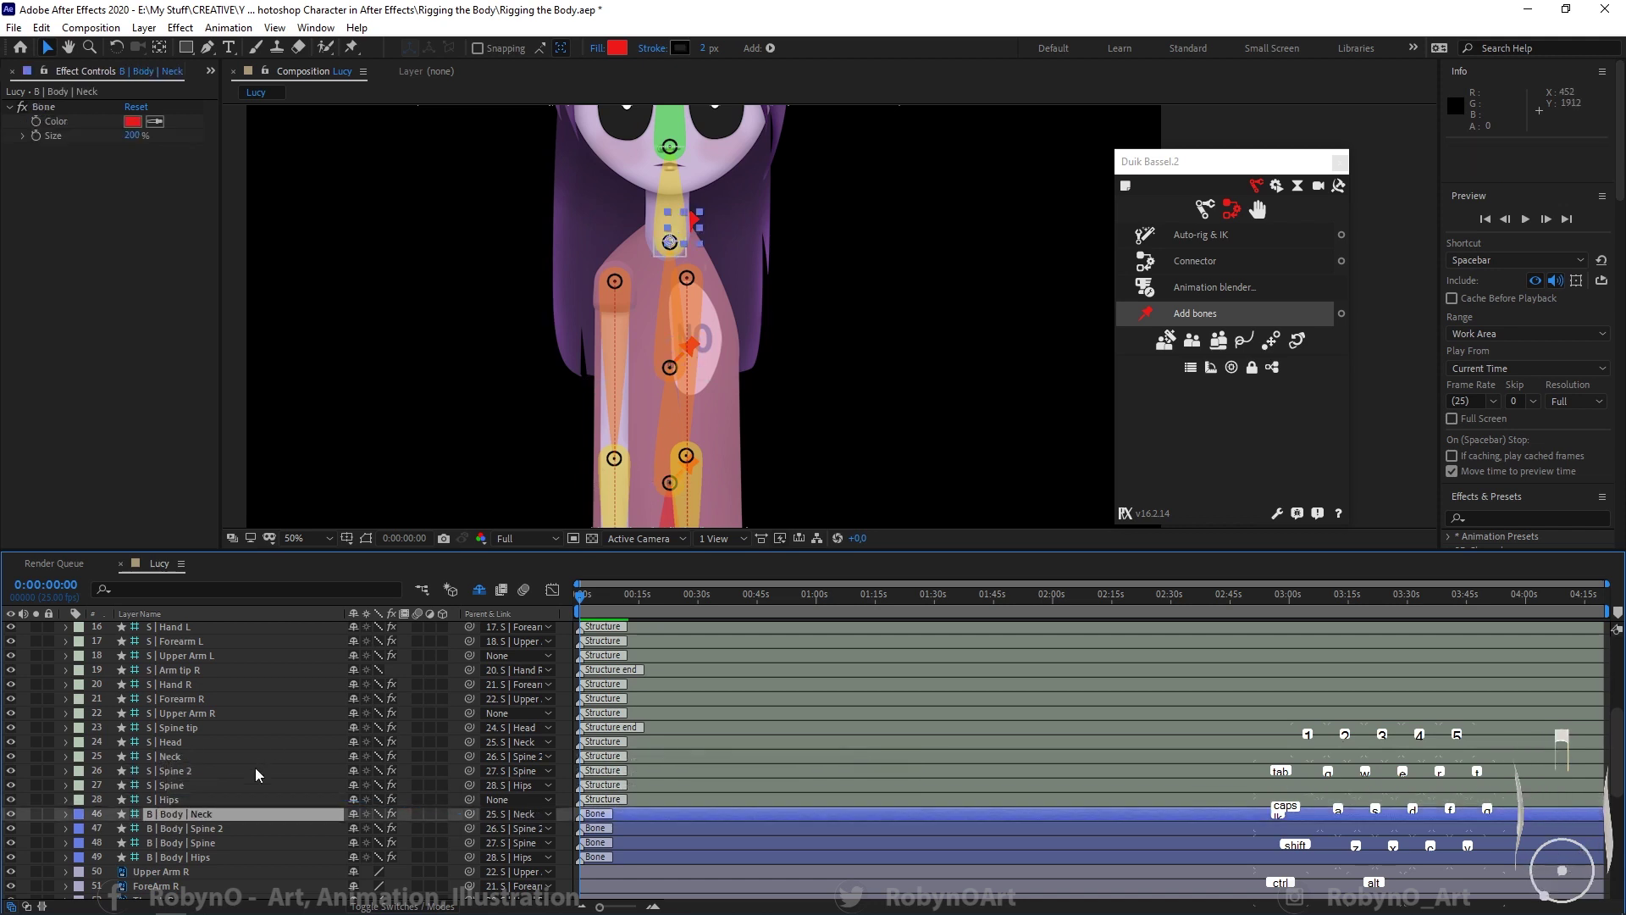
# Step: Test the neck by changing the rotation of the S | Neck structure, and undo the change
pyautogui.click(190, 754)
pyautogui.press('r')
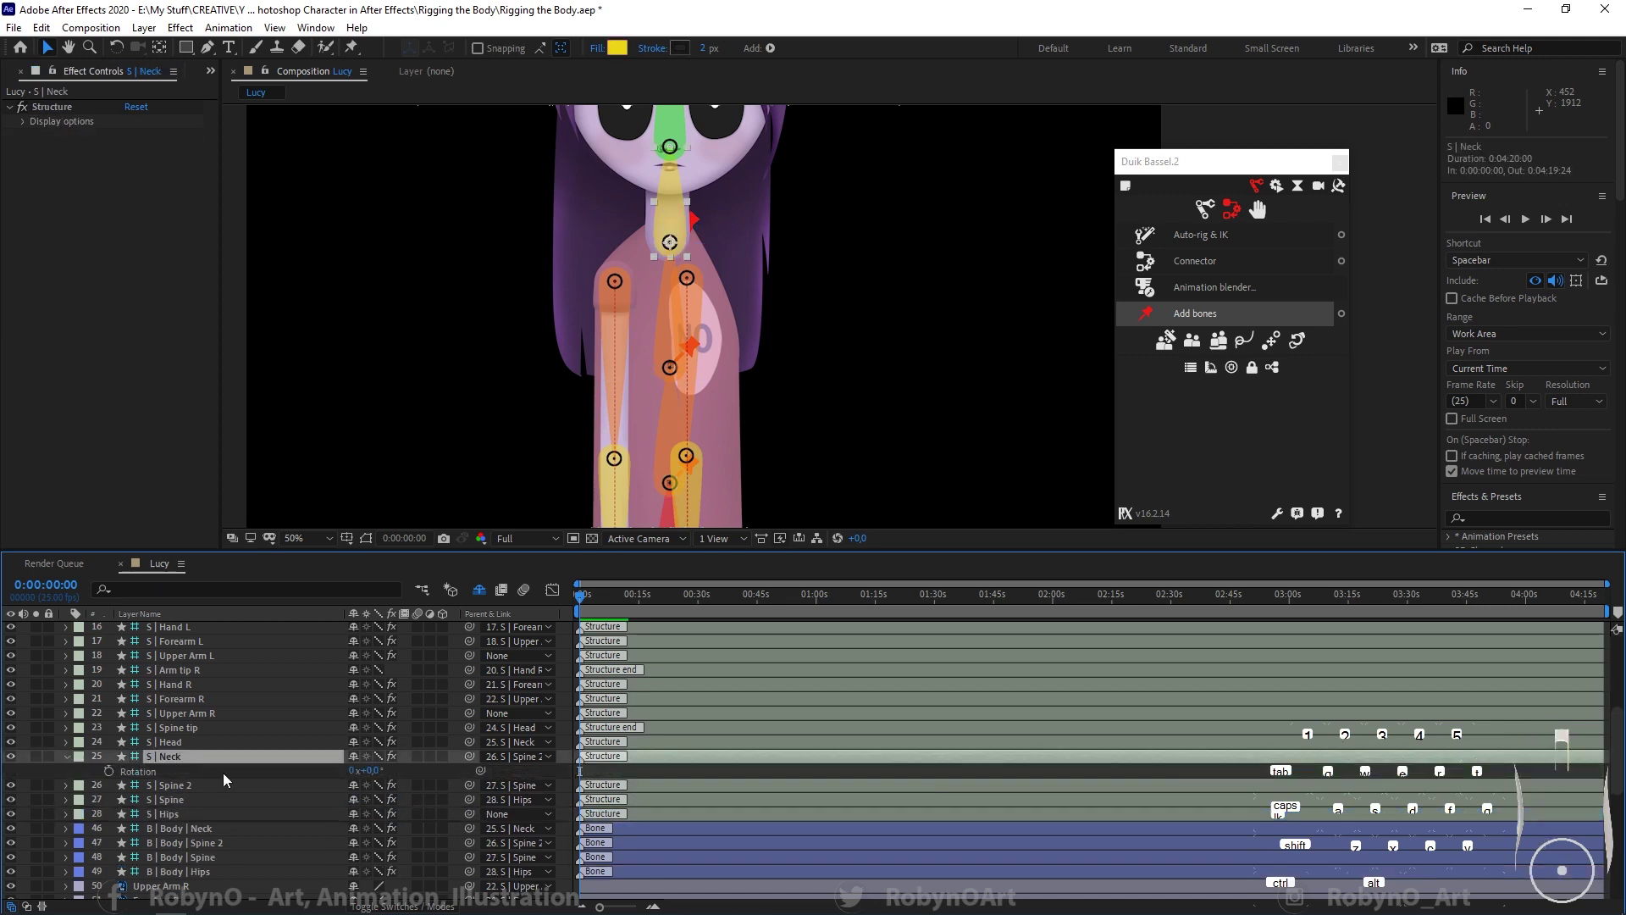
pyautogui.moveTo(370, 774)
pyautogui.mouseDown()
pyautogui.moveTo(386, 771)
pyautogui.moveTo(350, 772)
pyautogui.moveTo(380, 773)
pyautogui.mouseUp()
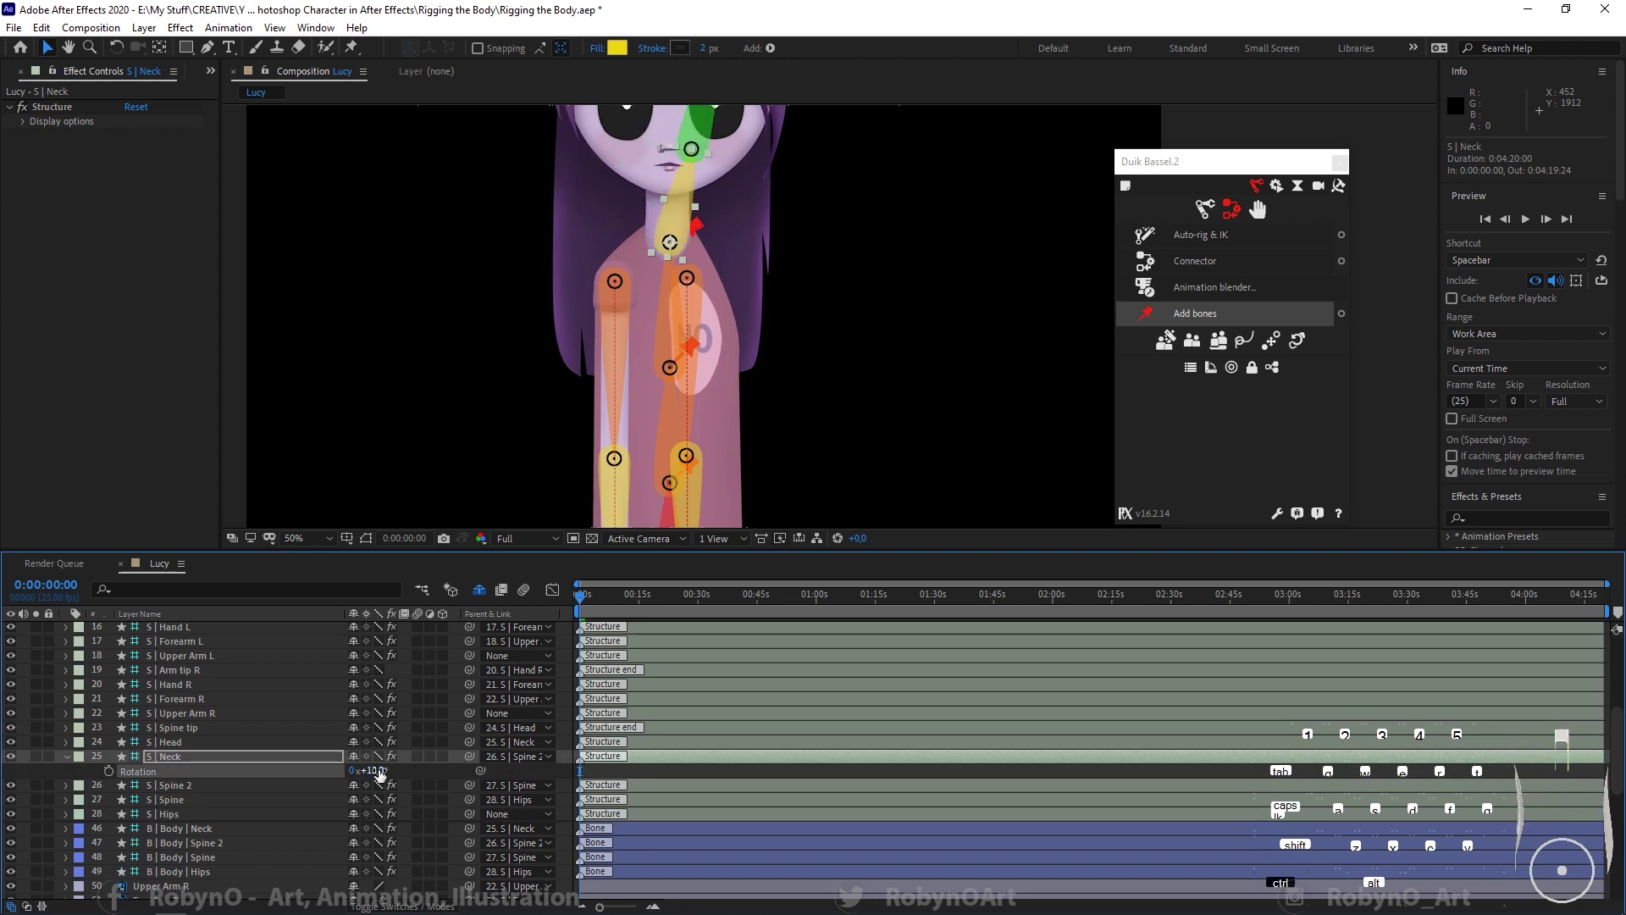
pyautogui.hotkey('ctrl', 'z')
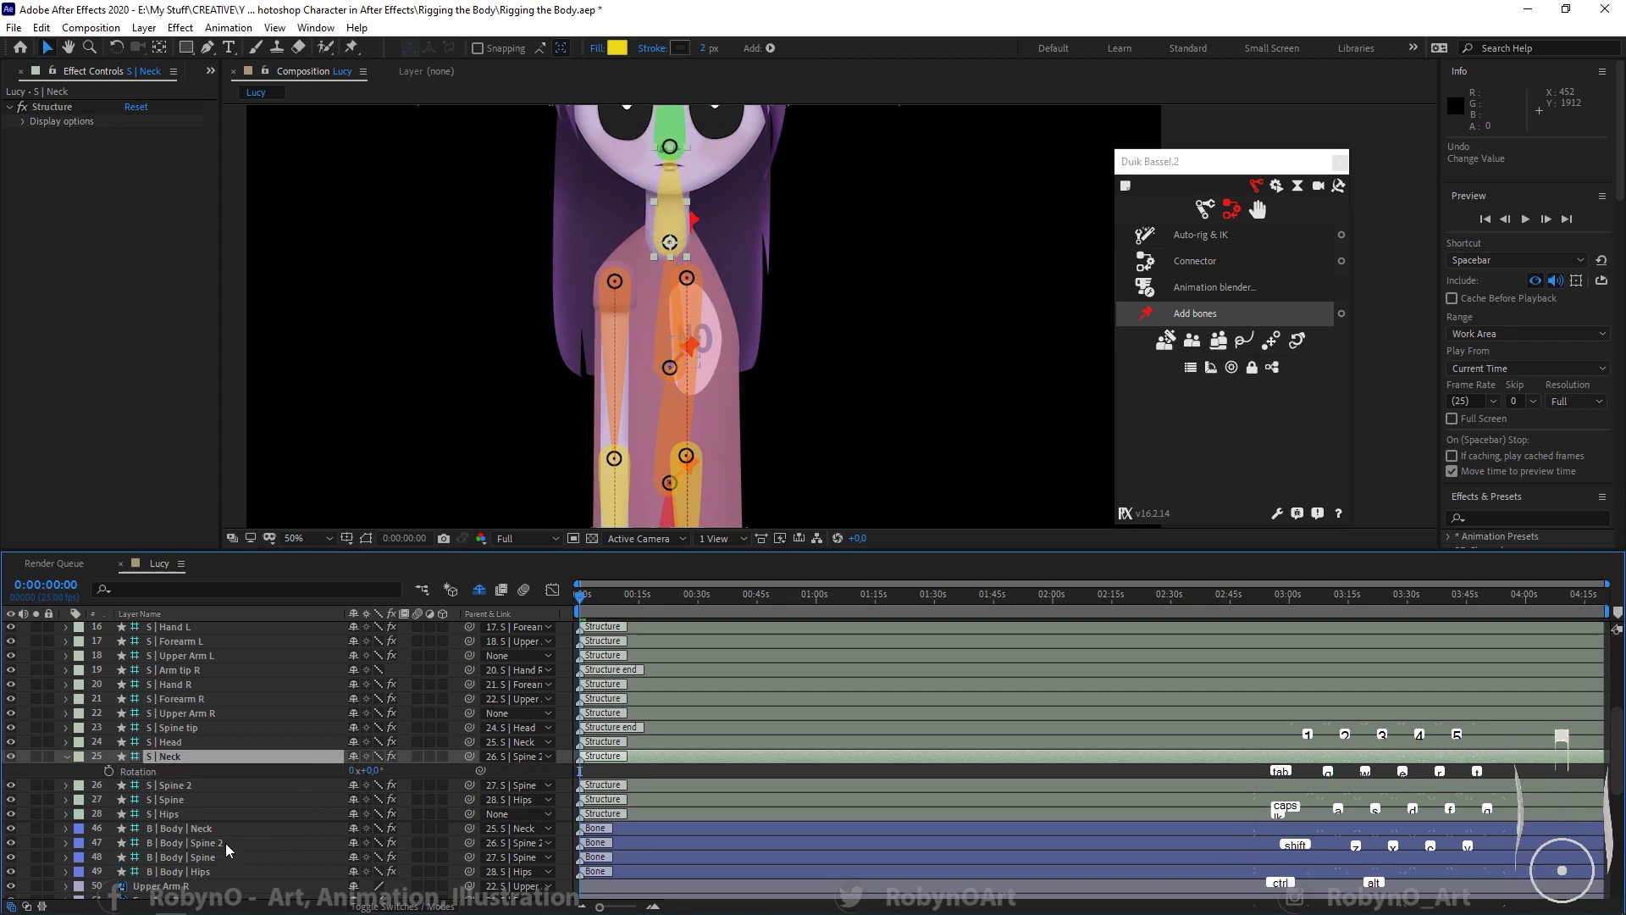
# Step: Test the torso deformation by rotating the S | Spine 2 structure, and undo the rotation
pyautogui.click(185, 787)
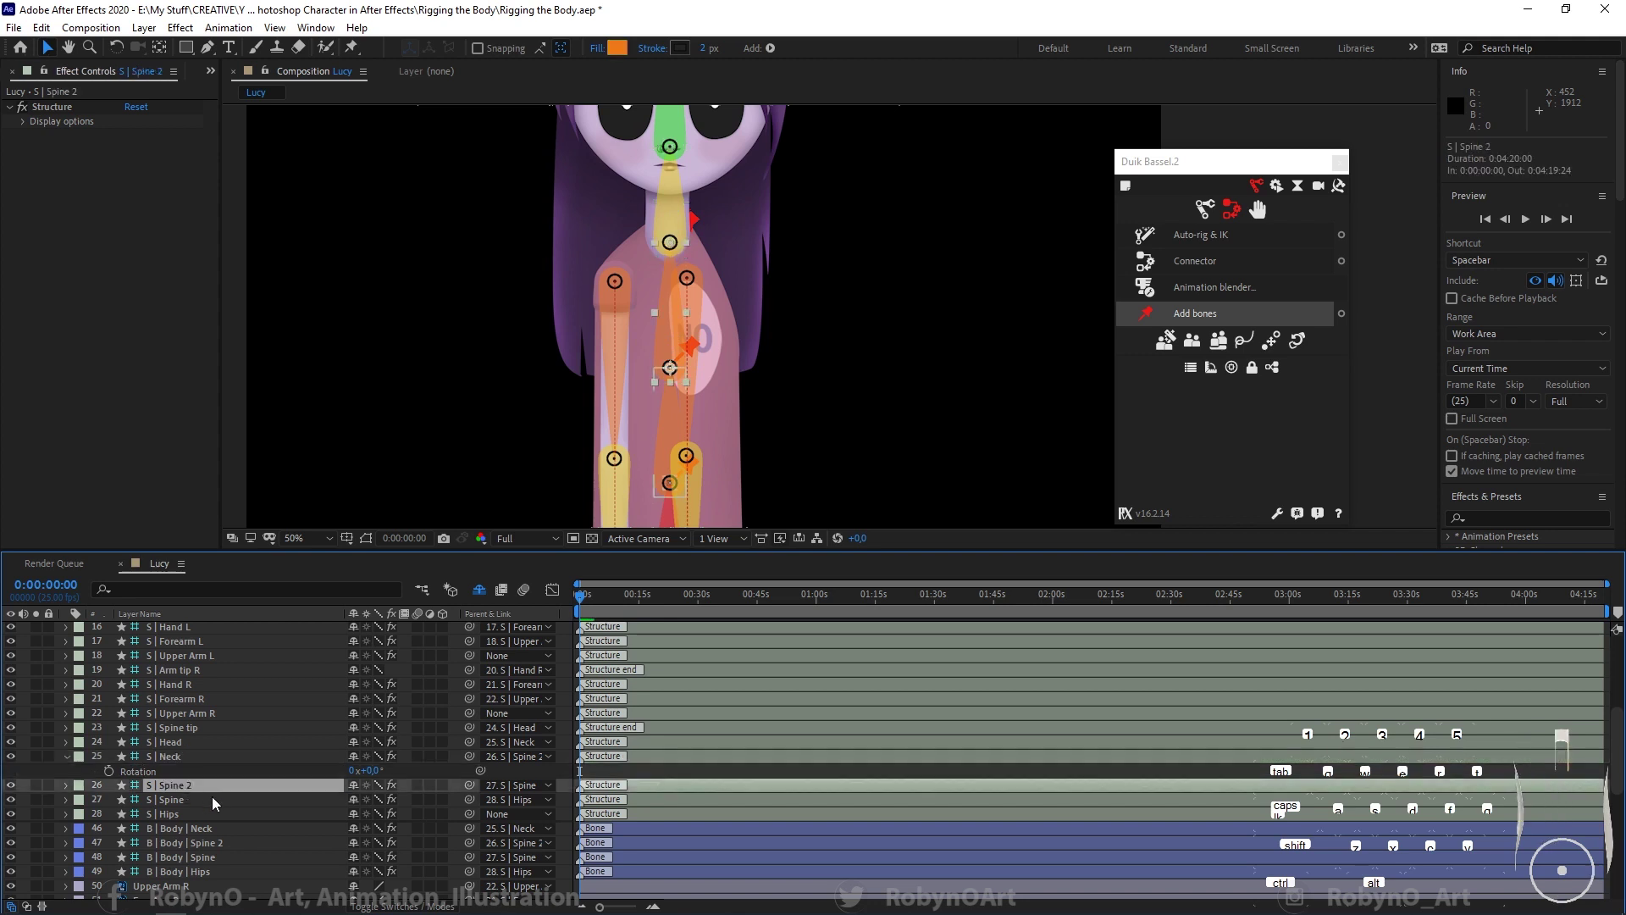
pyautogui.press('r')
pyautogui.moveTo(377, 803)
pyautogui.mouseDown()
pyautogui.moveTo(343, 800)
pyautogui.moveTo(400, 801)
pyautogui.moveTo(382, 801)
pyautogui.mouseUp()
pyautogui.hotkey('ctrl', 'z')
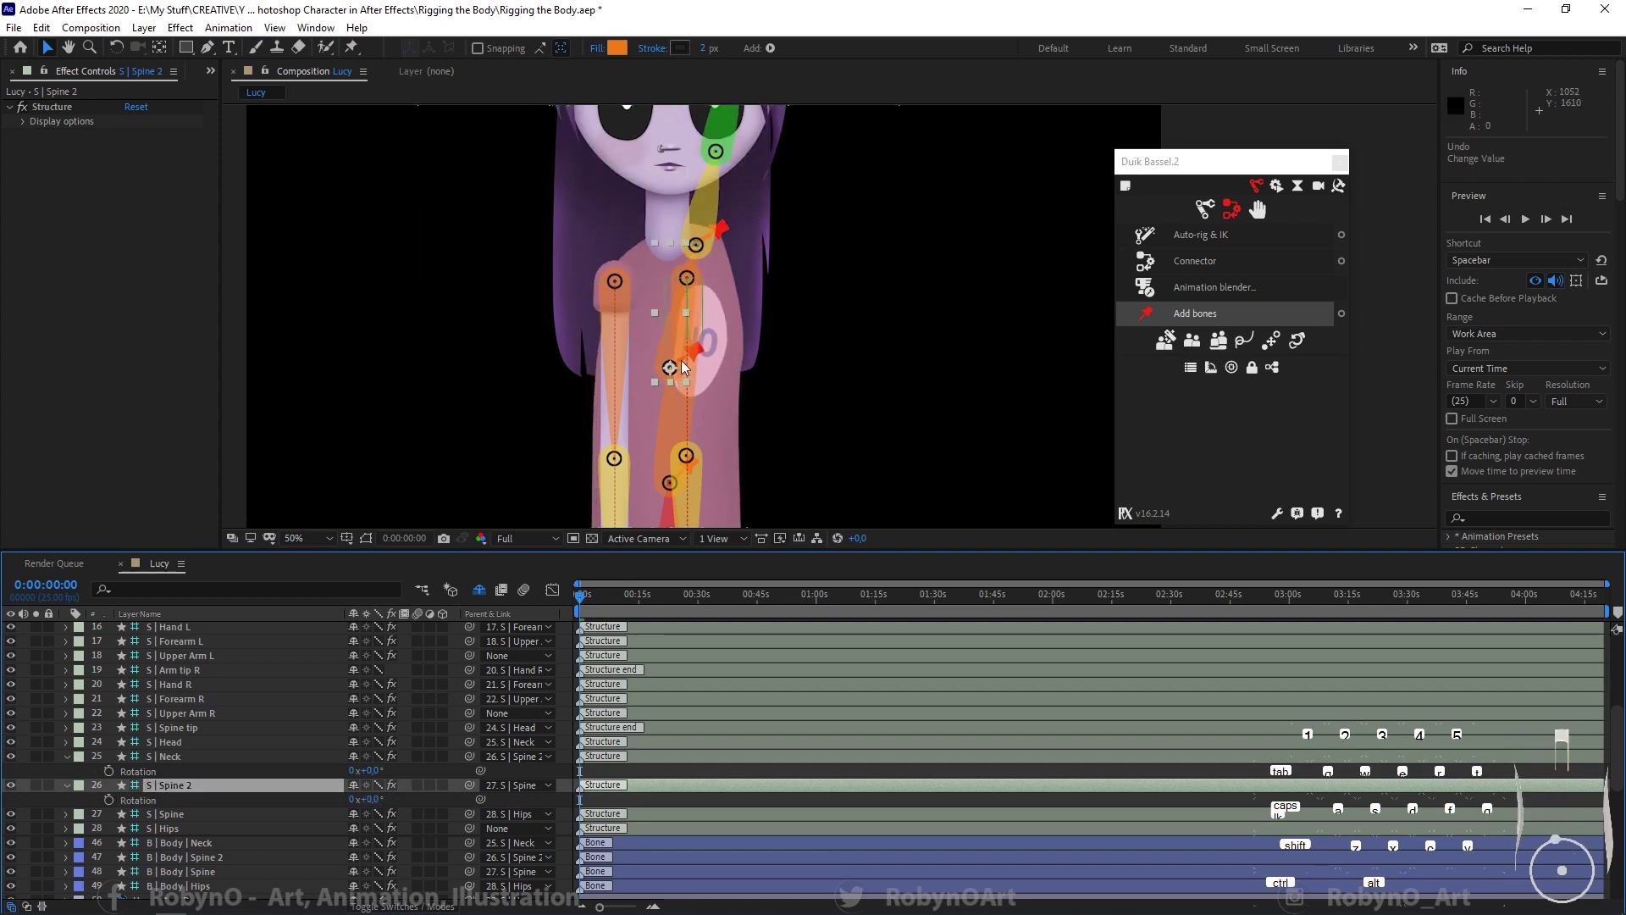
# Step: Show the hidden shy layers in the Lucy composition's timeline
pyautogui.moveTo(790, 230); pyautogui.dragTo(804, 312)
pyautogui.moveTo(788, 492); pyautogui.dragTo(771, 220)
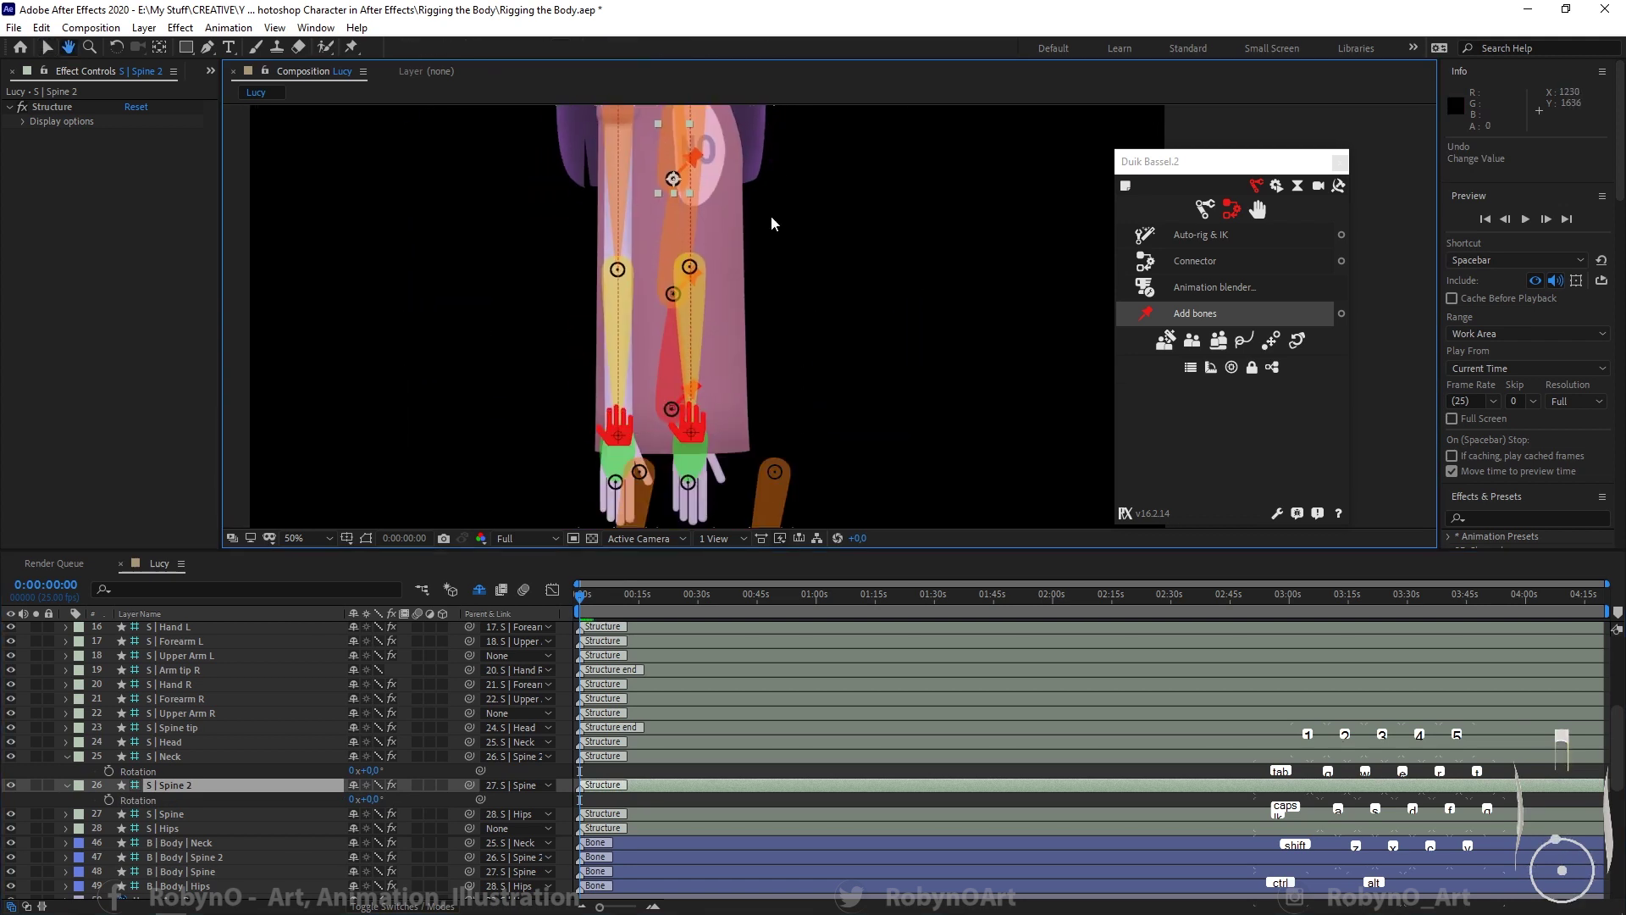
pyautogui.scroll(-2, 769, 225)
pyautogui.moveTo(762, 310); pyautogui.dragTo(730, 443)
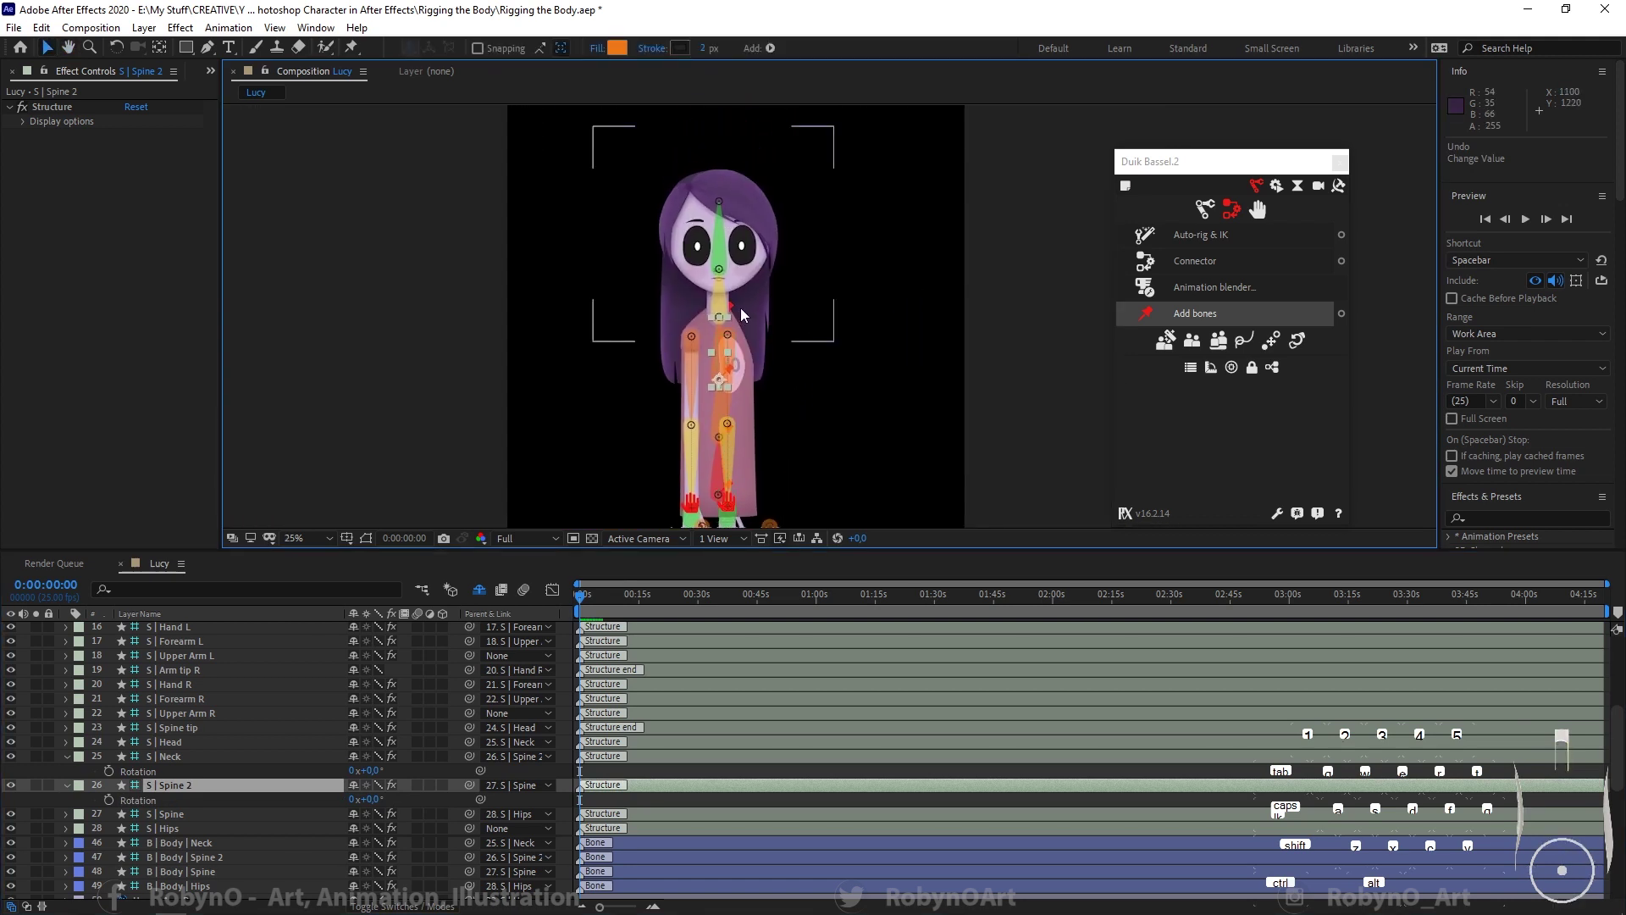
pyautogui.scroll(-4, 215, 852)
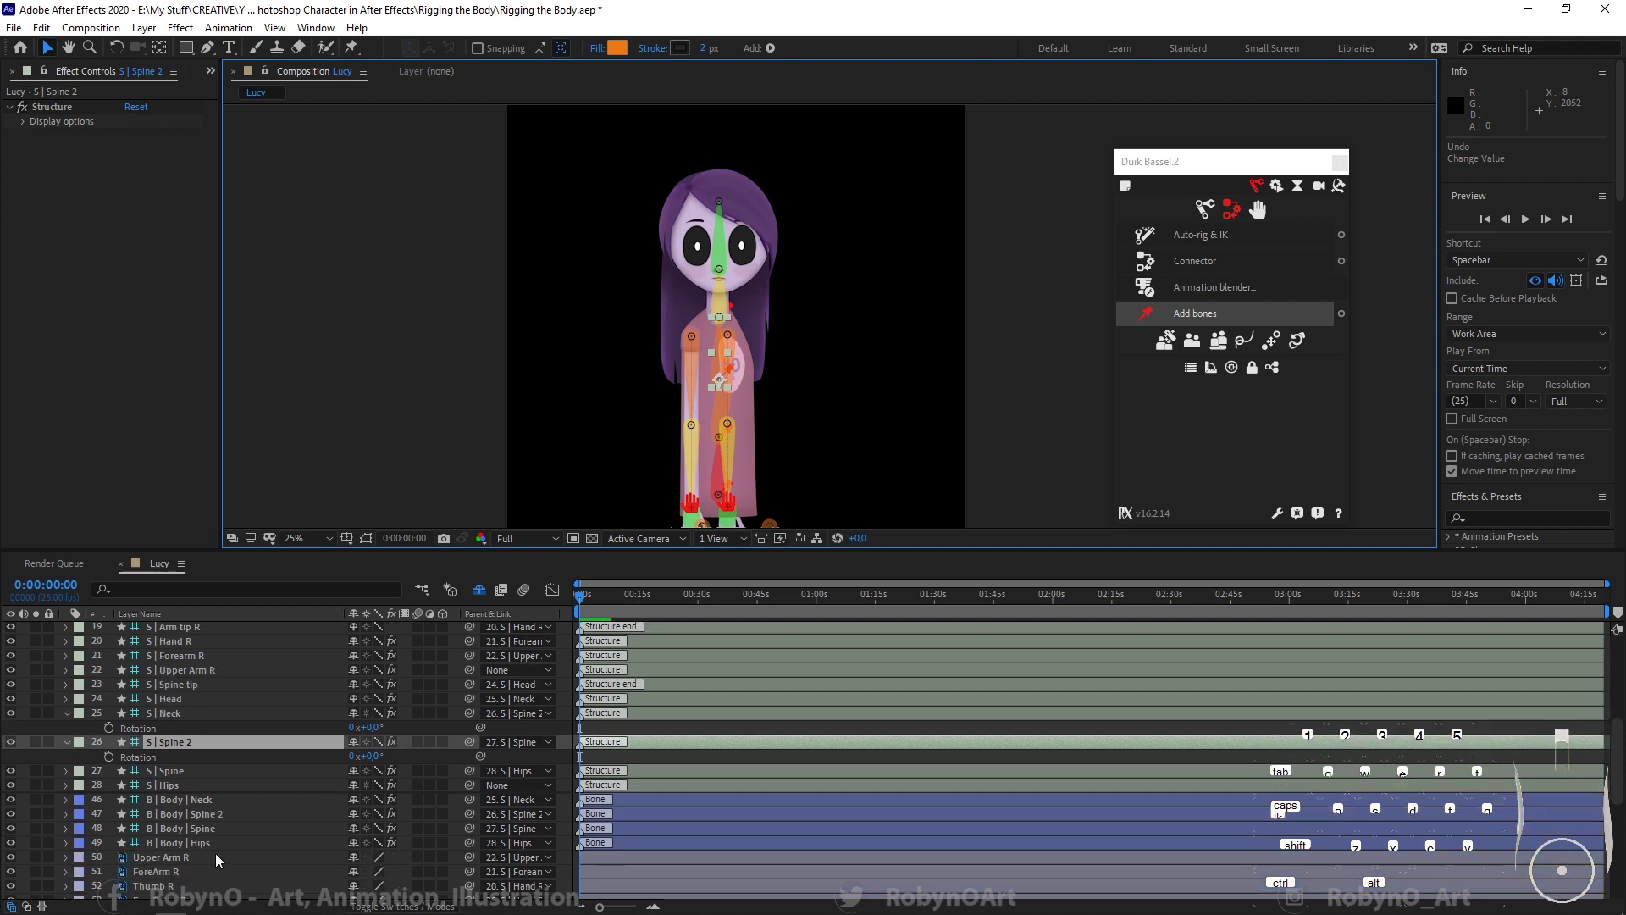
pyautogui.scroll(-5, 181, 847)
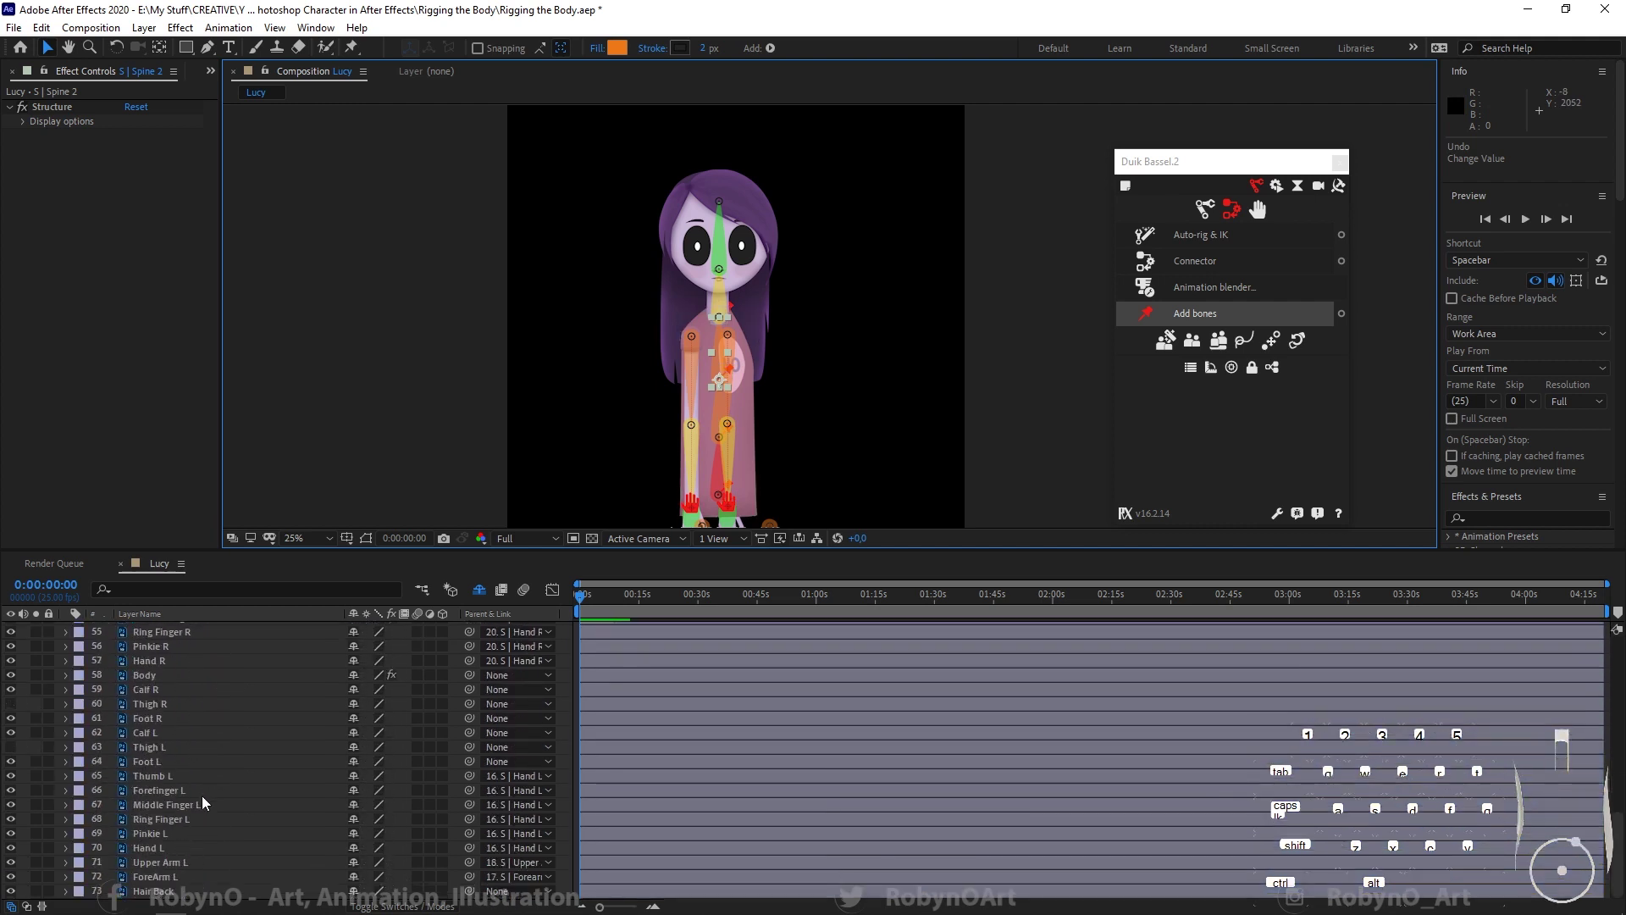
pyautogui.scroll(1, 184, 769)
pyautogui.scroll(3, 185, 769)
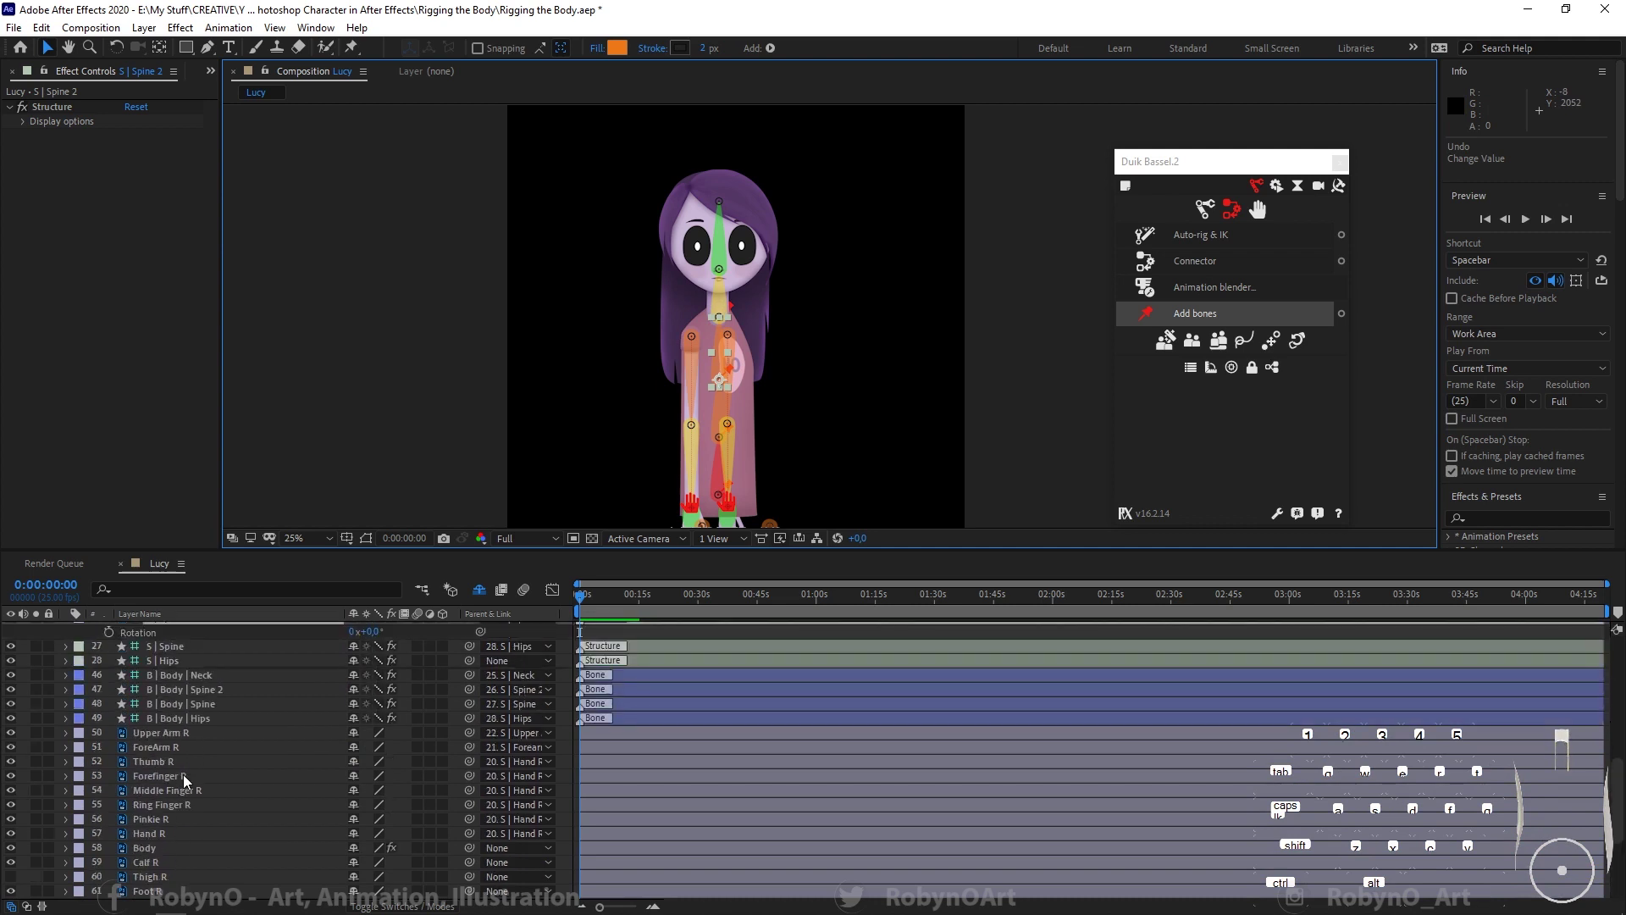
pyautogui.click(478, 591)
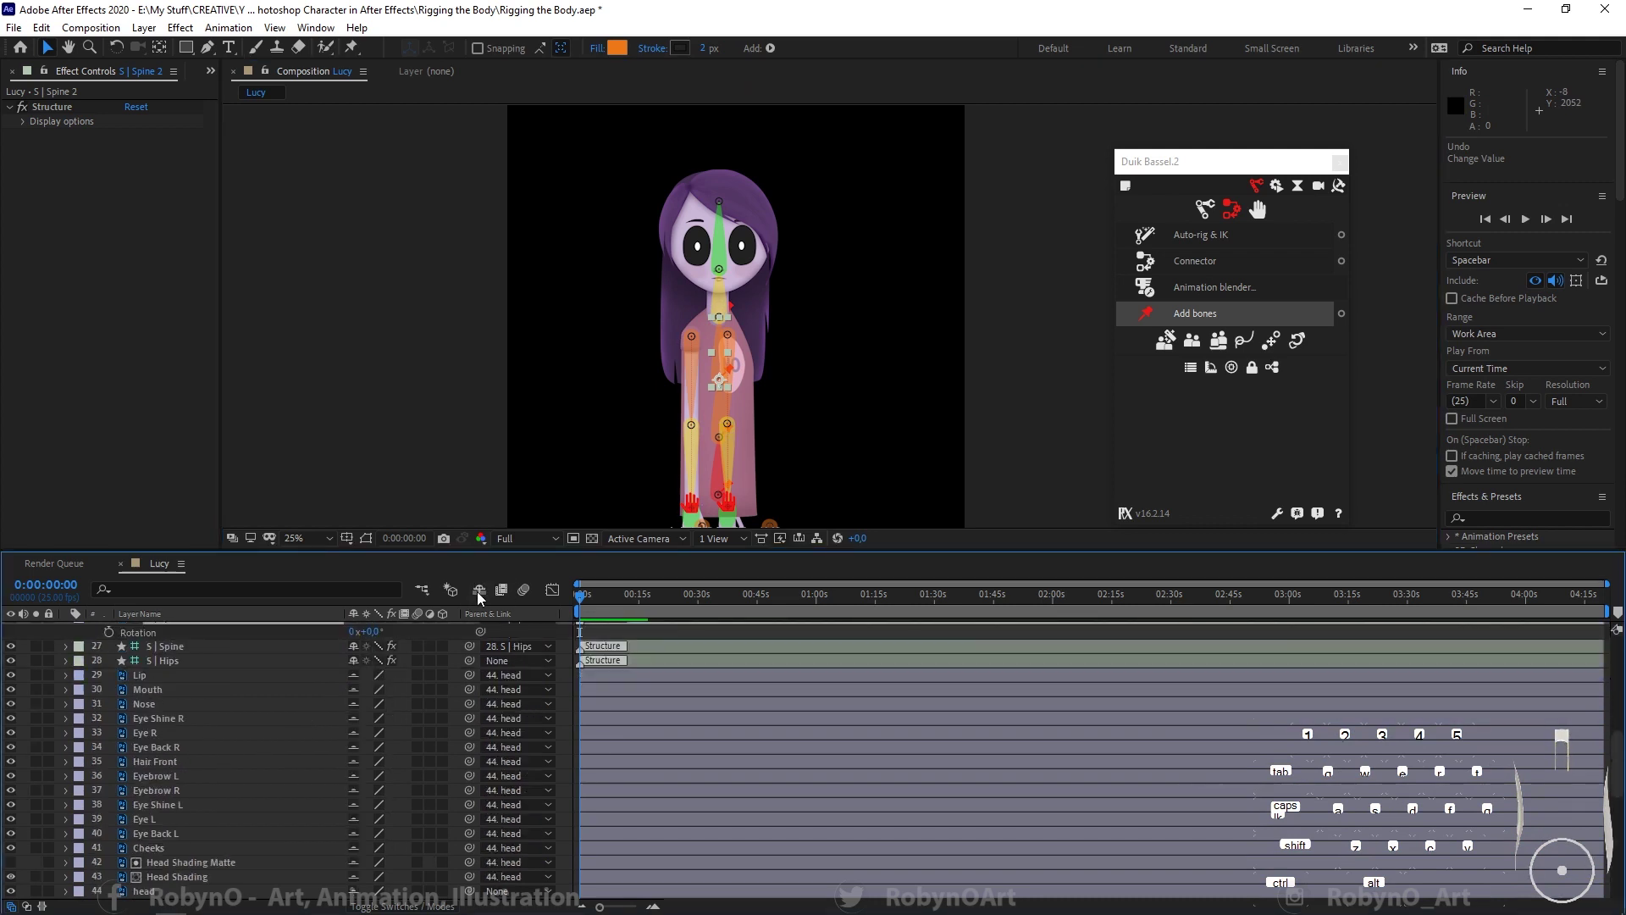
# Step: Parent the neck layer to S | Neck and the head layer to S | Head
pyautogui.scroll(-3, 181, 852)
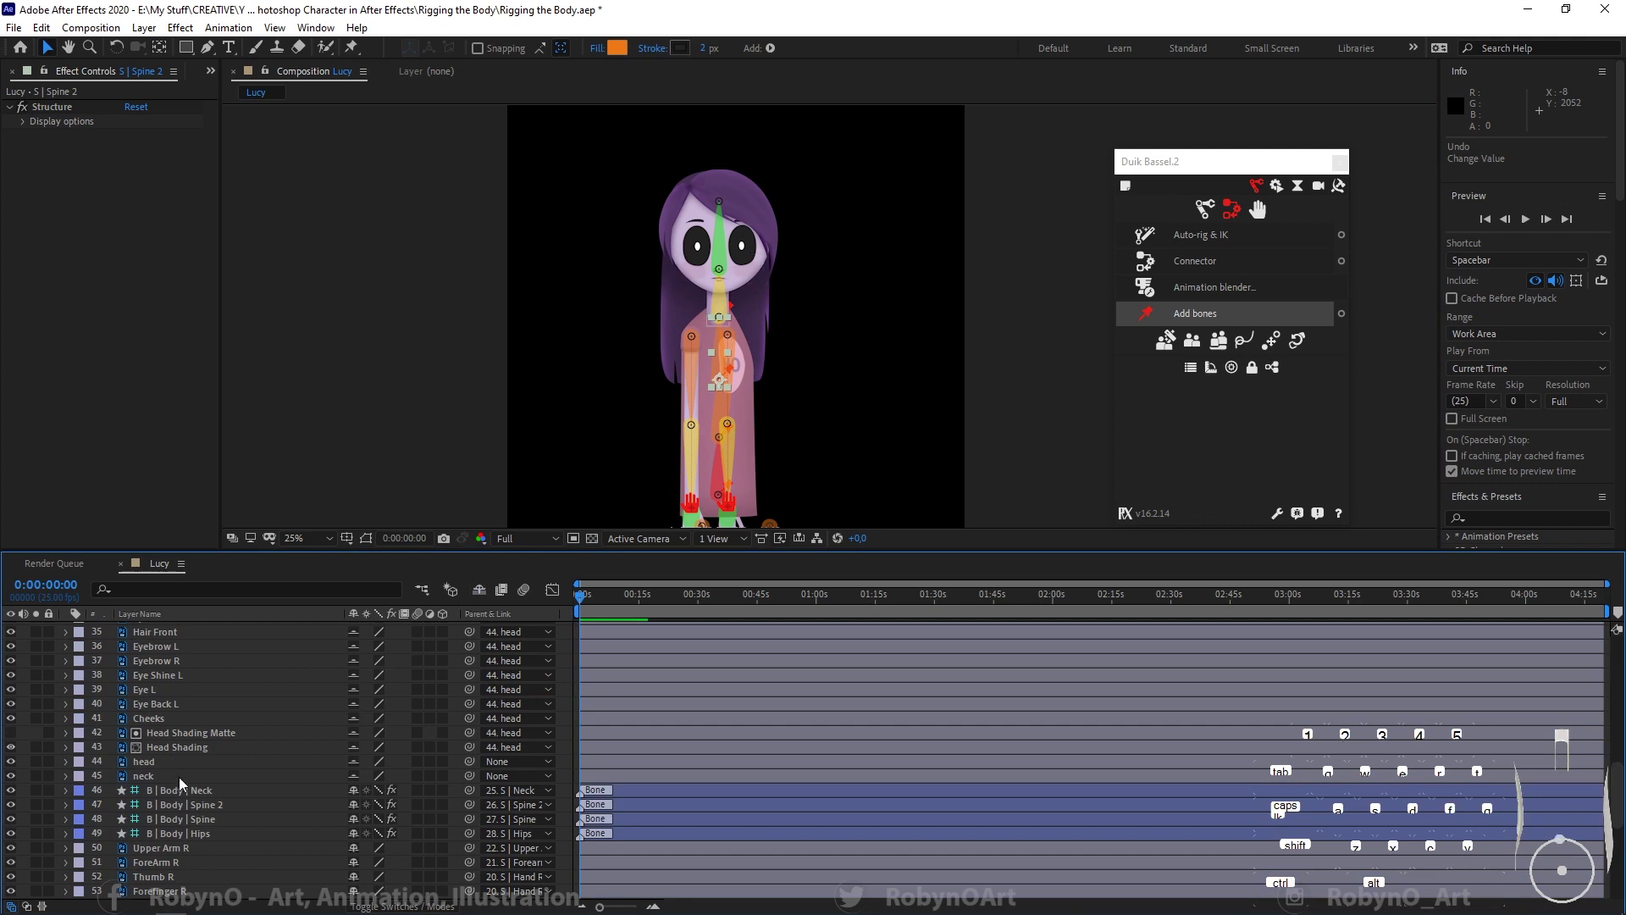
pyautogui.click(150, 779)
pyautogui.click(529, 775)
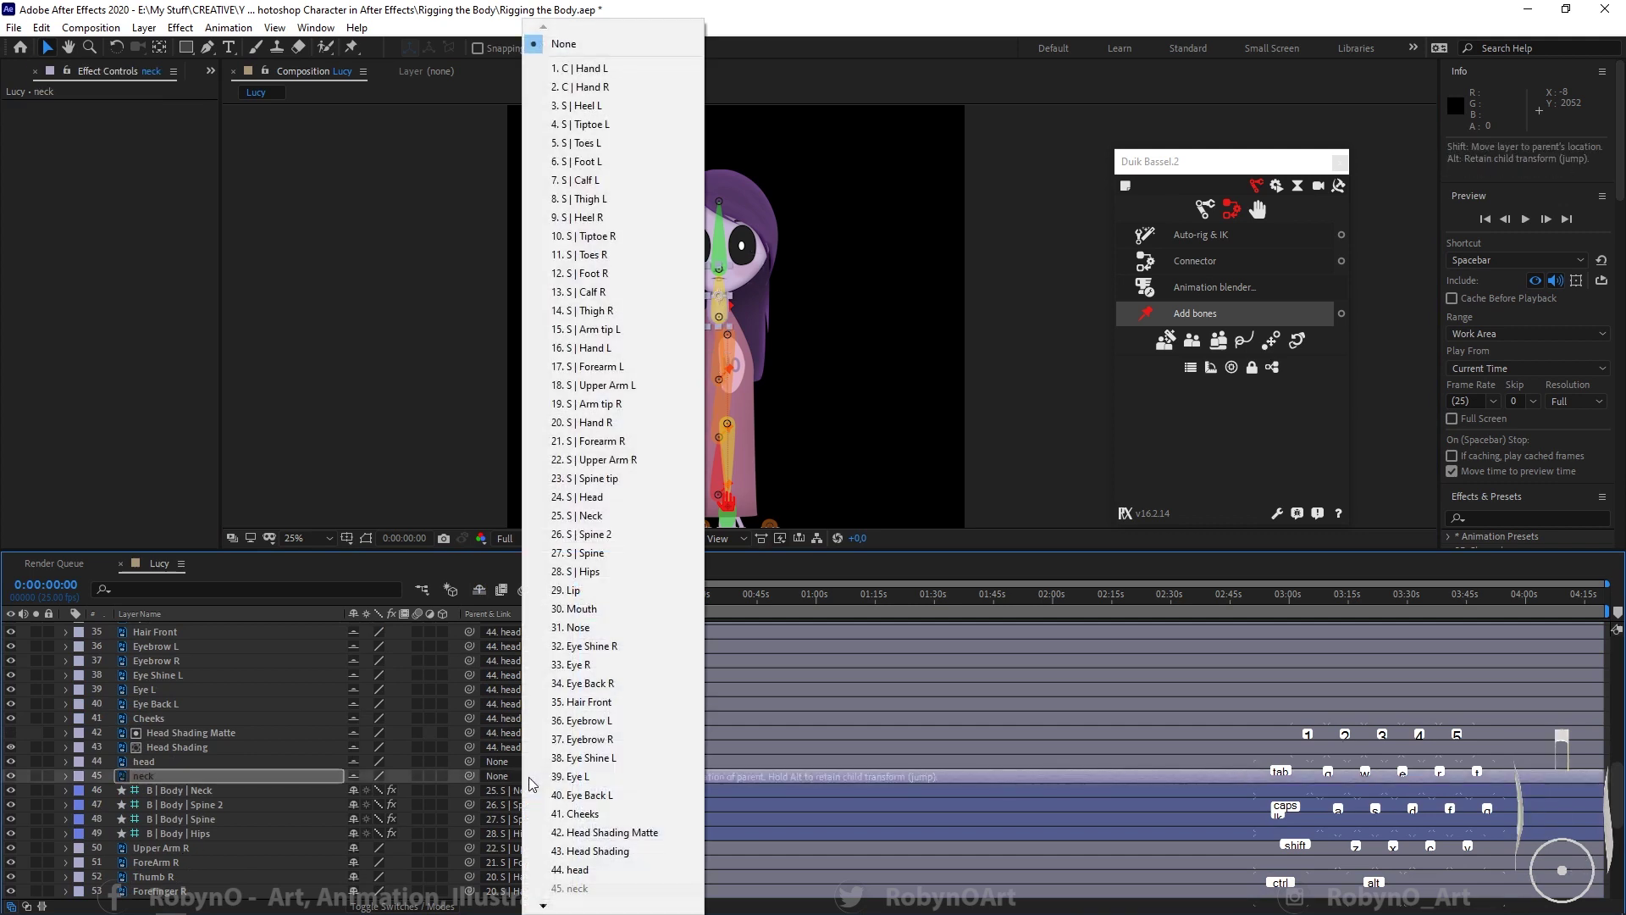
pyautogui.click(601, 514)
pyautogui.click(196, 760)
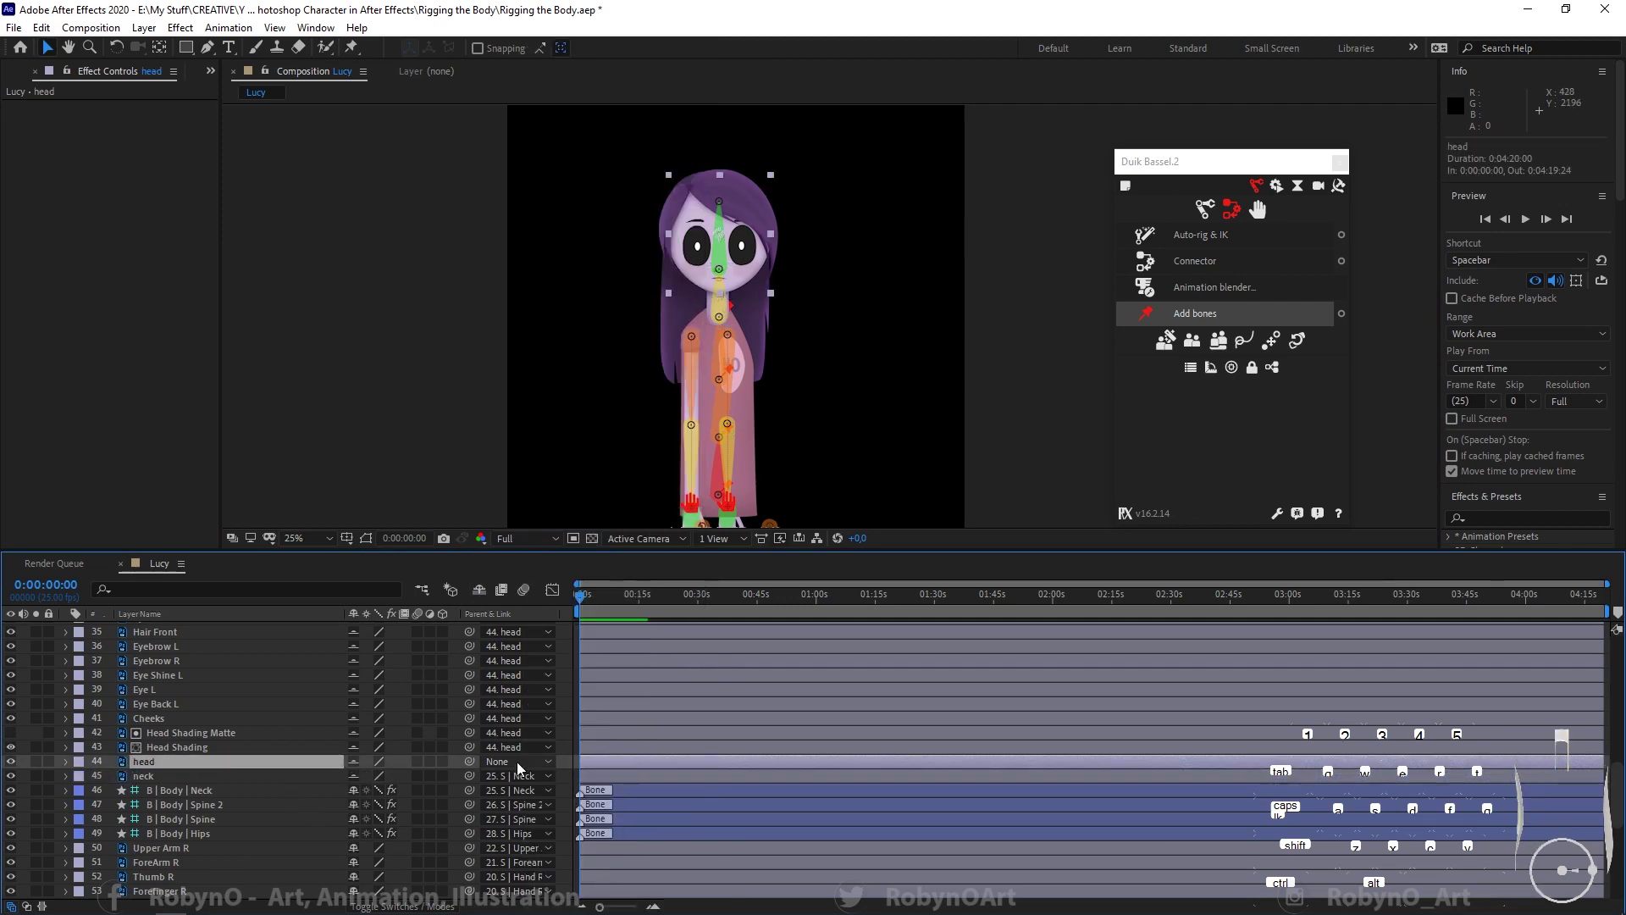
pyautogui.click(517, 761)
pyautogui.click(620, 496)
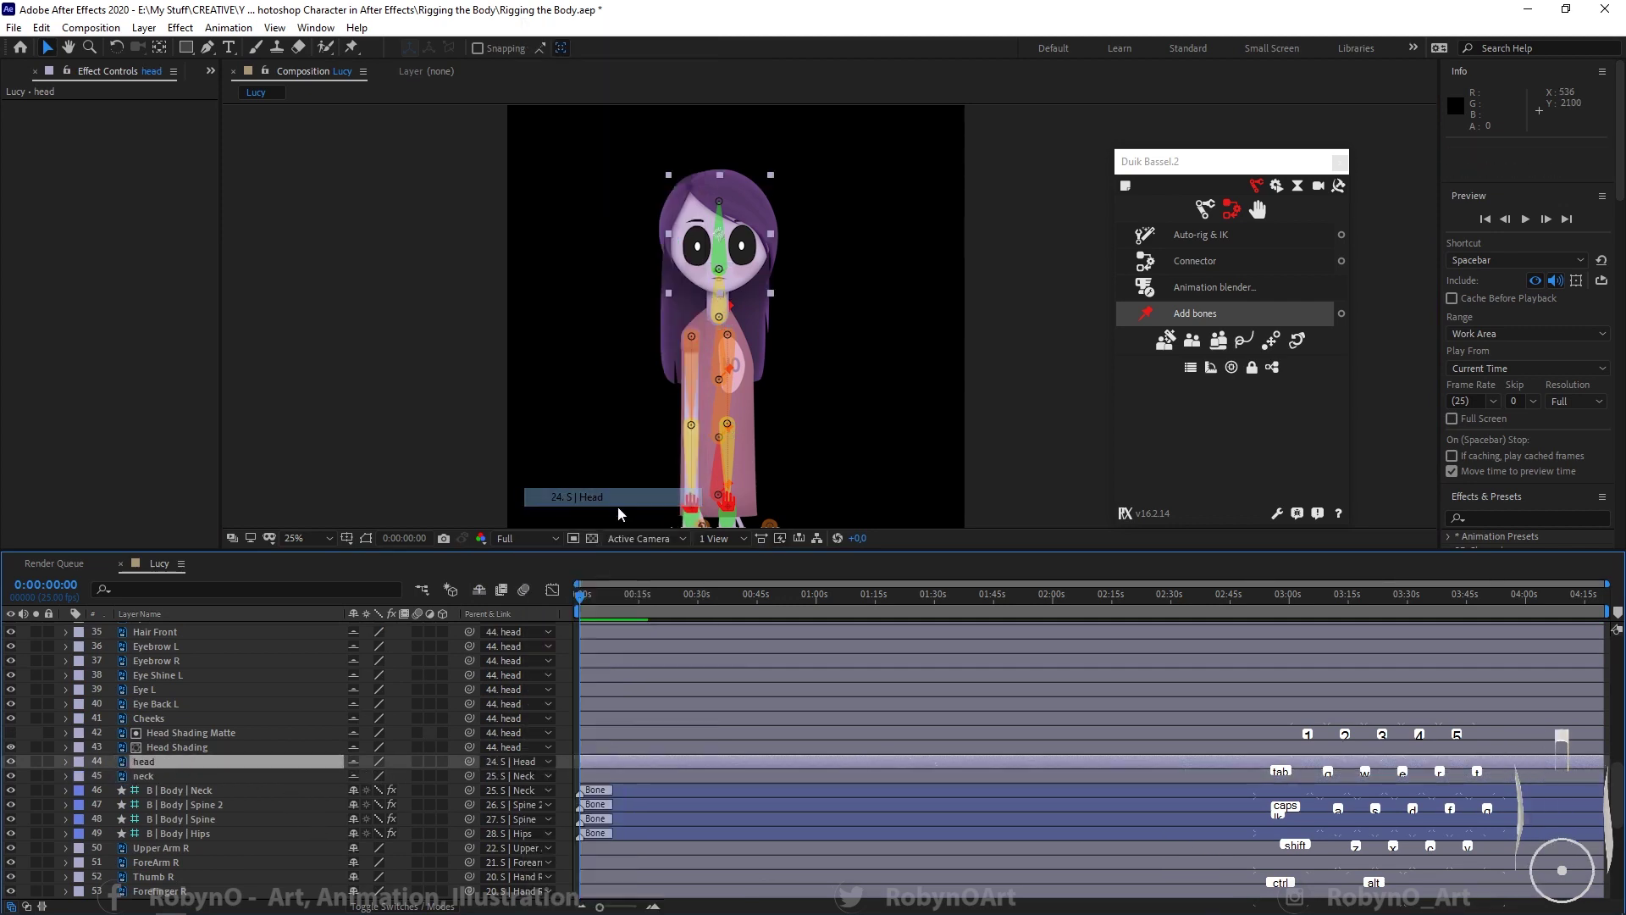
# Step: Test-rotate the S | Head and S | Neck structures with the attached artwork, undoing each rotation
pyautogui.scroll(8, 215, 789)
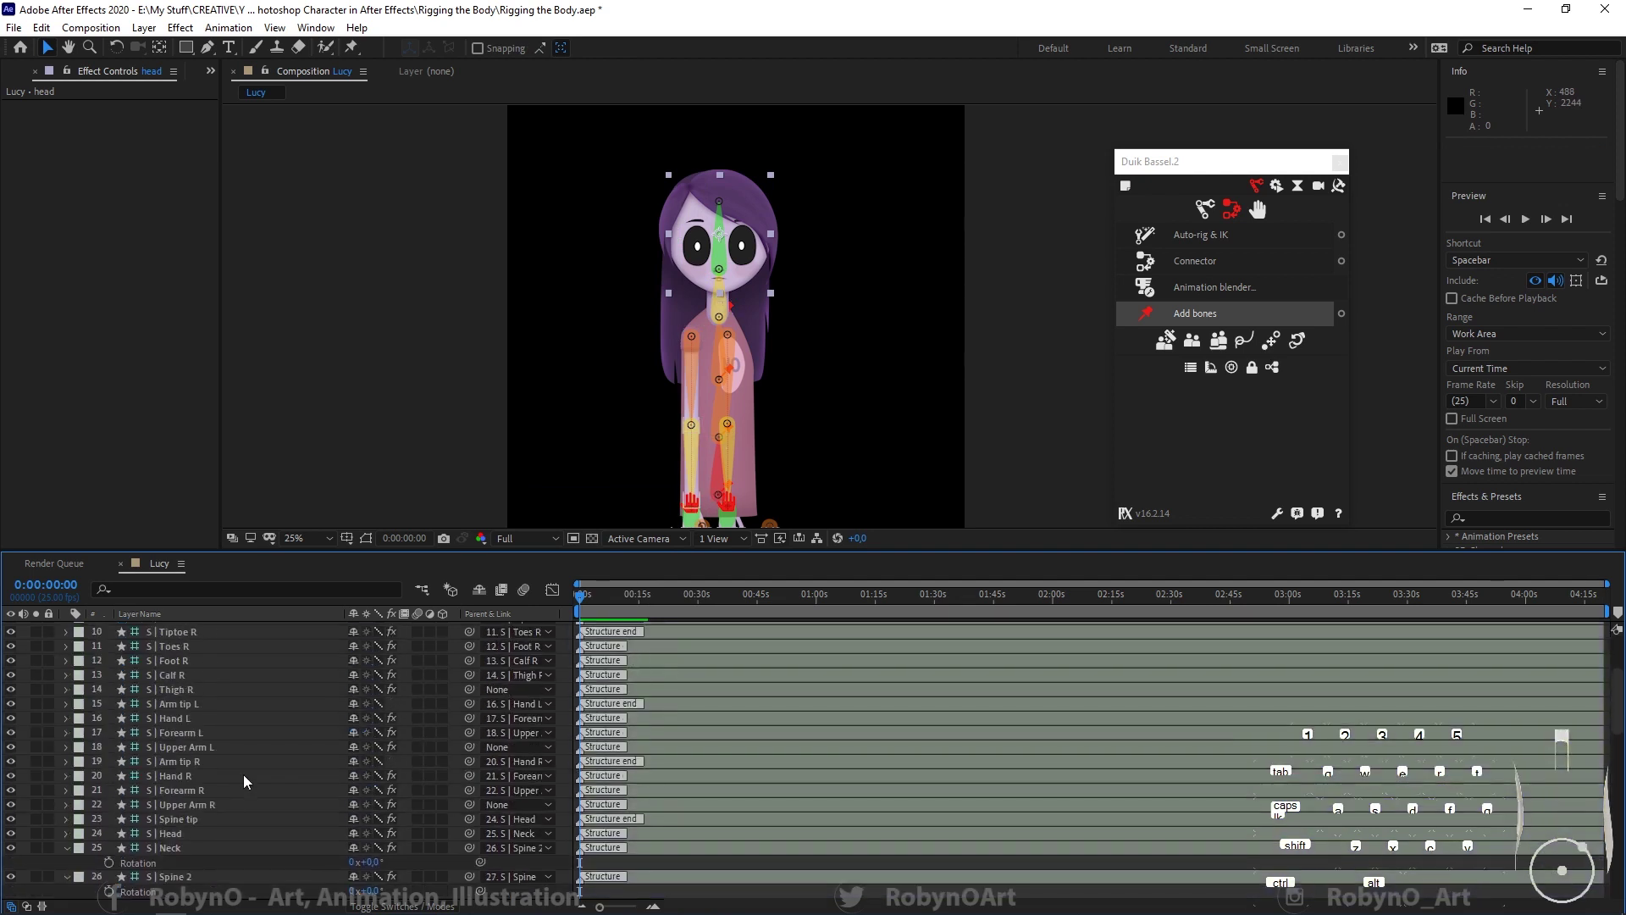
pyautogui.click(181, 835)
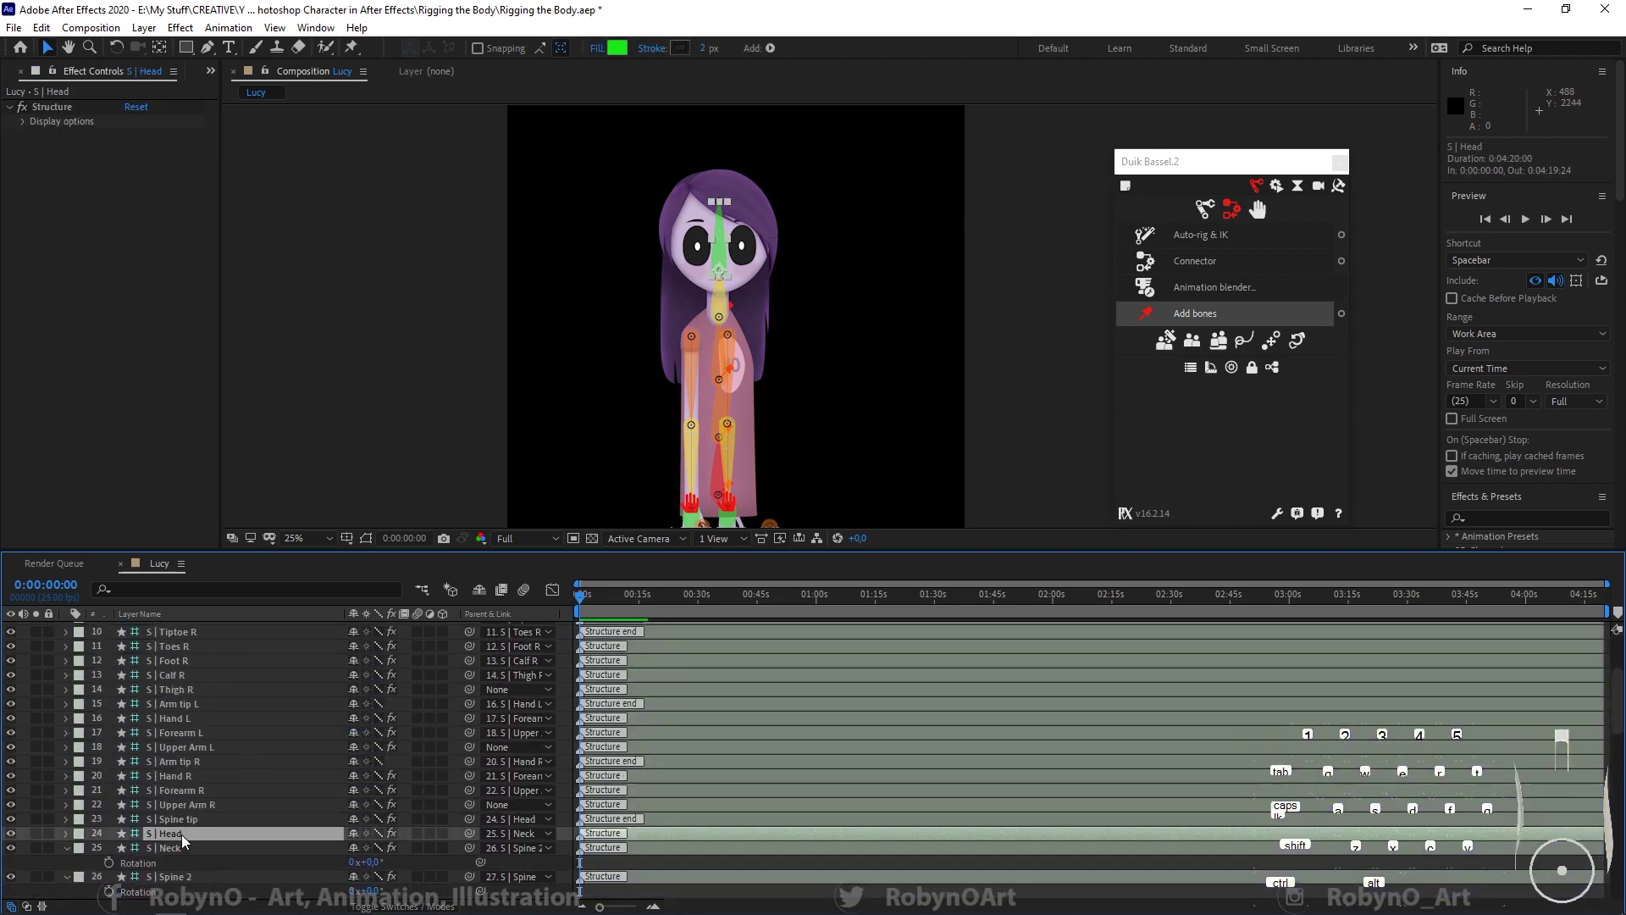
pyautogui.press('r')
pyautogui.moveTo(370, 847)
pyautogui.mouseDown()
pyautogui.moveTo(389, 847)
pyautogui.moveTo(356, 846)
pyautogui.moveTo(373, 849)
pyautogui.moveTo(374, 876)
pyautogui.moveTo(355, 876)
pyautogui.moveTo(370, 876)
pyautogui.mouseUp()
pyautogui.hotkey('ctrl', 'z')
pyautogui.click(237, 877)
pyautogui.hotkey('ctrl', 'z')
pyautogui.scroll(-3, 94, 805)
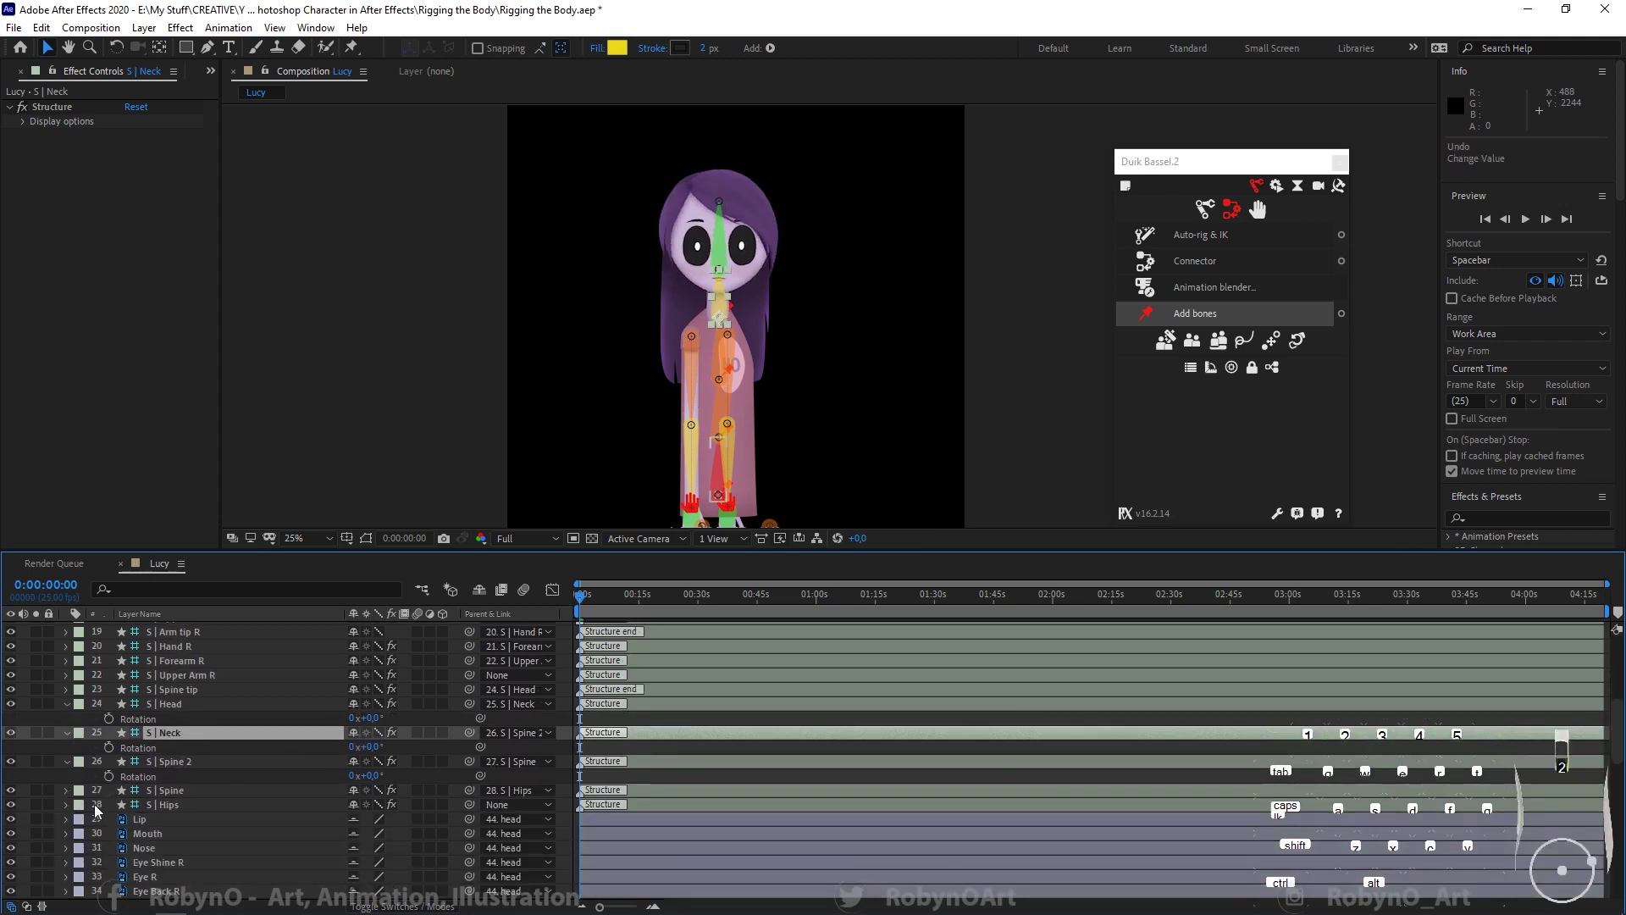
# Step: Move the four B | Body bone layers, Neck to Hips, directly beneath the S | Hips structure layer
pyautogui.scroll(-2, 217, 813)
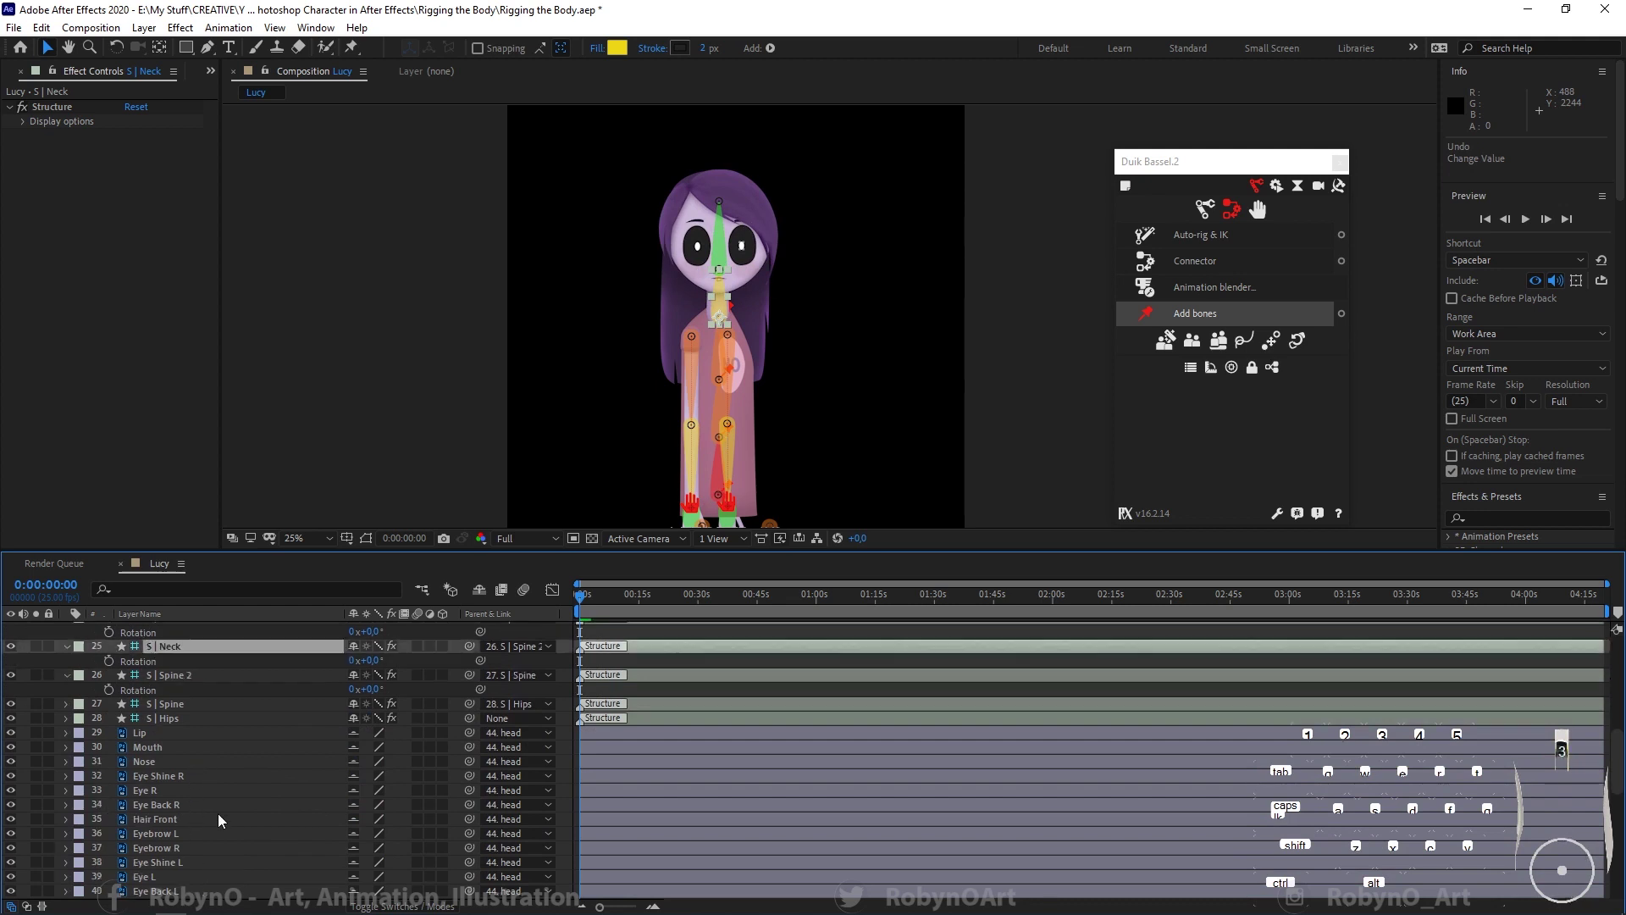
pyautogui.scroll(-4, 216, 813)
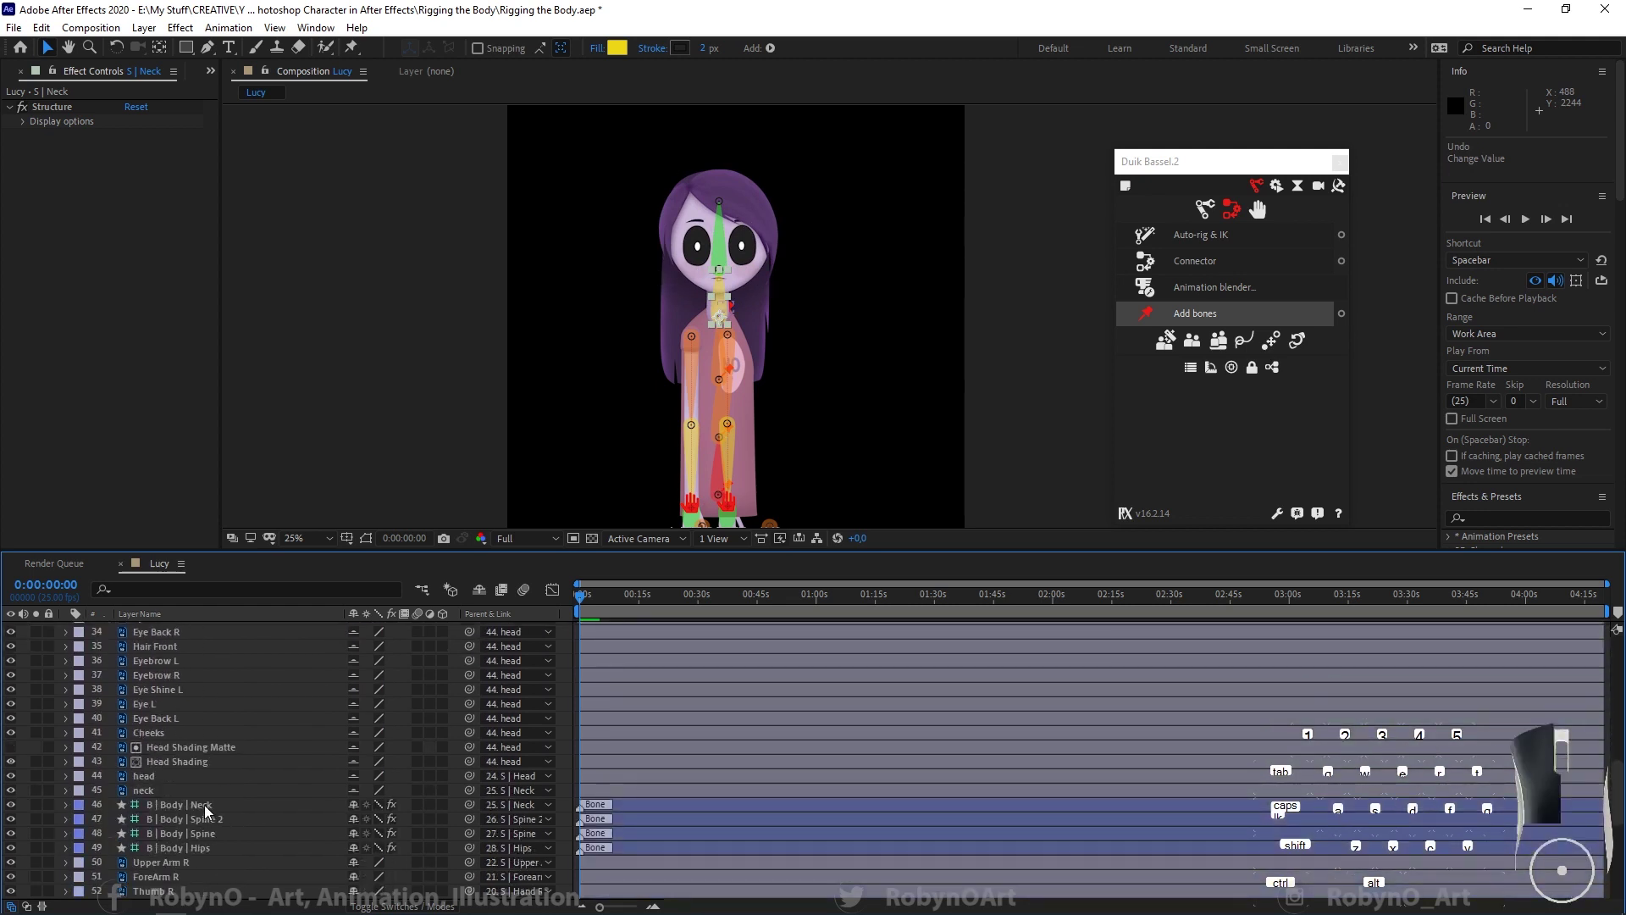
pyautogui.click(205, 805)
pyautogui.keyDown('shift'); pyautogui.click(203, 850); pyautogui.keyUp('shift')
pyautogui.moveTo(213, 813); pyautogui.dragTo(261, 726)
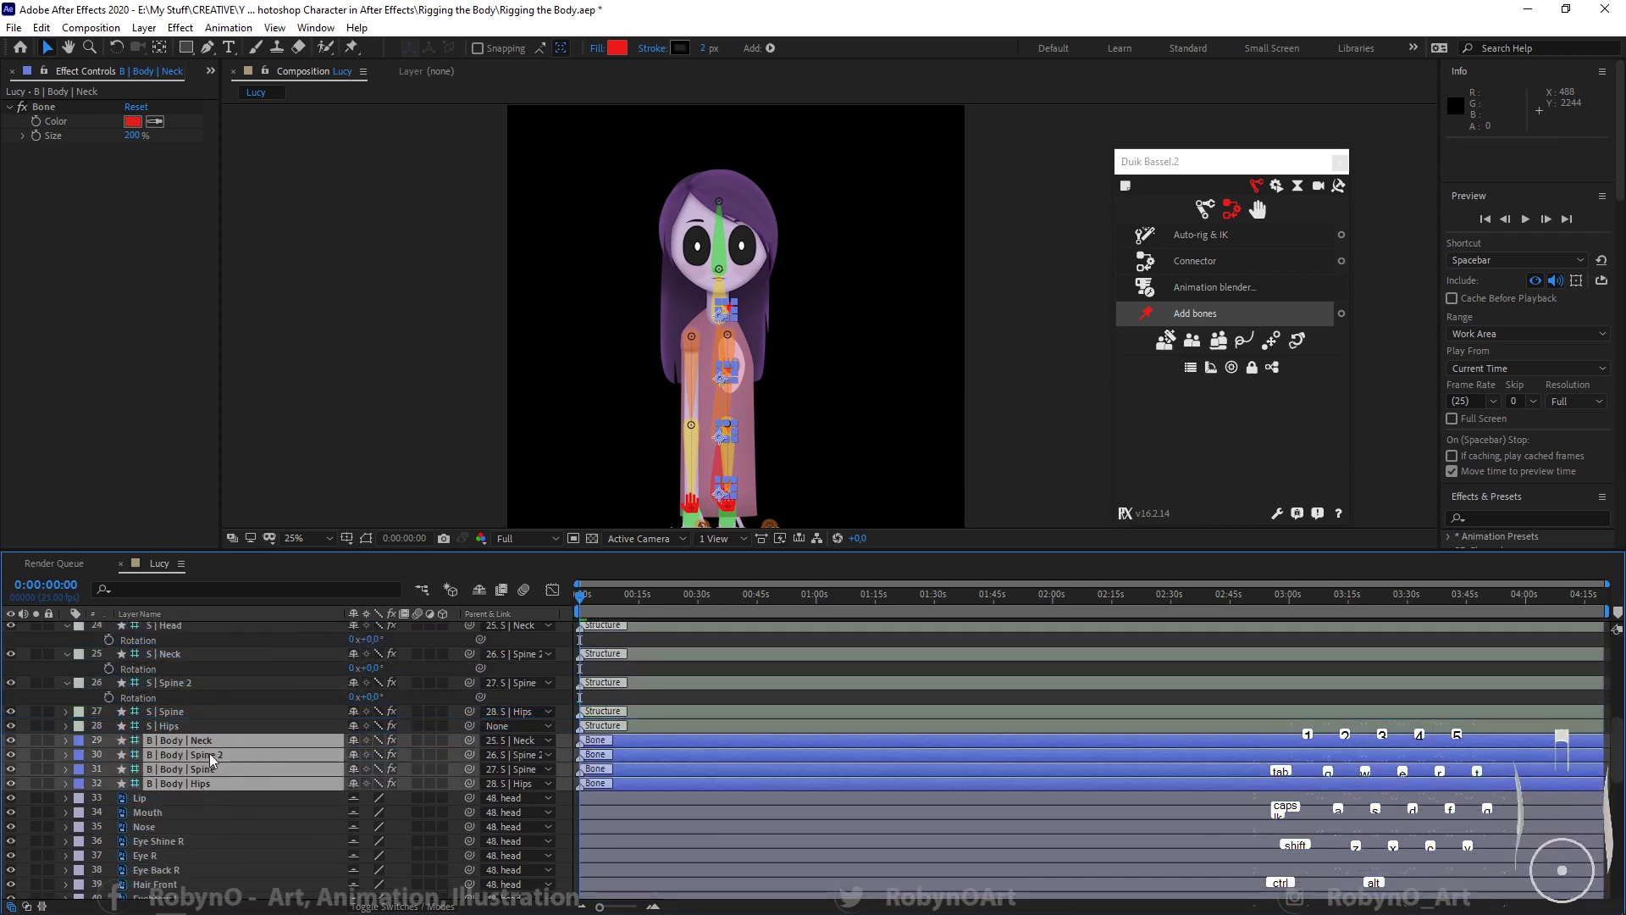
# Step: Turn off the visibility of the four B | Body bone layers and mark them as shy
pyautogui.moveTo(10, 739); pyautogui.dragTo(10, 783)
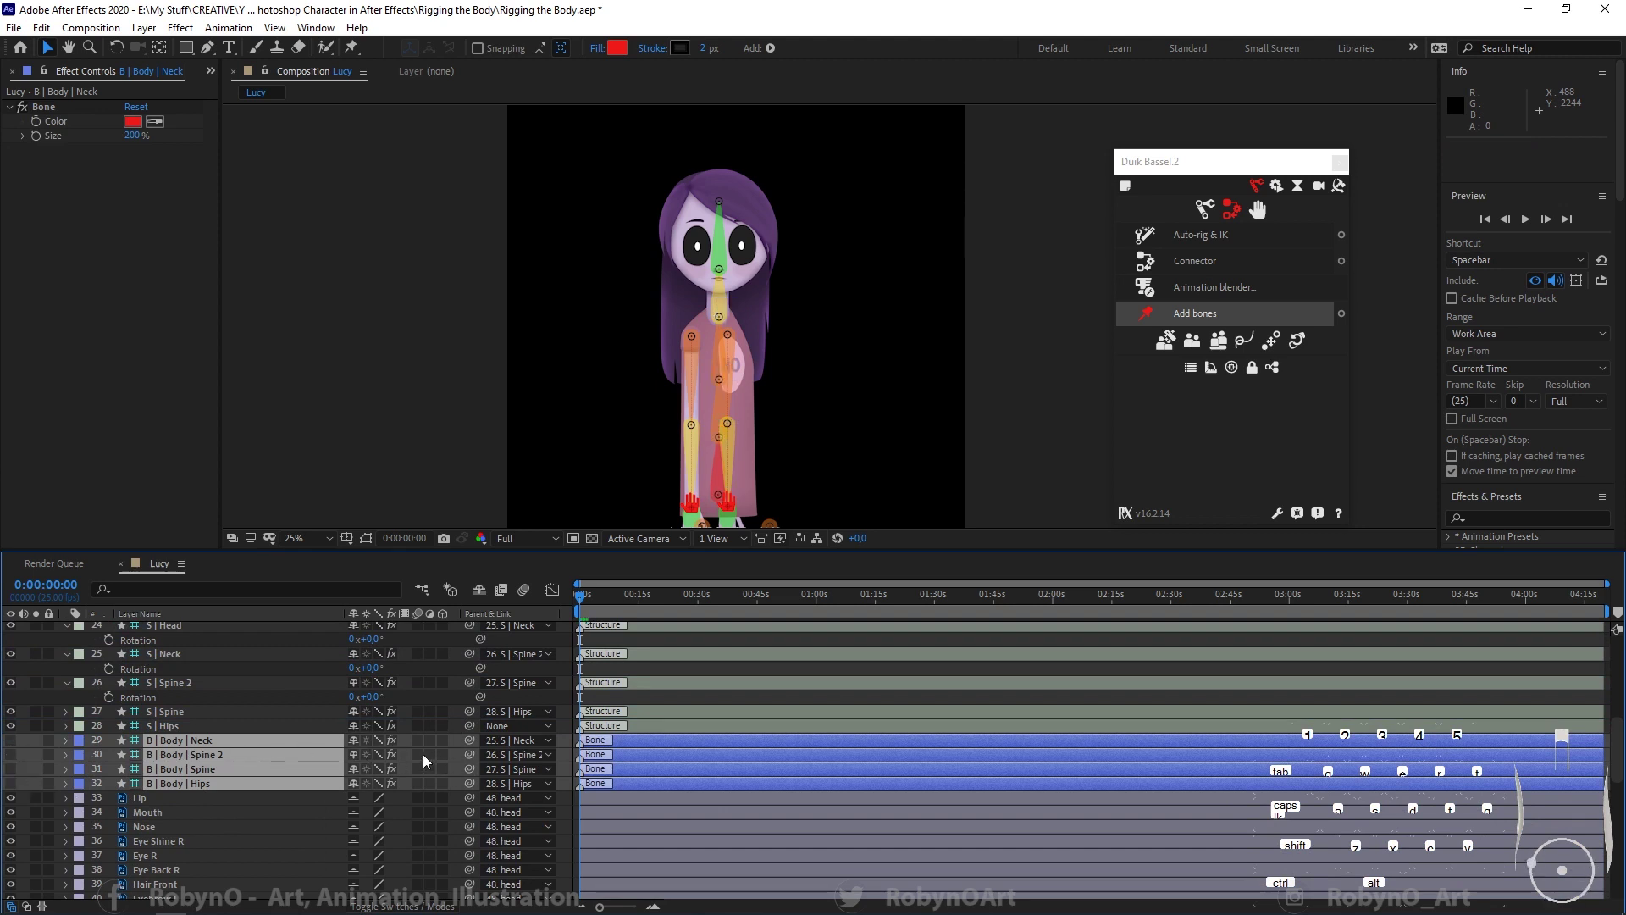
pyautogui.click(352, 742)
pyautogui.scroll(1, 220, 817)
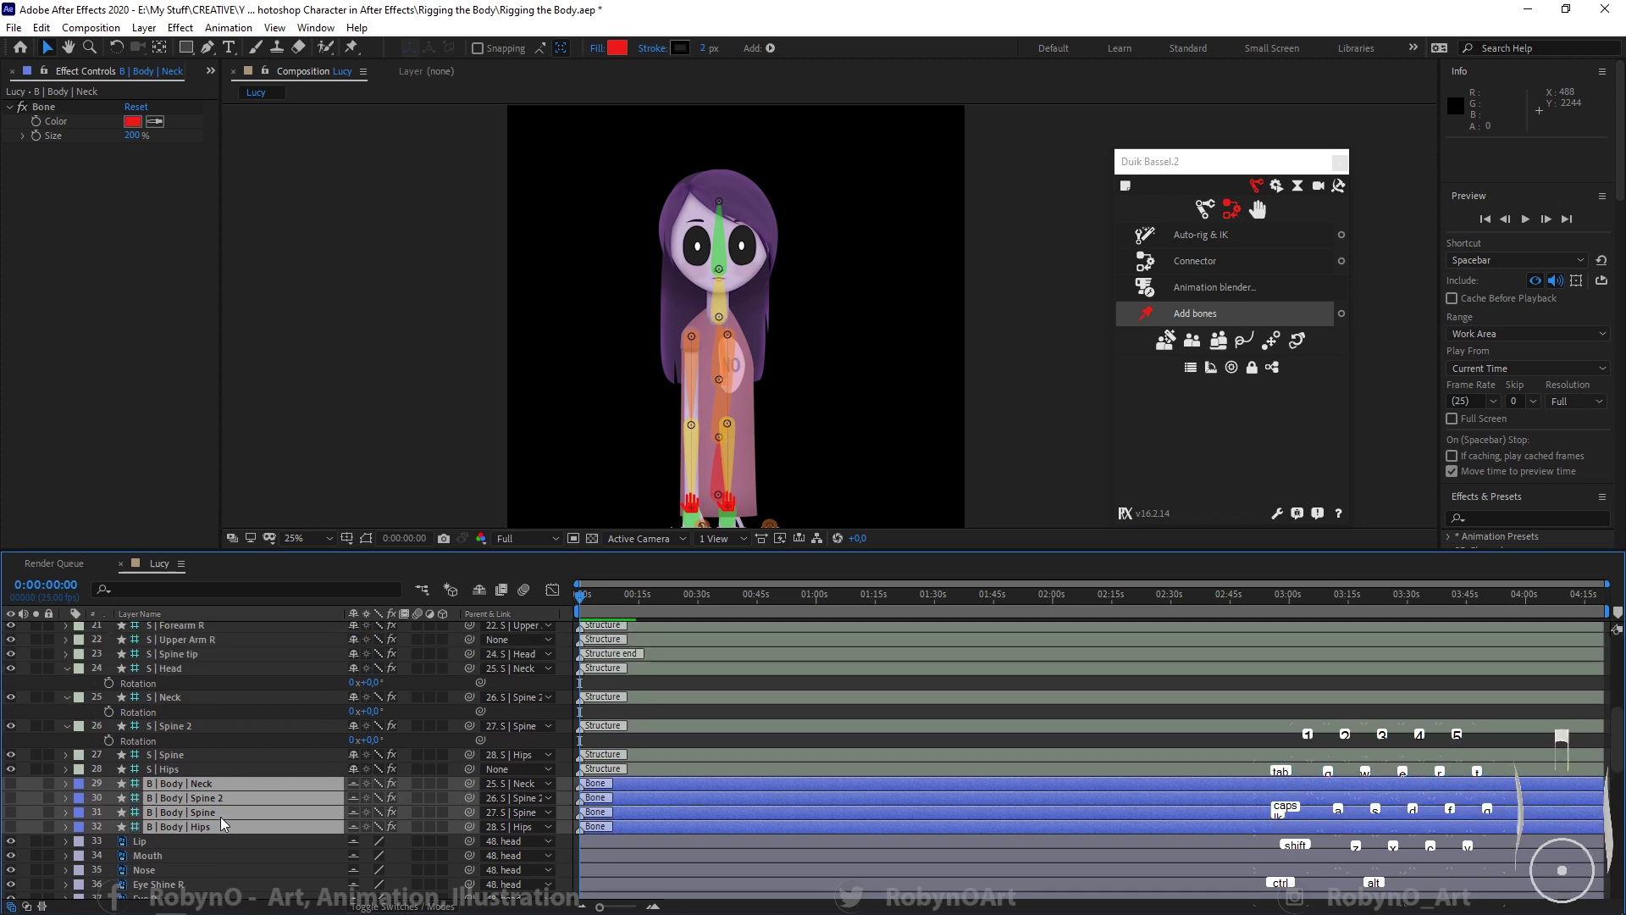
# Step: Test the right arm's IK by moving the C | Hand R controller upward, and undo the move
pyautogui.moveTo(367, 298); pyautogui.dragTo(336, 223)
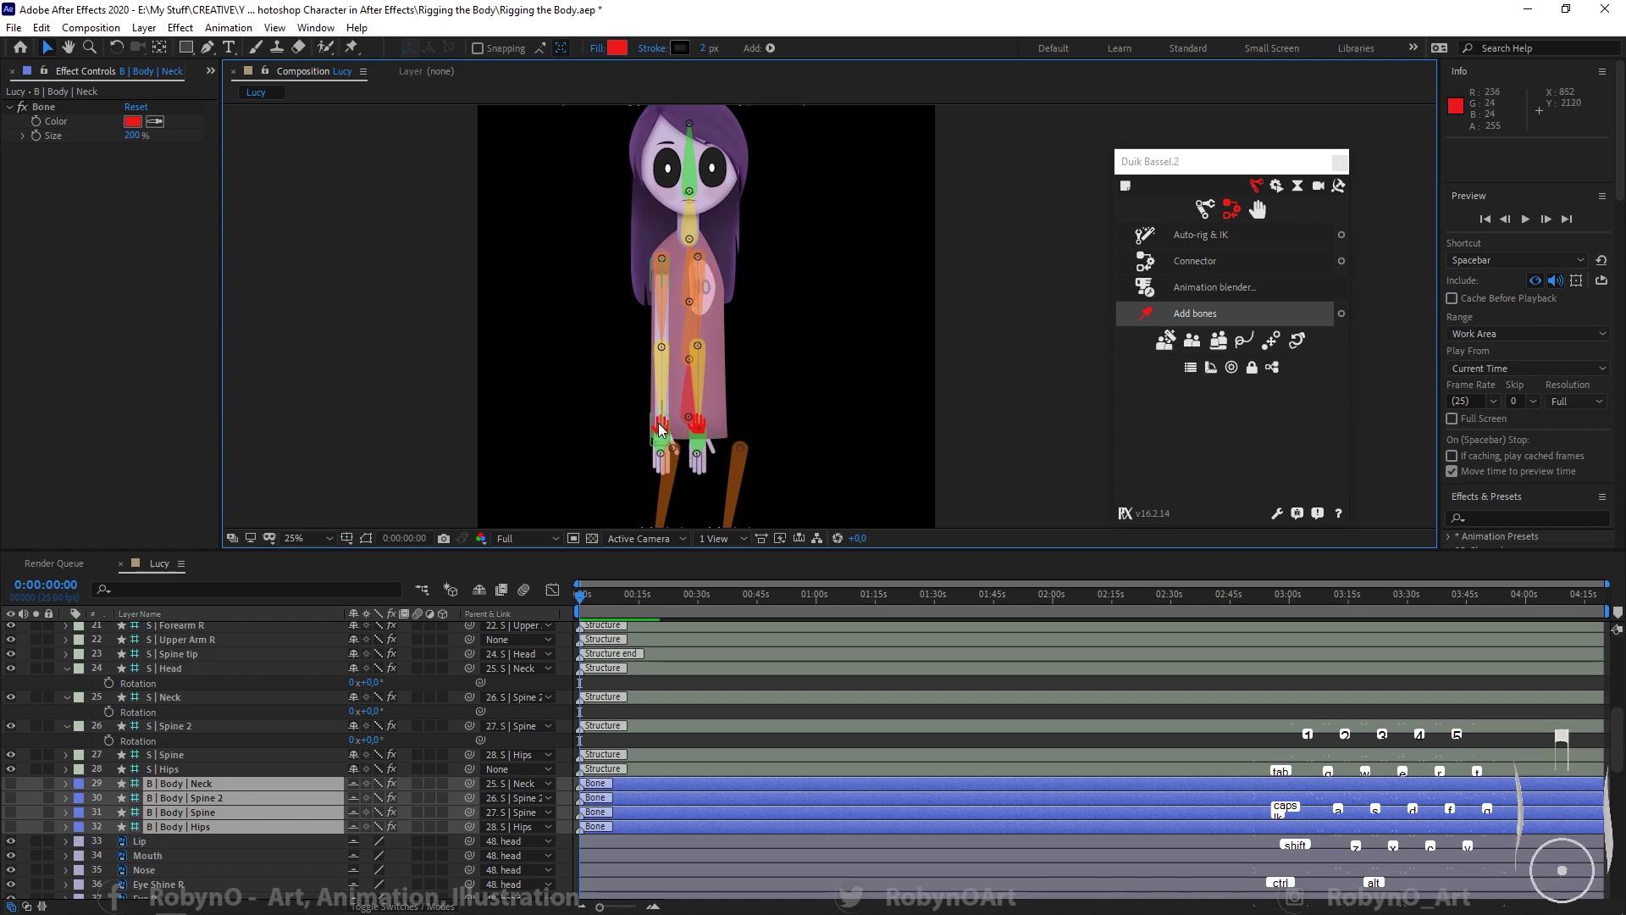
pyautogui.moveTo(664, 431); pyautogui.dragTo(659, 389)
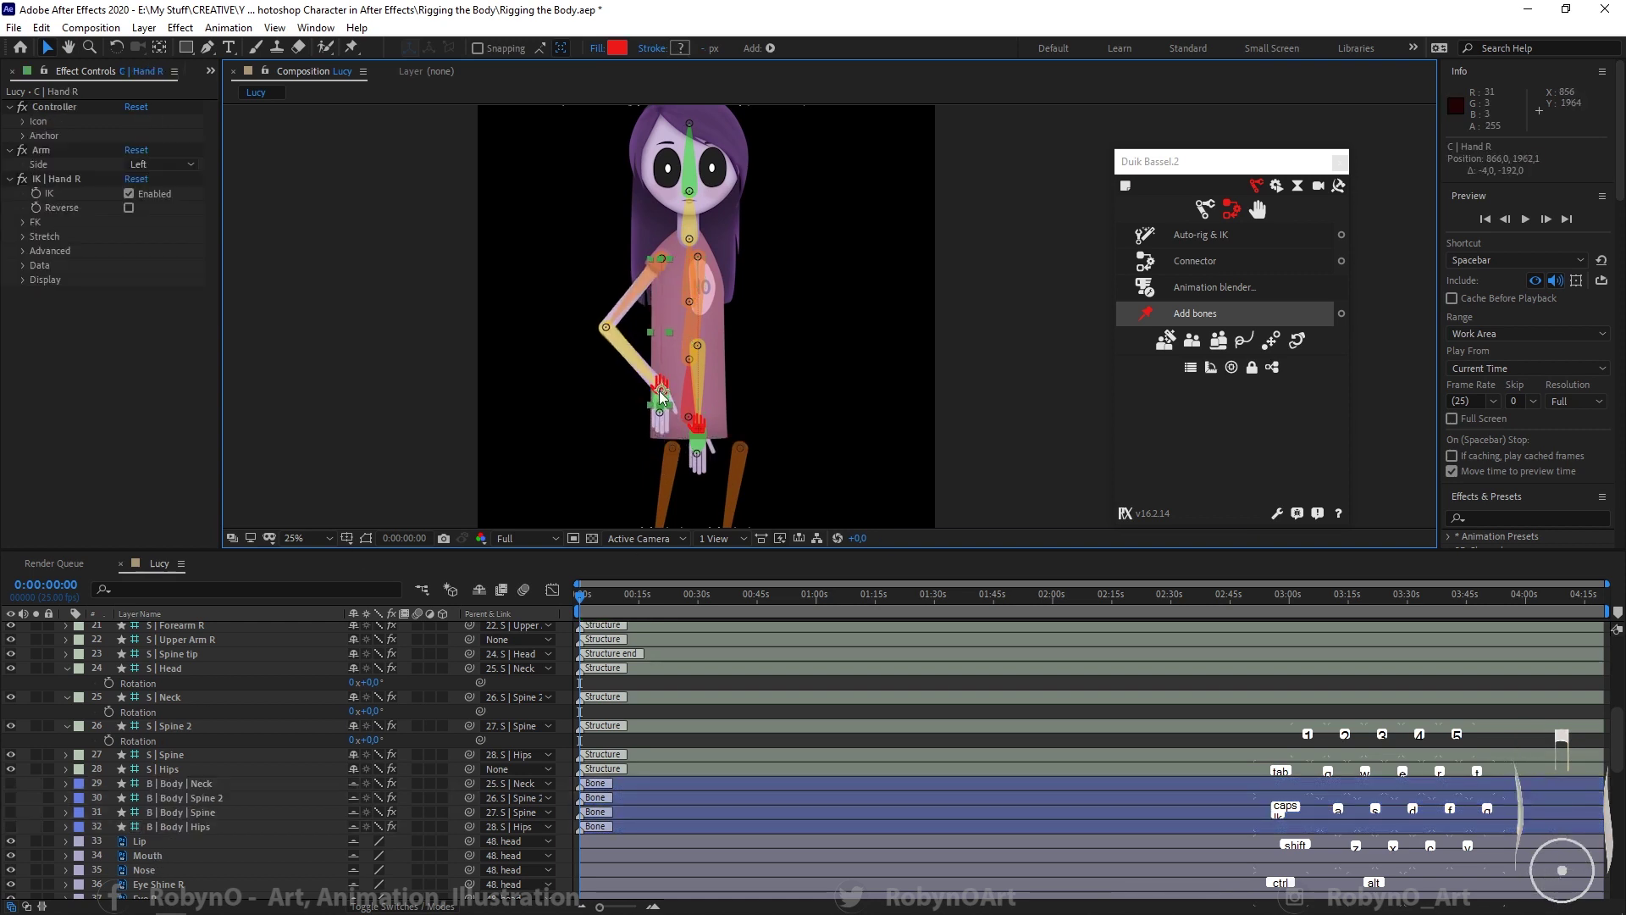
pyautogui.hotkey('ctrl', 'z')
# Step: Test the body's bend by rotating the S | Spine structure clockwise, and undo the rotation
pyautogui.click(203, 754)
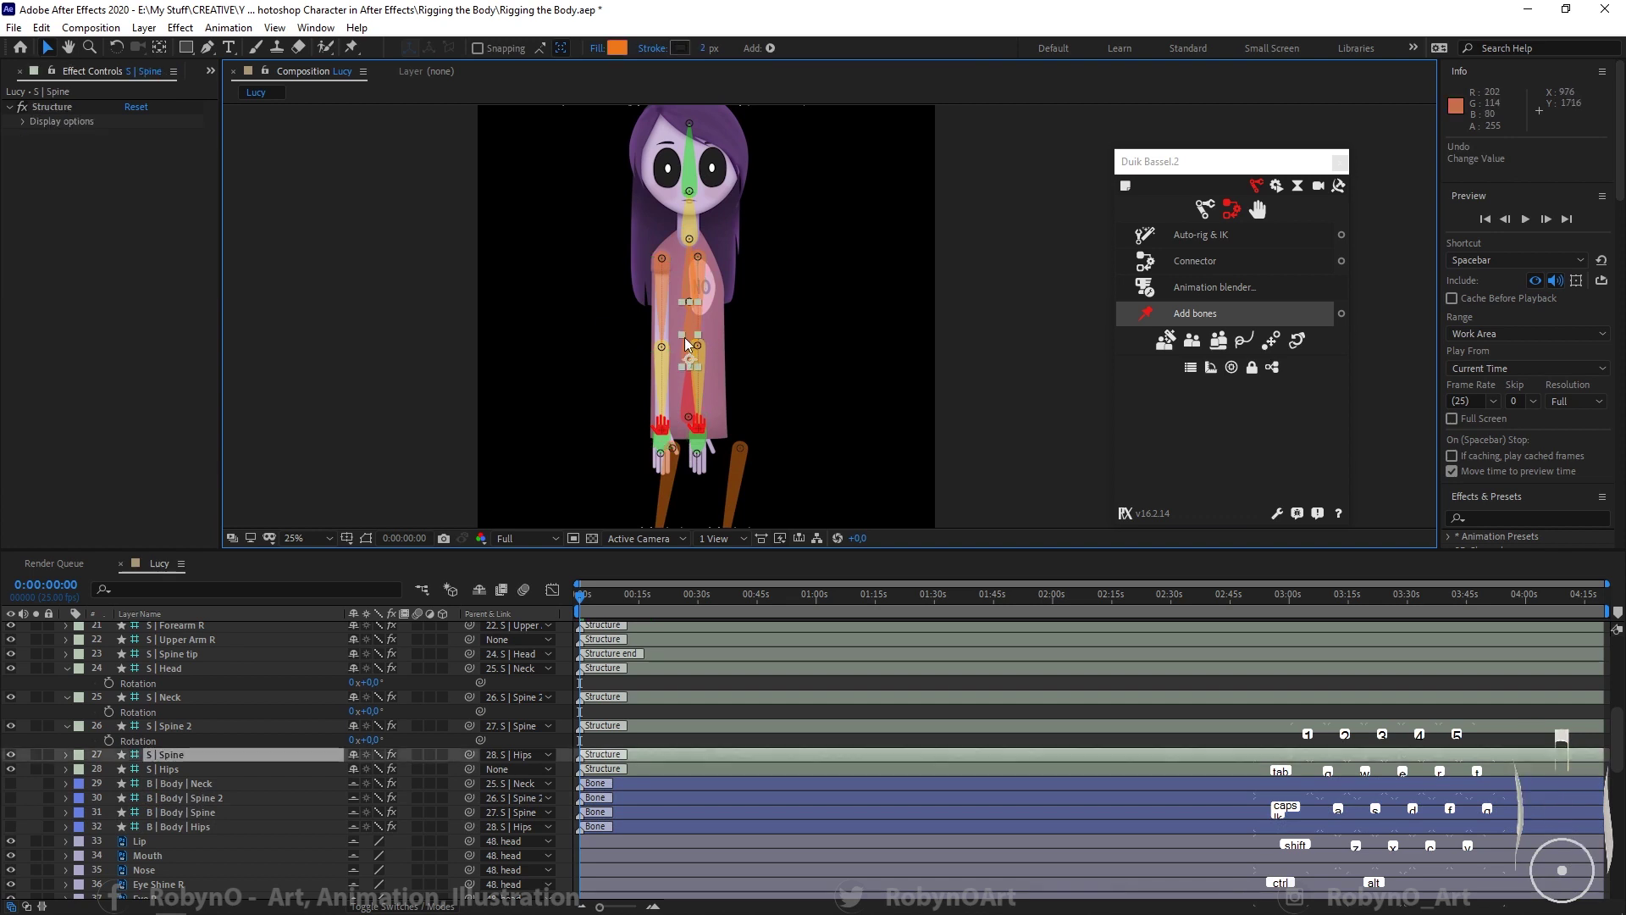
pyautogui.press('r')
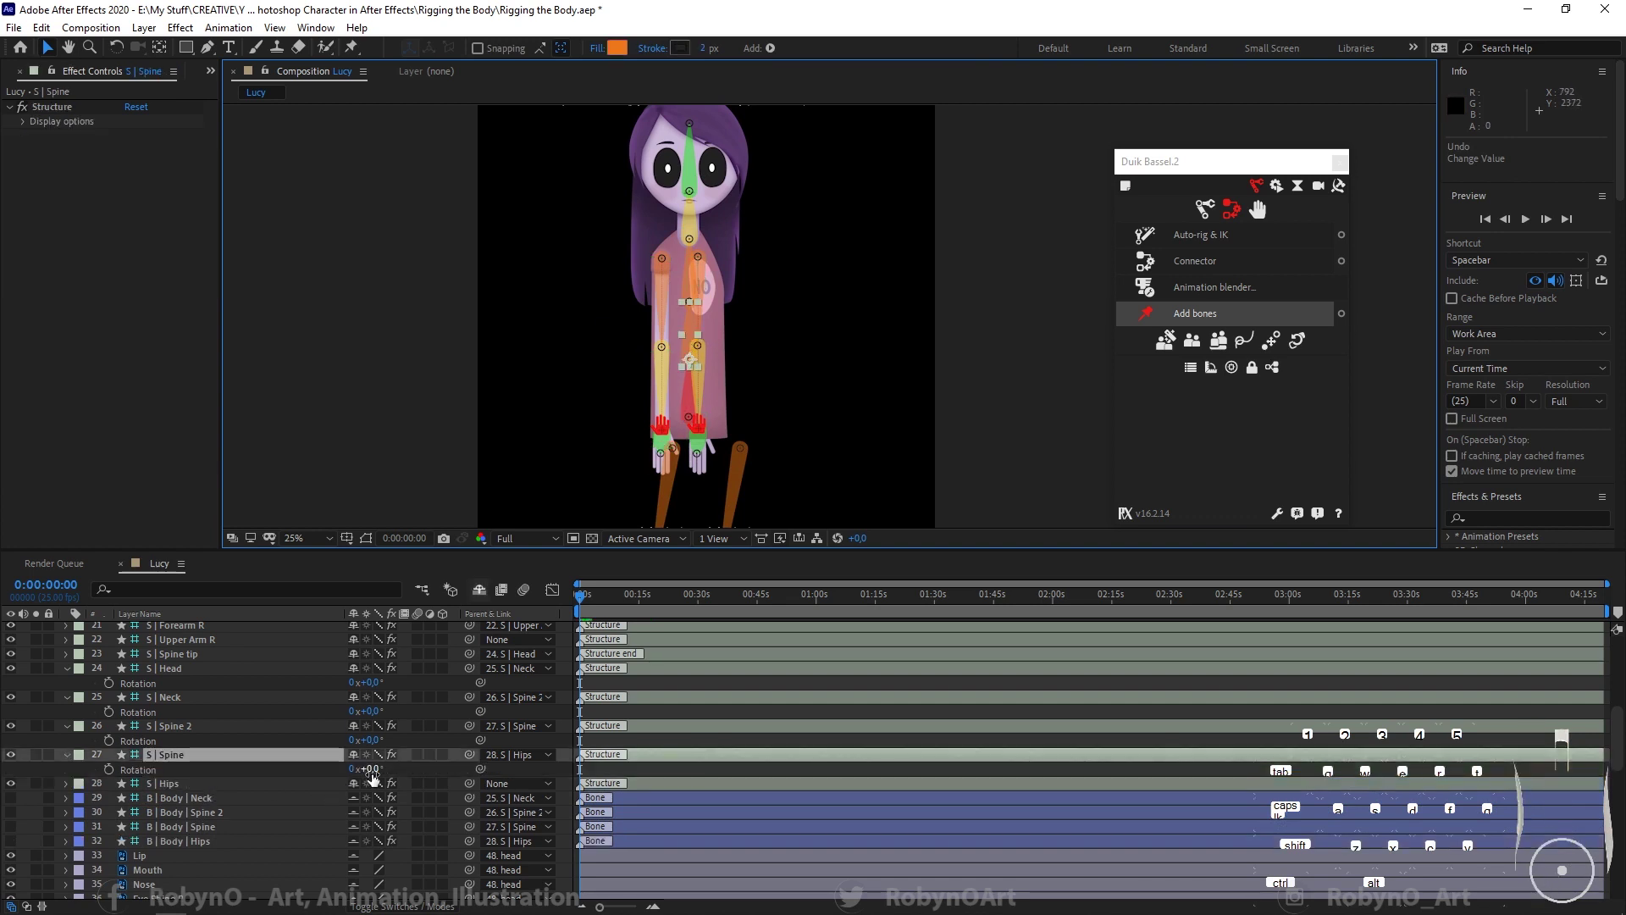
pyautogui.moveTo(364, 768); pyautogui.dragTo(385, 768)
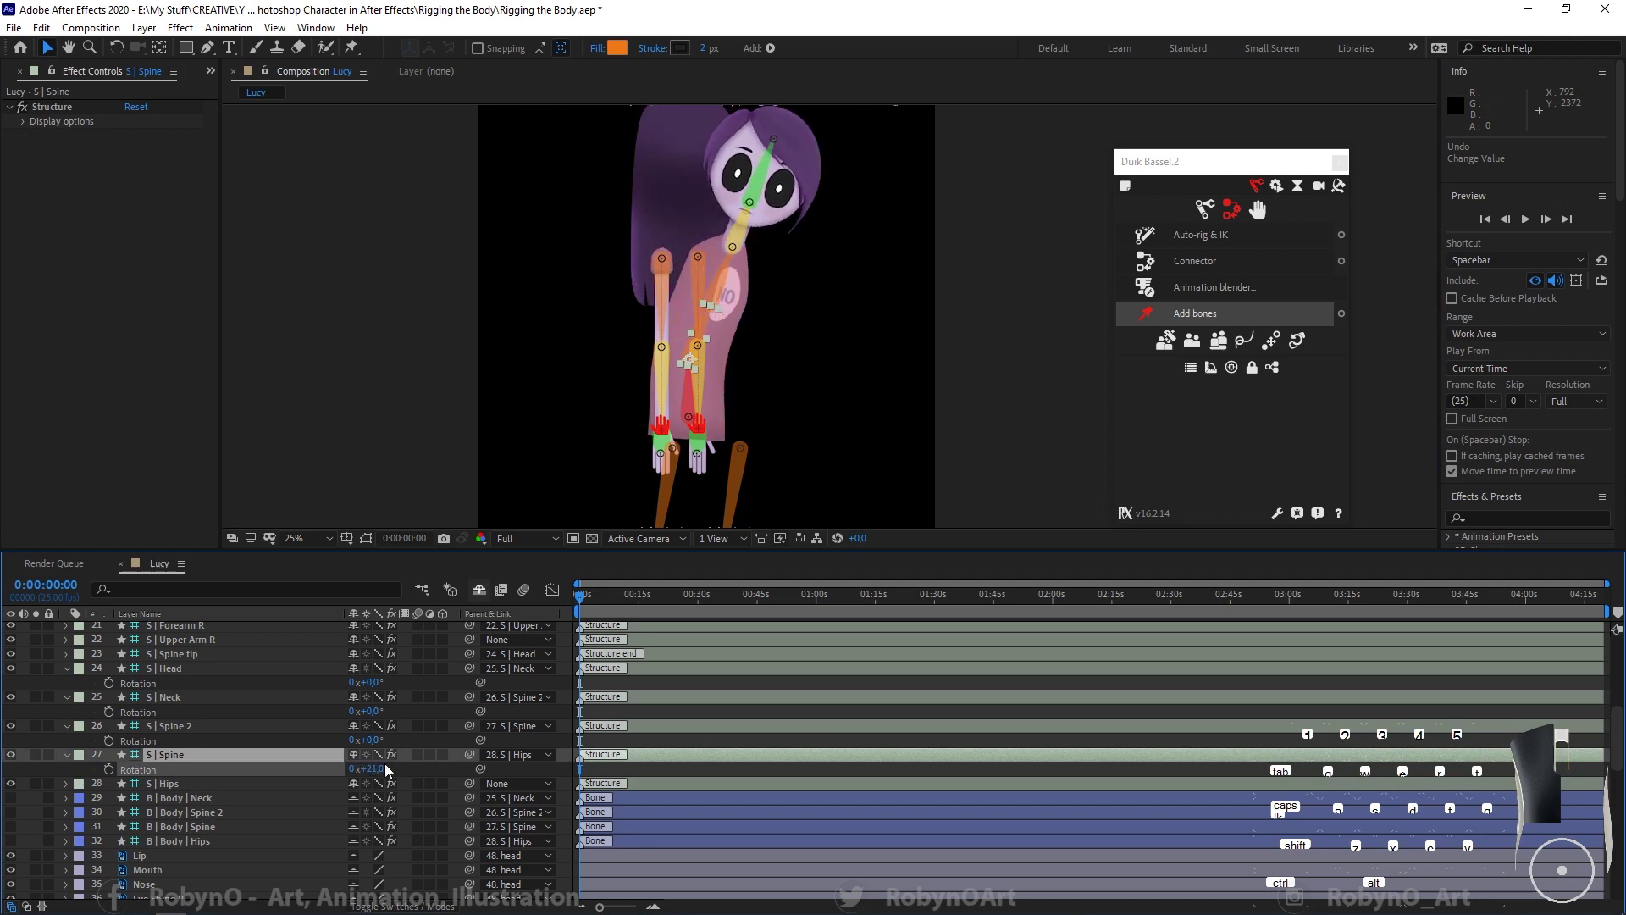
pyautogui.hotkey('ctrl', 'z')
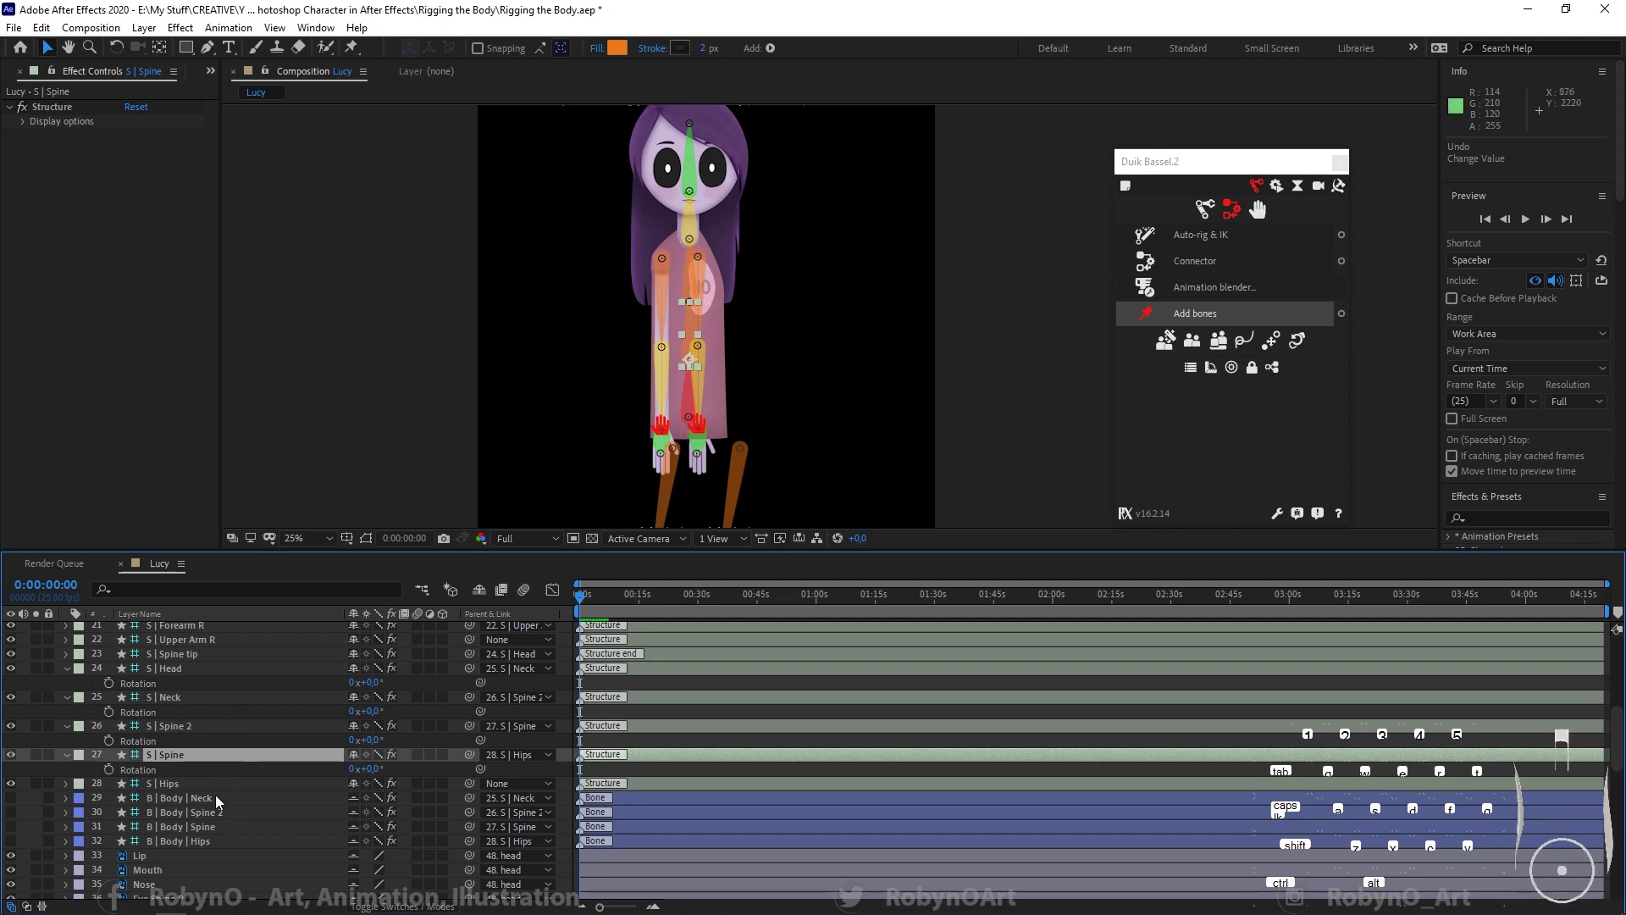
# Step: Parent the S | Upper Arm L and S | Upper Arm R structures to S | Spine 2
pyautogui.scroll(4, 215, 795)
pyautogui.scroll(3, 215, 795)
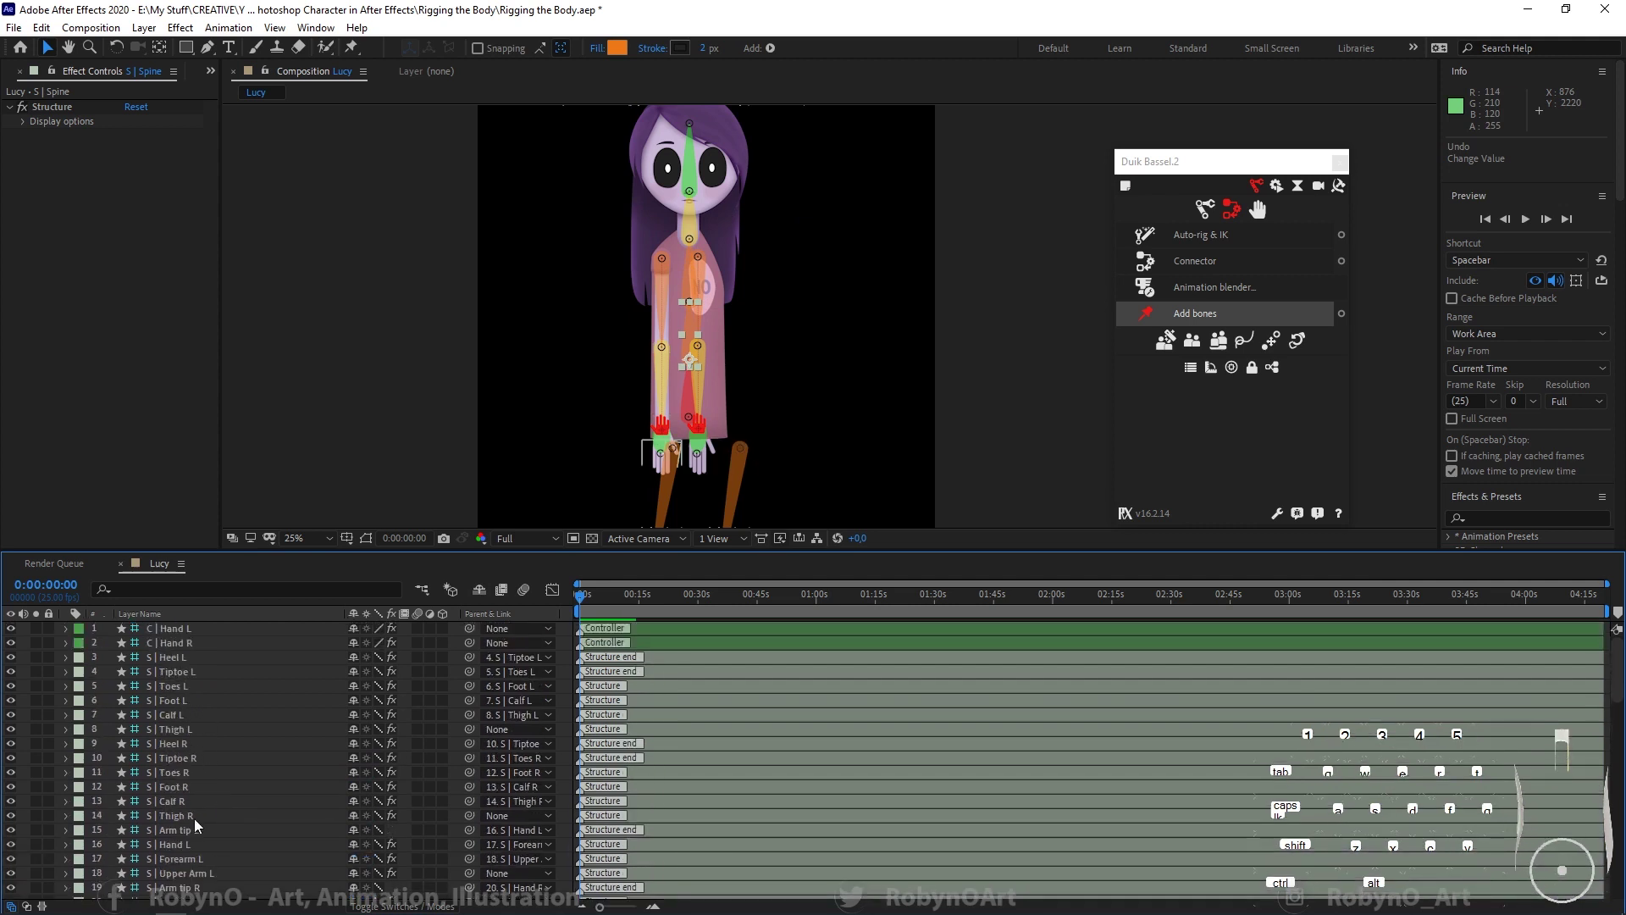
pyautogui.scroll(-3, 195, 818)
pyautogui.press('r')
pyautogui.click(206, 797)
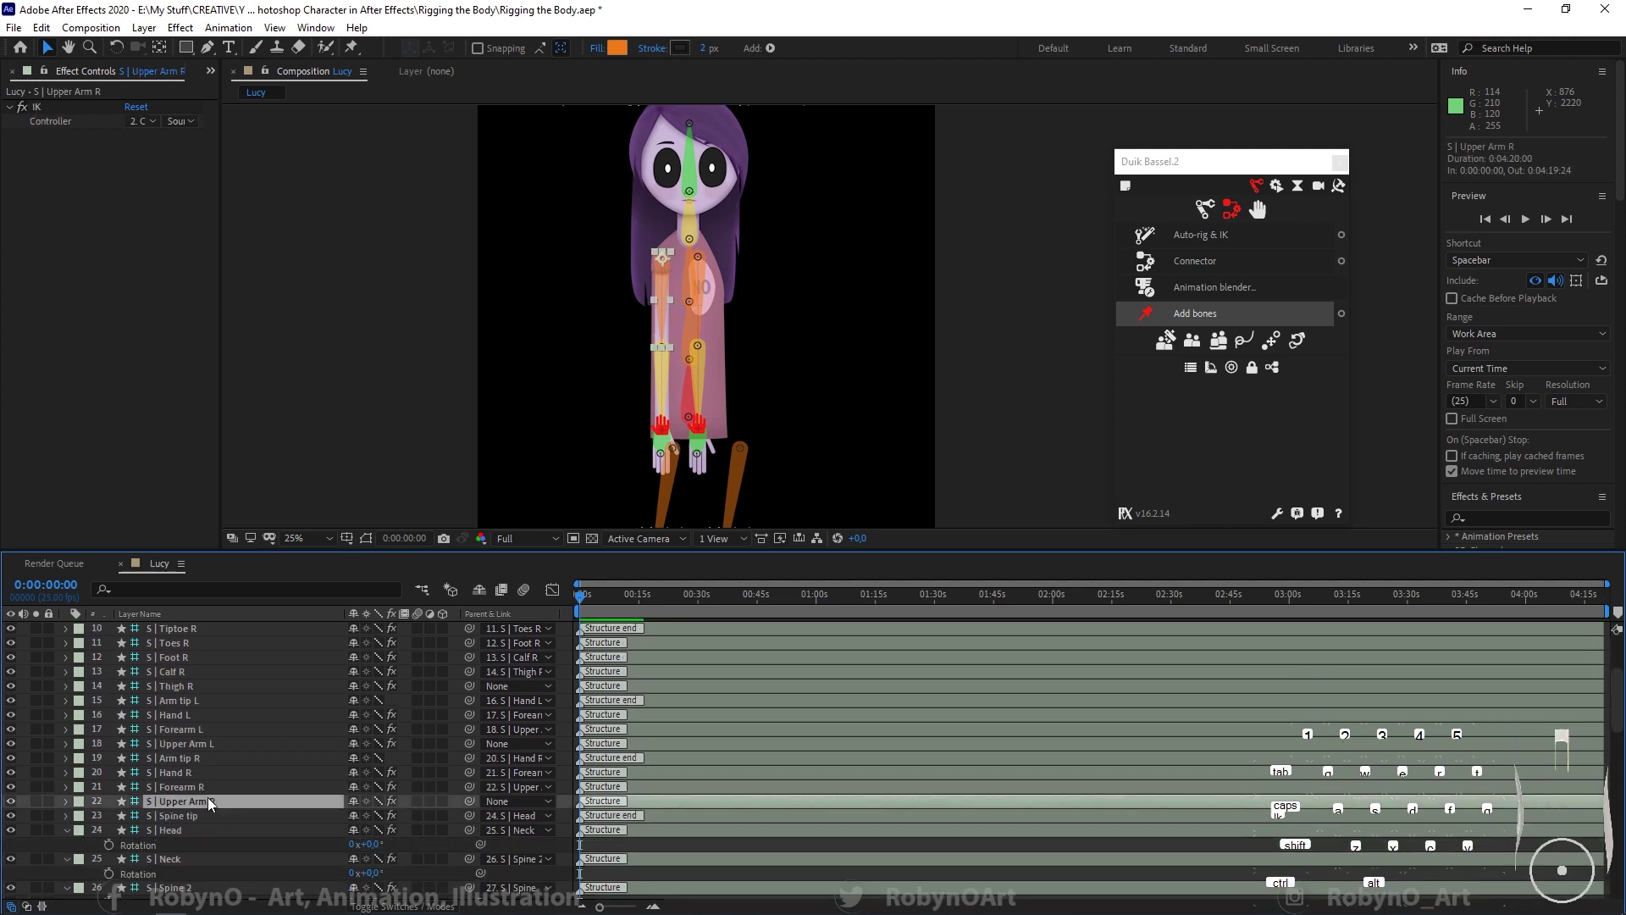
pyautogui.keyDown('ctrl'); pyautogui.click(196, 748); pyautogui.keyUp('ctrl')
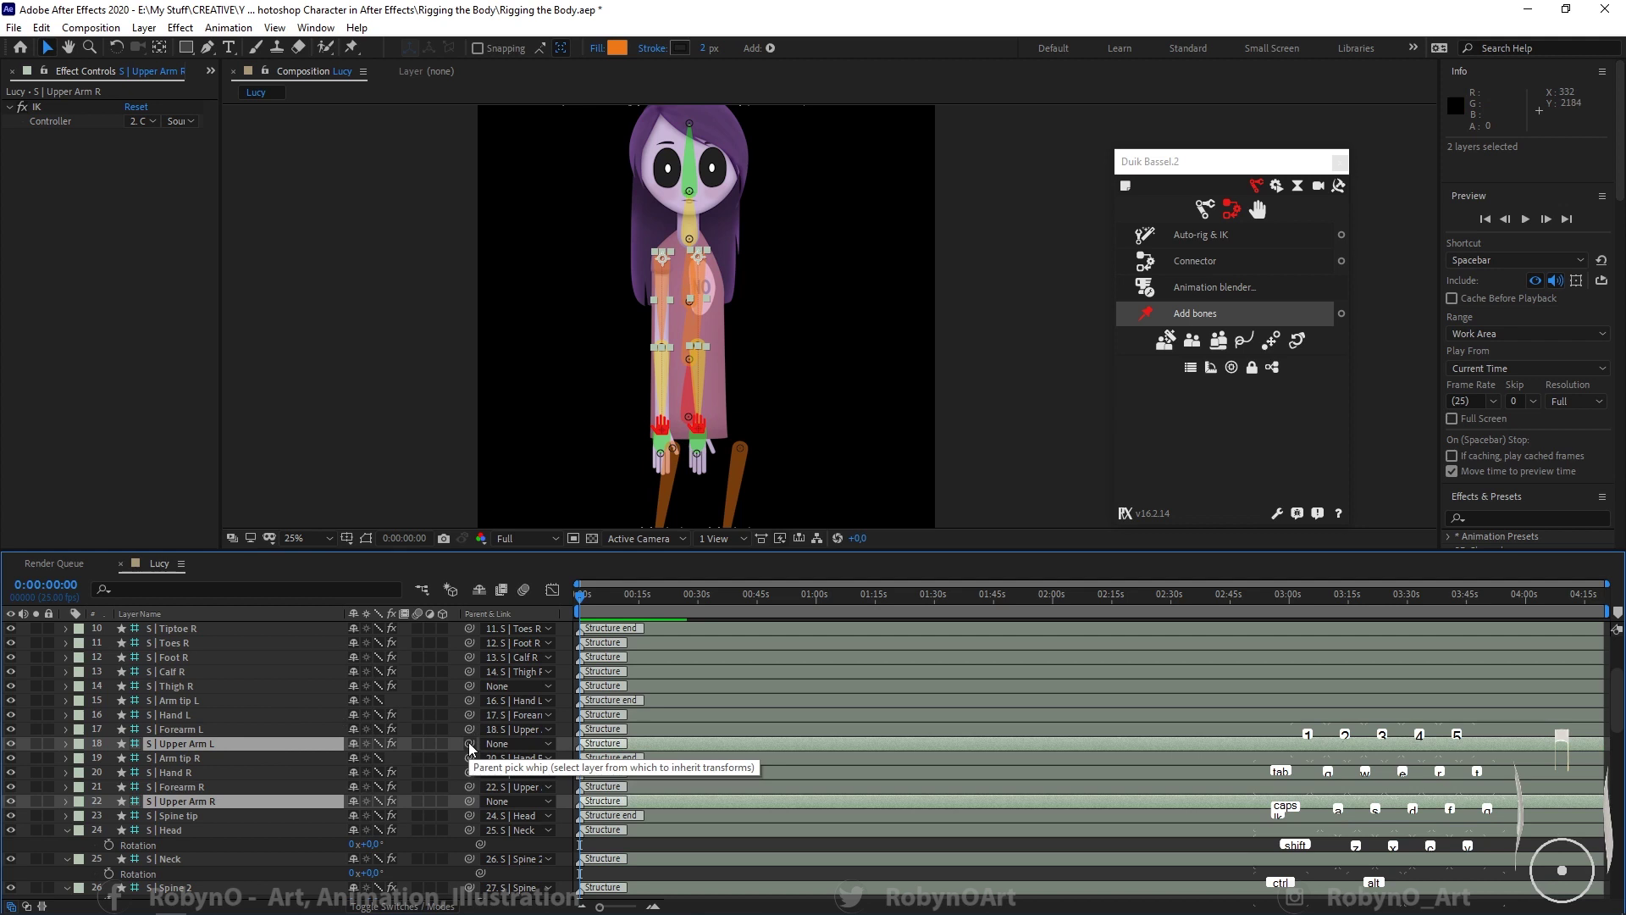
pyautogui.moveTo(471, 747); pyautogui.dragTo(203, 872)
pyautogui.moveTo(469, 697); pyautogui.dragTo(190, 840)
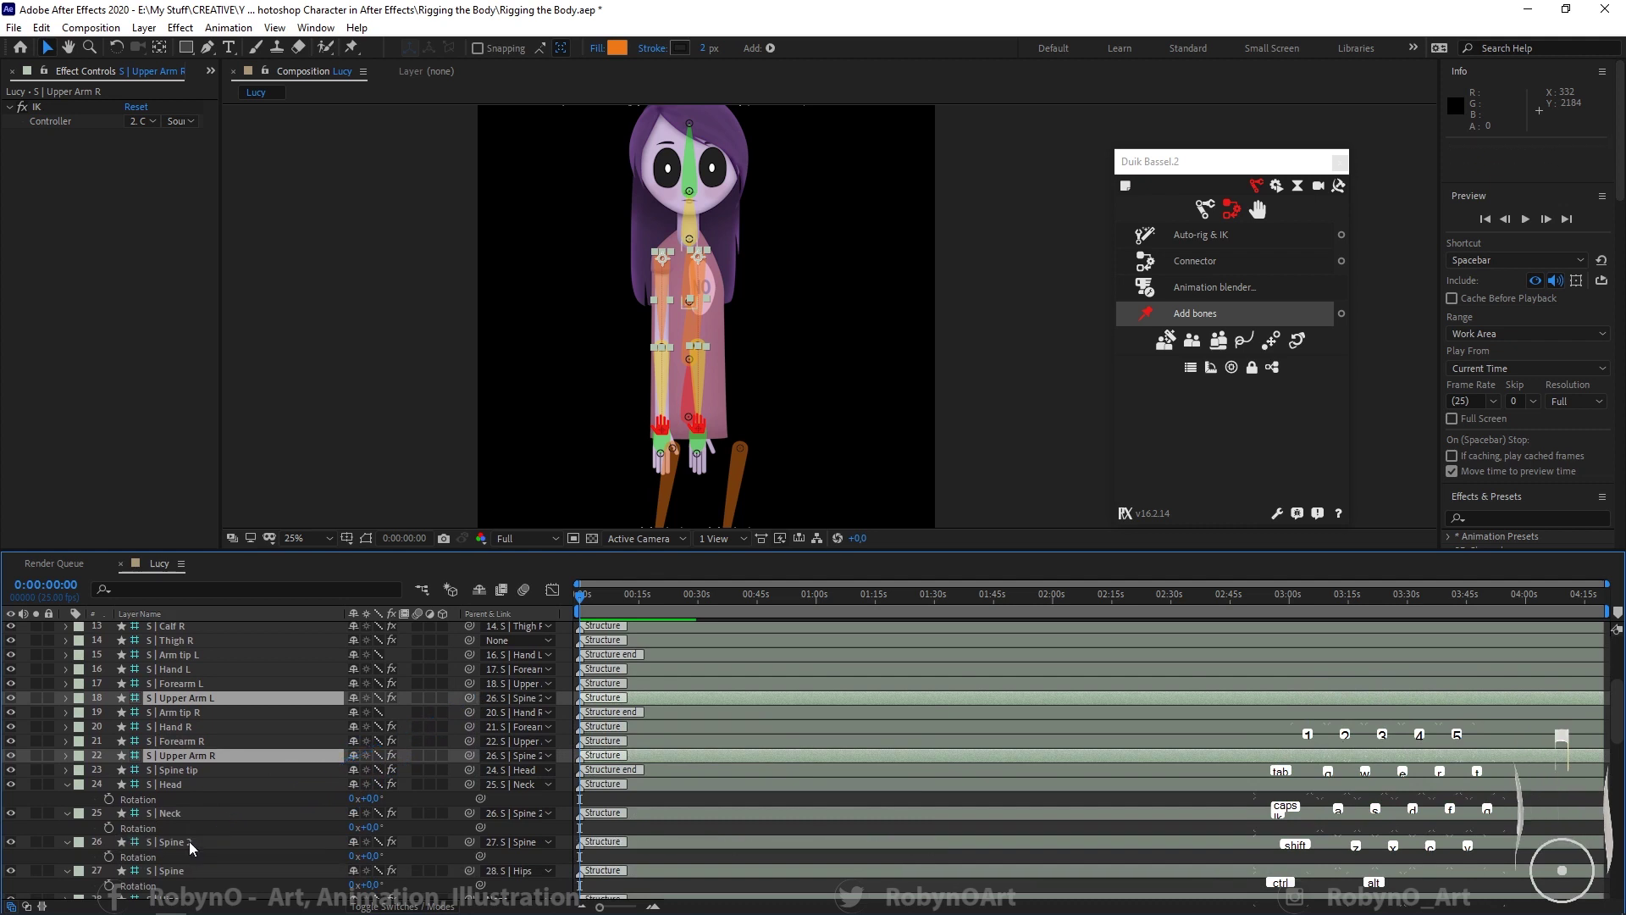
# Step: Test-rotate S | Spine 2 counterclockwise with the arms attached, undoing each rotation
pyautogui.click(190, 841)
pyautogui.moveTo(366, 856)
pyautogui.mouseDown()
pyautogui.moveTo(351, 856)
pyautogui.moveTo(391, 856)
pyautogui.moveTo(352, 856)
pyautogui.mouseUp()
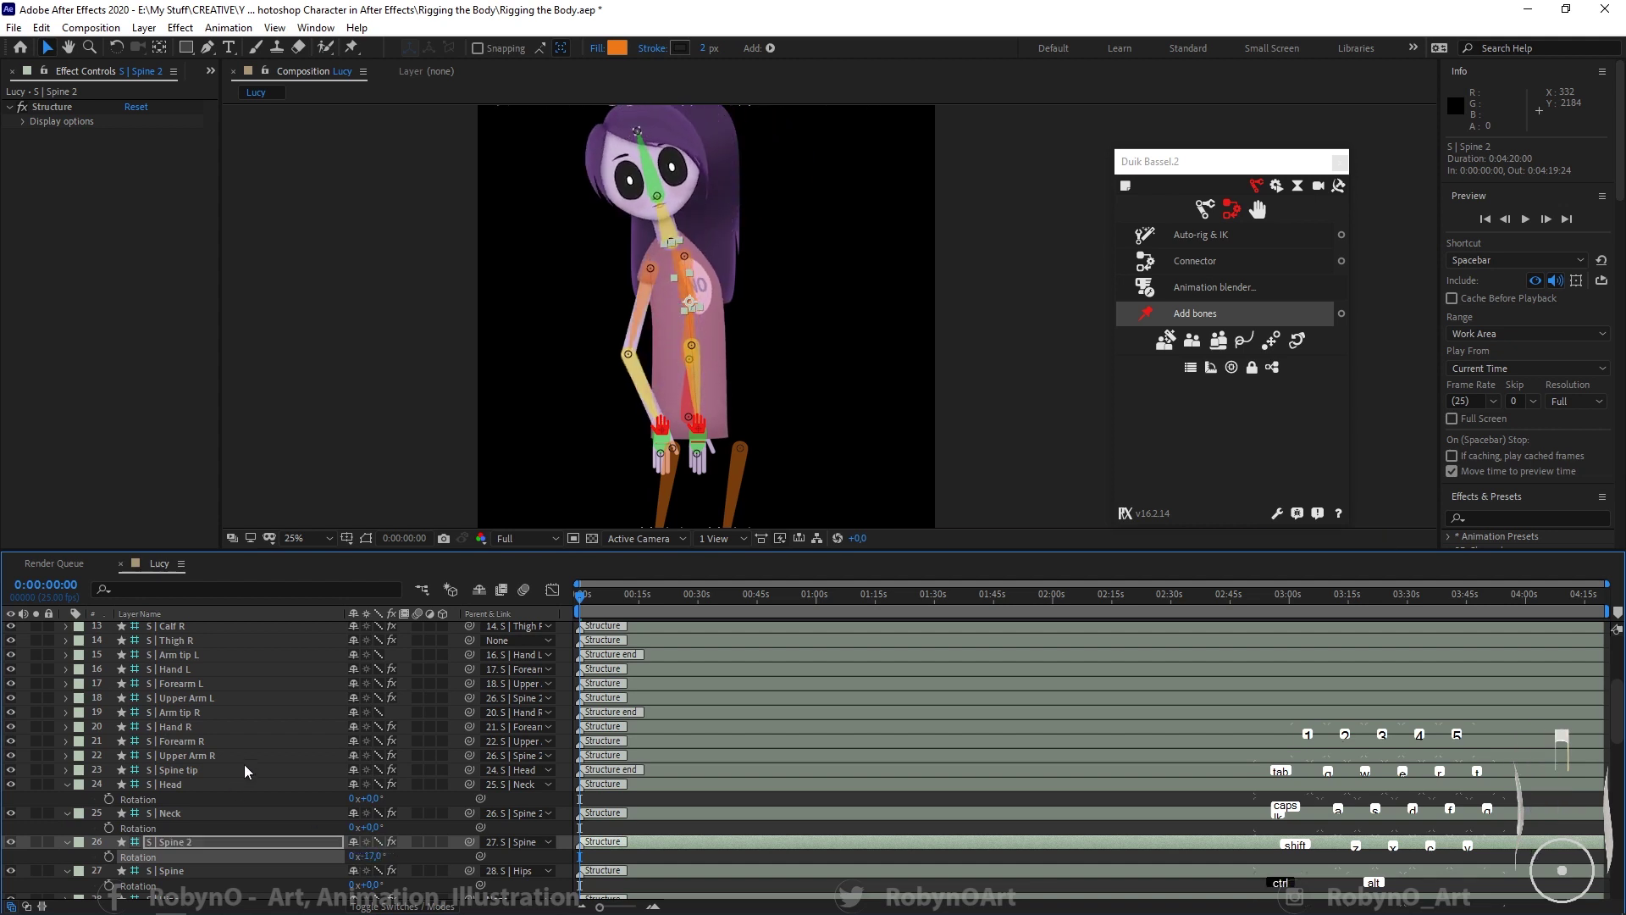
pyautogui.hotkey('ctrl', 'z')
pyautogui.scroll(-1, 207, 805)
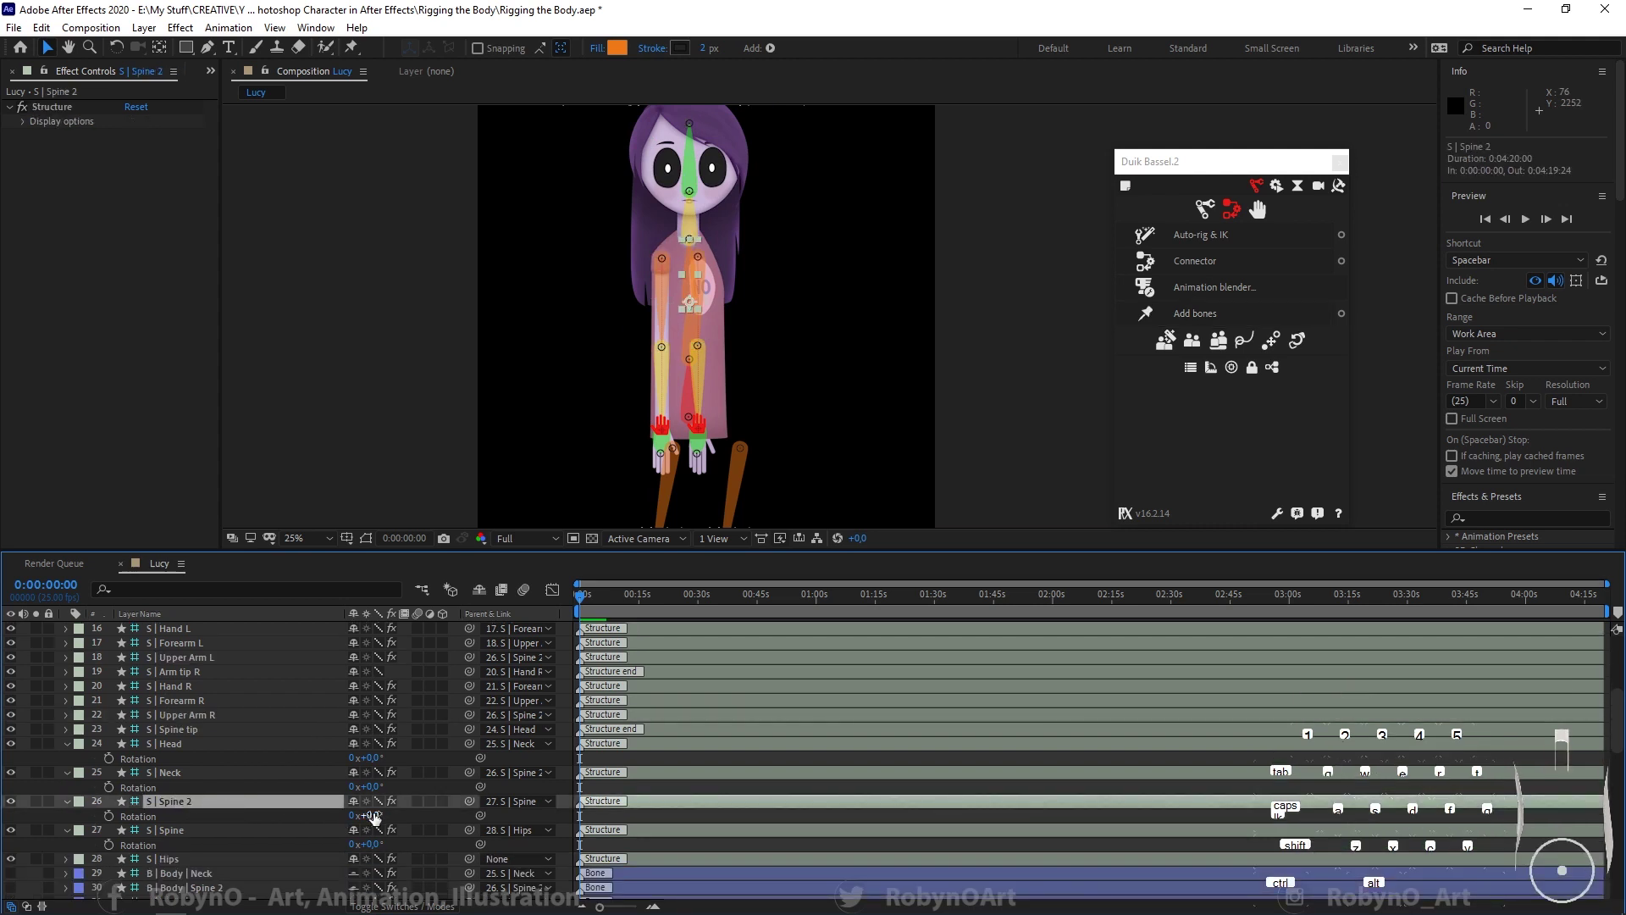
pyautogui.moveTo(372, 815)
pyautogui.mouseDown()
pyautogui.moveTo(391, 814)
pyautogui.moveTo(360, 816)
pyautogui.mouseUp()
pyautogui.hotkey('ctrl', 'z')
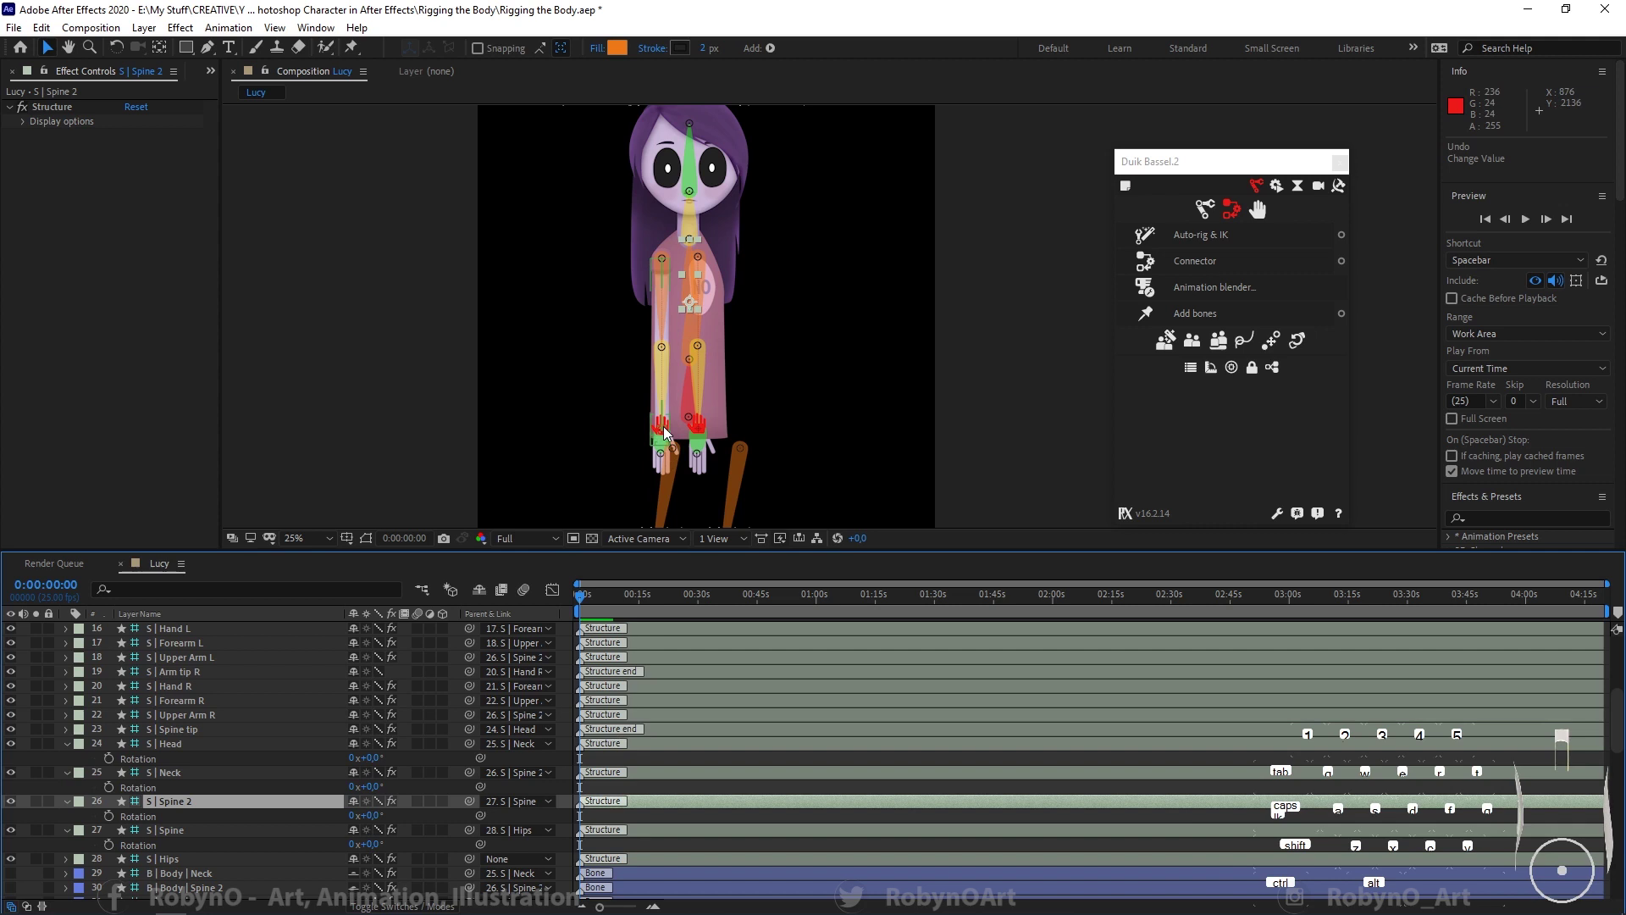
# Step: Test-move the C | Hand R controller with the arm attached to the spine, and undo the move
pyautogui.moveTo(665, 433)
pyautogui.mouseDown()
pyautogui.moveTo(654, 397)
pyautogui.moveTo(668, 411)
pyautogui.mouseUp()
pyautogui.hotkey('ctrl', 'z')
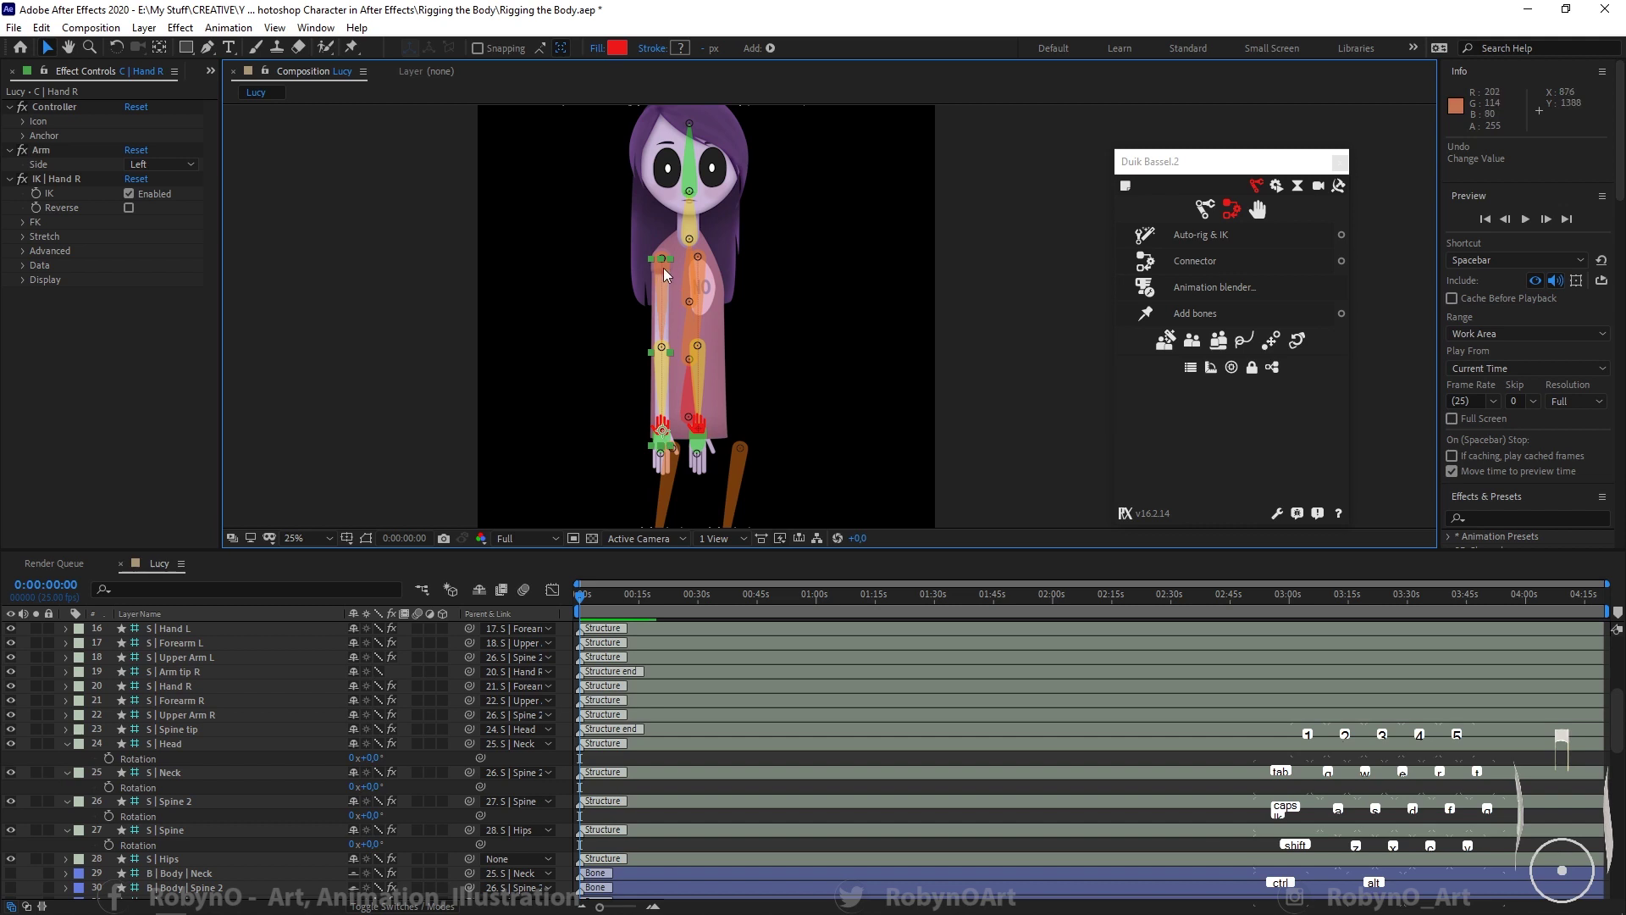
pyautogui.click(662, 428)
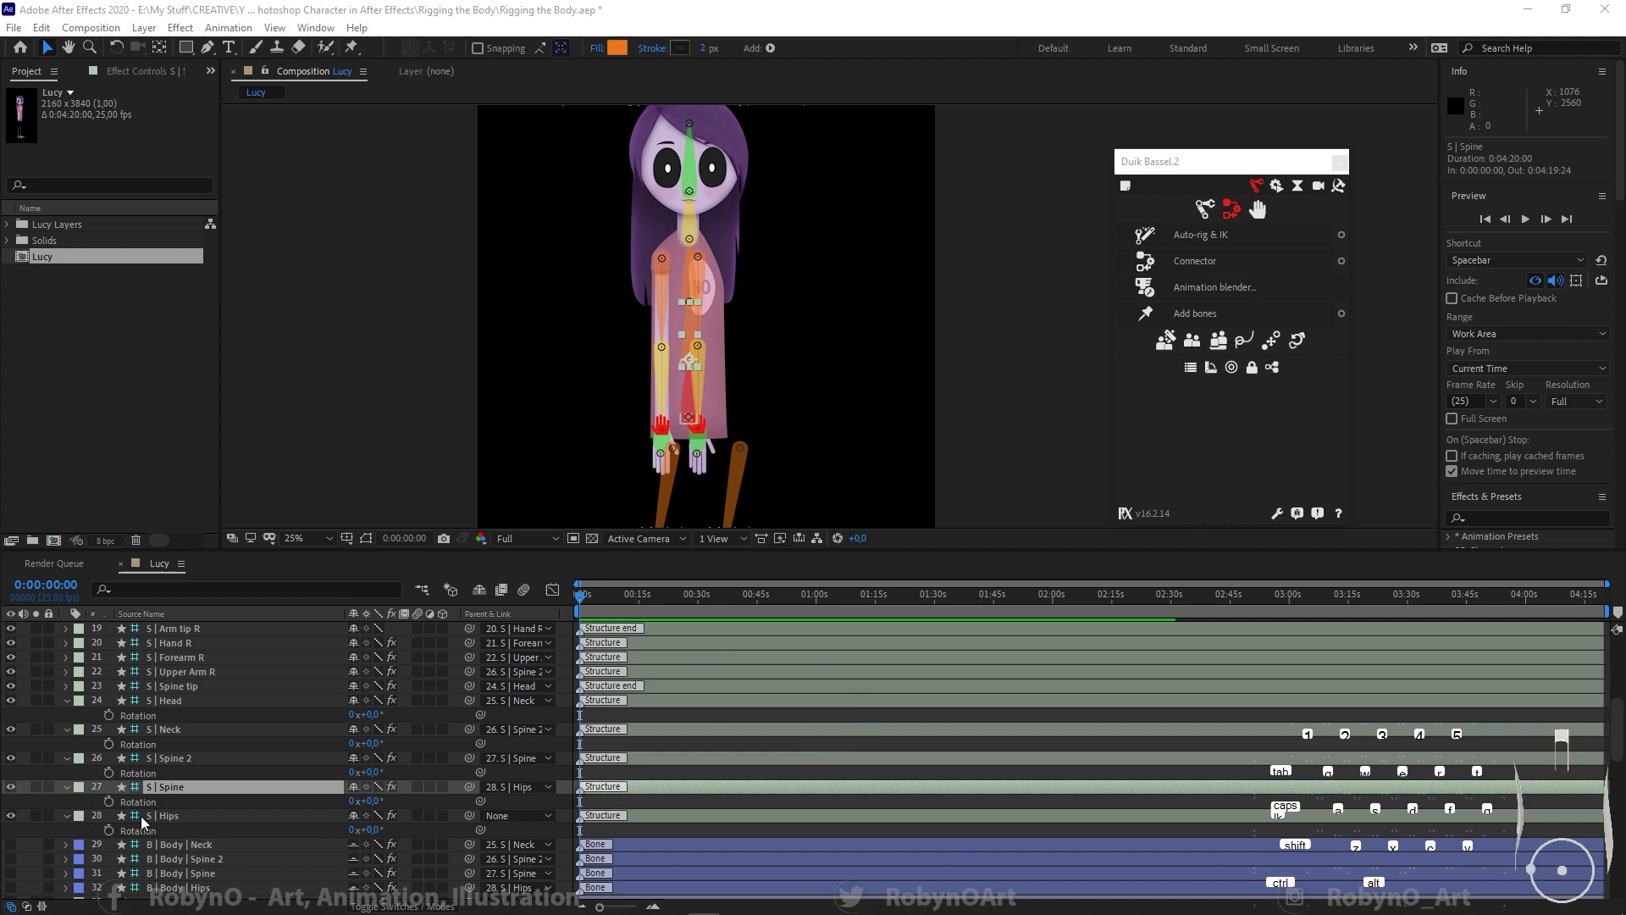
# Step: Create a combined position and rotation controller for the S | Spine structure and give it the random green colour 0be34e
pyautogui.click(169, 790)
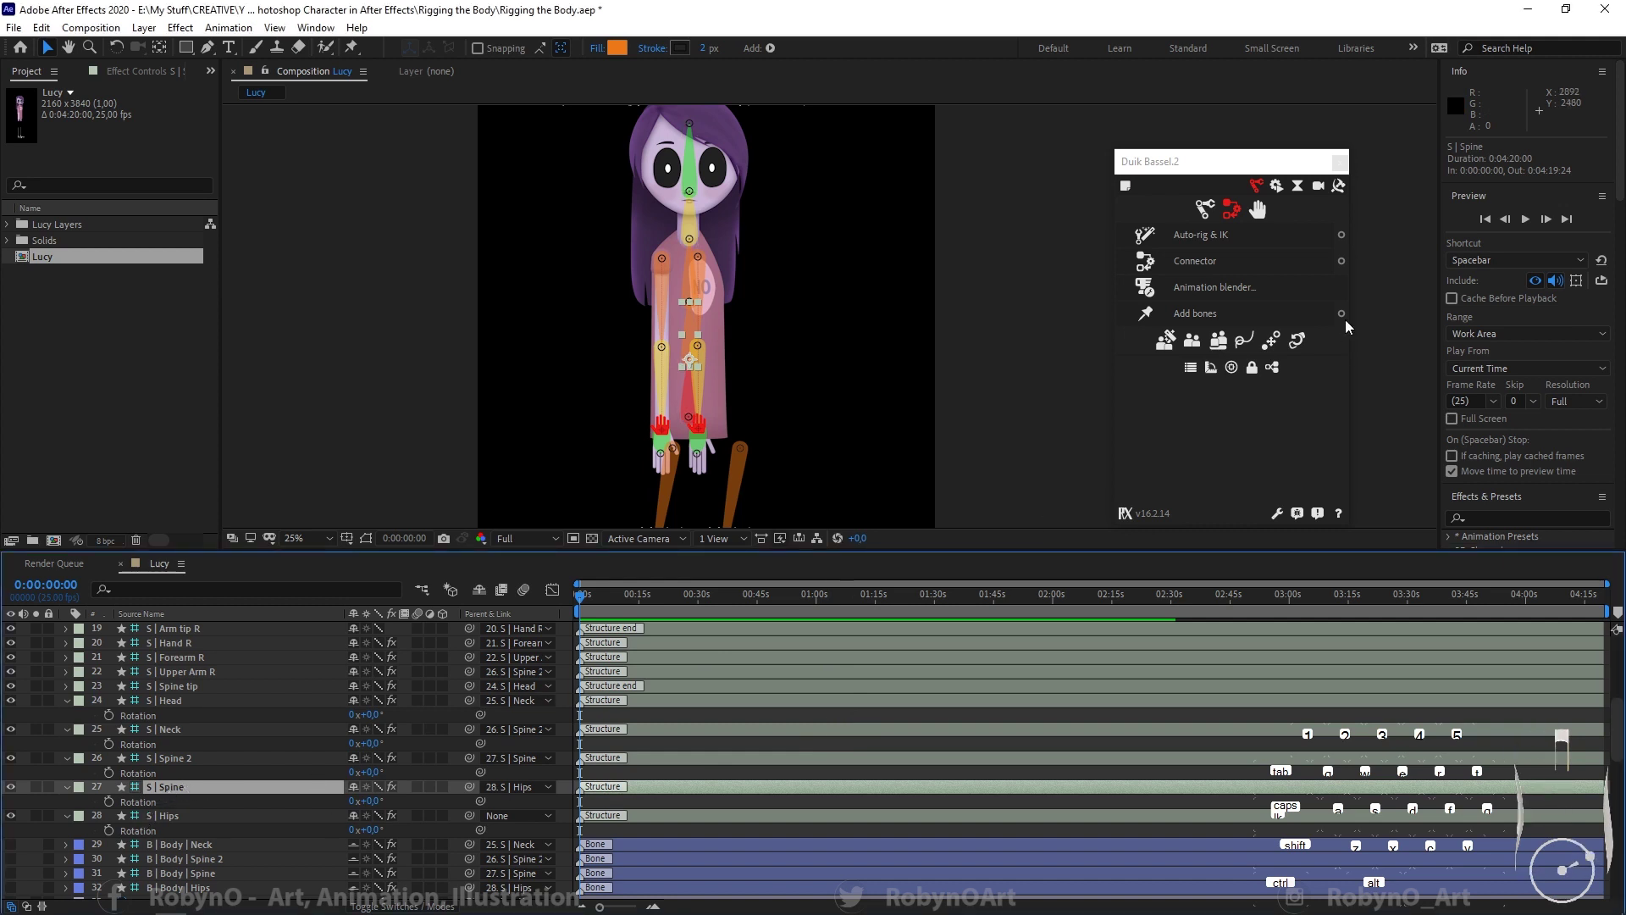
pyautogui.click(1262, 212)
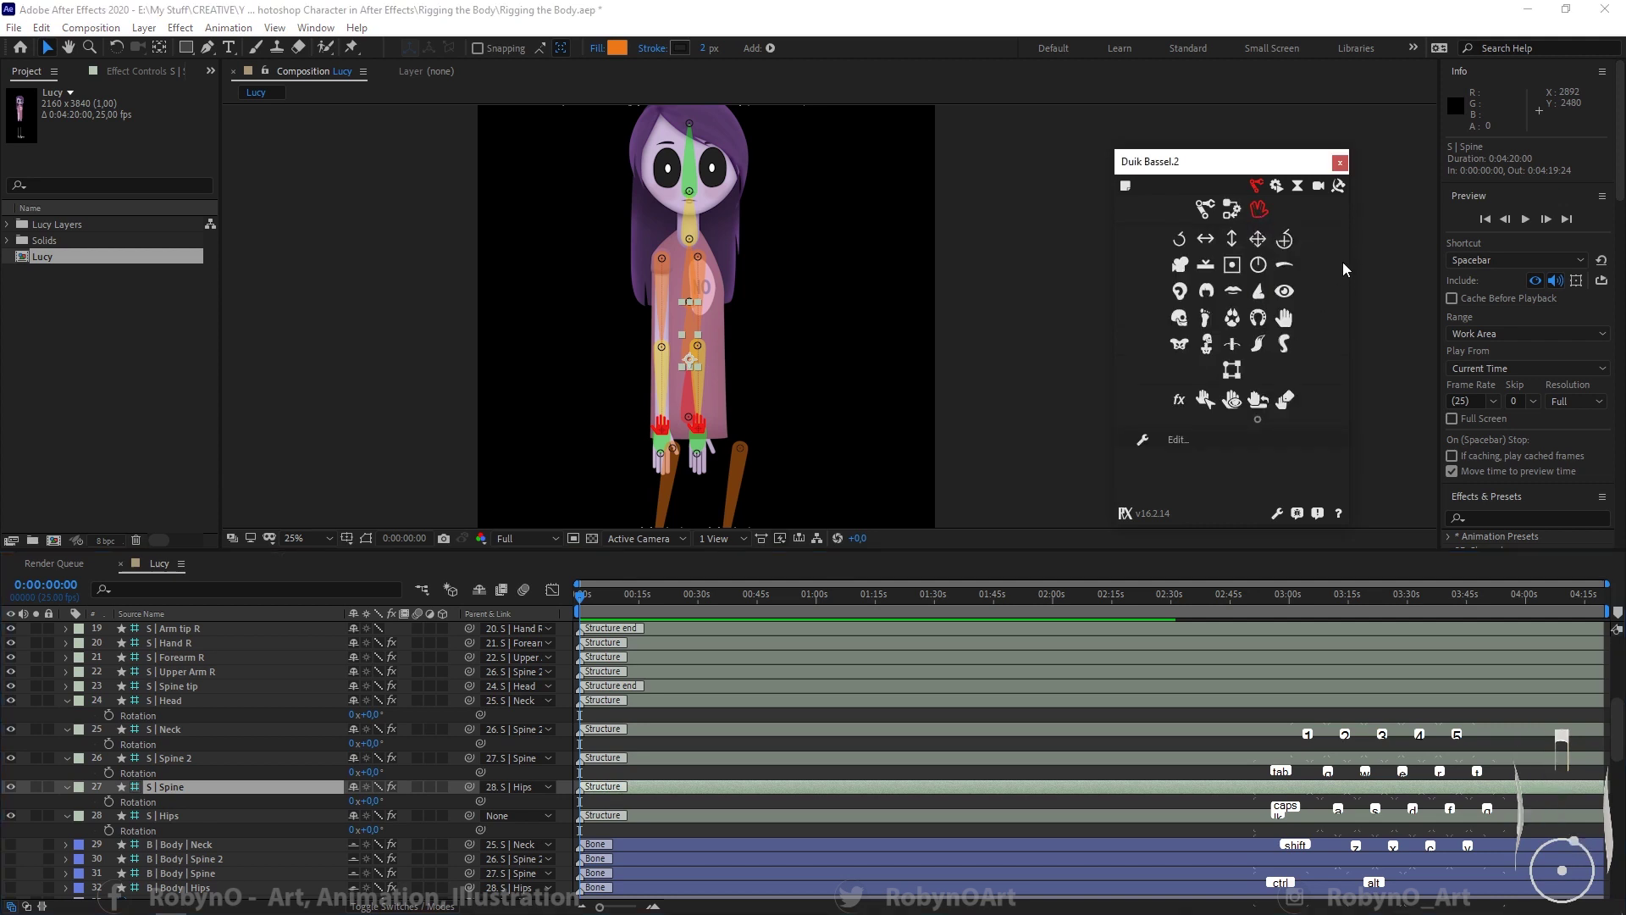
pyautogui.click(1285, 240)
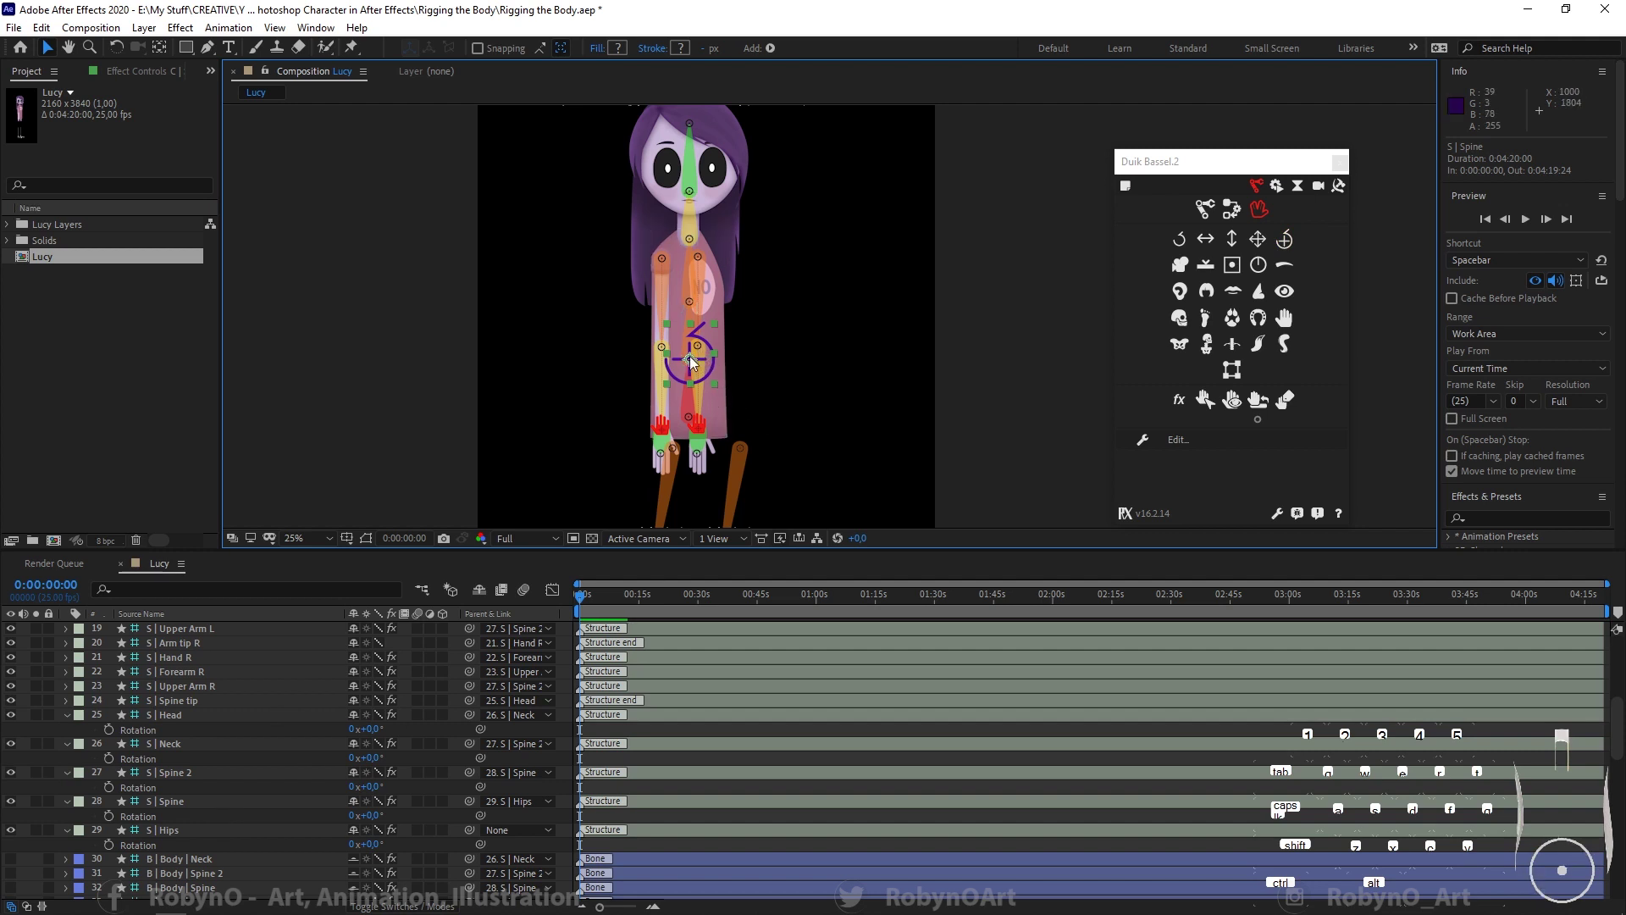
pyautogui.click(1185, 439)
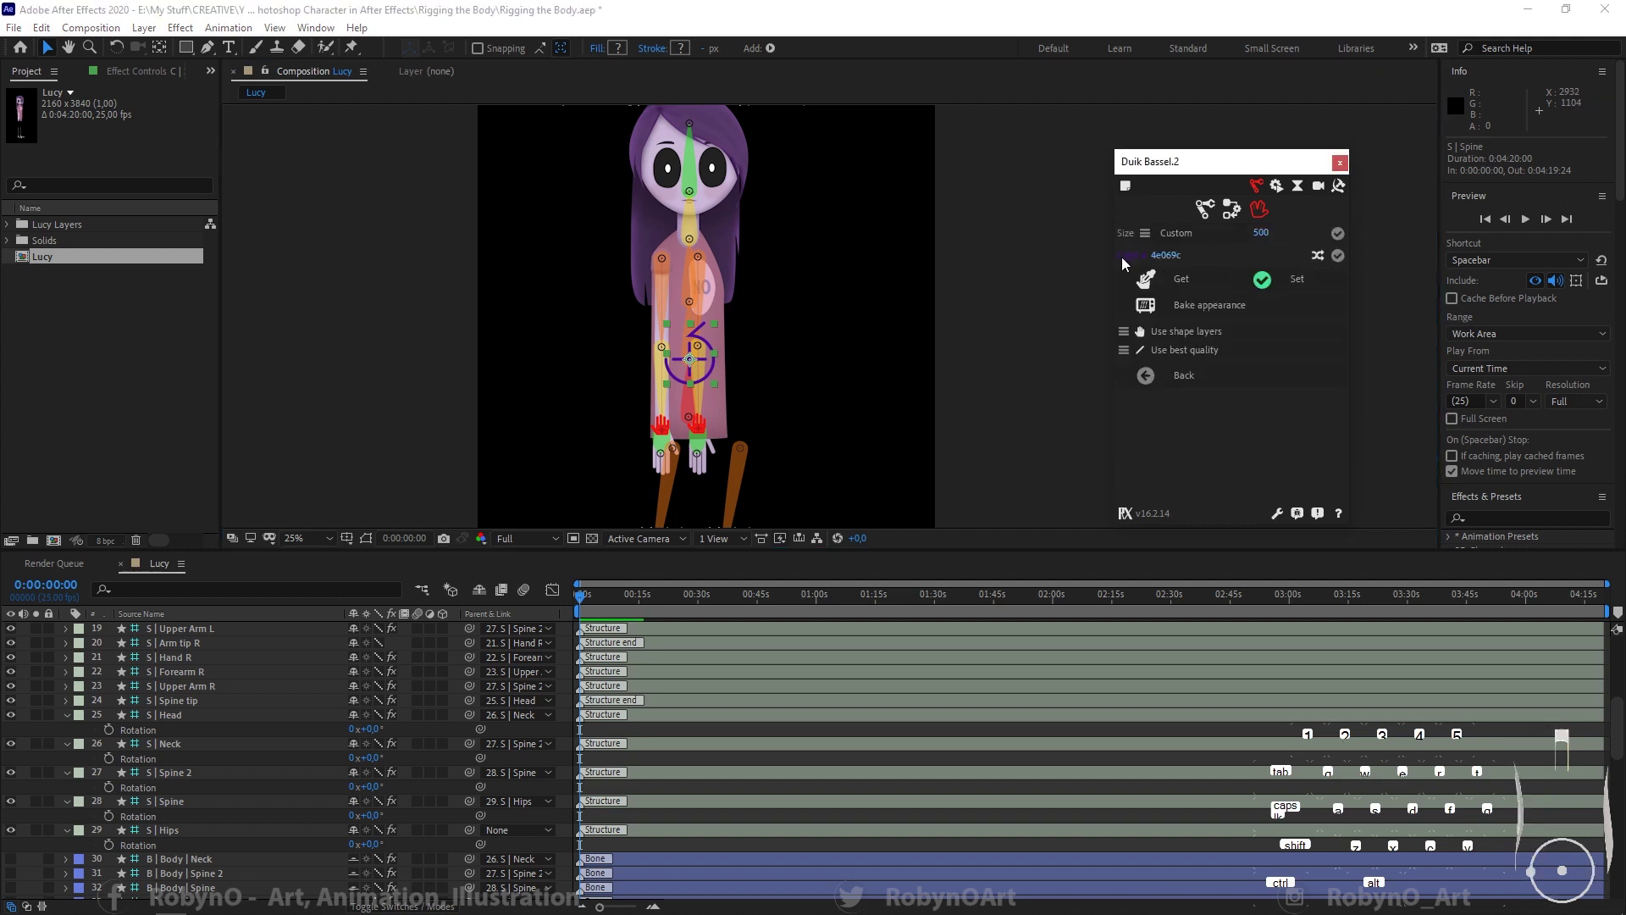
pyautogui.click(1317, 255)
pyautogui.click(1317, 256)
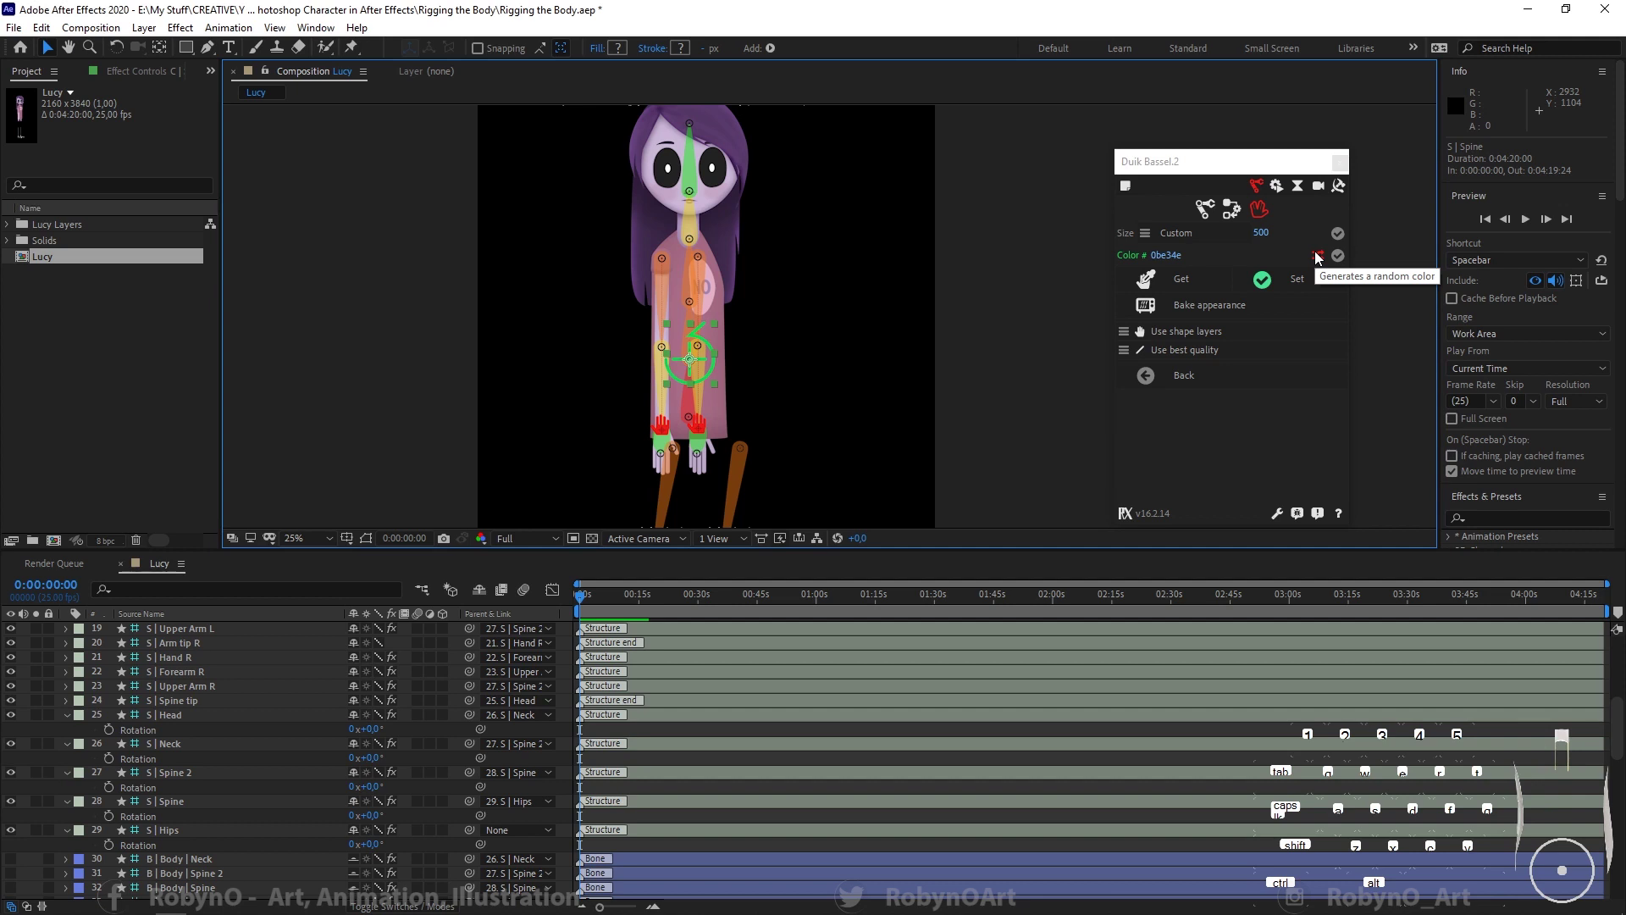
# Step: Try the spine controller at sizes 200 and 600, and set its size back to 500
pyautogui.click(1263, 233)
pyautogui.write('2')
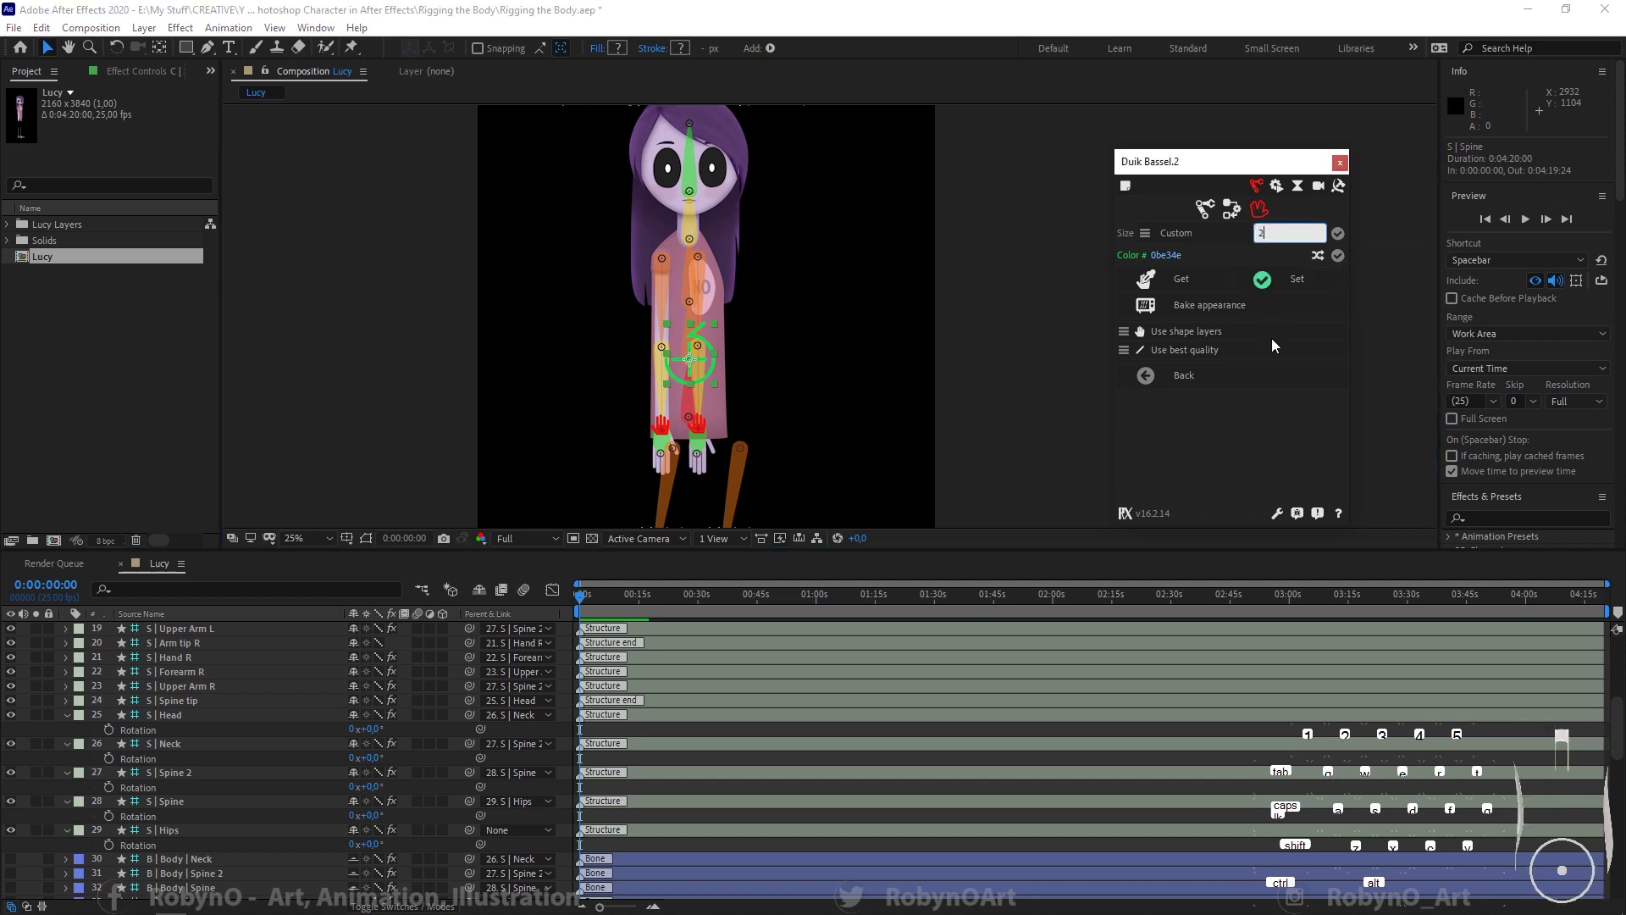
pyautogui.write('00')
pyautogui.press('Return')
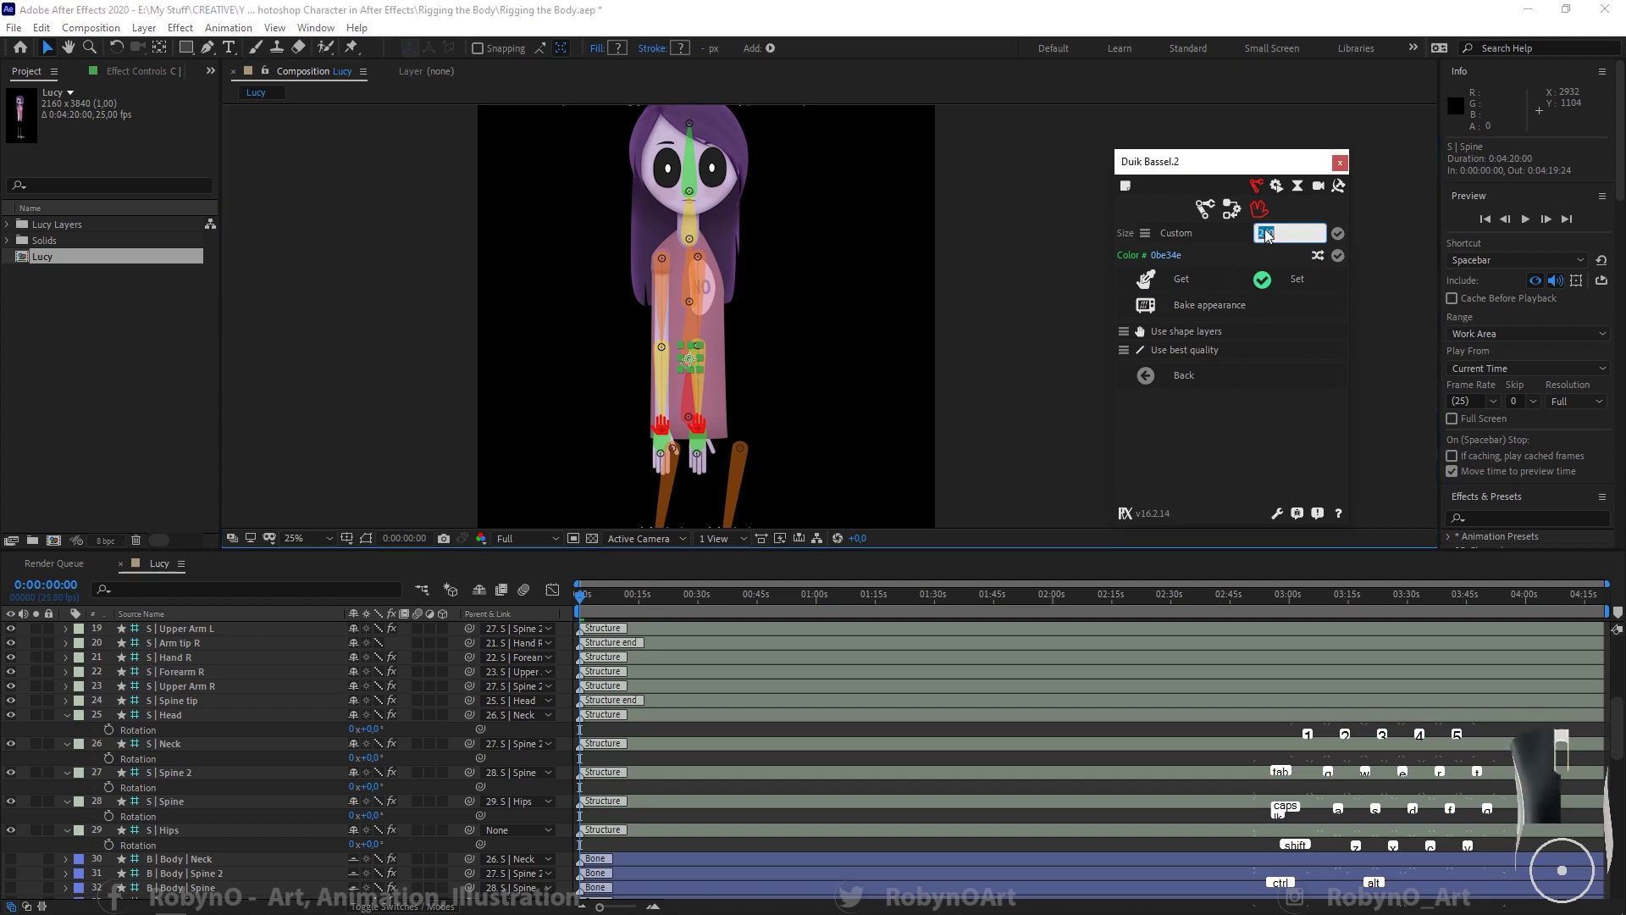
pyautogui.click(1268, 277)
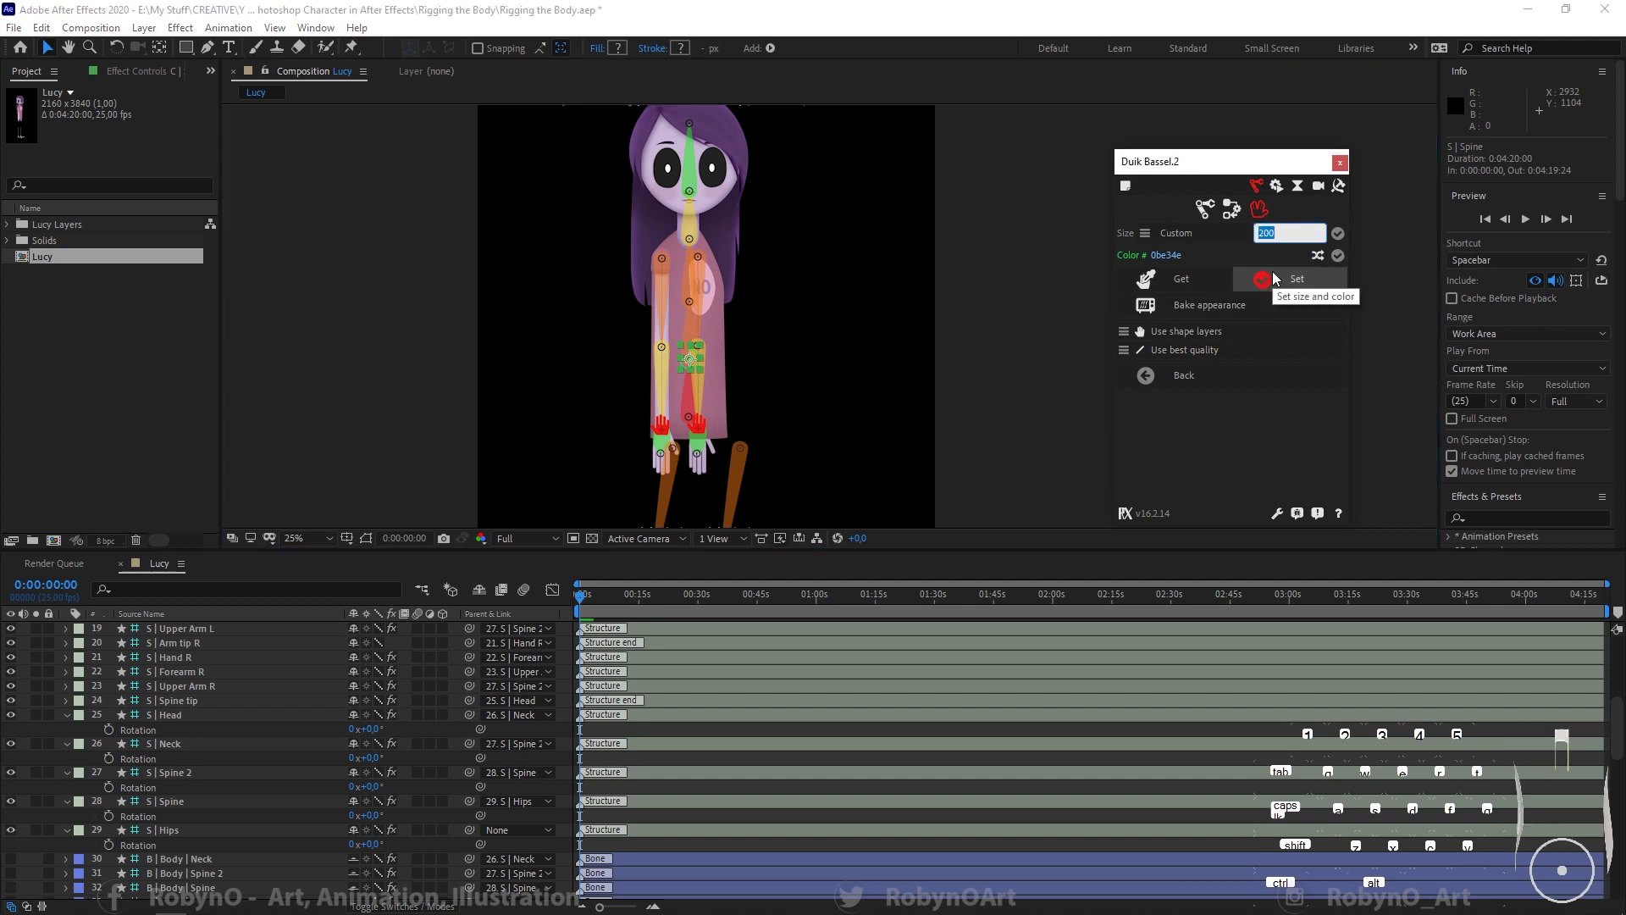
pyautogui.write('600')
pyautogui.click(1274, 277)
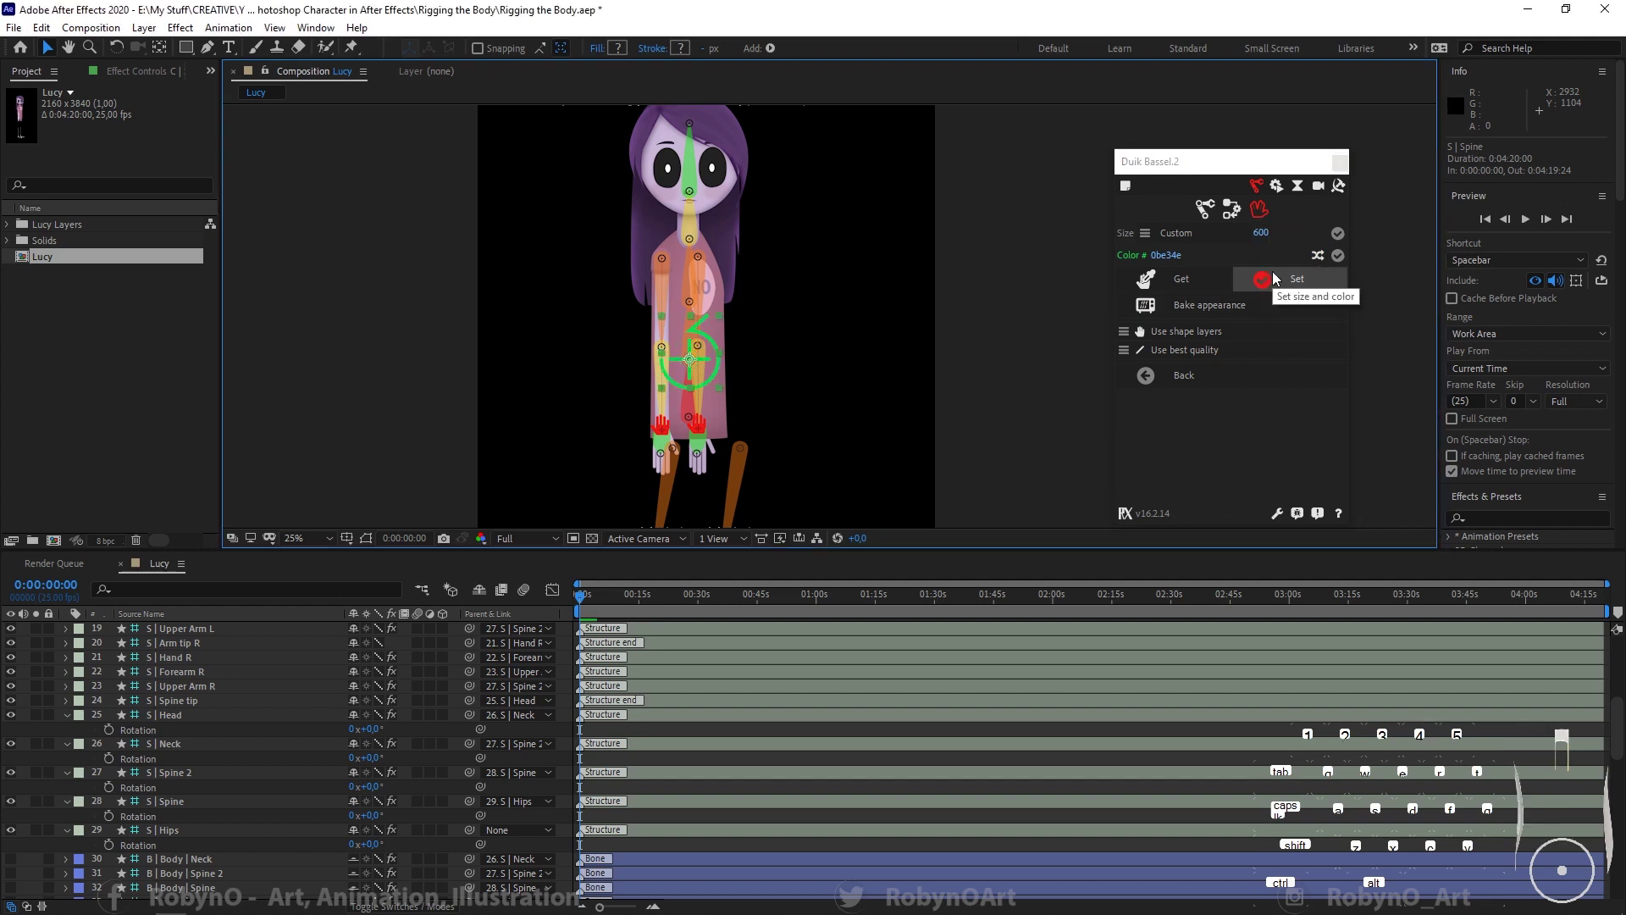
pyautogui.click(1261, 232)
pyautogui.write('5')
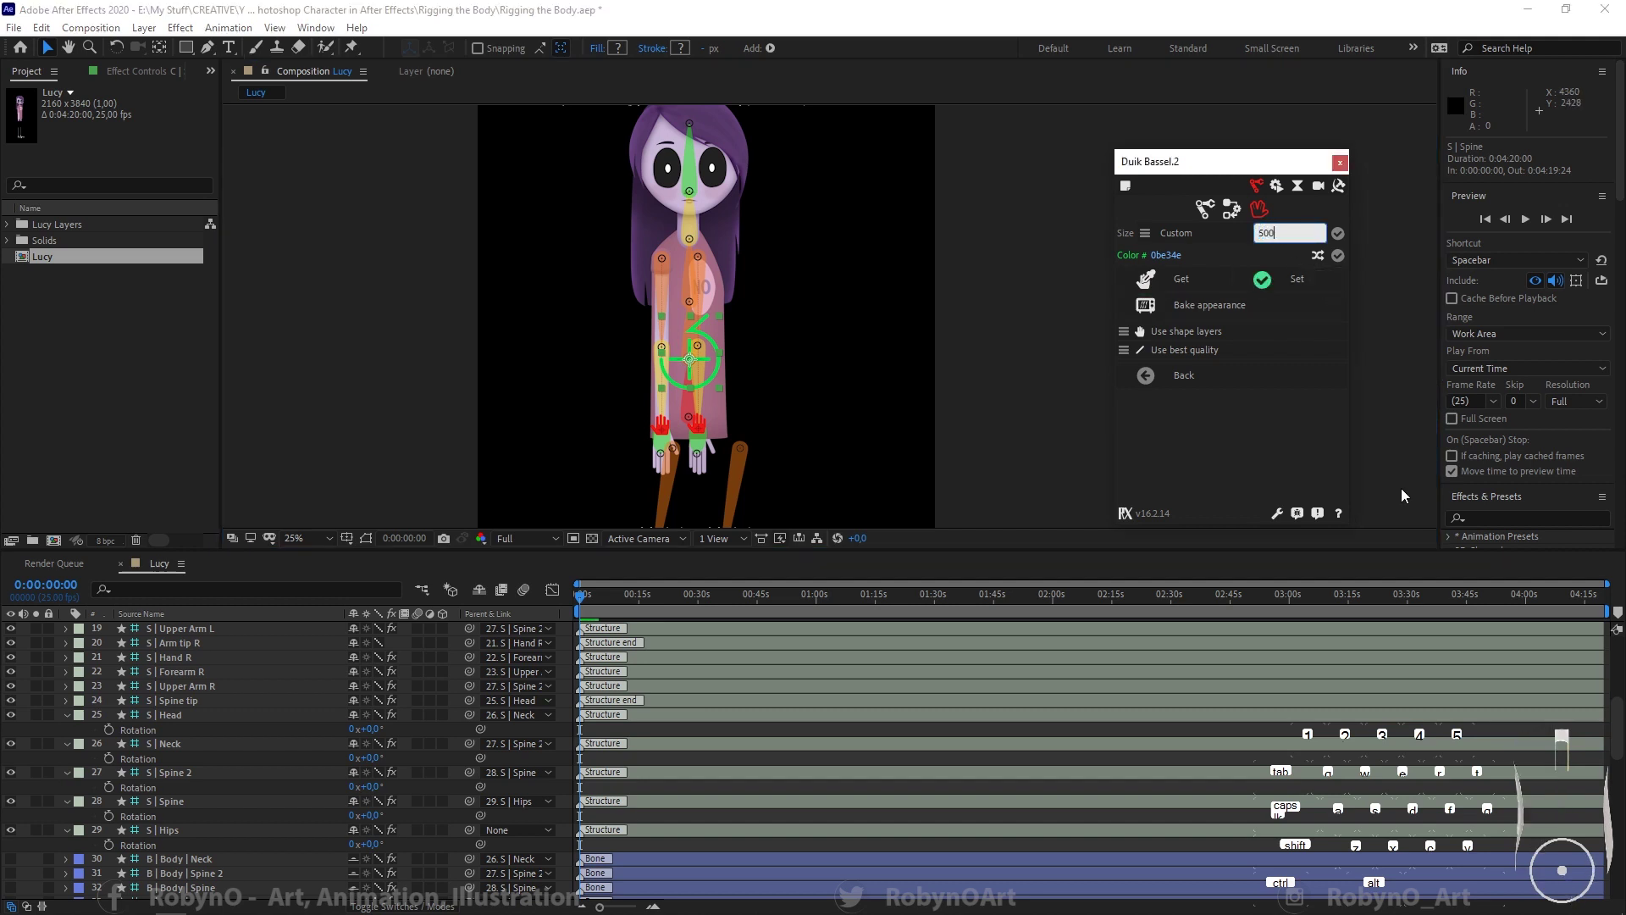
pyautogui.click(1401, 488)
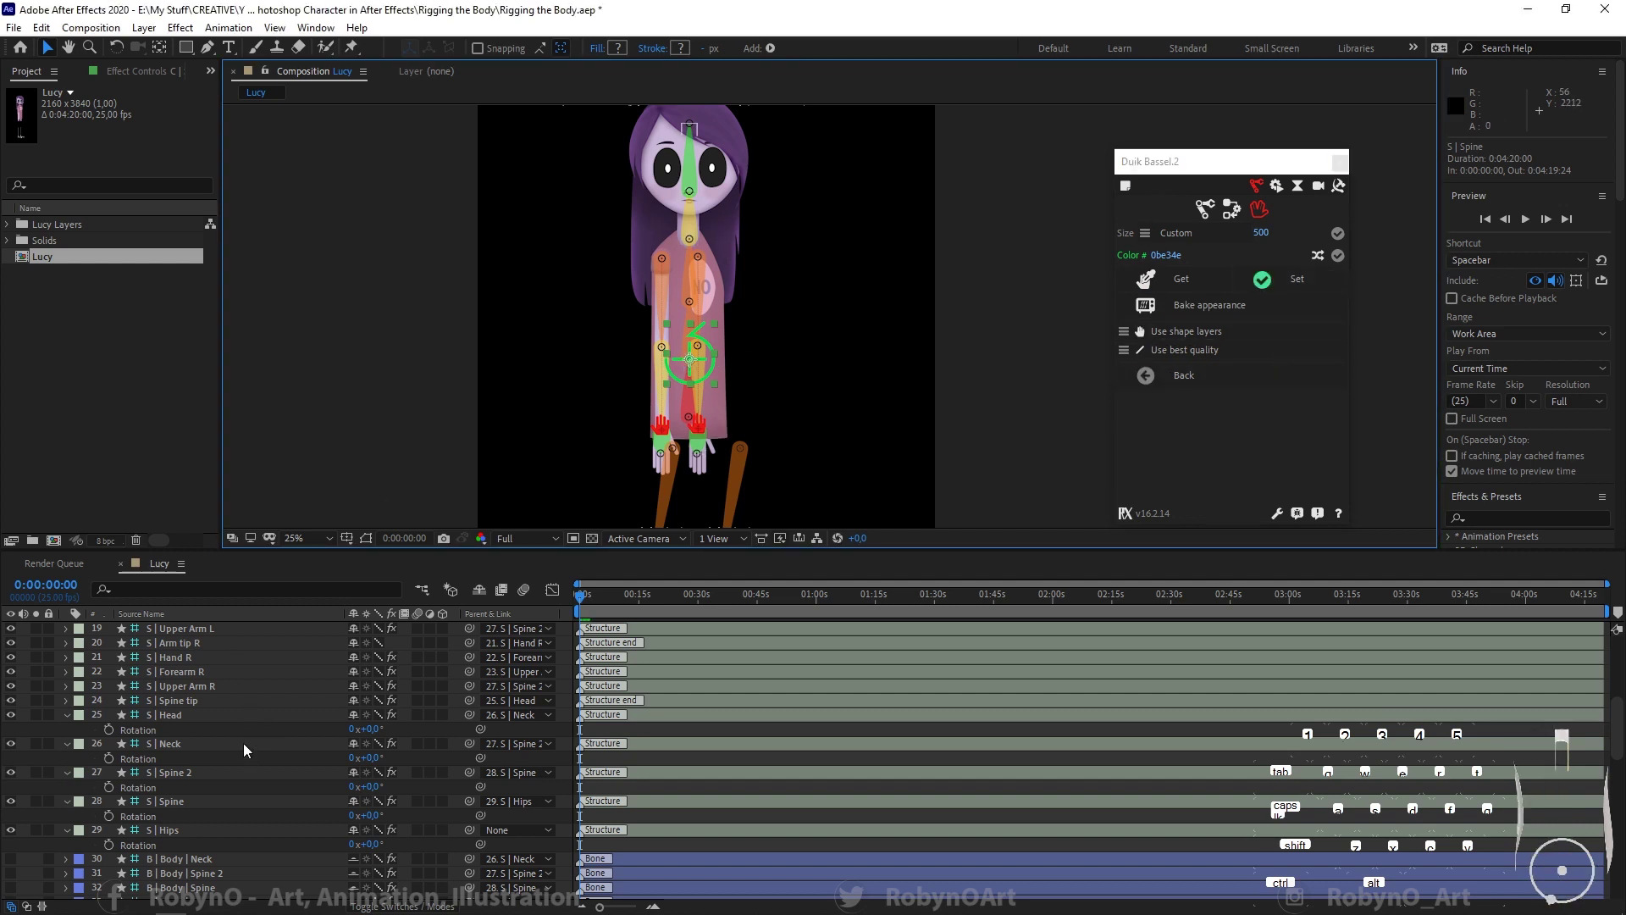
# Step: Parent the C | Hand L and C | Hand R controllers to the C | Spine controller
pyautogui.scroll(6, 243, 743)
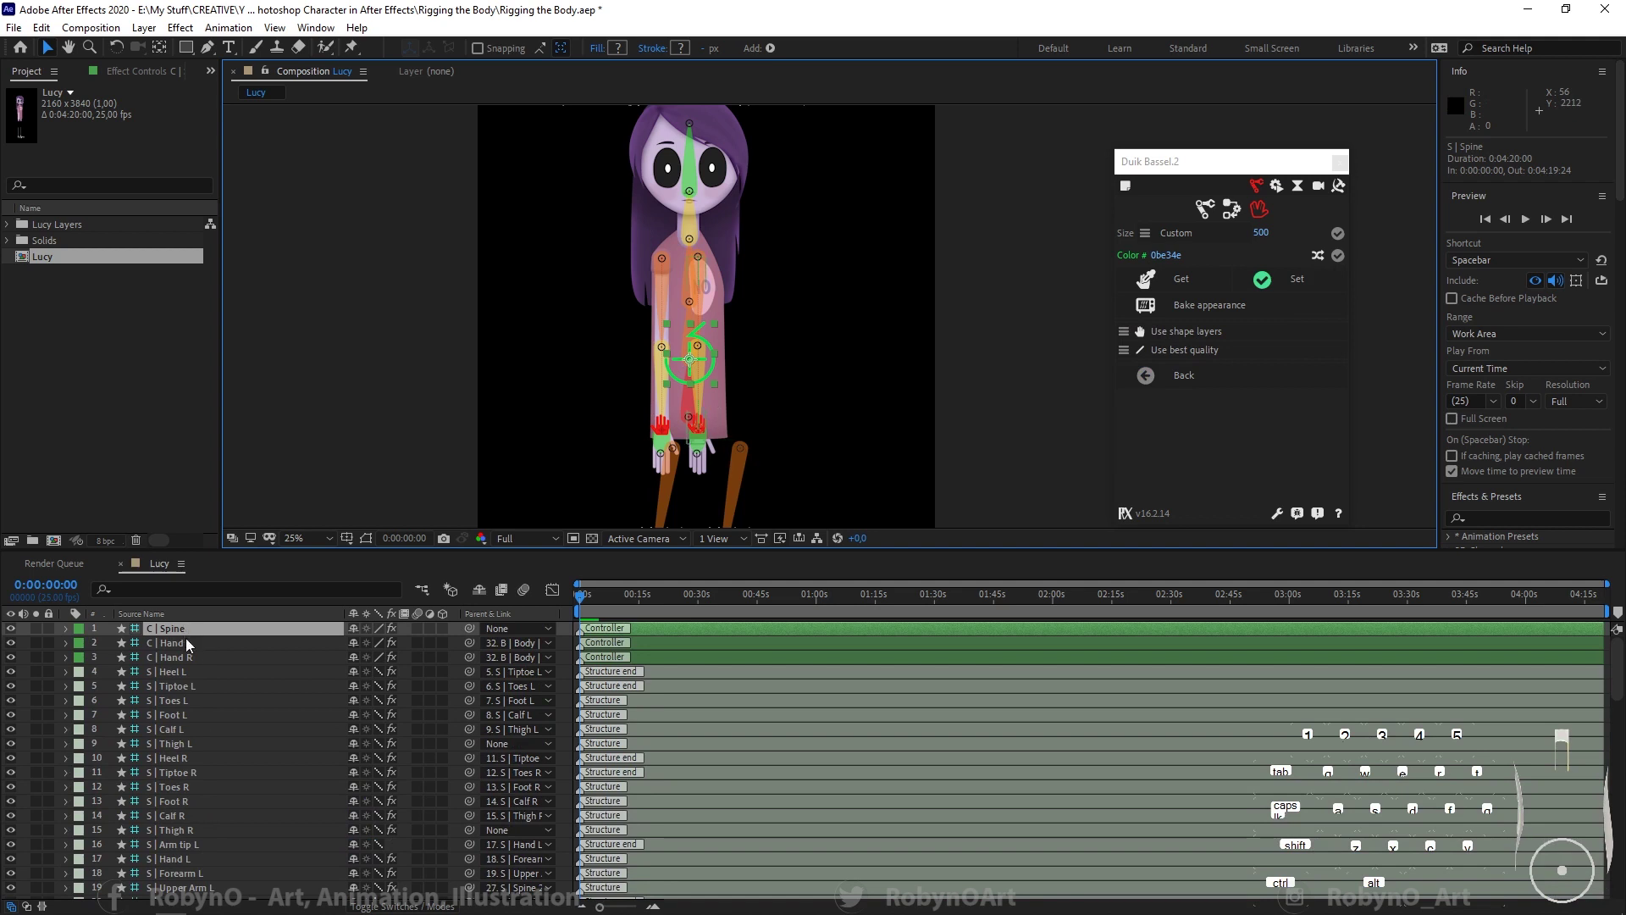
pyautogui.click(185, 641)
pyautogui.keyDown('shift'); pyautogui.click(154, 658); pyautogui.keyUp('shift')
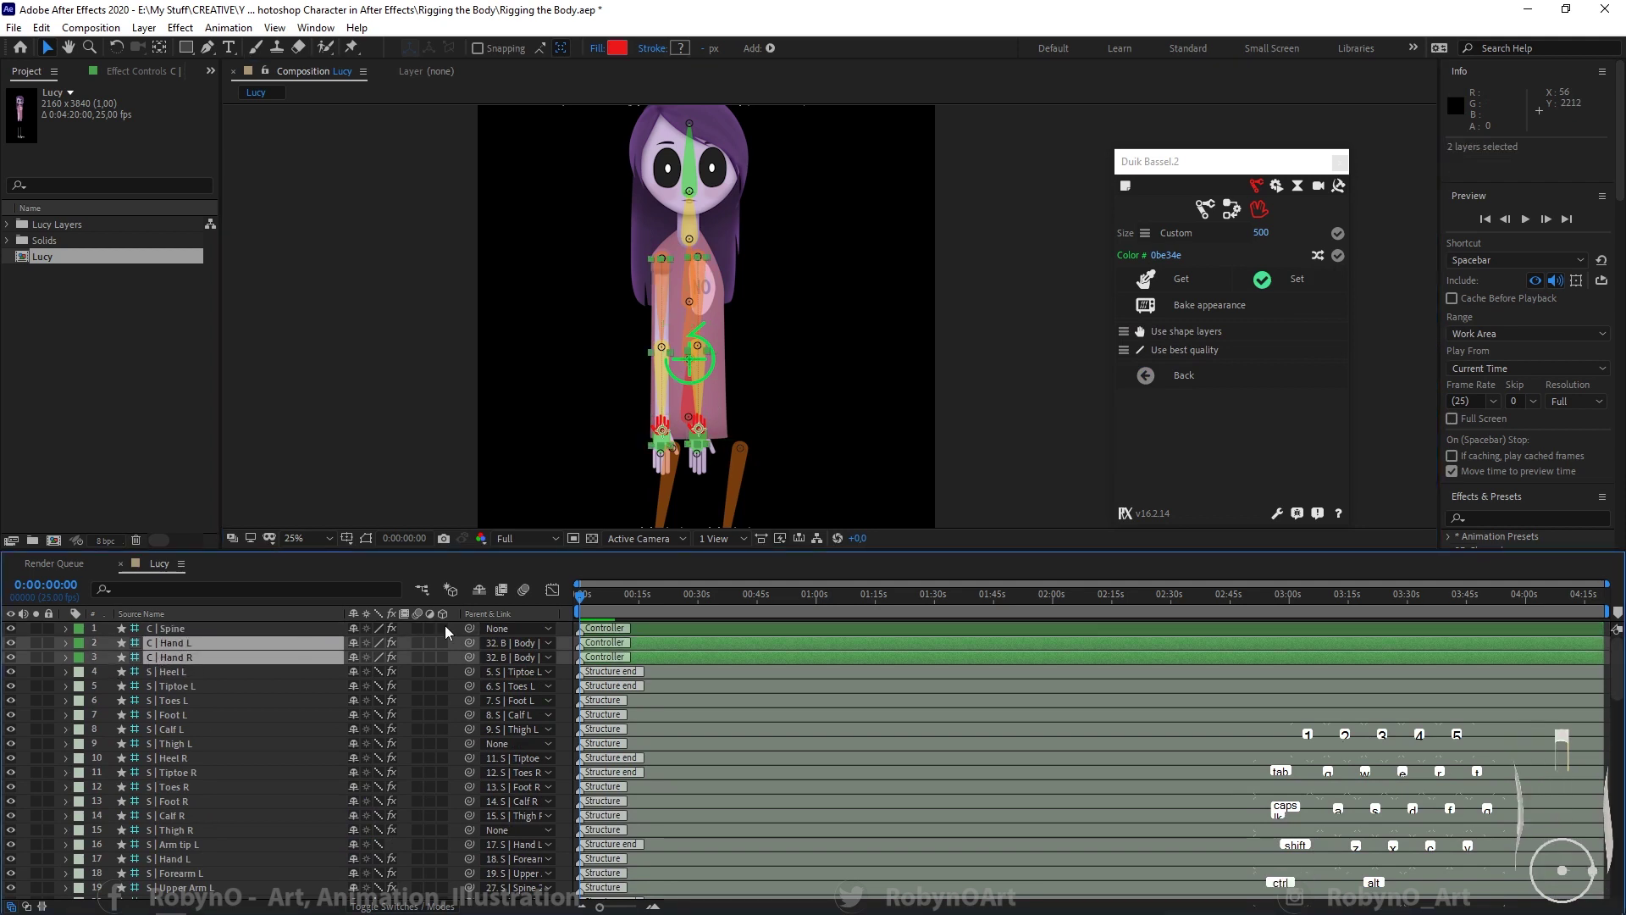
pyautogui.moveTo(469, 643); pyautogui.dragTo(170, 629)
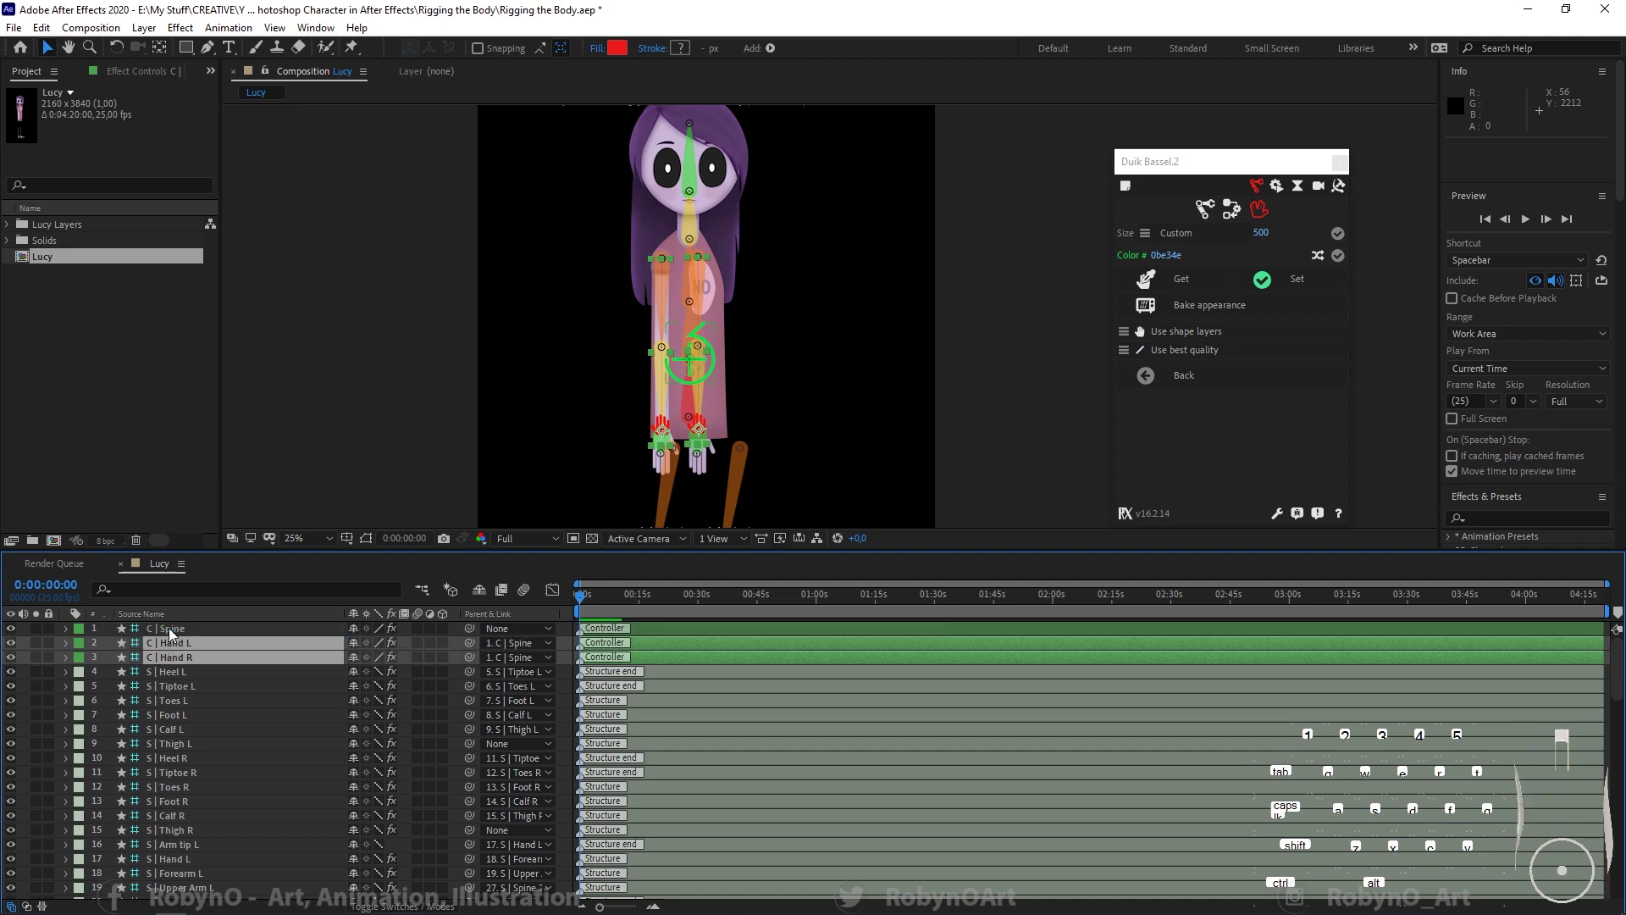
# Step: Test-rotate the C | Spine controller to -17° with the hand controllers attached, and undo the rotation
pyautogui.click(171, 629)
pyautogui.press('r')
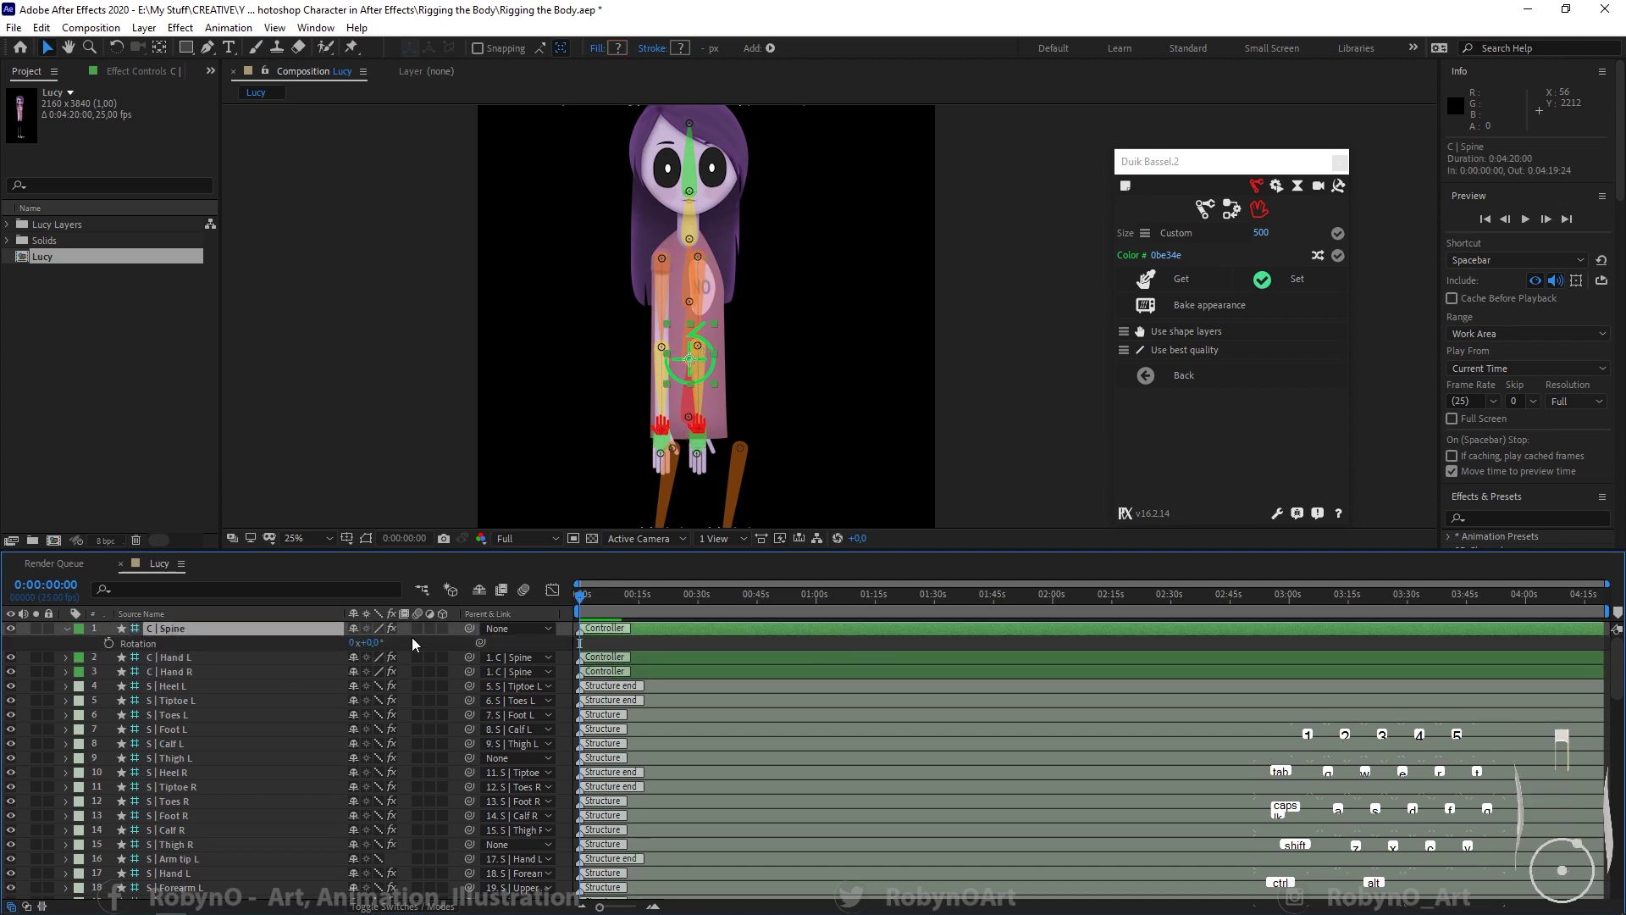
pyautogui.moveTo(379, 648); pyautogui.dragTo(363, 643)
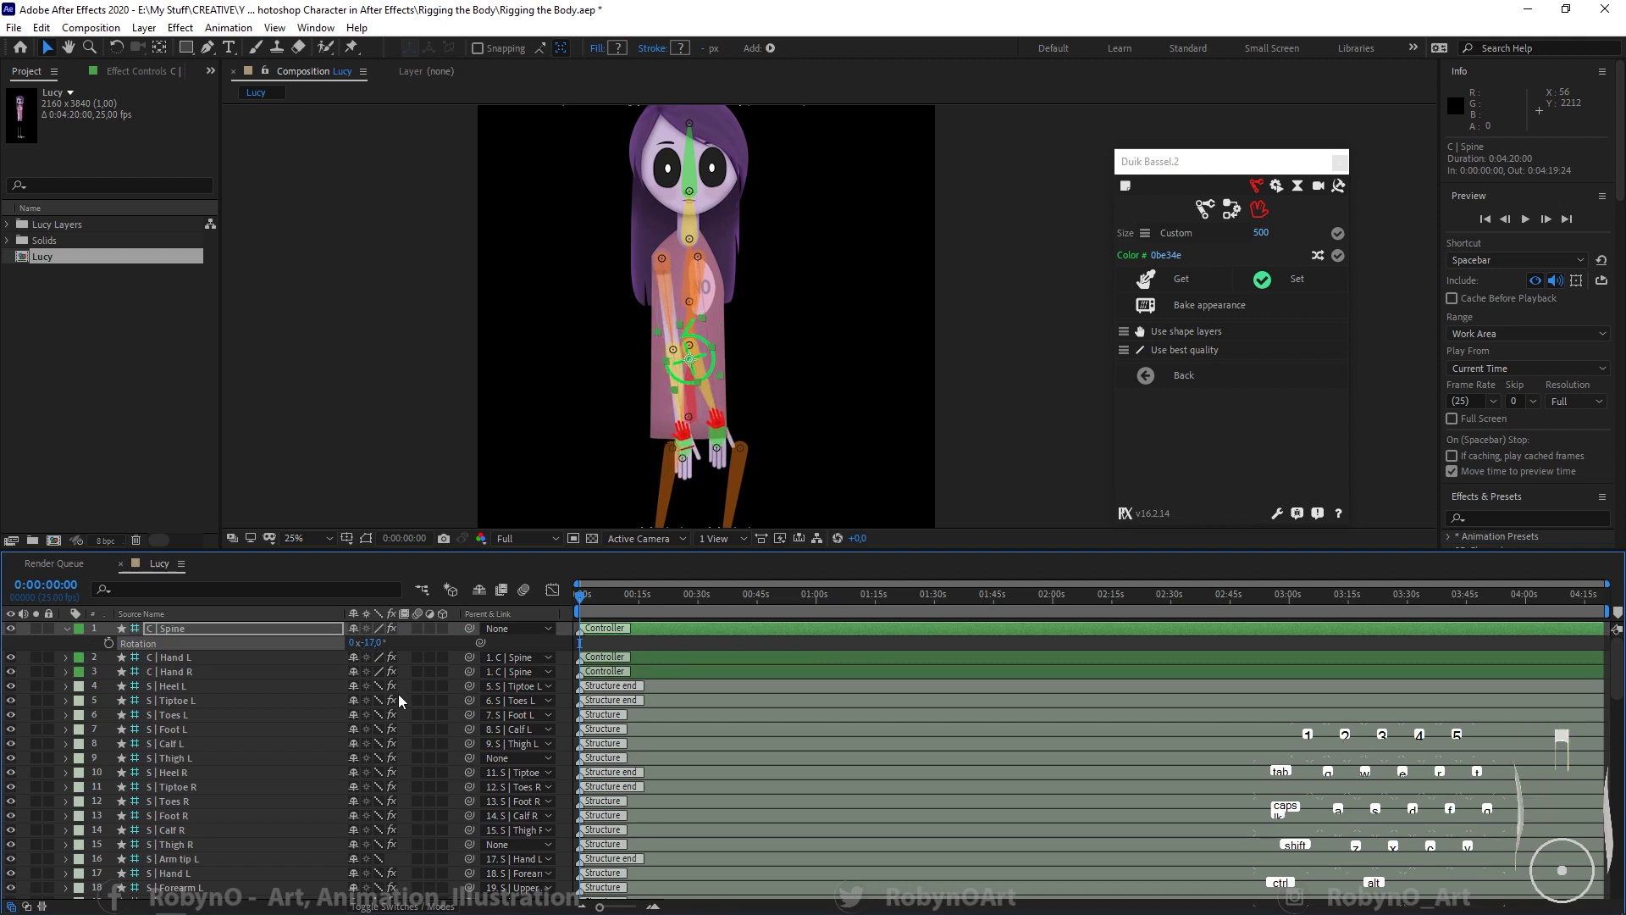
pyautogui.hotkey('ctrl', 'z')
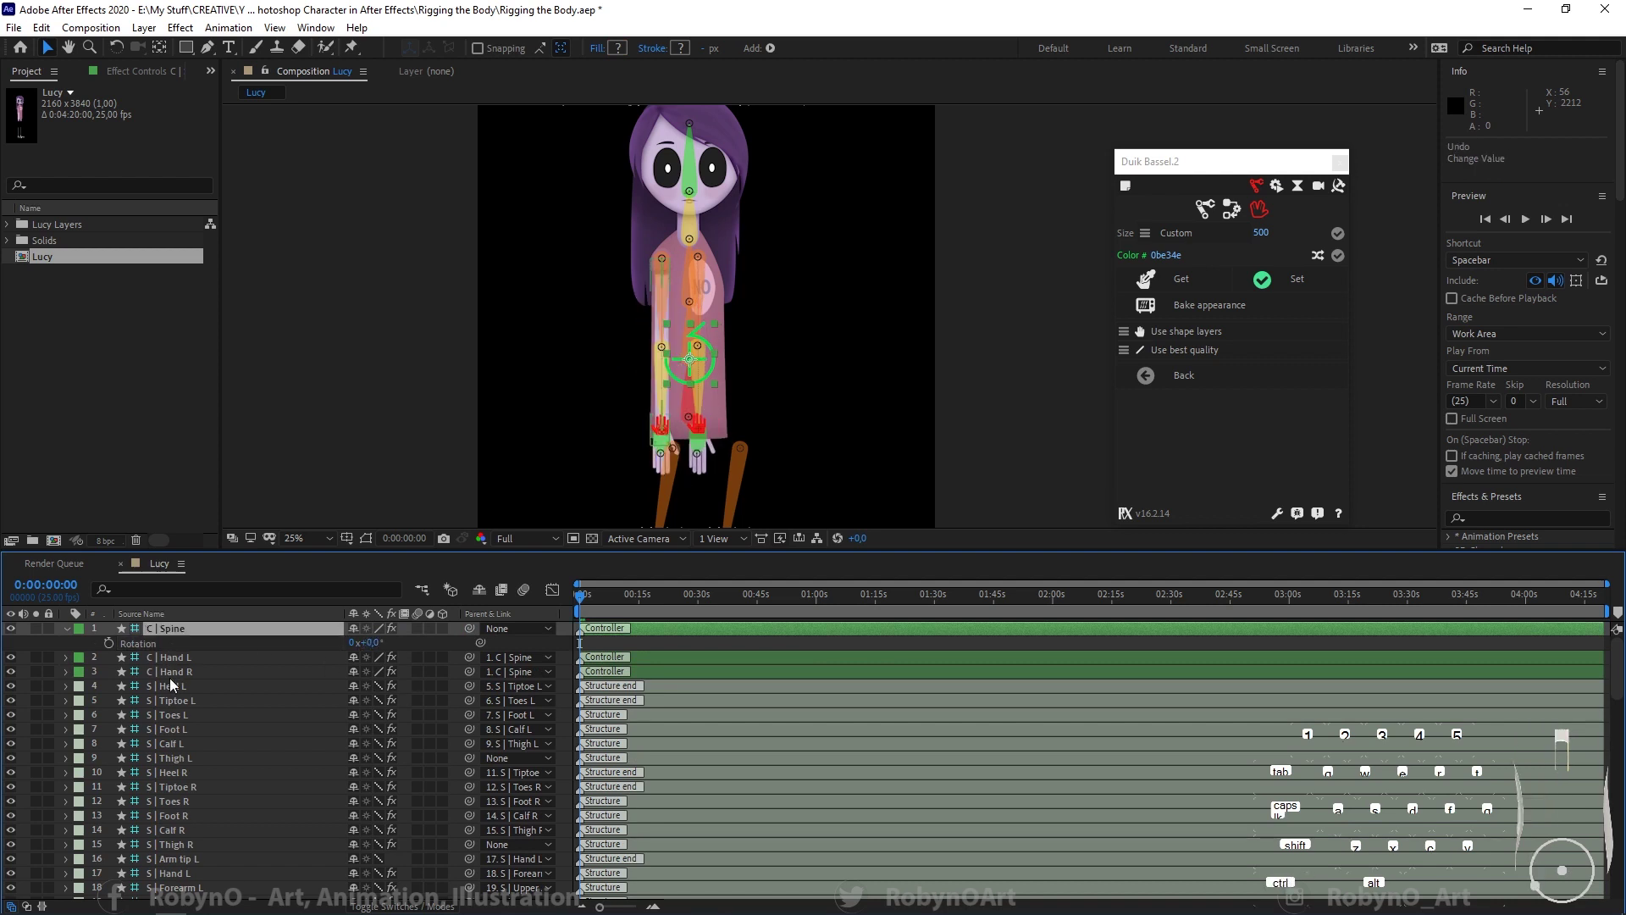
# Step: Parent the S | Spine structure to the C | Spine controller
pyautogui.scroll(-7, 240, 806)
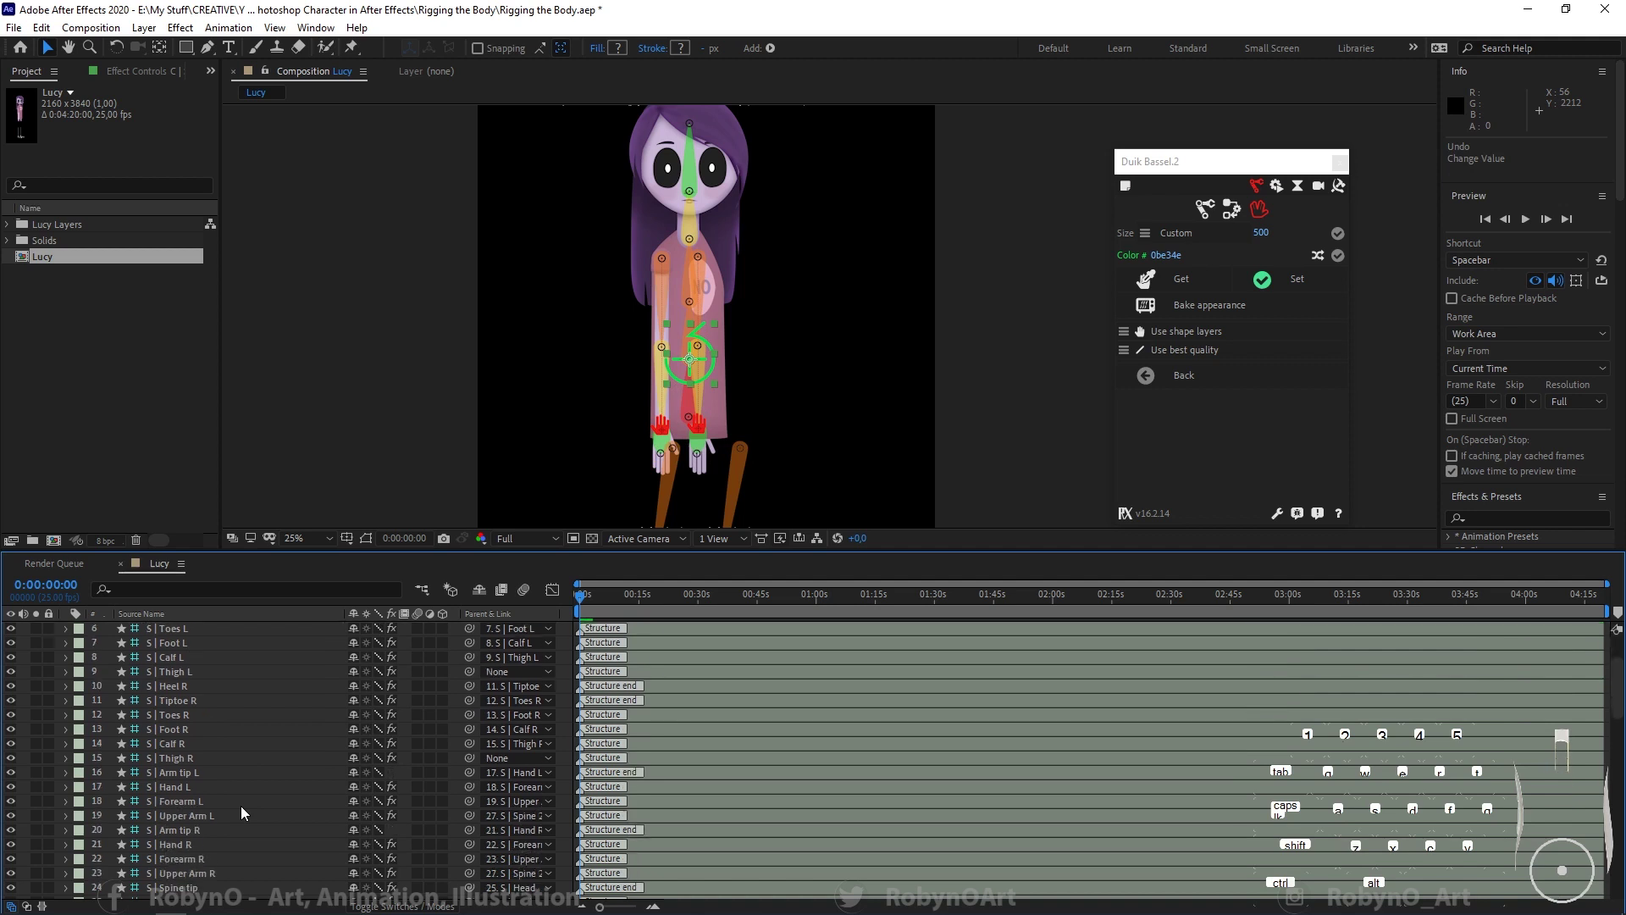
pyautogui.click(210, 772)
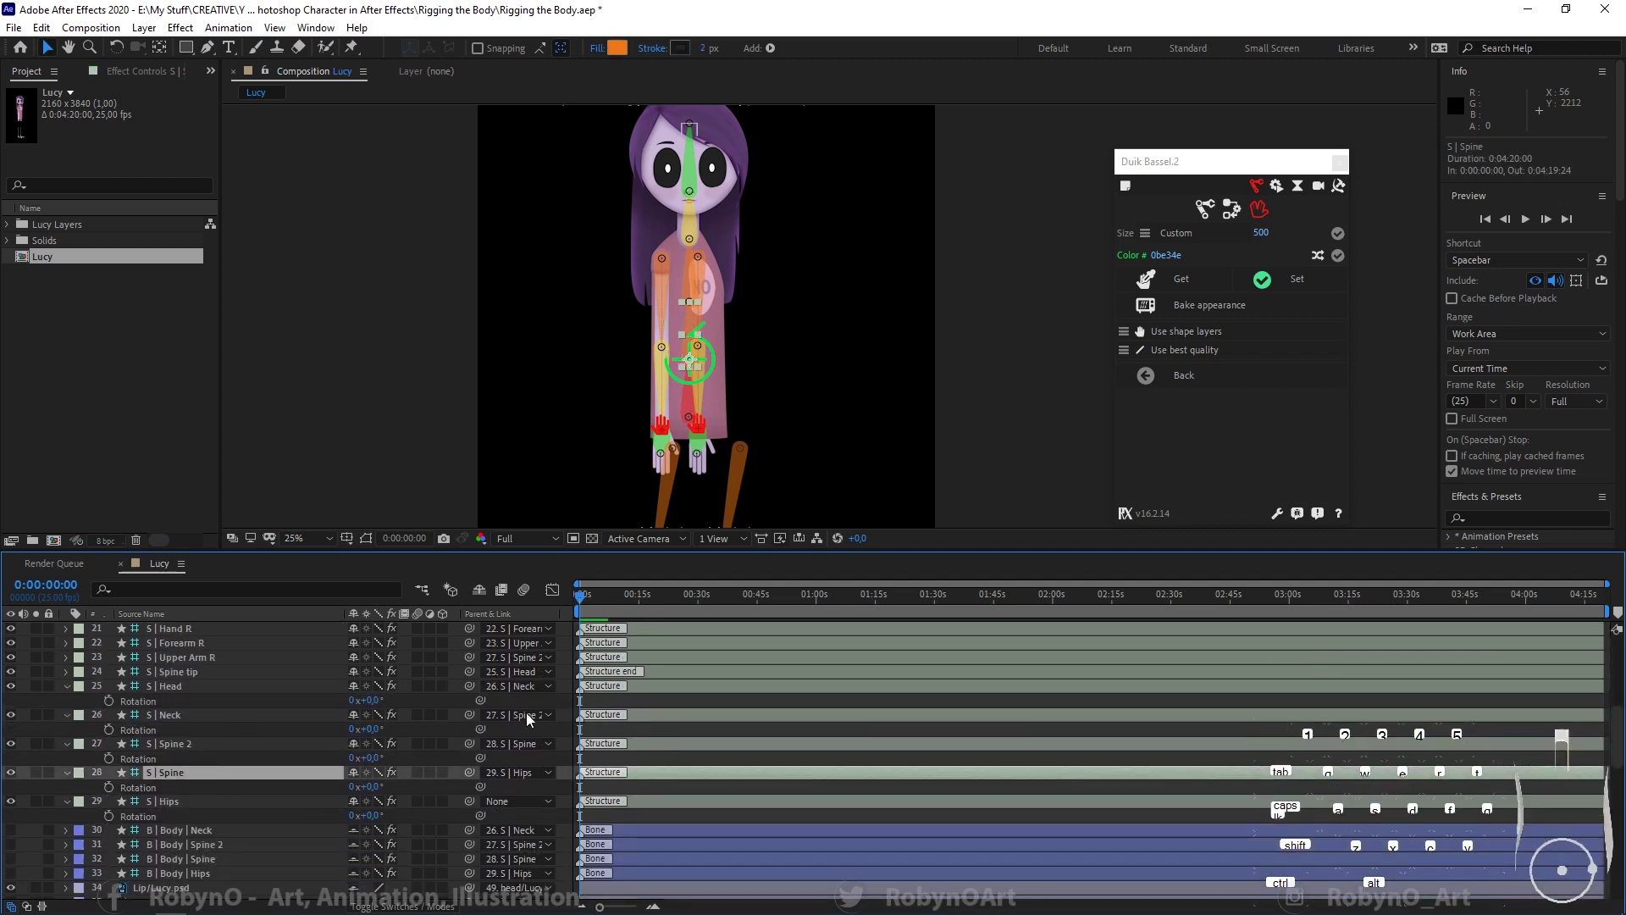
pyautogui.moveTo(469, 774); pyautogui.dragTo(201, 628)
pyautogui.scroll(5, 275, 758)
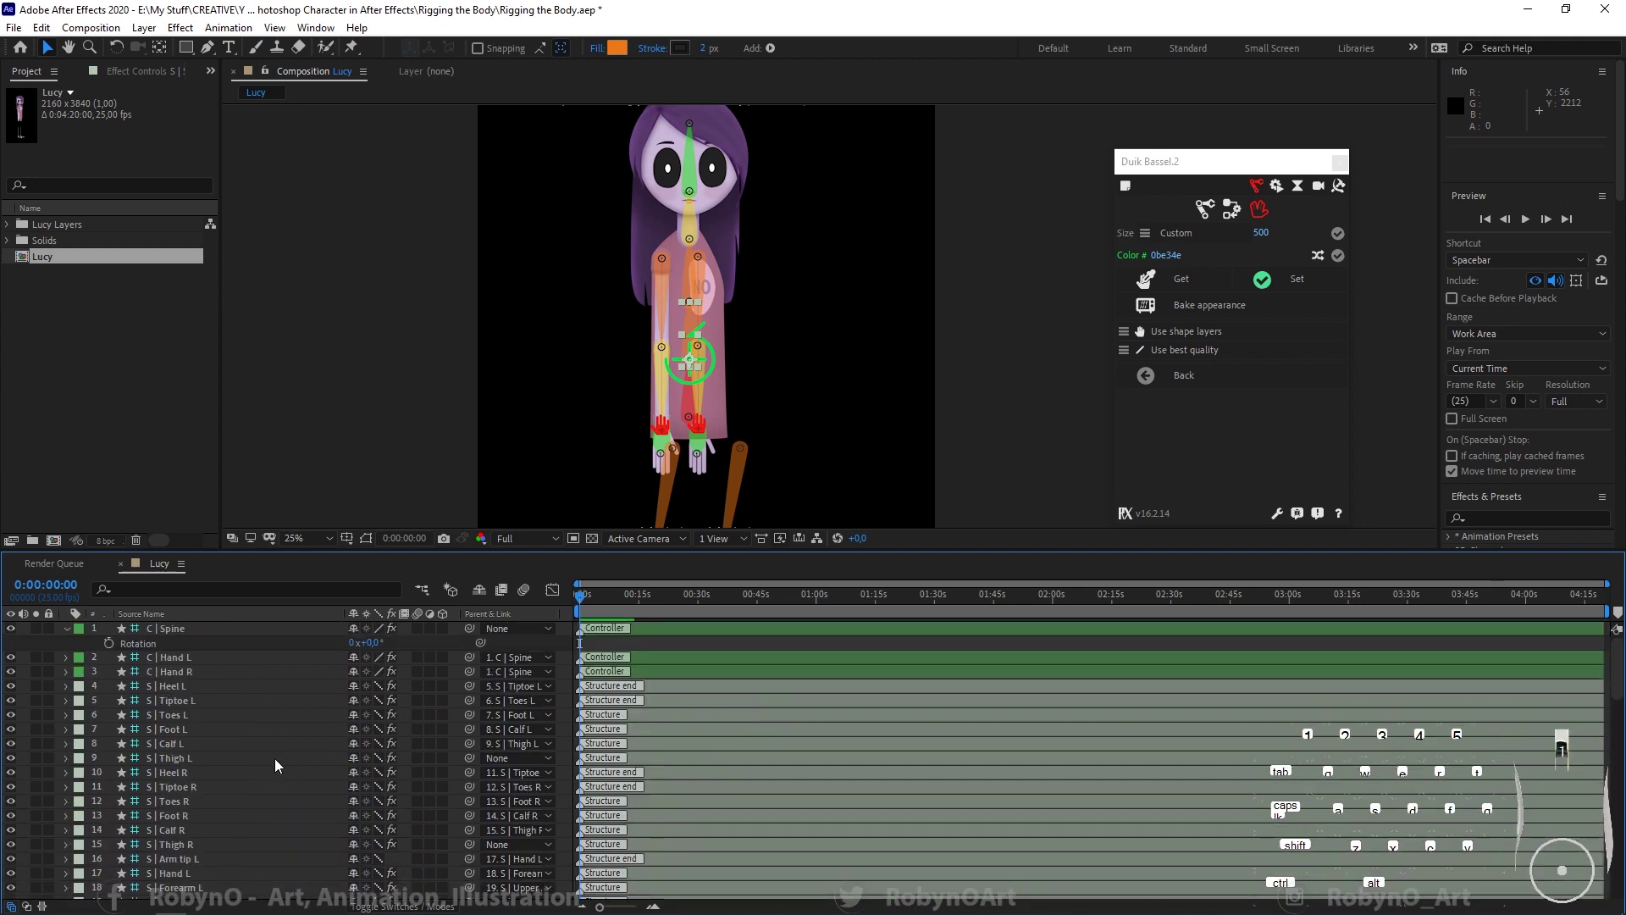
# Step: Test-rotate the C | Spine controller with the S | Spine structure attached, and undo the rotation
pyautogui.click(175, 631)
pyautogui.moveTo(376, 648); pyautogui.dragTo(408, 644)
pyautogui.hotkey('ctrl', 'z')
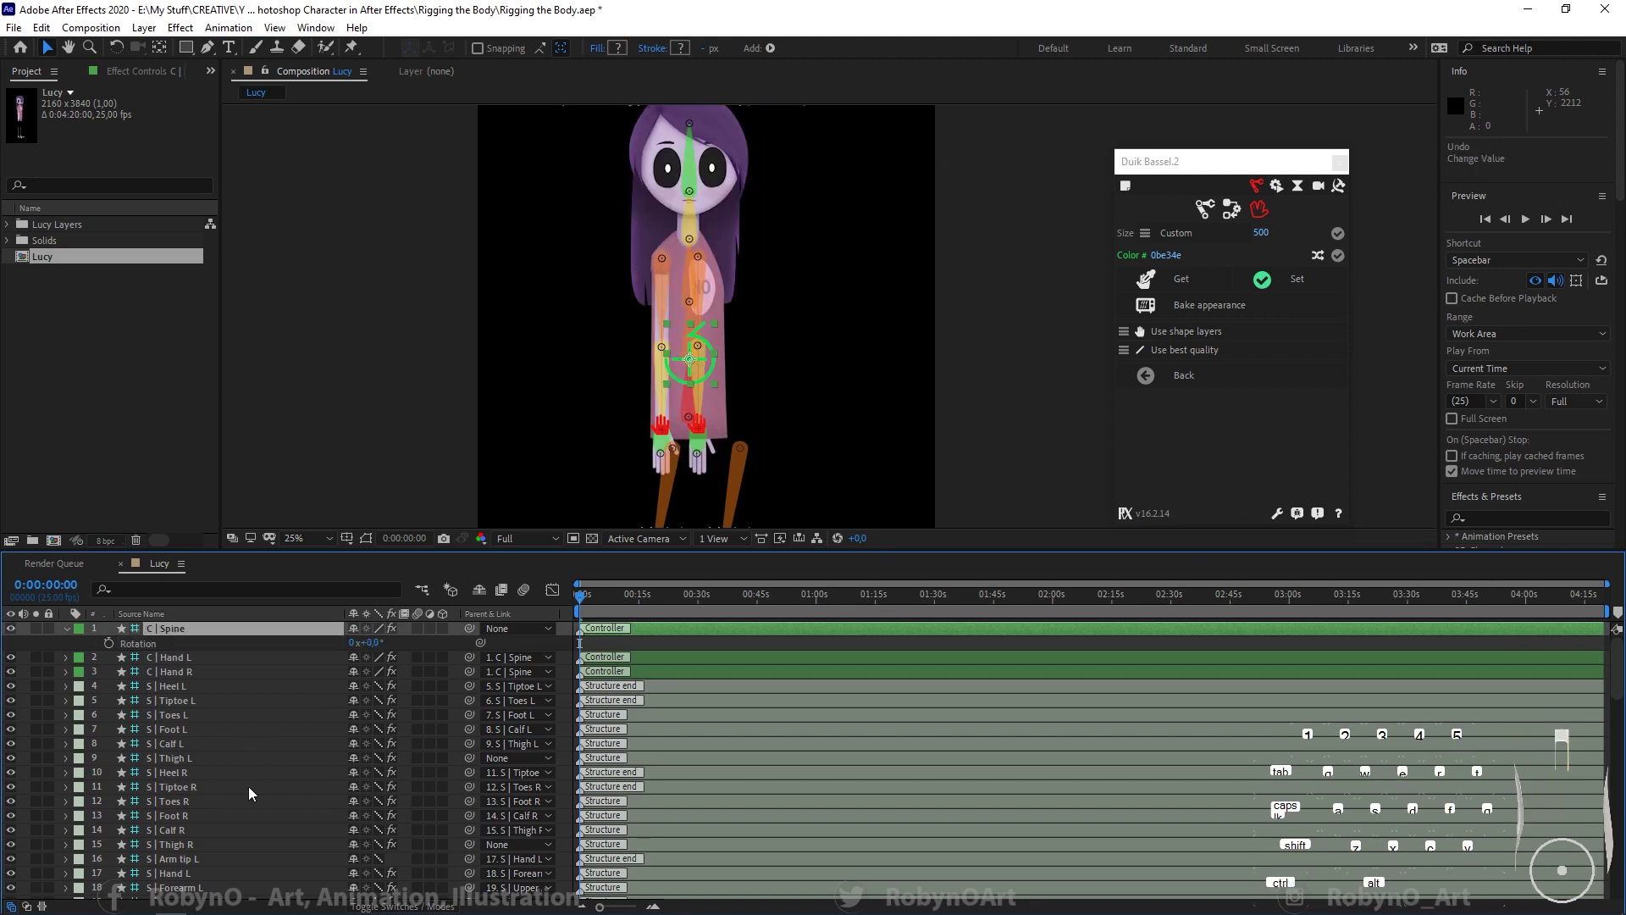
# Step: Test-rotate the S | Spine 2 and S | Spine structures one after the other, undoing each rotation
pyautogui.scroll(-6, 249, 791)
pyautogui.click(195, 785)
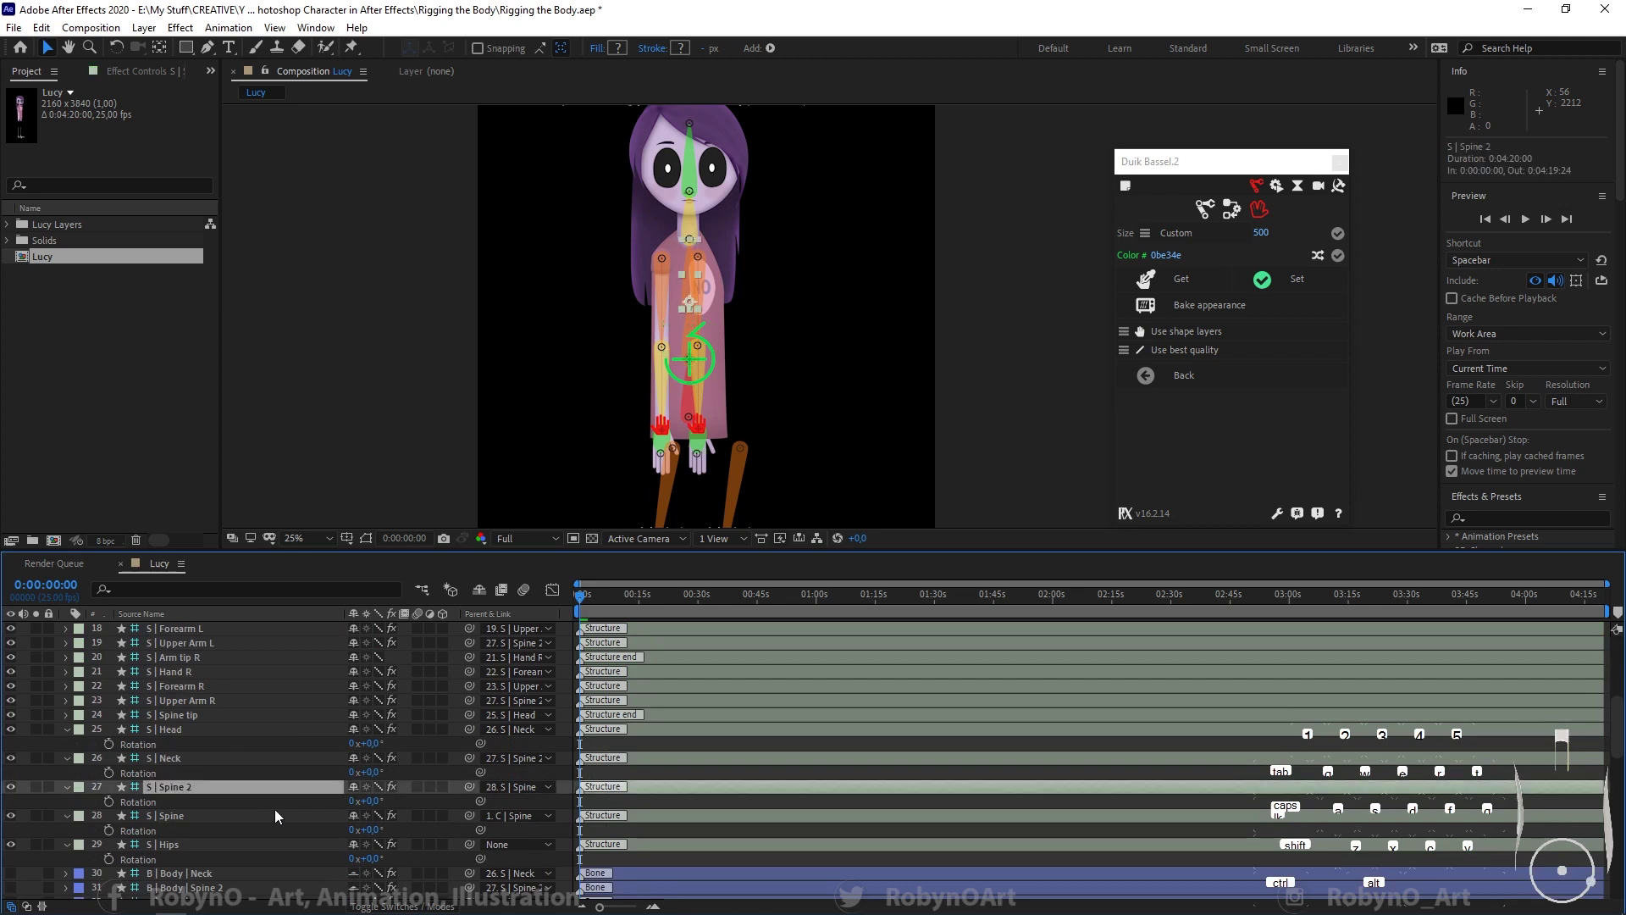
pyautogui.moveTo(366, 800)
pyautogui.mouseDown()
pyautogui.moveTo(391, 800)
pyautogui.moveTo(354, 800)
pyautogui.mouseUp()
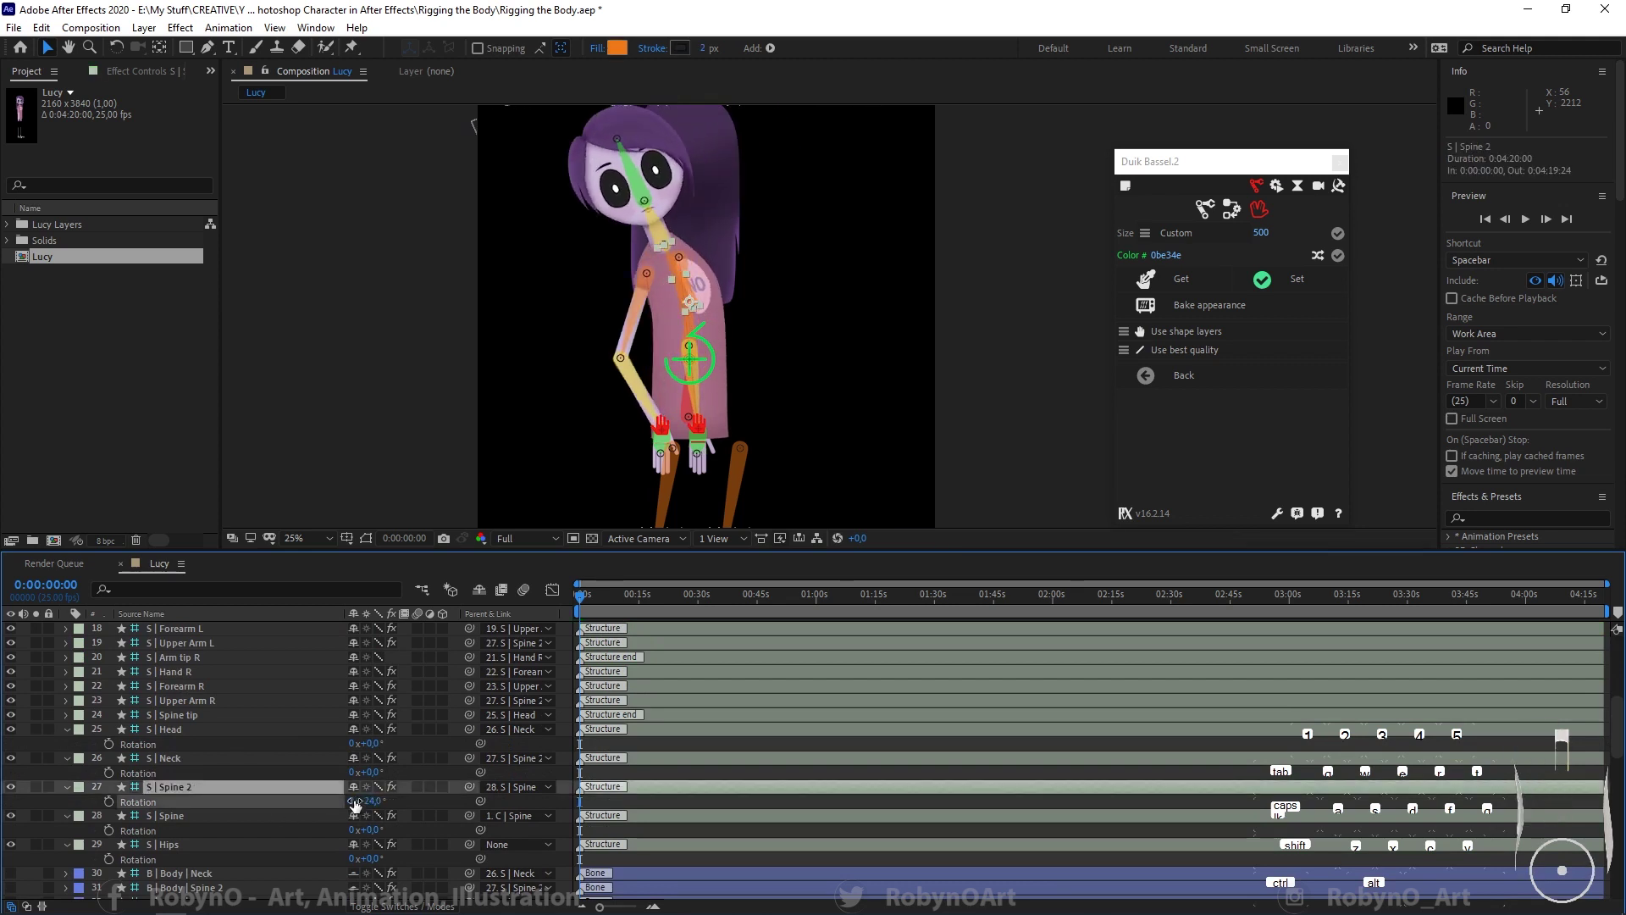
pyautogui.hotkey('ctrl', 'z')
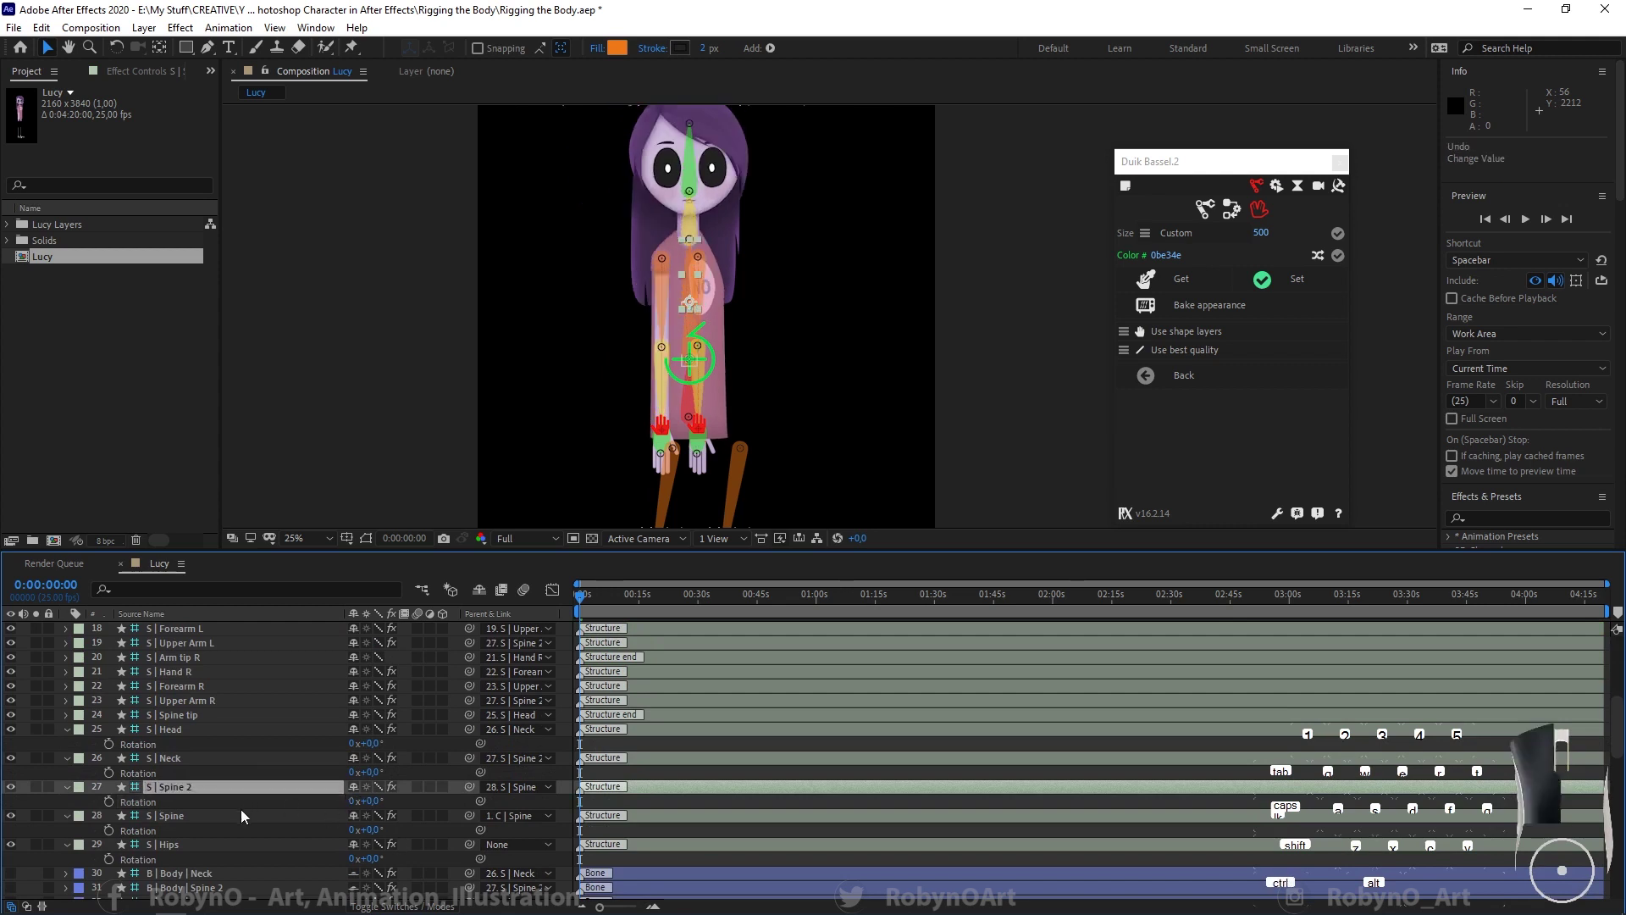
pyautogui.moveTo(372, 830)
pyautogui.mouseDown()
pyautogui.moveTo(390, 830)
pyautogui.moveTo(361, 831)
pyautogui.mouseUp()
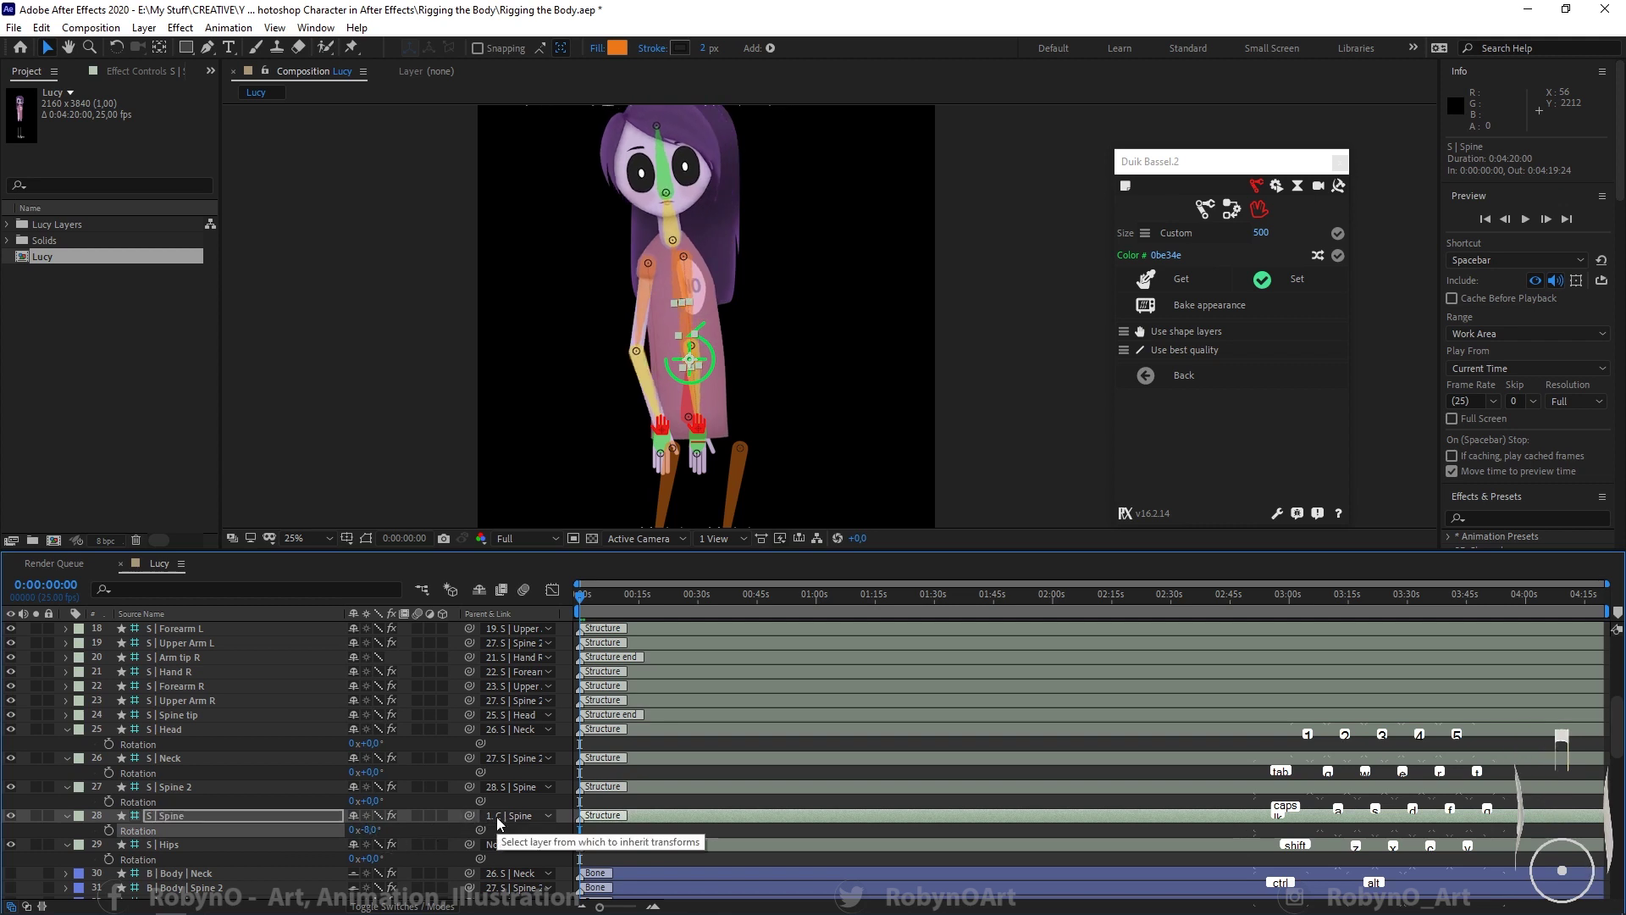
pyautogui.hotkey('ctrl', 'z')
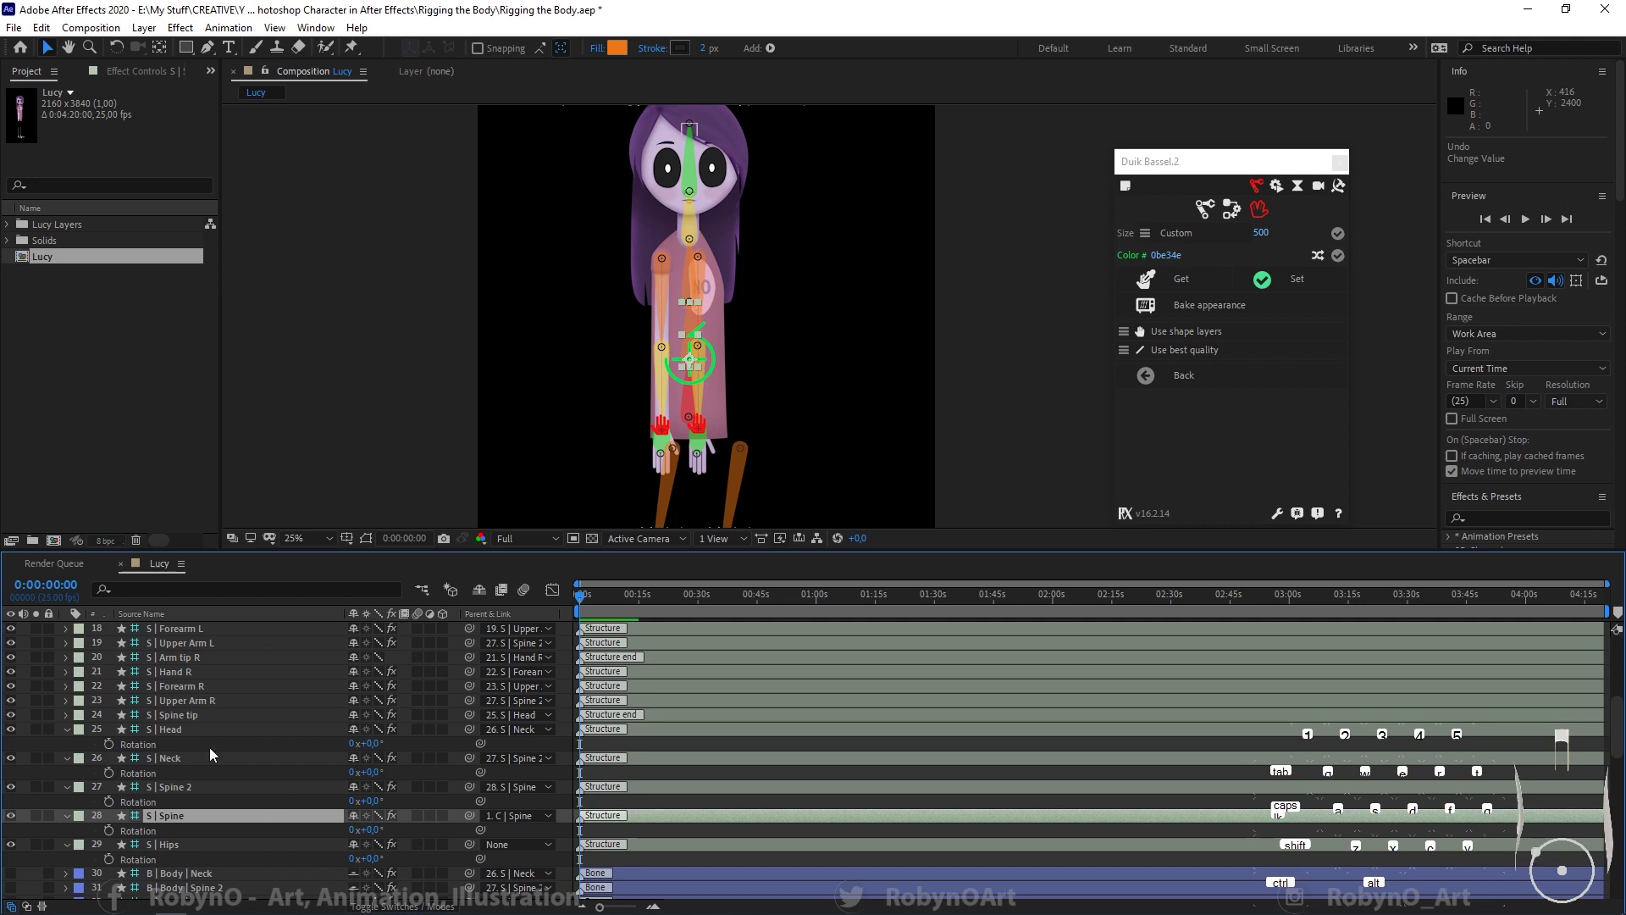
# Step: Parent the C | Spine controller to the S | Hips structure
pyautogui.scroll(10, 237, 760)
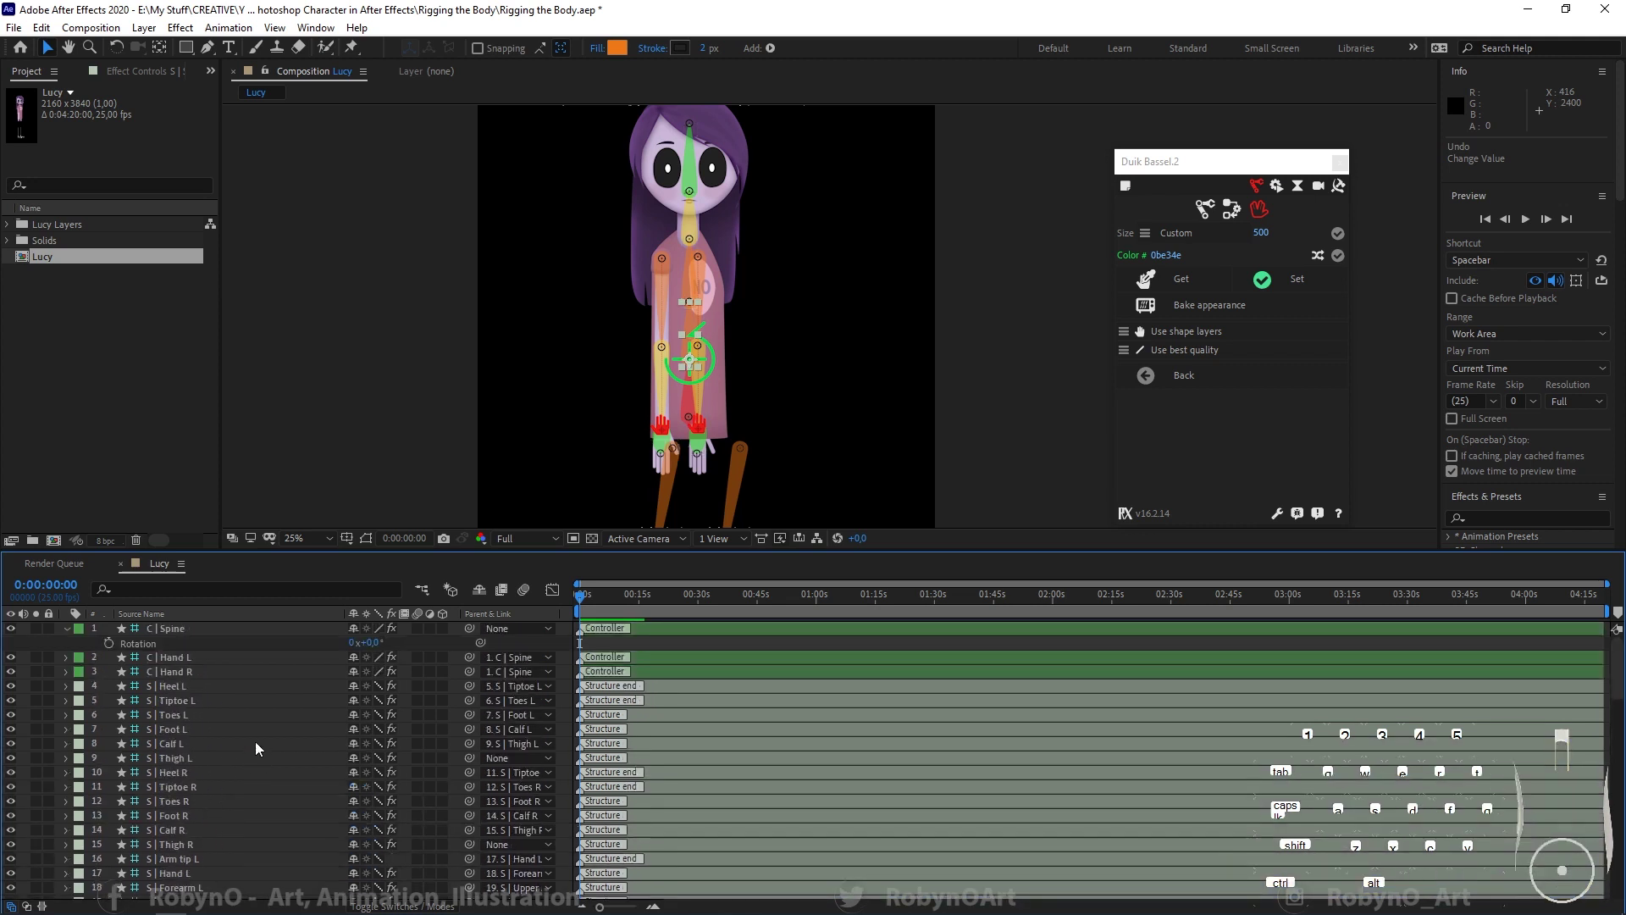
pyautogui.click(190, 628)
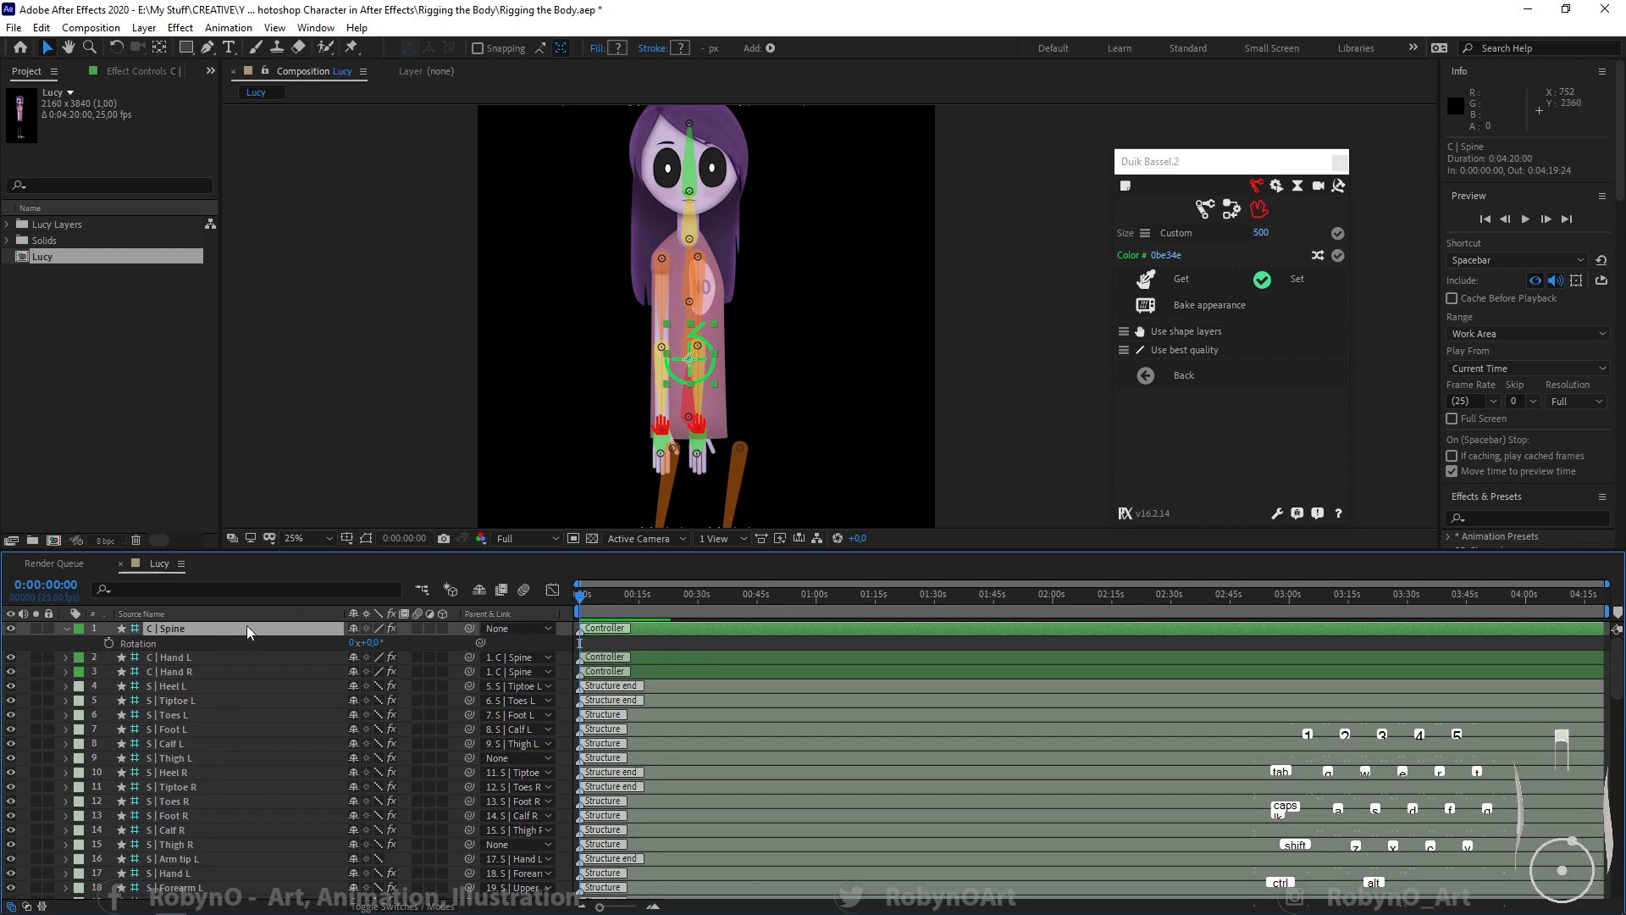
pyautogui.click(508, 628)
pyautogui.click(622, 589)
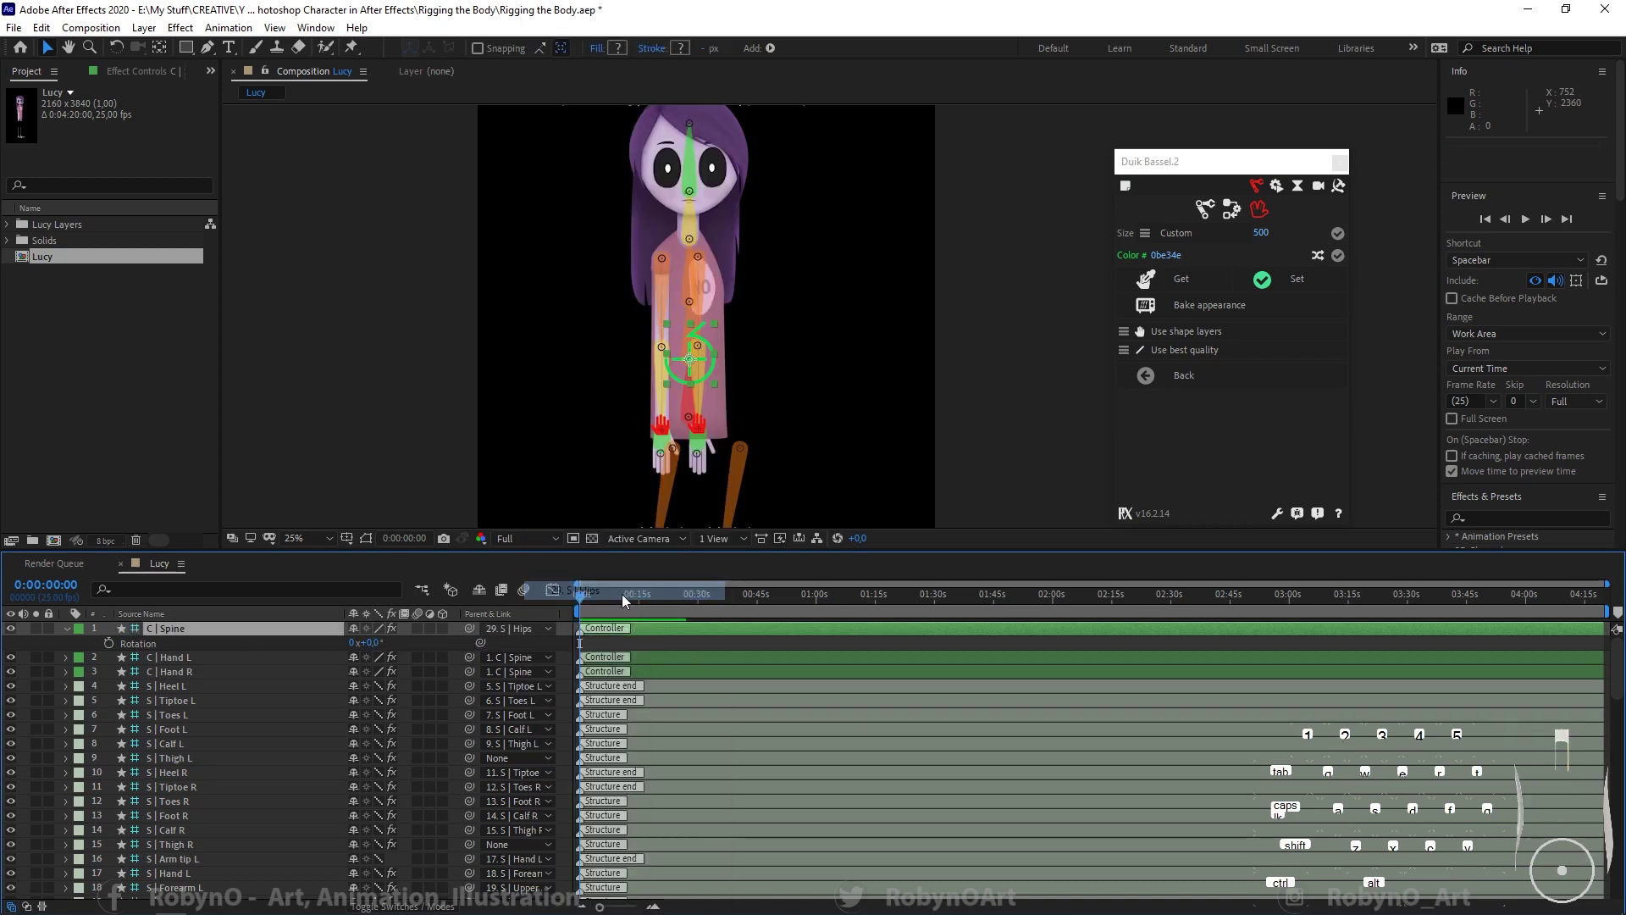
# Step: Test-rotate the S | Hips structure with the spine controller attached to it, and undo the rotation
pyautogui.scroll(-6, 203, 748)
pyautogui.click(181, 748)
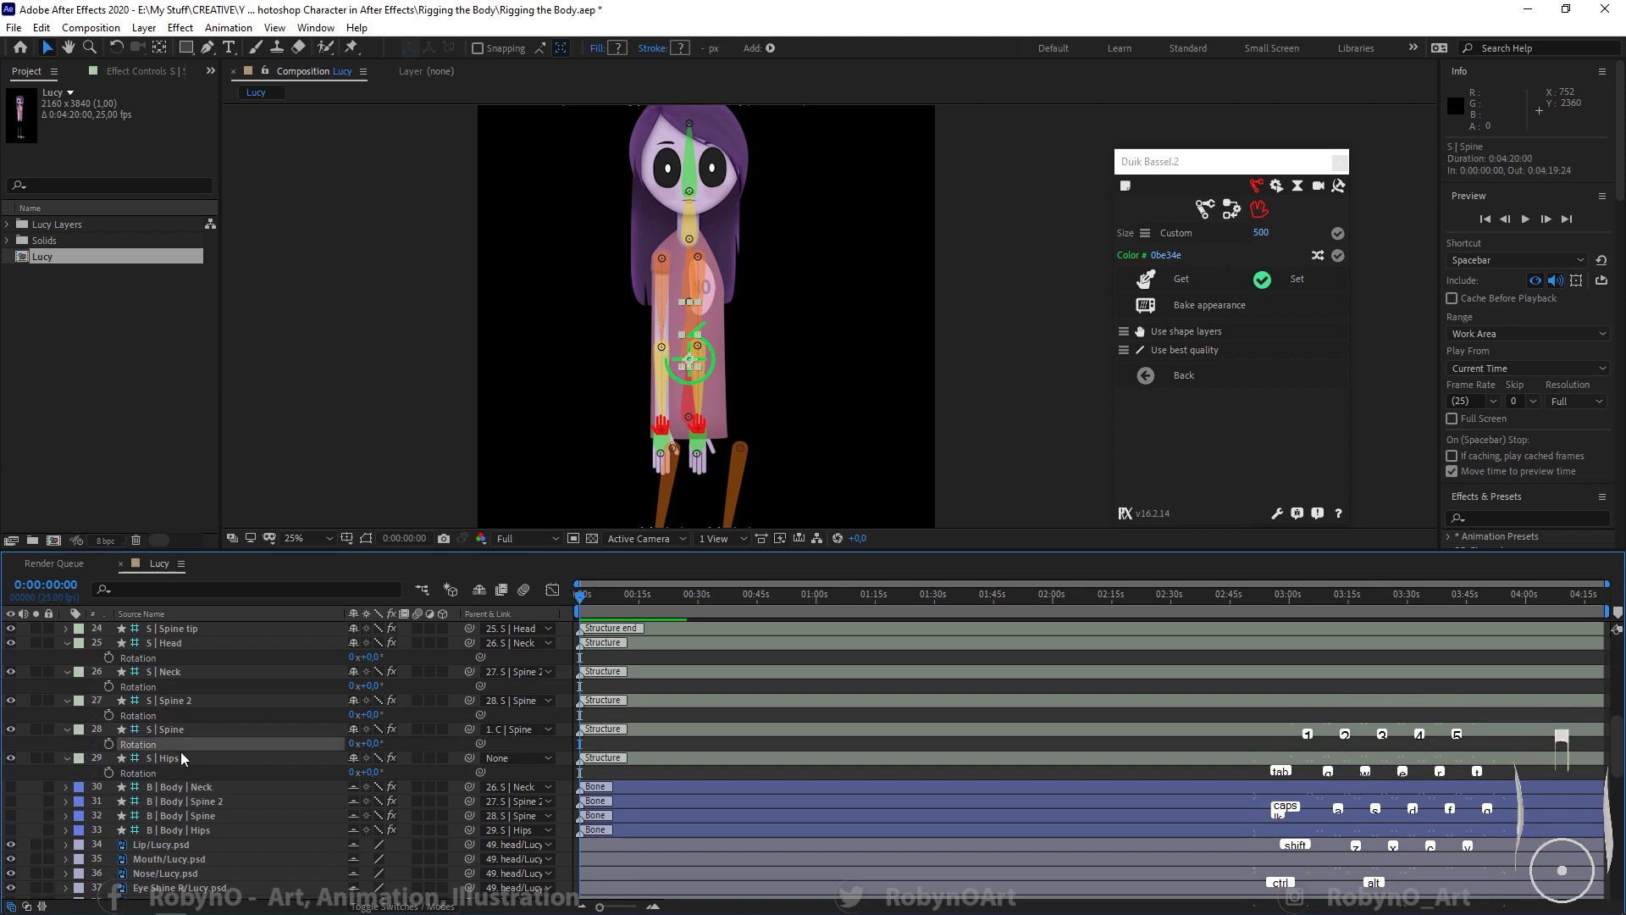
pyautogui.click(181, 756)
pyautogui.moveTo(368, 772)
pyautogui.mouseDown()
pyautogui.moveTo(383, 771)
pyautogui.moveTo(353, 772)
pyautogui.moveTo(381, 771)
pyautogui.mouseUp()
pyautogui.hotkey('ctrl', 'z')
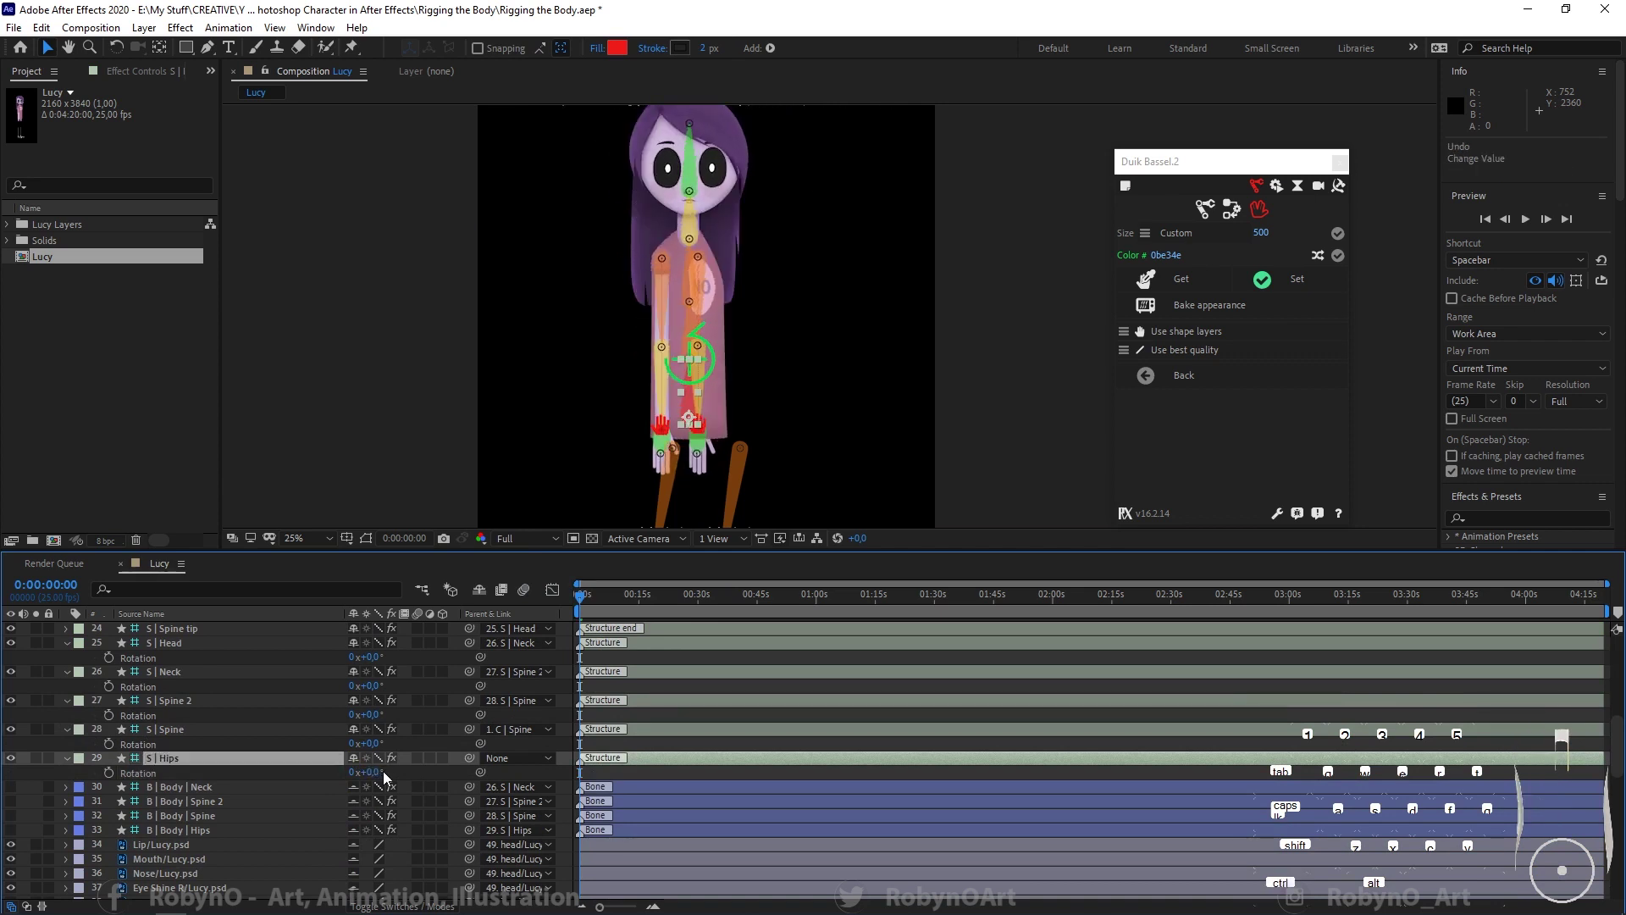
# Step: Test-rotate the S | Spine structure to -12° and undo the rotation
pyautogui.click(256, 730)
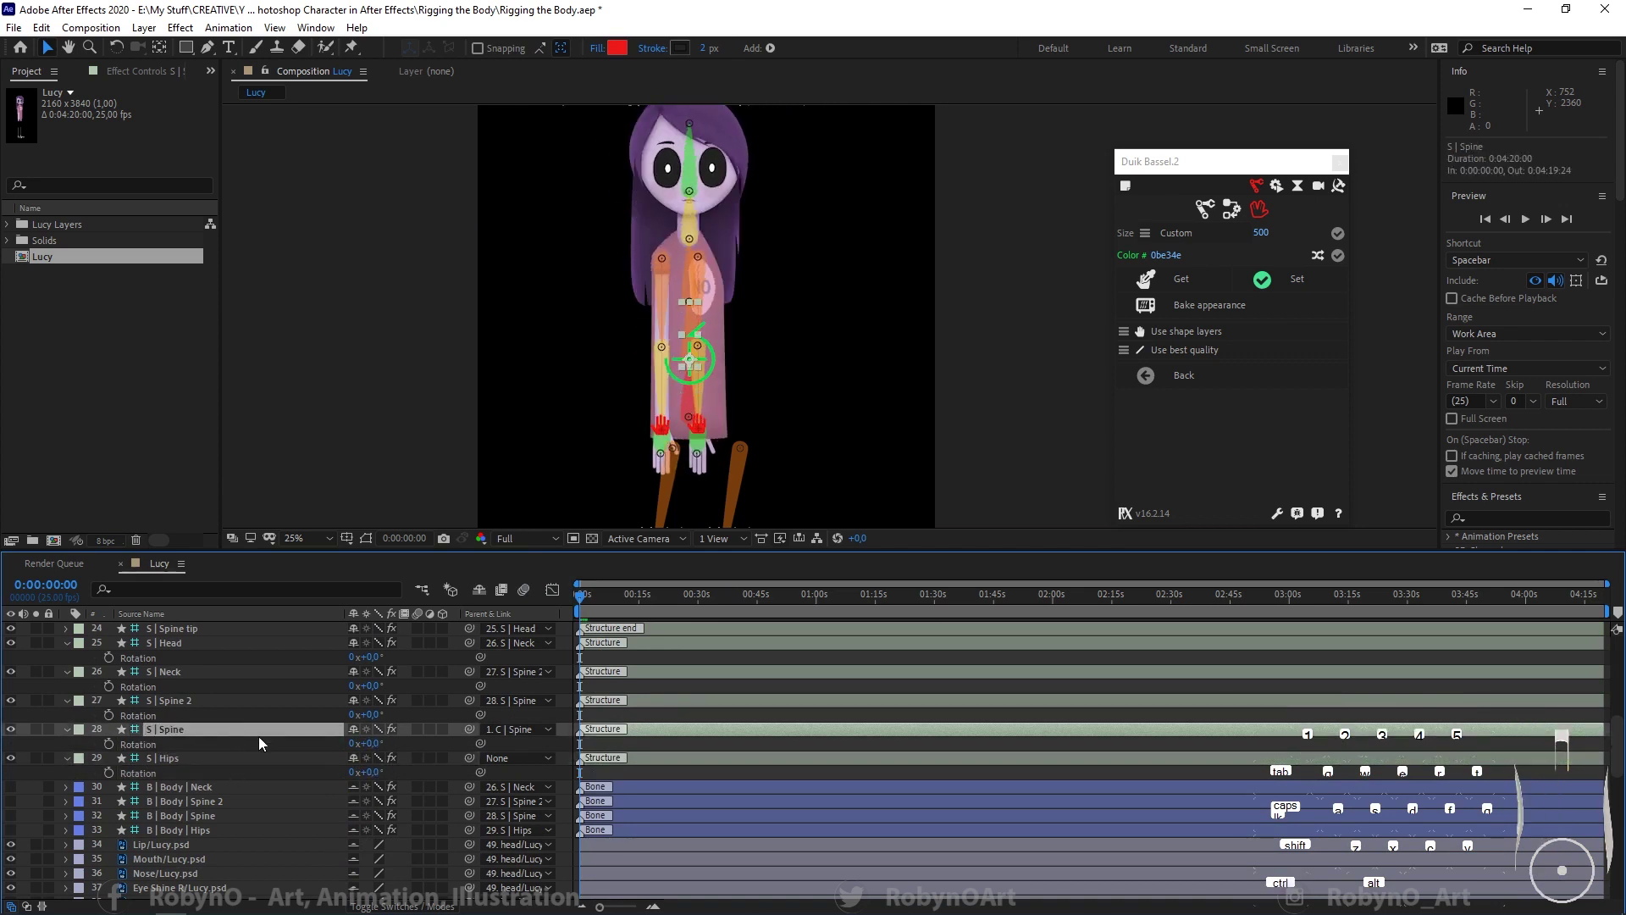
pyautogui.moveTo(371, 743); pyautogui.dragTo(361, 750)
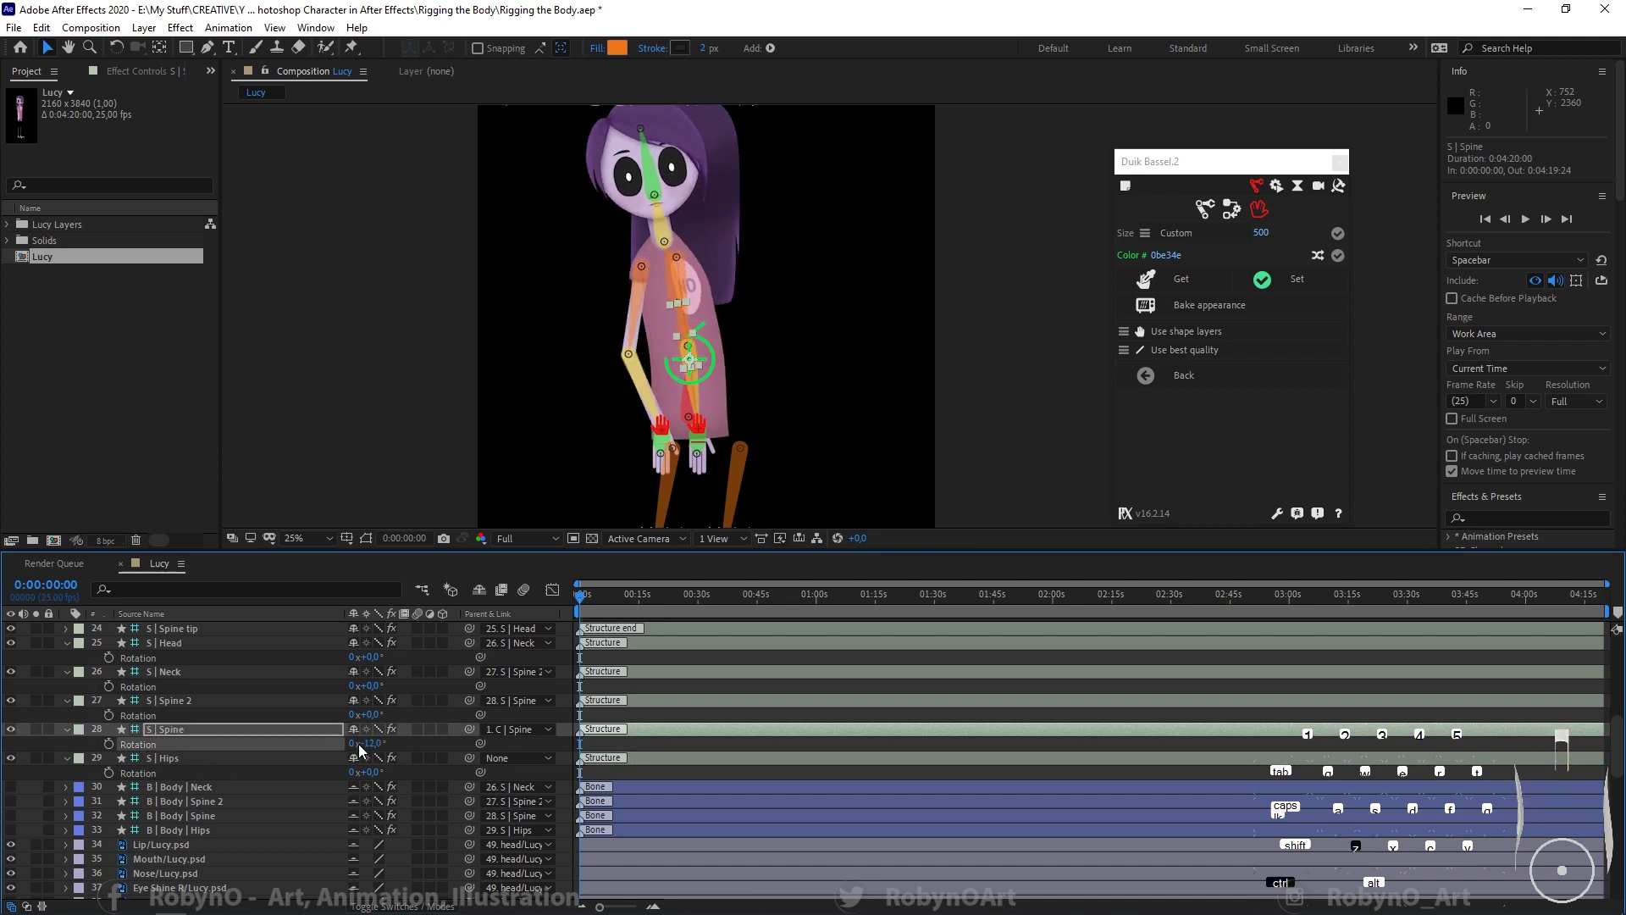
pyautogui.hotkey('ctrl', 'z')
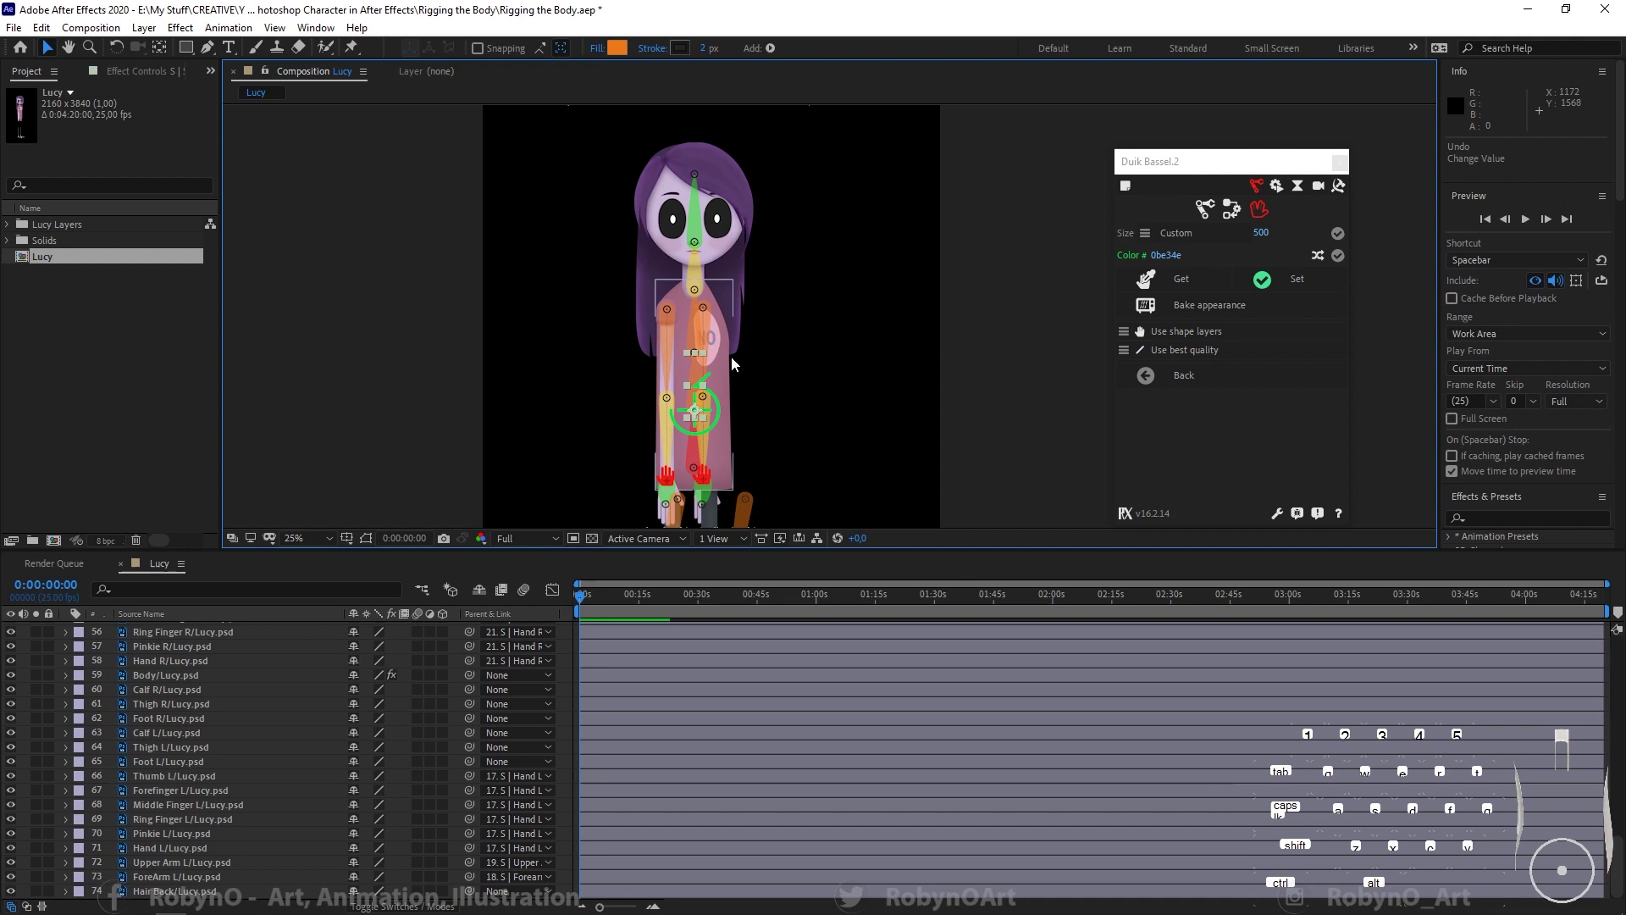
pyautogui.moveTo(770, 381)
pyautogui.mouseDown()
pyautogui.moveTo(781, 338)
pyautogui.moveTo(770, 357)
pyautogui.mouseUp()
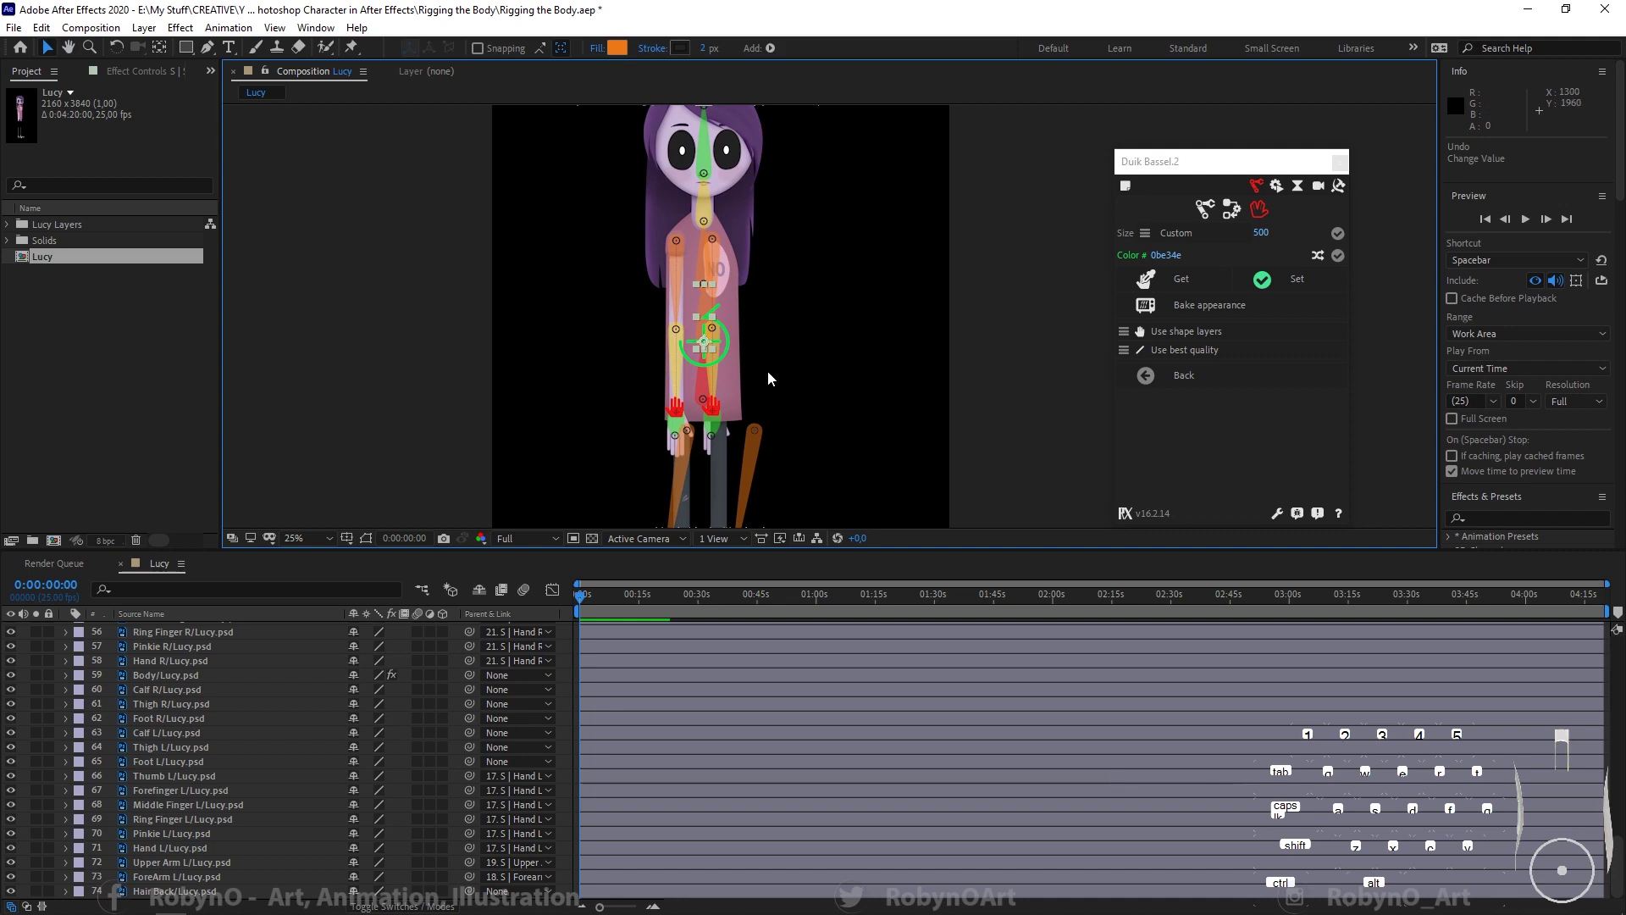
pyautogui.moveTo(772, 457); pyautogui.dragTo(721, 377)
pyautogui.scroll(-1, 768, 426)
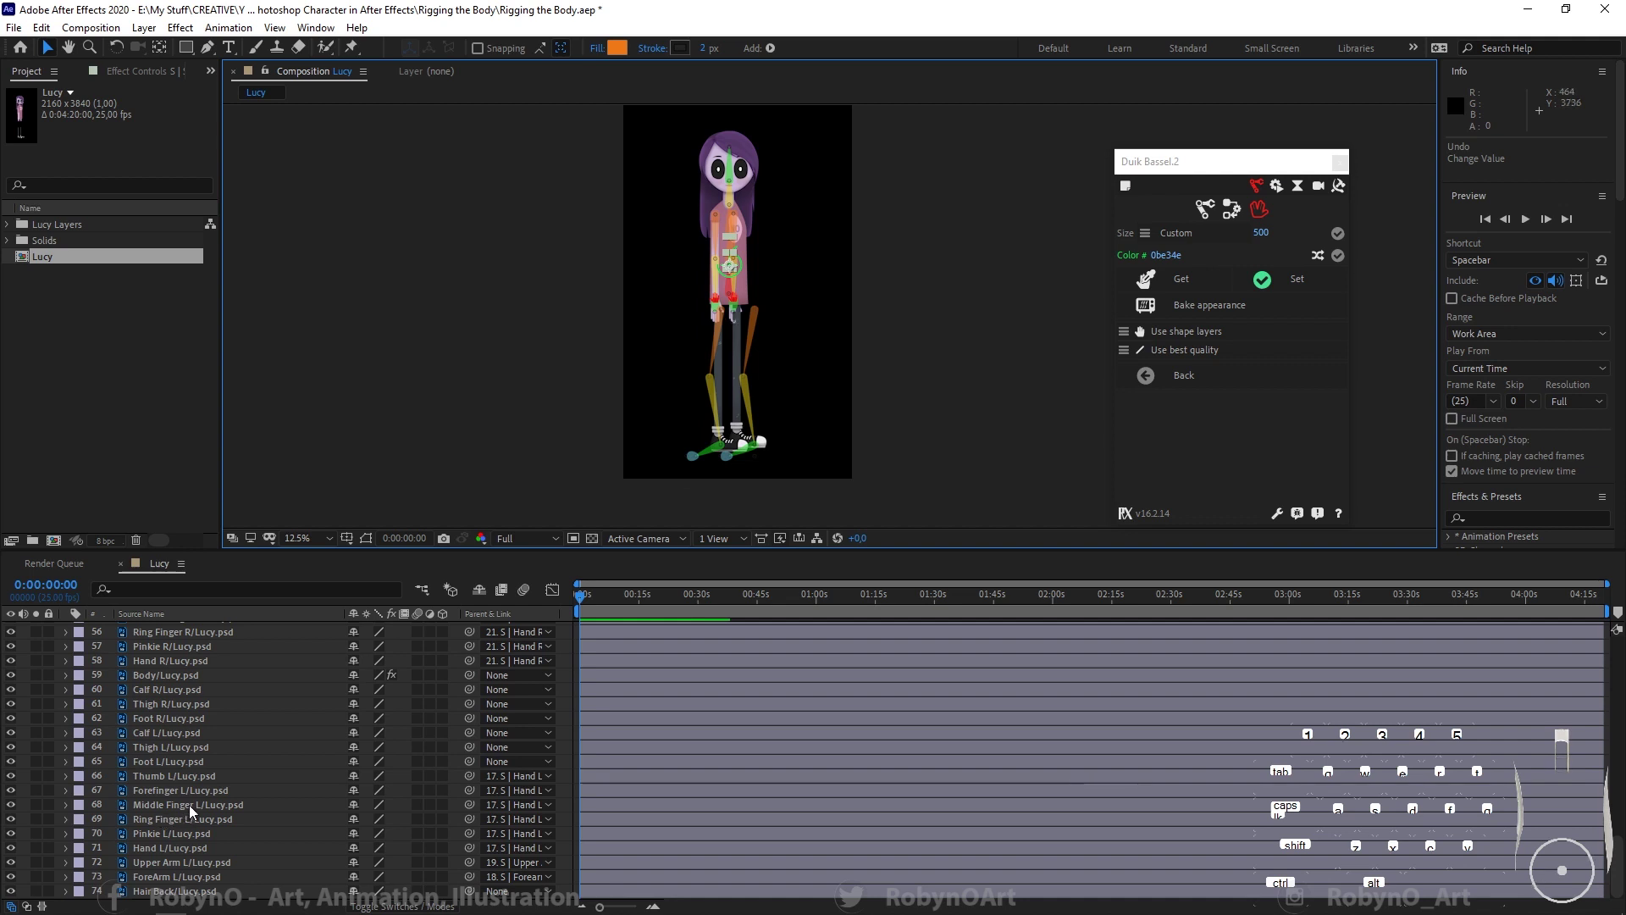
pyautogui.scroll(3, 190, 808)
pyautogui.scroll(3, 190, 805)
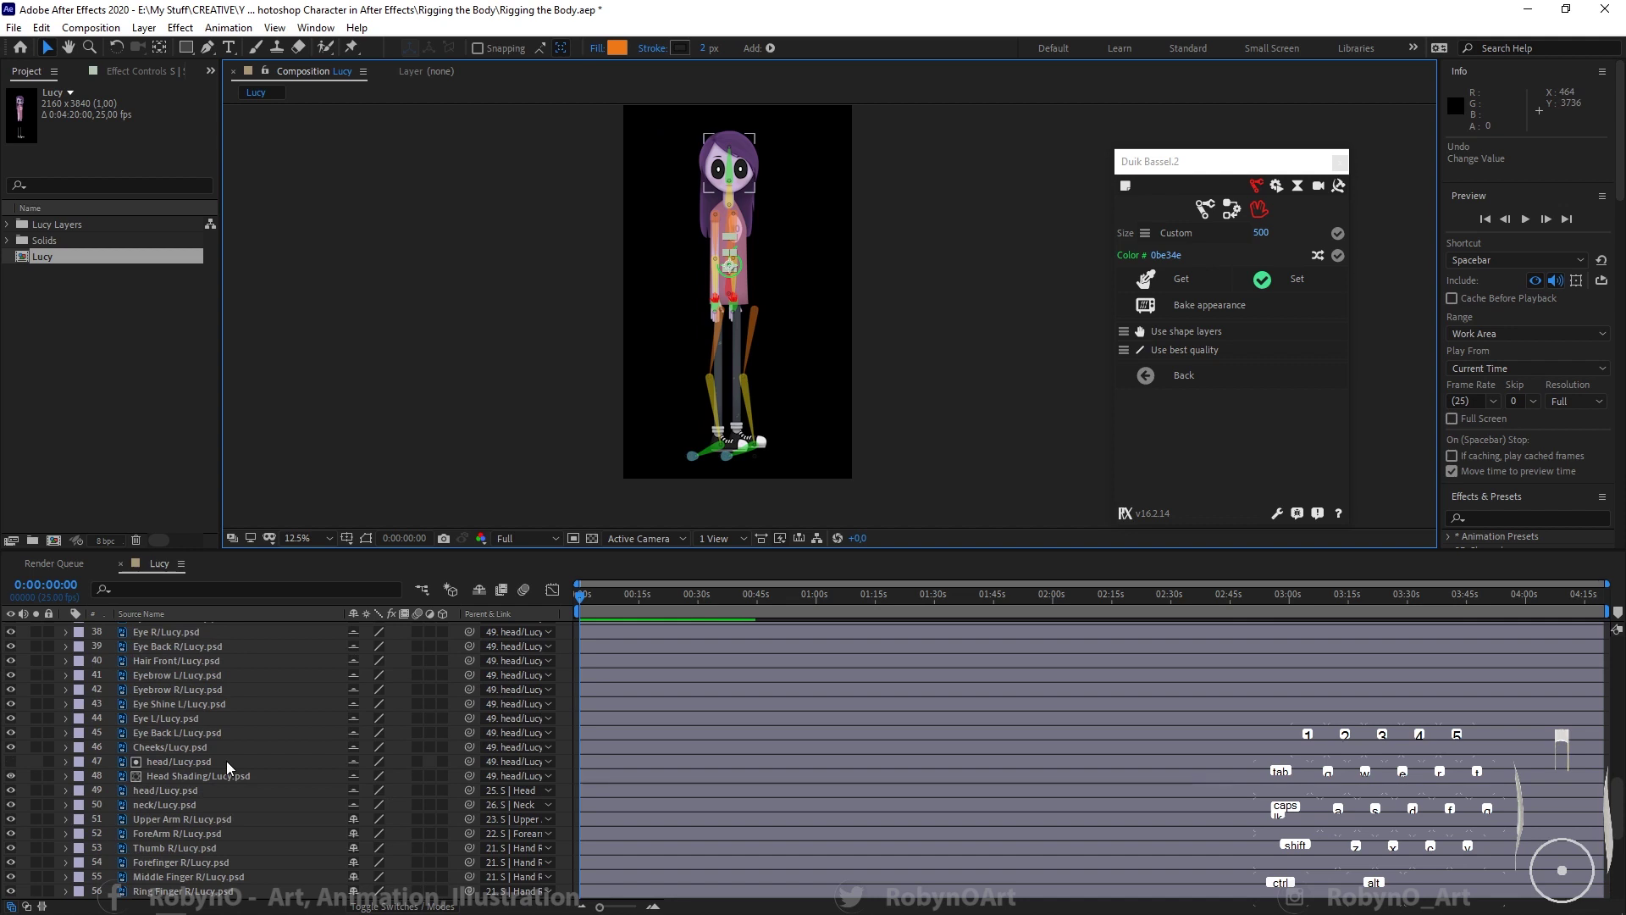
pyautogui.scroll(2, 226, 760)
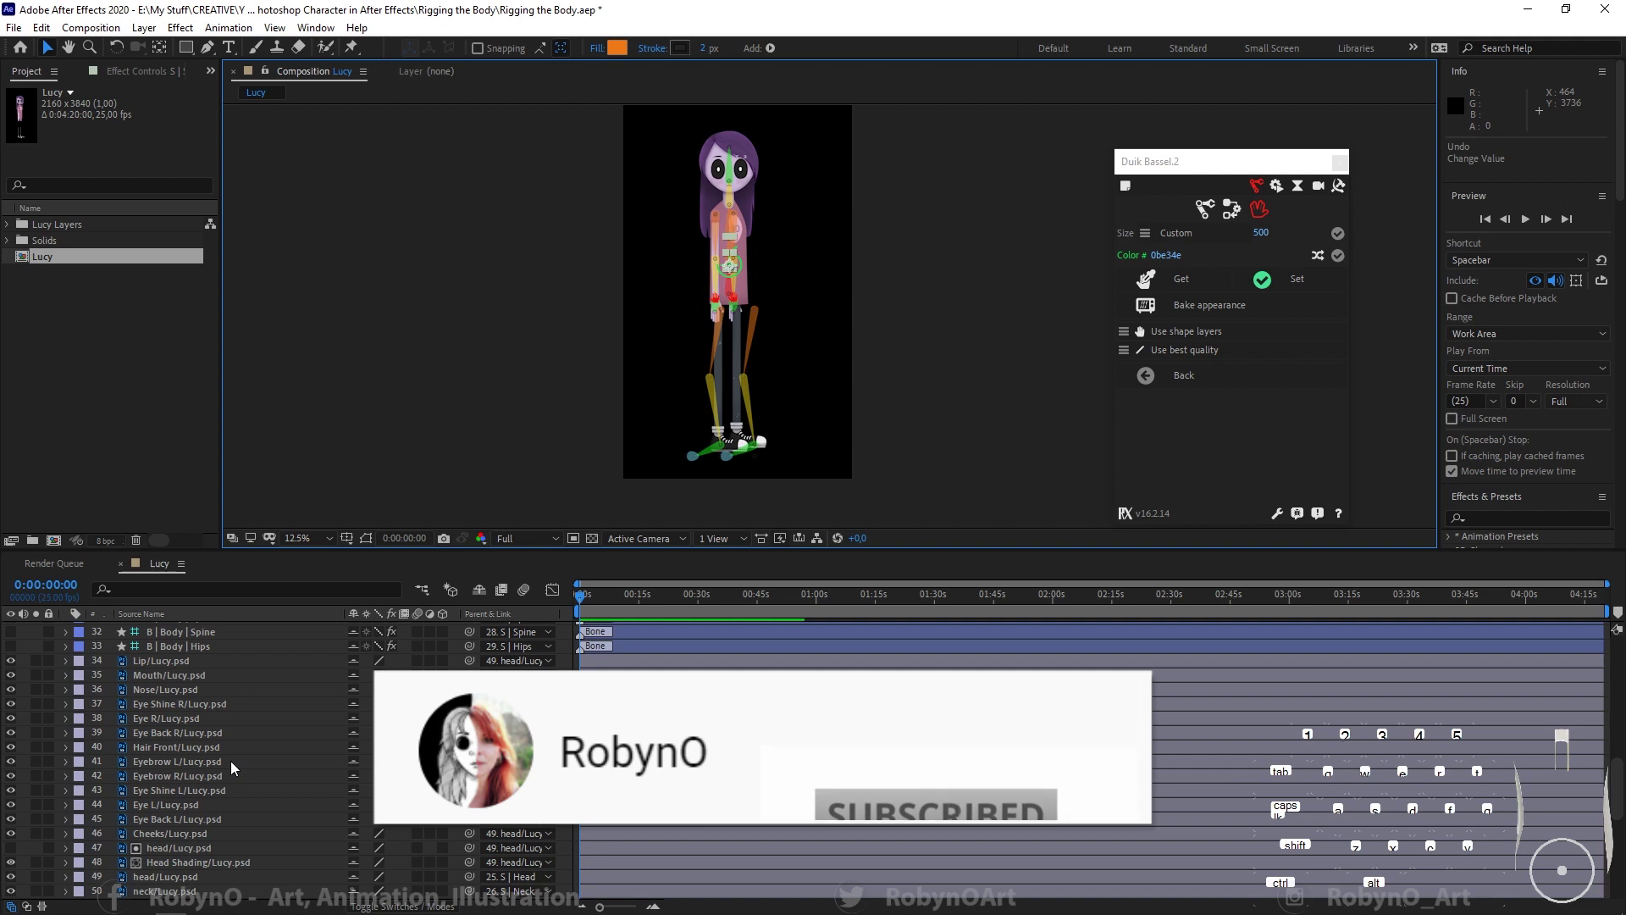
pyautogui.scroll(1, 231, 760)
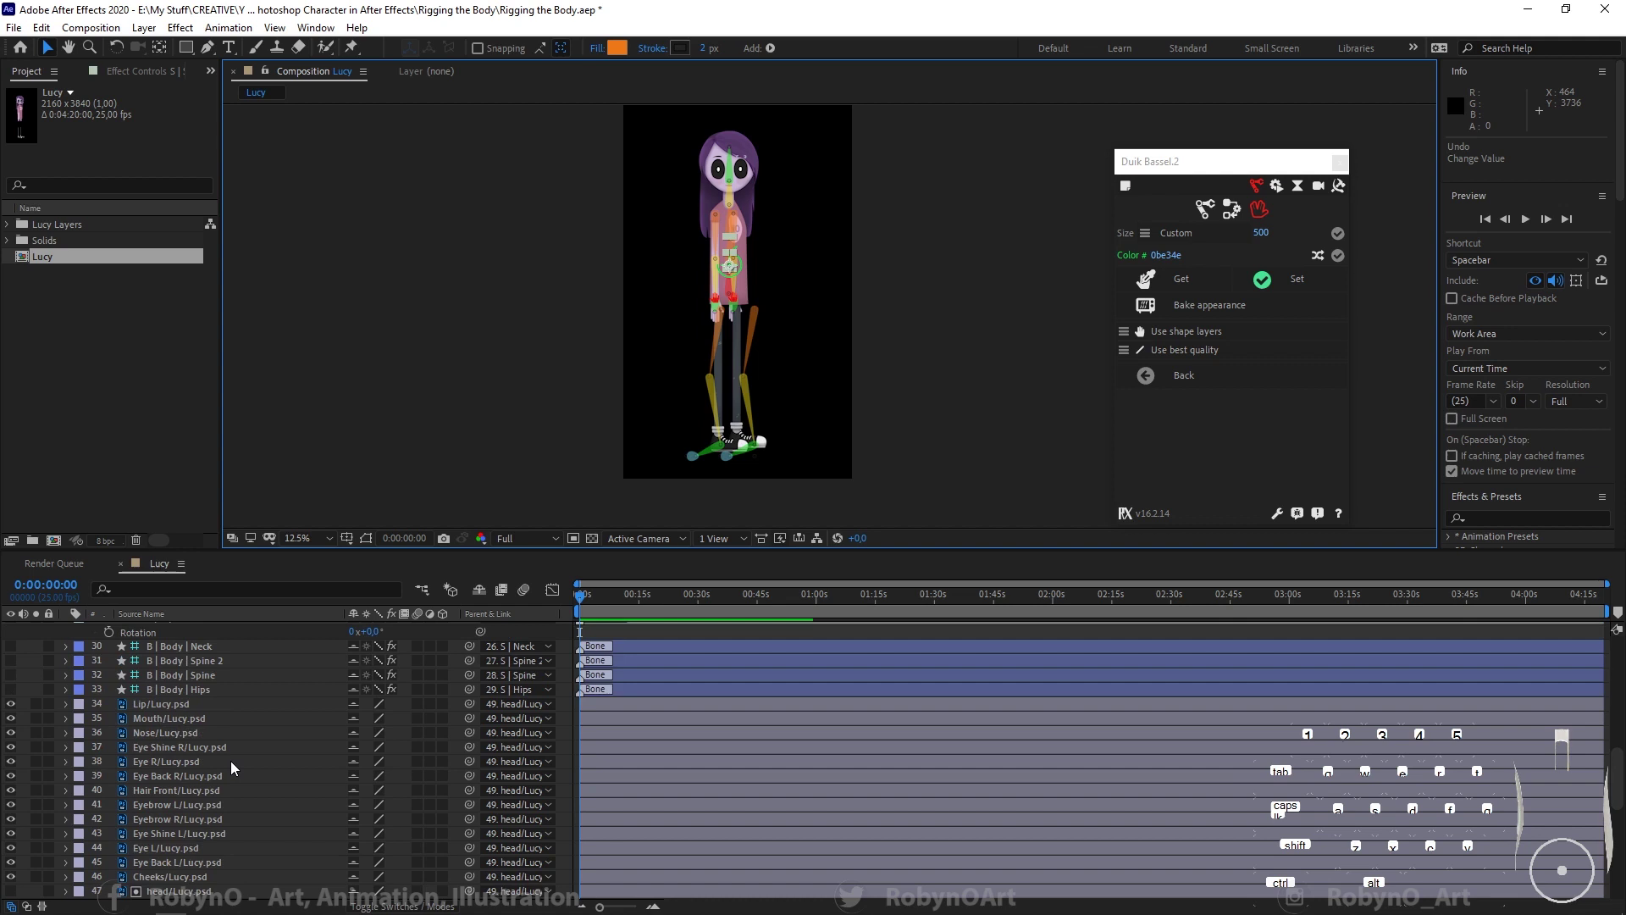